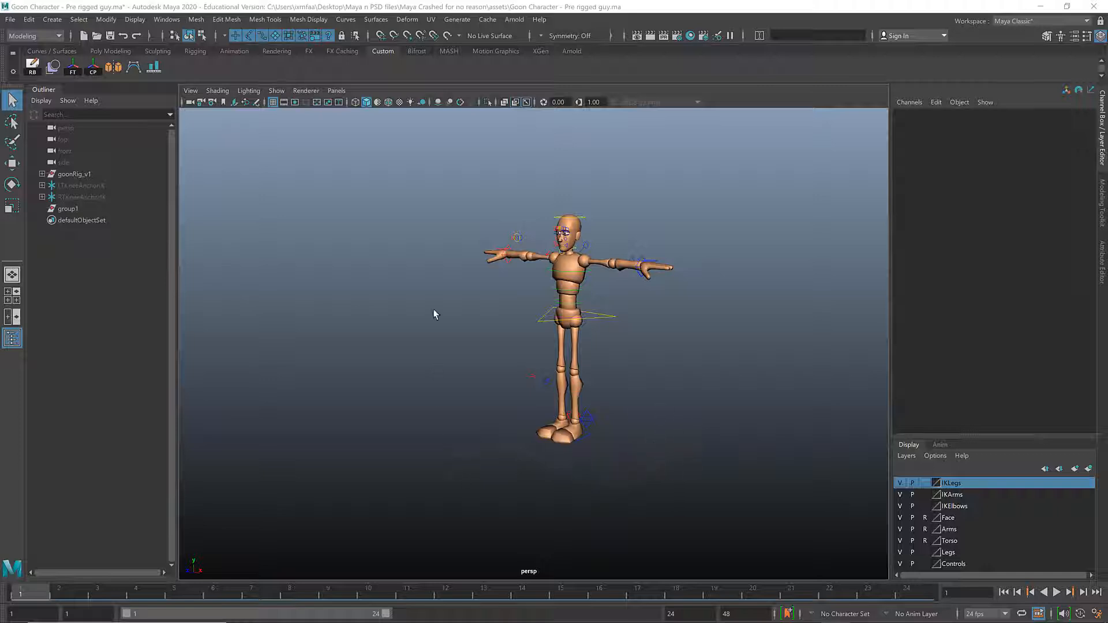
- Select all of the character's body parts and rig controls, and clear the selection
left_click_drag(445, 183, 725, 480)
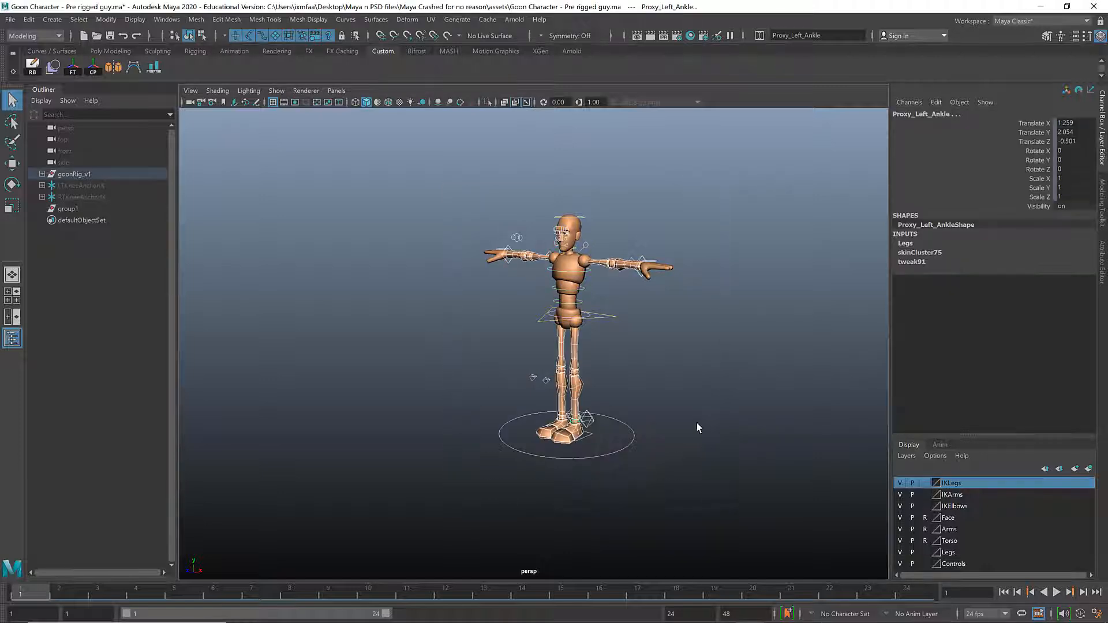
left_click(679, 389)
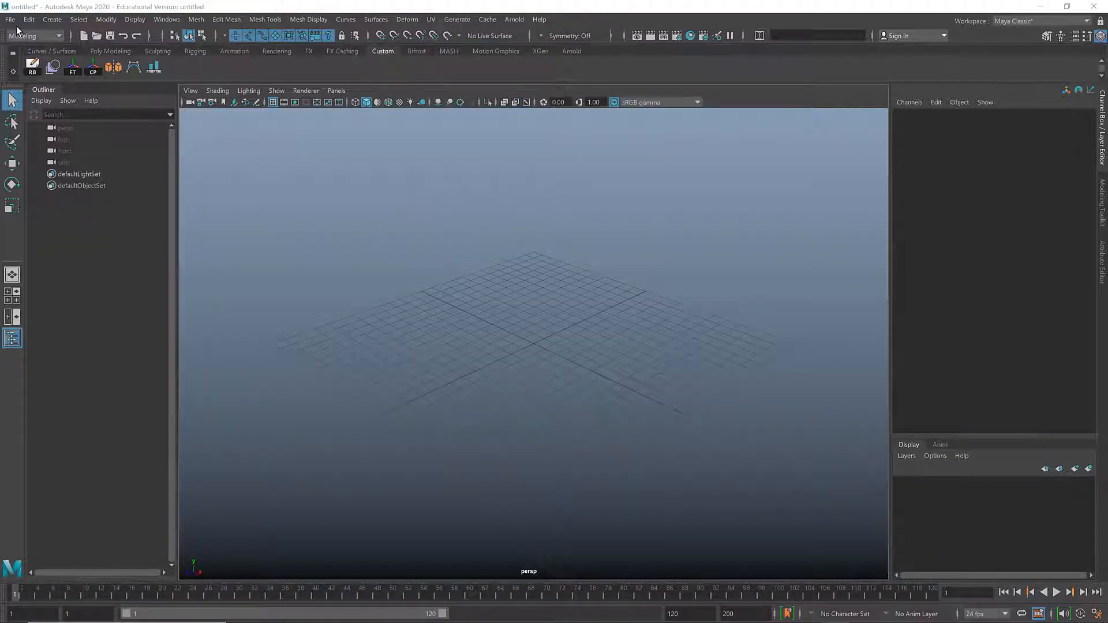
- Create a reference to Goon Character - Pre rigged guy.ma from the Desktop\2021\Fall 2021\LnE folder, keeping the default reference options
left_click(11, 20)
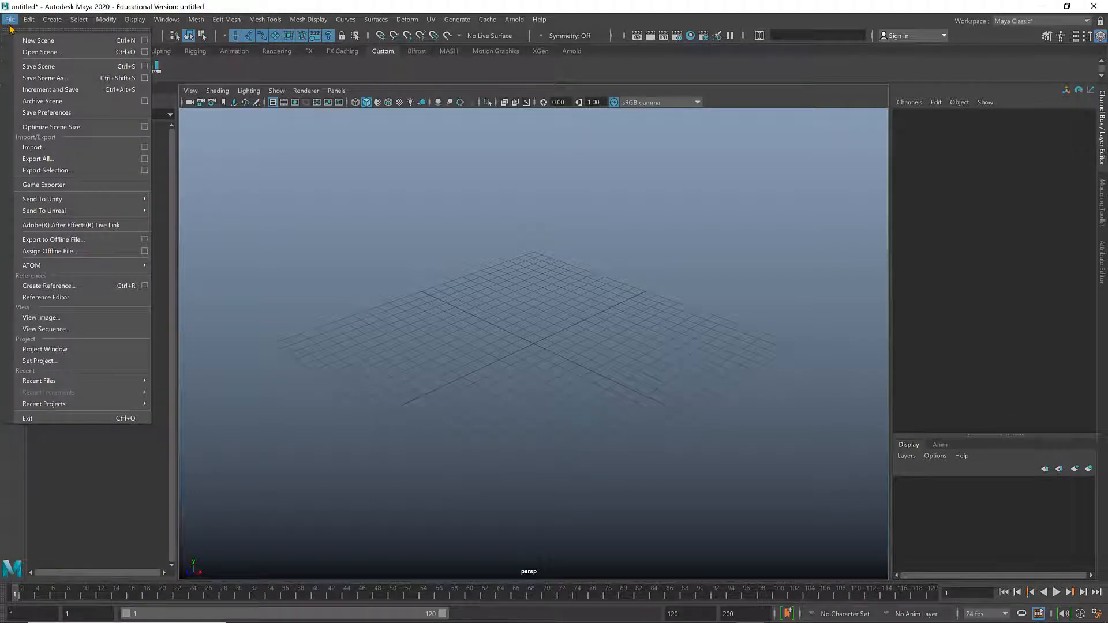
left_click(82, 287)
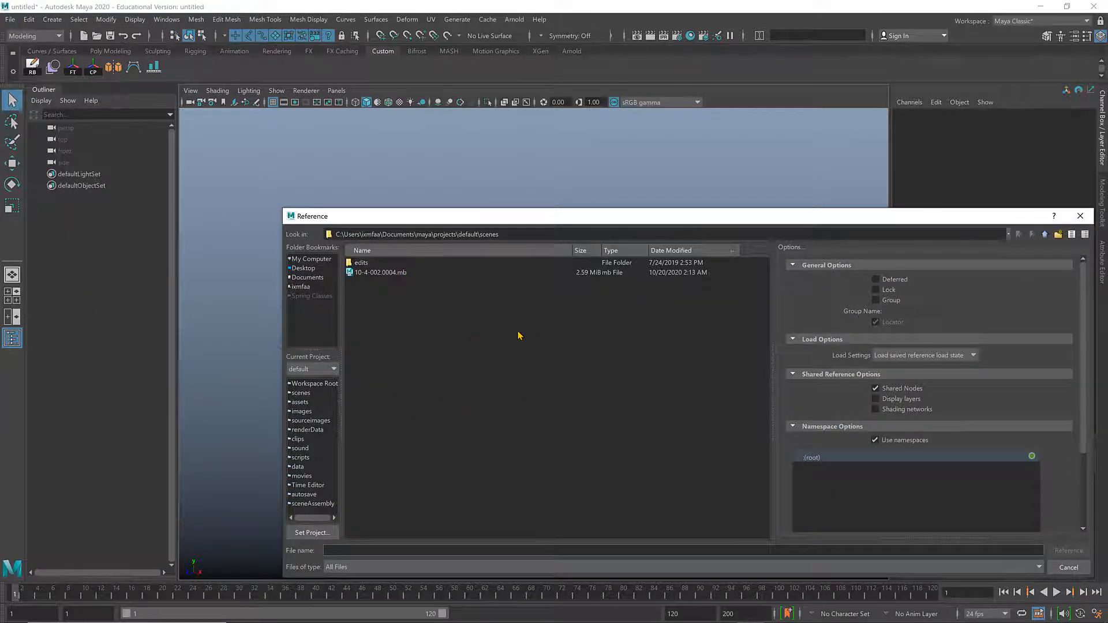
left_click(536, 235)
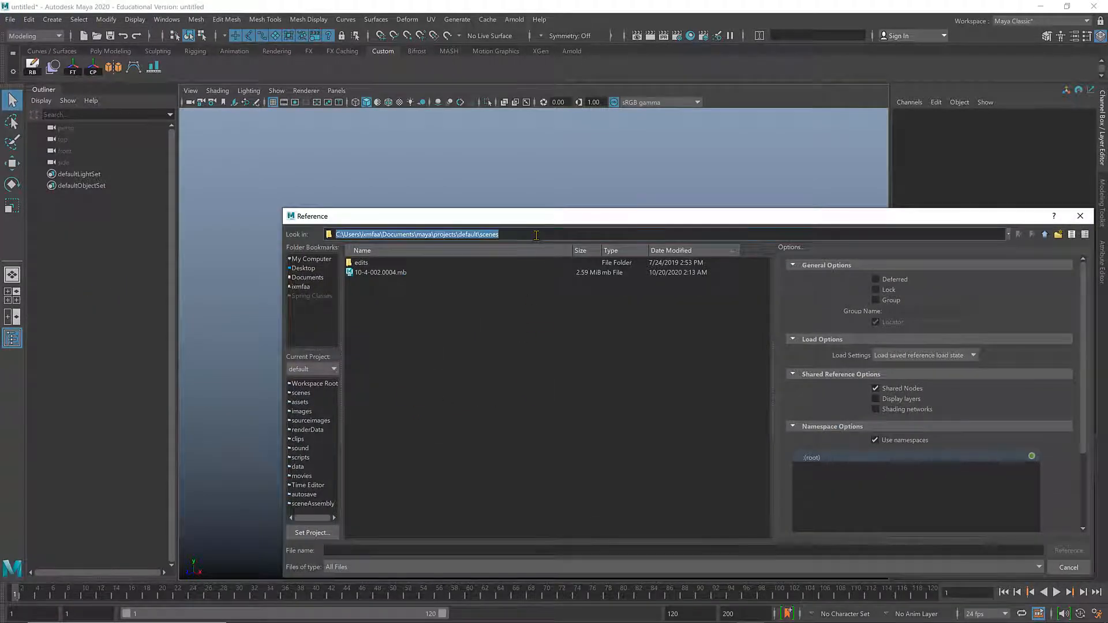
type("C:\\Users\\ixmfaa\\Desktop\\2021\\Fall 2021\\LnE")
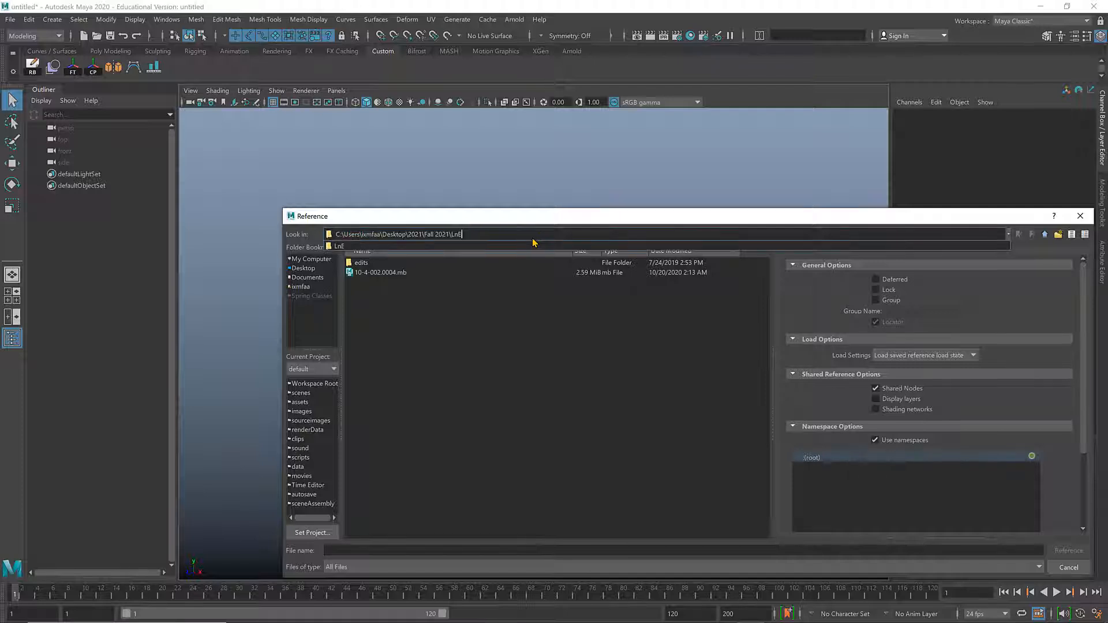
left_click(355, 248)
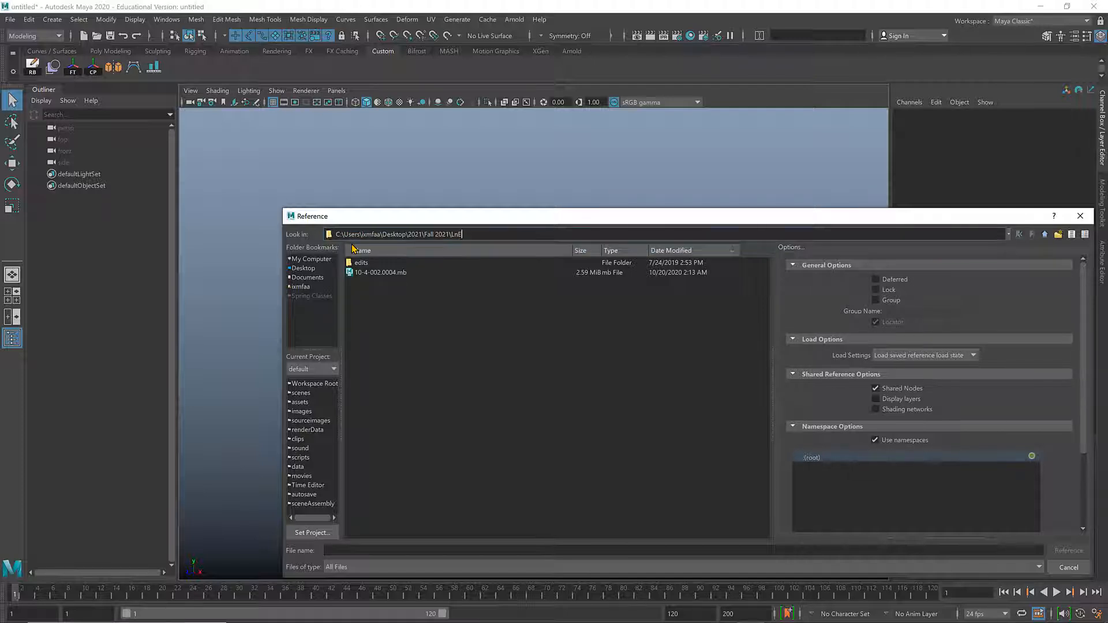
left_click(434, 274)
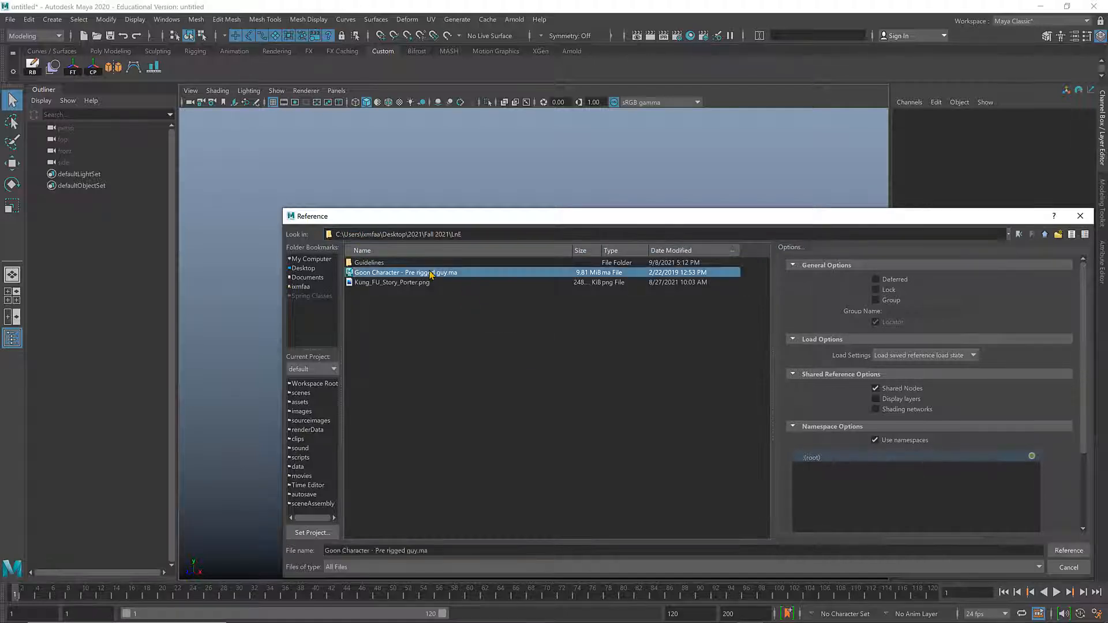
left_click_drag(555, 216, 502, 143)
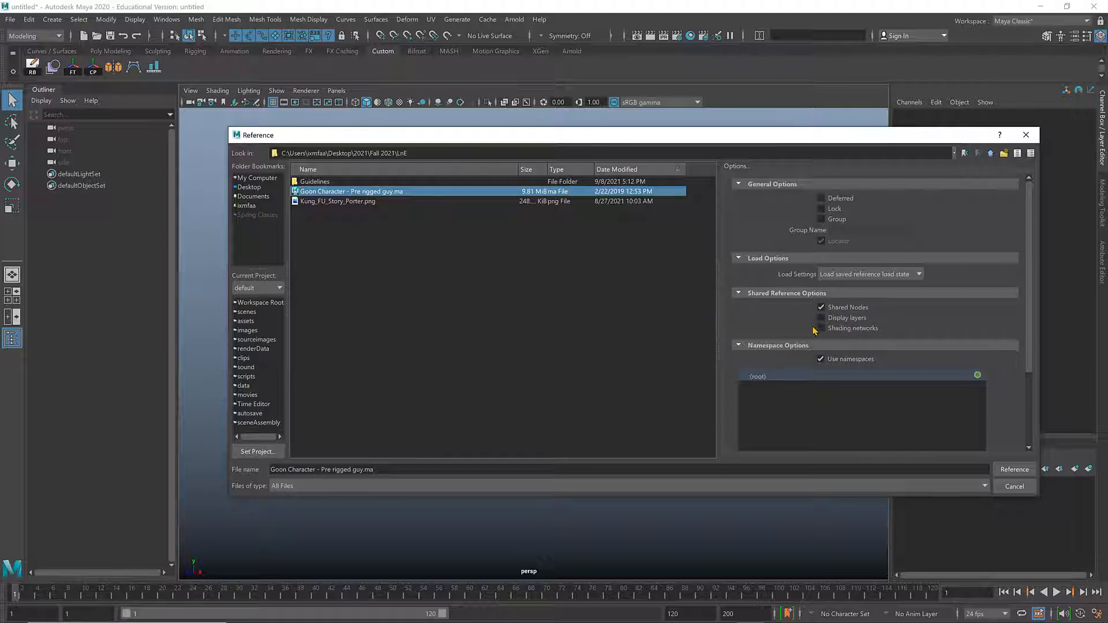
left_click(1015, 469)
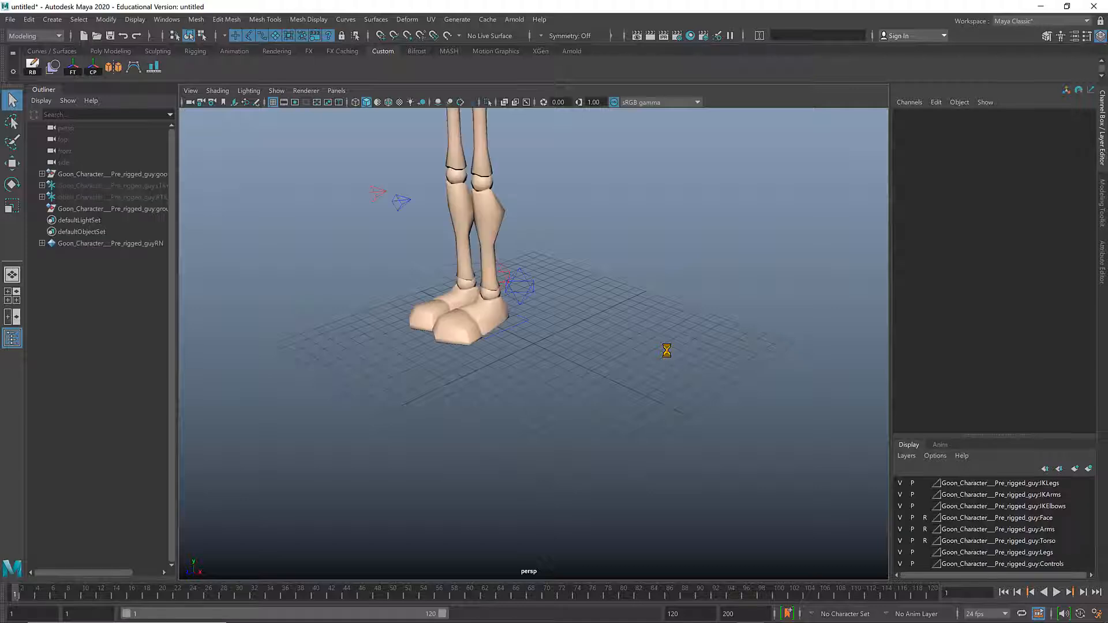
- Select the character's root control circle, frame the whole character, and enlarge the display layer list
left_click(518, 391)
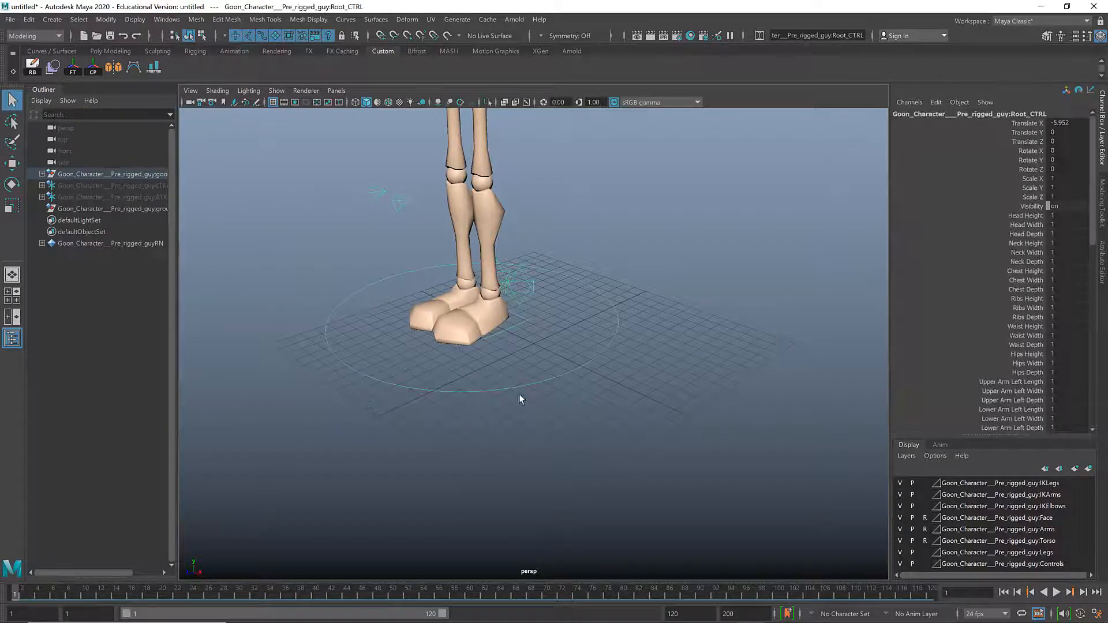
key("f")
left_click_drag(729, 384, 774, 392, "alt")
left_click_drag(984, 436, 965, 280)
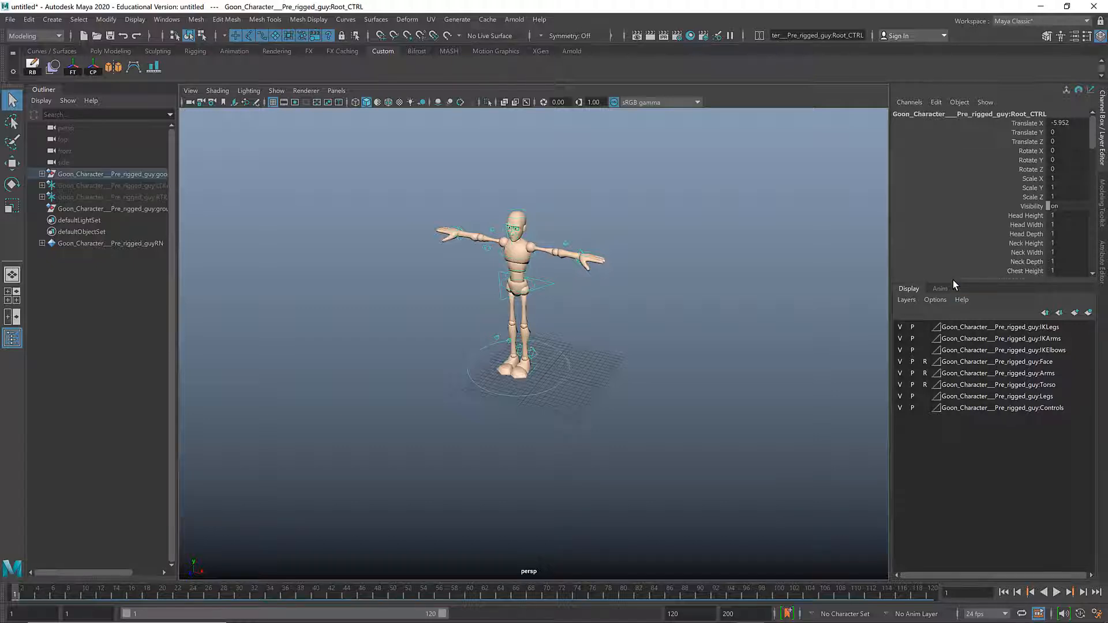
left_click_drag(954, 280, 973, 404)
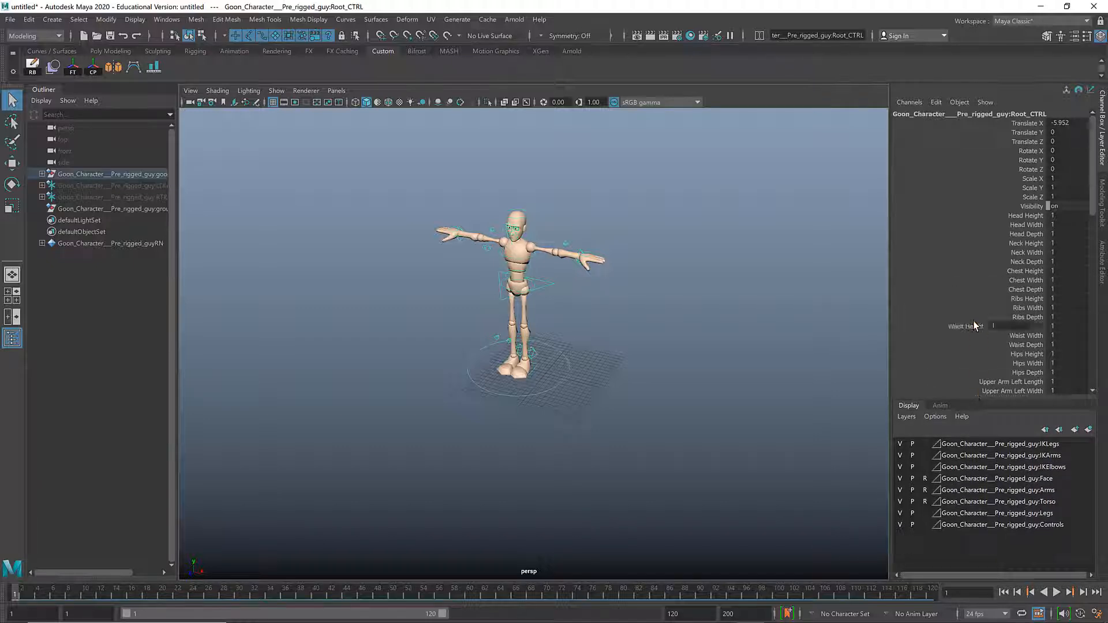
- Show the Attribute Editor, and open the Hypershade to inspect the goonTongue material
key("ctrl+a")
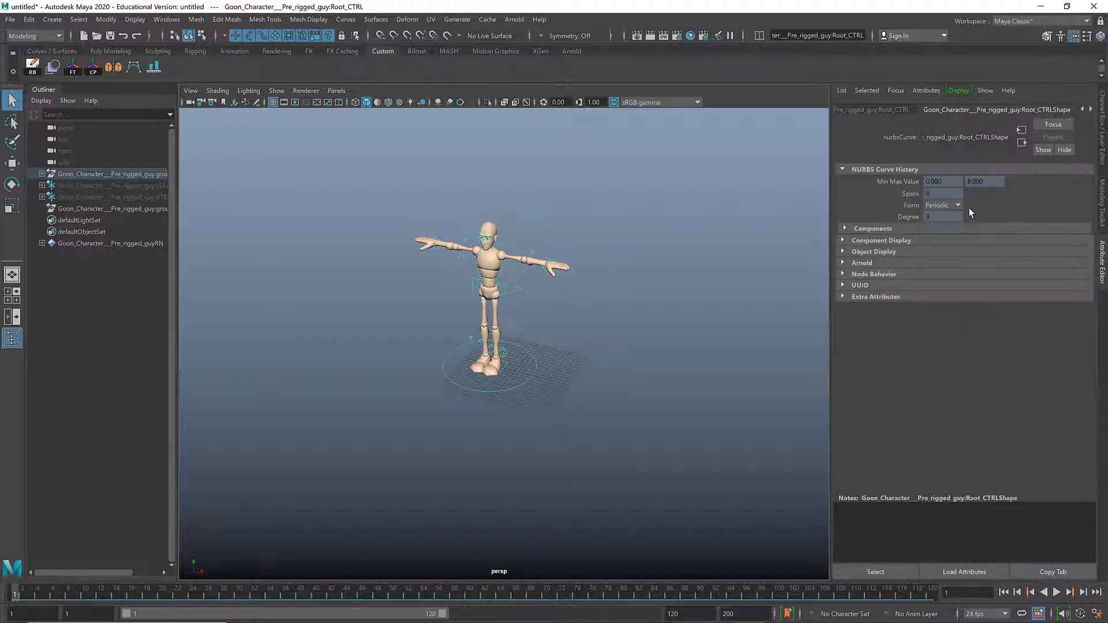
left_click(691, 36)
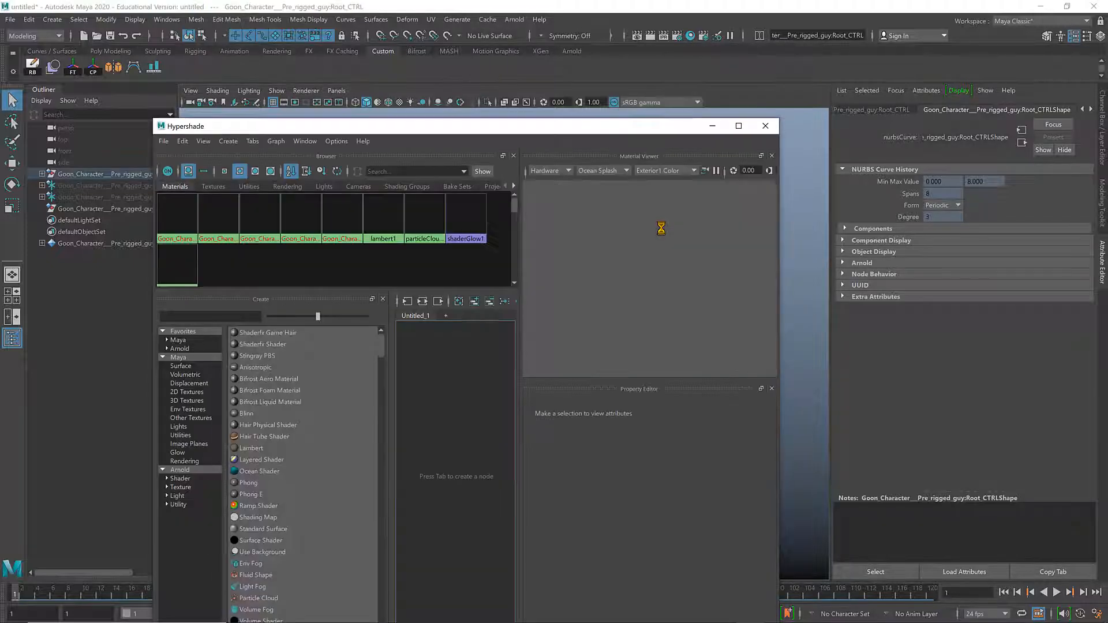
left_click(344, 226)
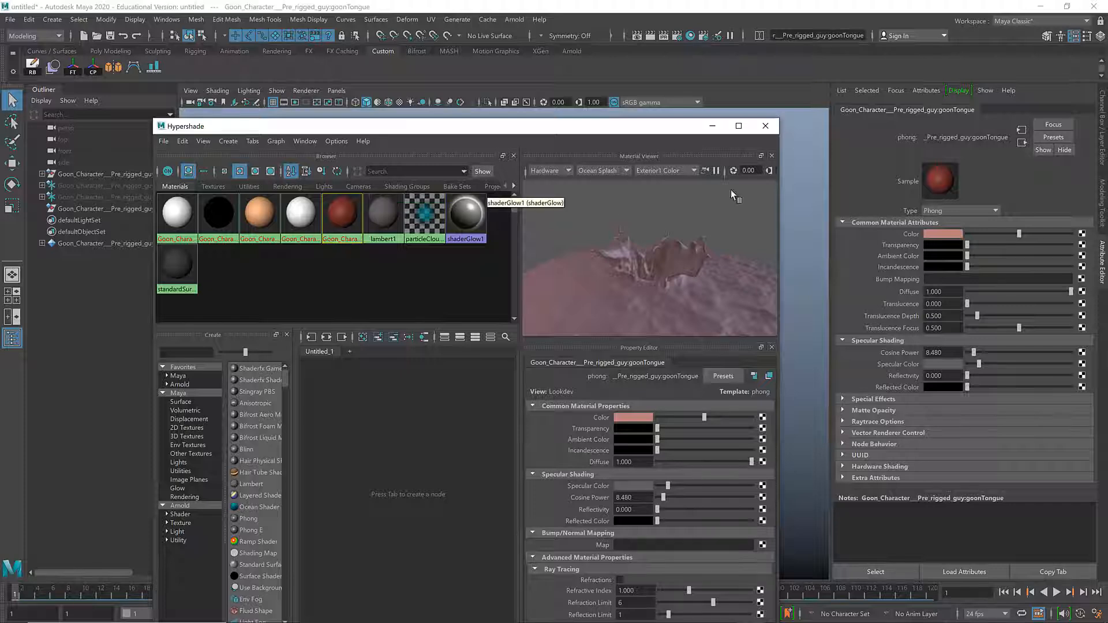
- Reposition the Hypershade window below the character so that both the rig and the materials are in view
left_click_drag(668, 127, 1071, 261)
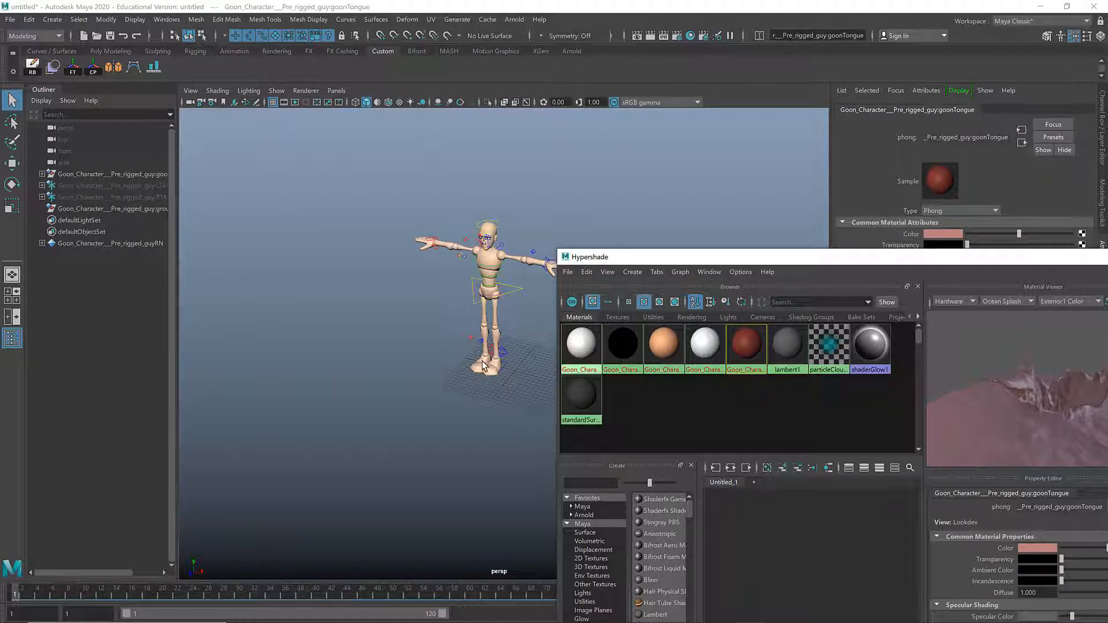
left_click_drag(421, 299, 425, 287, "alt")
middle_click_drag(420, 289, 354, 305, "alt")
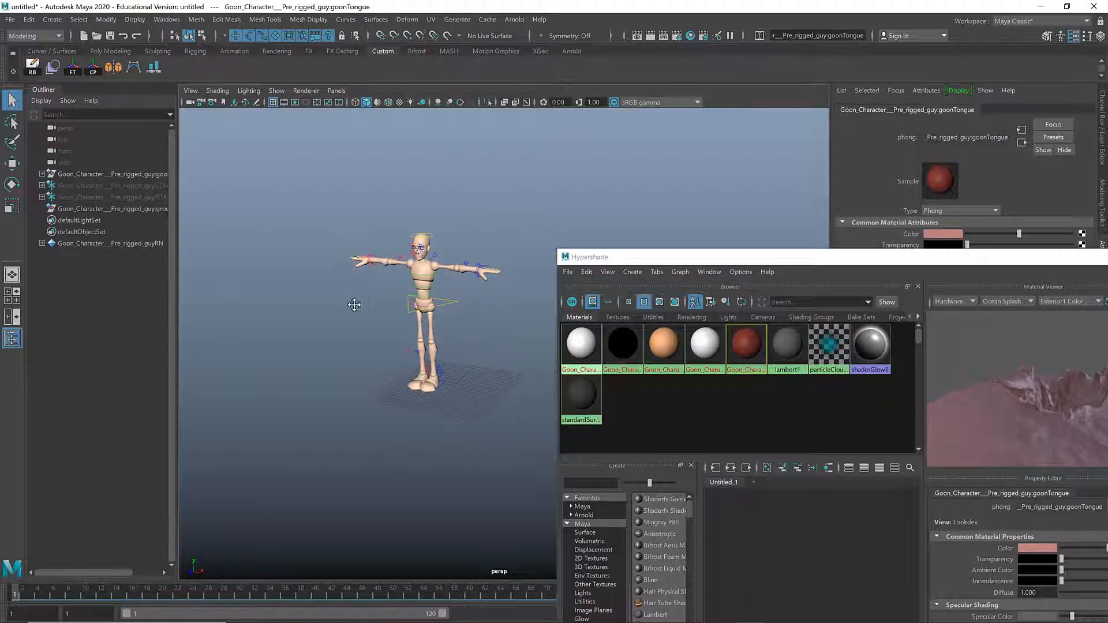
right_click_drag(354, 305, 621, 291, "alt")
left_click_drag(681, 262, 276, 481)
- Bring back the Channel Box with the display layers and delete the referenced character's Face layer
key("ctrl+a")
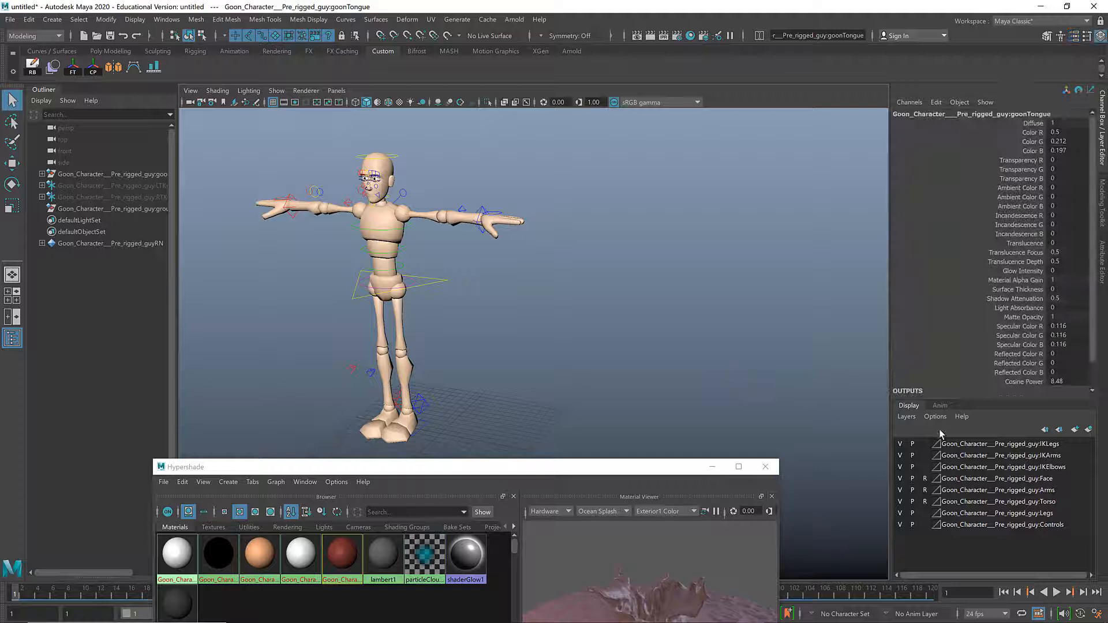
right_click(979, 483)
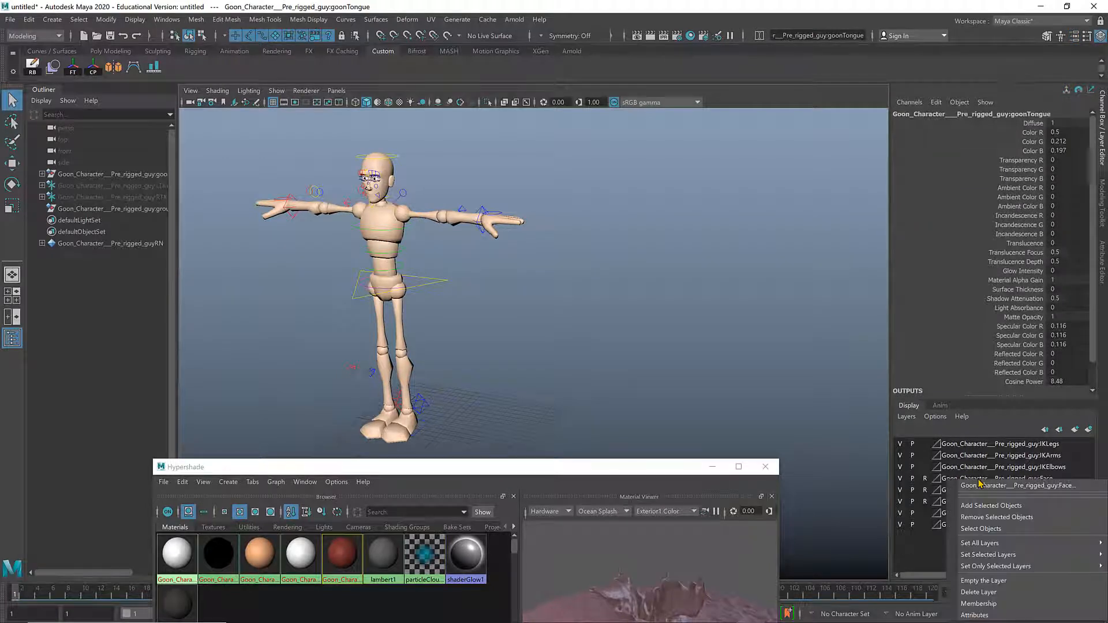
left_click(979, 593)
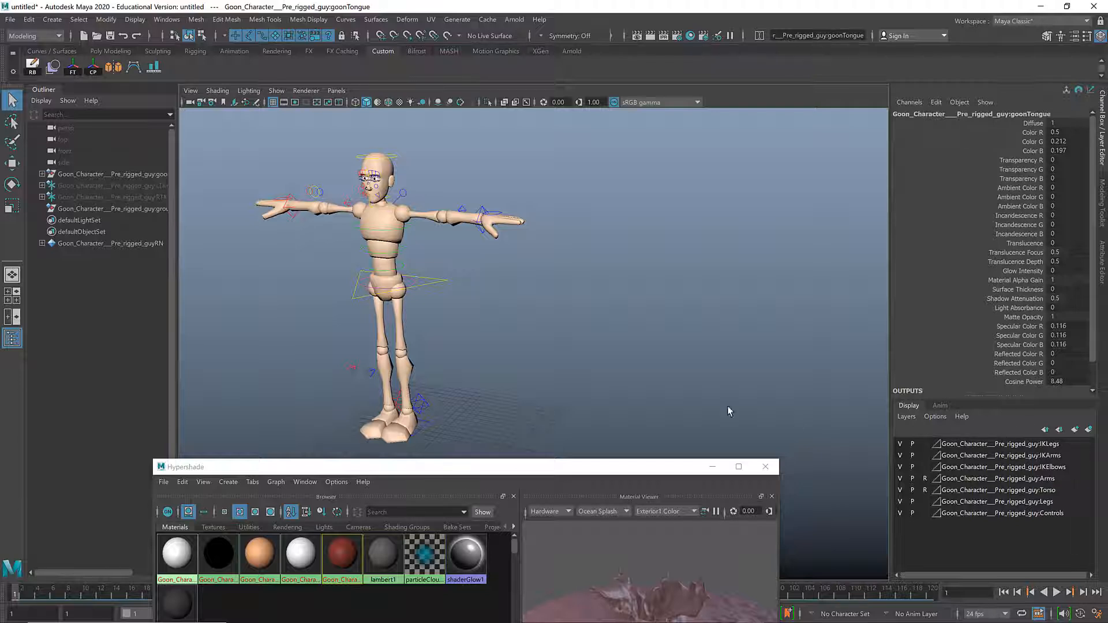
left_click(941, 406)
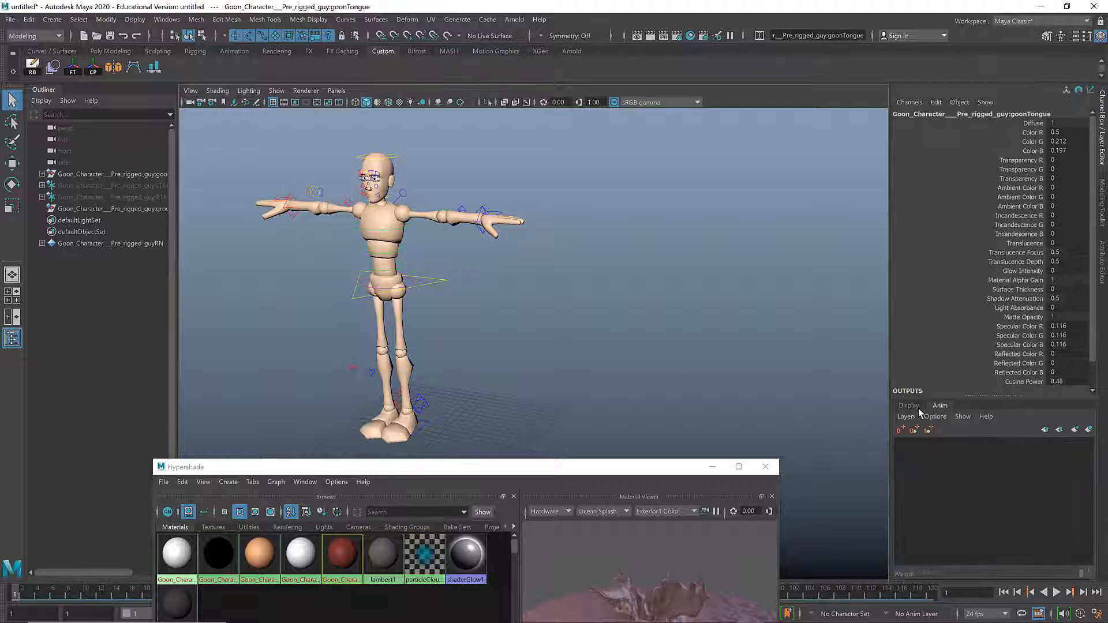
left_click(909, 406)
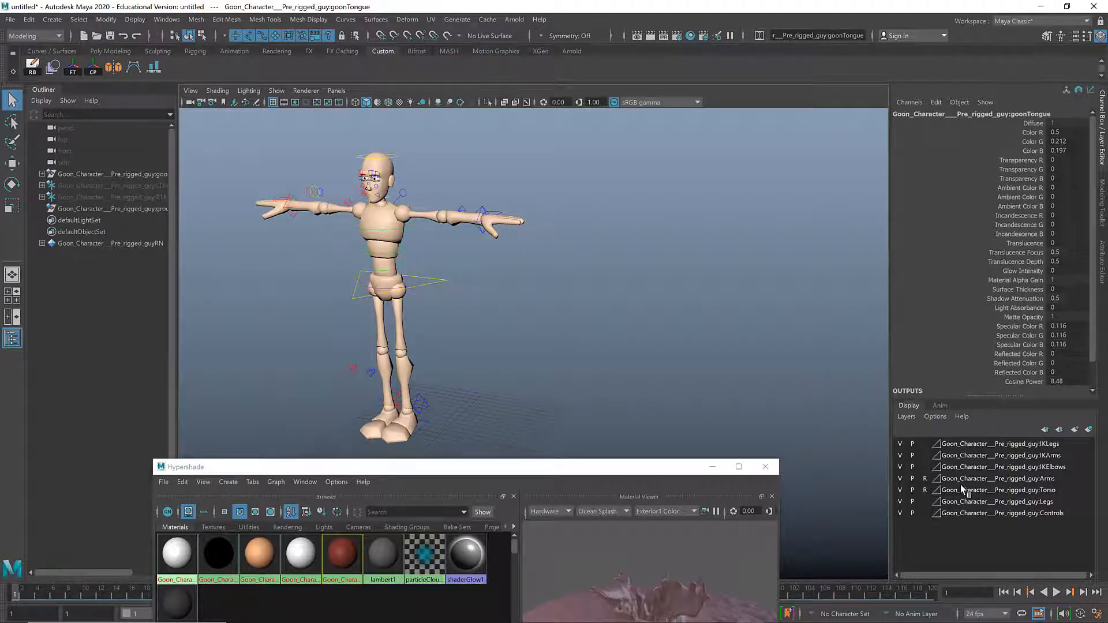
- Turn off reference mode for the Arms and Torso display layers, and test selecting the chest and left arm geometry
left_click(388, 228)
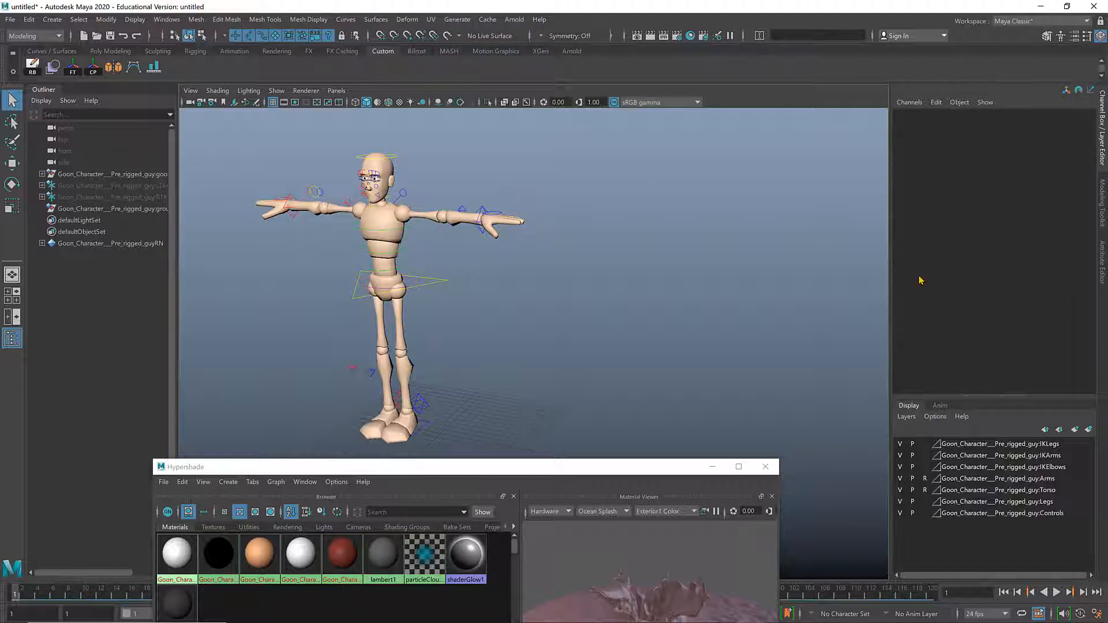
left_click(925, 479)
left_click(925, 490)
left_click(390, 228)
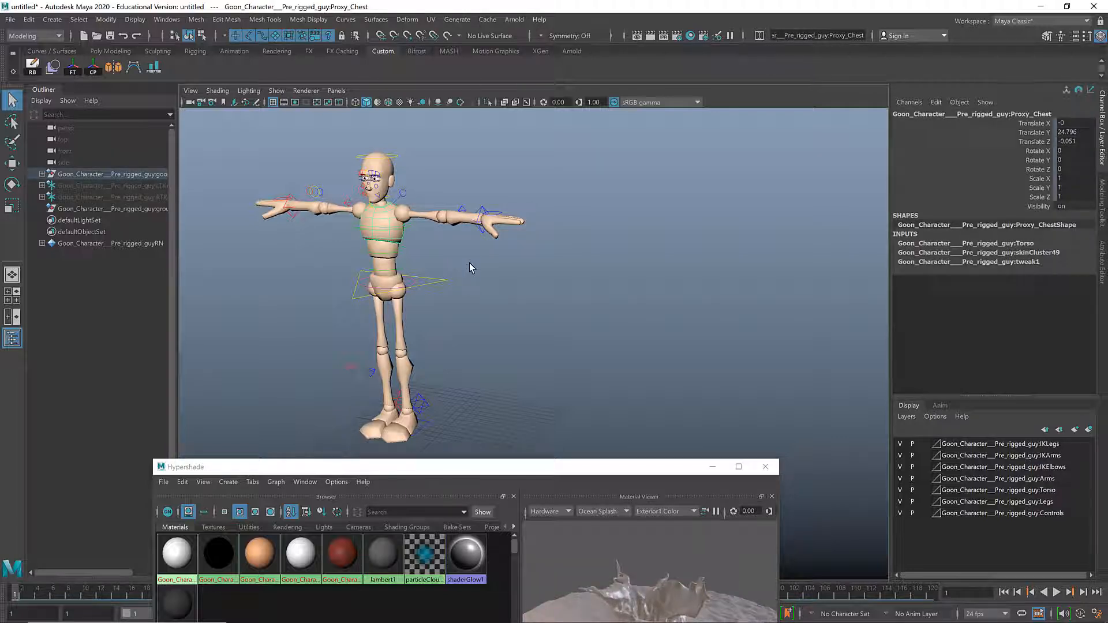
left_click(429, 217)
left_click(457, 225)
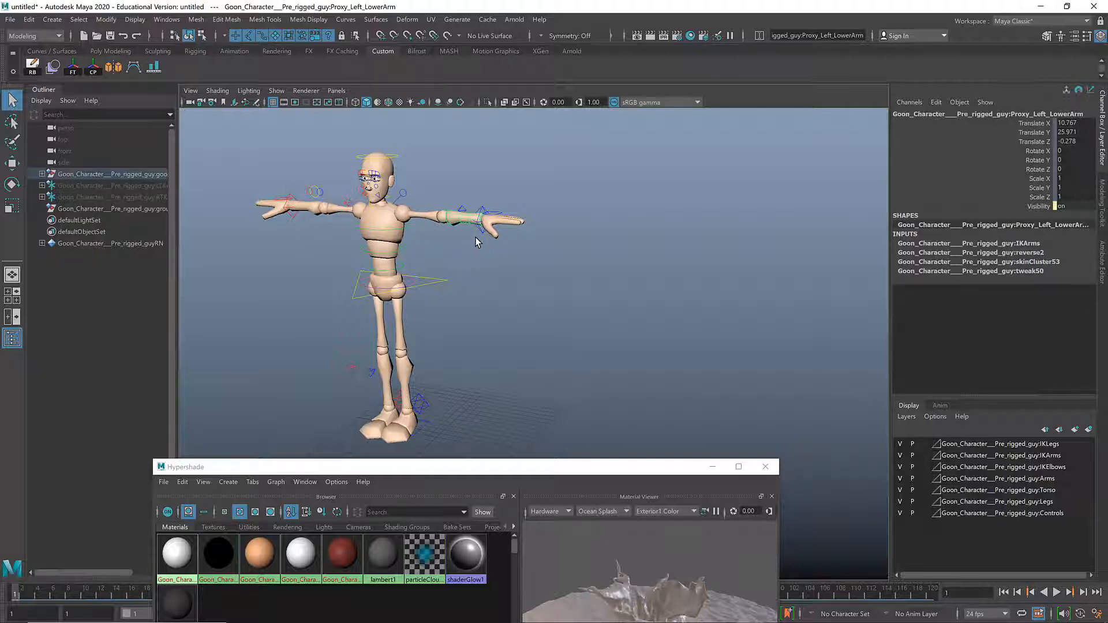
- Select the triangular root FK control around the character's hips
left_click(442, 293)
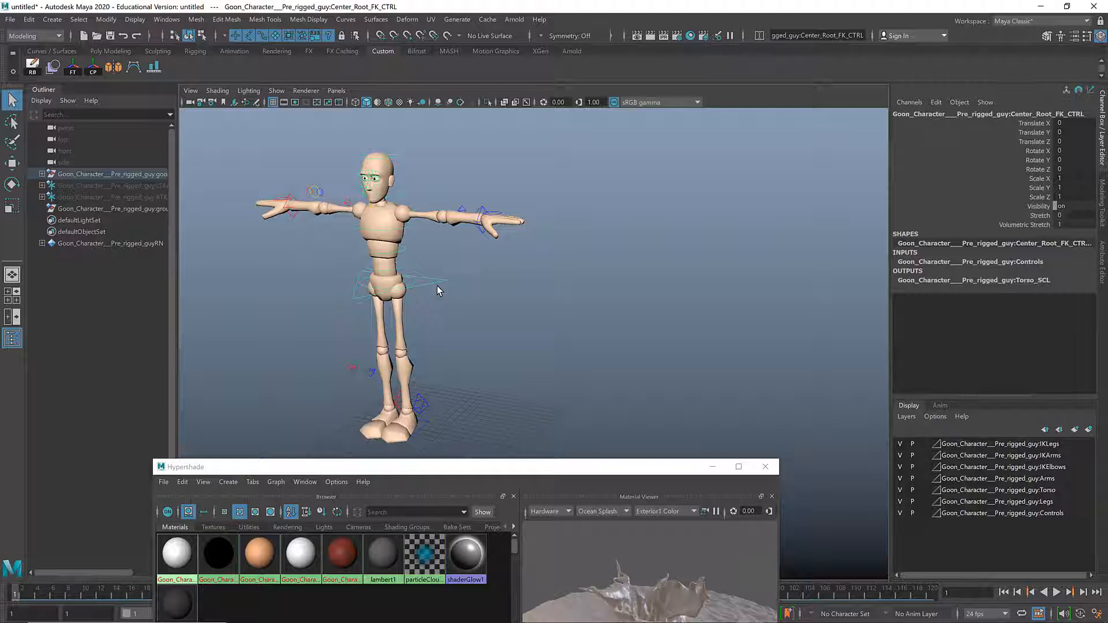
middle_click_drag(458, 292, 535, 271, "alt")
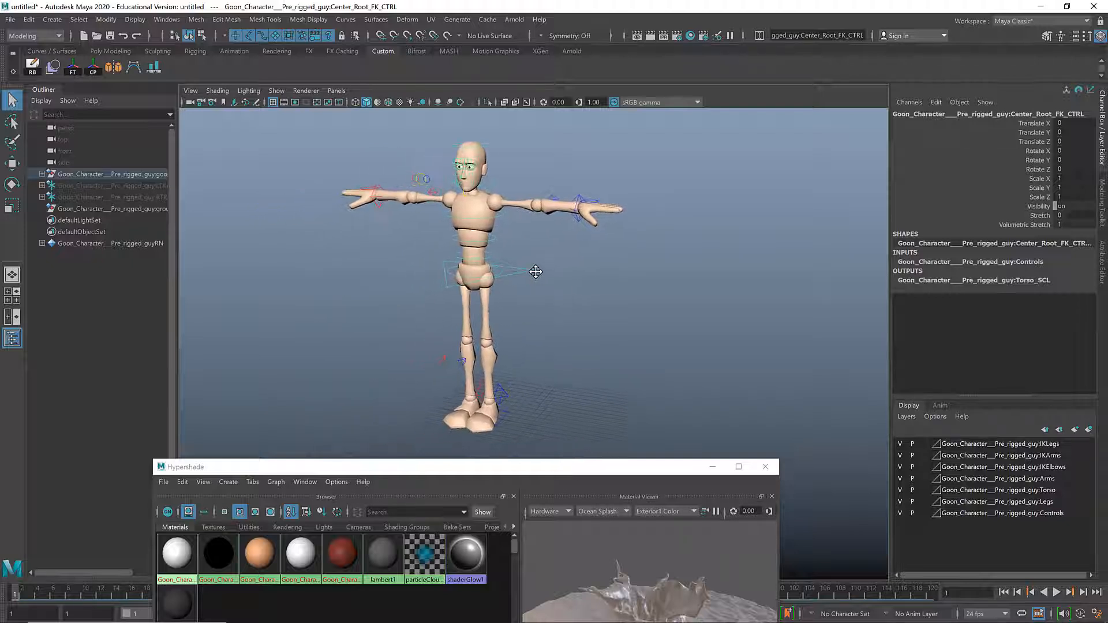
left_click_drag(536, 271, 534, 282, "alt")
right_click_drag(533, 281, 453, 294, "alt")
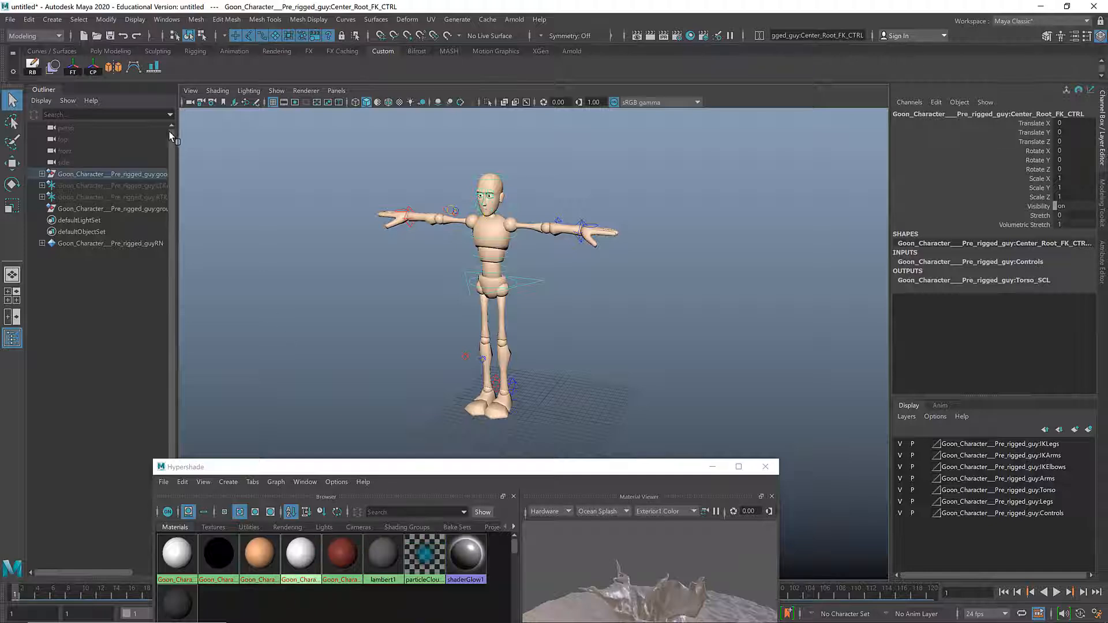
- Reload the Goon Character reference in the Reference Editor
left_click(11, 21)
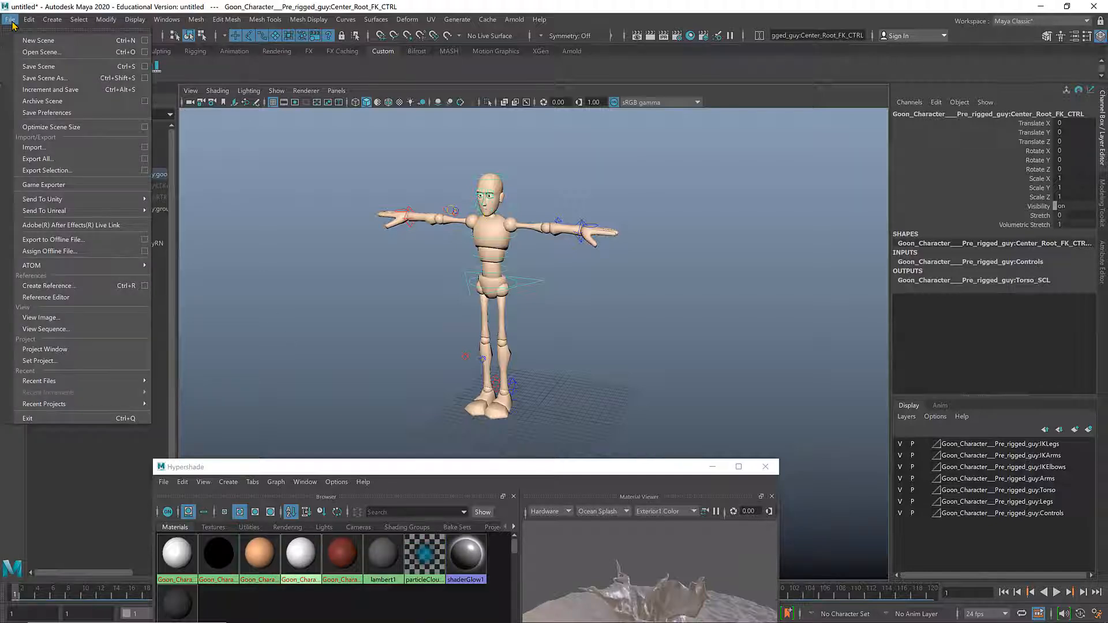
left_click(69, 299)
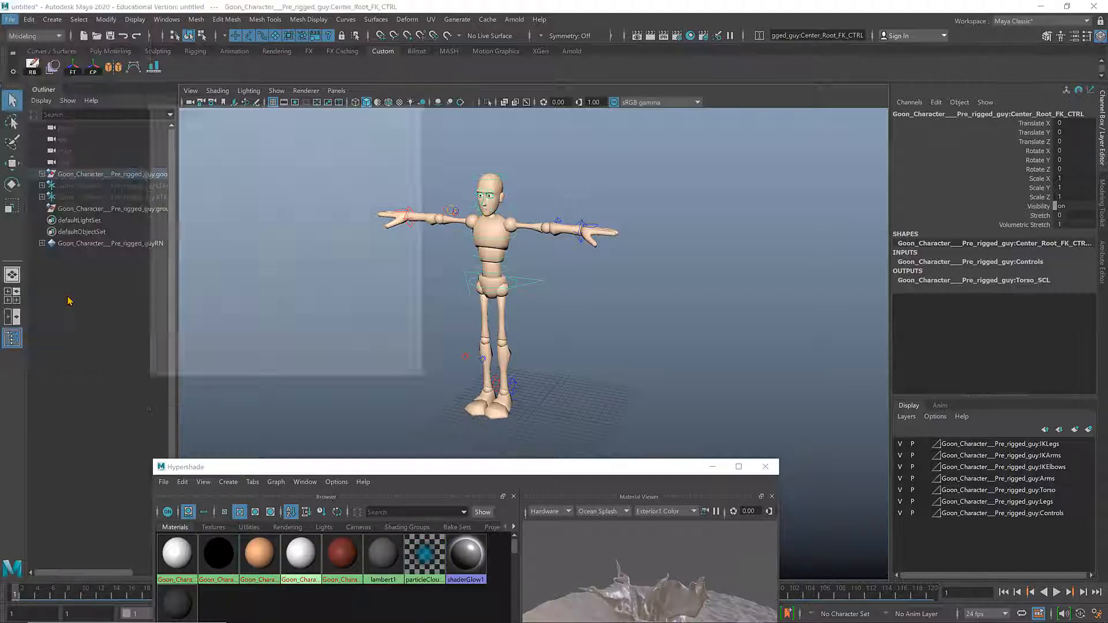
left_click(230, 228)
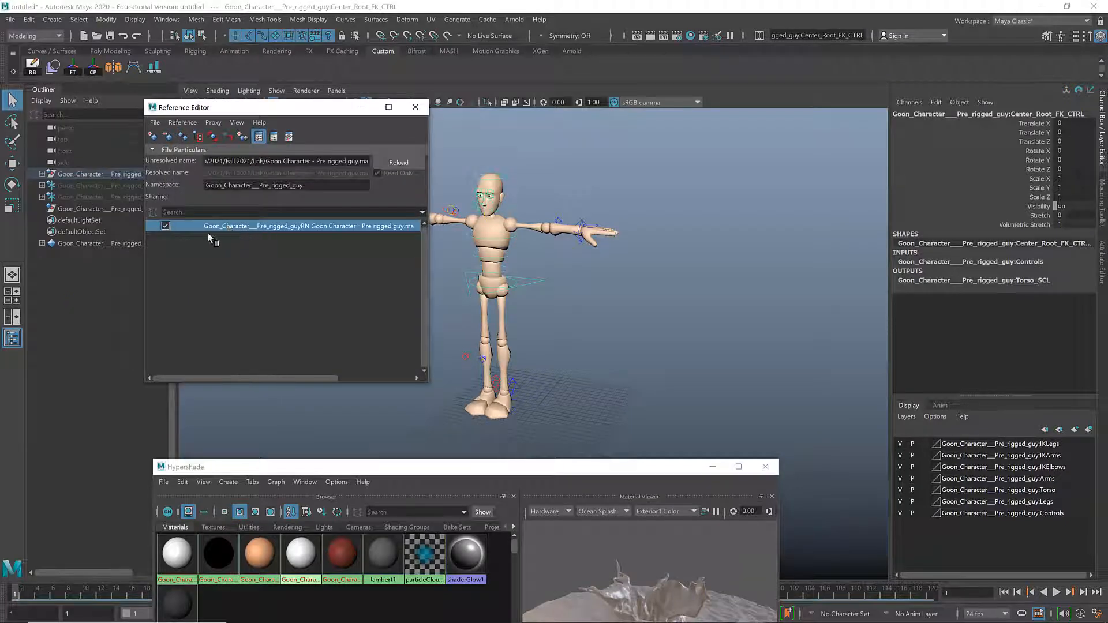
left_click(165, 226)
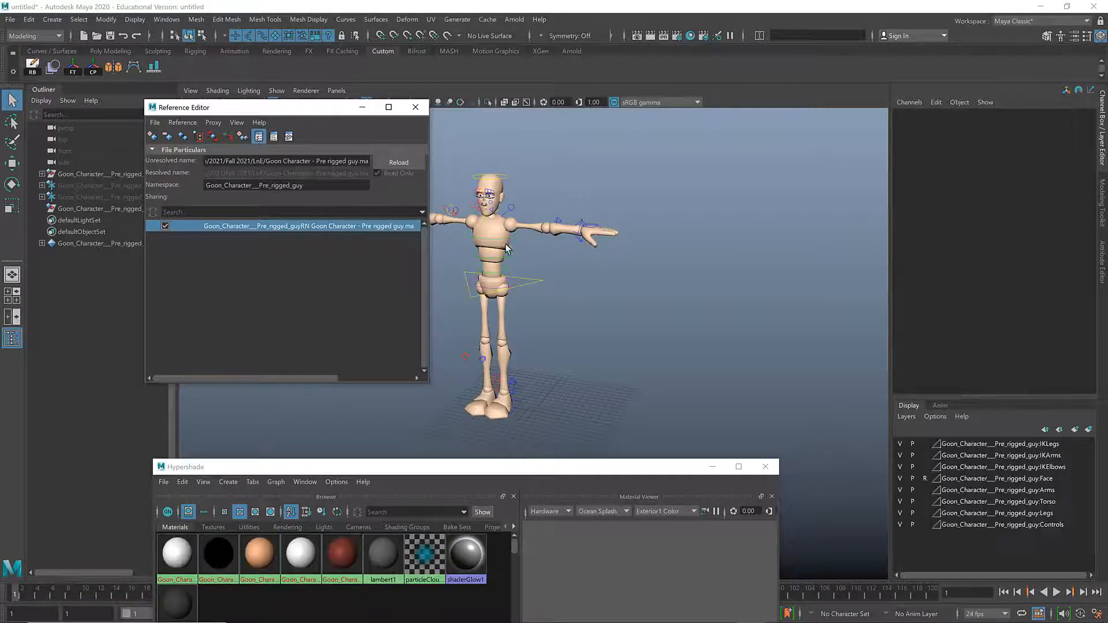
- Import the Goon Character objects from the reference into the scene
right_click(238, 227)
mouse_move(288, 248)
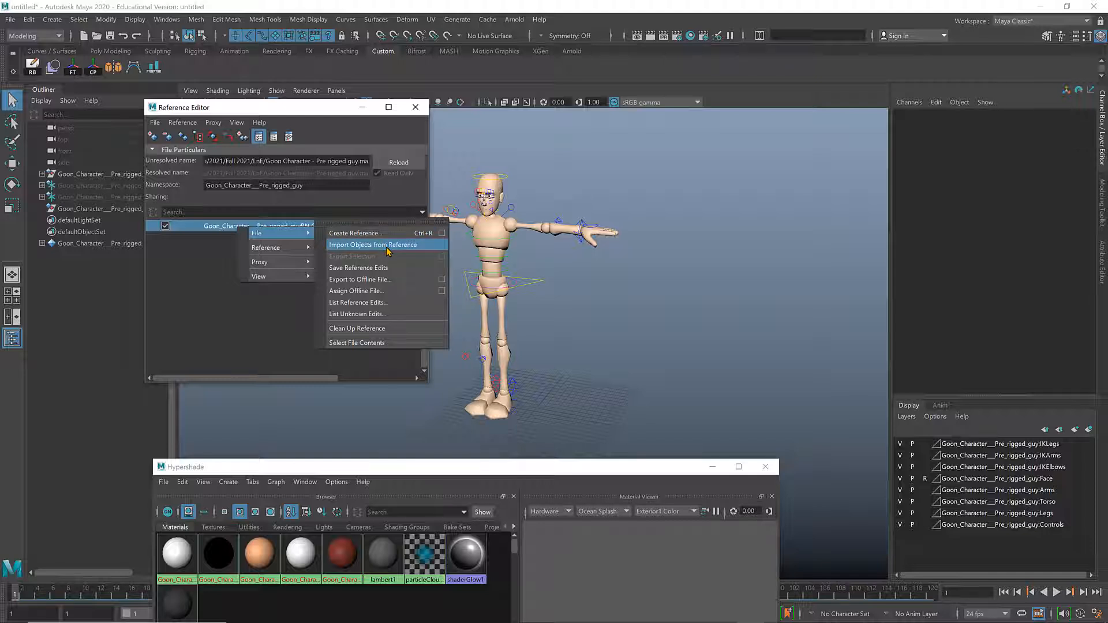
left_click(396, 247)
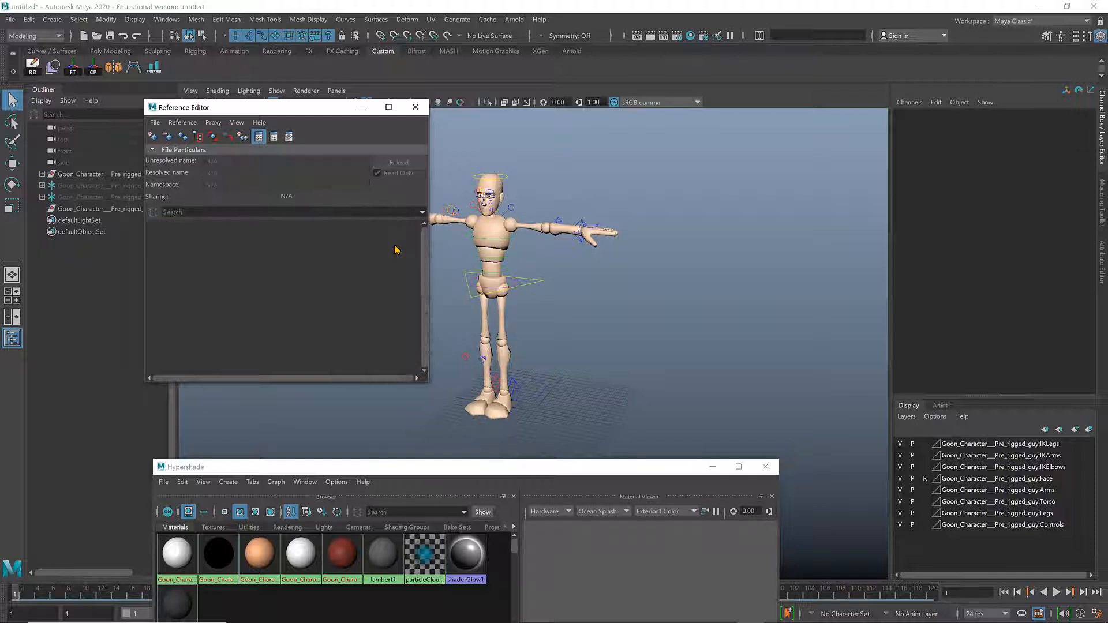
- Close the Reference Editor, inspect the imported goonTeeth material in the Hypershade, and select the character's chest geometry
left_click(415, 107)
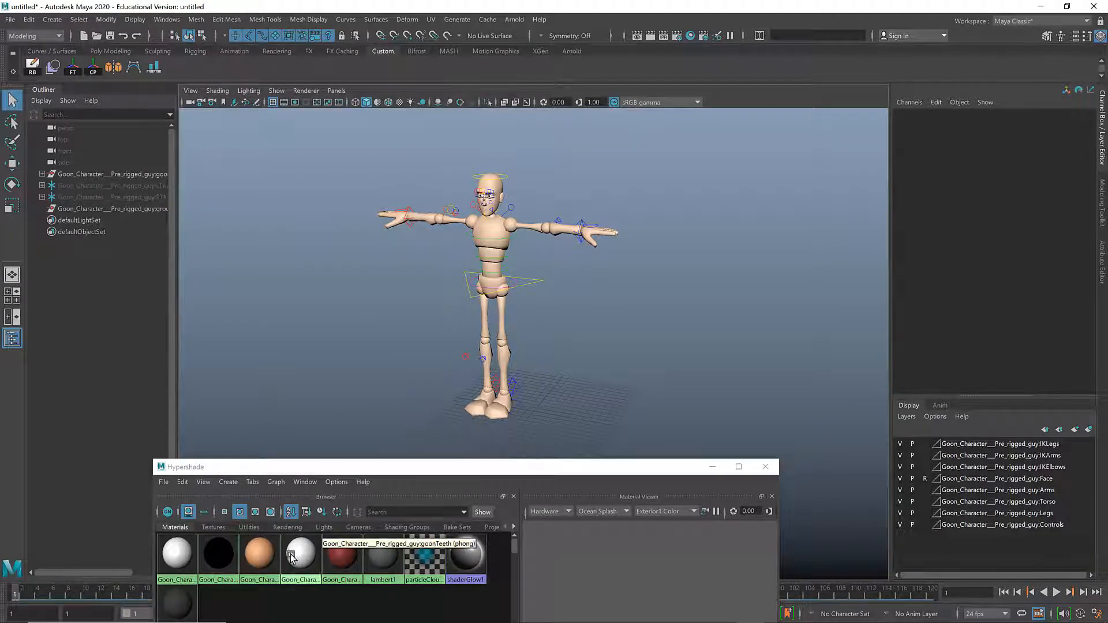
left_click_drag(314, 469, 228, 294)
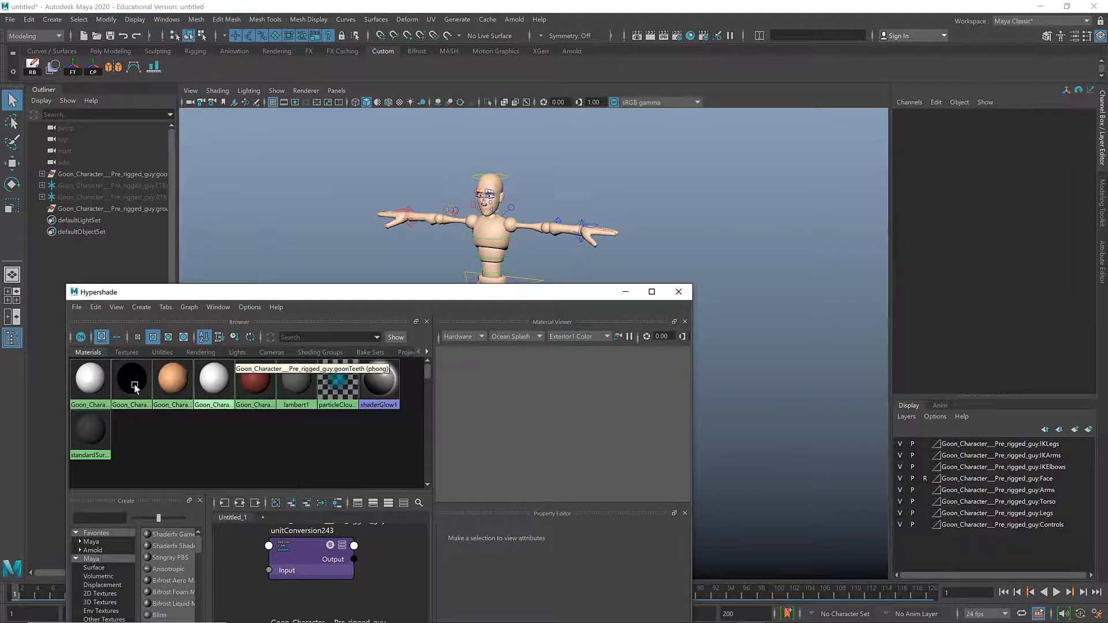
left_click(215, 381)
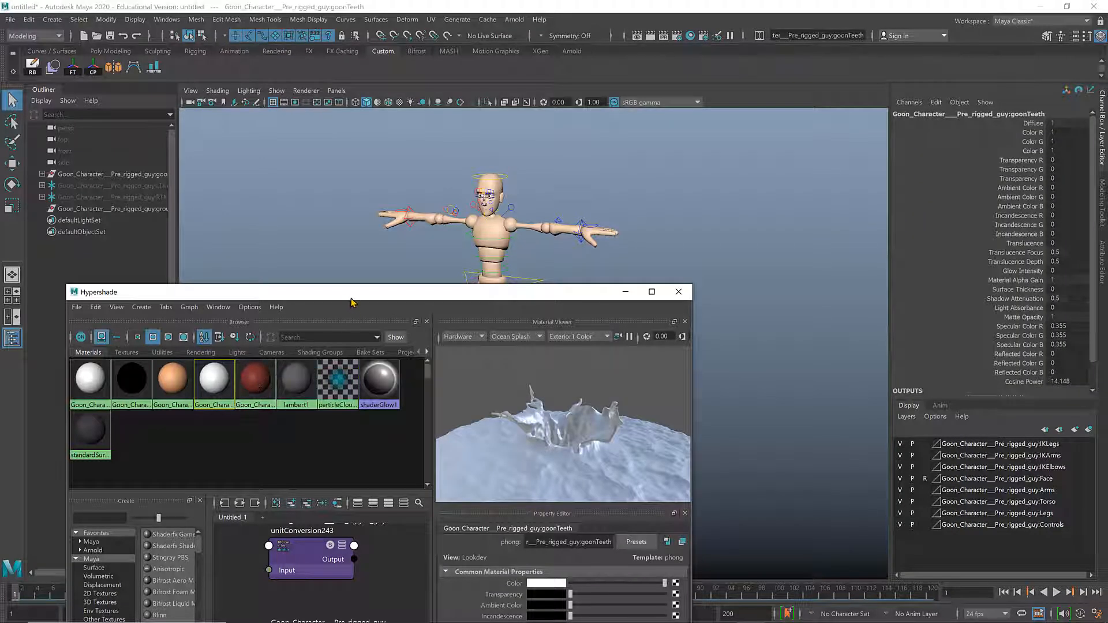
left_click_drag(354, 293, 414, 405)
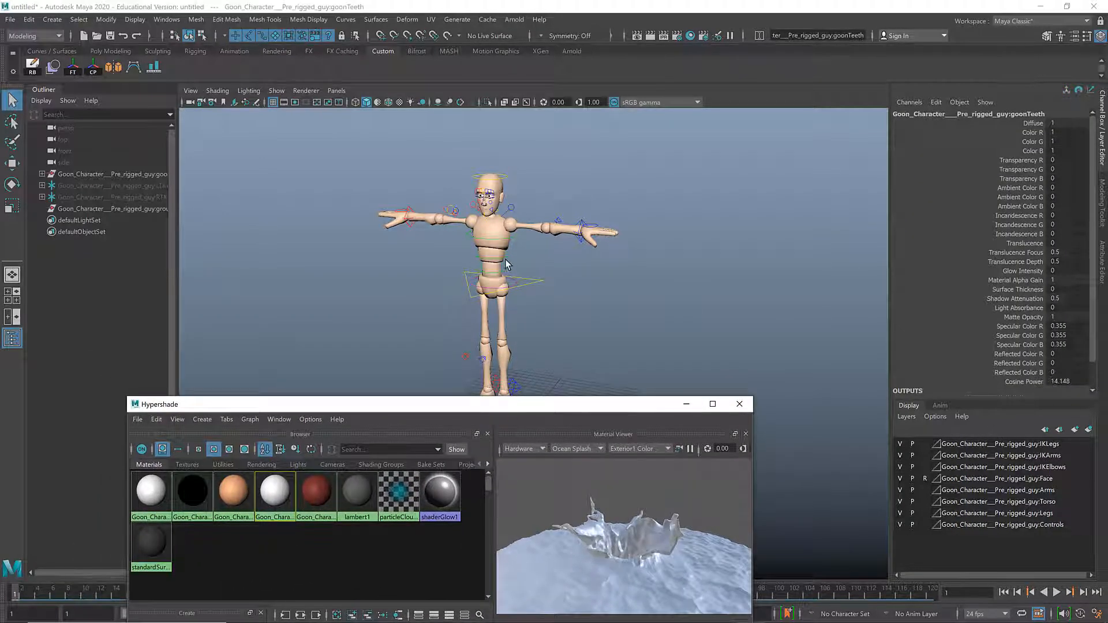
left_click(496, 236)
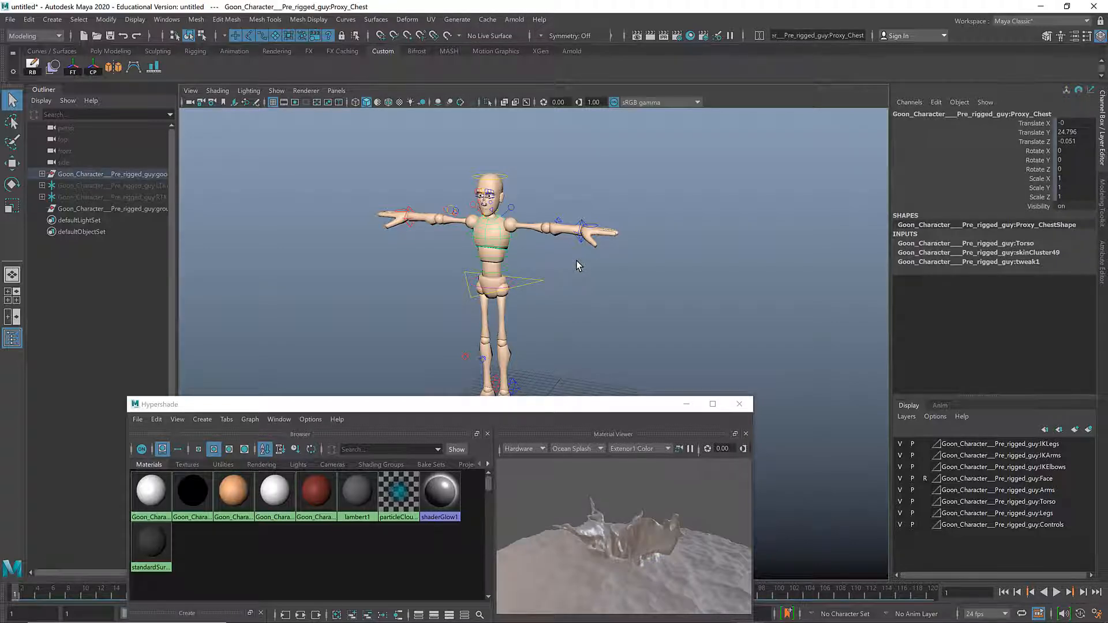
left_click(739, 404)
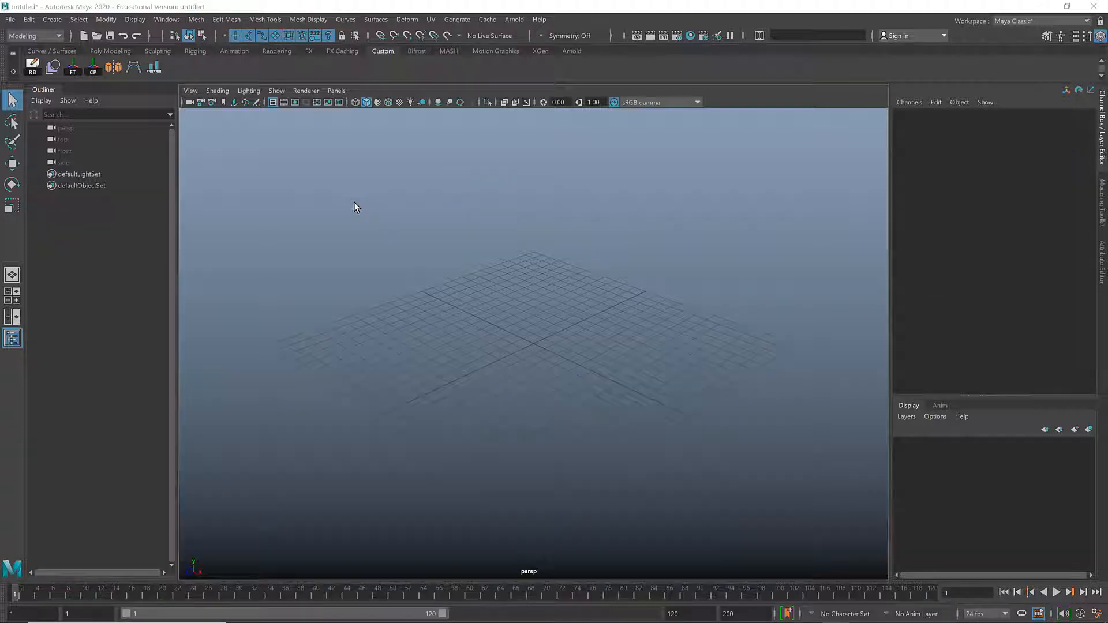
- Open the Reference Editor in the empty scene
left_click(11, 20)
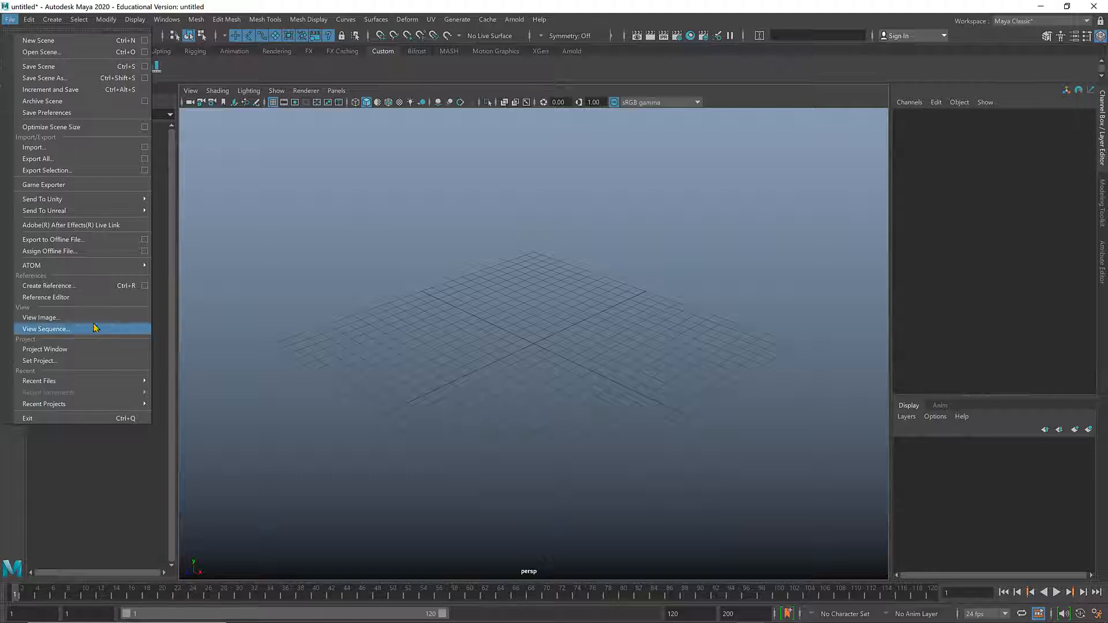
left_click(53, 298)
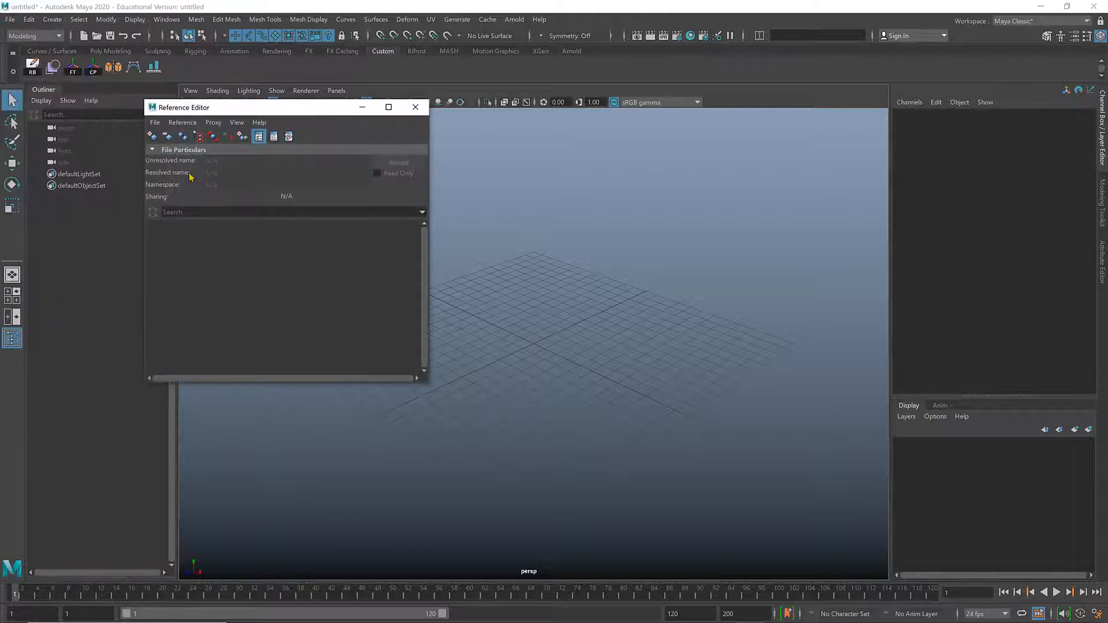
left_click_drag(203, 110, 322, 261)
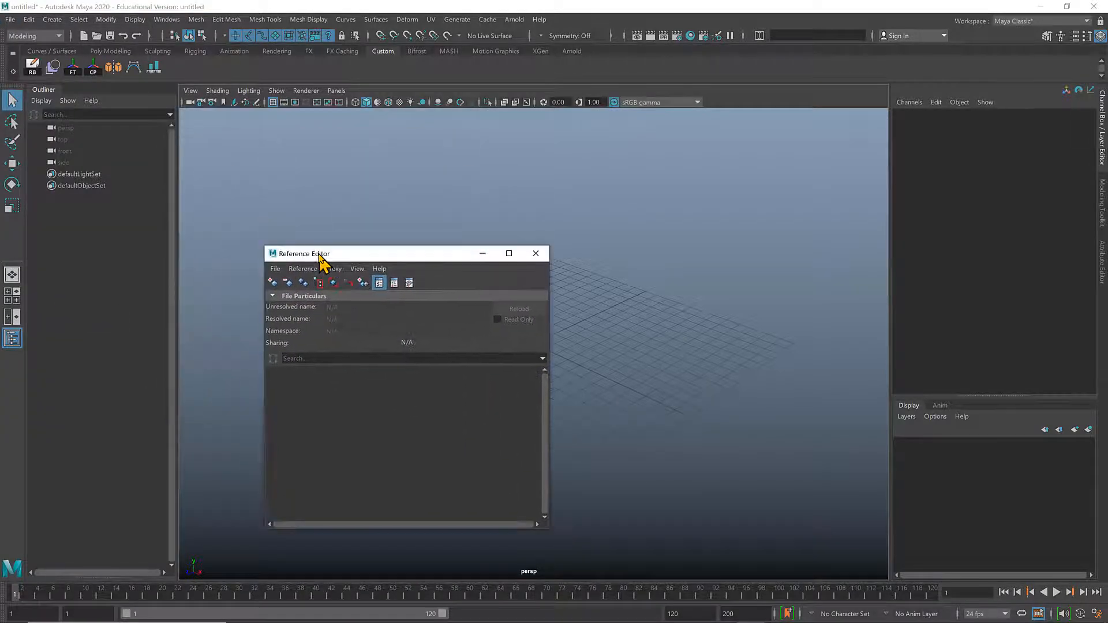
left_click(275, 269)
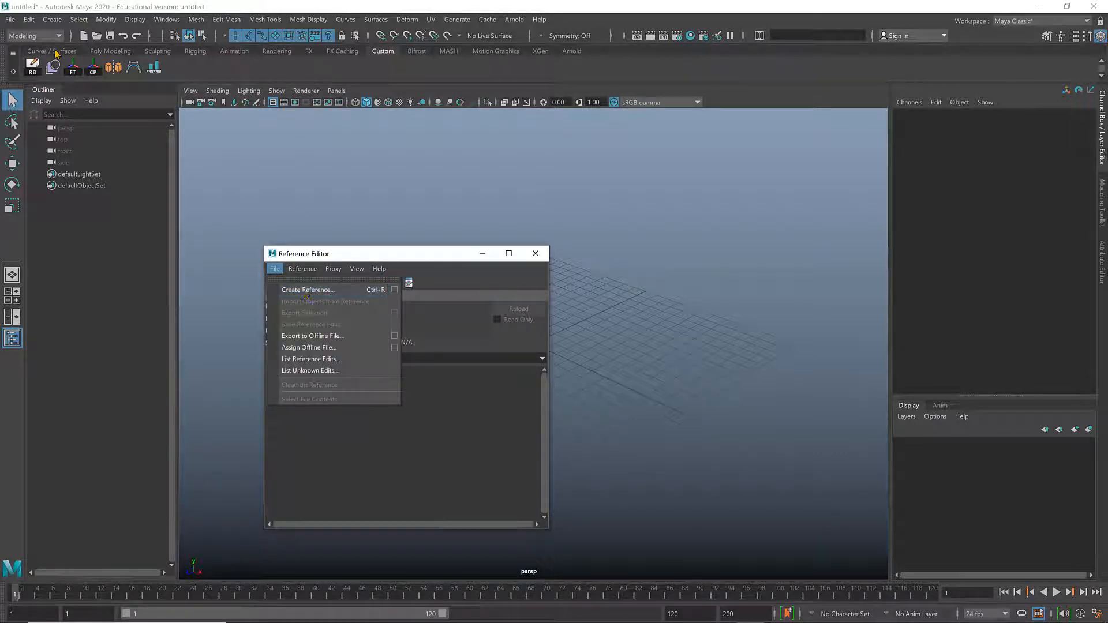
left_click(9, 20)
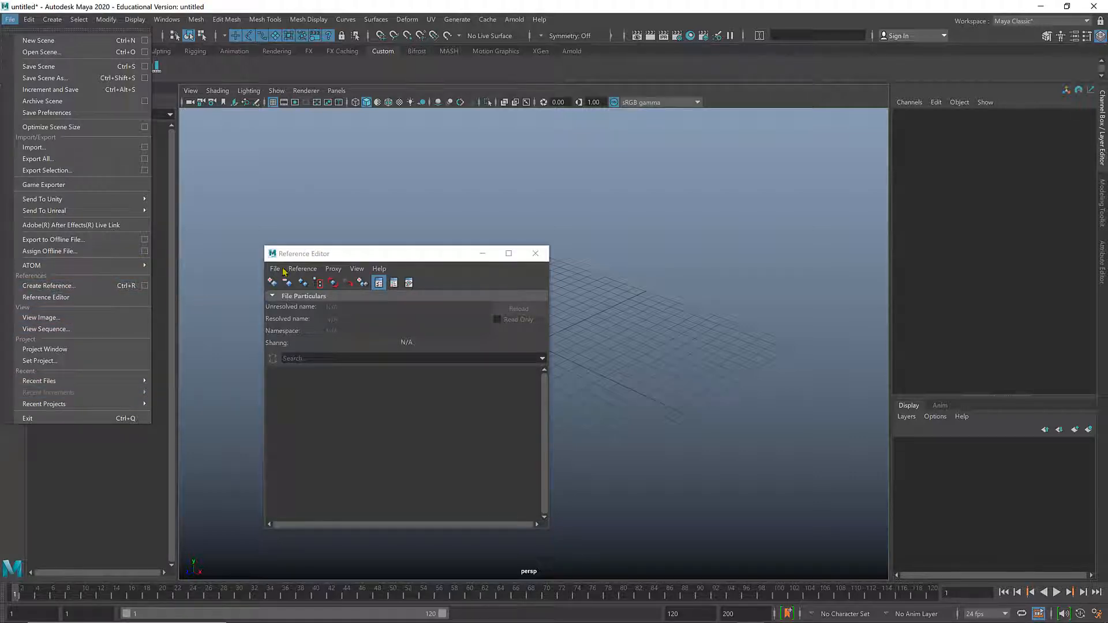
left_click(312, 252)
left_click(275, 269)
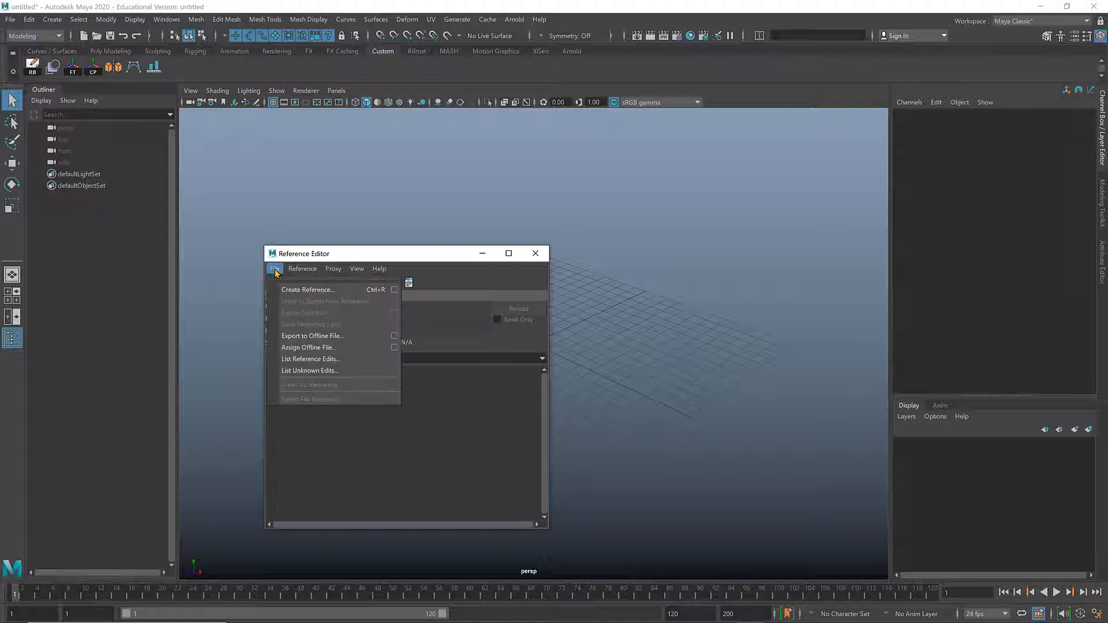
left_click(310, 259)
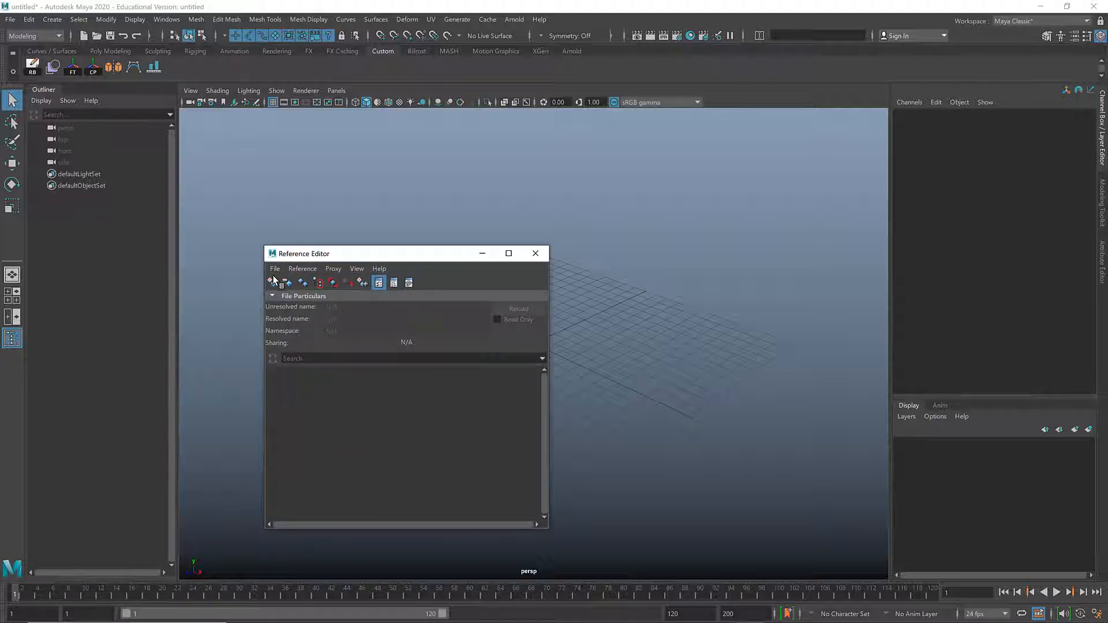
- Review the load, shared reference and namespace settings in the Create Reference options, and leave them without creating a reference
left_click(275, 269)
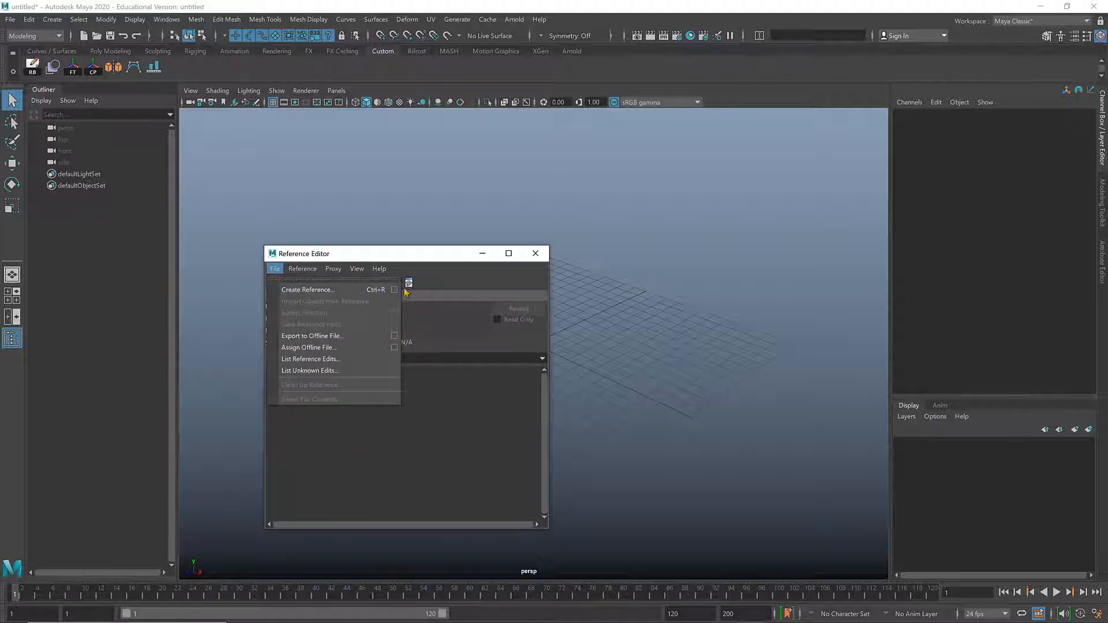
left_click(395, 290)
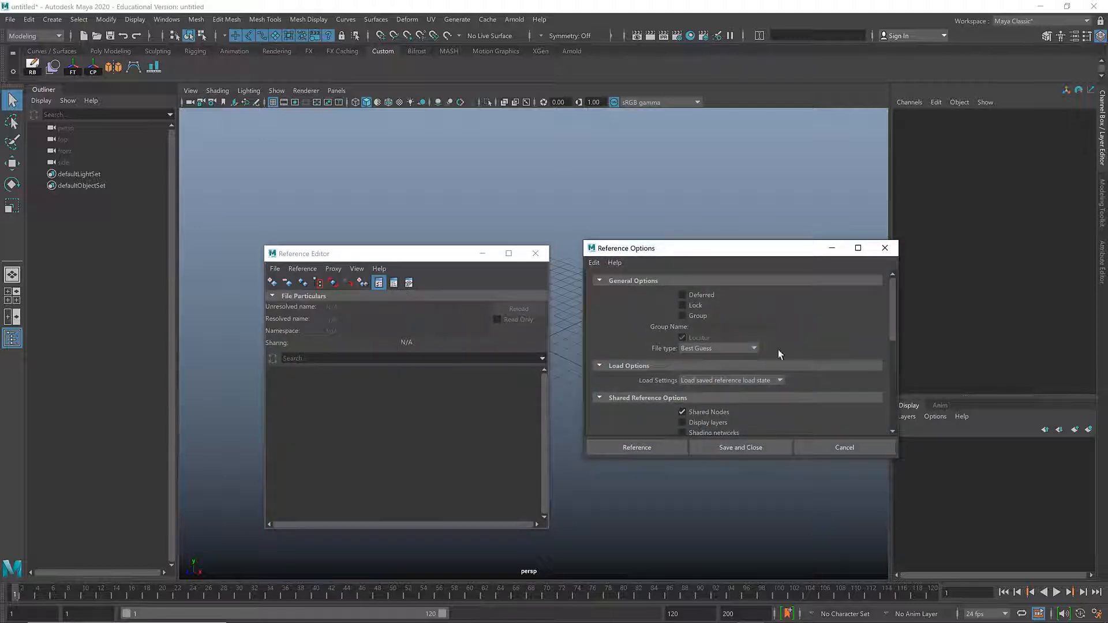
scroll(814, 368, "down", 2)
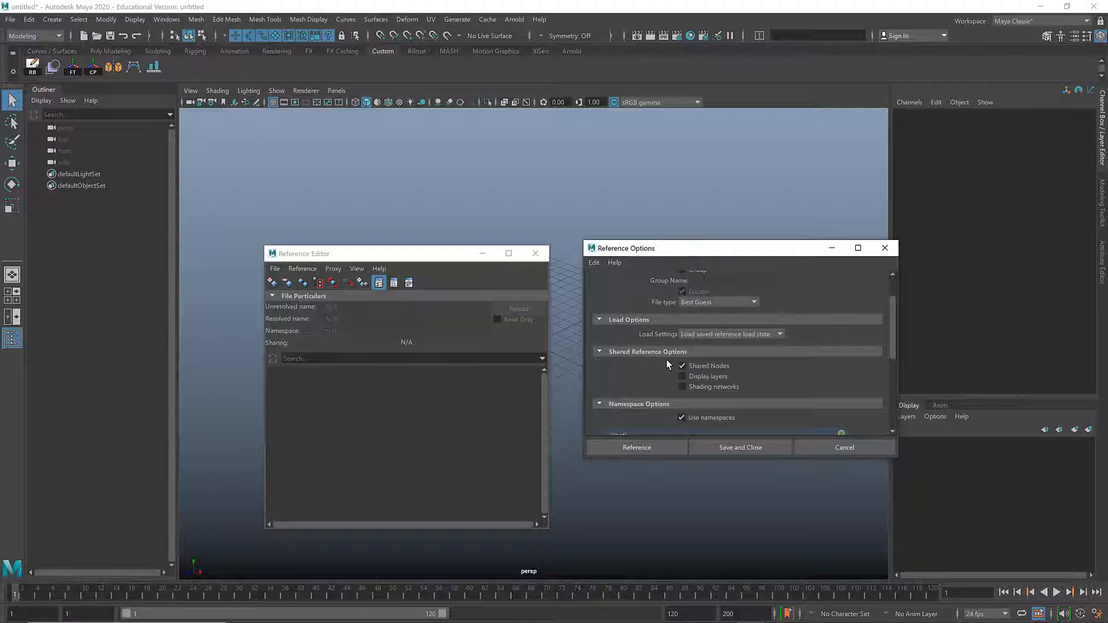
left_click_drag(437, 253, 208, 238)
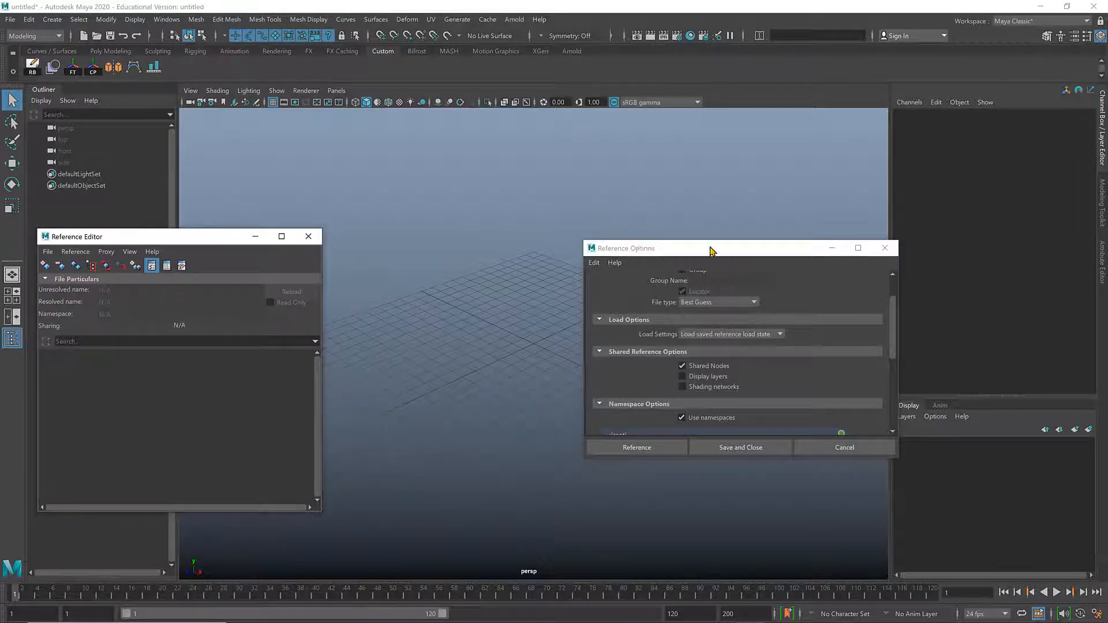
left_click_drag(712, 248, 928, 282)
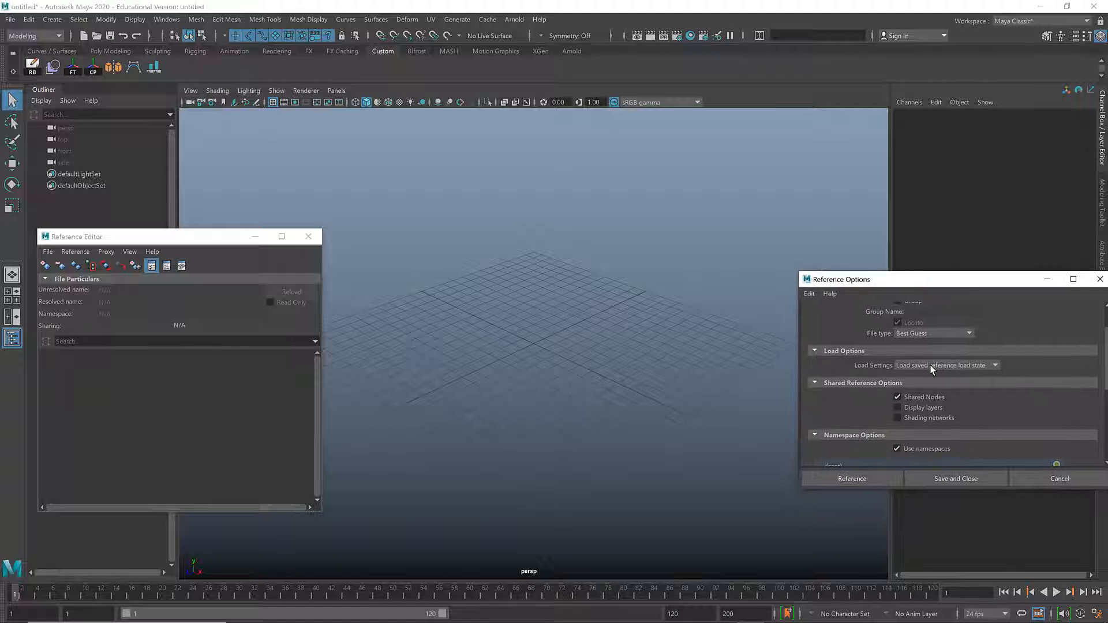
left_click(1058, 479)
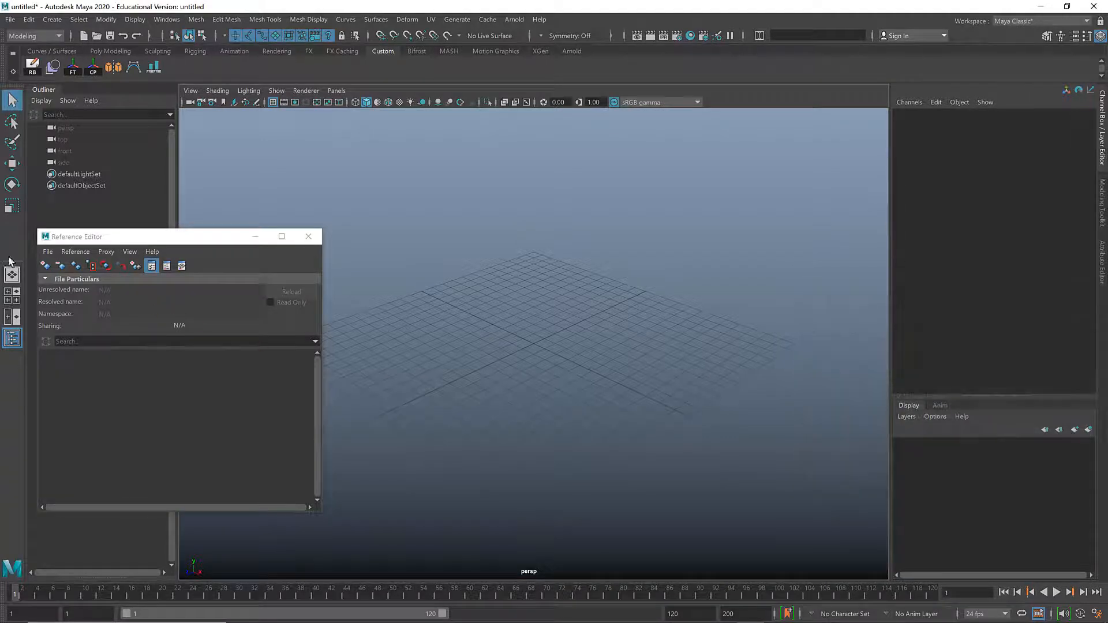
- Create a reference to Goon Character - Pre rigged guy.ma with Shared Nodes and Use namespaces enabled
left_click(48, 255)
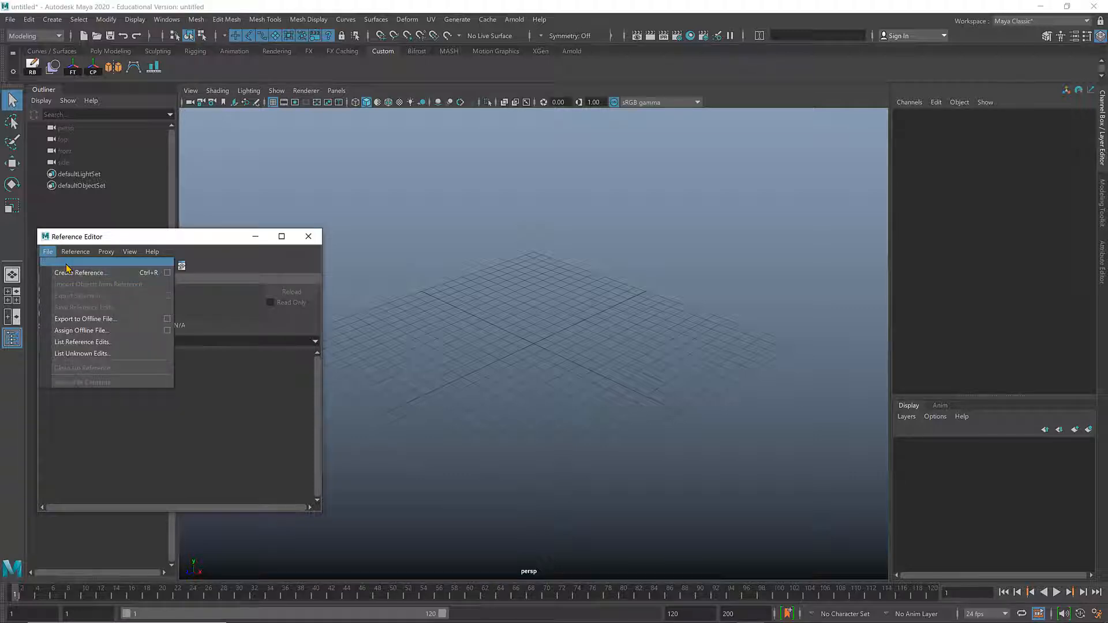
left_click(169, 271)
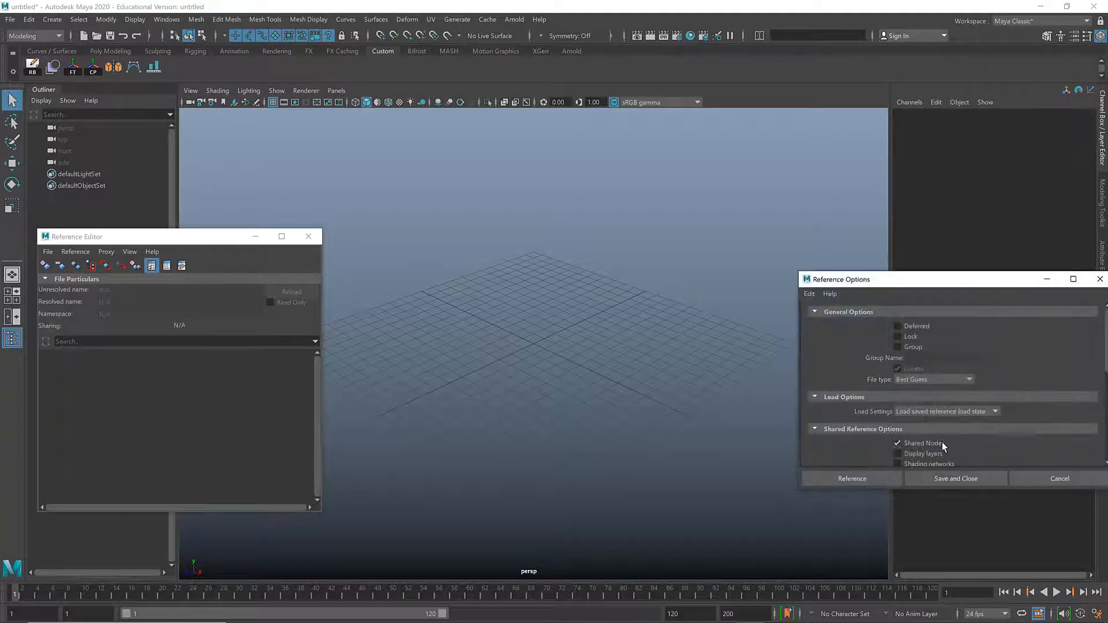
scroll(930, 416, "down", 1)
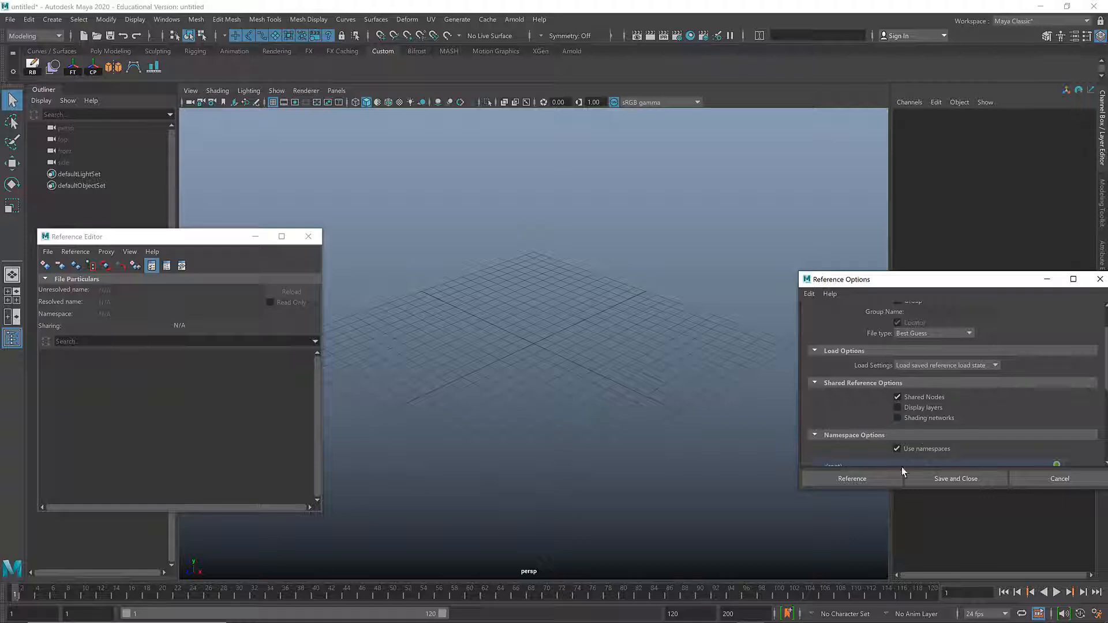
left_click(872, 480)
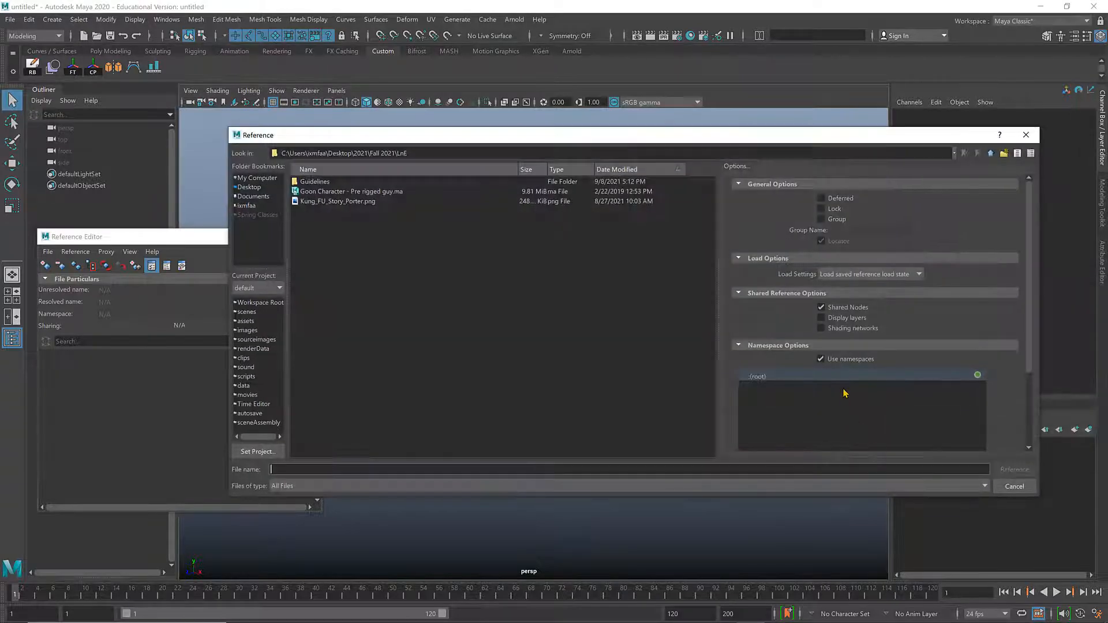
left_click(337, 193)
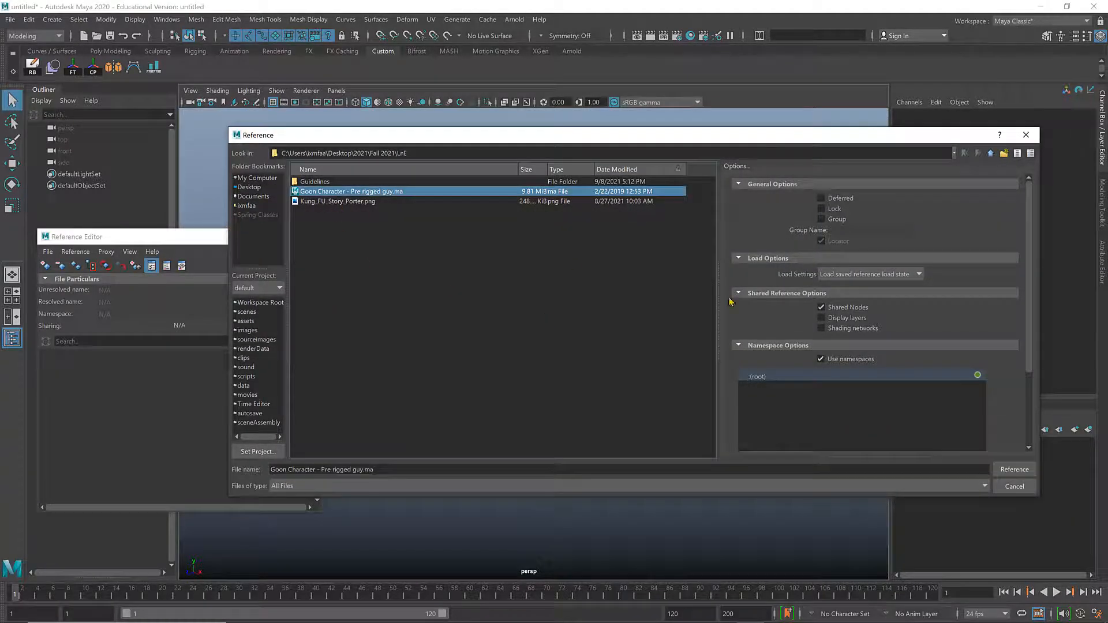
left_click(1014, 469)
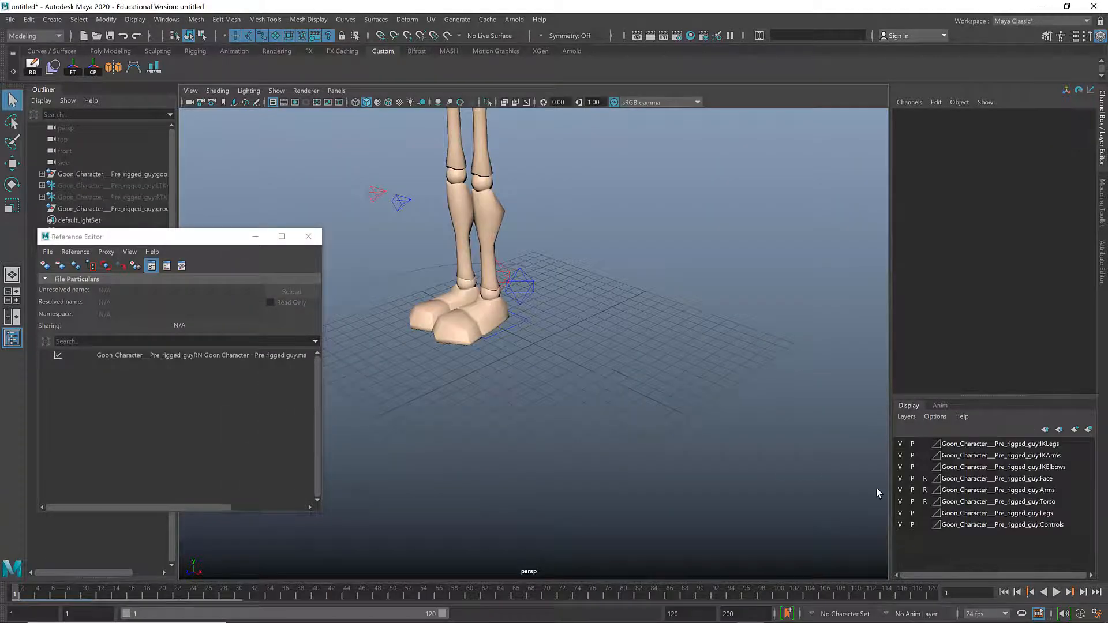
- Bring the whole referenced character into view and open the Hypershade below it to show its materials
scroll(668, 269, "down", 8)
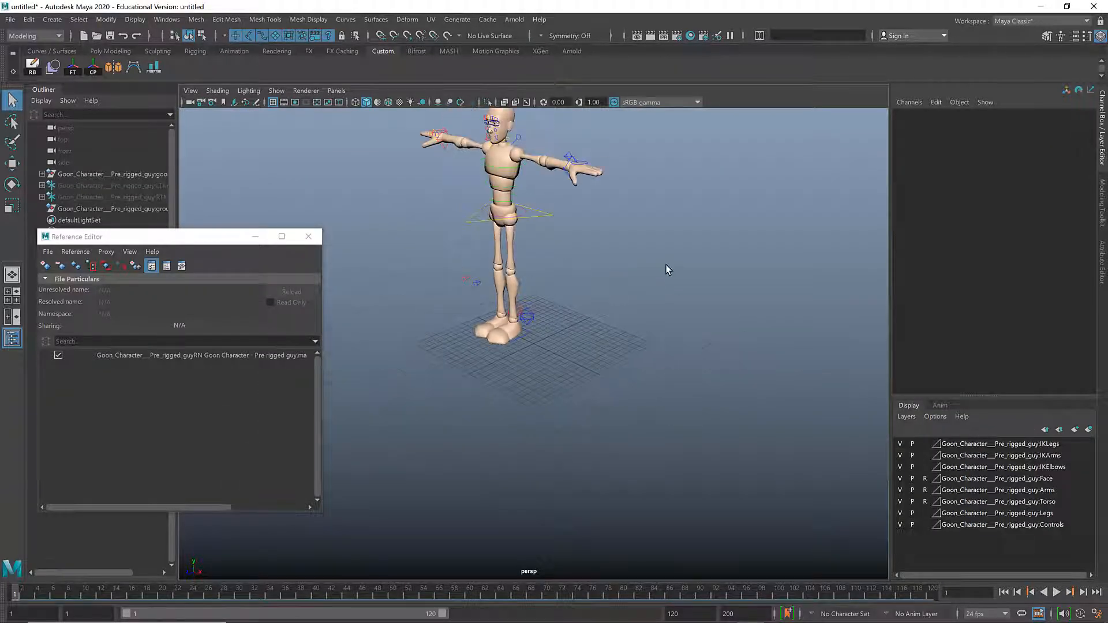
middle_click_drag(619, 235, 652, 297, "alt")
left_click(691, 35)
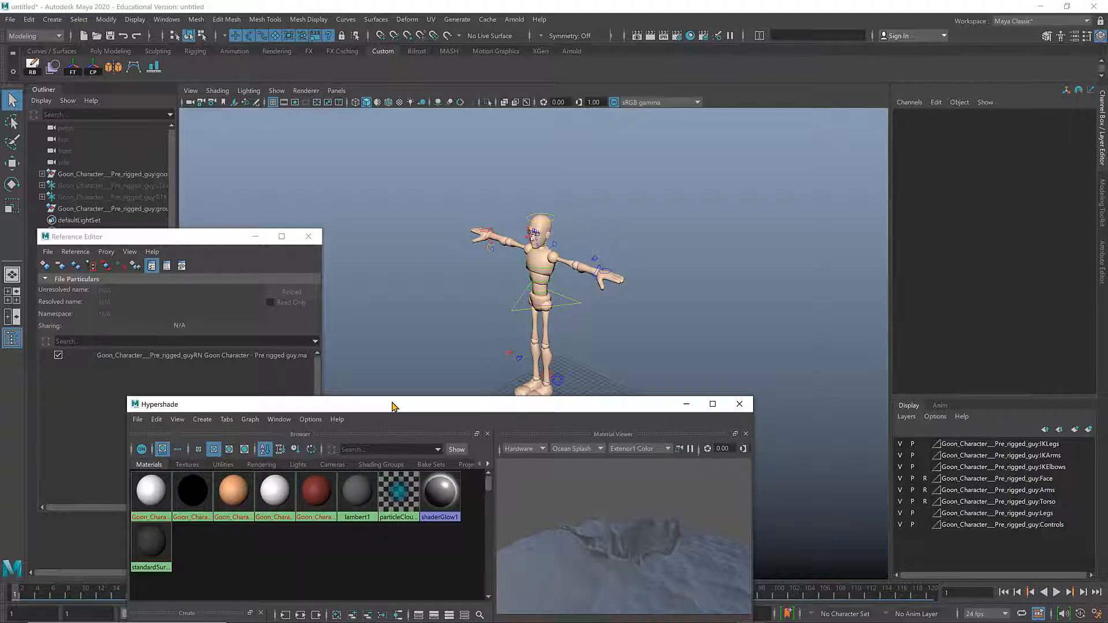
left_click_drag(392, 405, 282, 442)
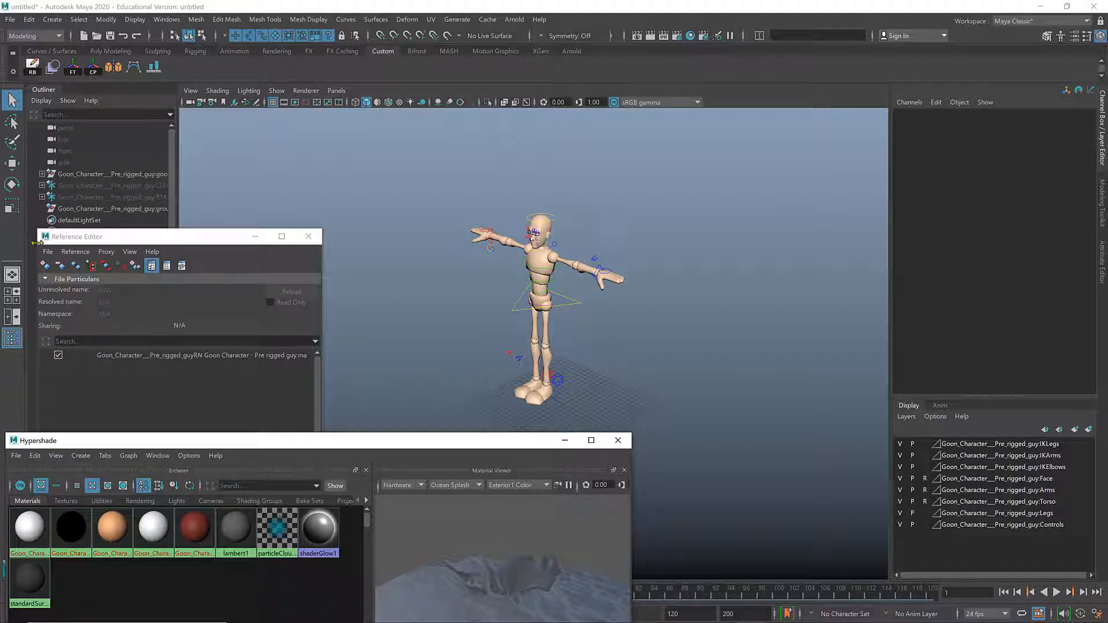
- Open the Create Reference options again and examine the Shared Reference Options beside the character's materials
left_click(75, 252)
mouse_move(53, 253)
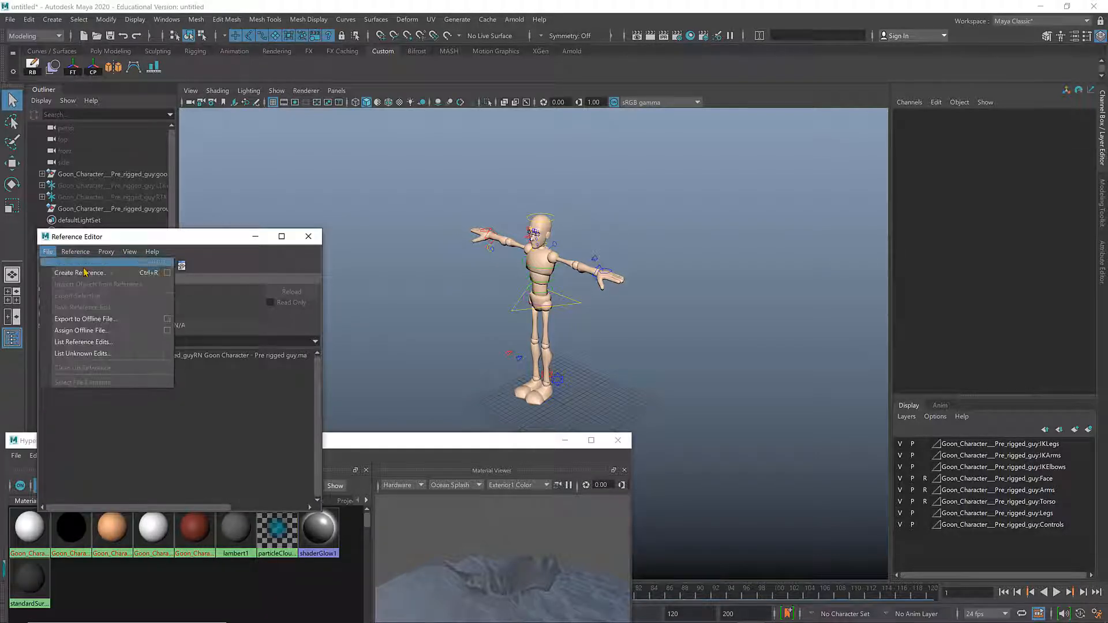
left_click(167, 272)
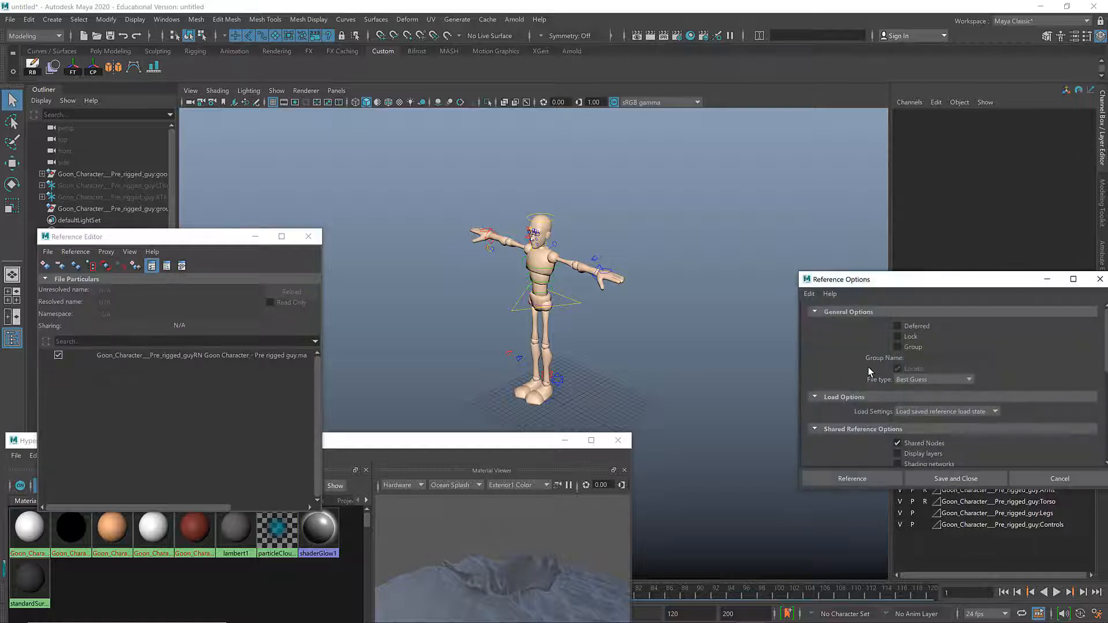
scroll(960, 435, "down", 2)
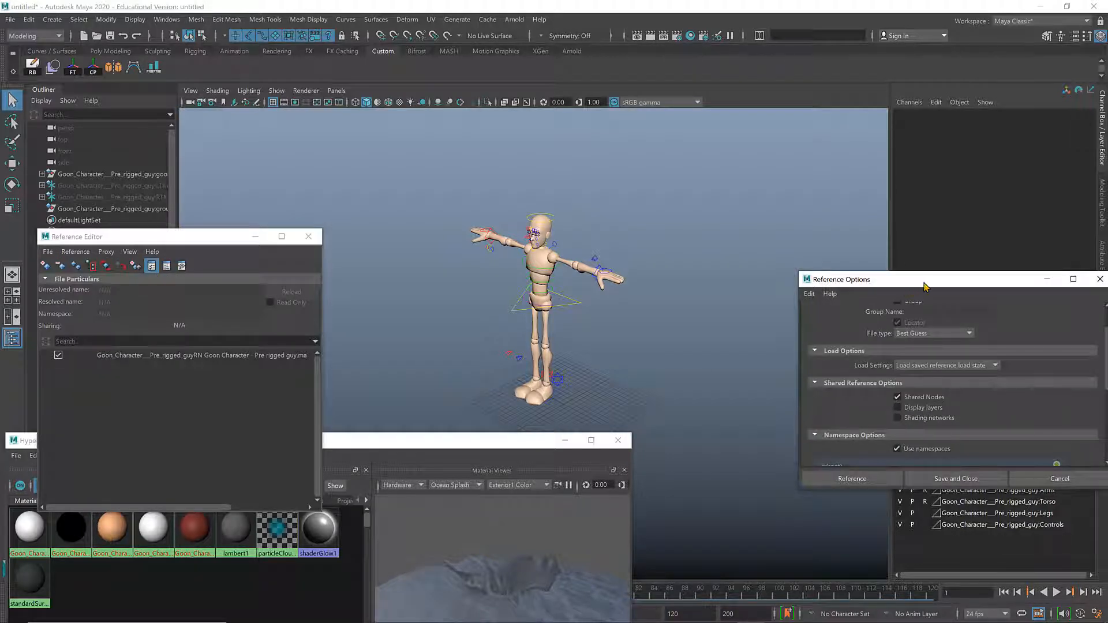
left_click_drag(924, 283, 909, 49)
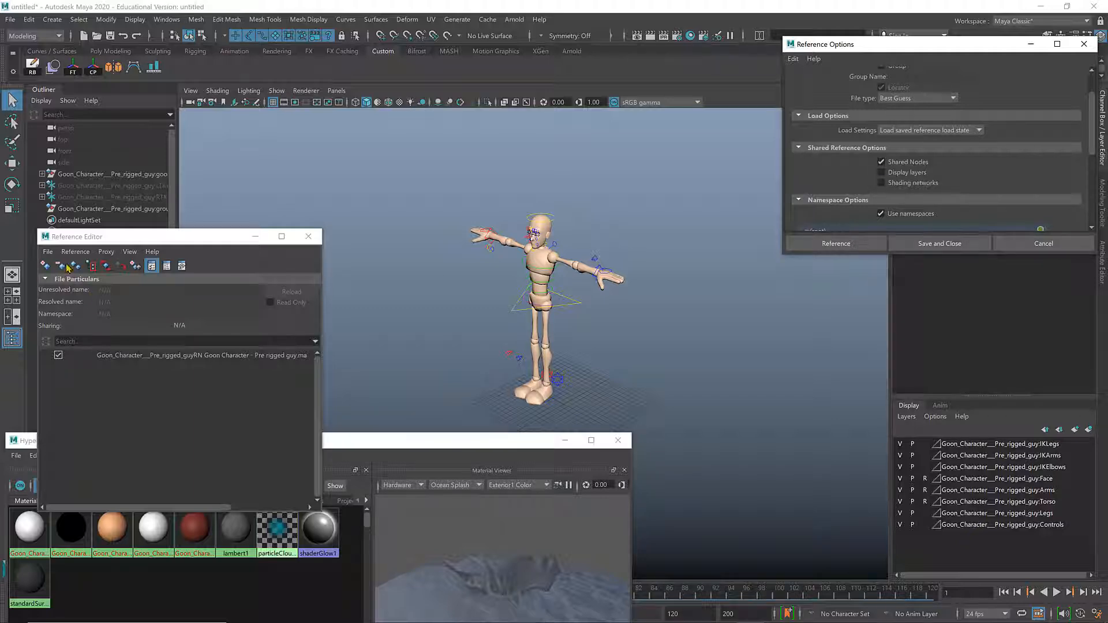
- Create a second reference to Goon Character - Pre rigged guy.ma and check the materials in the Hypershade
left_click(48, 252)
left_click(81, 275)
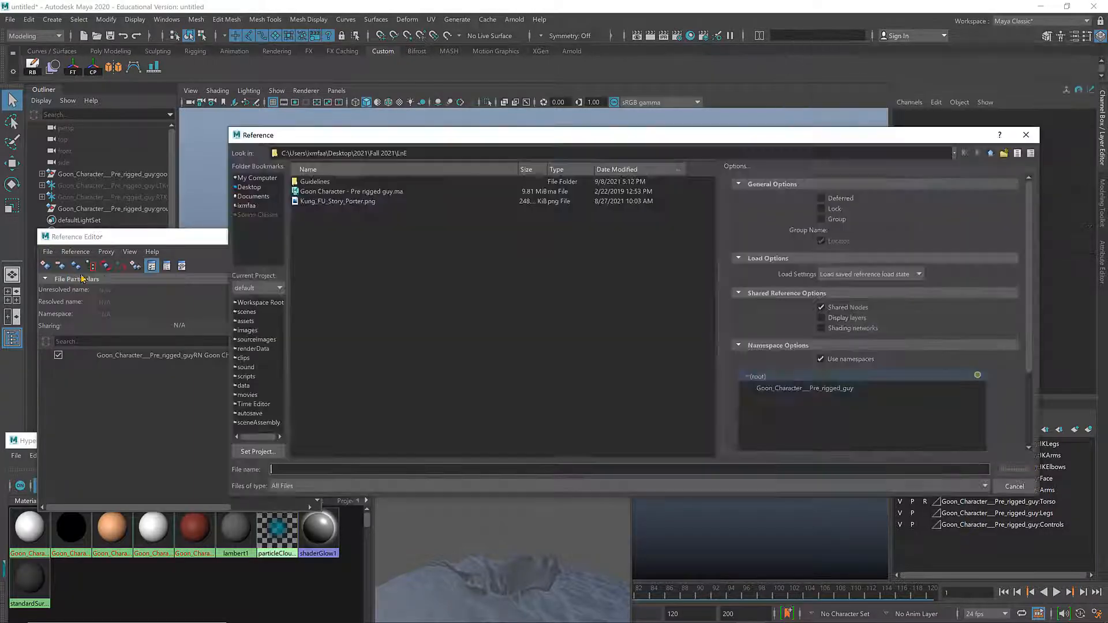
double_click(352, 192)
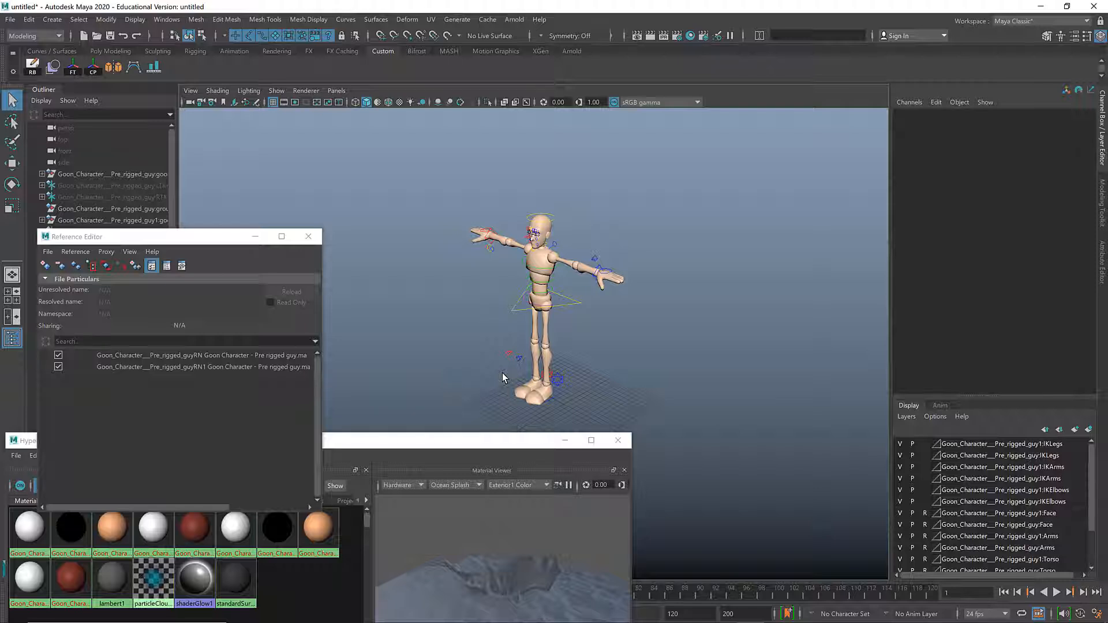
scroll(1025, 488, "down", 3)
scroll(1025, 488, "up", 3)
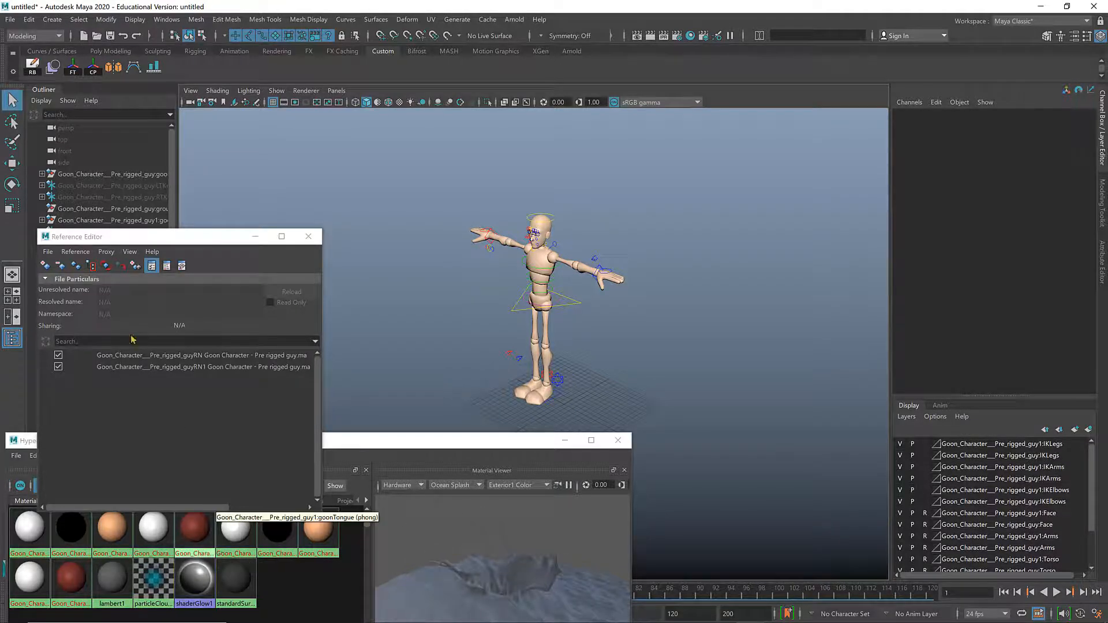
- Move the first Goon character's root control back along the Z axis to about -44.5, separating the two characters
left_click(501, 370)
key("w")
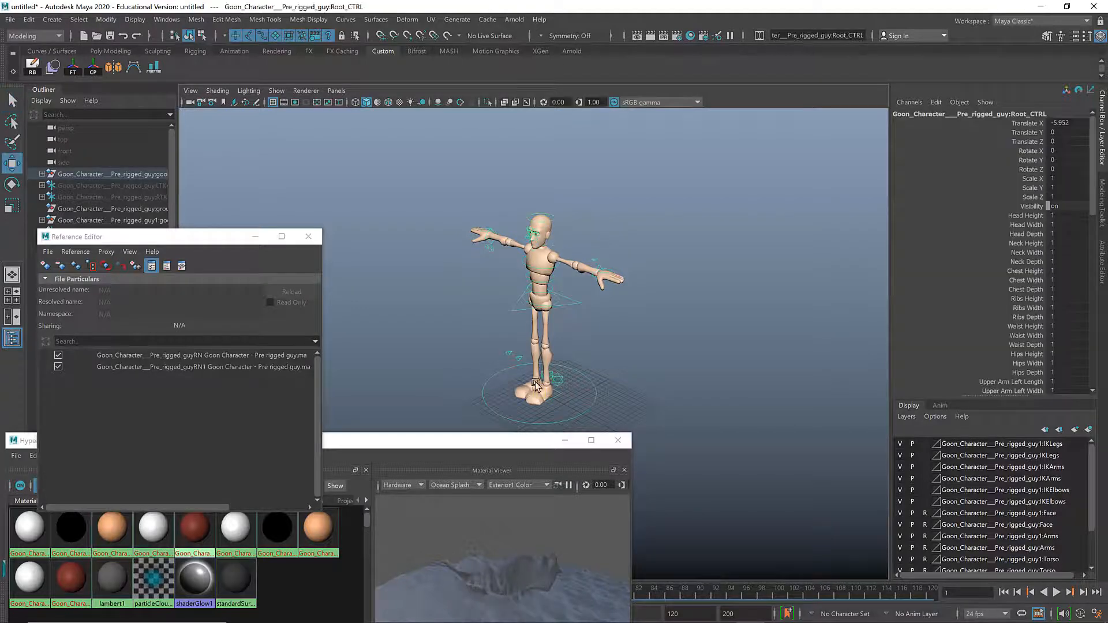
left_click_drag(497, 415, 656, 333)
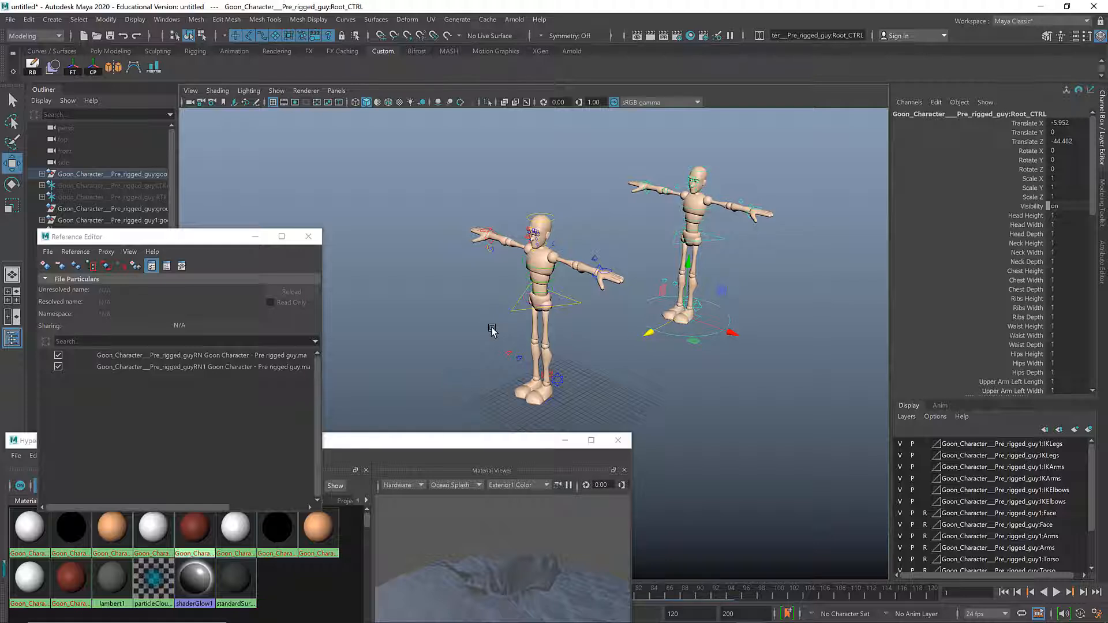
- Remove both Goon character references from the scene
left_click(201, 391)
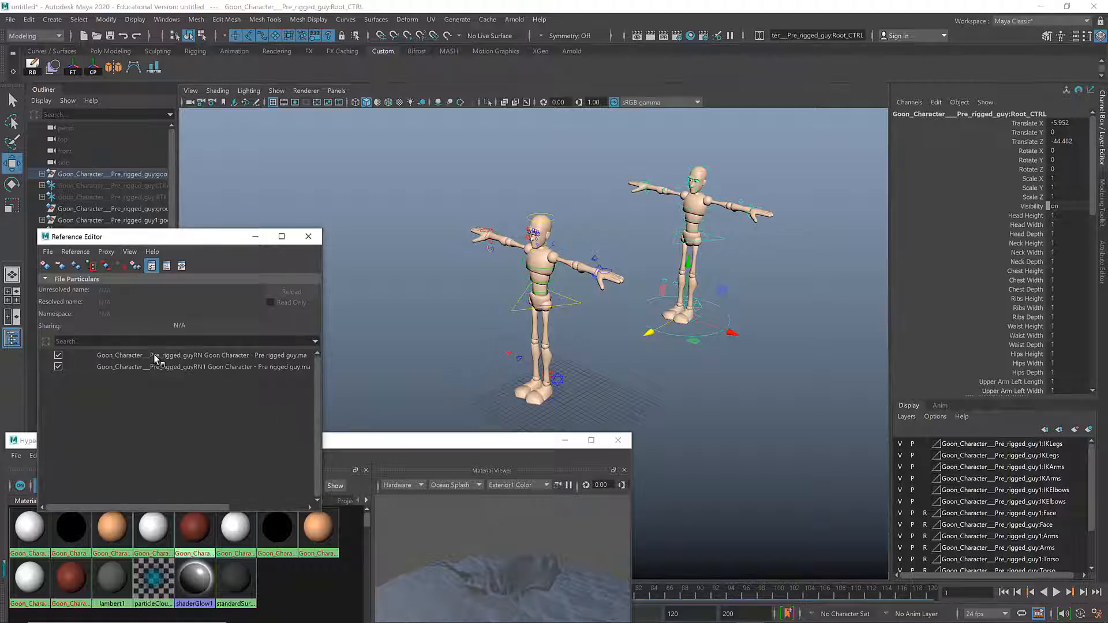
left_click(159, 370)
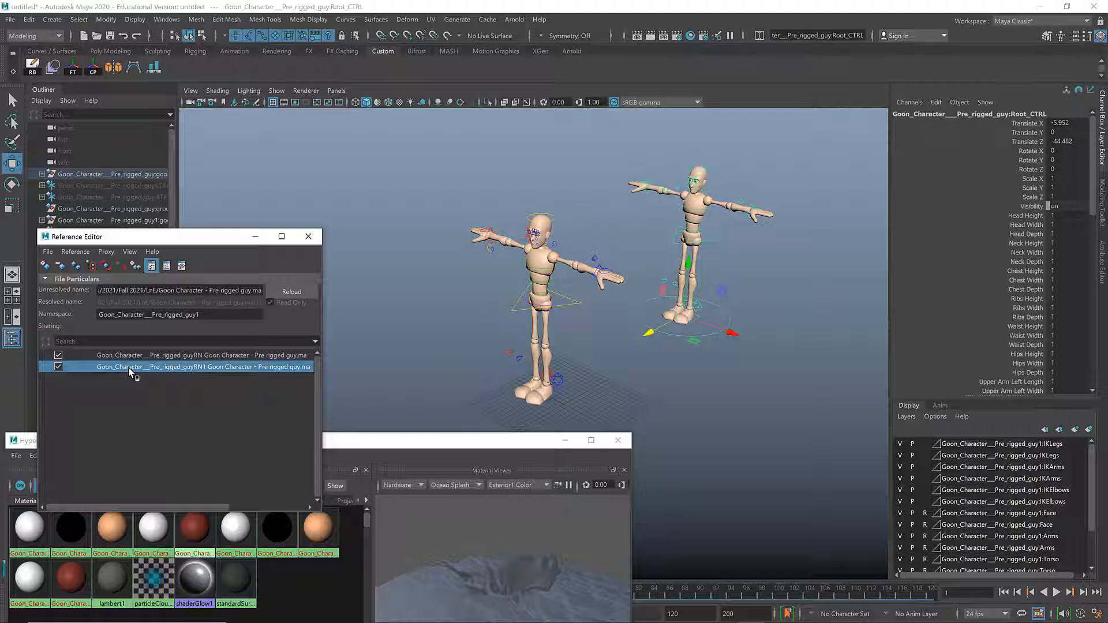
right_click(130, 372)
mouse_move(166, 392)
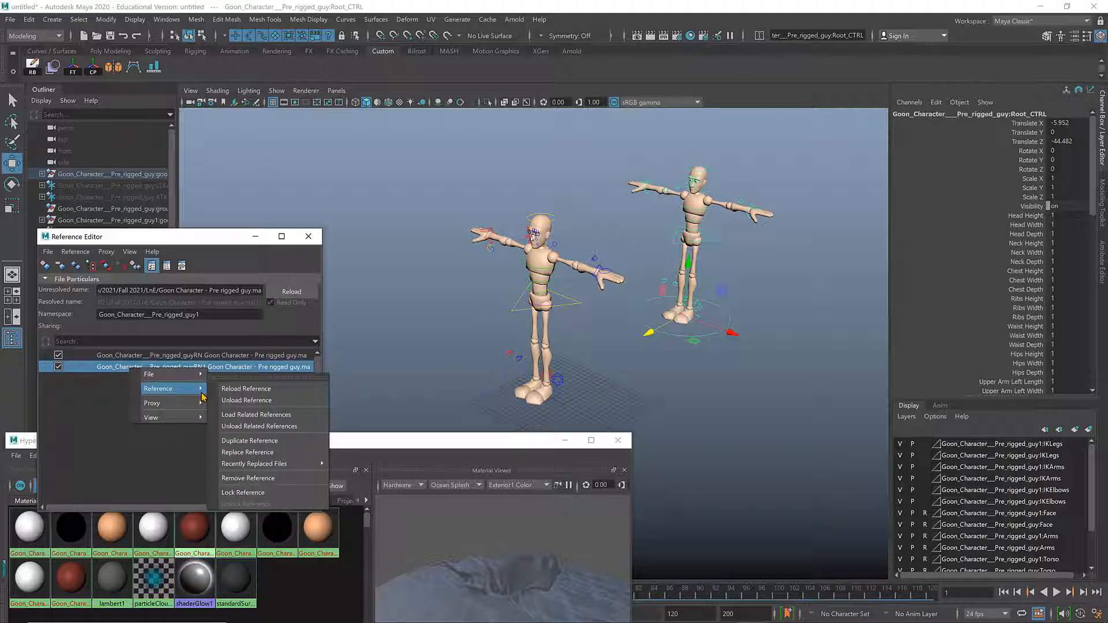
left_click(248, 478)
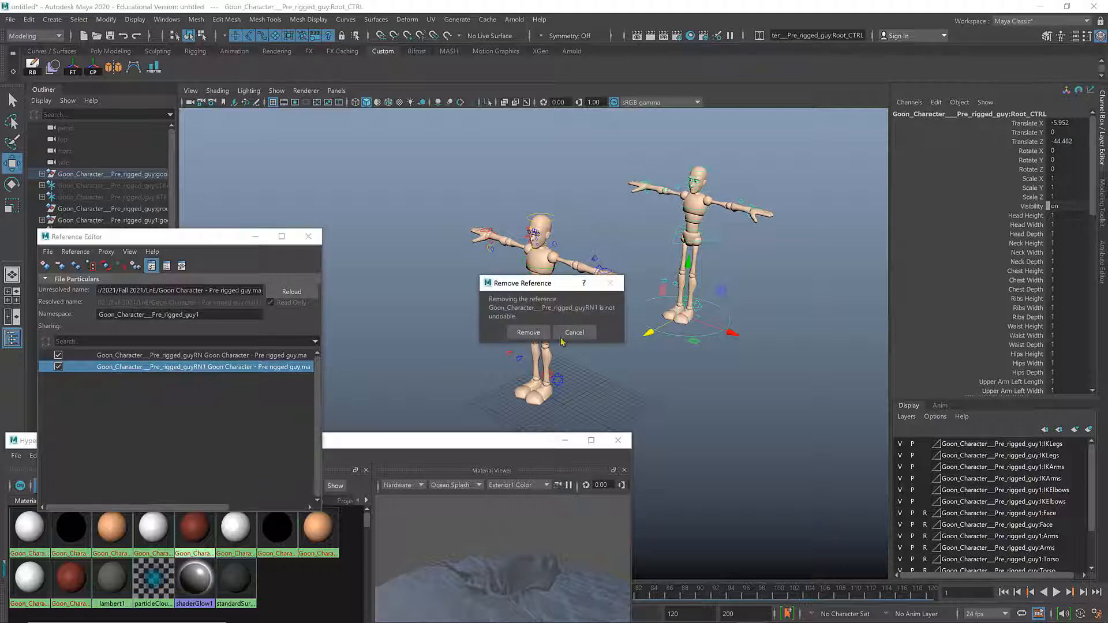
left_click(537, 333)
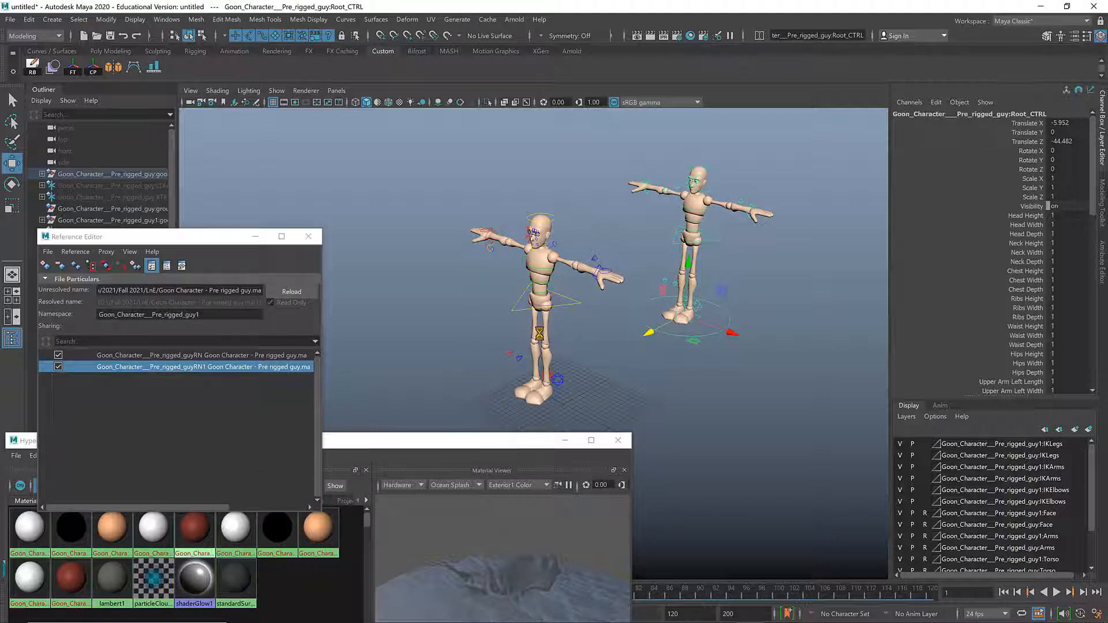
left_click(130, 356)
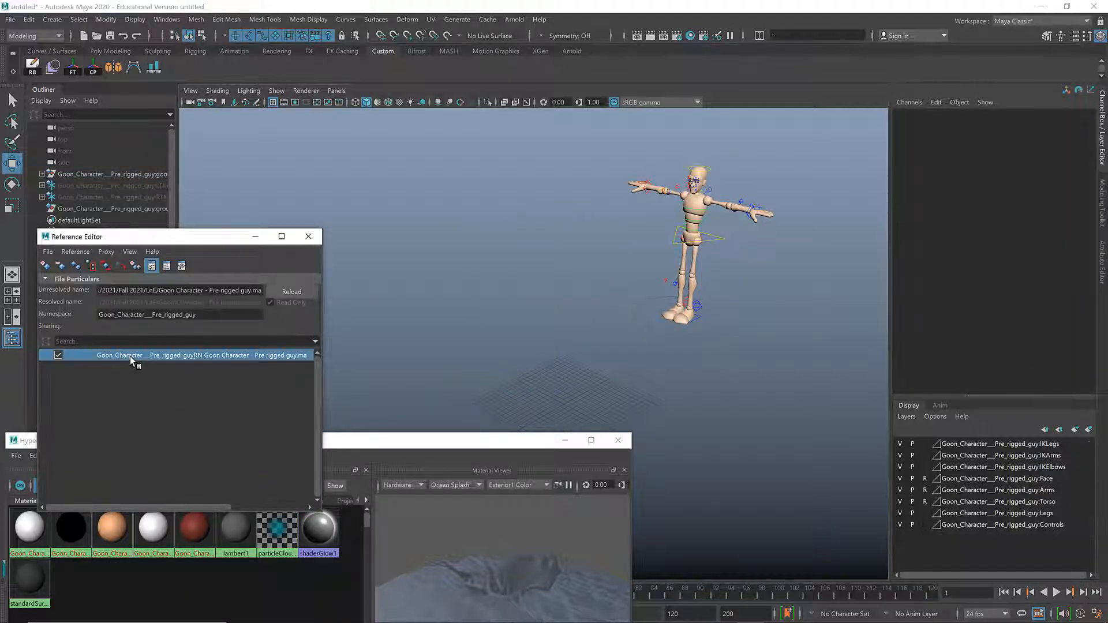
left_click(60, 266)
left_click(527, 333)
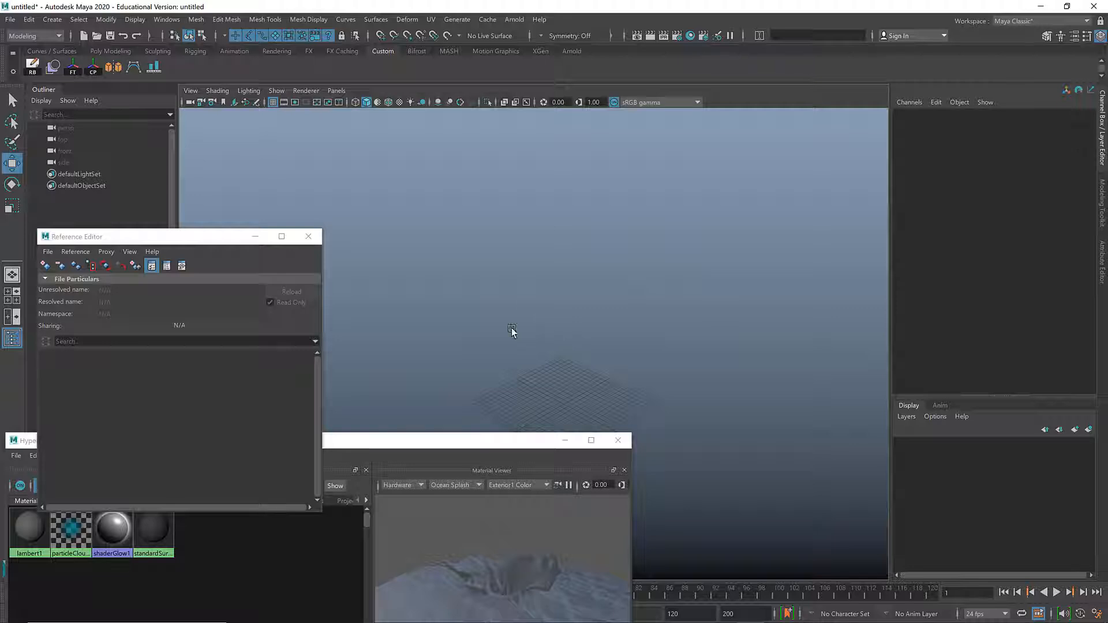
- Create a reference to Goon Character - Pre rigged guy.ma with Shared Nodes, Display layers, Shading networks and Use namespaces enabled
left_click(48, 253)
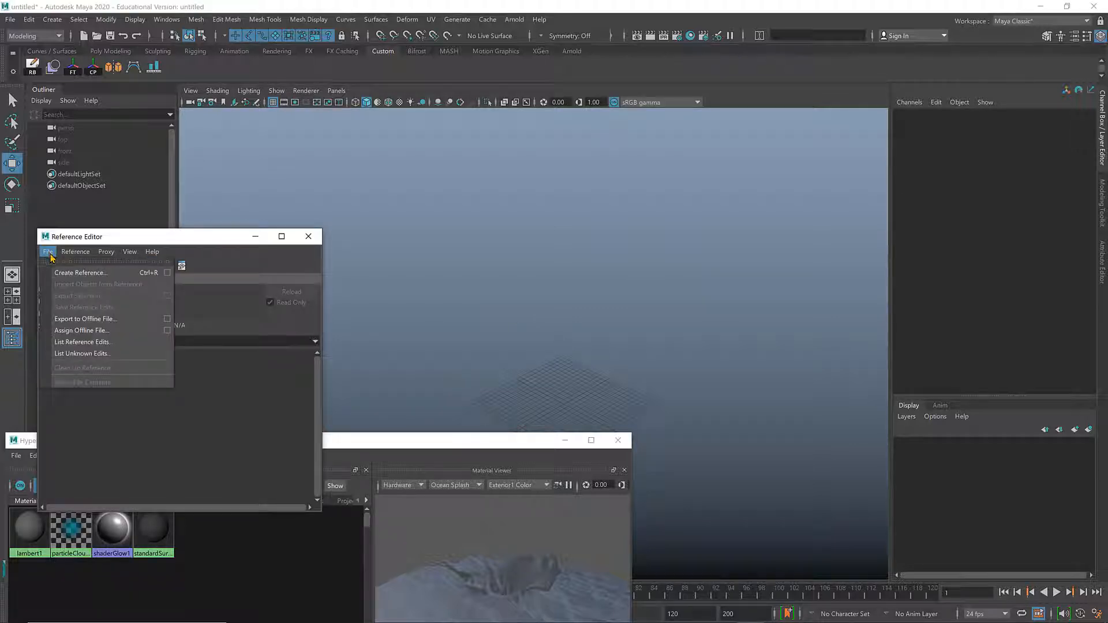
left_click(167, 273)
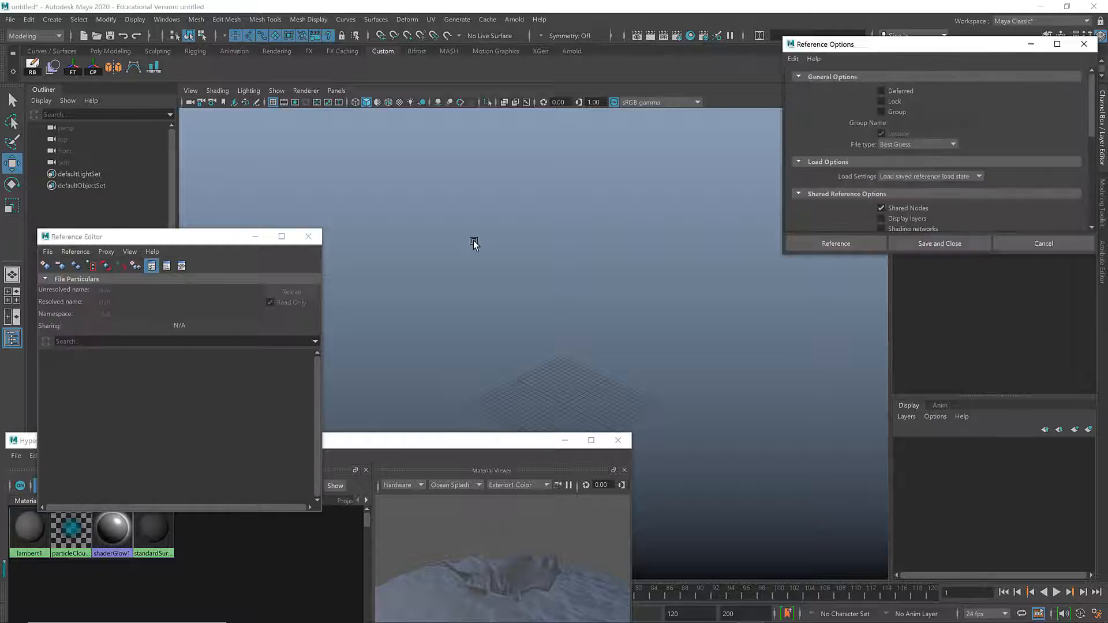
scroll(954, 192, "down", 2)
left_click(904, 176)
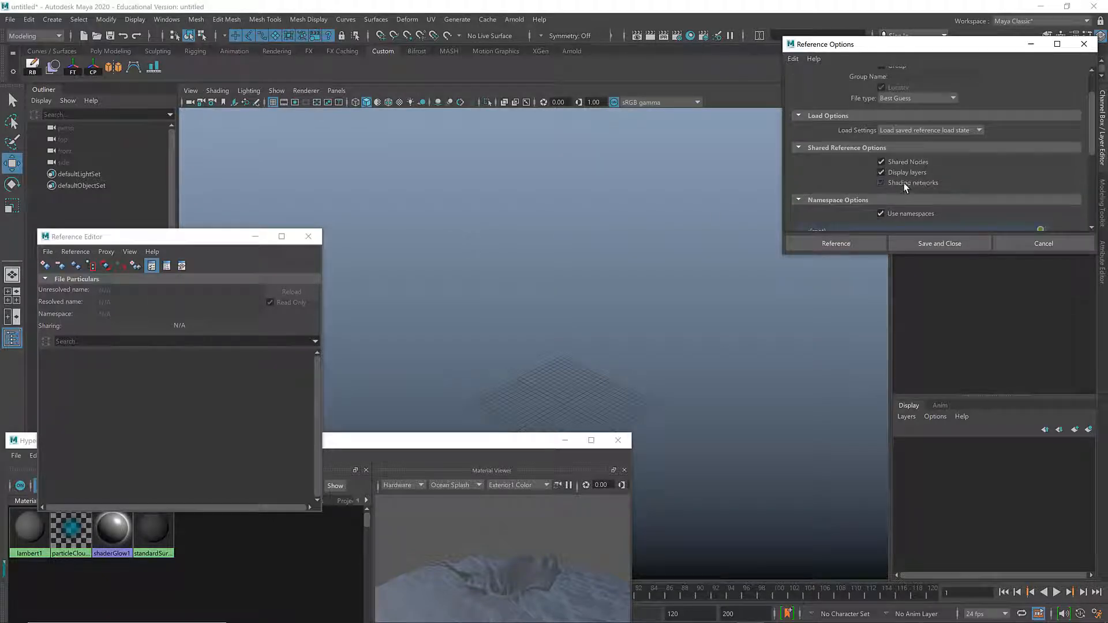
left_click(844, 247)
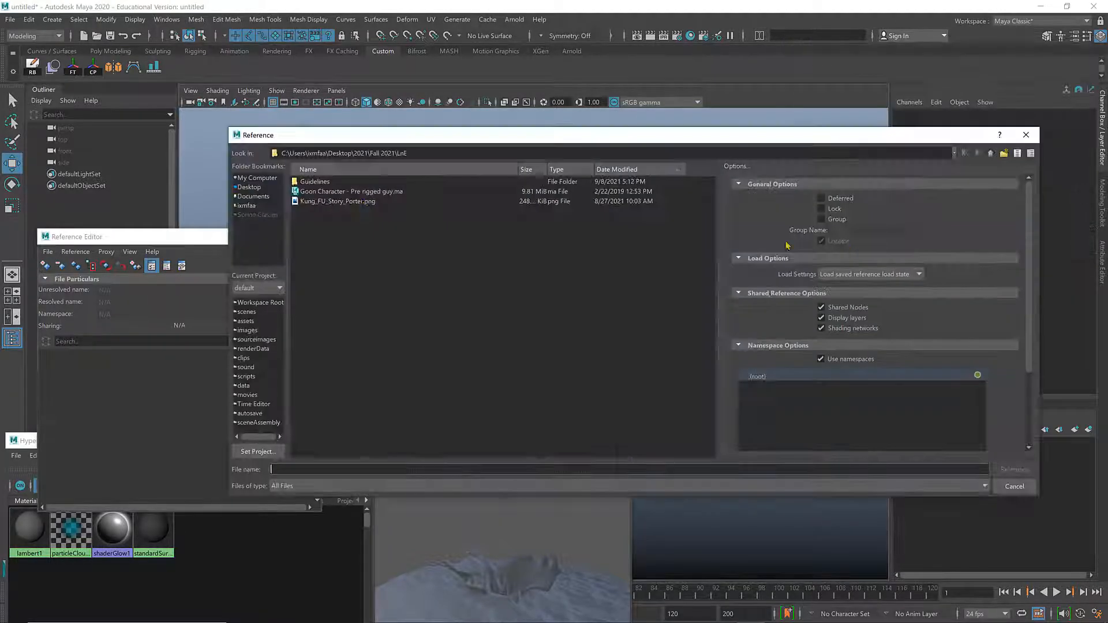
double_click(326, 192)
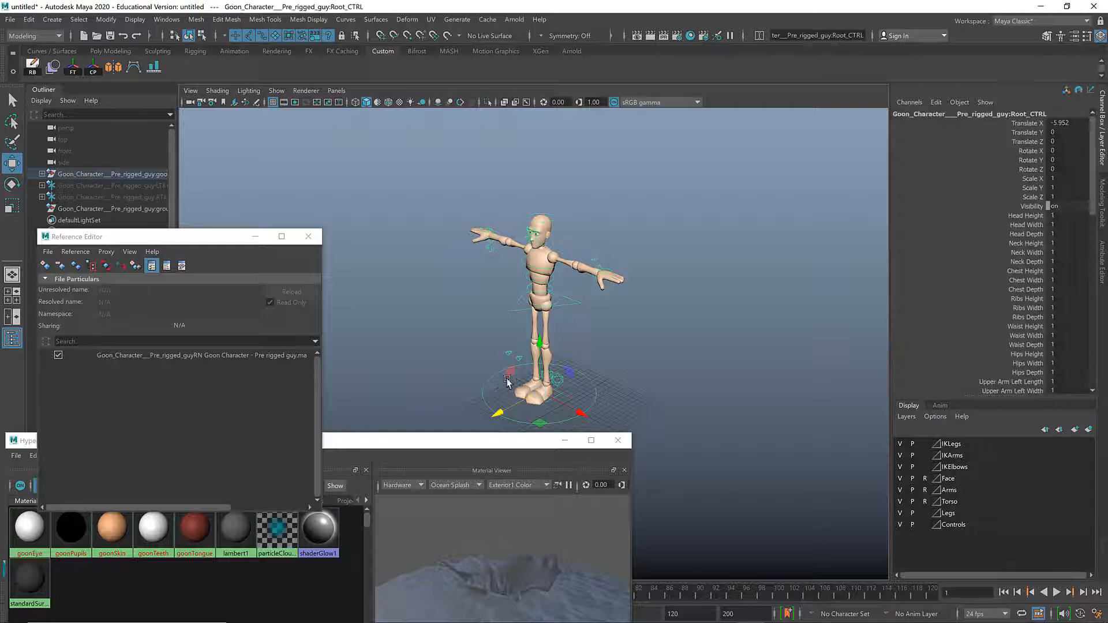
- Check the sharing settings of the Goon character reference and duplicate the reference
left_click(196, 358)
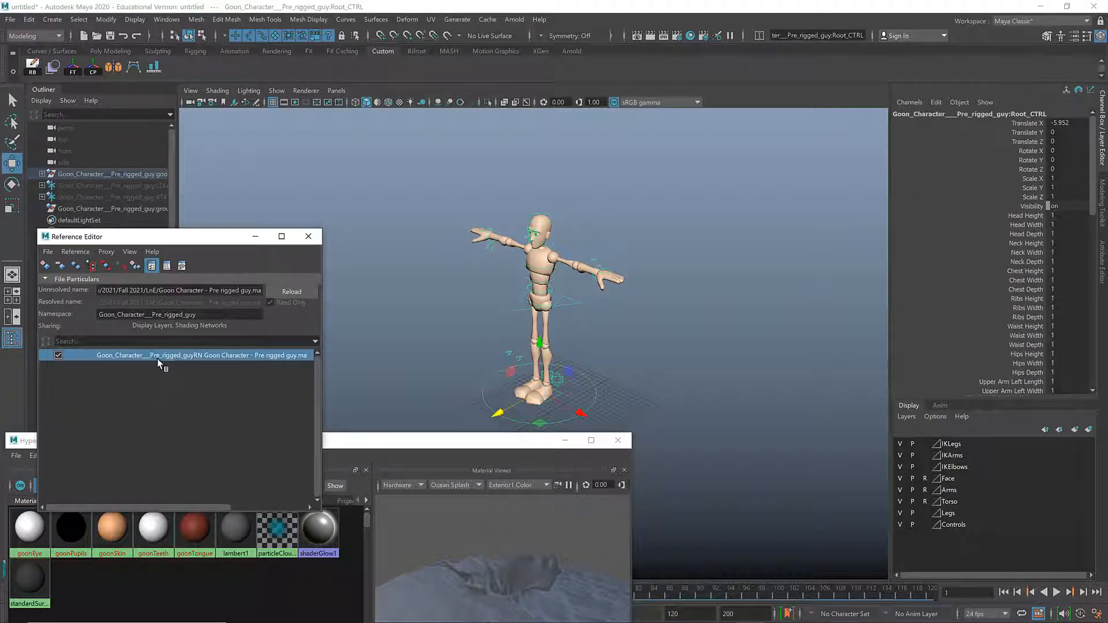
left_click(128, 368)
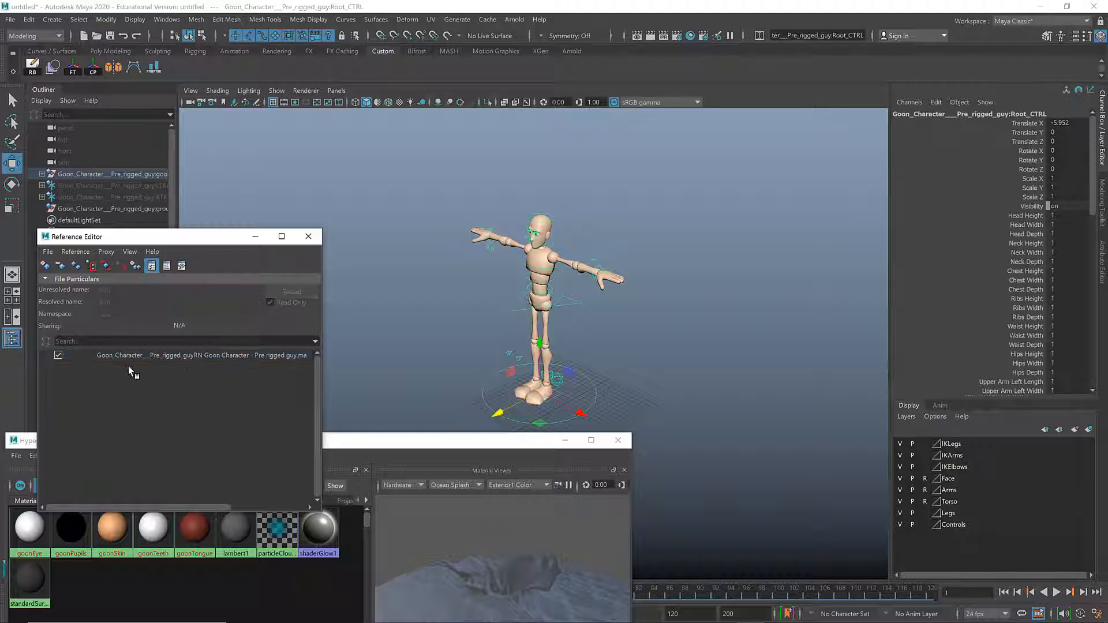
left_click(128, 357)
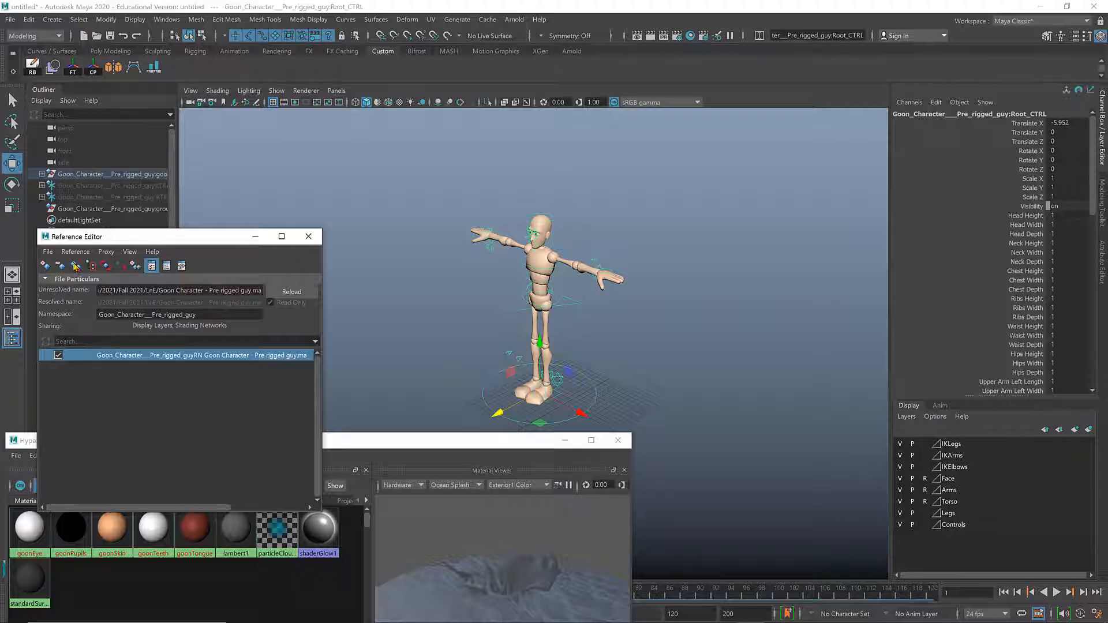
left_click(128, 373)
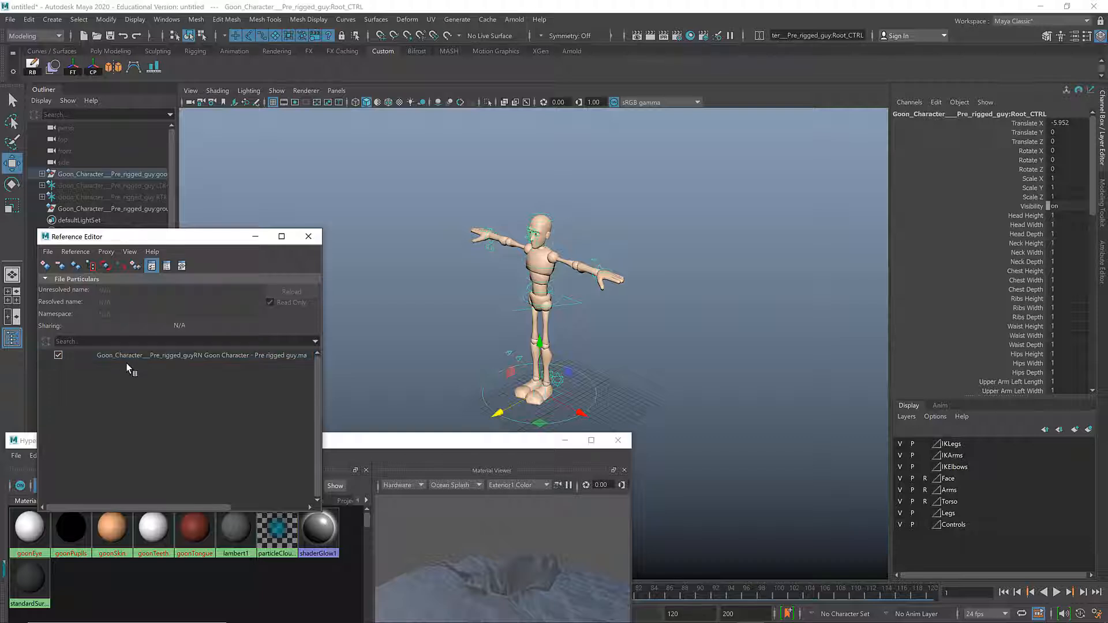
left_click(129, 356)
right_click(132, 356)
mouse_move(181, 364)
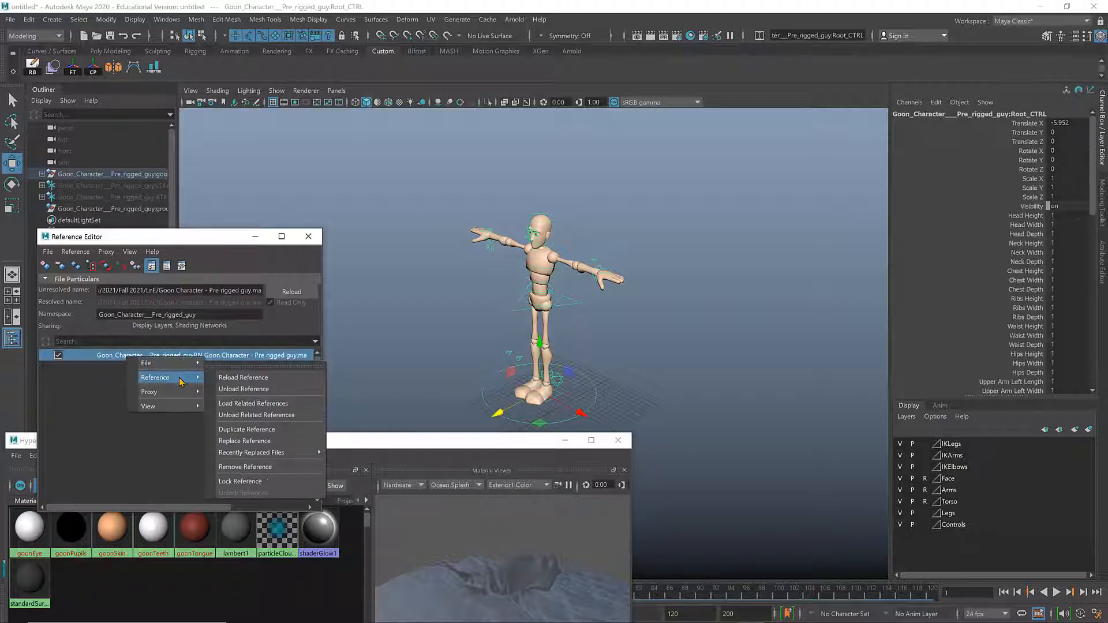
left_click(245, 431)
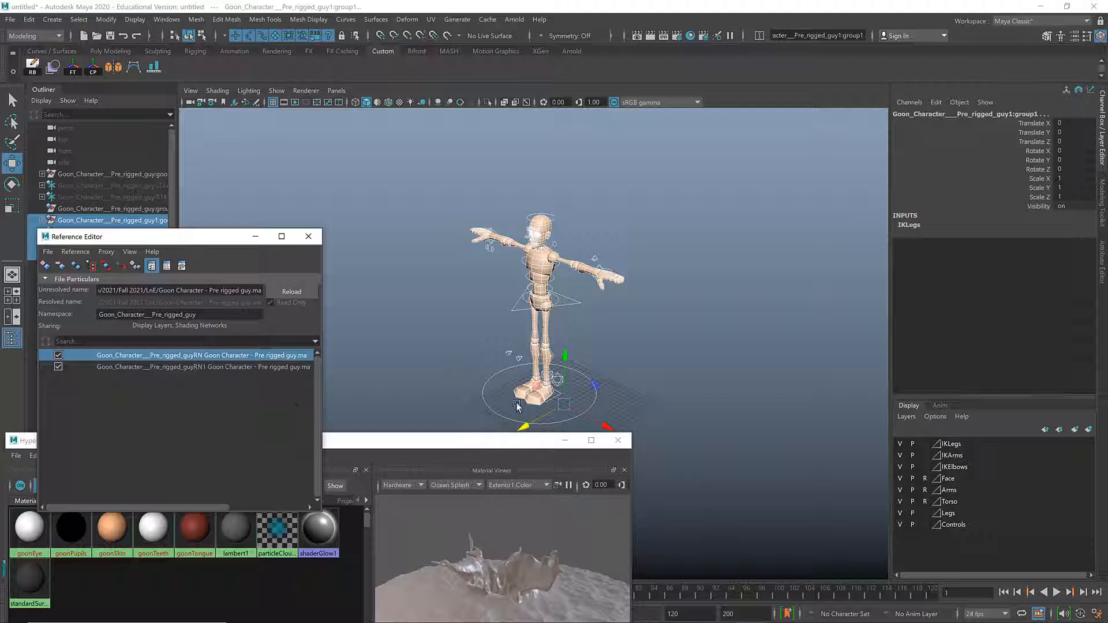
- Move the original Goon character's root control along the Z axis to about -41.8, clear of the duplicate
left_click(477, 379)
left_click(497, 378)
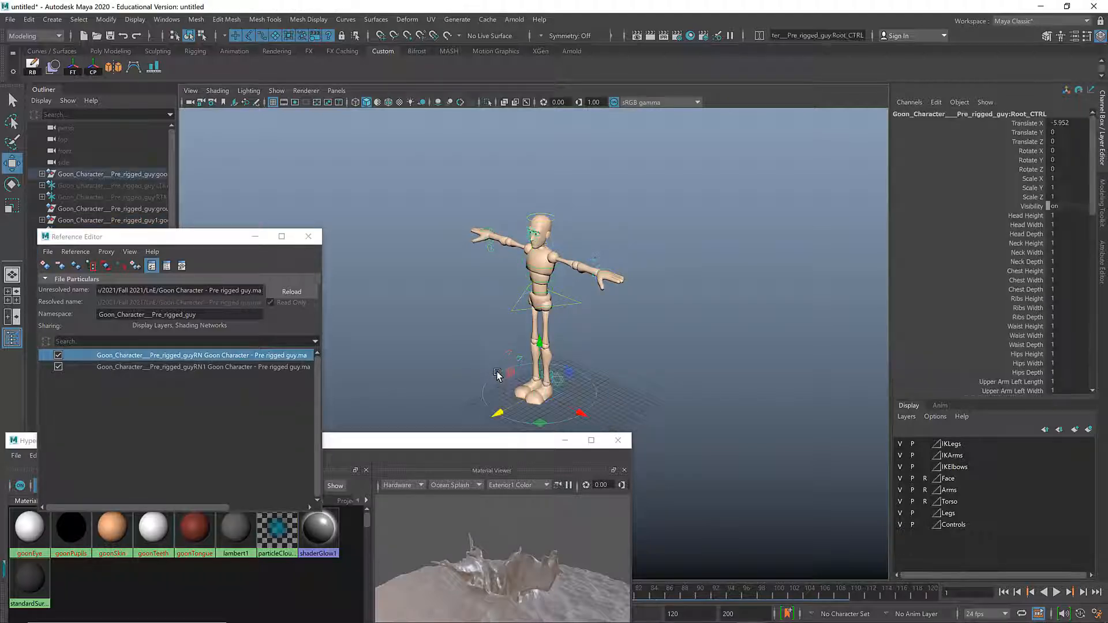
left_click_drag(544, 378, 665, 312)
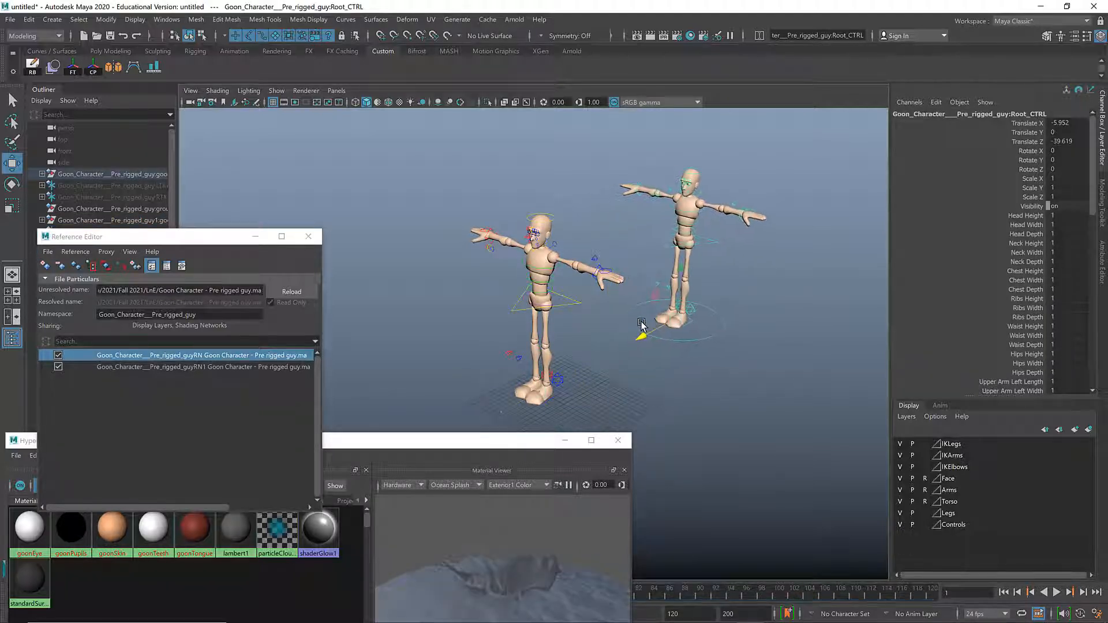
- Select both Goon character references in the Reference Editor and duplicate them together
left_click(154, 442)
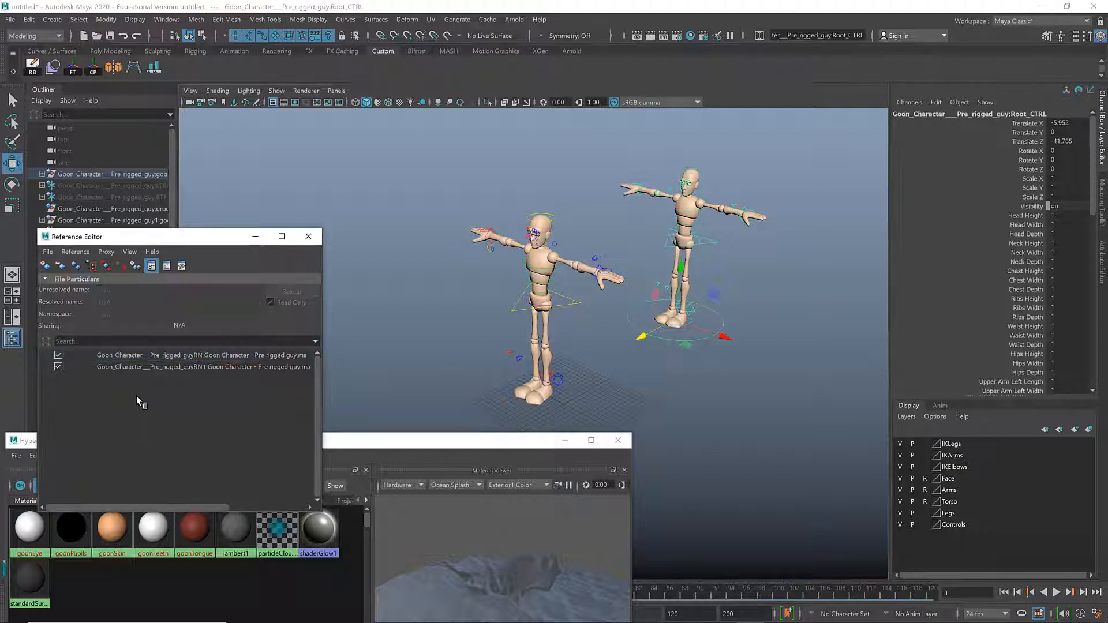
left_click(128, 369)
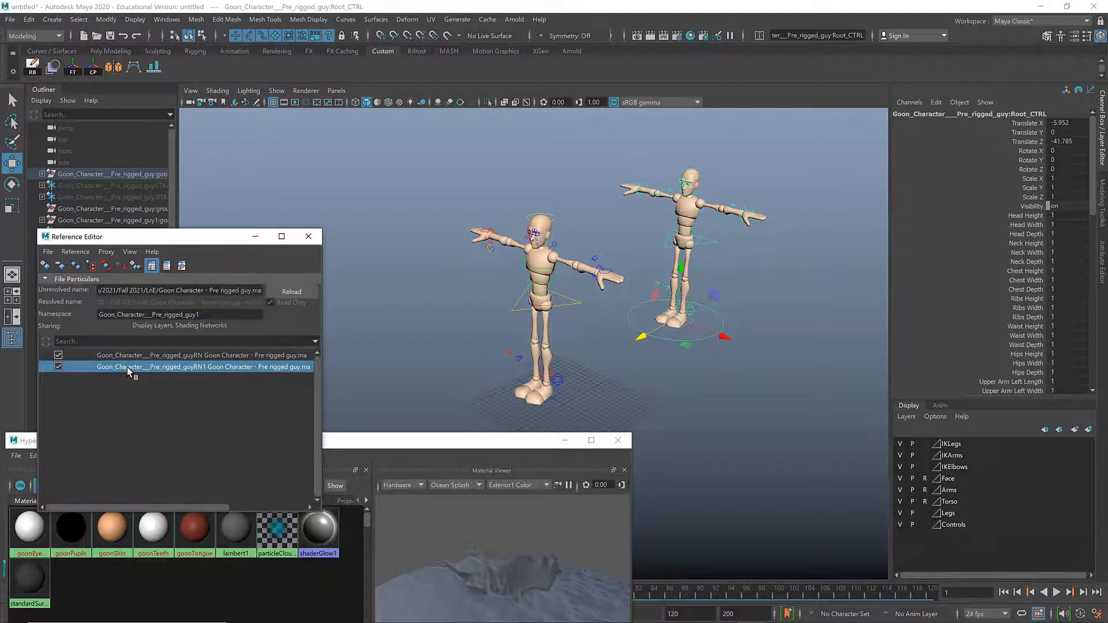
left_click(136, 385)
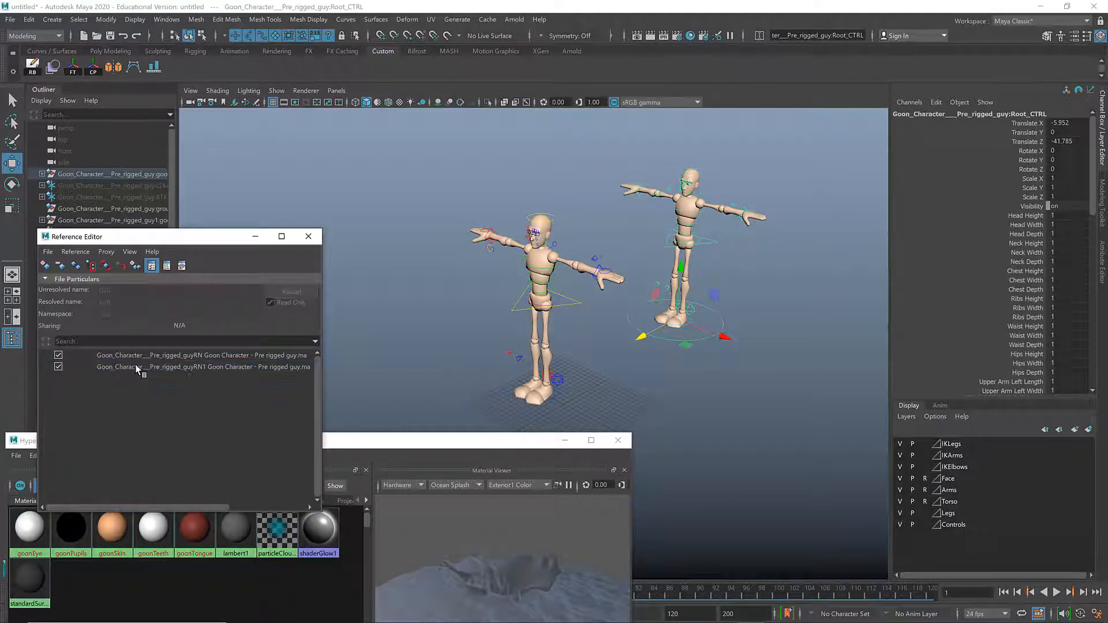
left_click(128, 358)
left_click(130, 368, "shift")
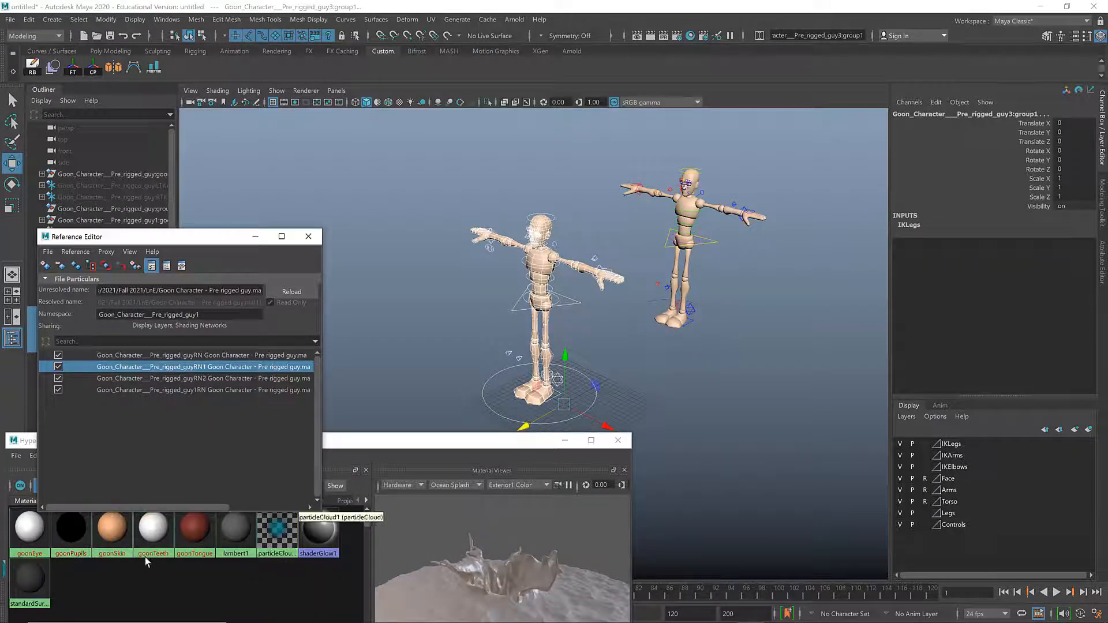
- Move two of the overlapping Goon characters apart by their root controls, placing the second at about X -60, Z -47
left_click(498, 376)
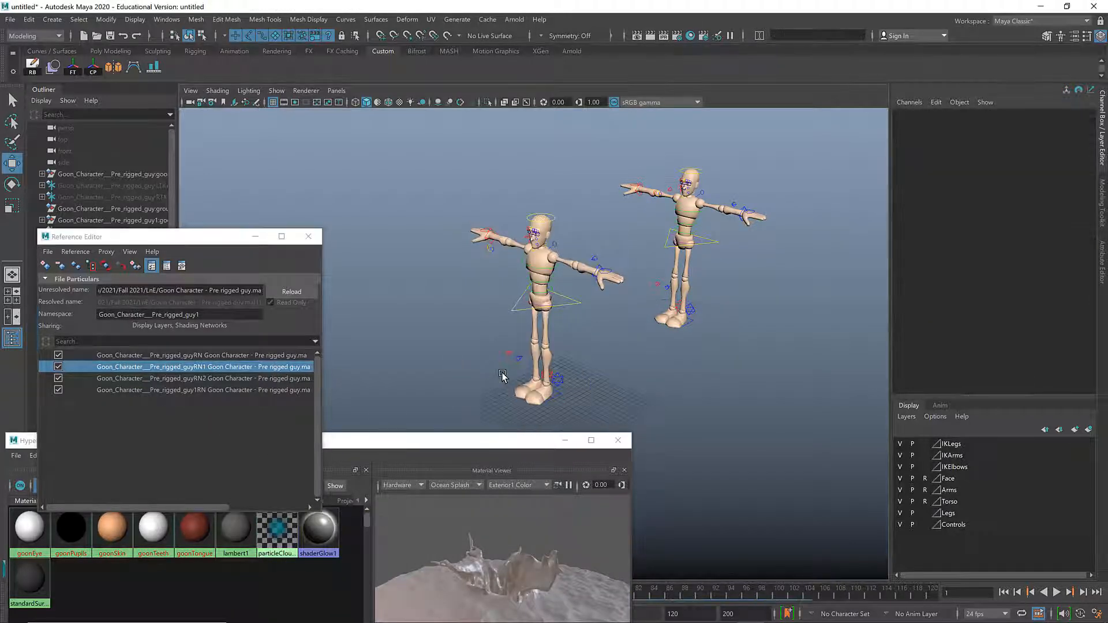
left_click(490, 386)
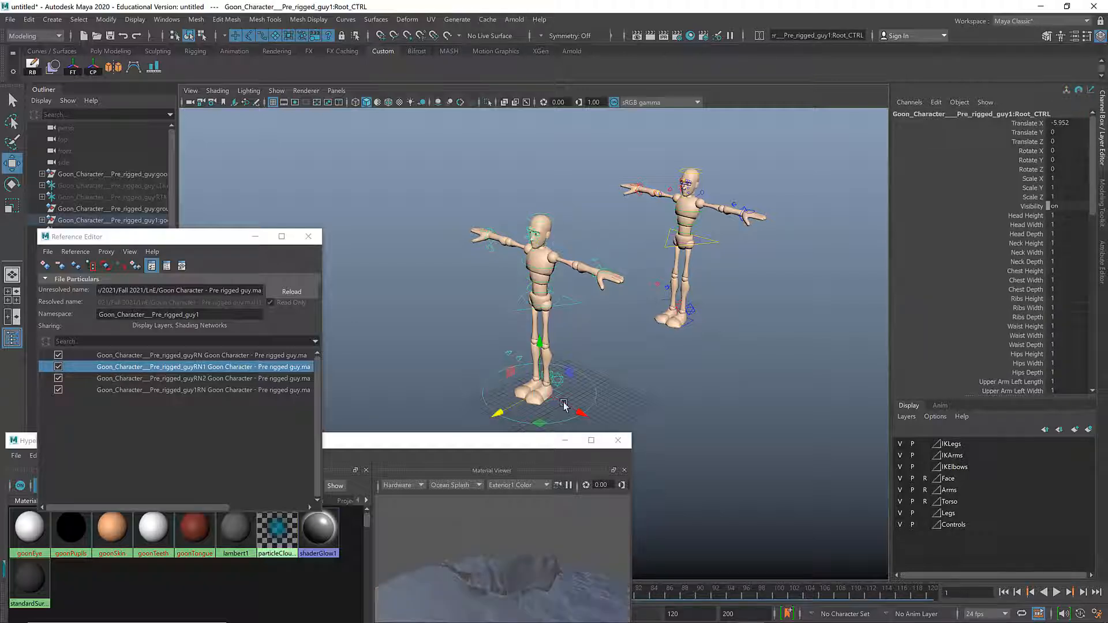
left_click_drag(547, 428, 381, 345)
left_click(495, 373)
left_click(498, 379)
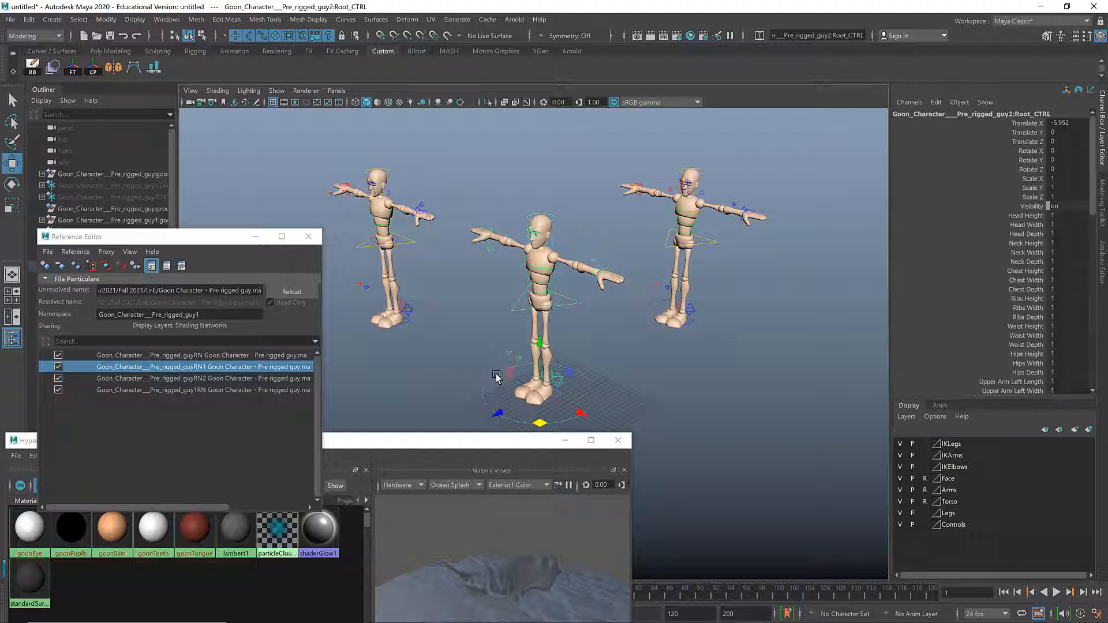
left_click_drag(535, 418, 515, 286)
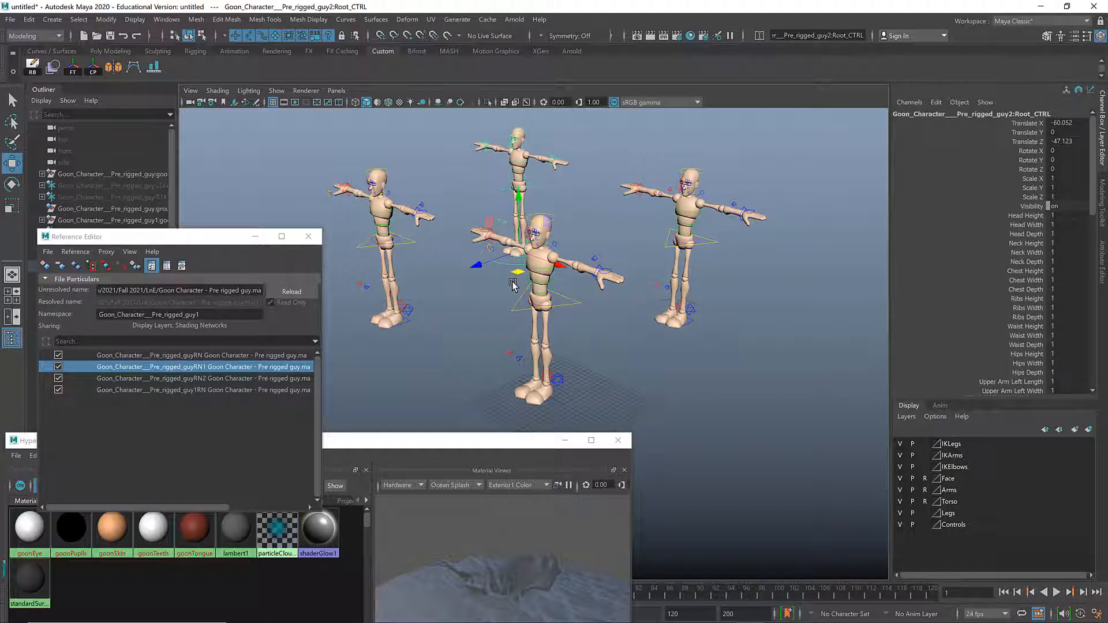
left_click_drag(595, 303, 582, 306, "alt")
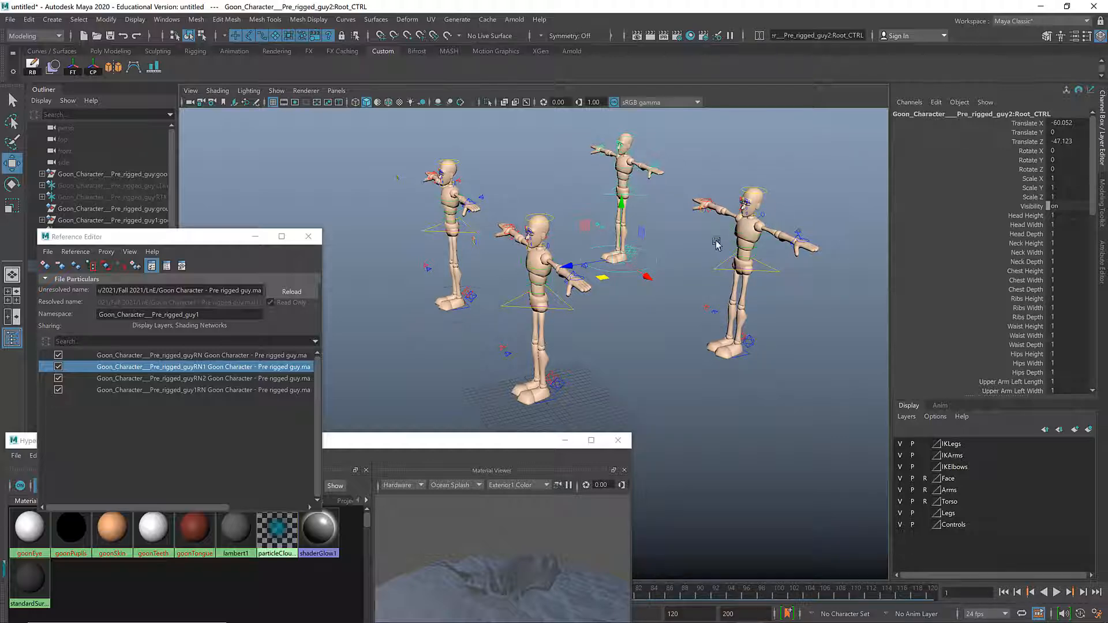
mouse_move(670, 266)
left_mouse_down("alt")
mouse_move(693, 264)
mouse_move(685, 252)
left_mouse_up("alt")
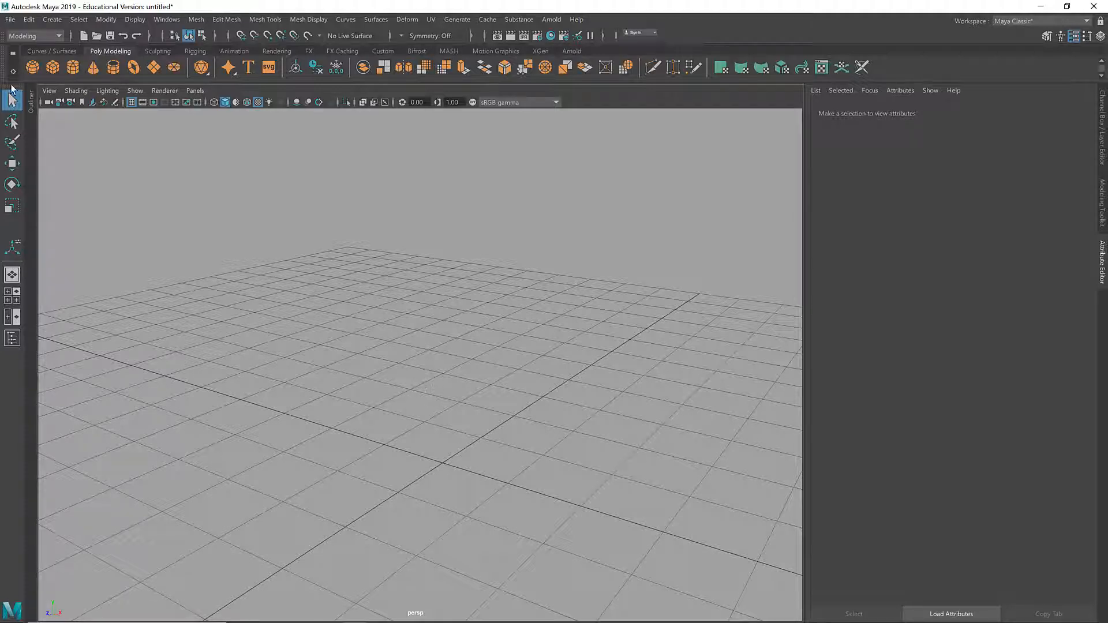
left_click(10, 19)
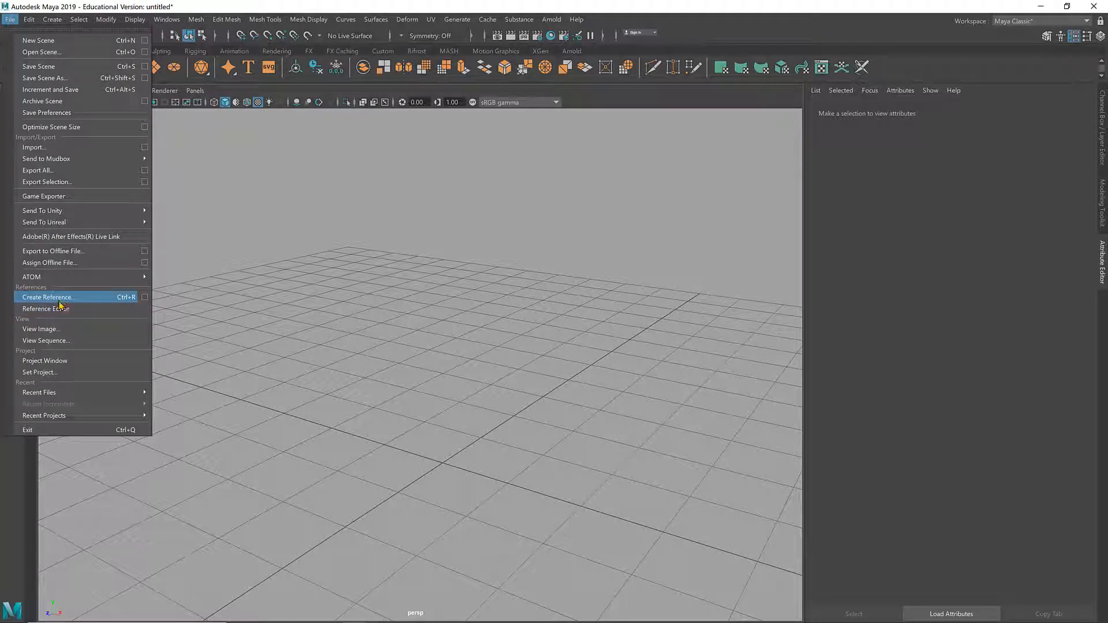
left_click(267, 314)
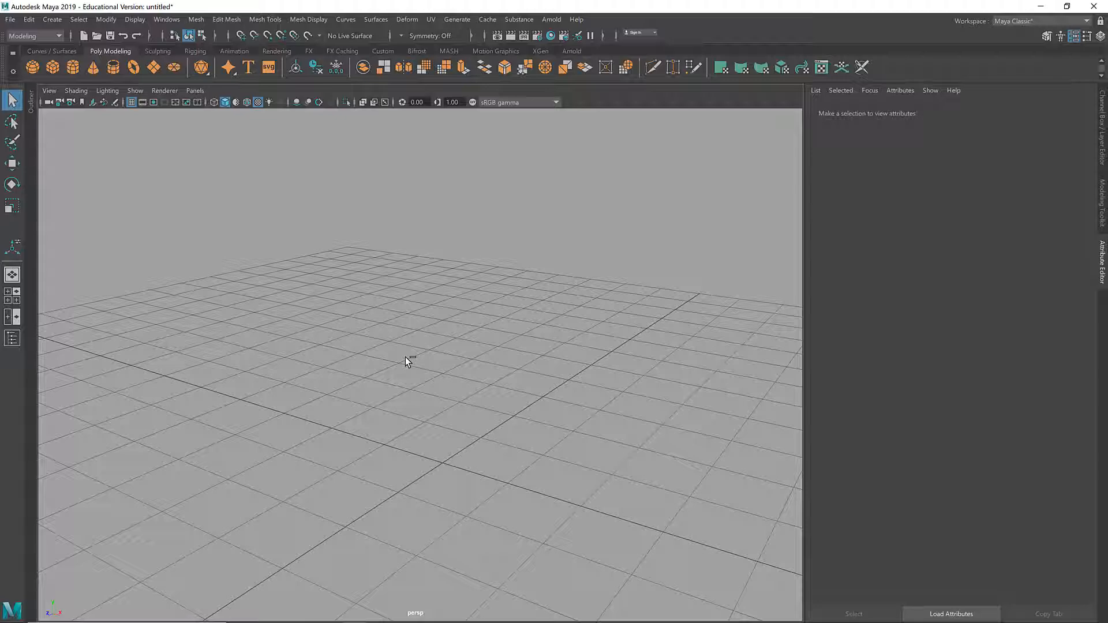
- Switch back to the Maya 2020 scene containing the four Goon characters
key("alt+Tab")
key("alt+Tab")
key("alt+Tab")
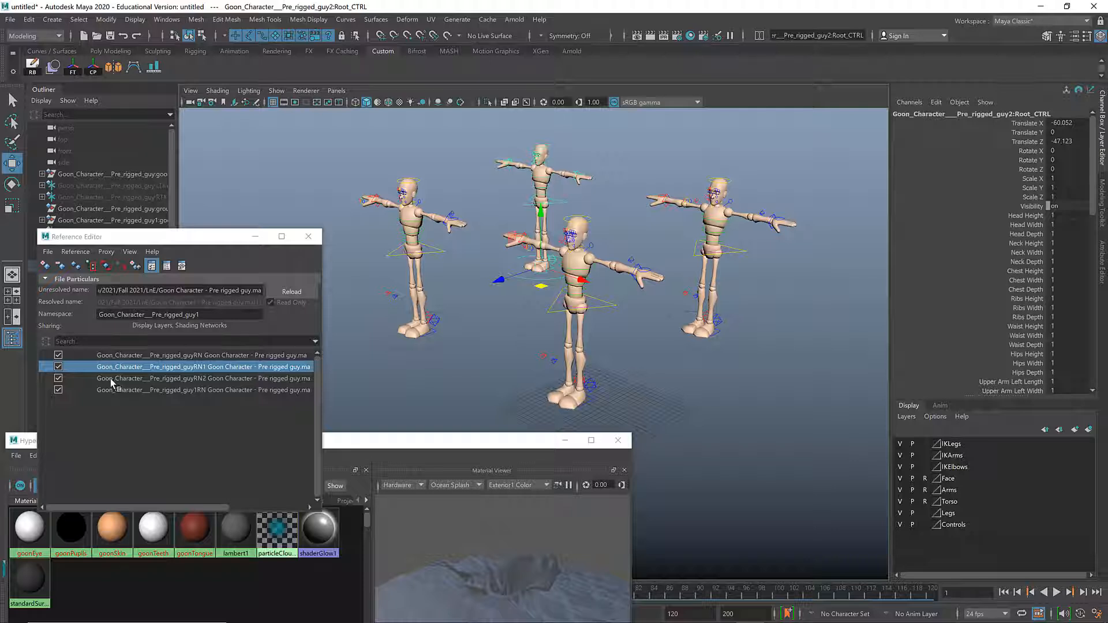
- Switch to the Maya 2019 window and open Goon Character - Pre rigged guy.ma from the Fall 2021\LnE folder
left_click(176, 409)
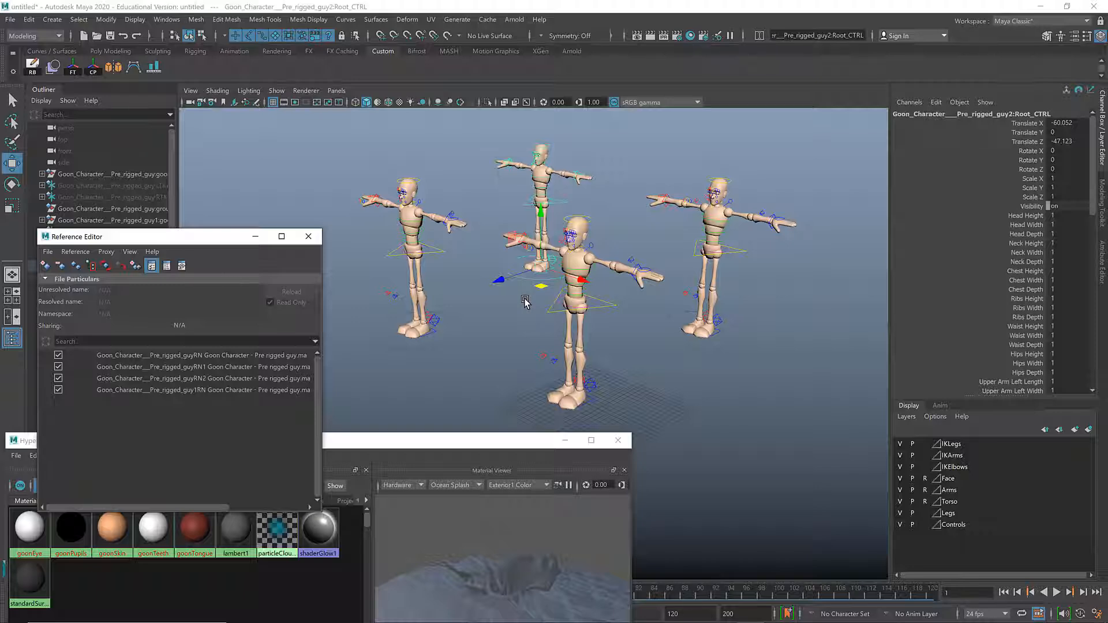
key("alt+Tab")
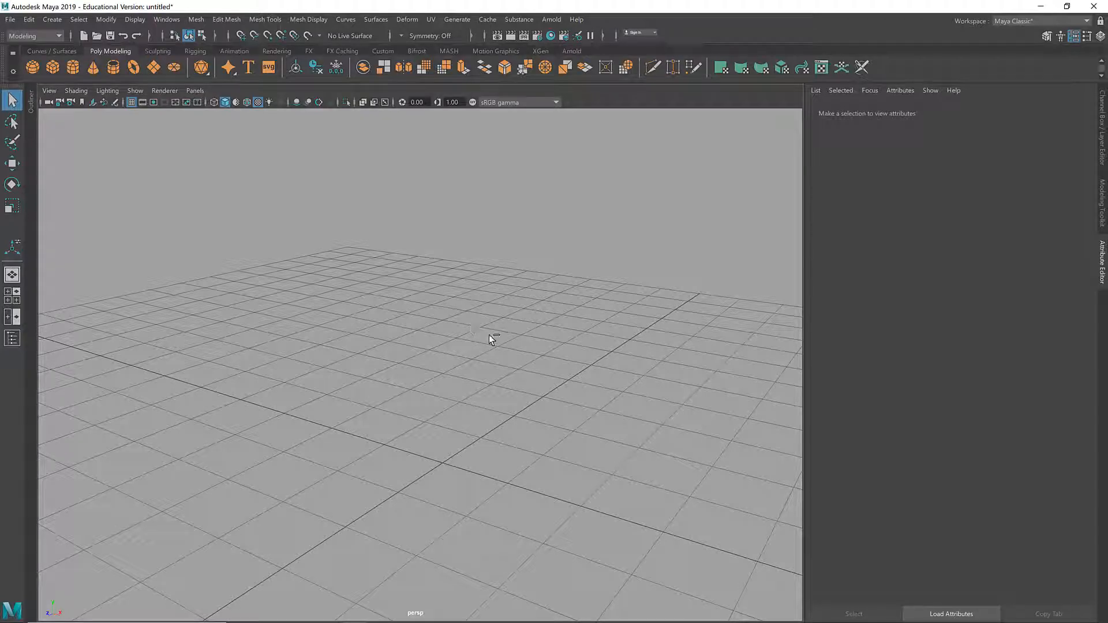
key("ctrl+o")
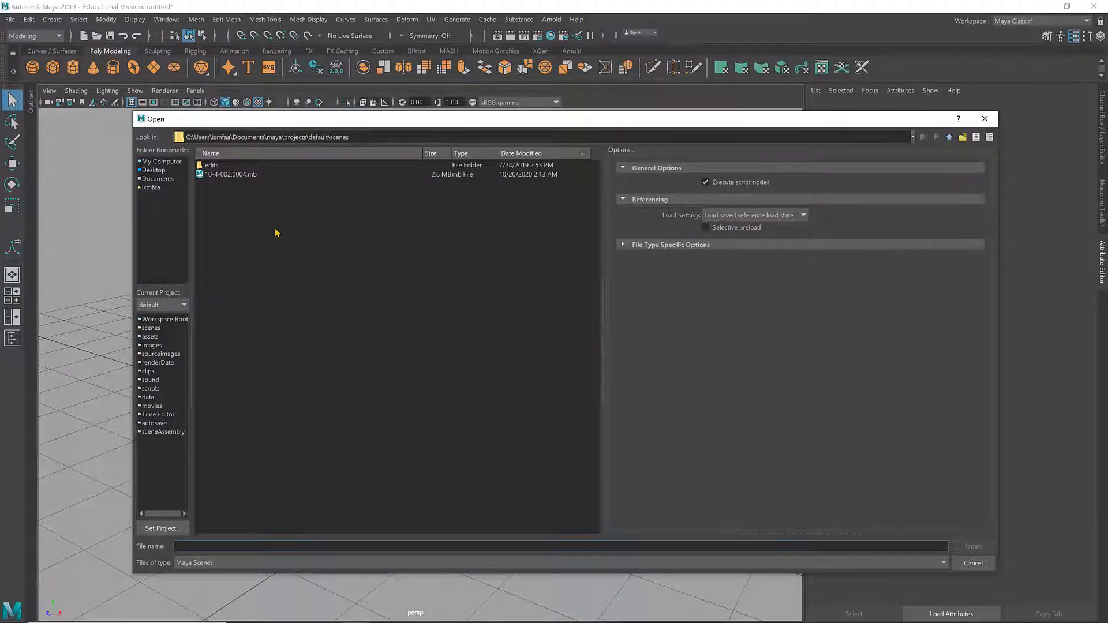
triple_click(383, 139)
type("C:\\Users\\ixmfaa\\Desktop\\2021\\Fall 2021\\LnE")
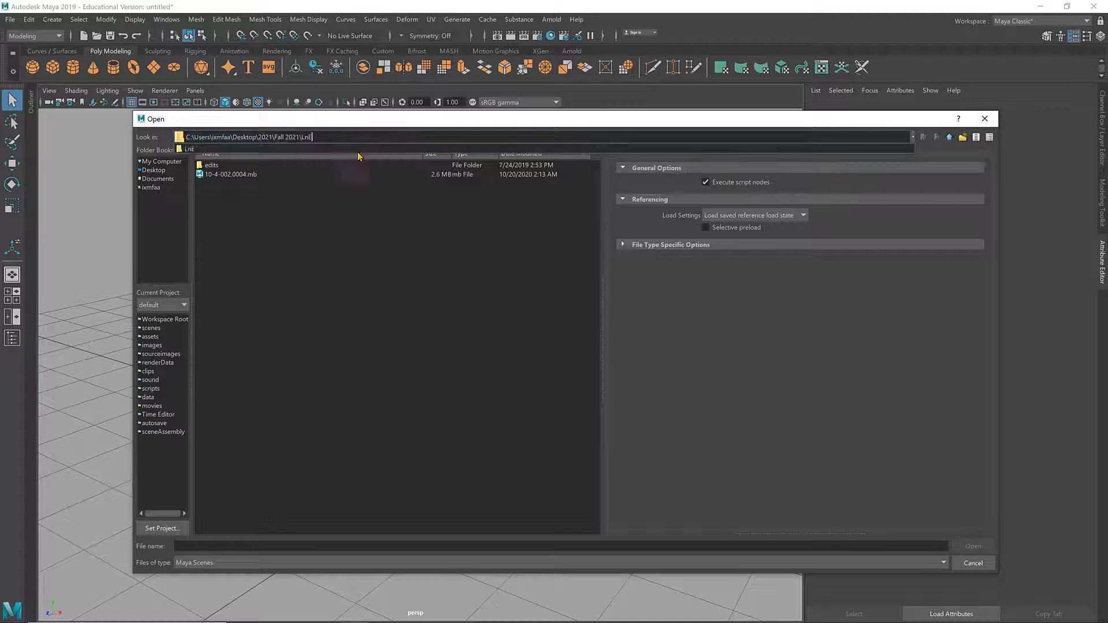
key("Return")
double_click(277, 175)
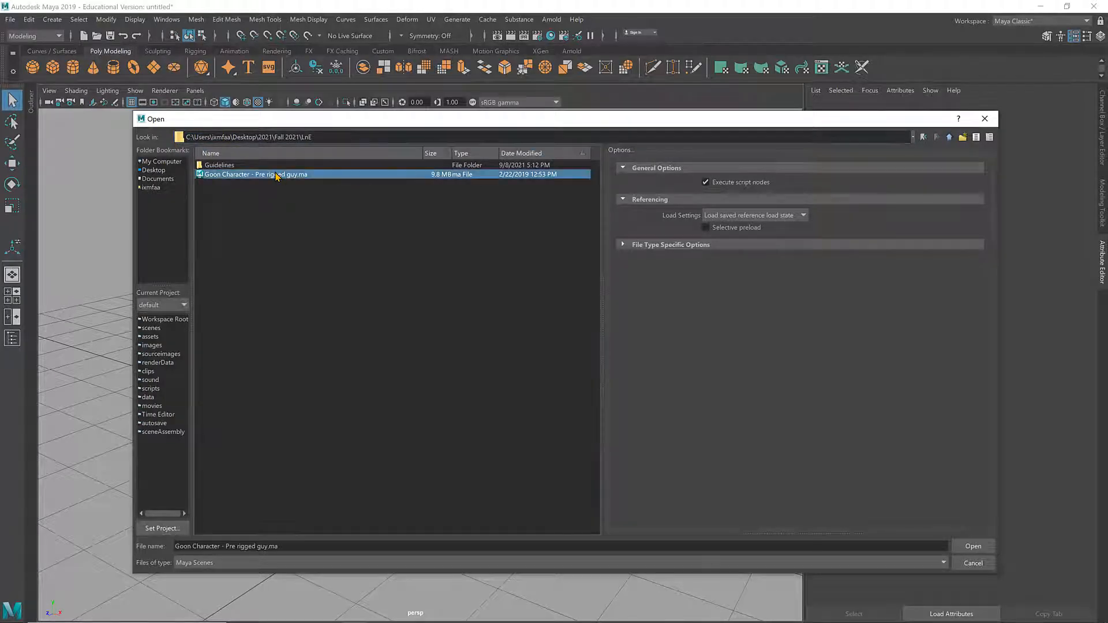
left_click(538, 324)
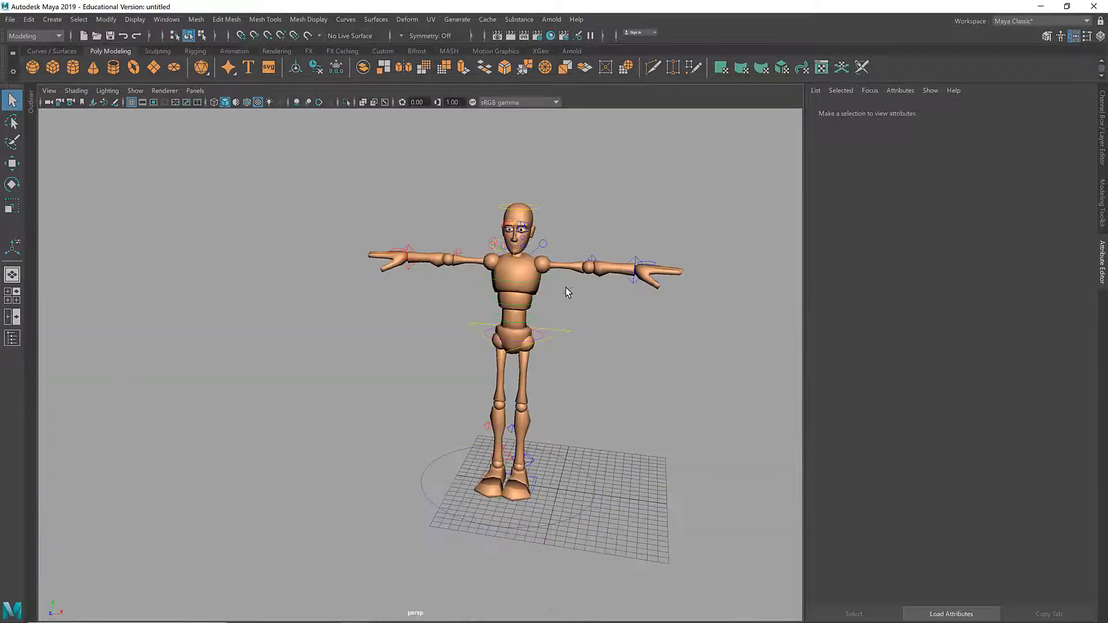
- Examine the Goon character's body and left upper arm mesh up close, and compare it with the referenced characters in the Maya 2020 scene
left_click_drag(618, 314, 559, 321, "alt")
middle_click_drag(559, 321, 505, 293, "alt")
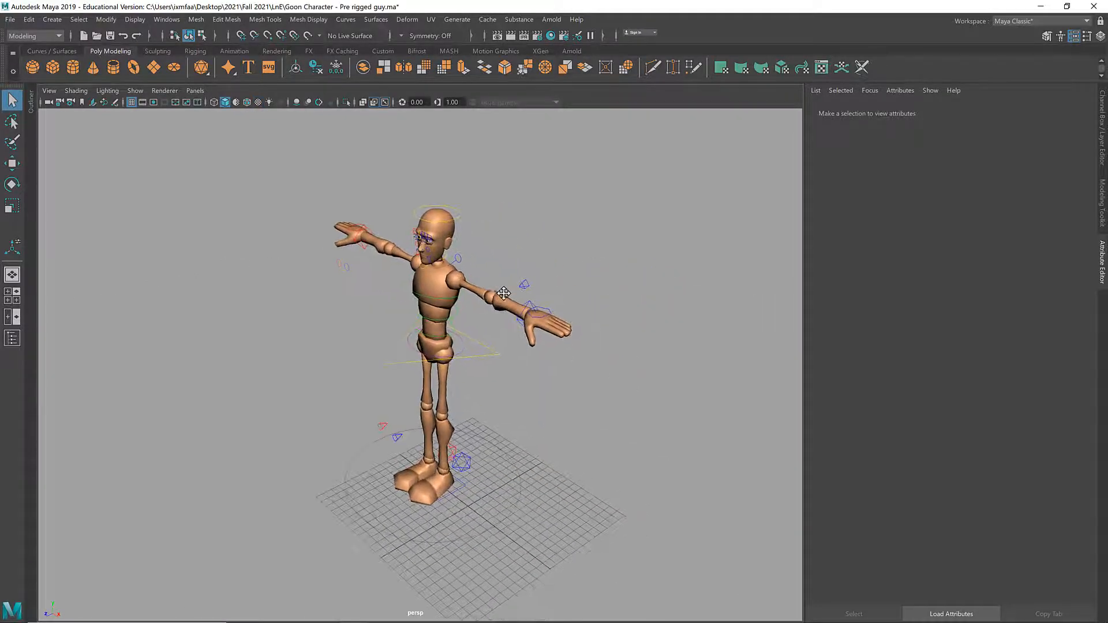
left_click_drag(491, 295, 511, 300, "alt")
right_click_drag(497, 303, 631, 307, "alt")
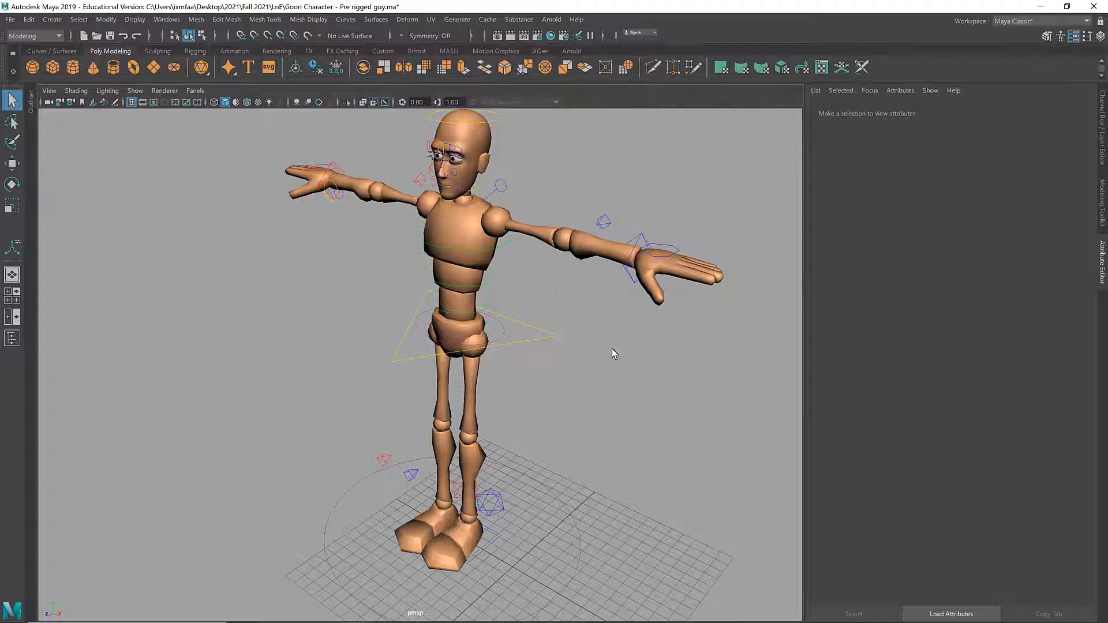
mouse_move(749, 622)
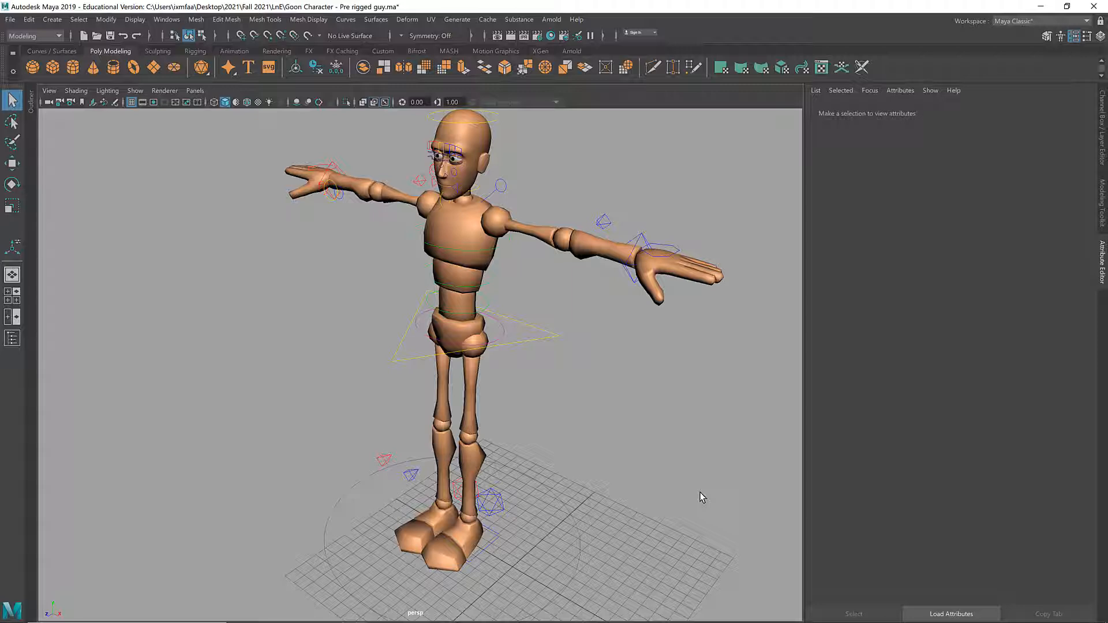
left_click(459, 182)
left_click(528, 236)
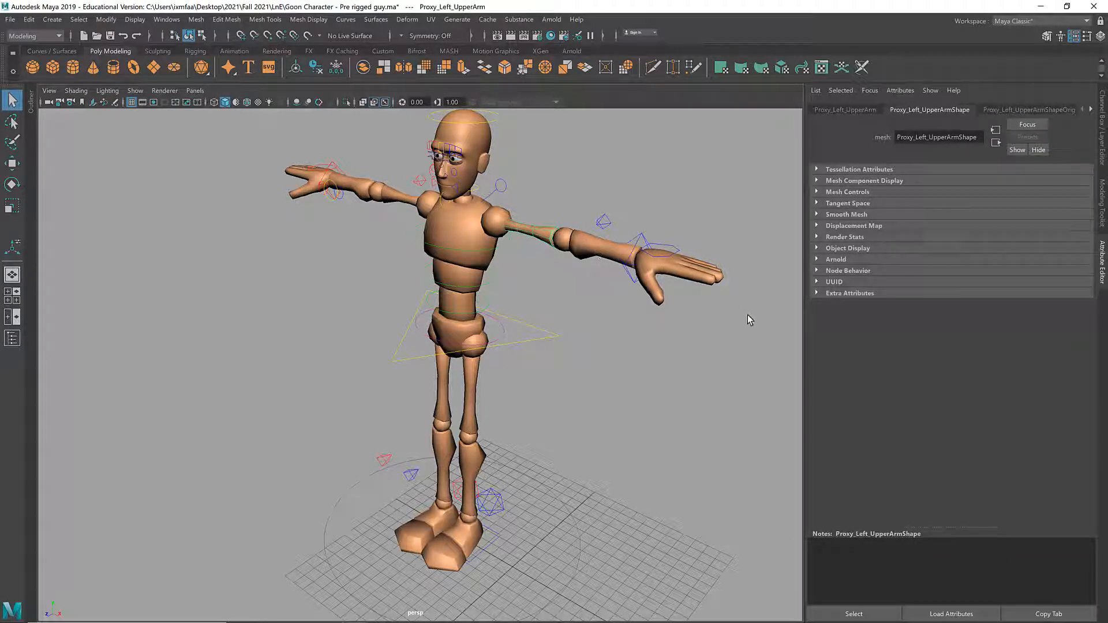
left_click_drag(488, 203, 490, 271, "alt")
key("f")
middle_click_drag(528, 275, 721, 278, "alt")
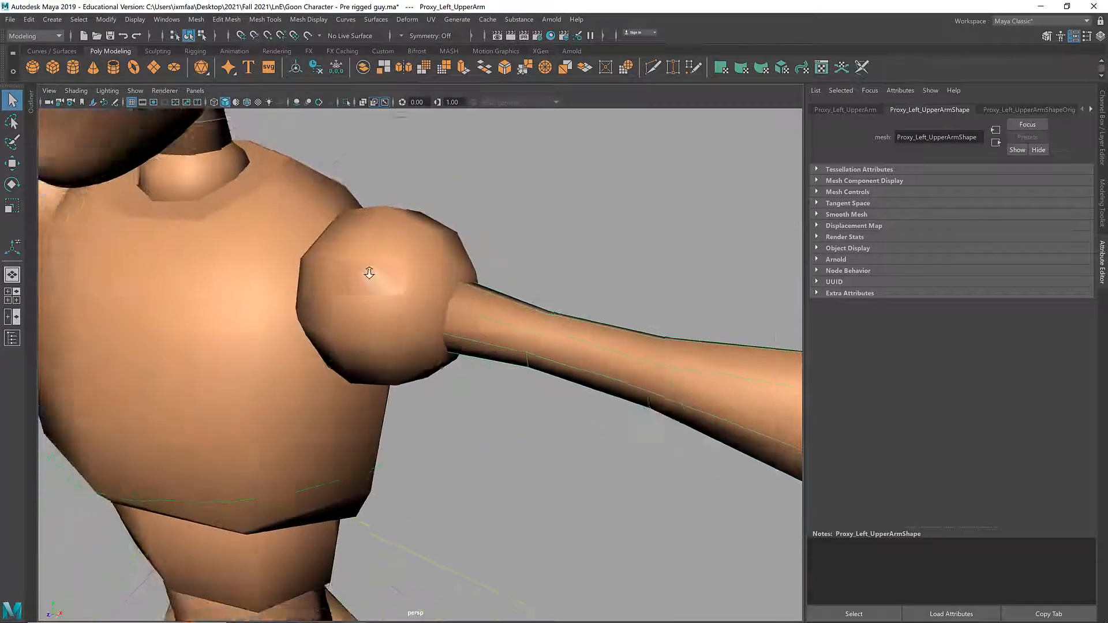
scroll(370, 272, "down", 5)
middle_click_drag(412, 269, 595, 302, "alt")
scroll(600, 311, "down", 6)
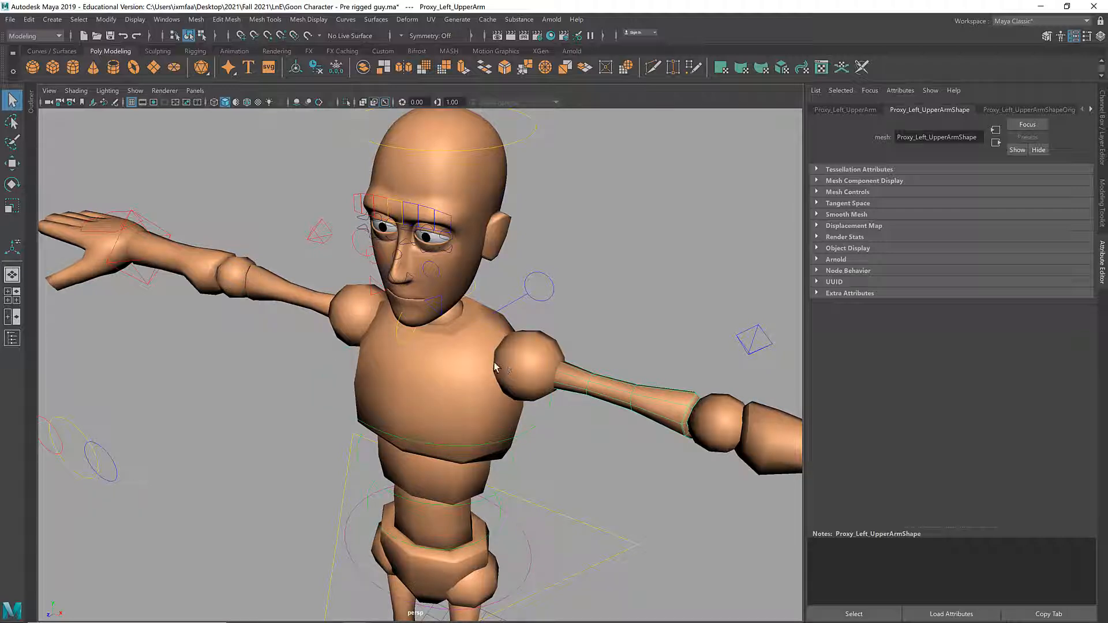
key("alt+Tab")
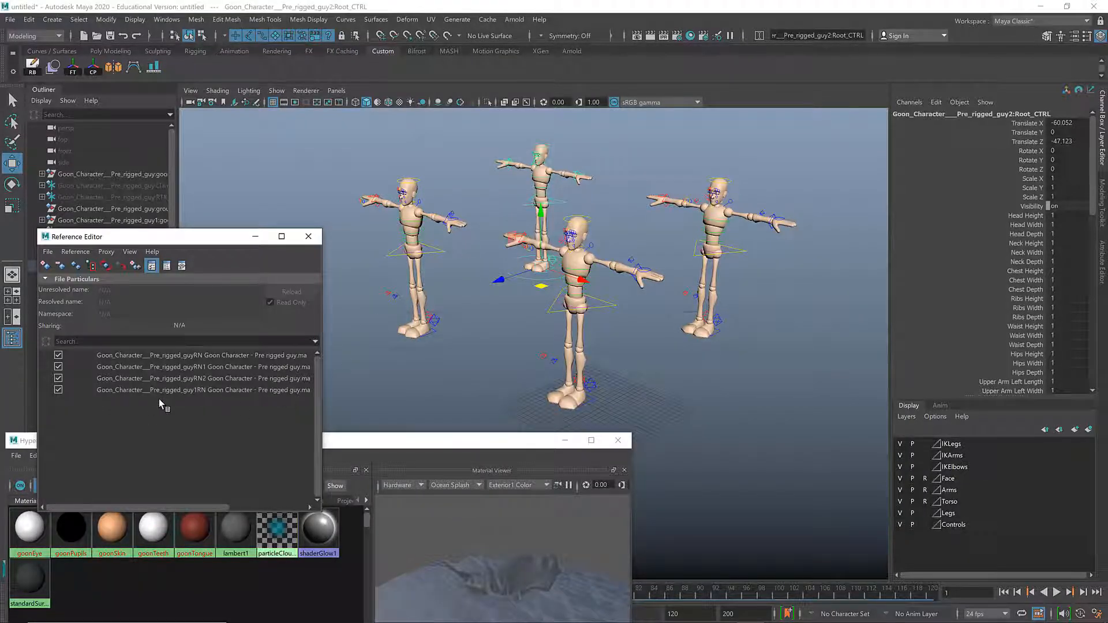
key("alt+Tab")
- Turn off the reference state of the Face, Arms and Torso display layers, and select the character's chest mesh
left_click(676, 245)
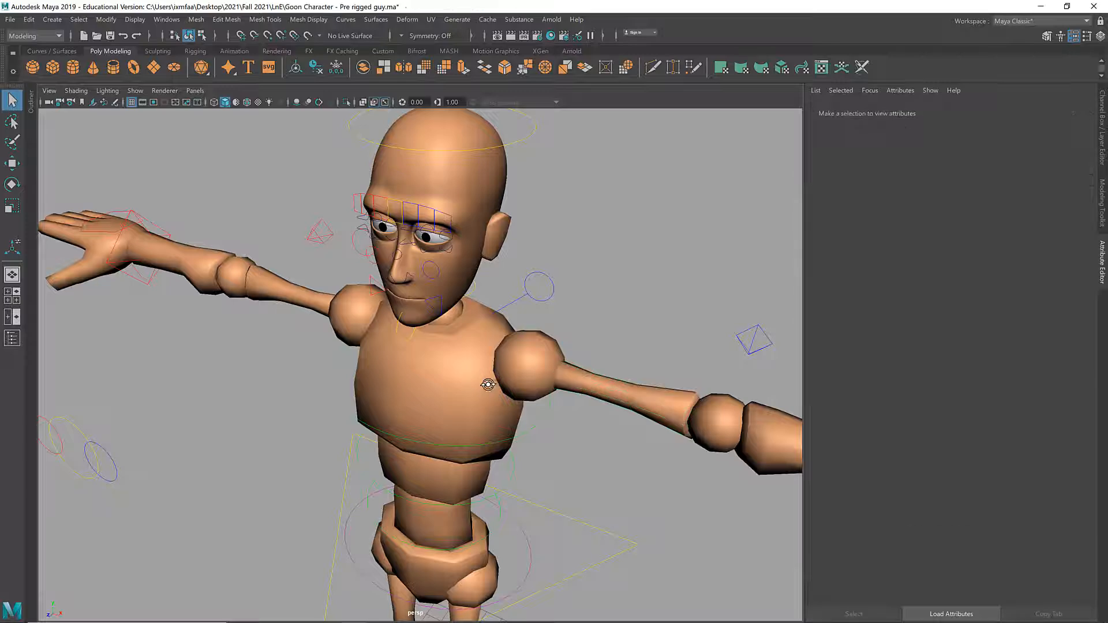
left_click_drag(488, 385, 530, 376, "alt")
left_click(525, 376)
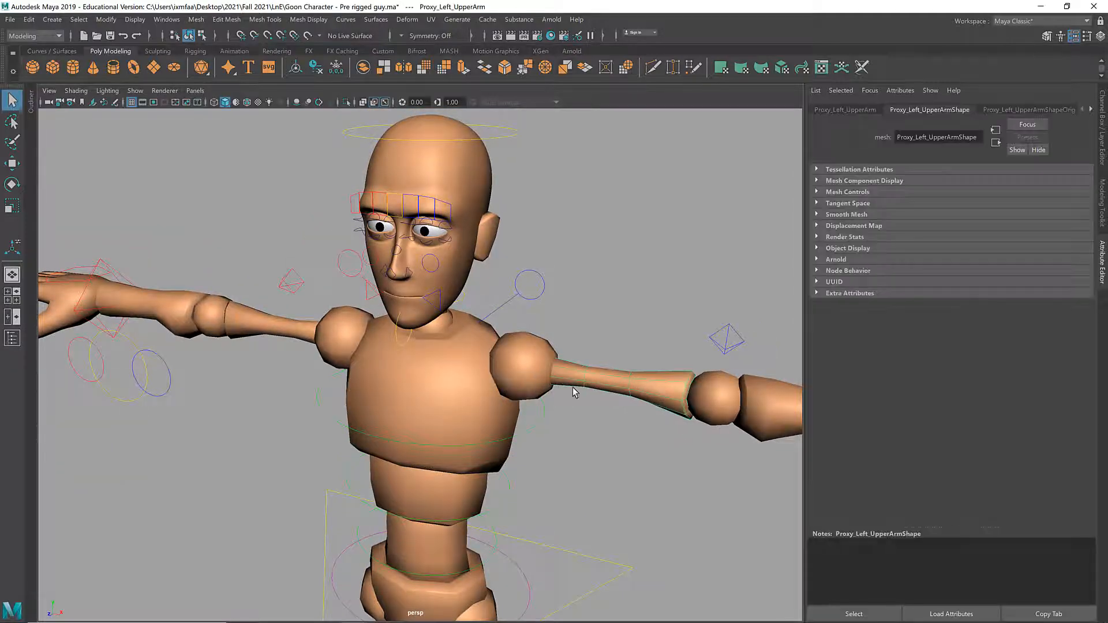
left_click(476, 400)
key("ctrl+a")
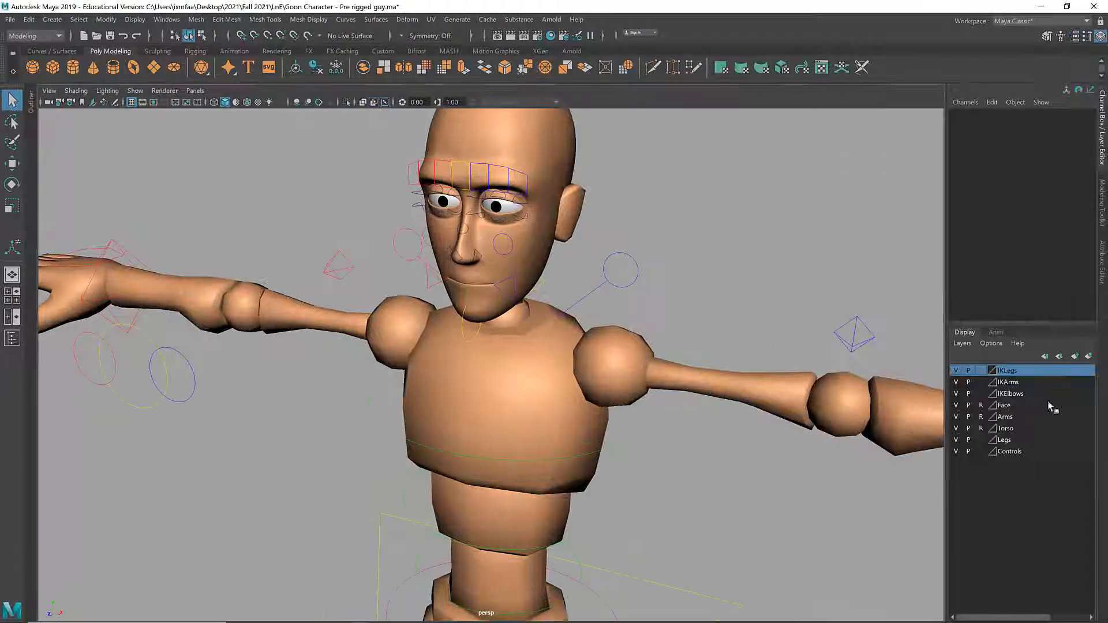
left_click(982, 429)
left_click(489, 423)
key("f")
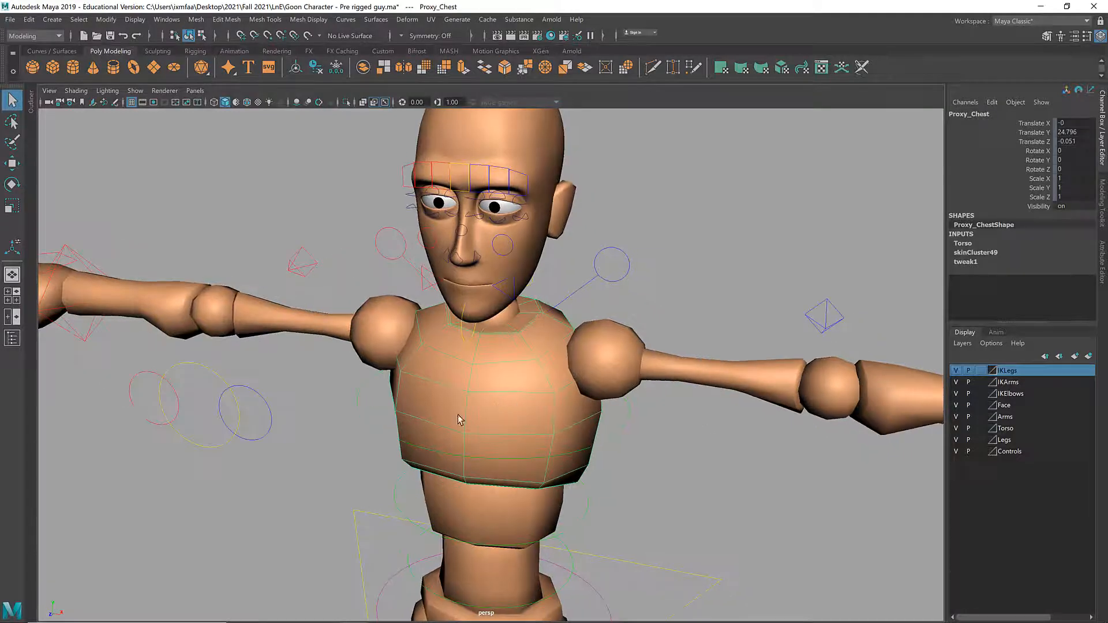
- Extrude two adjacent faces on the front of the chest outward together, with a local Z translation of about 0.675
mouse_move(494, 321)
right_mouse_down()
mouse_move(502, 376)
mouse_move(495, 333)
right_mouse_up()
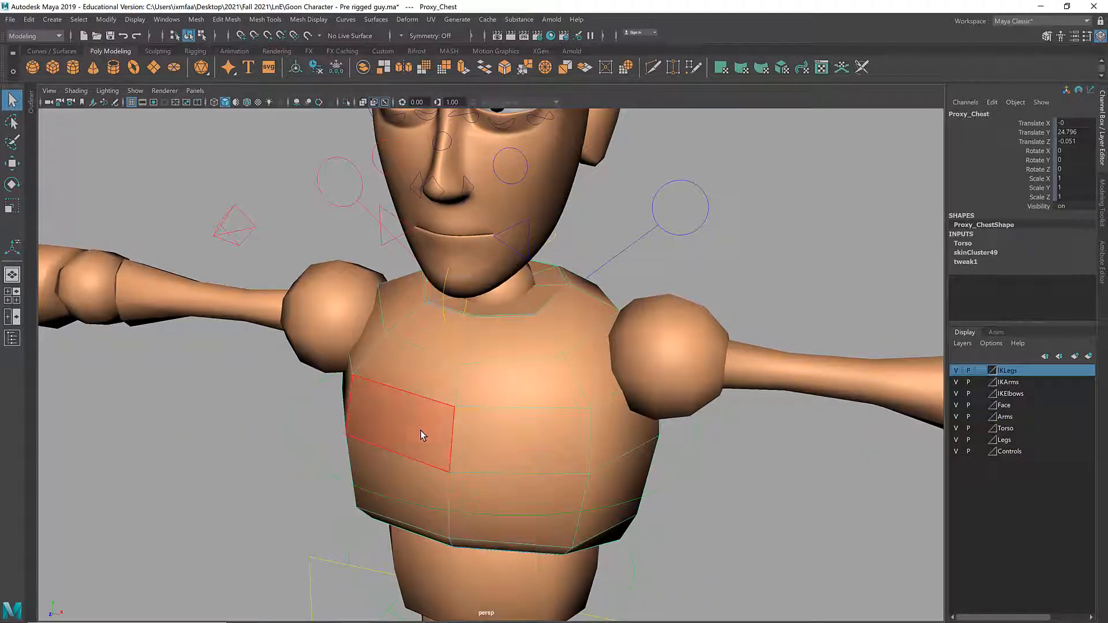
left_click(426, 440)
left_click(523, 431)
key("ctrl+e")
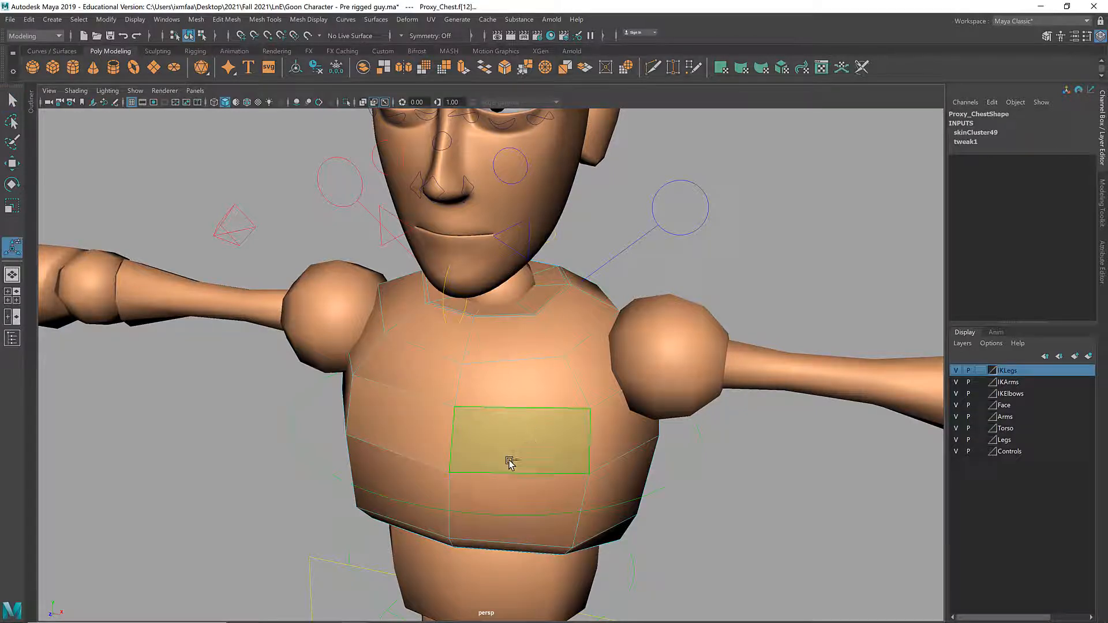
left_click_drag(466, 462, 400, 435, "alt")
left_click_drag(406, 394, 564, 448)
key("r")
key("w")
key("e")
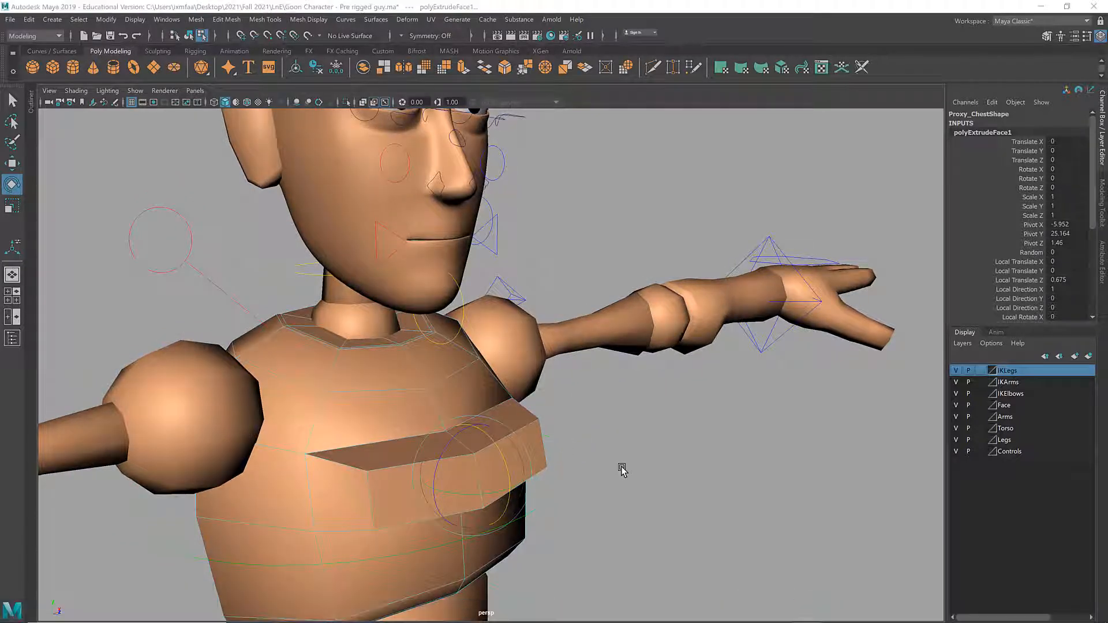
mouse_move(601, 475)
left_mouse_down("alt")
mouse_move(558, 480)
mouse_move(614, 470)
left_mouse_up("alt")
key("w")
- Select the front and side faces of the extruded chest block and assign them a new Lambert material
left_click(511, 473)
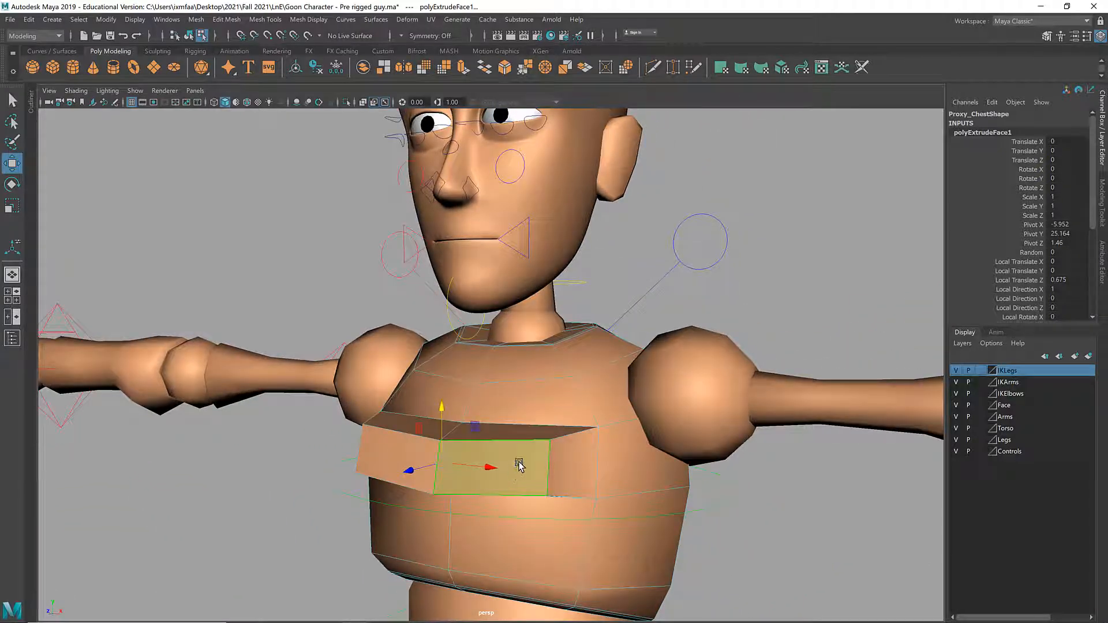
right_click_drag(518, 463, 504, 336)
left_click(496, 449)
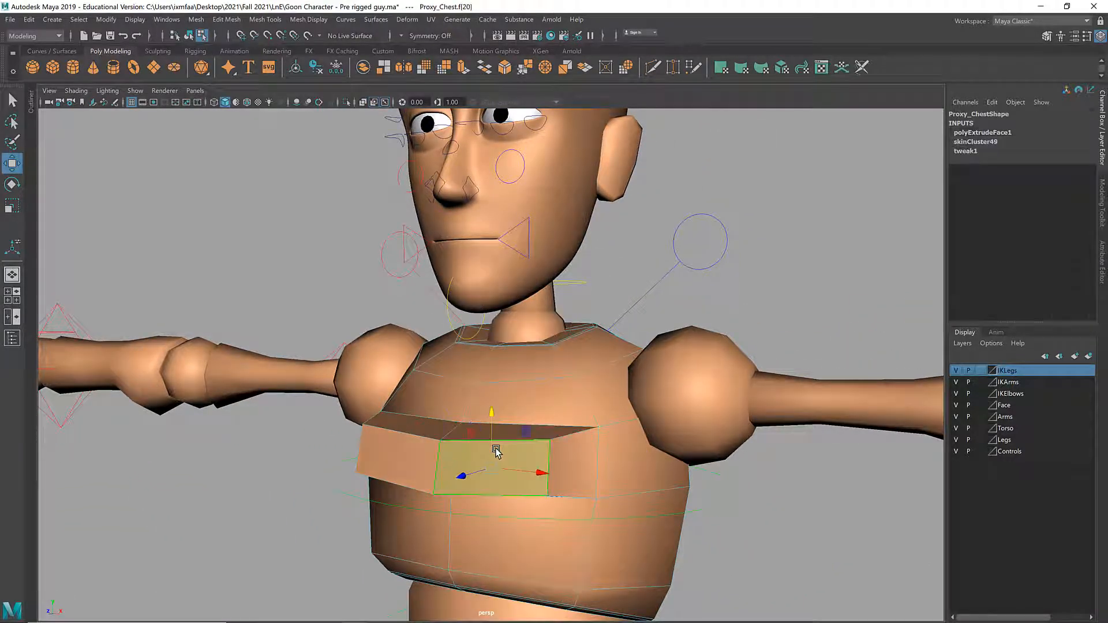
left_click(404, 464)
left_click_drag(404, 465, 392, 483, "alt")
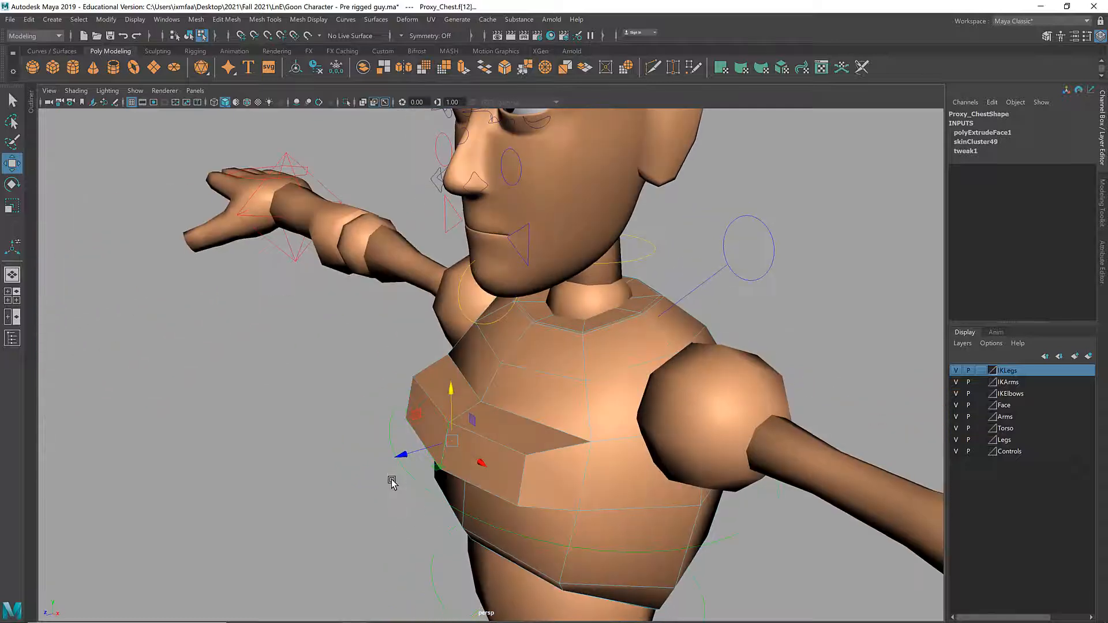
key("ctrl+z")
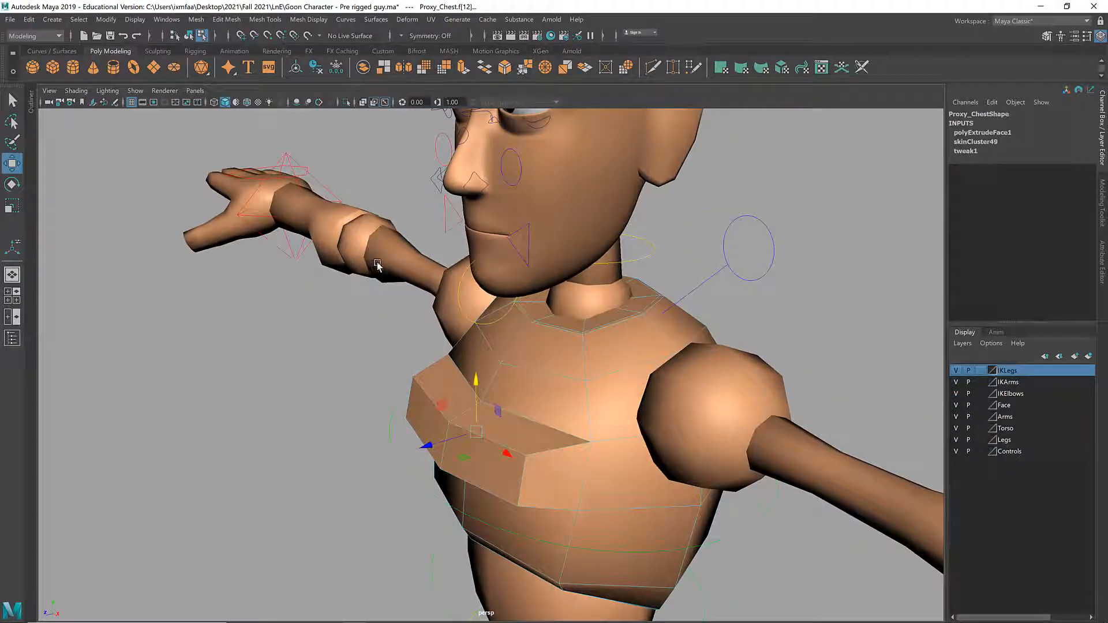
middle_click_drag(378, 334, 364, 297, "alt")
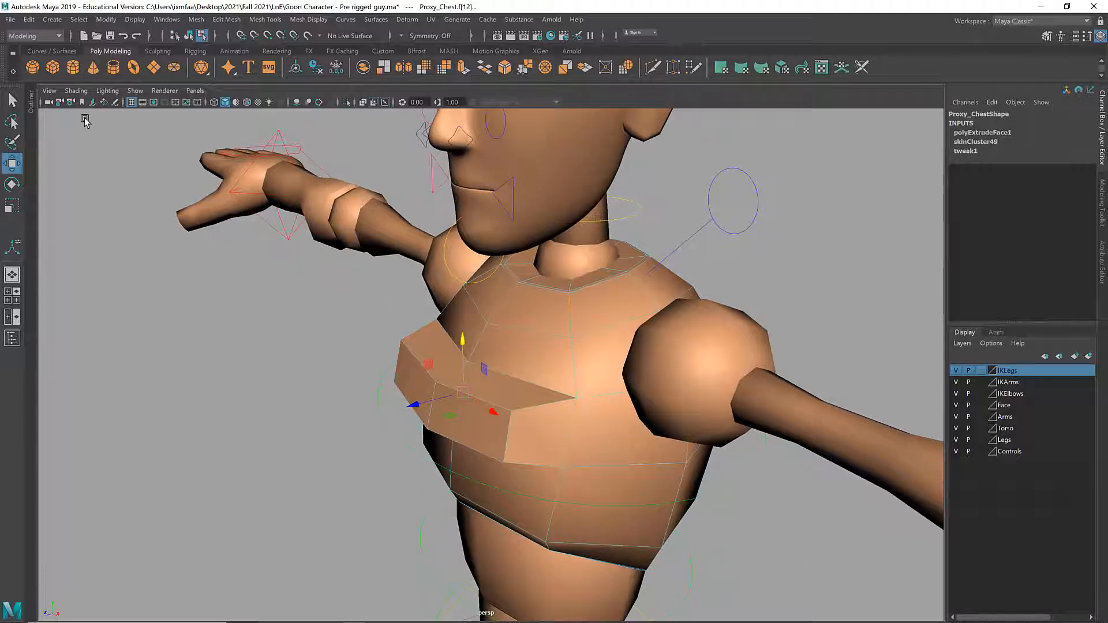
right_click(337, 302)
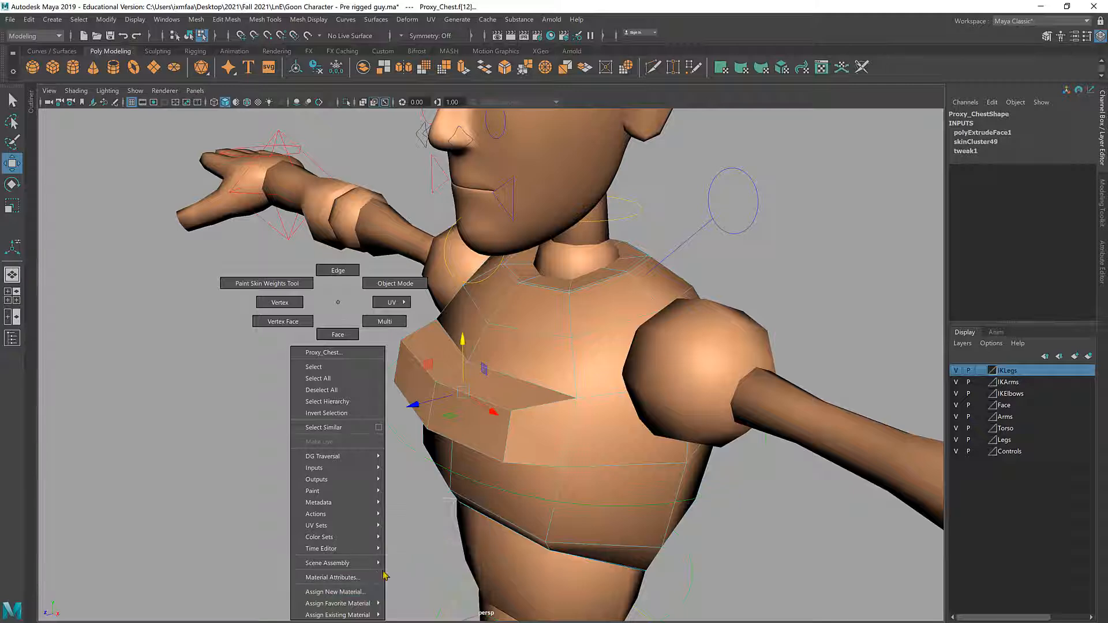
mouse_move(371, 604)
left_click(410, 517)
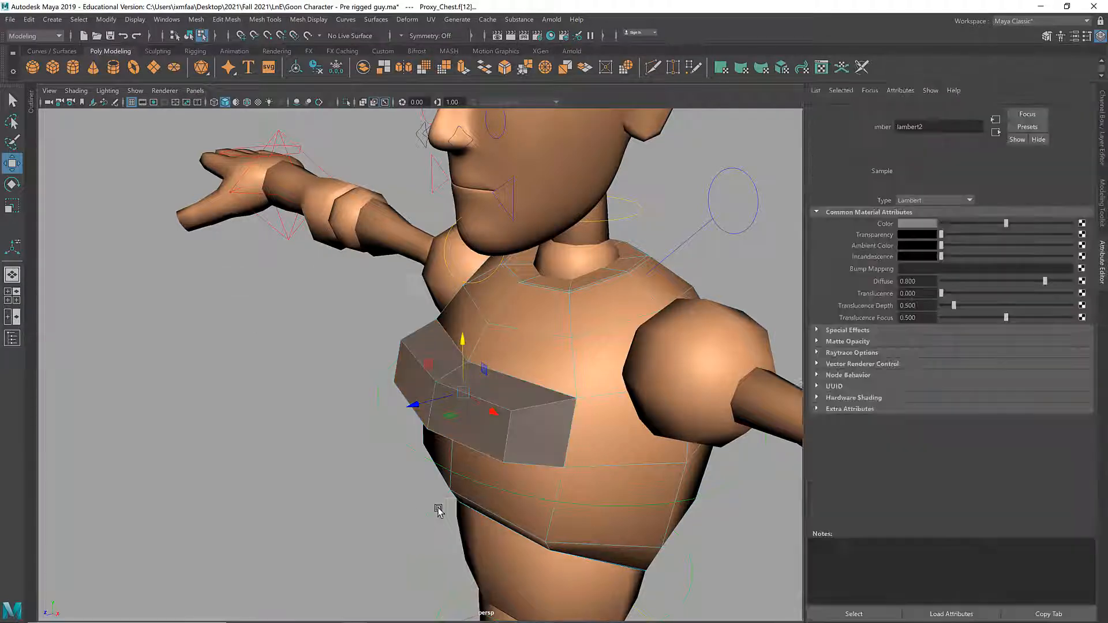
left_click_drag(463, 482, 469, 482, "alt")
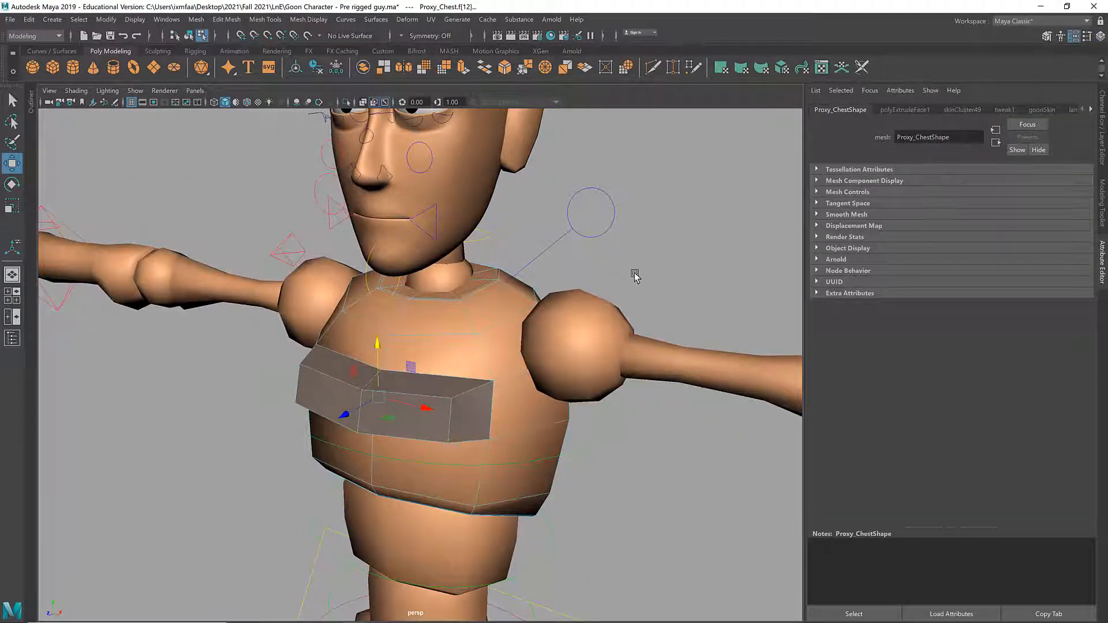
- Inset the chest block's two front faces with an extrusion, and extrude them again inward by about 0.063
key("F8")
left_click(686, 241)
left_click_drag(646, 303, 685, 312, "alt")
left_click(412, 421)
right_click_drag(413, 421, 415, 334)
left_click(331, 420)
key("f")
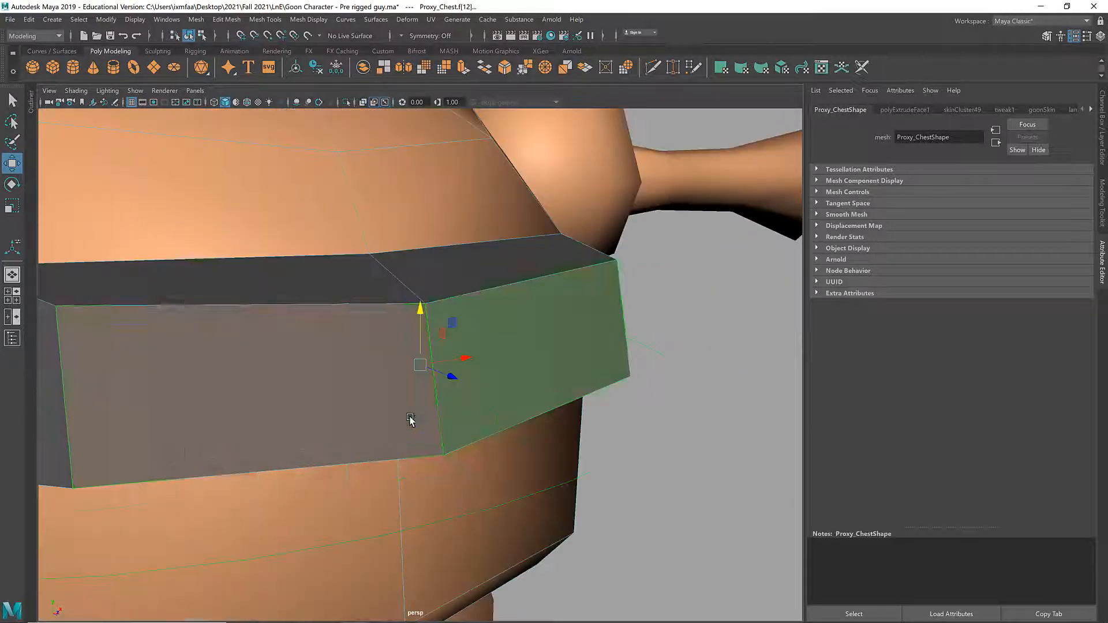
key("ctrl+e")
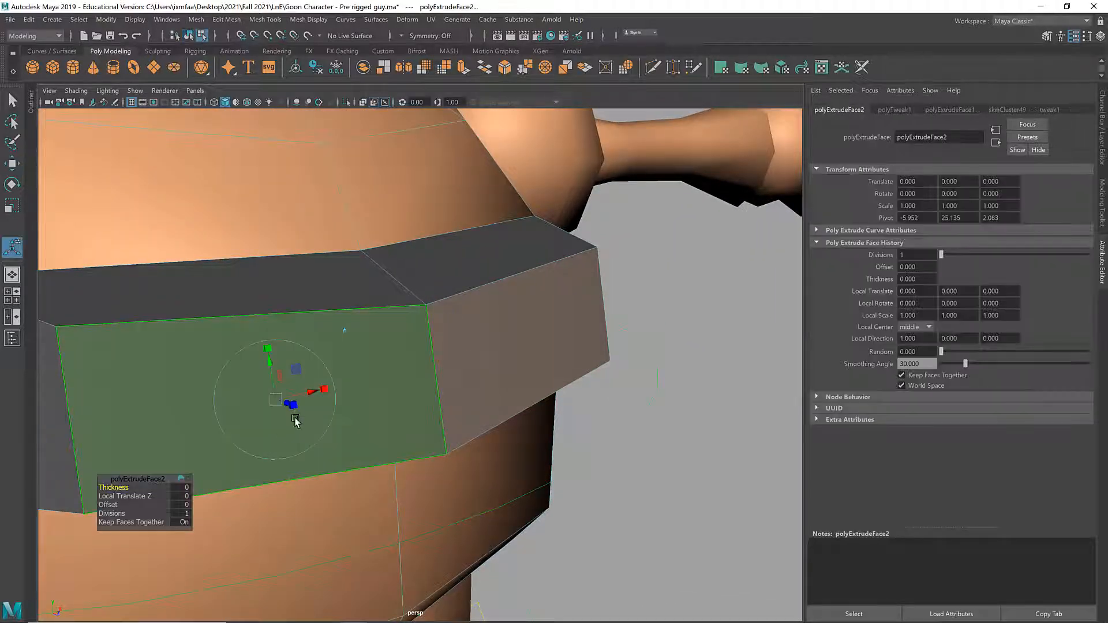
left_click_drag(294, 408, 435, 402)
key("ctrl+e")
mouse_move(518, 345)
left_mouse_down("alt")
mouse_move(508, 324)
mouse_move(510, 337)
left_mouse_up("alt")
- Extract the recessed front faces of the chest block into a separate mesh and return to object mode
right_click(511, 337, "shift")
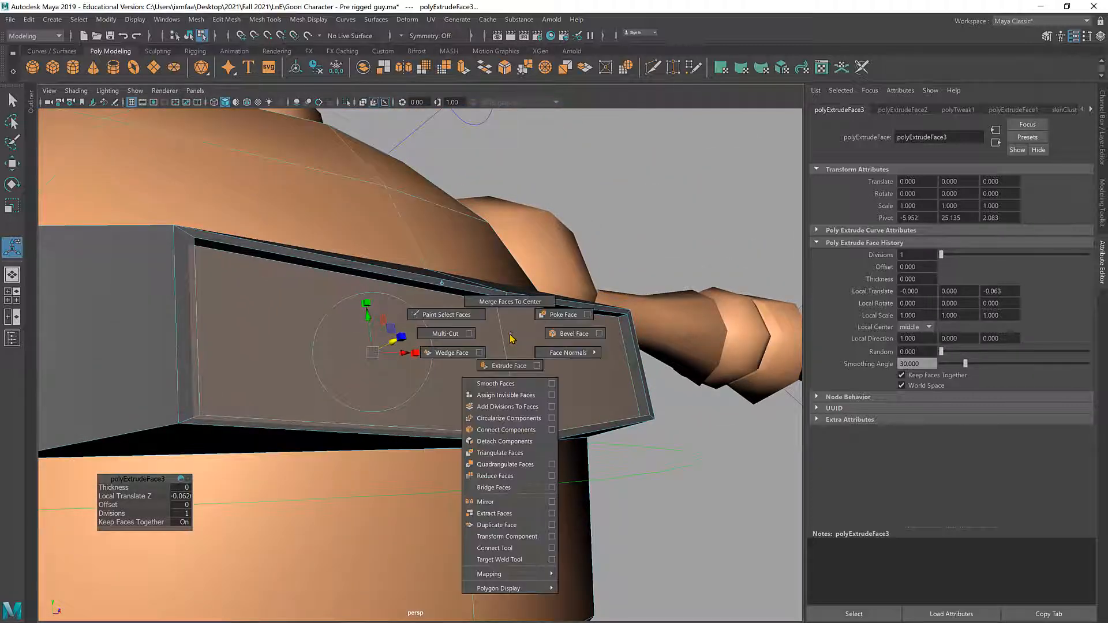
right_click_drag(509, 334, 501, 514, "shift")
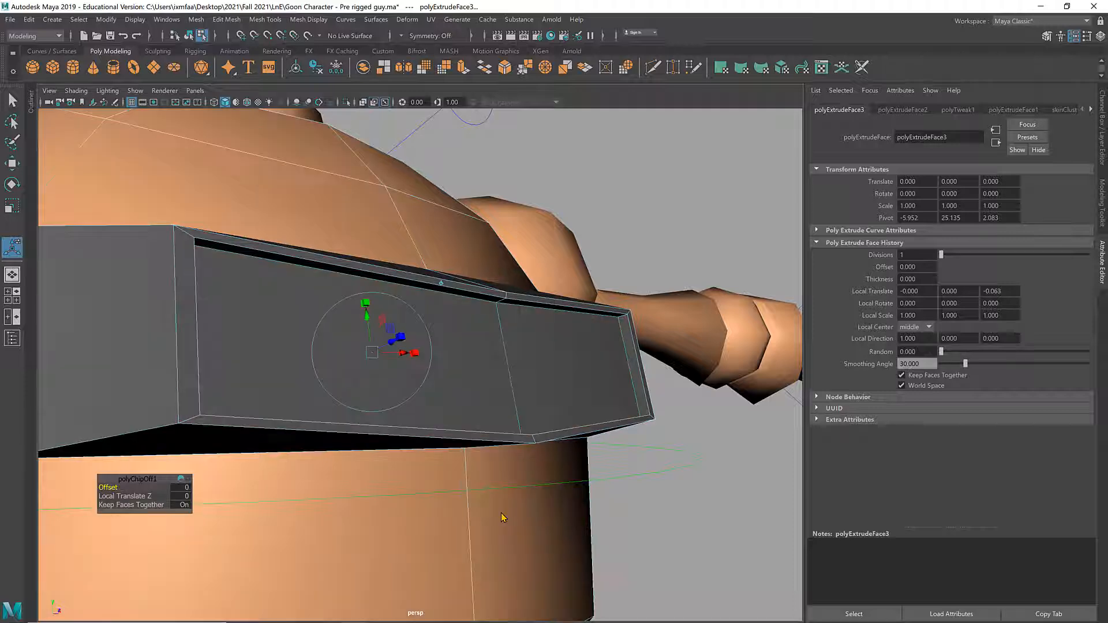
right_click_drag(481, 302, 530, 278)
- Assign a new Blinn material to the extracted front panel of the chest block
left_click_drag(494, 371, 490, 381, "alt")
right_click(489, 376)
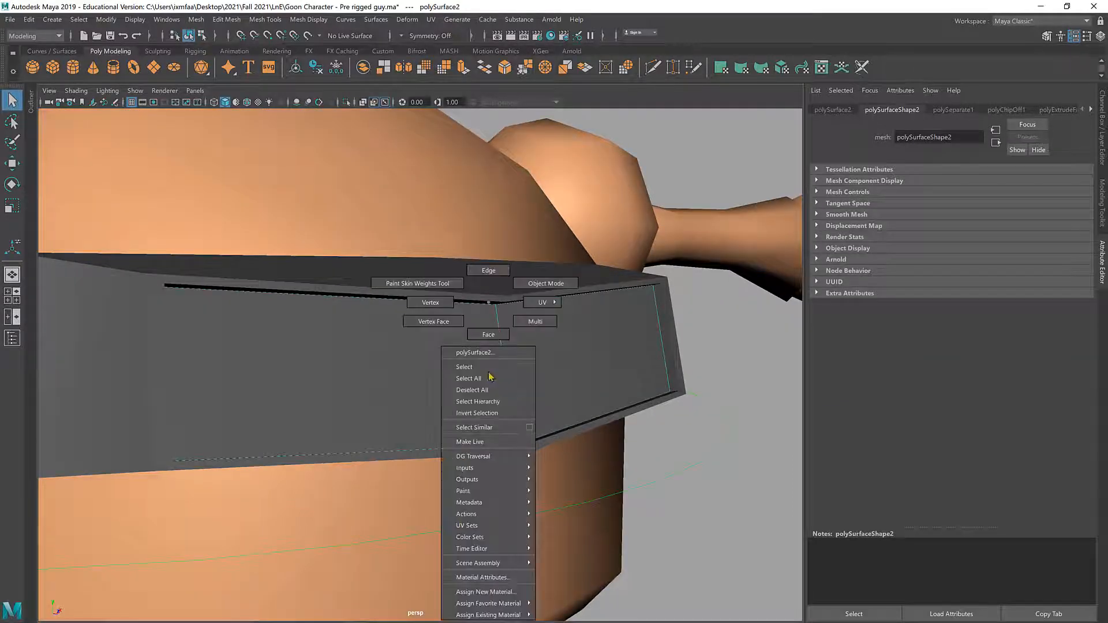
mouse_move(485, 603)
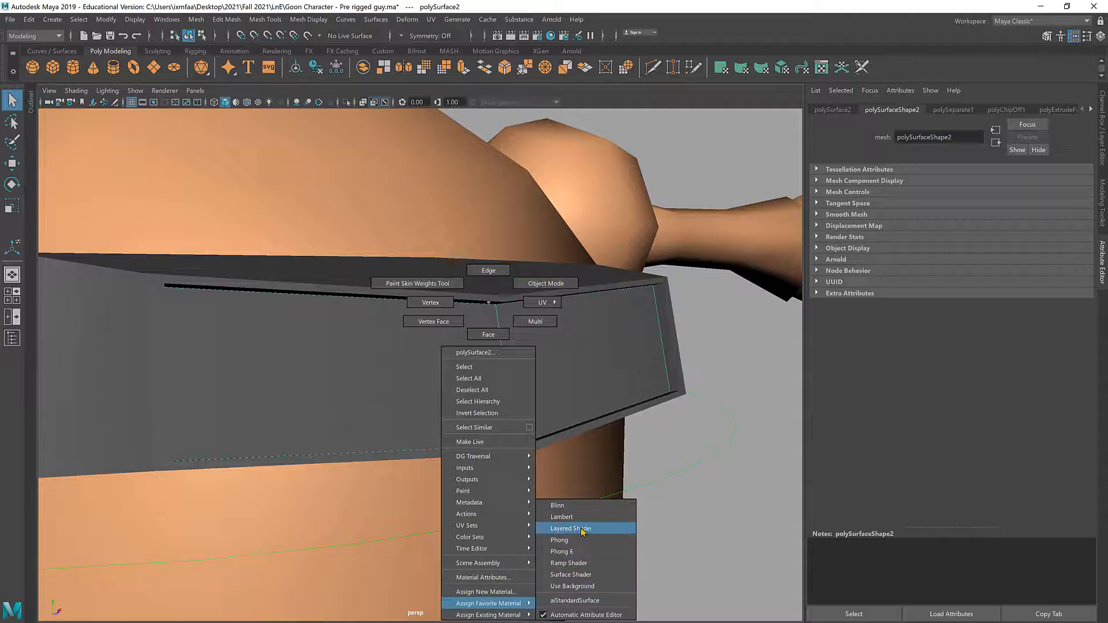
left_click(563, 506)
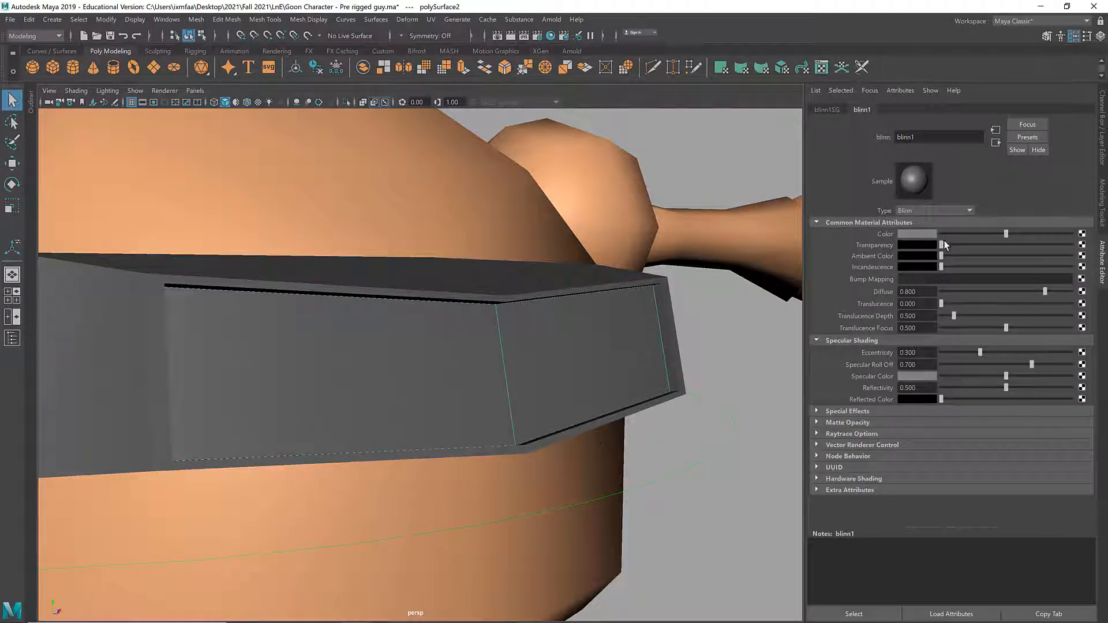
- Raise the transparency of the chest panel's Blinn material, then deselect the panel and return to object mode
left_click_drag(952, 243, 986, 243)
left_click(730, 345)
left_click_drag(730, 345, 422, 343, "alt")
right_click_drag(422, 340, 477, 285)
right_click_drag(283, 344, 98, 357, "alt")
right_click_drag(336, 375, 111, 372, "alt")
left_click_drag(115, 372, 199, 389, "alt")
- Save the modified character scene under the new name Good 9-8-008.ma in the LnE folder
key("ctrl+shift+s")
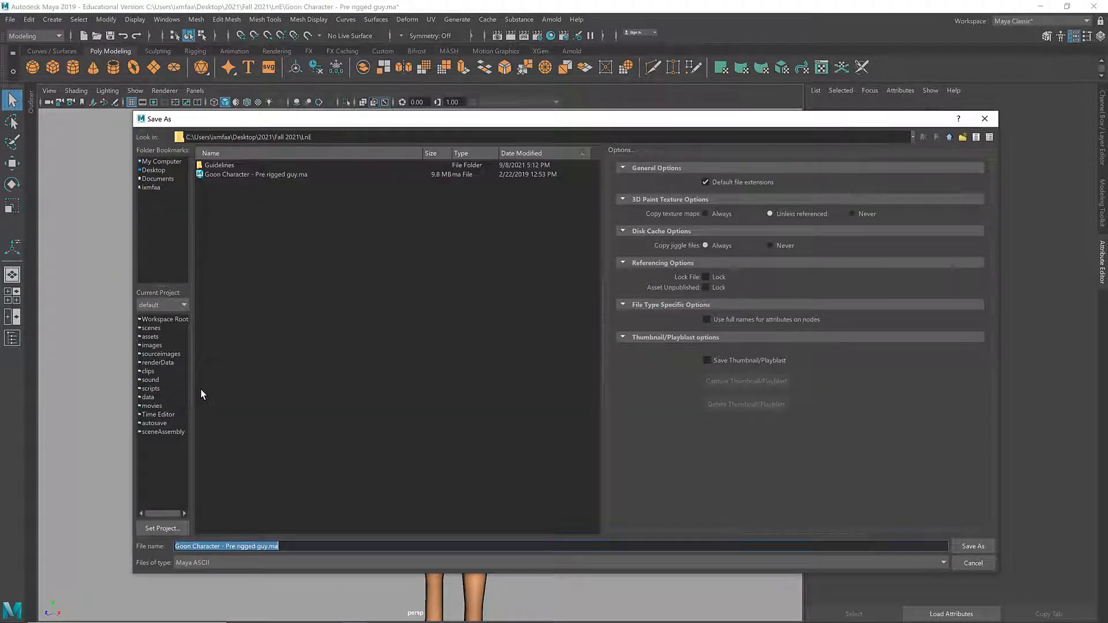
type("9-")
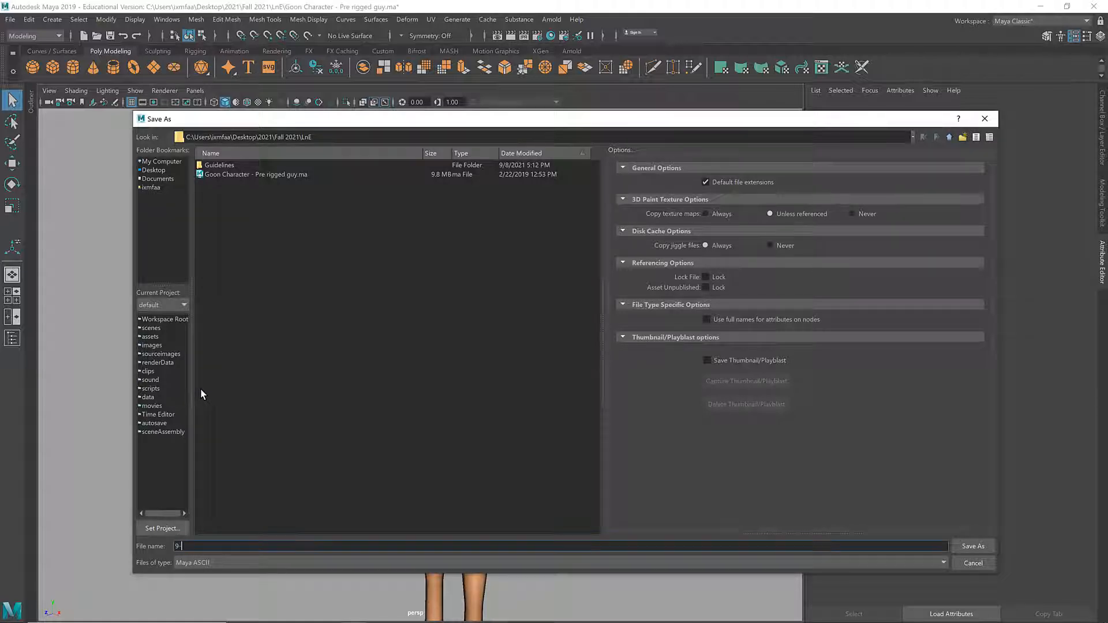
type("8-008Good")
key("shift+Right")
key("shift+Right")
key("shift+Right")
key("shift+Right")
key("shift+Right")
key("shift+Right")
key("shift+Right")
key("Return")
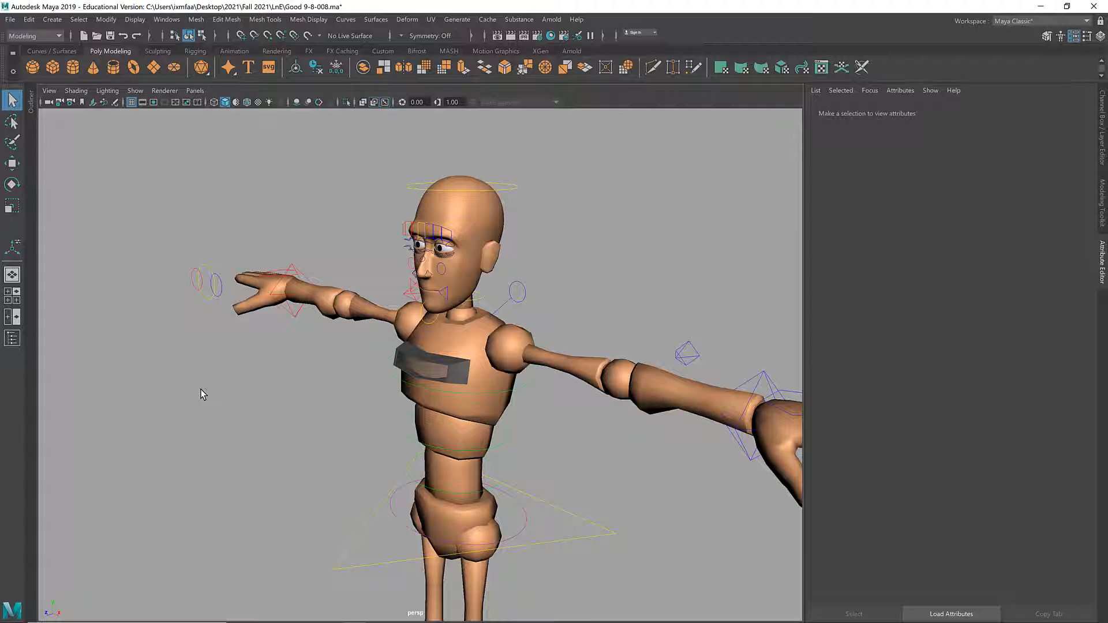
- Try to save the scene over the original Goon Character - Pre rigged guy.ma in Maya ASCII format
key("ctrl+shift+s")
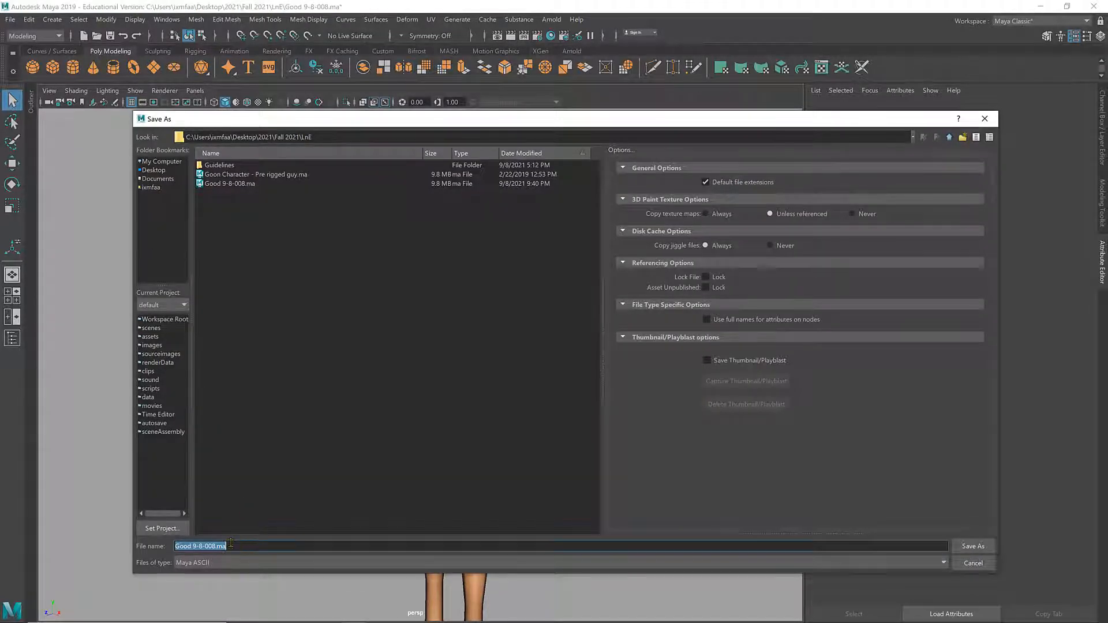
left_click(236, 175)
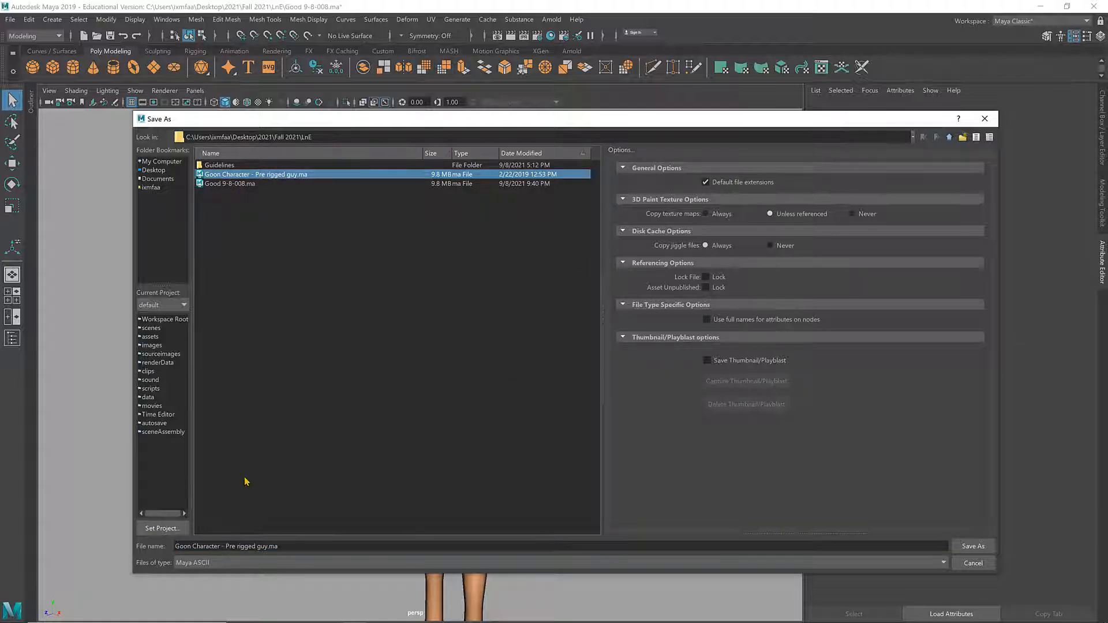
left_click(980, 548)
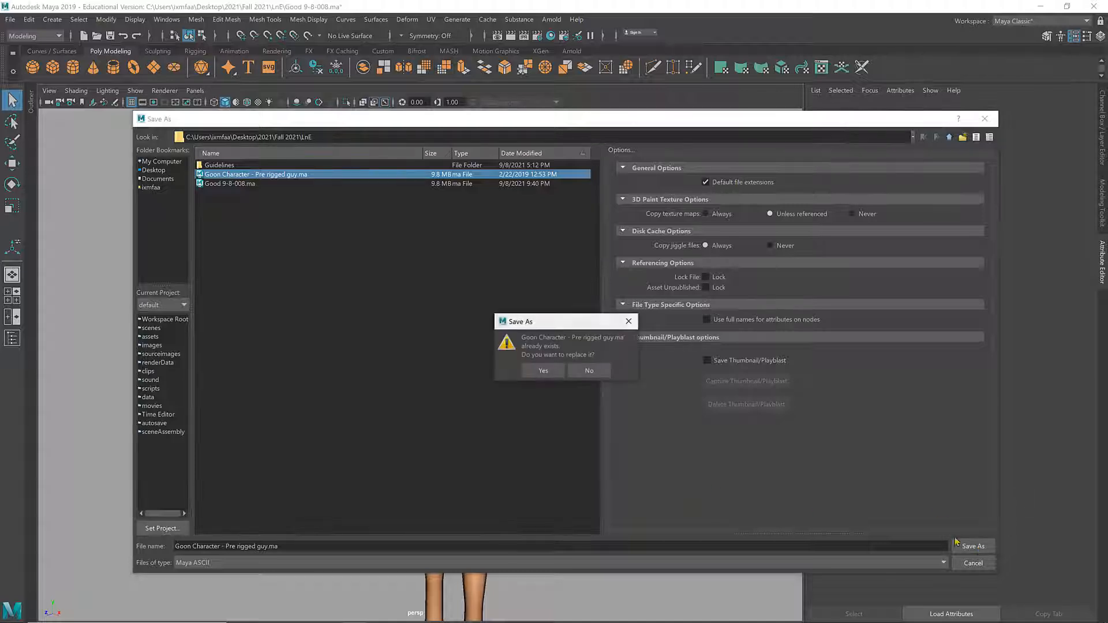
left_click(546, 371)
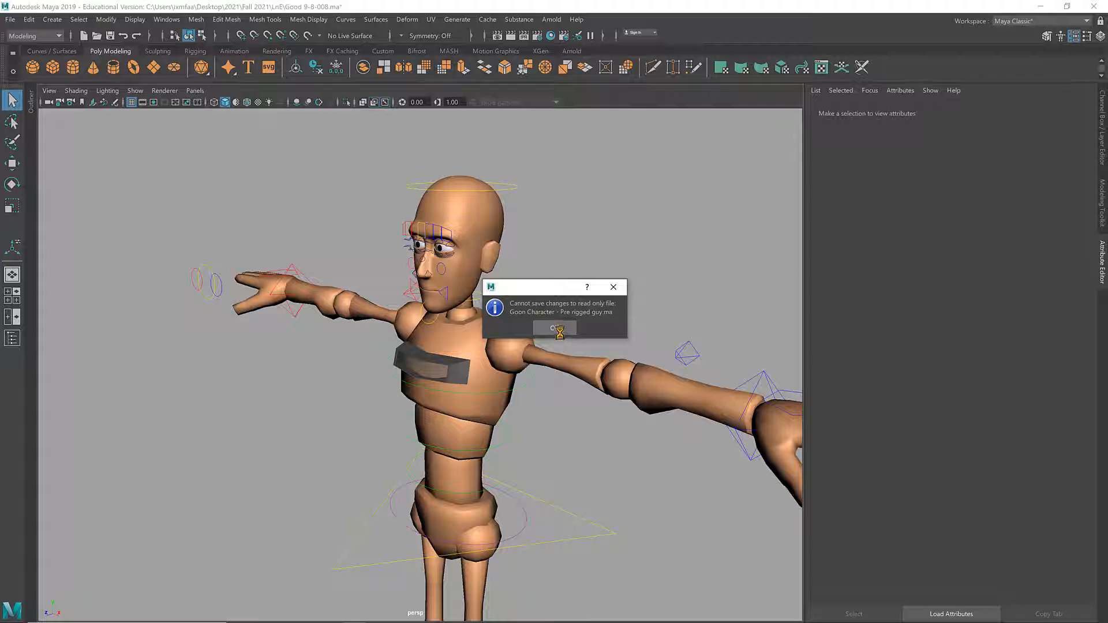
left_click(556, 328)
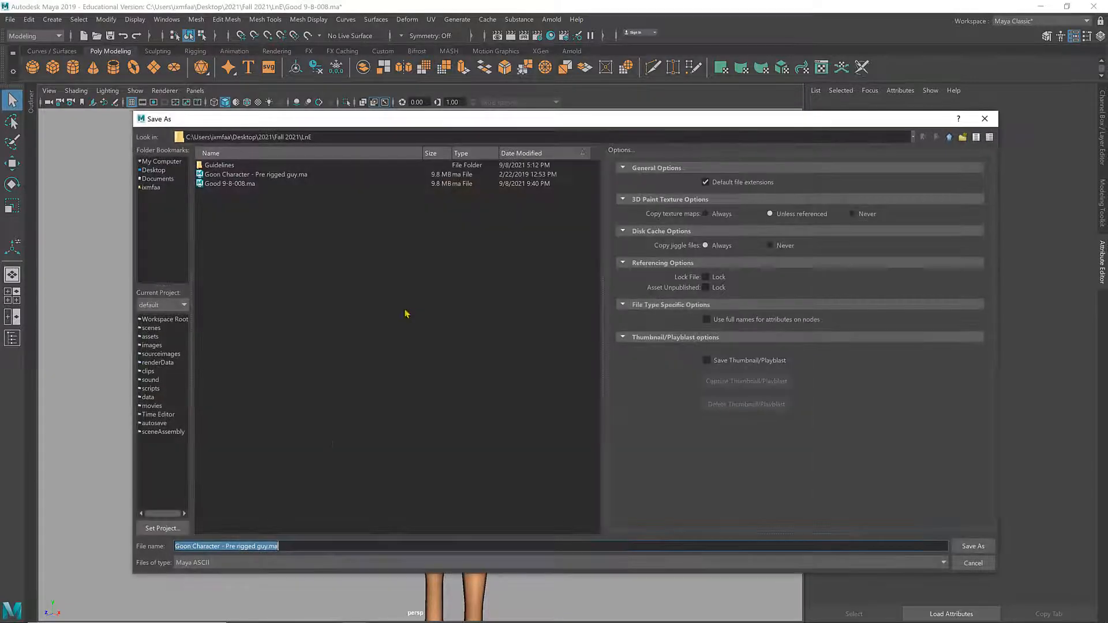
left_click(231, 563)
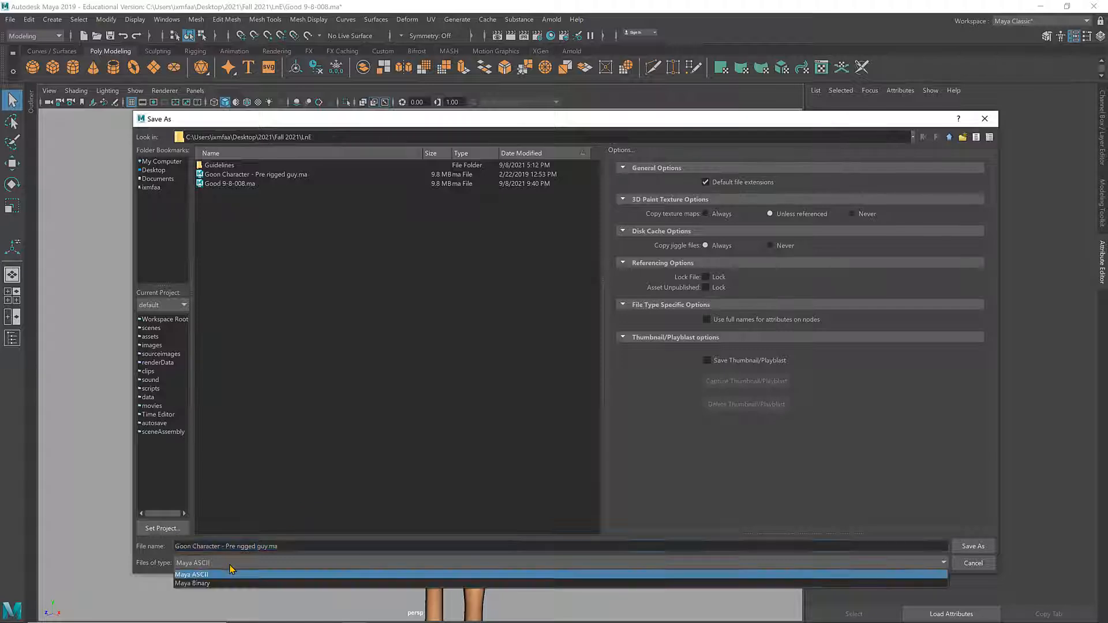
left_click(282, 407)
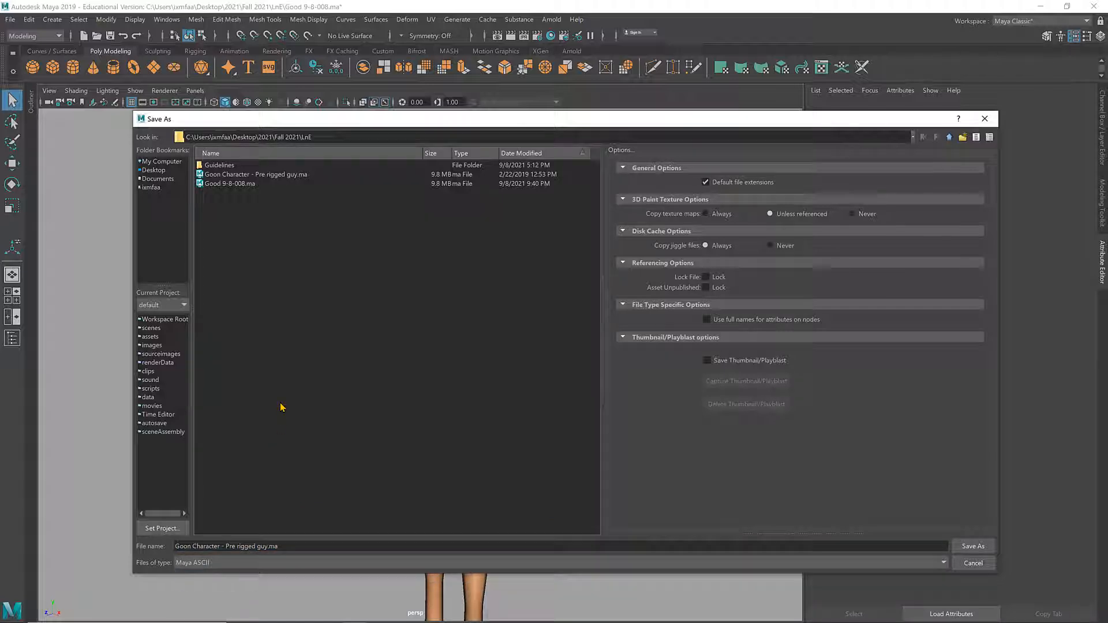
left_click(278, 177)
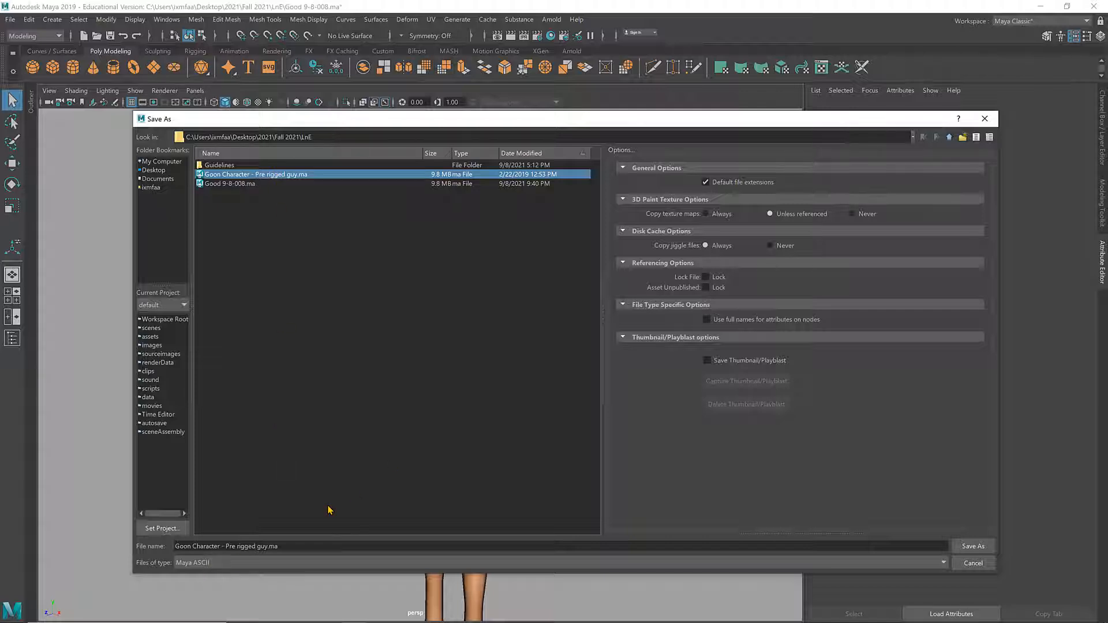
left_click(981, 547)
left_click(543, 371)
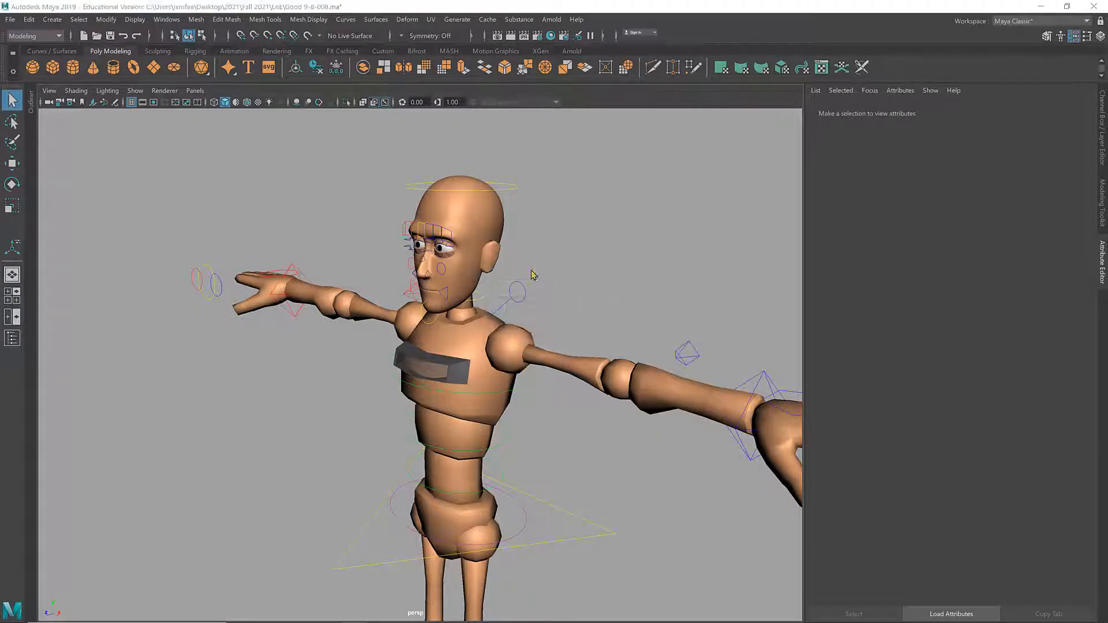
- Save the scene in Maya Binary format as Goon Character - Pre rigged guy.mb in the same folder
key("ctrl+shift+s")
left_click(283, 175)
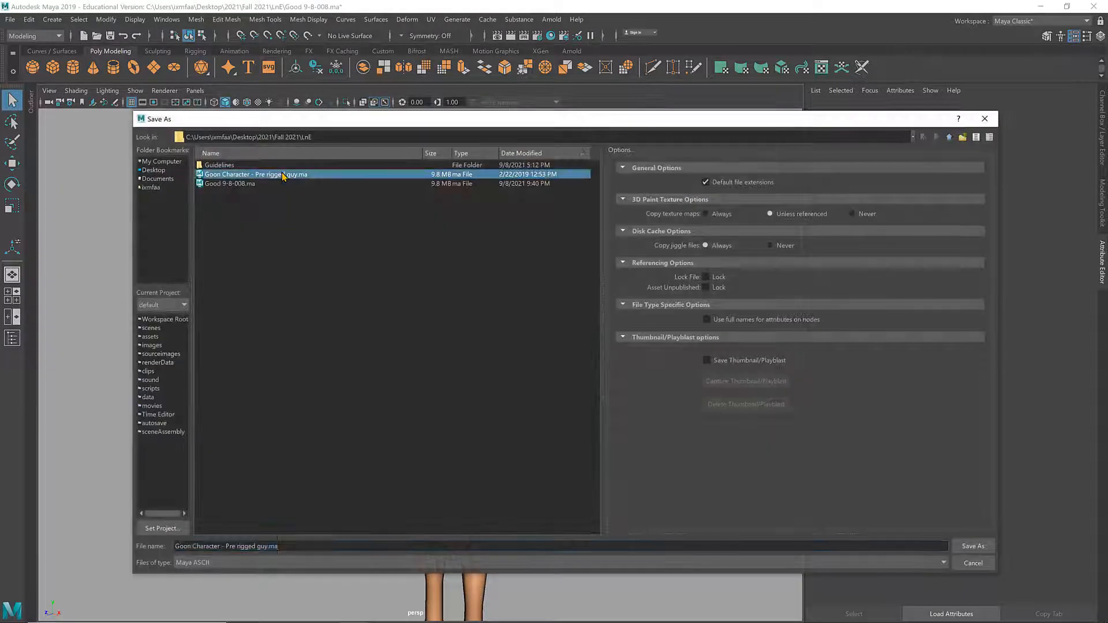
left_click(252, 566)
left_click(253, 584)
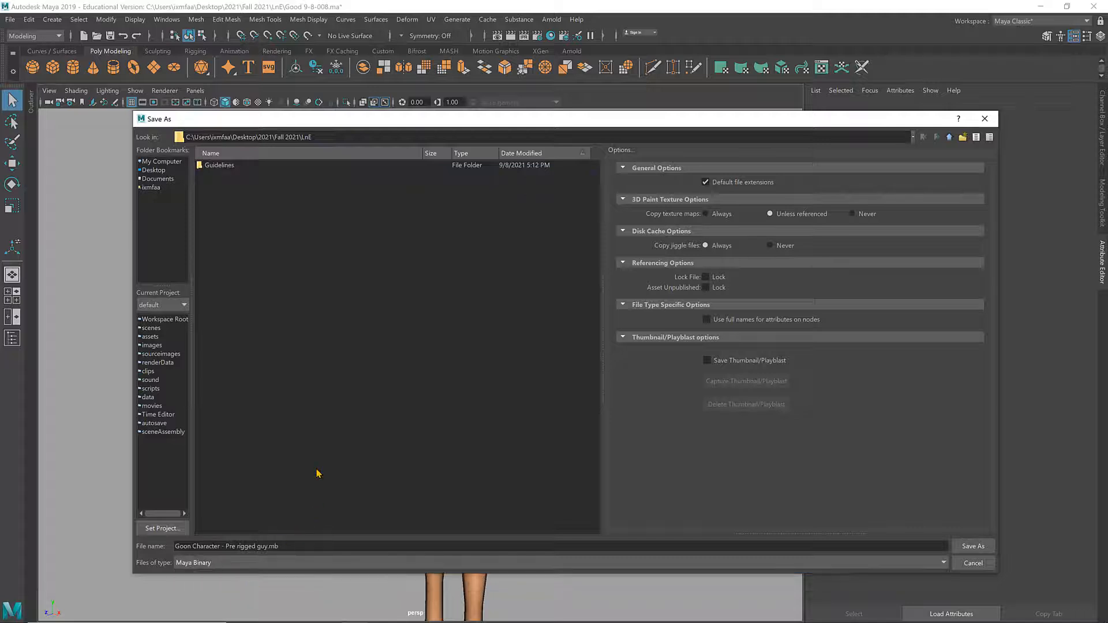
left_click(973, 546)
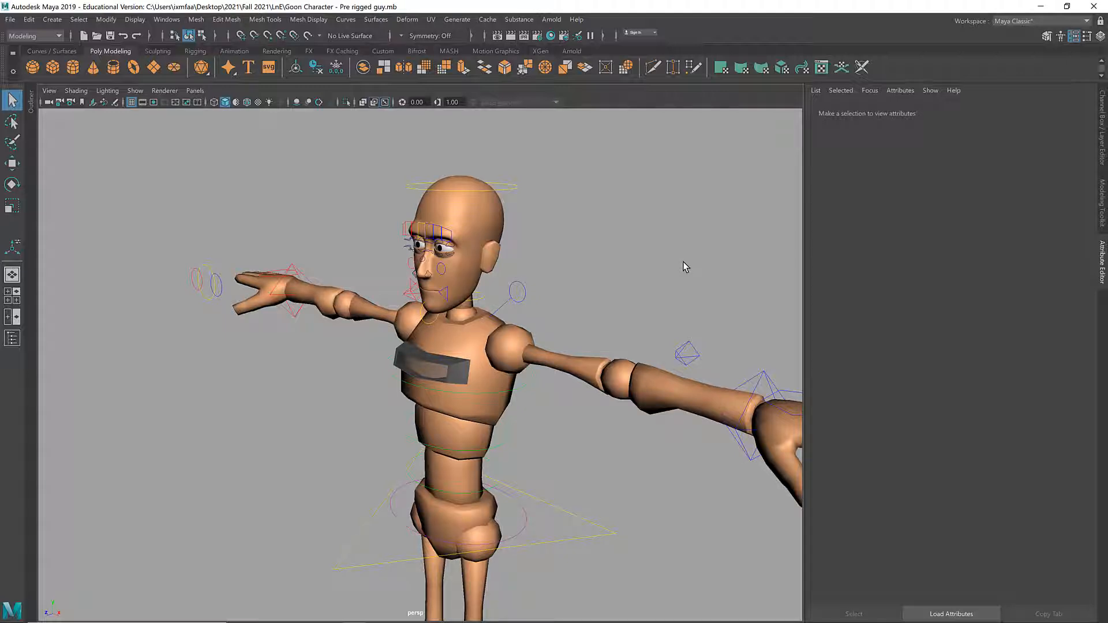
mouse_move(614, 267)
left_mouse_down("alt")
mouse_move(635, 270)
mouse_move(618, 267)
left_mouse_up("alt")
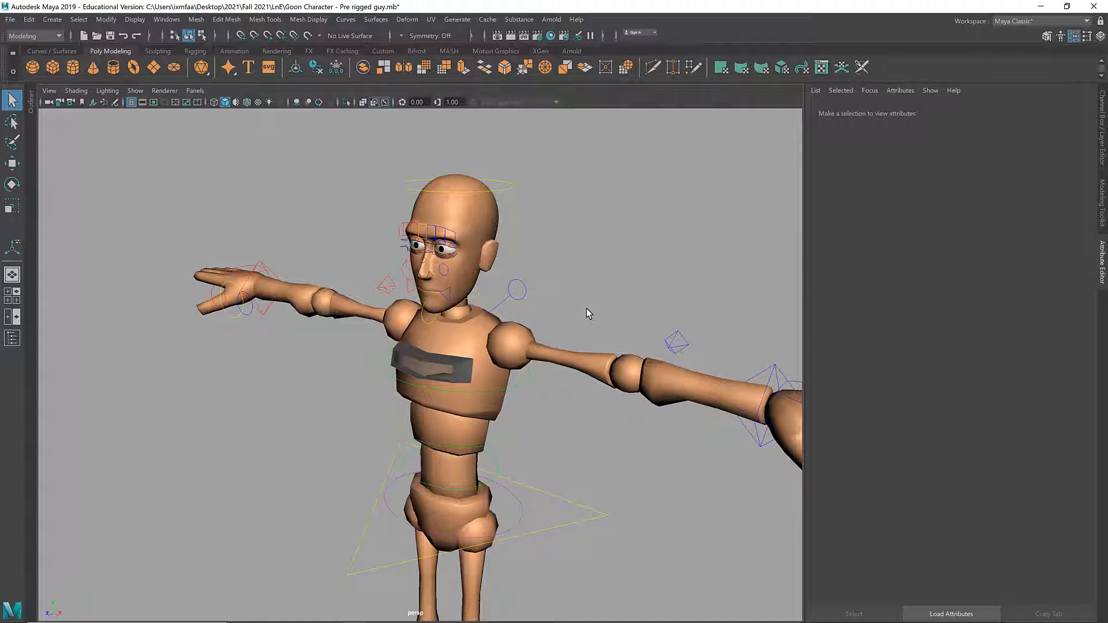
- Switch to the Maya 2020 scene with the four referenced characters and examine the first reference's source file path
key("alt+Tab")
key("alt+Tab")
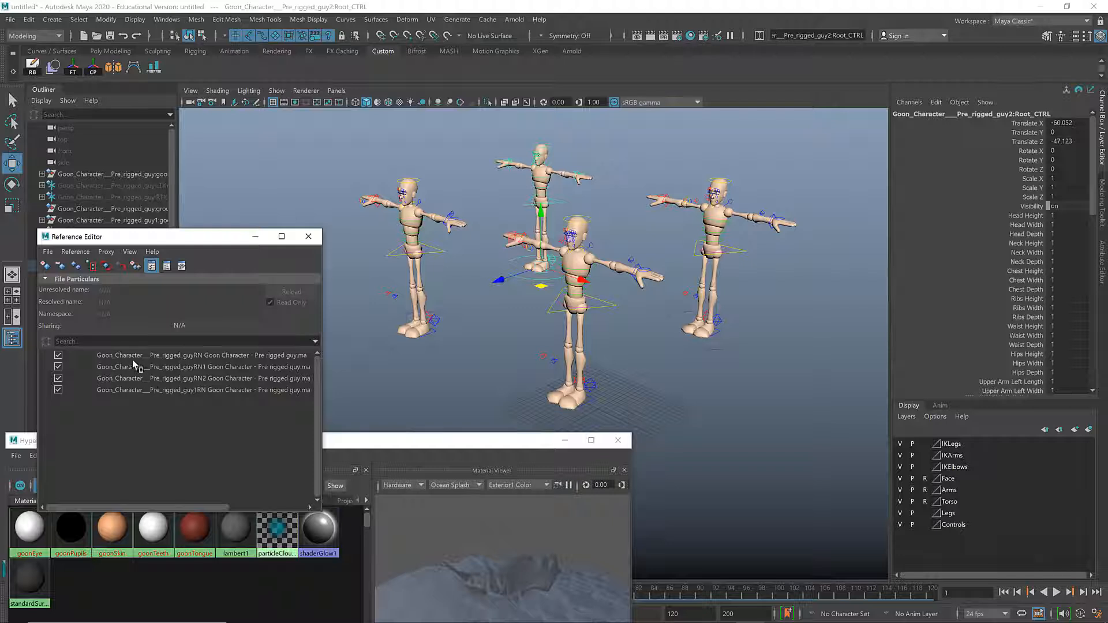
left_click(133, 357)
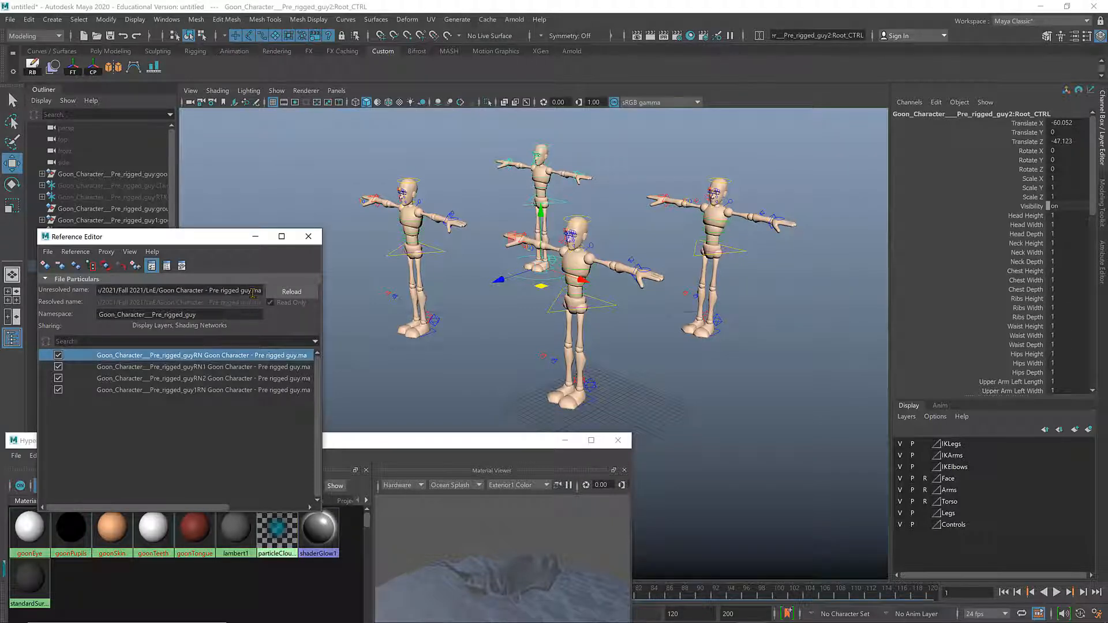
left_click_drag(253, 291, 385, 307)
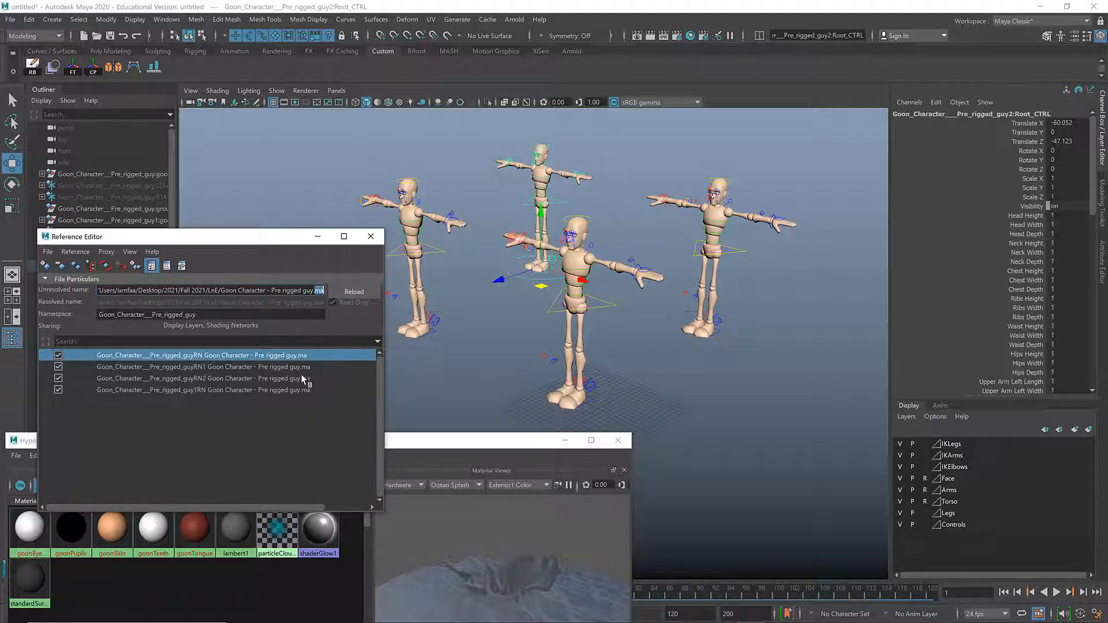
left_click(213, 433)
- Reload the last three Goon character references, leaving the first one out of the selection
left_click(58, 367)
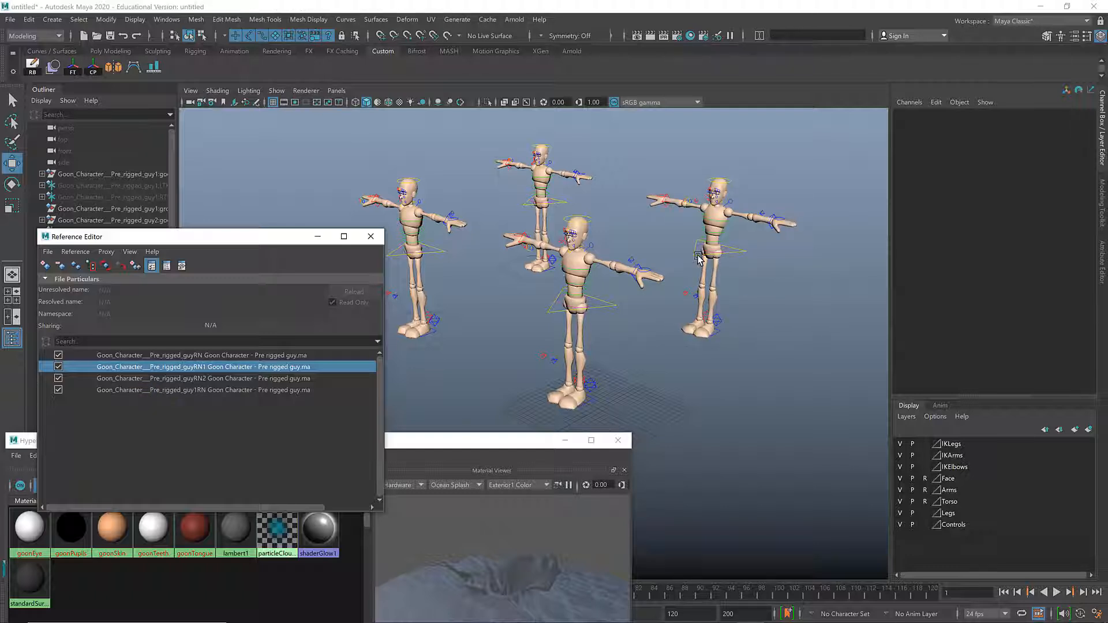
left_click(121, 393, "shift")
right_click(121, 394)
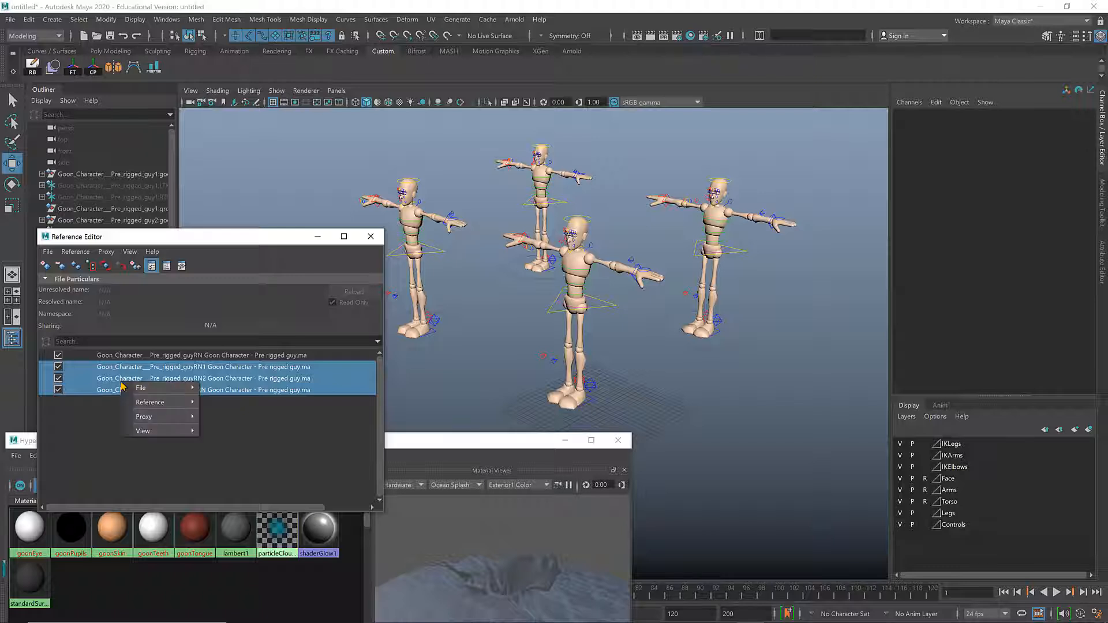
mouse_move(162, 391)
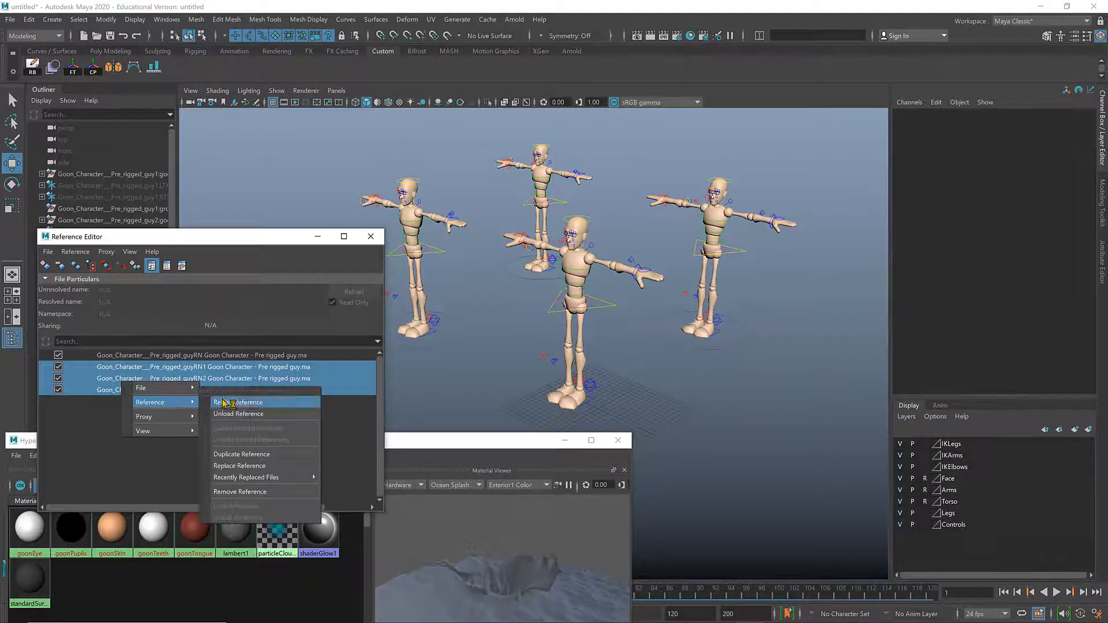
left_click(79, 436)
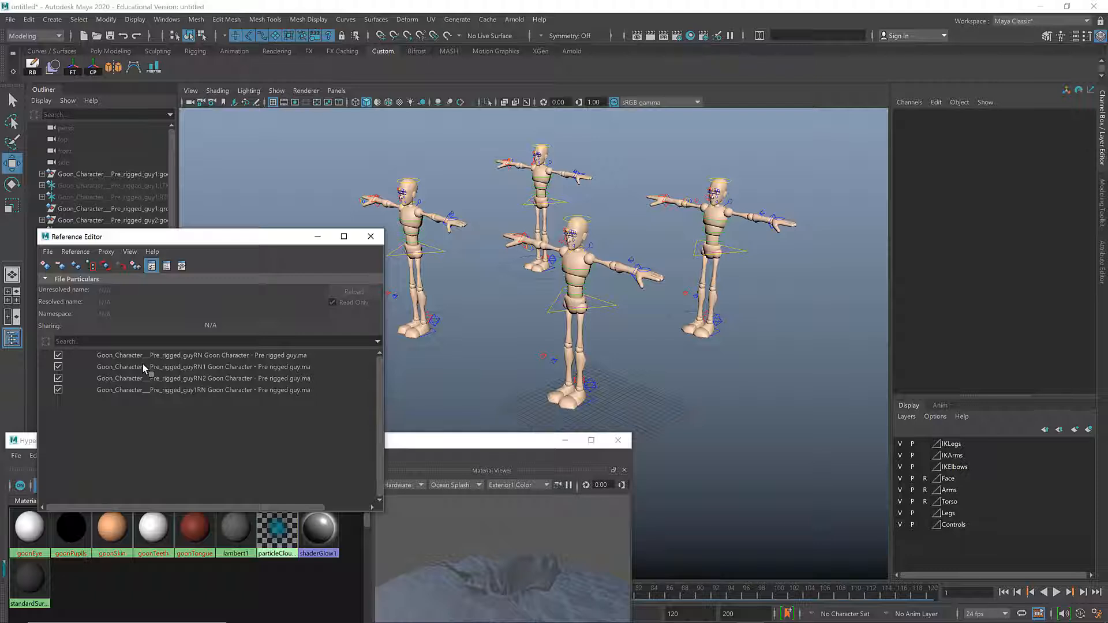
- Replace the first Goon character reference with the file Goon Character - Pre rigged guy.mb
left_click(108, 355)
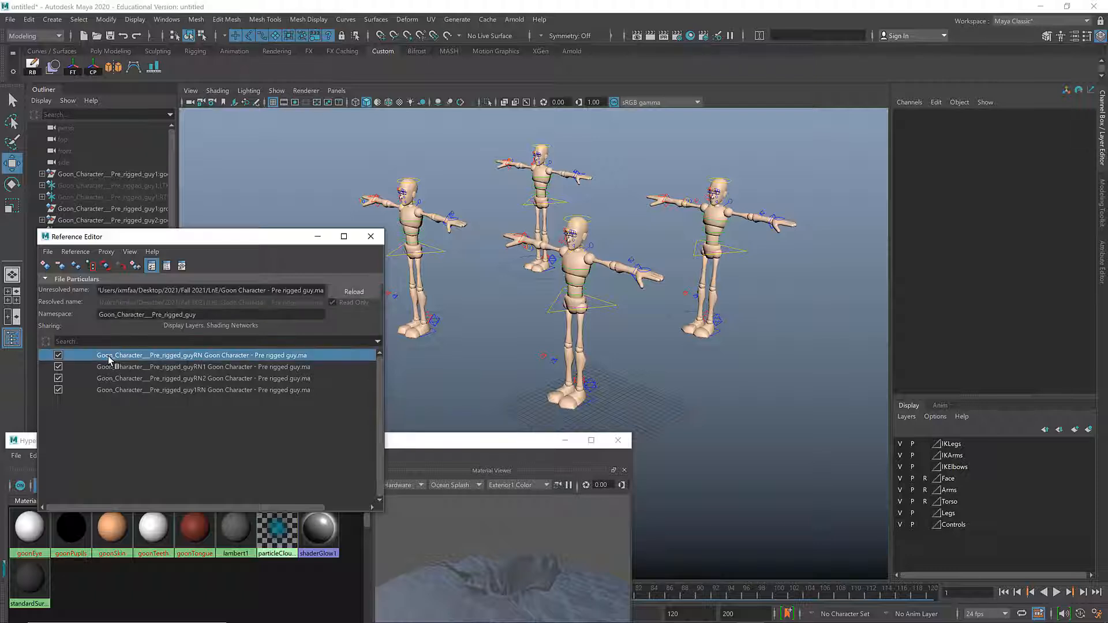
right_click(108, 358)
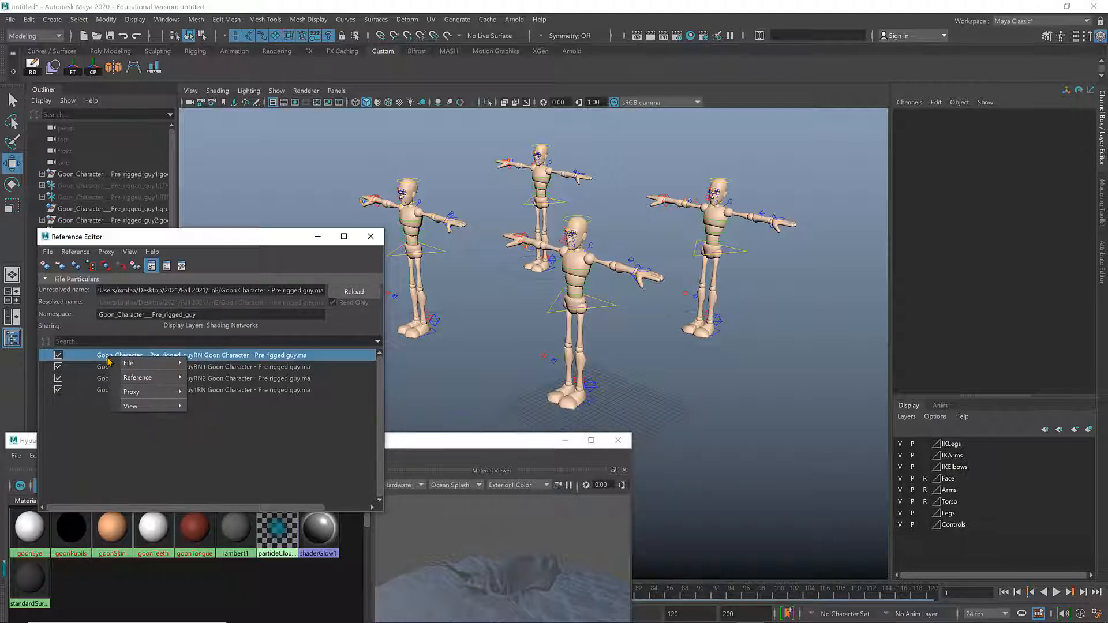
mouse_move(133, 364)
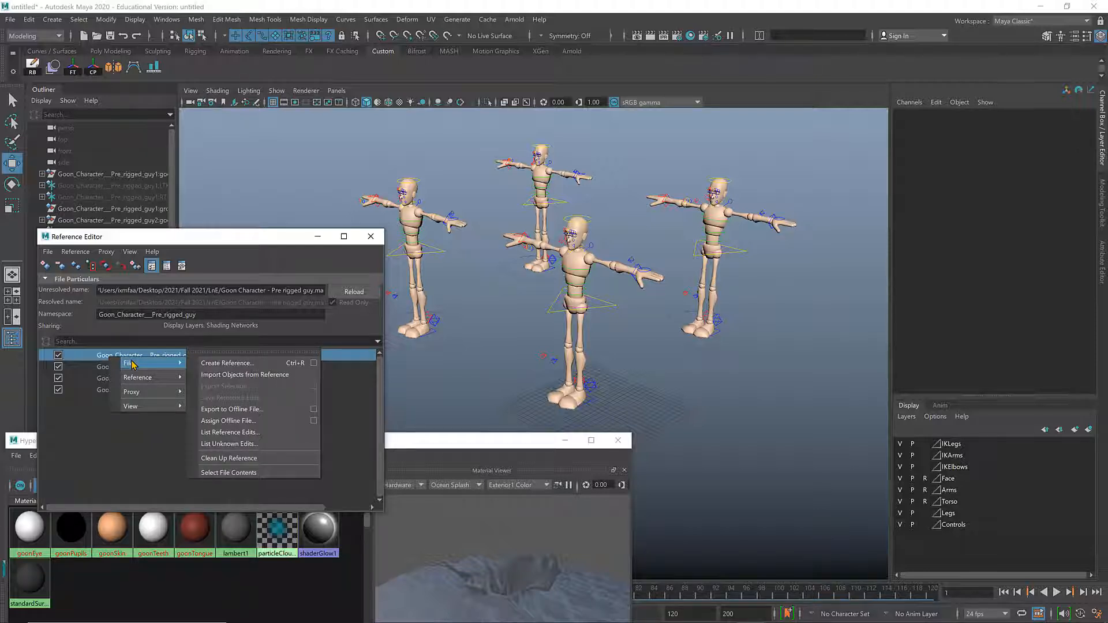
mouse_move(163, 378)
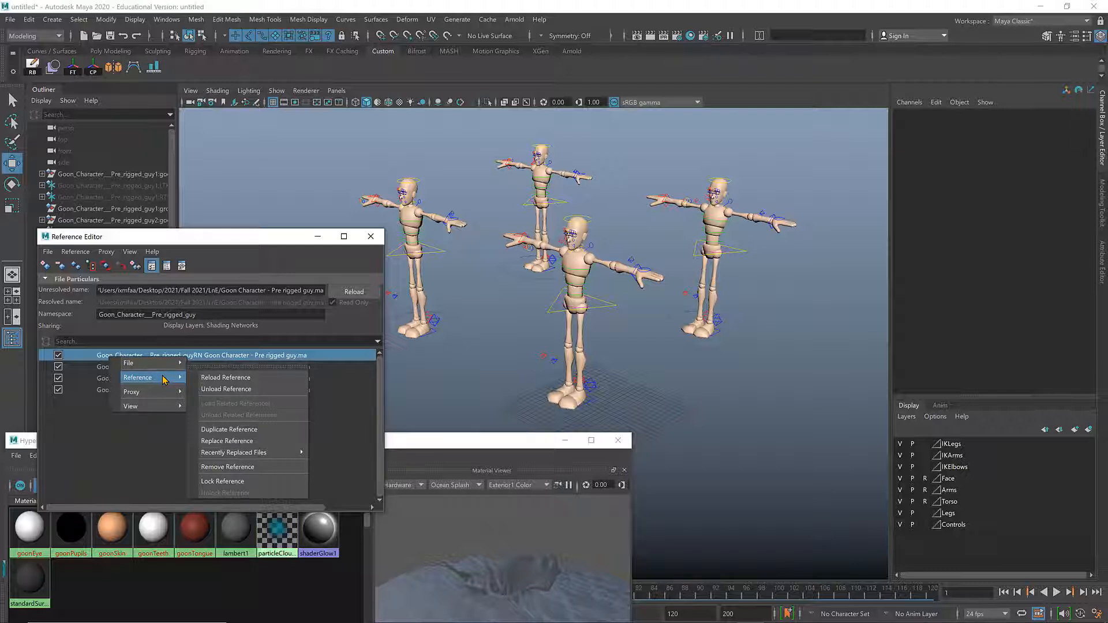
left_click(250, 442)
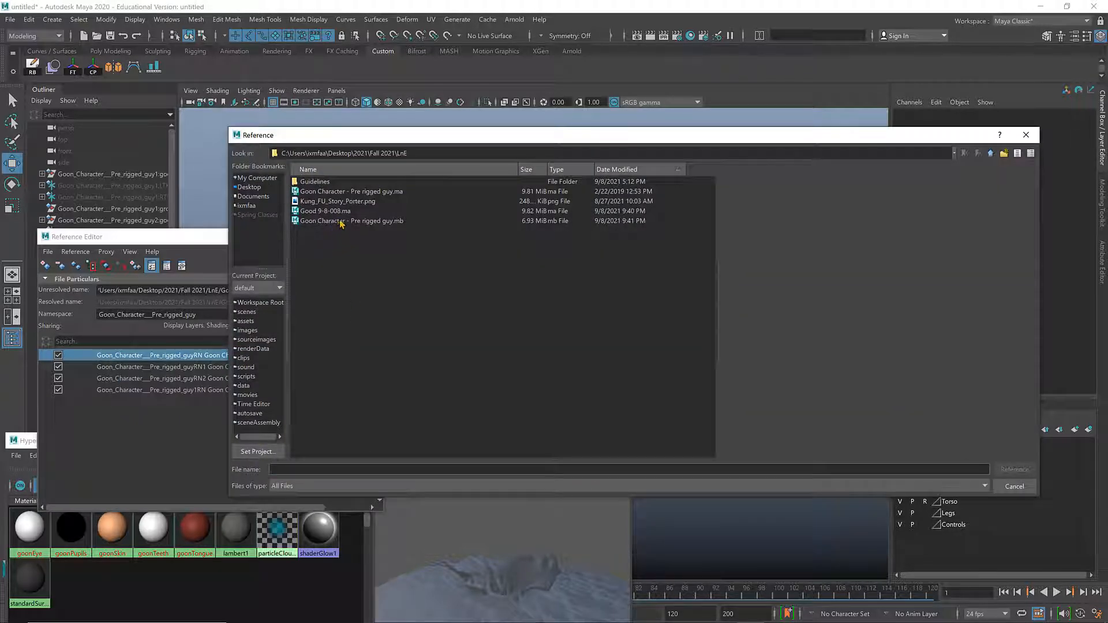
left_click(341, 221)
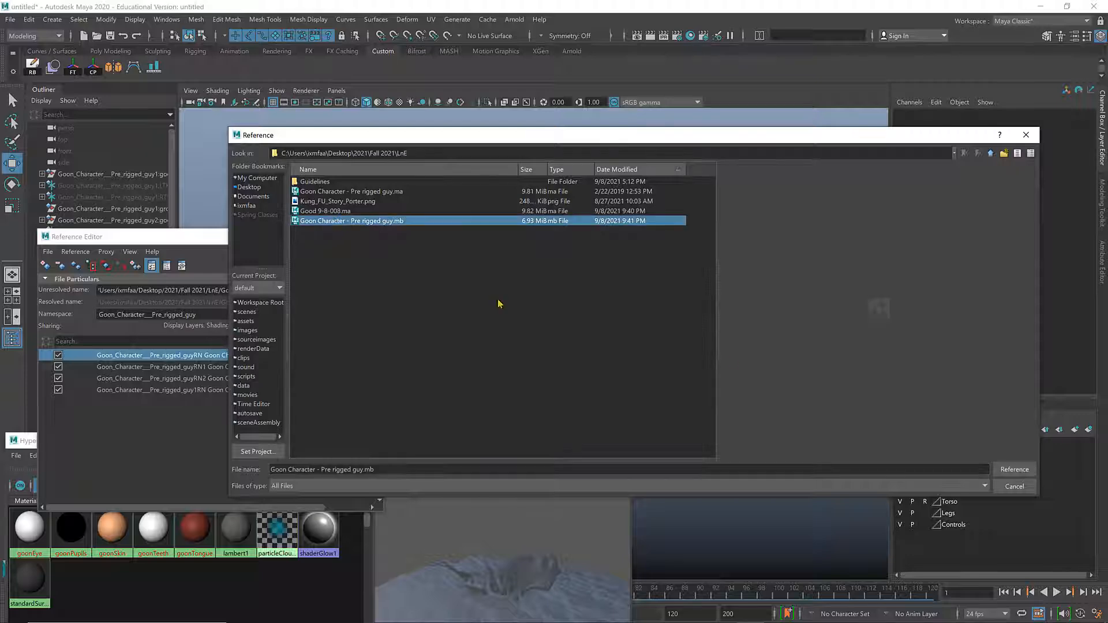
left_click(1006, 471)
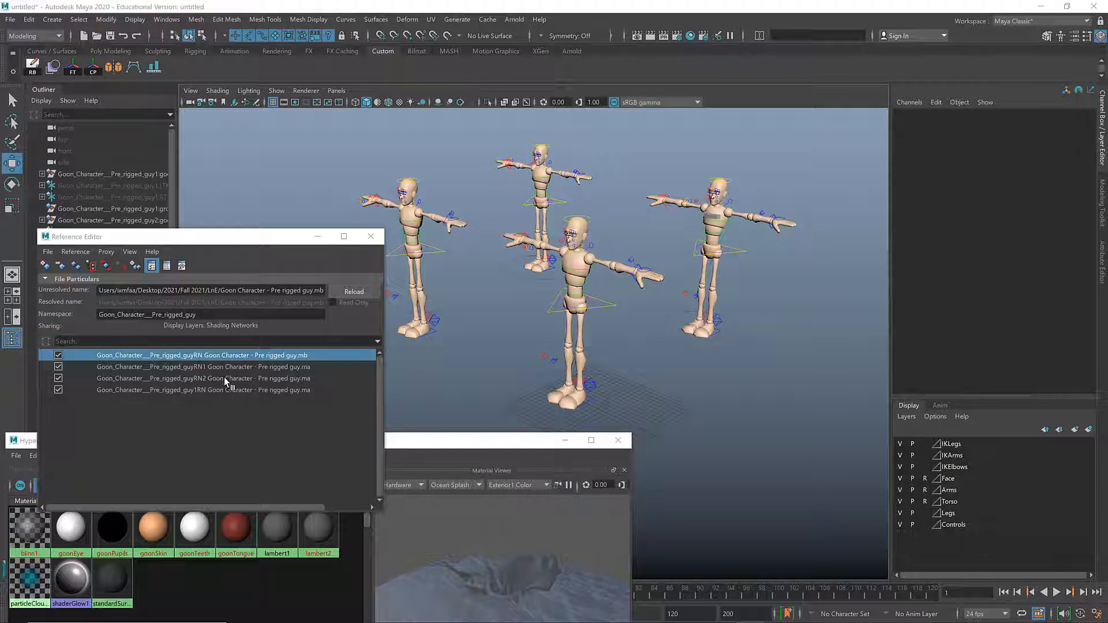
- Try to replace the three remaining .ma references together, then move the Reference Editor clear of the Hypershade and deselect them
left_click(165, 368)
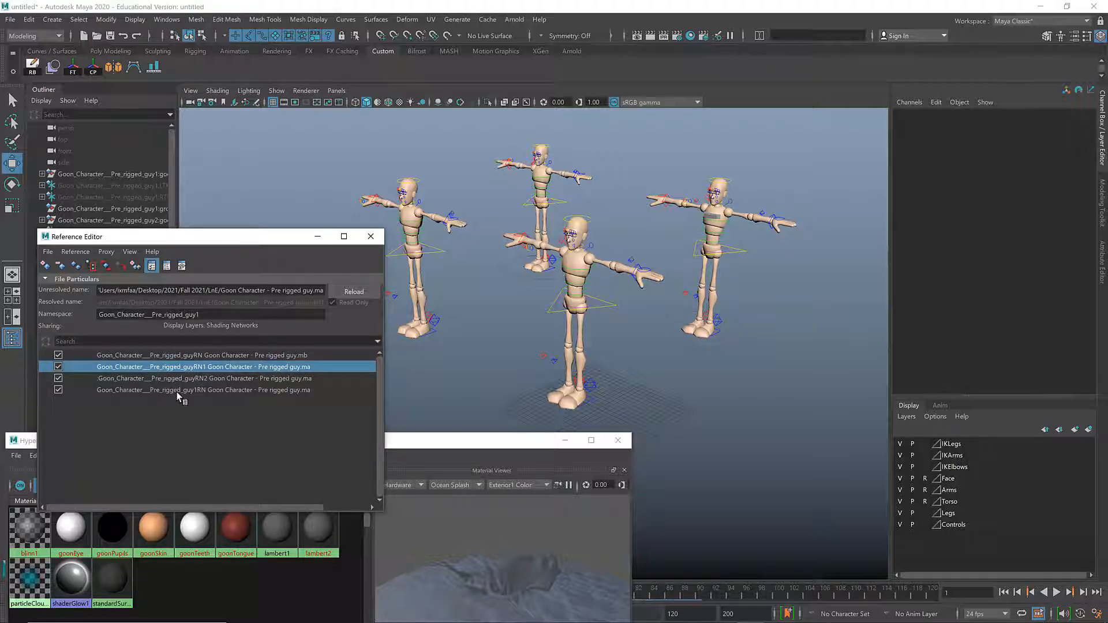
left_click(176, 390, "shift")
right_click(175, 384)
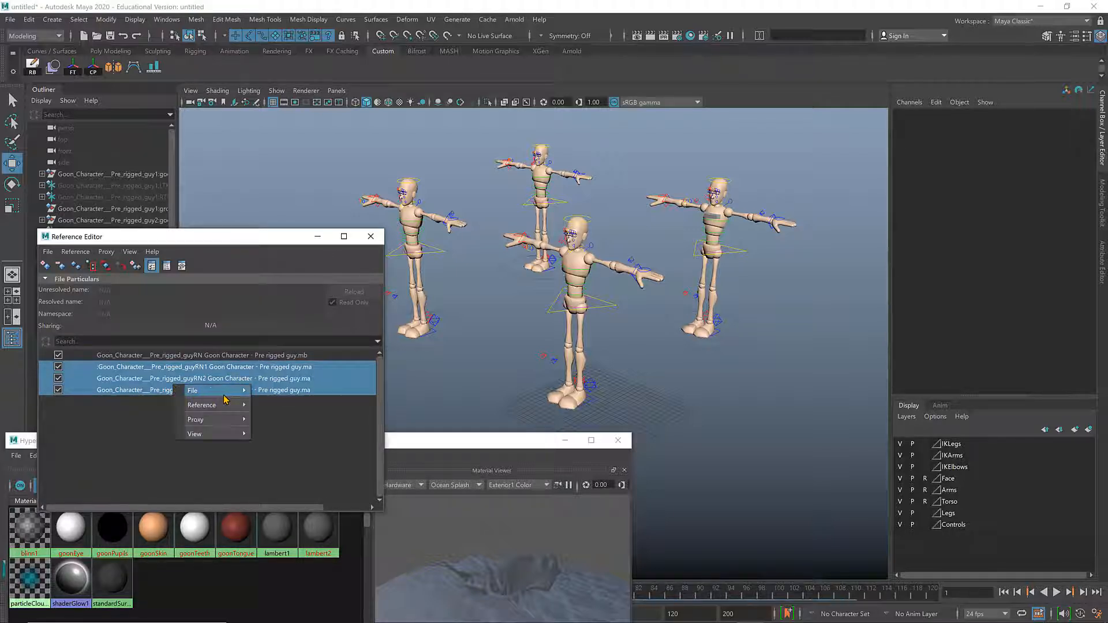
mouse_move(232, 410)
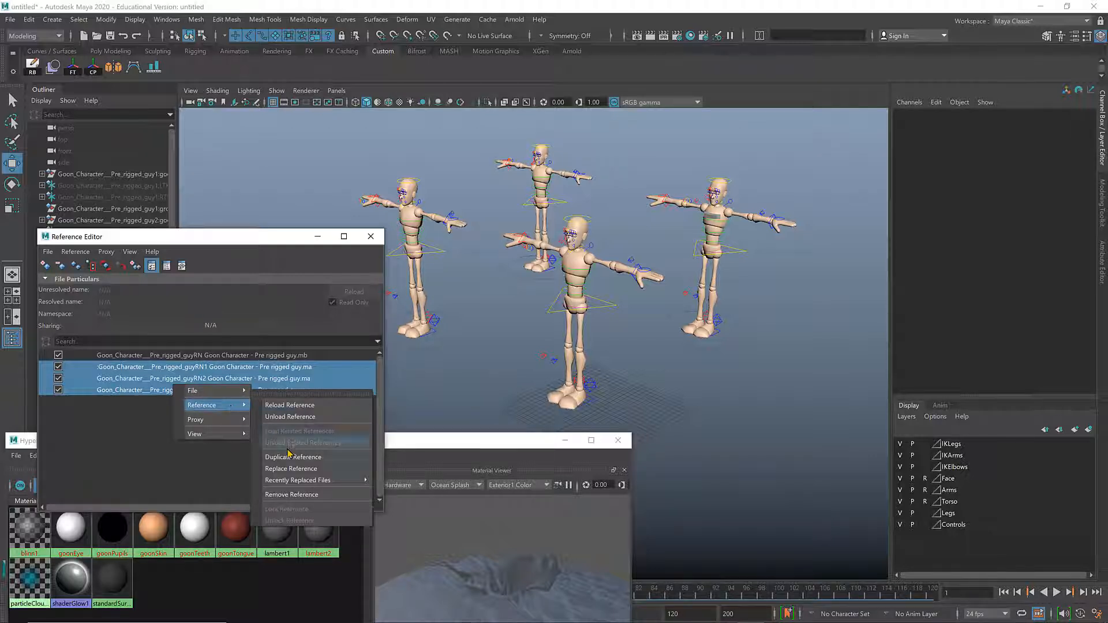
left_click(295, 469)
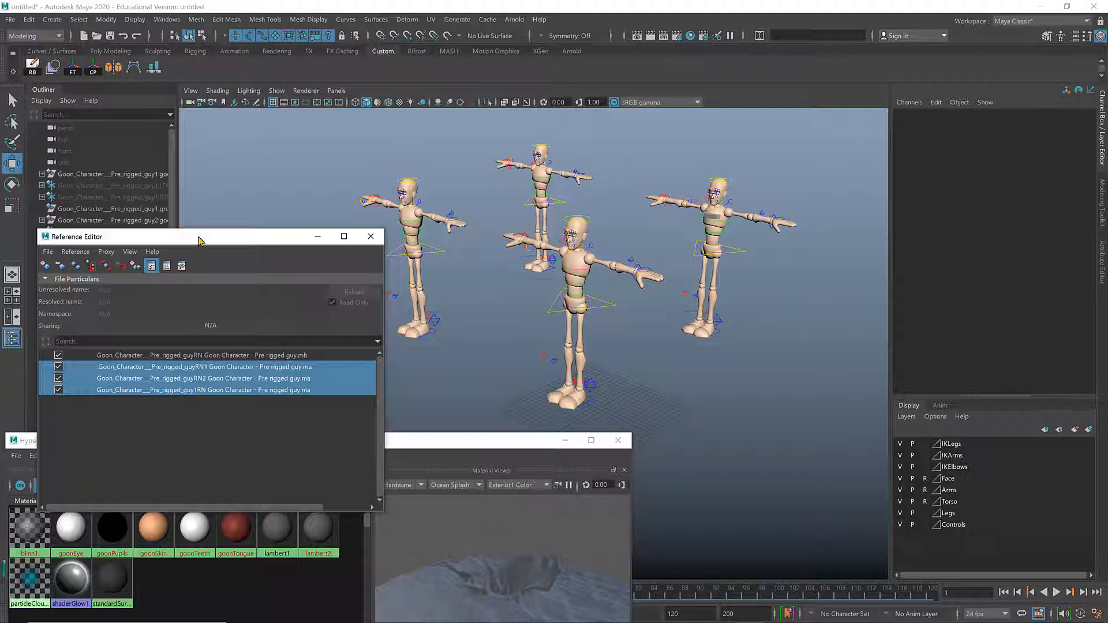
left_click_drag(199, 240, 200, 150)
left_click(185, 323)
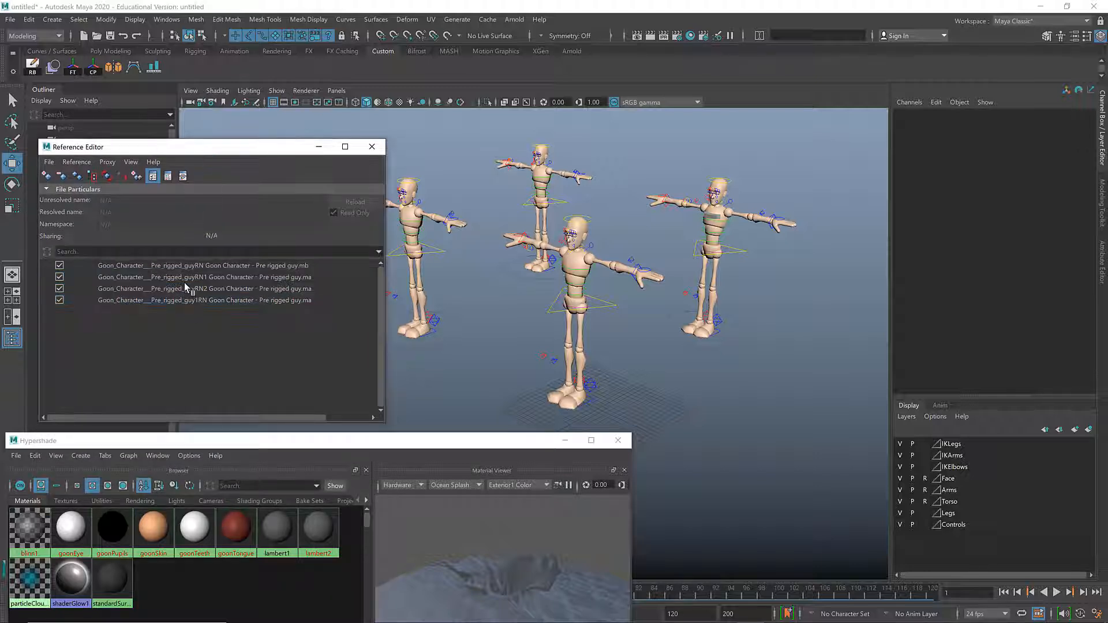
- Replace the second Goon character reference with the file Goon Character - Pre rigged guy.mb
left_click(186, 288)
left_click(176, 277)
right_click(169, 280)
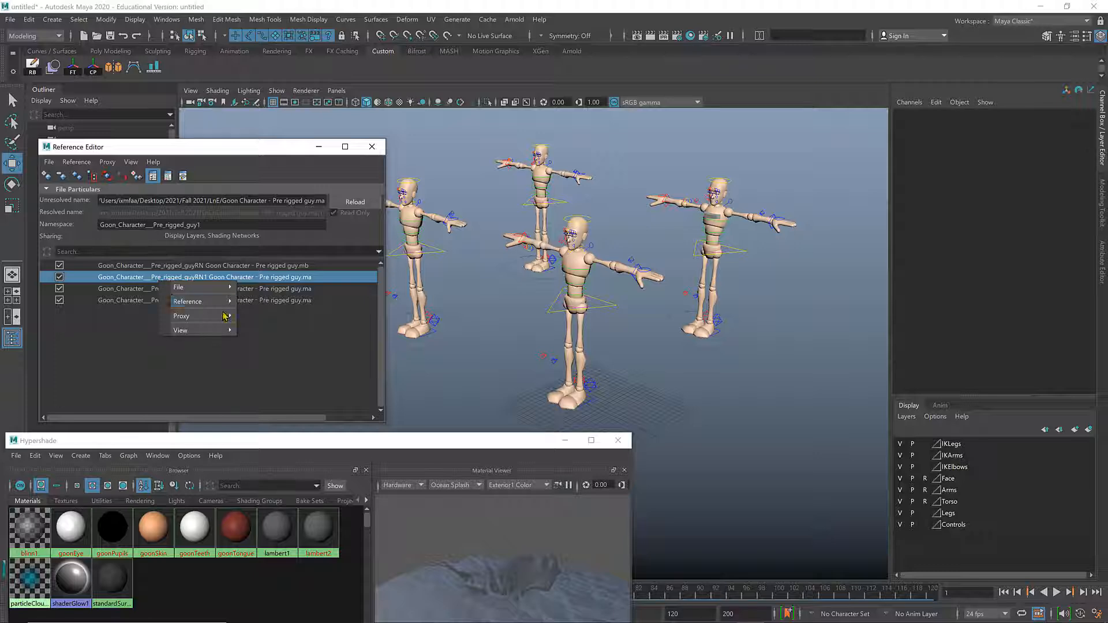
mouse_move(216, 301)
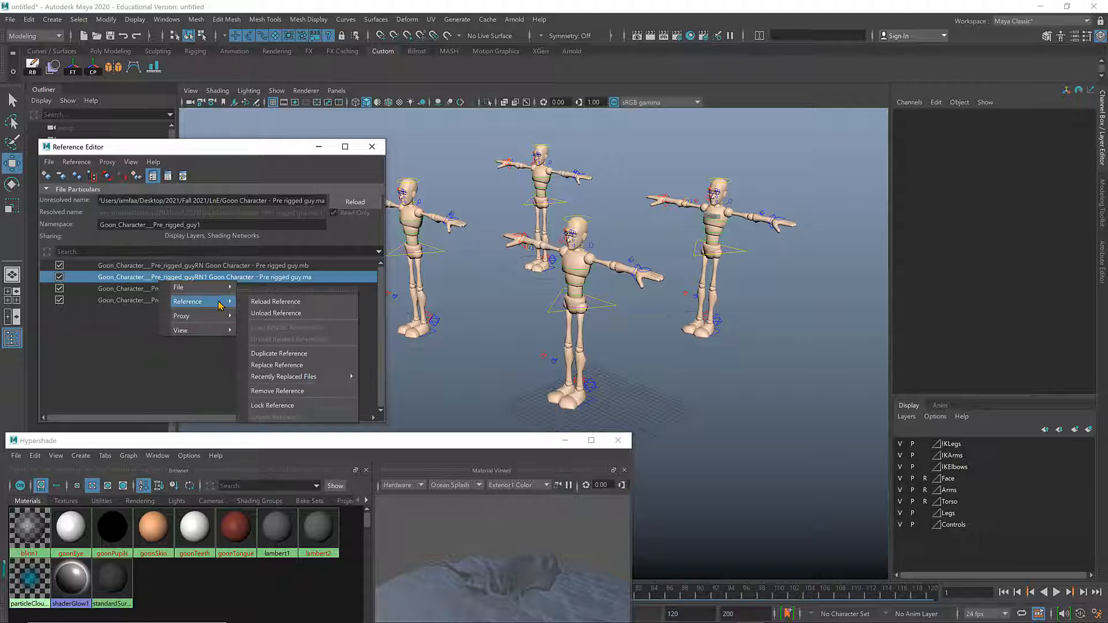
left_click(282, 366)
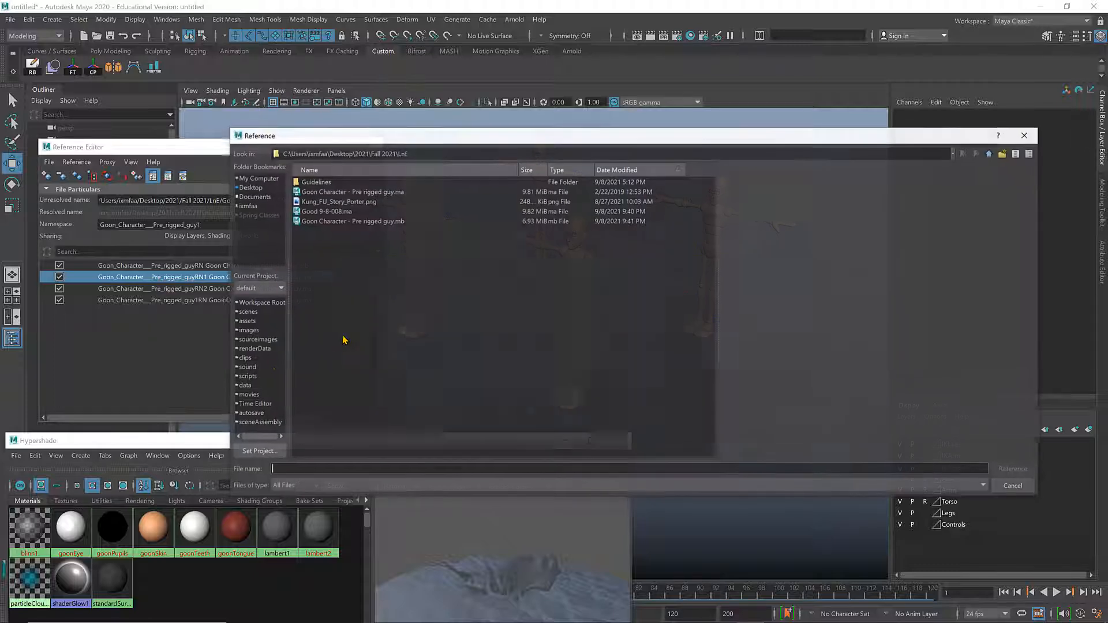
double_click(346, 221)
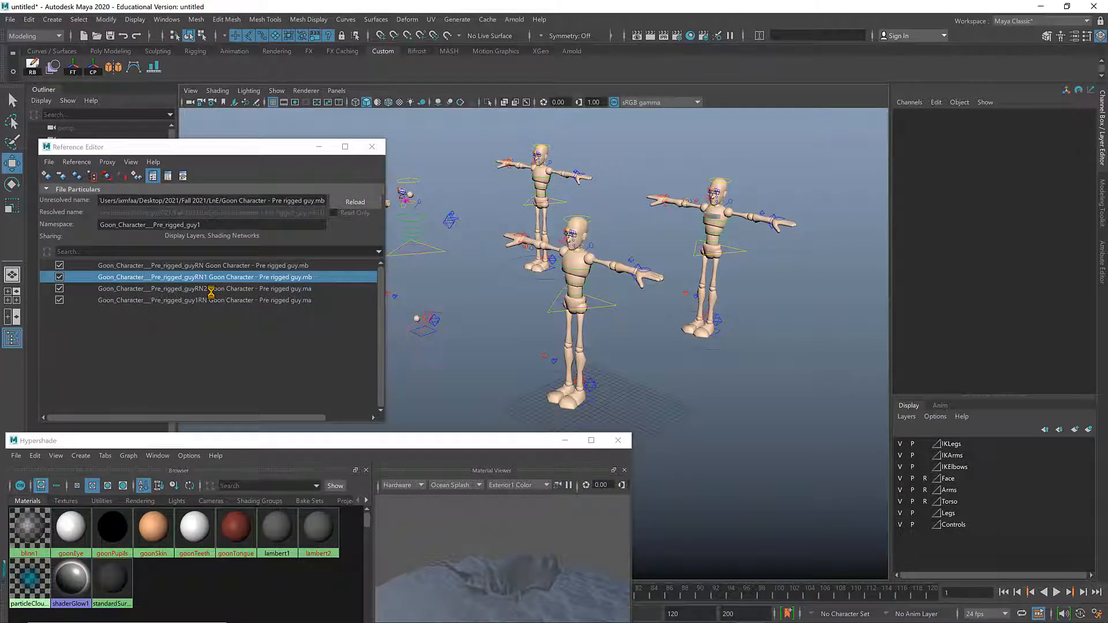
- Replace the third and fourth Goon character references with Goon Character - Pre rigged guy.mb as well and close the Reference Editor
double_click(210, 289)
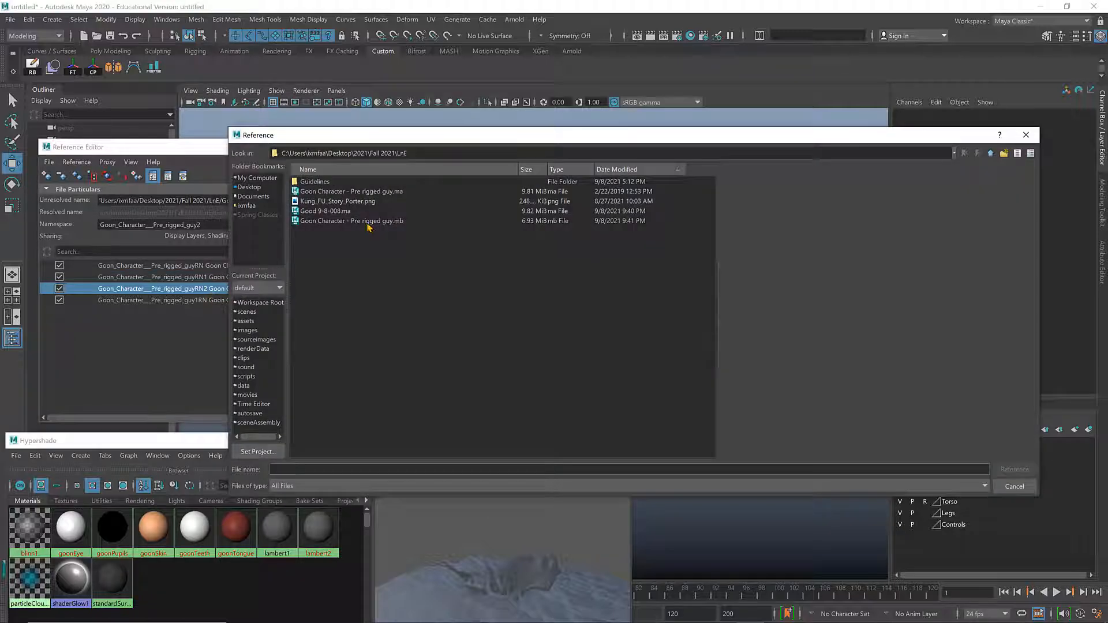
double_click(368, 222)
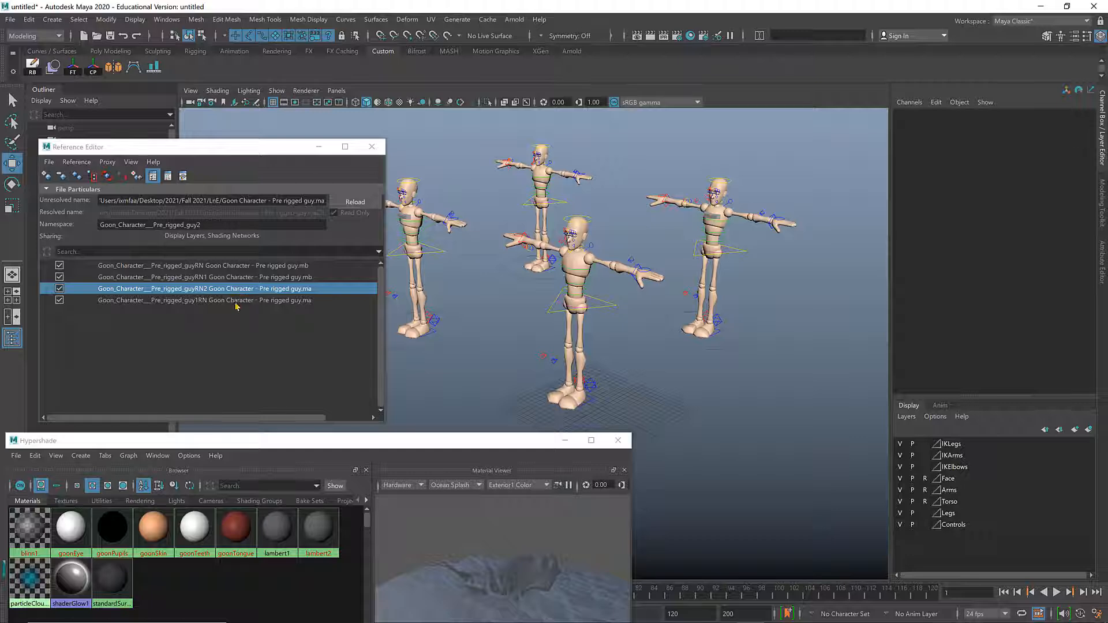
double_click(237, 301)
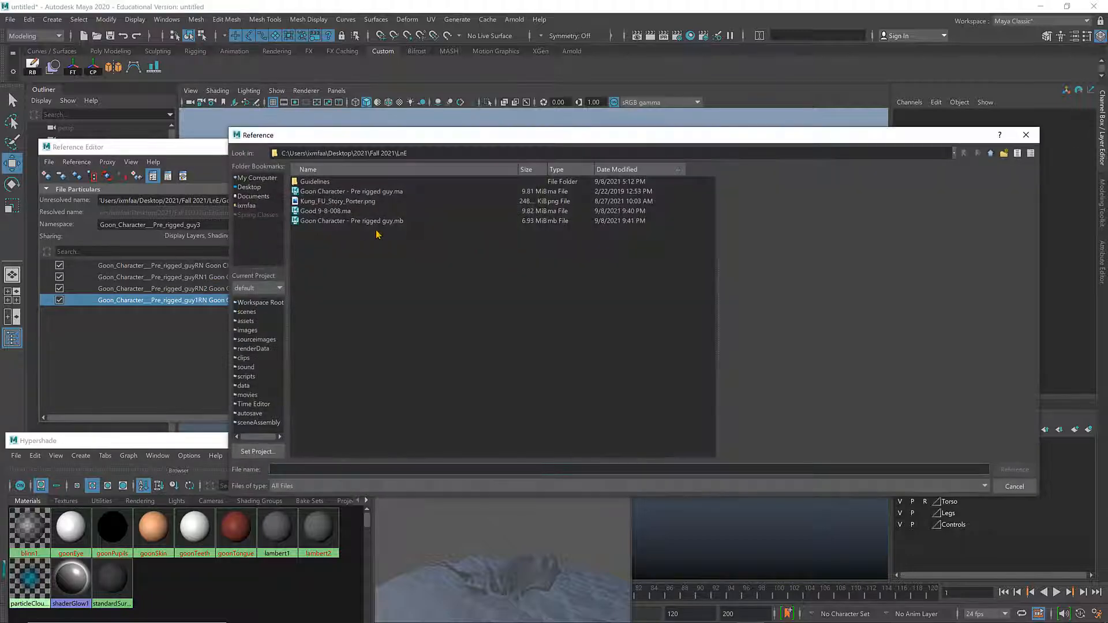
double_click(365, 222)
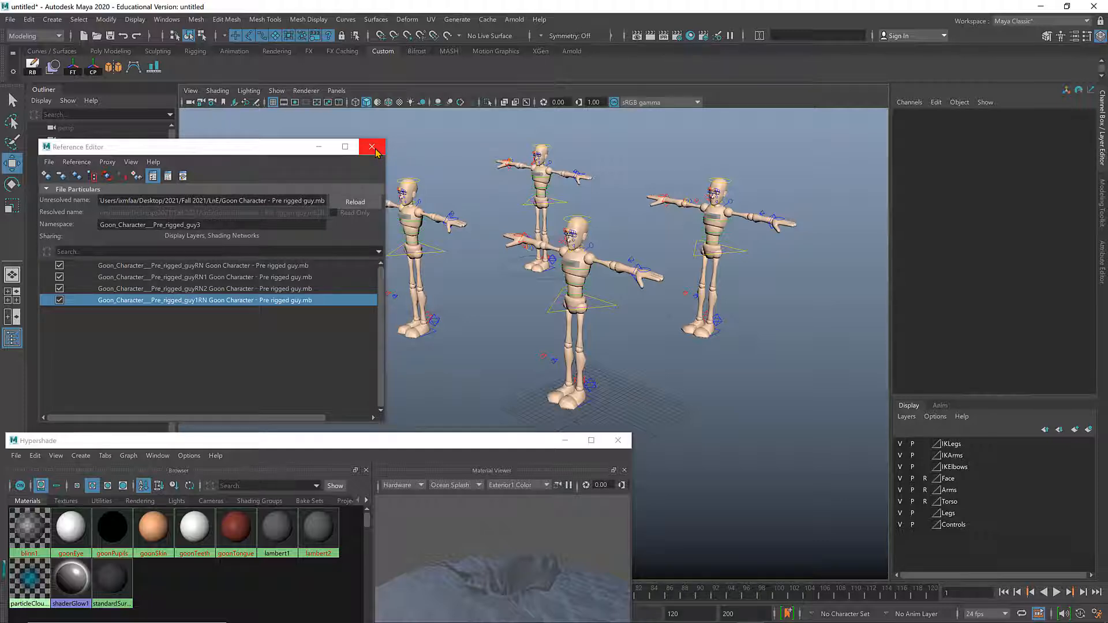
left_click(371, 147)
- Inspect the four referenced characters, compare them with the source rig in the Maya 2019 file, and return to the Maya 2020 scene
middle_click_drag(442, 173, 450, 199, "alt")
right_click_drag(589, 199, 768, 216, "alt")
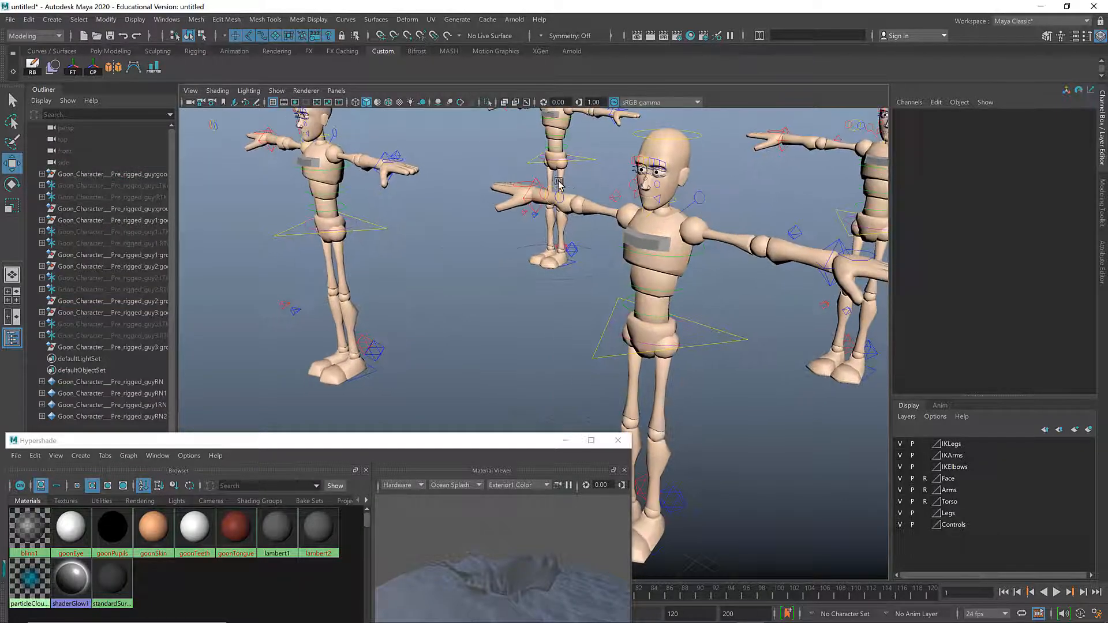
middle_click_drag(528, 176, 508, 245, "alt")
left_click_drag(503, 229, 477, 200, "alt")
right_click_drag(477, 200, 468, 175, "alt")
middle_click_drag(468, 175, 489, 155, "alt")
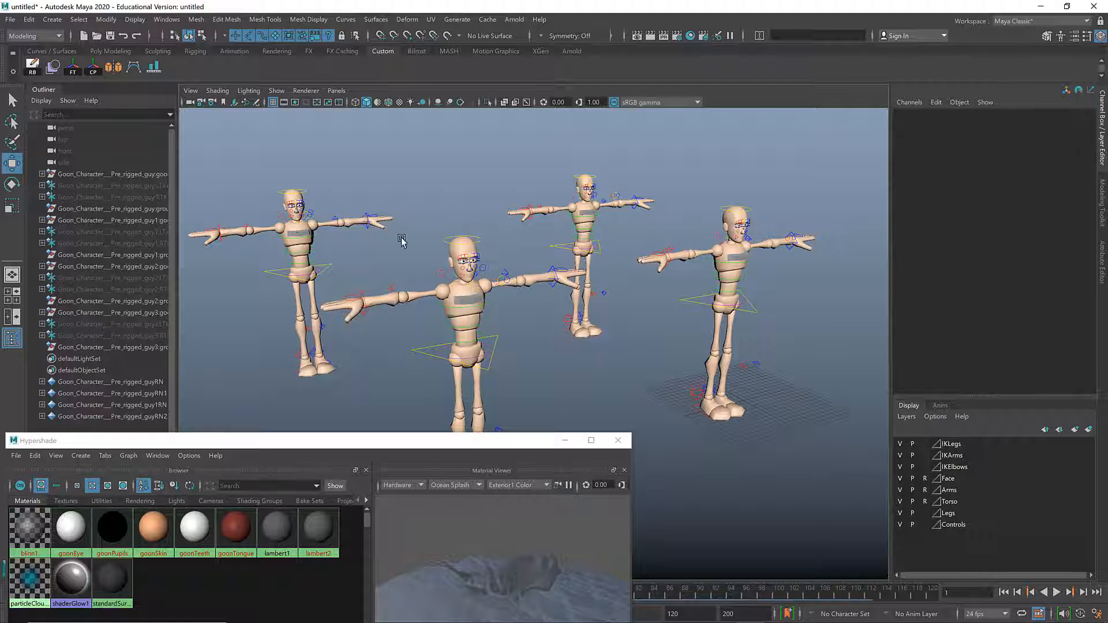
key("alt+Tab")
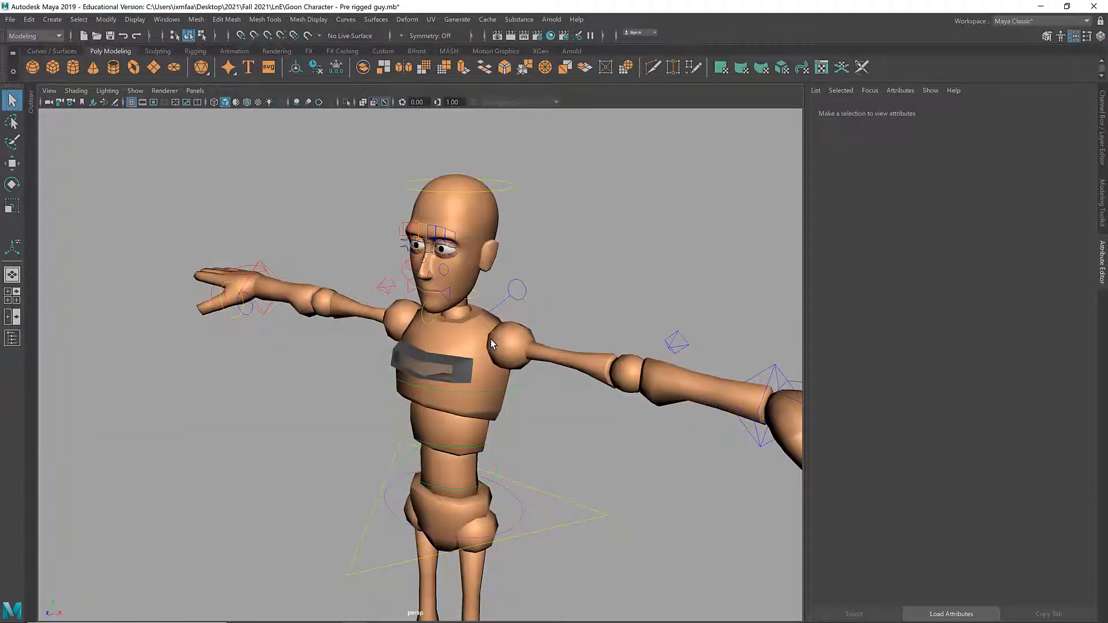
left_click_drag(493, 345, 497, 344, "alt")
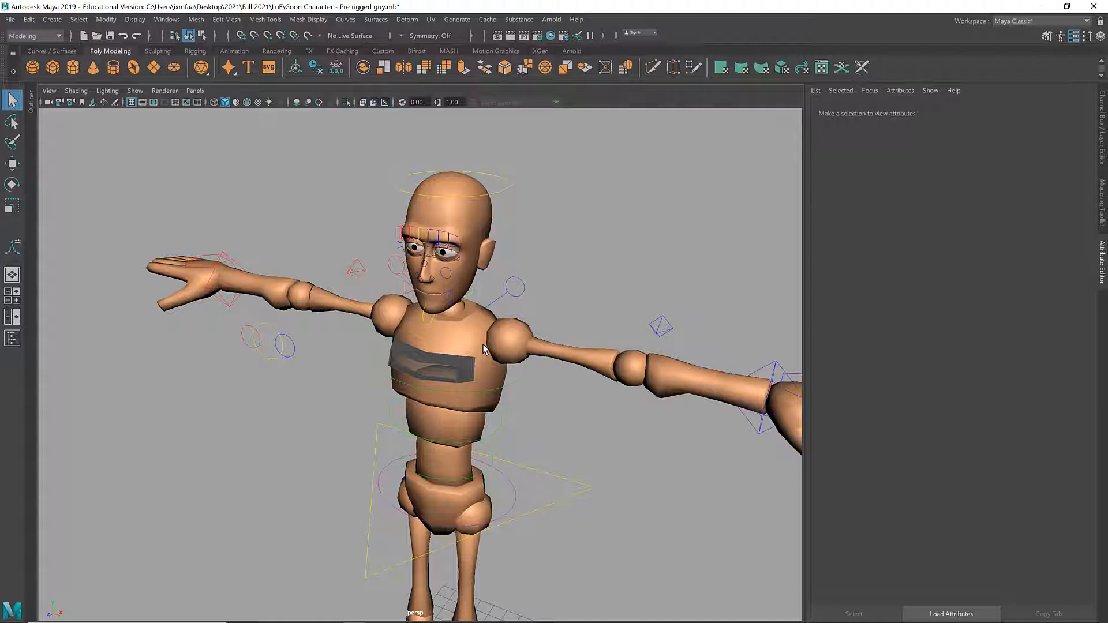
key("alt+Tab")
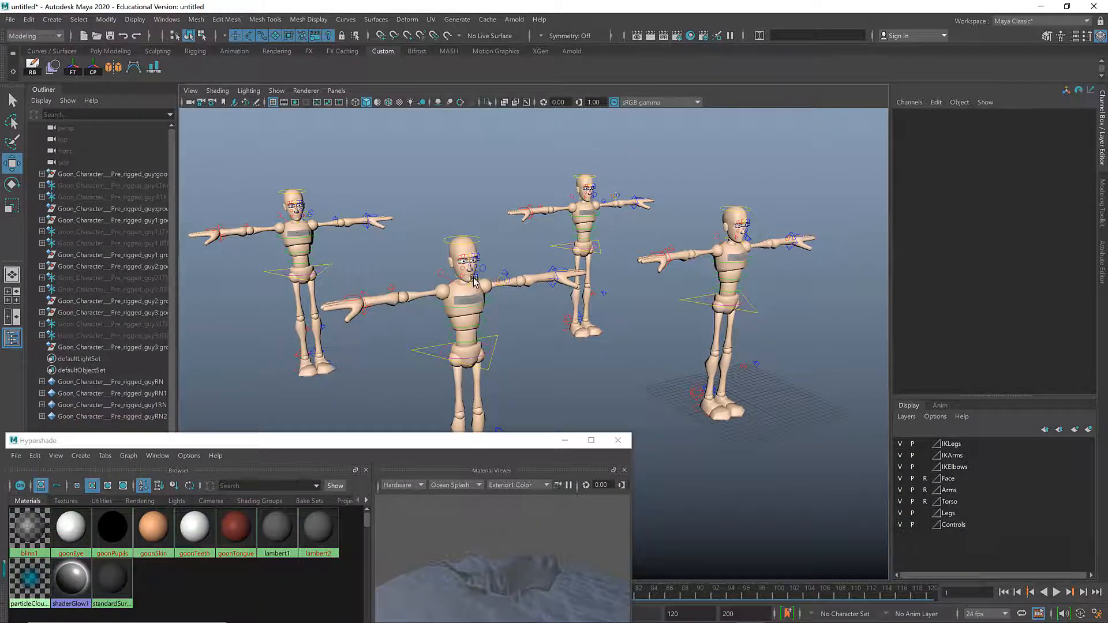
- Disable the viewport's sRGB gamma view transform while viewing the foreground character up close
scroll(479, 282, "up", 5)
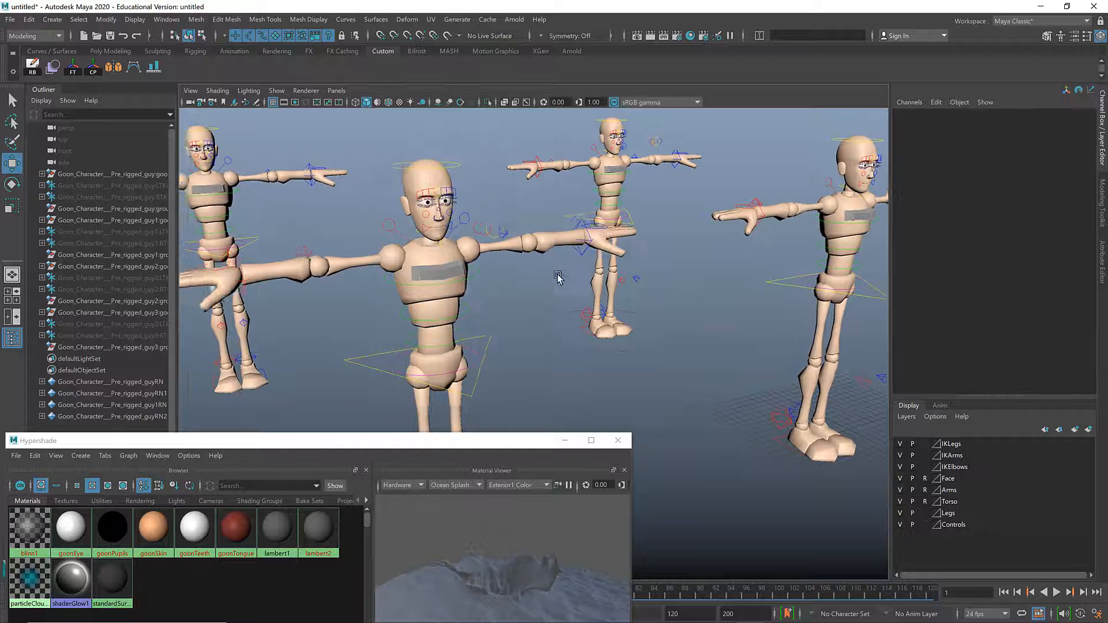
middle_click_drag(558, 278, 642, 326, "alt")
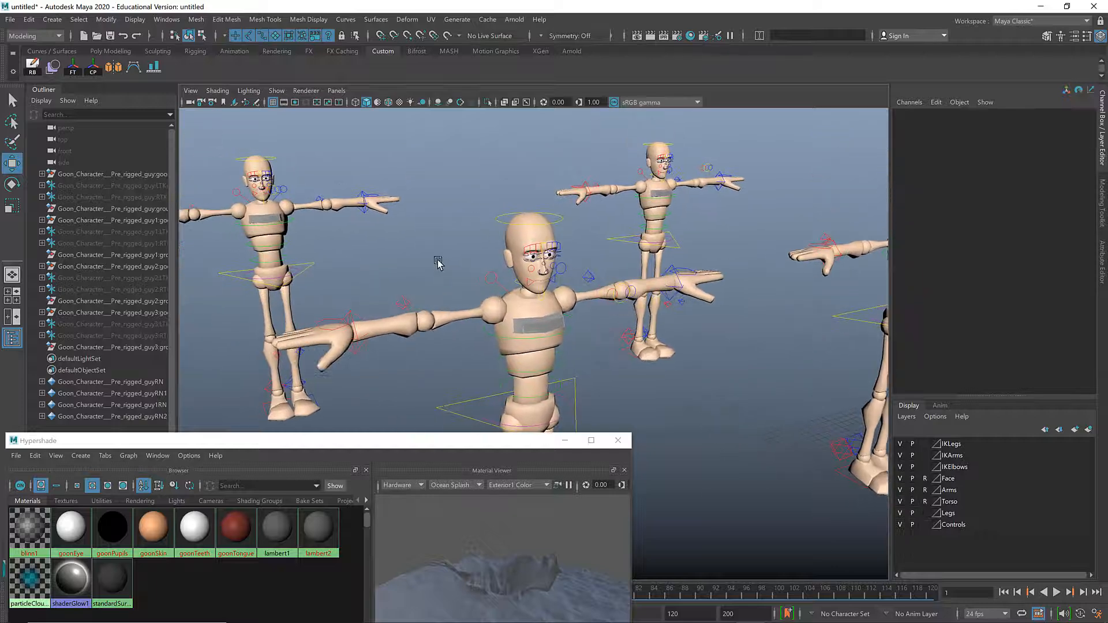
right_click_drag(438, 262, 570, 290, "alt")
left_click_drag(597, 282, 615, 240, "alt")
left_click(617, 103)
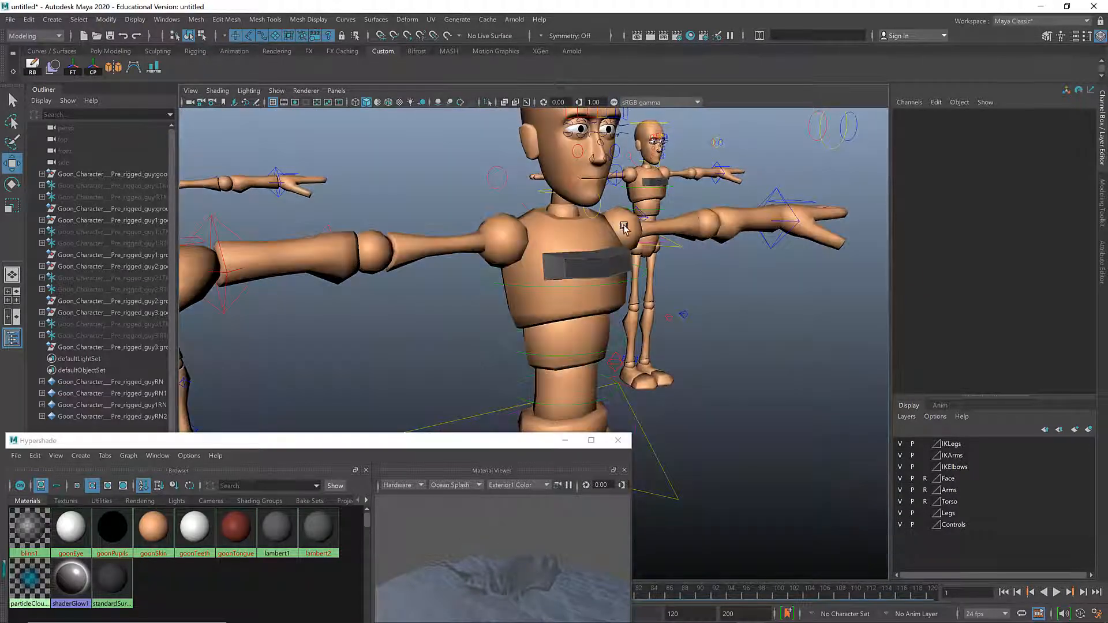
- Examine the skin colour and chest patch of all four referenced characters from several angles and distances
right_click_drag(625, 225, 461, 242, "alt")
left_click_drag(461, 242, 417, 238, "alt")
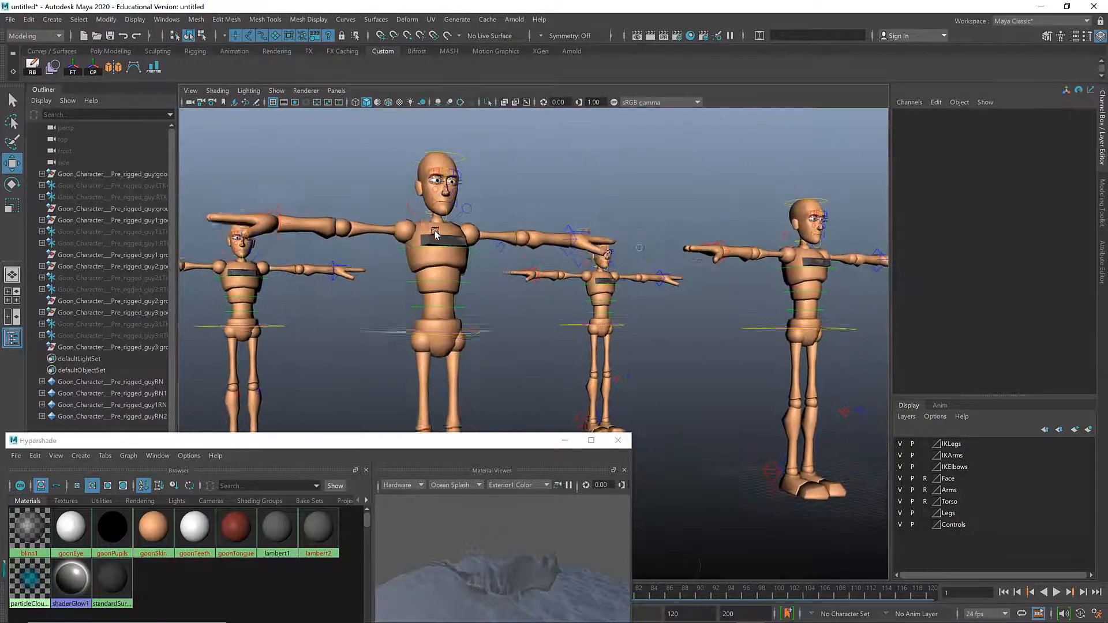
right_click_drag(417, 238, 492, 222, "alt")
middle_click_drag(493, 222, 628, 310, "alt")
left_click_drag(627, 311, 429, 287, "alt")
right_click_drag(428, 287, 396, 278, "alt")
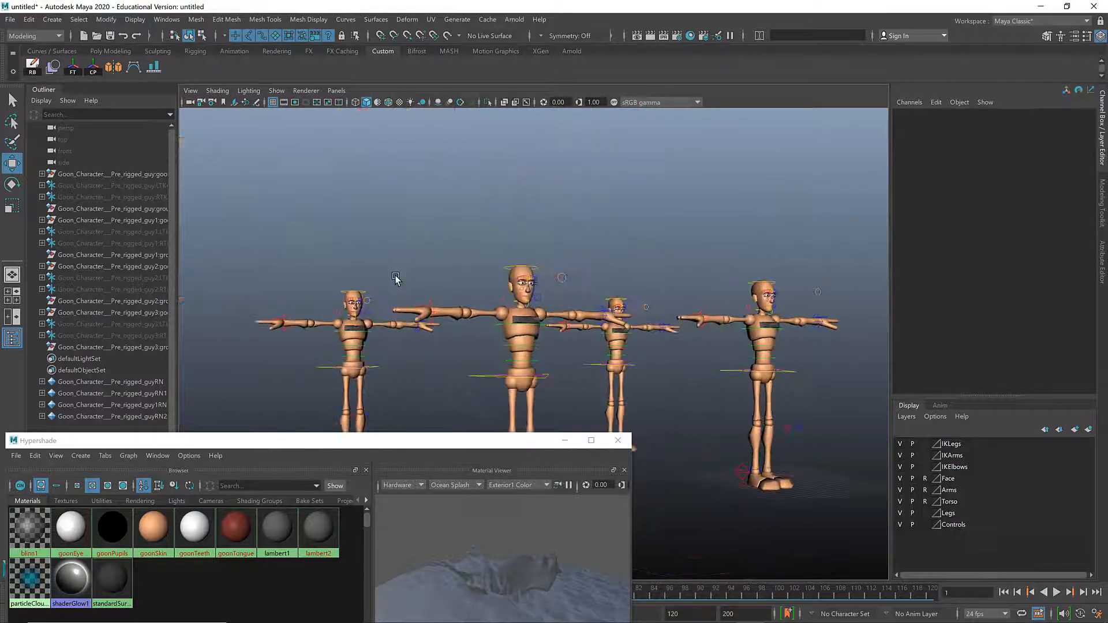
middle_click_drag(396, 278, 367, 216, "alt")
left_click_drag(387, 217, 374, 218, "alt")
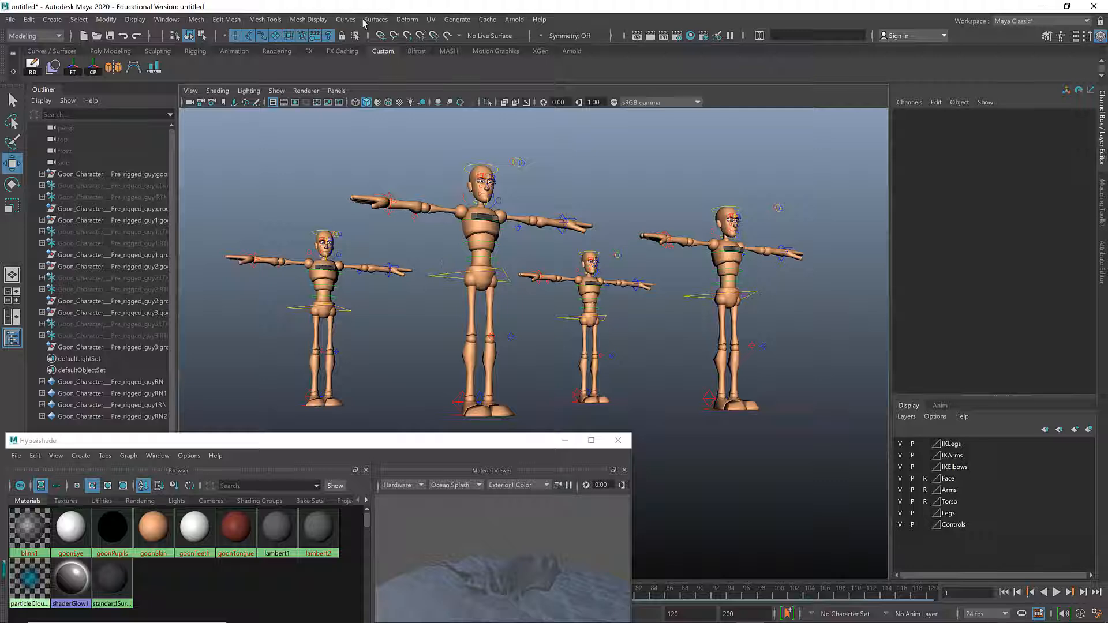
mouse_move(497, 249)
left_mouse_down("alt")
mouse_move(510, 260)
mouse_move(493, 265)
left_mouse_up("alt")
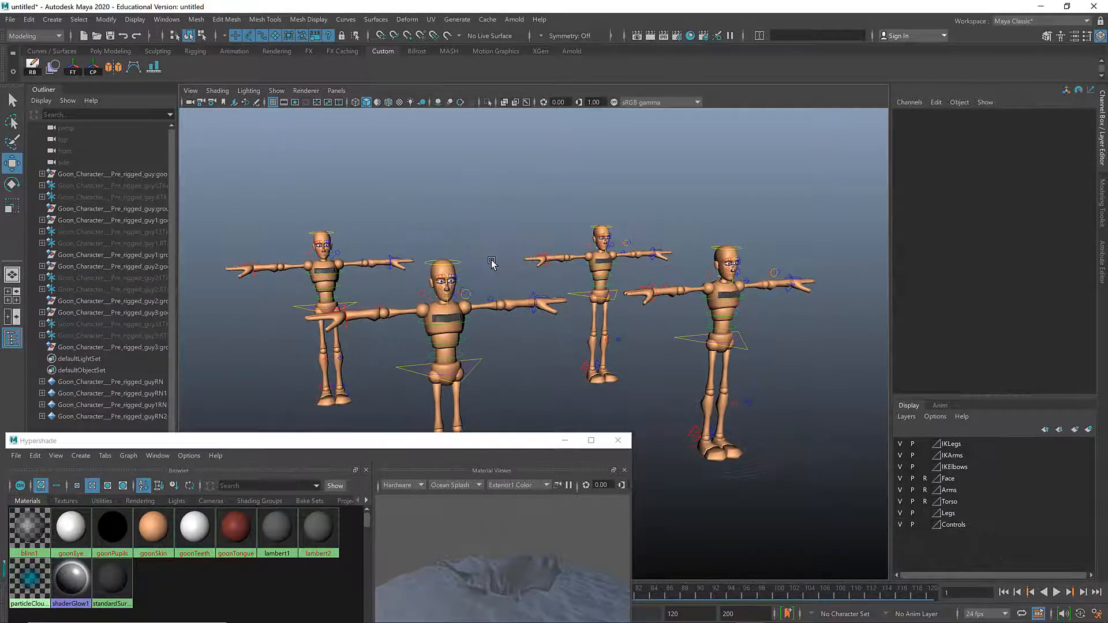
right_click_drag(494, 261, 408, 234, "alt")
middle_click_drag(408, 234, 383, 155, "alt")
left_click_drag(383, 155, 406, 190, "alt")
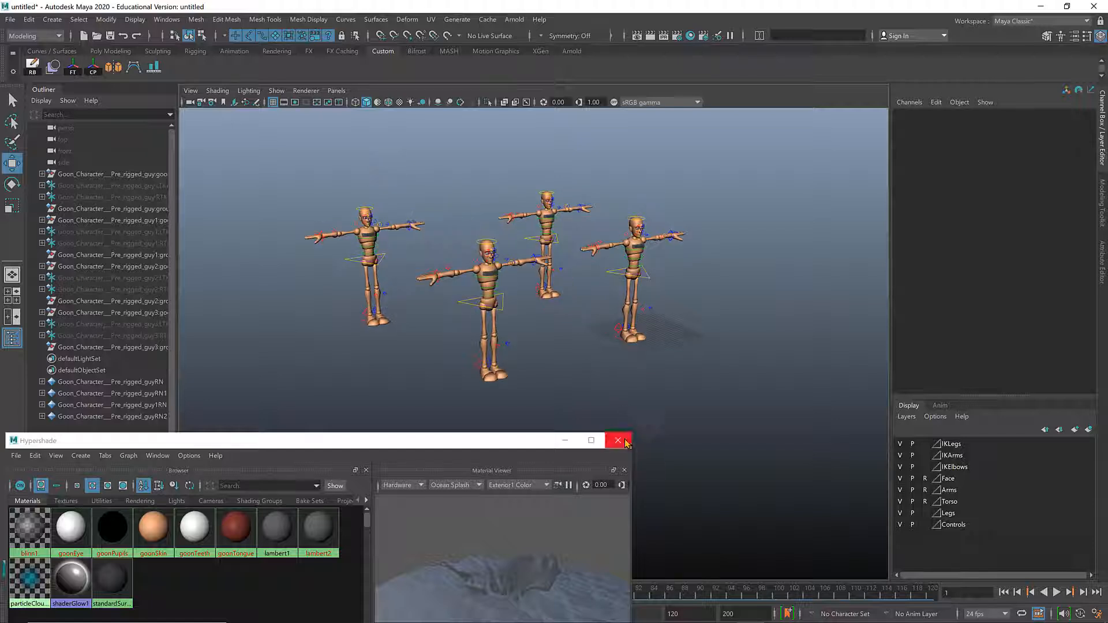
- Close the Hypershade and look over the four characters in the uncovered perspective view
left_click(618, 440)
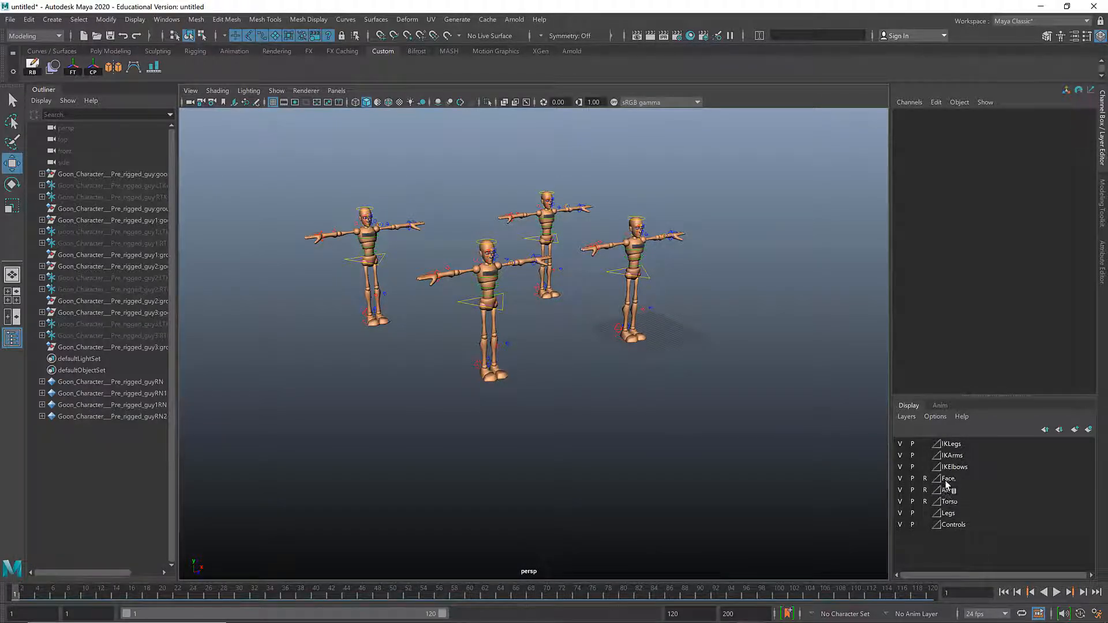
left_click_drag(947, 485, 948, 454)
left_click_drag(516, 375, 466, 417, "alt")
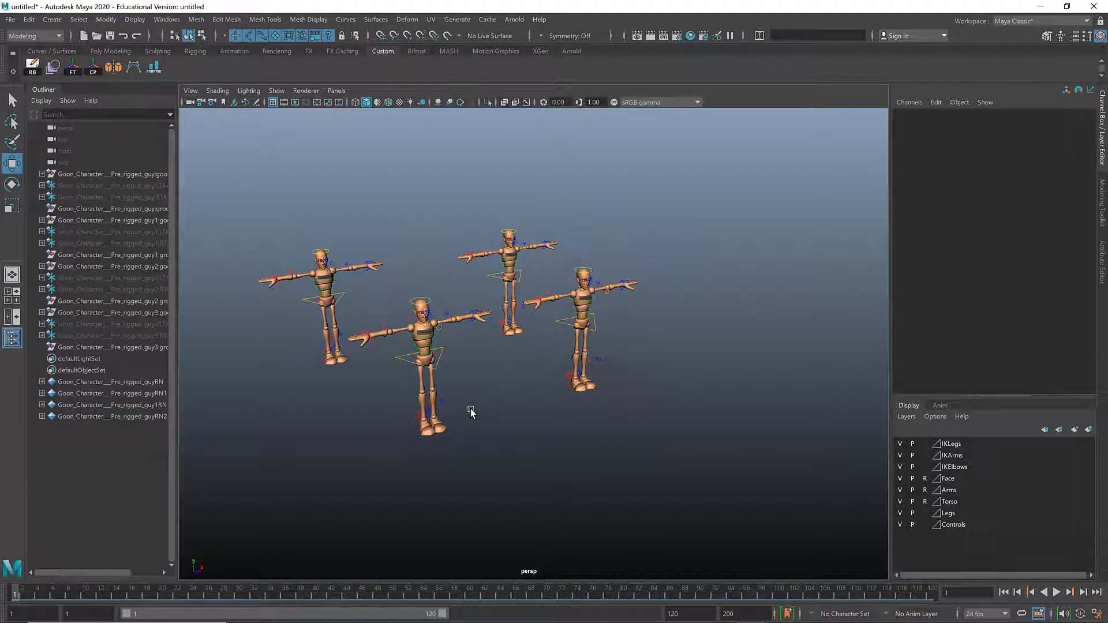
right_click_drag(471, 412, 602, 401, "alt")
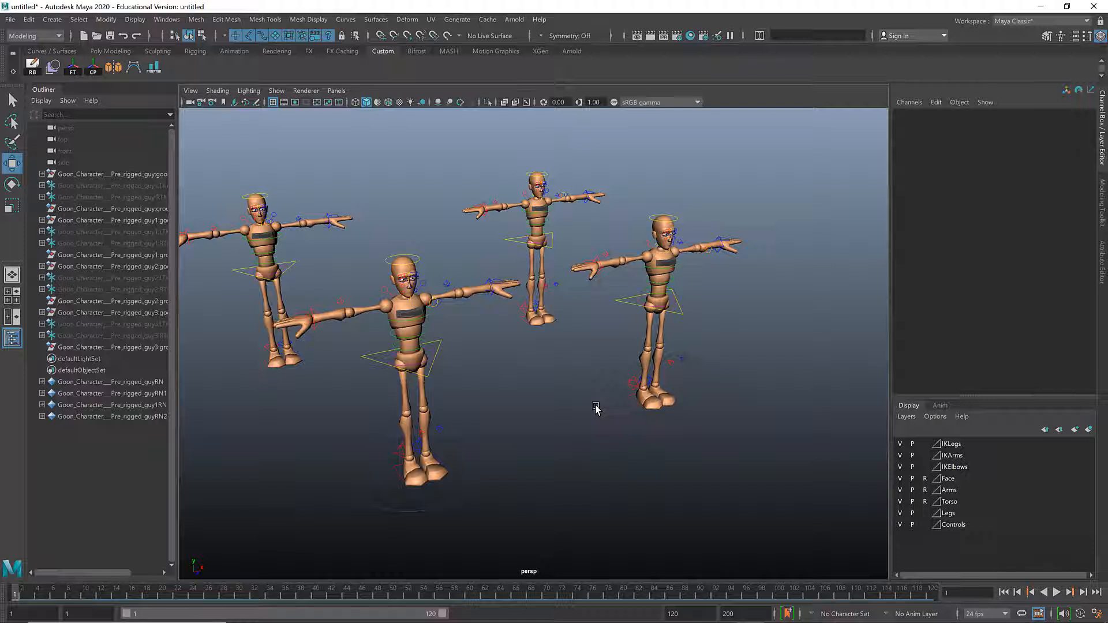
left_click_drag(553, 420, 570, 424, "alt")
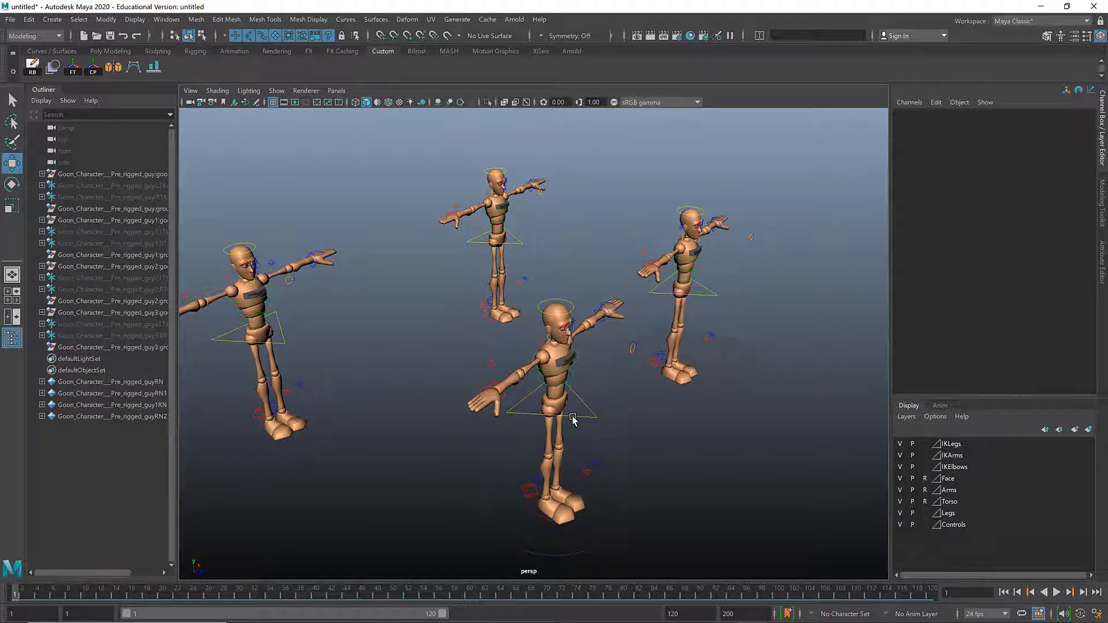
left_click_drag(573, 420, 580, 413, "alt")
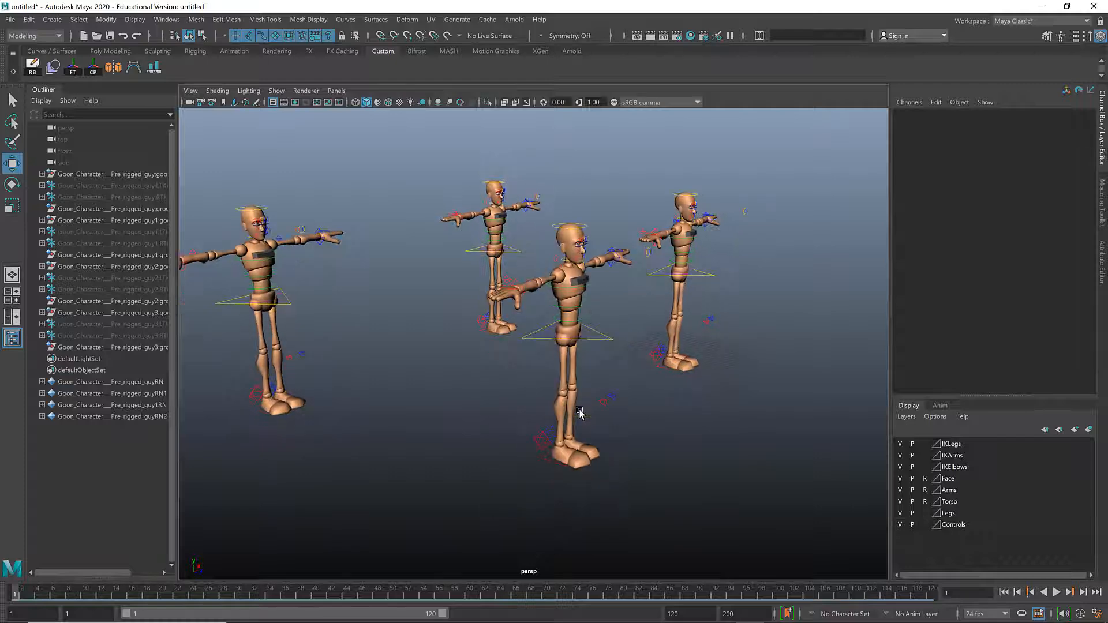
- Set a keyframe at frame 1 on the foreground character's Root_CTRL
left_click(631, 474)
left_click_drag(635, 446, 276, 524, "alt")
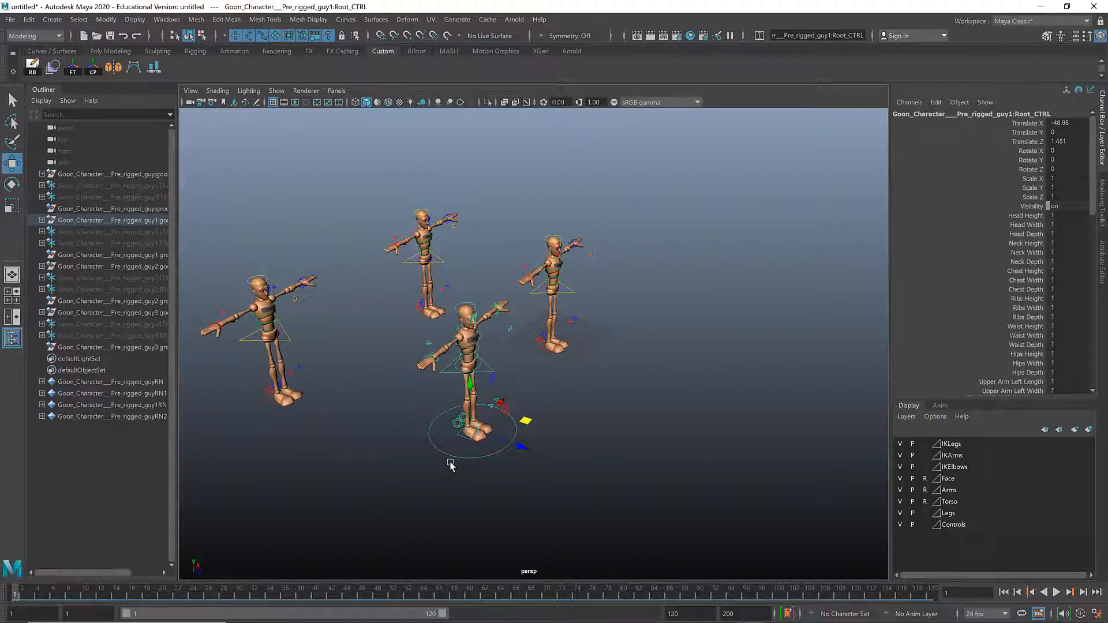
left_click(480, 483)
left_click(480, 455)
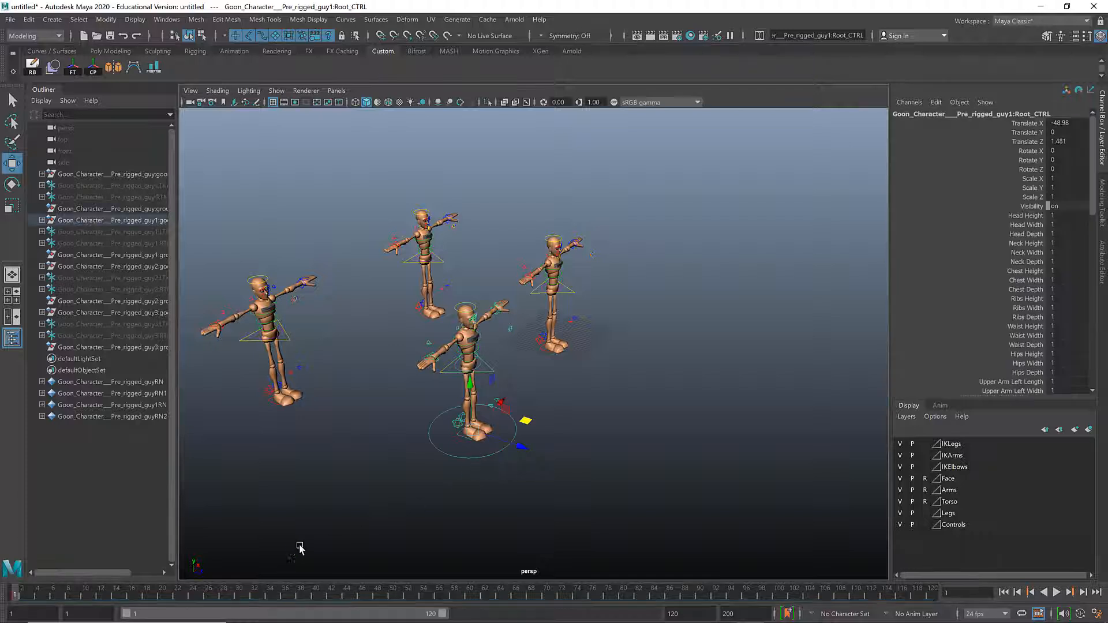
key("s")
- At frame 69, move the same root control forward to a Translate Z of about 59.4 and set a keyframe
left_click_drag(34, 593, 539, 594)
left_click_drag(522, 448, 831, 482)
left_click_drag(559, 433, 484, 414, "alt")
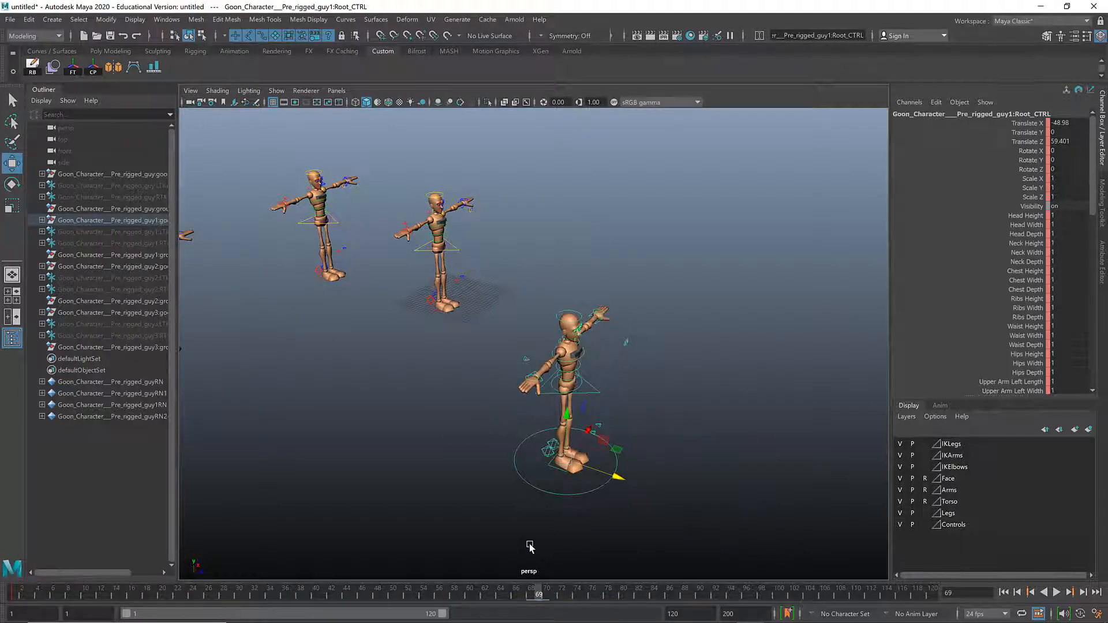
key("s")
- Play back the root animation, return to frame 1, and examine the animated character's head and body up close
key("alt+v")
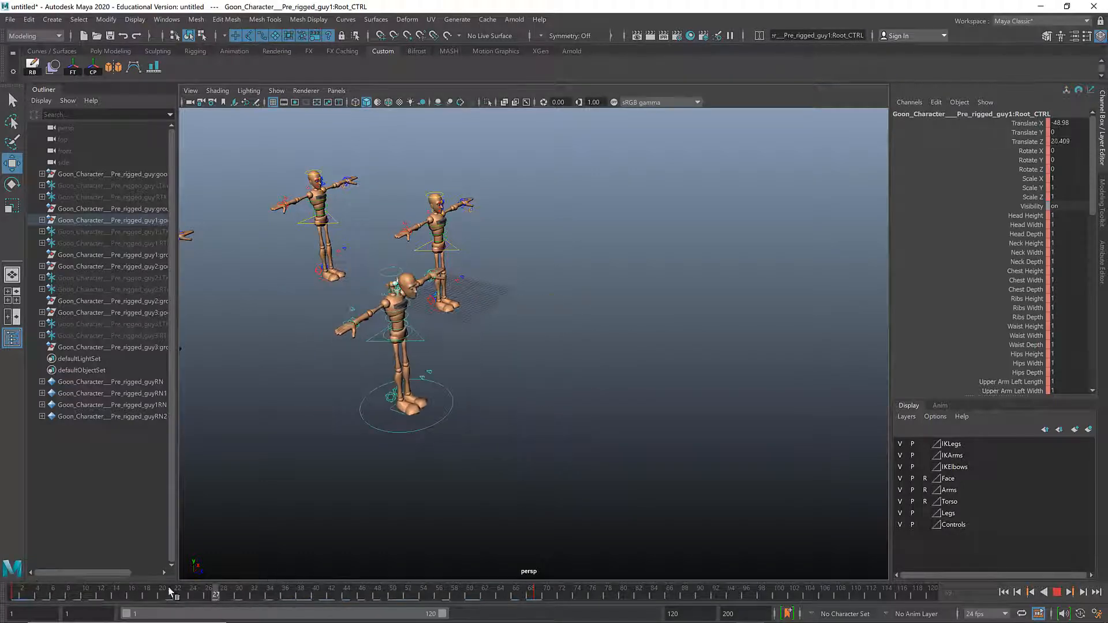
left_click_drag(1, 592, 1, 593)
middle_click_drag(449, 379, 577, 441, "alt")
right_click_drag(577, 441, 646, 410, "alt")
middle_click_drag(646, 410, 705, 413, "alt")
right_click_drag(705, 414, 700, 399, "alt")
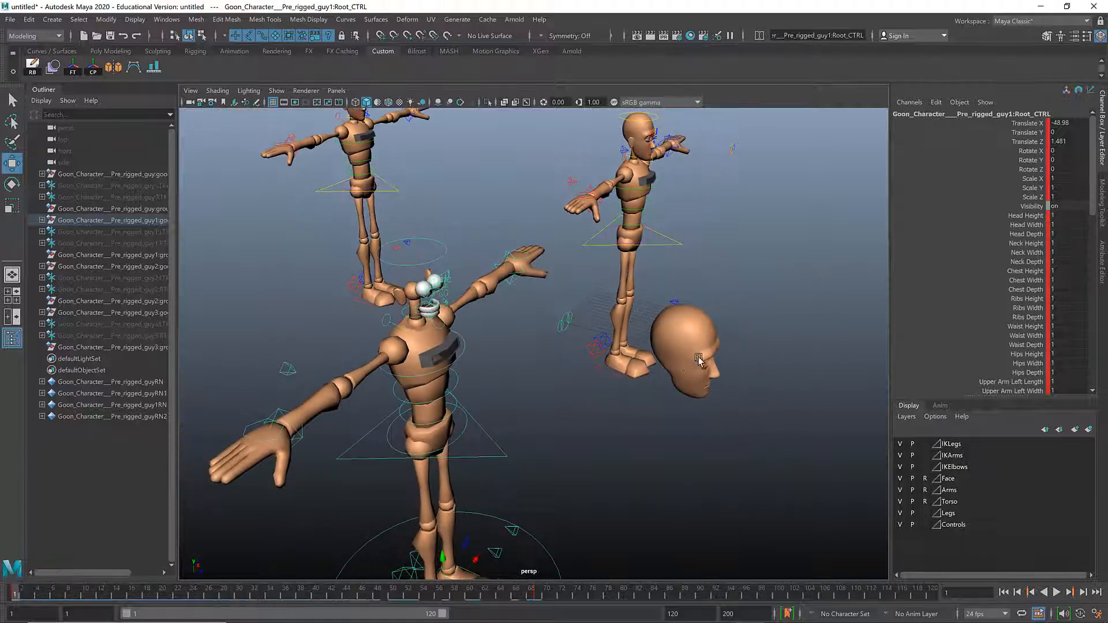
right_click_drag(611, 433, 558, 439, "alt")
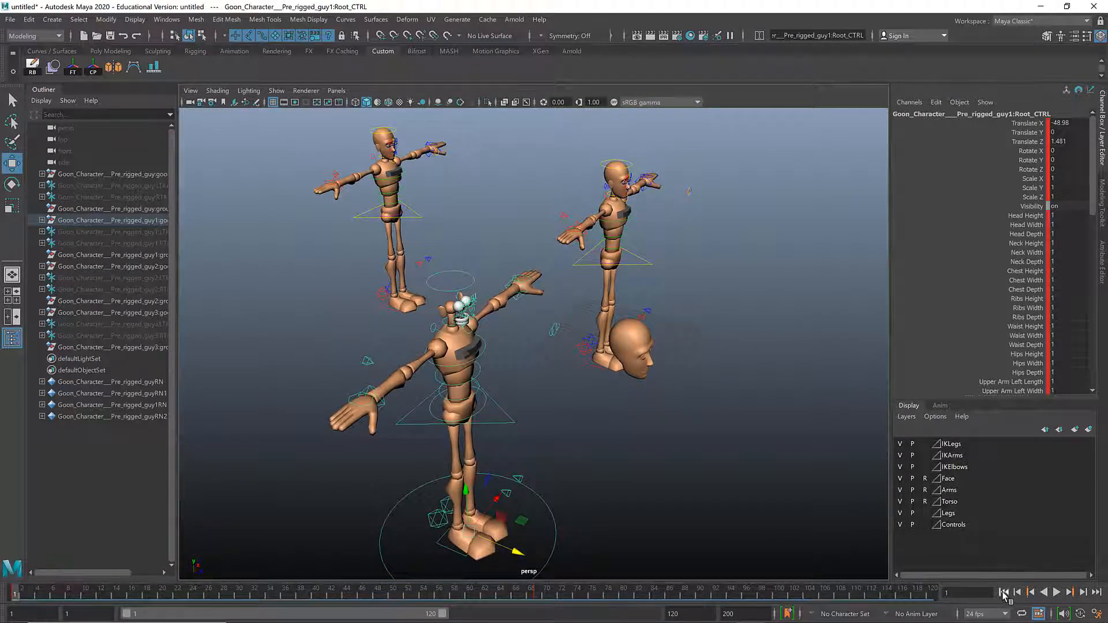
- Replay the animation from the first frame, stop at frame 55, and view the moving character together with the others
left_click(1057, 592)
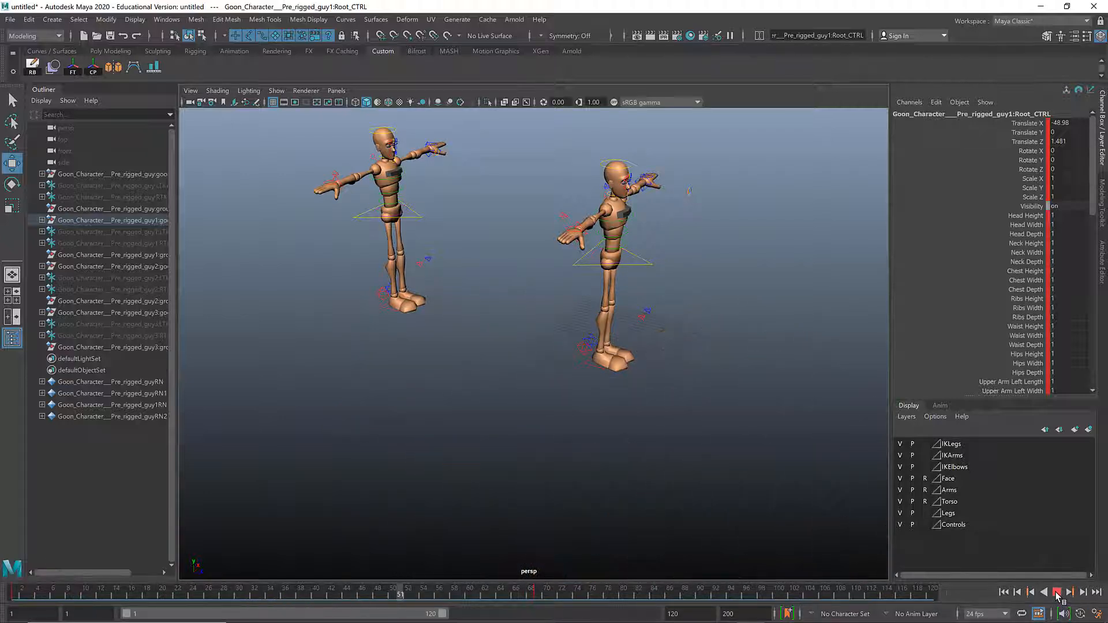
left_click_drag(595, 444, 554, 453, "alt")
left_click(1004, 592)
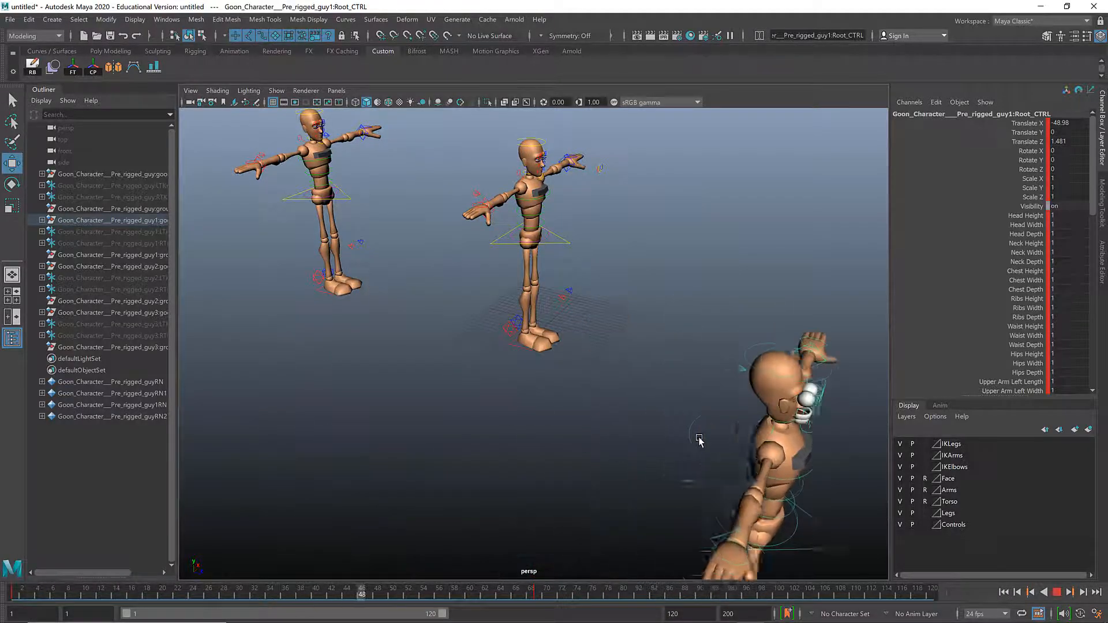
key("alt+v")
right_click_drag(606, 409, 436, 428, "alt")
left_click_drag(436, 428, 504, 435, "alt")
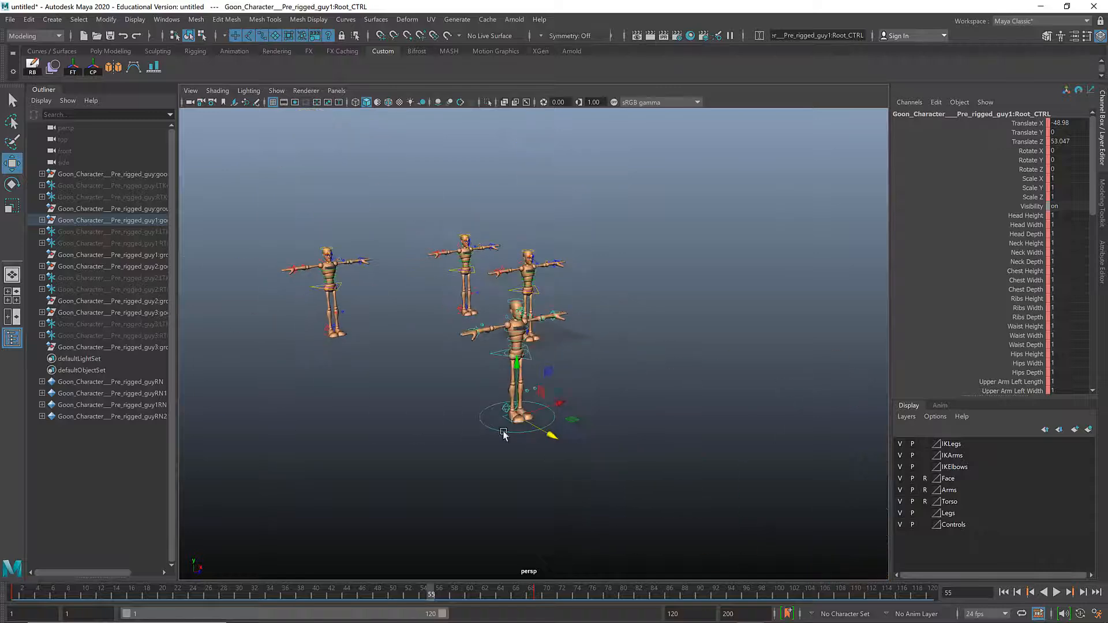
- Replay and scrub the foreground character's root animation up to about frame 69, viewing it alongside the other referenced characters
right_click_drag(504, 435, 576, 433, "alt")
middle_click_drag(576, 433, 647, 478, "alt")
left_click(273, 591)
key("alt+v")
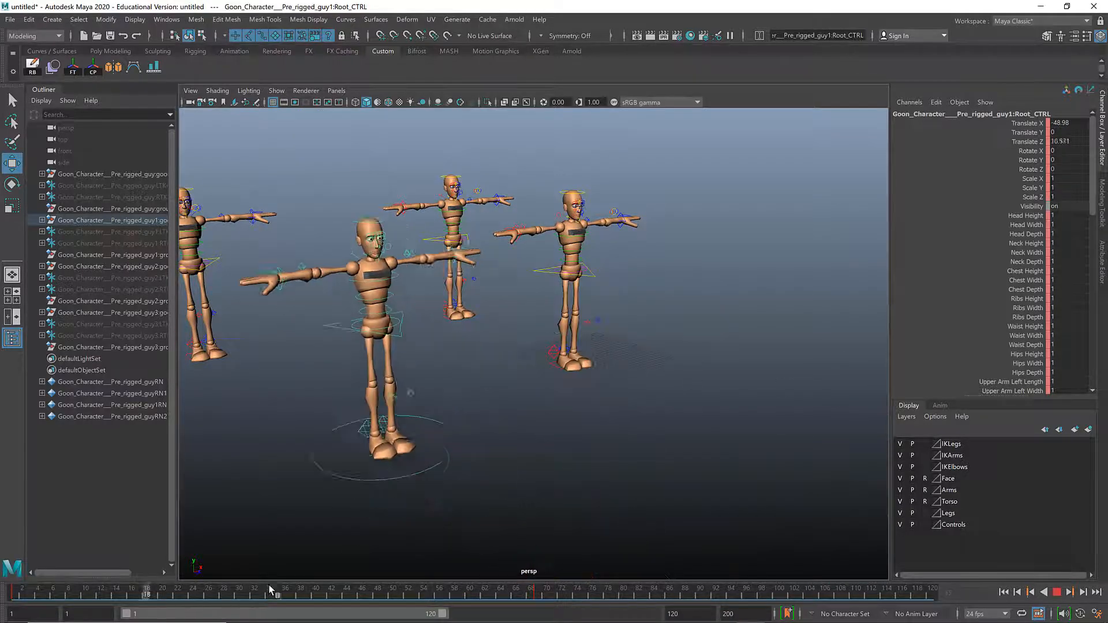
left_click_drag(269, 589, 500, 594)
left_click_drag(318, 482, 331, 487, "alt")
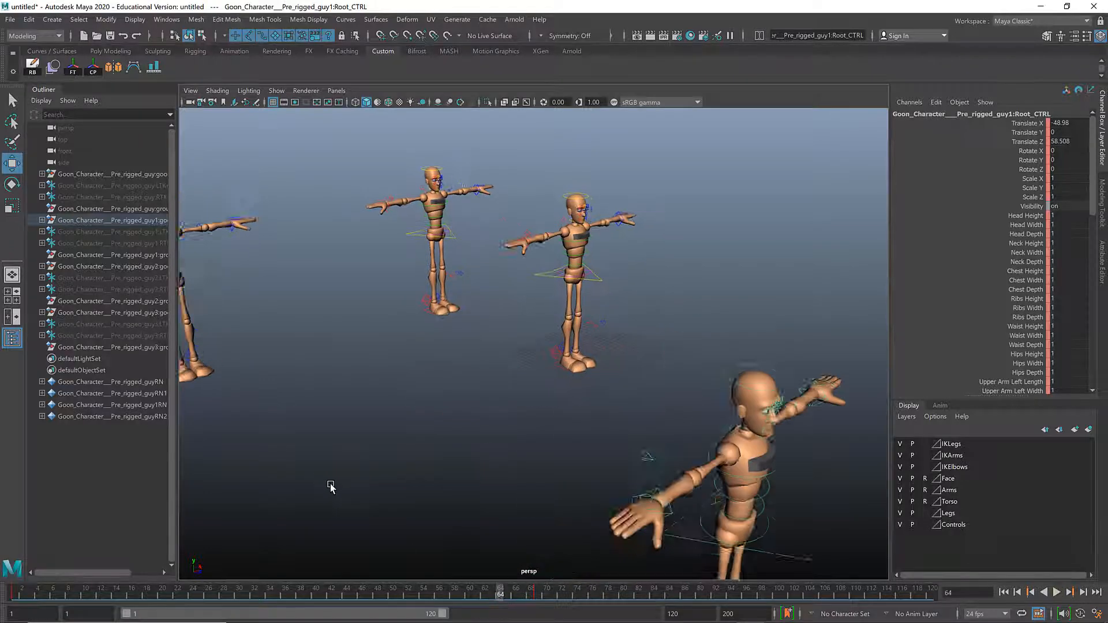
right_click_drag(330, 487, 228, 451, "alt")
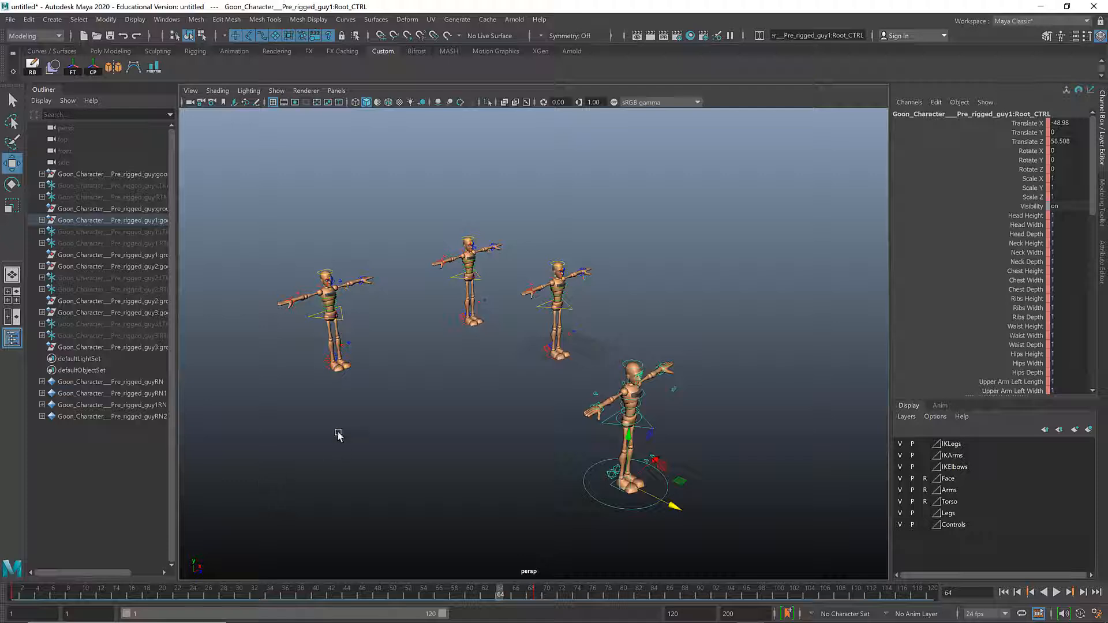
left_click(53, 593)
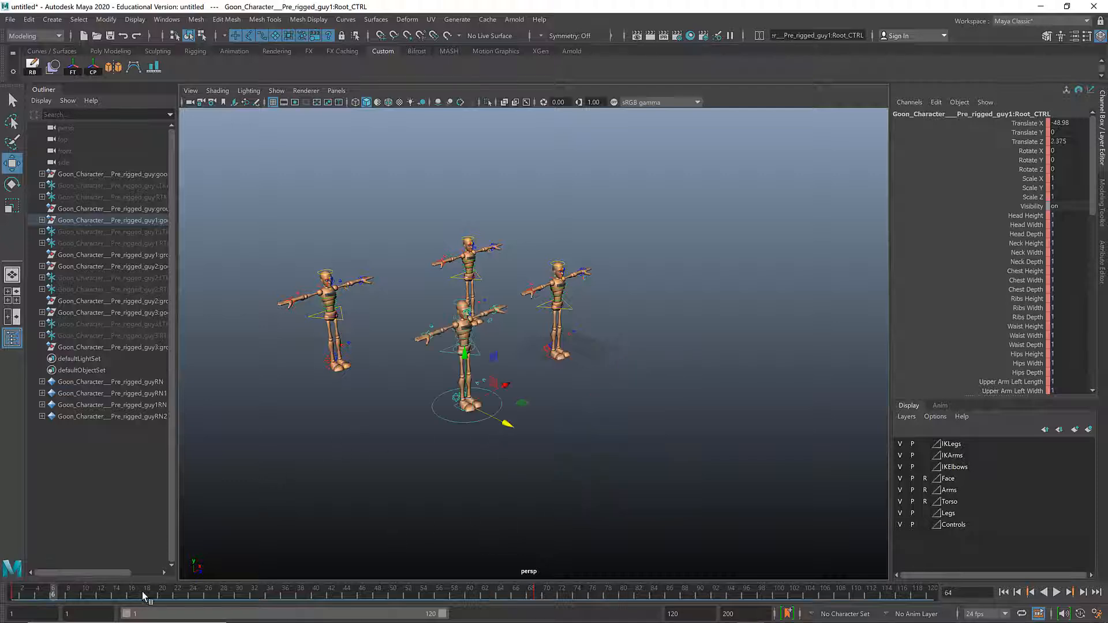
key("alt+v")
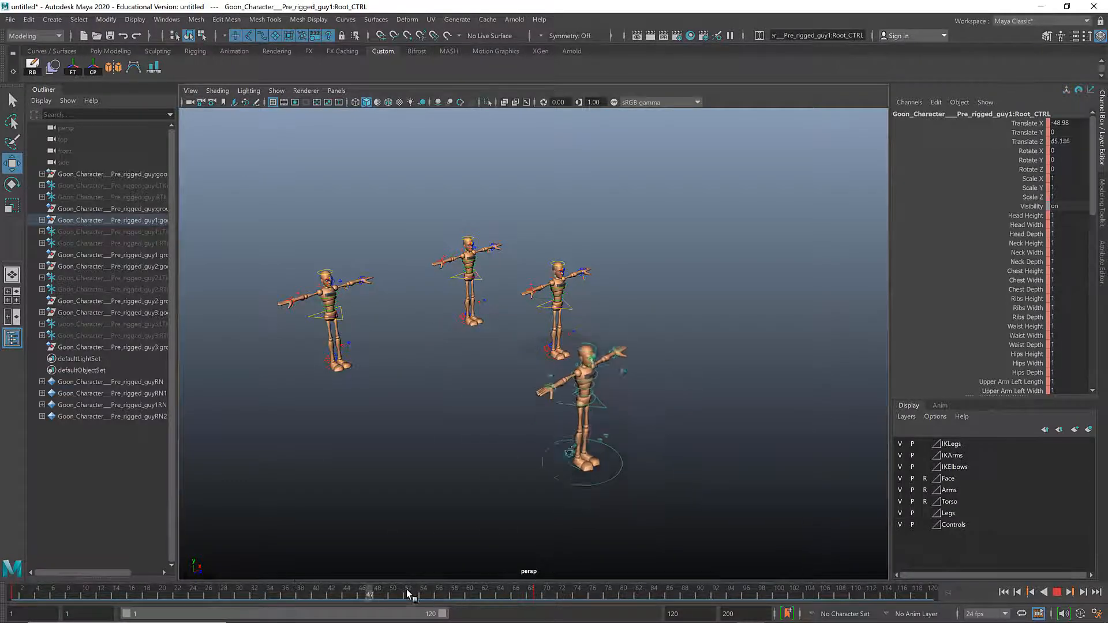
left_click(77, 594)
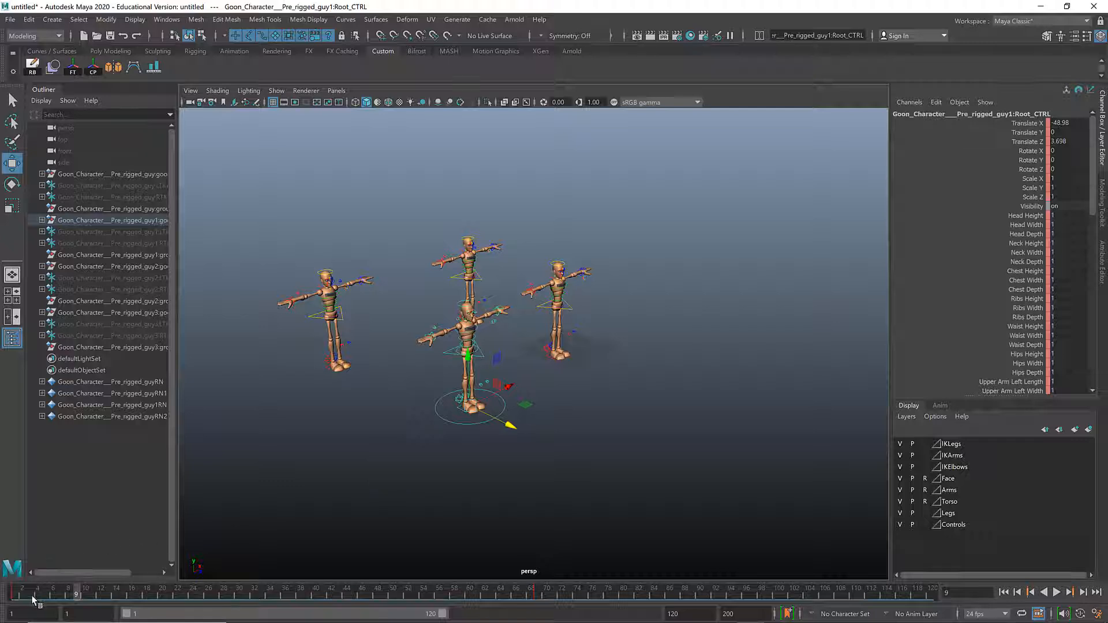
left_click_drag(35, 595, 539, 592)
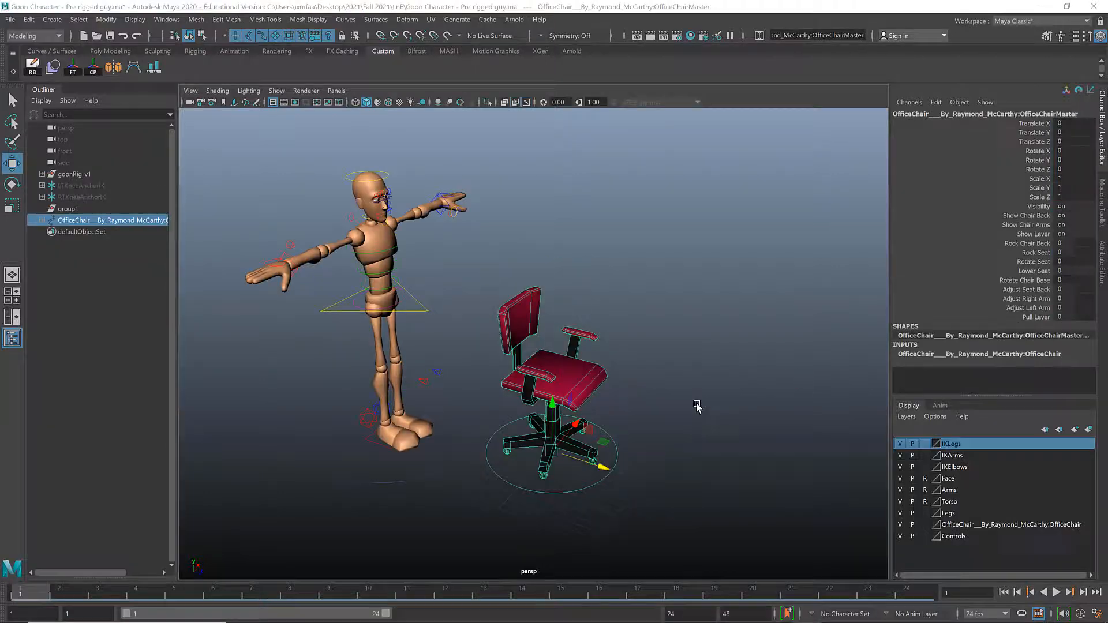
- Frame the office chair in the Goon character scene and set its Pull Lever attribute to 10
left_click_drag(698, 407, 671, 399, "alt")
middle_click_drag(670, 399, 527, 324, "alt")
left_click_drag(527, 325, 648, 322, "alt")
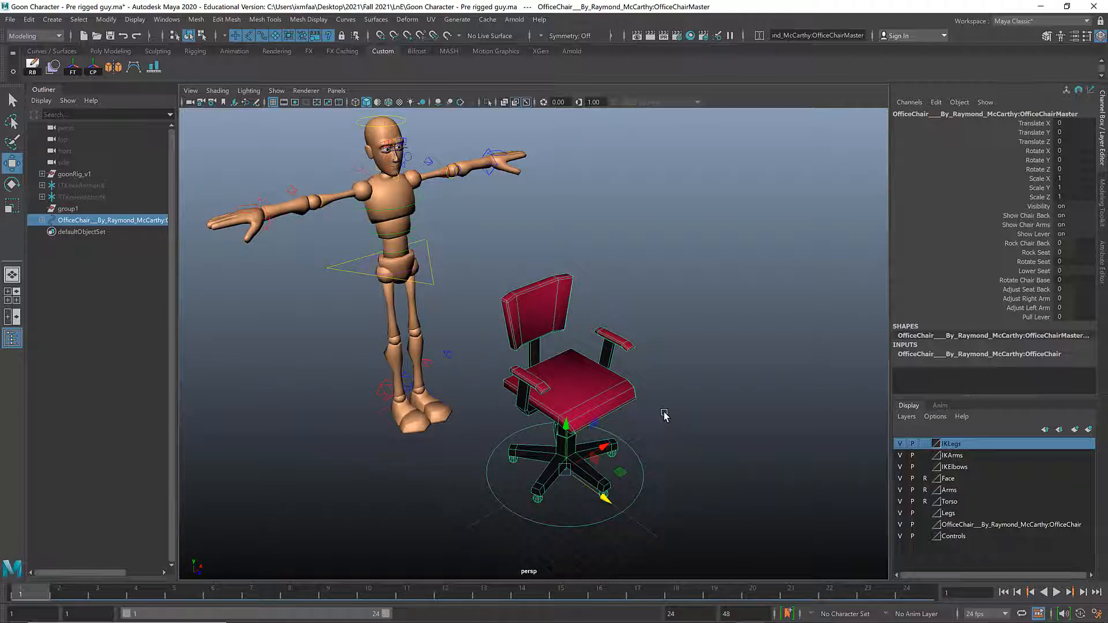
mouse_move(674, 429)
left_mouse_down("alt")
mouse_move(693, 430)
mouse_move(656, 433)
mouse_move(663, 428)
left_mouse_up("alt")
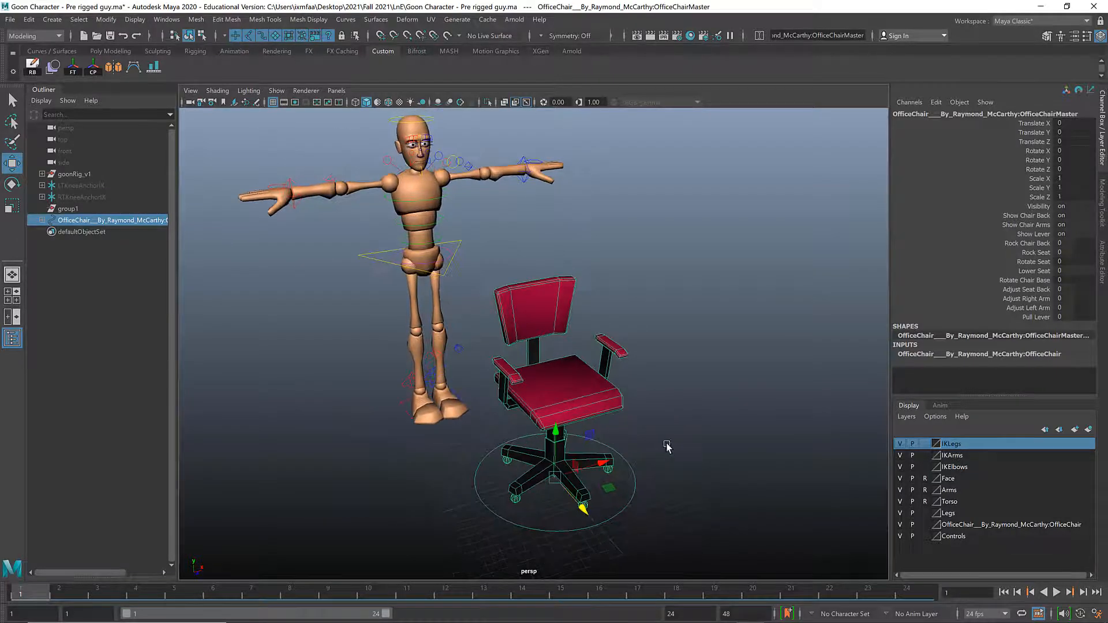
key("f")
middle_click_drag(616, 381, 581, 522, "alt")
scroll(581, 522, "down", 3)
left_click_drag(581, 508, 603, 442, "alt")
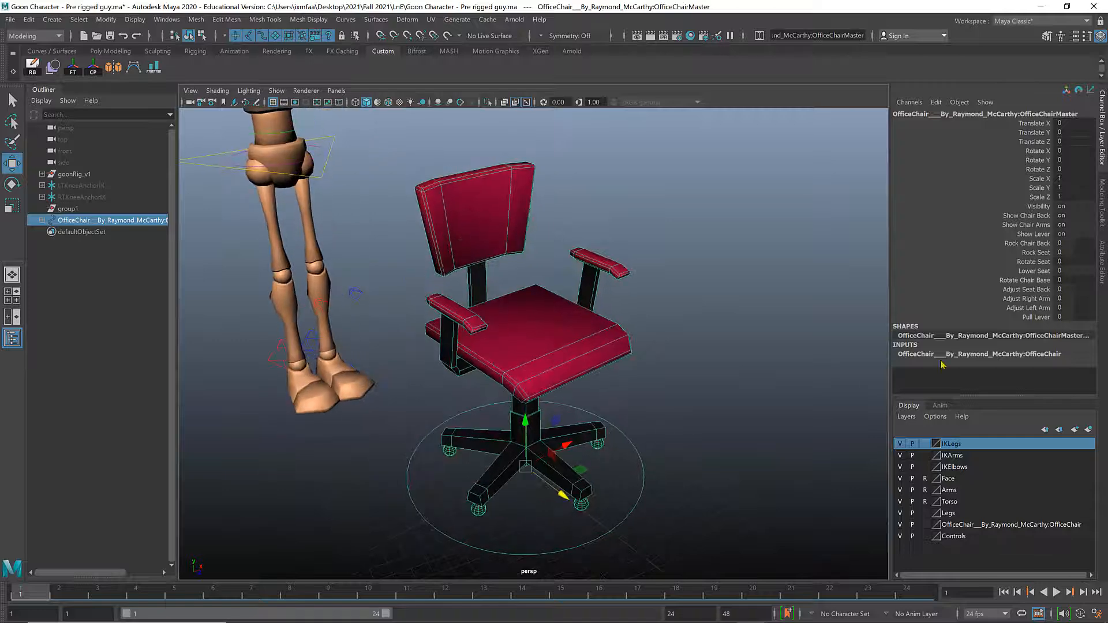
left_click(1016, 317)
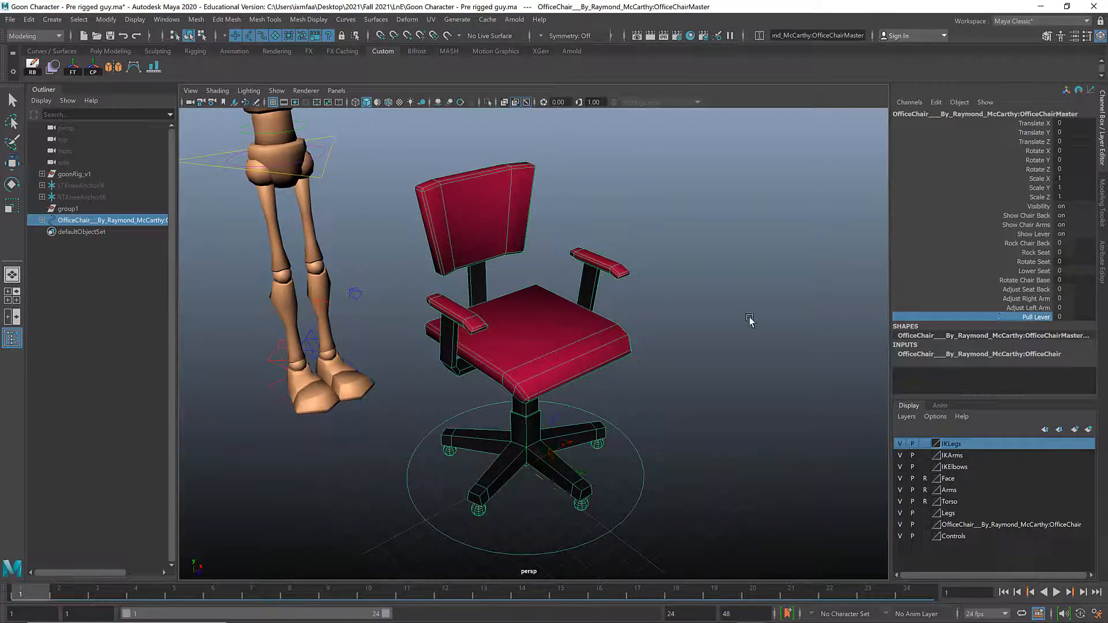
- Try setting only the chair's Adjust Right Arm attribute to 10, and undo the change
left_click(982, 299)
middle_click_drag(639, 310, 690, 320)
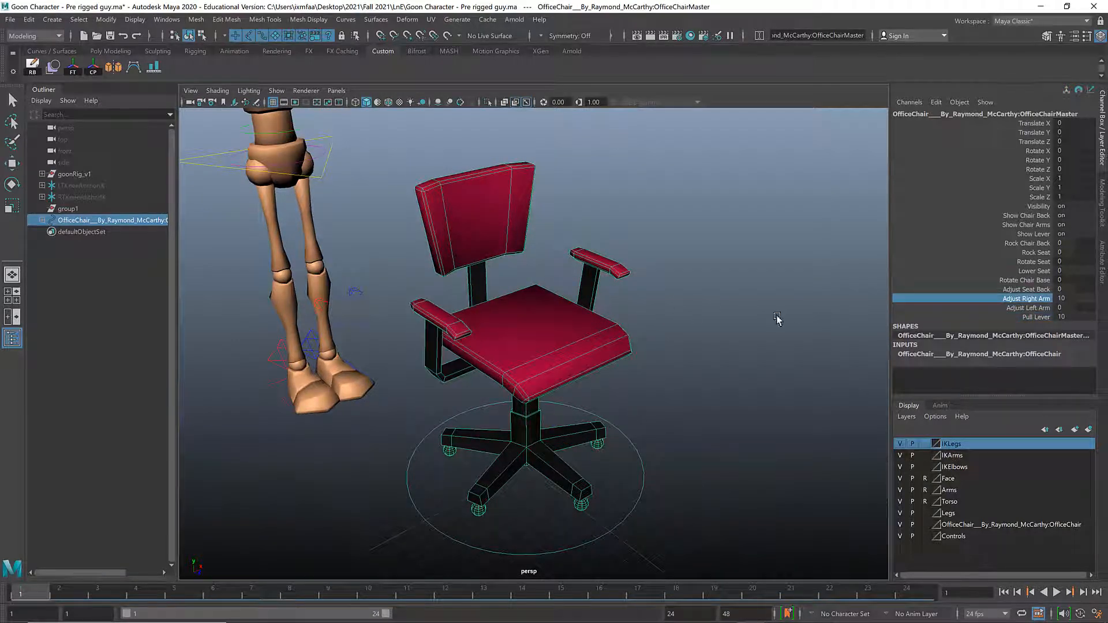
key("ctrl+z")
- Set the chair's Adjust Right Arm and Adjust Left Arm attributes together to 2.8
left_click(1000, 308)
left_click(979, 299, "shift")
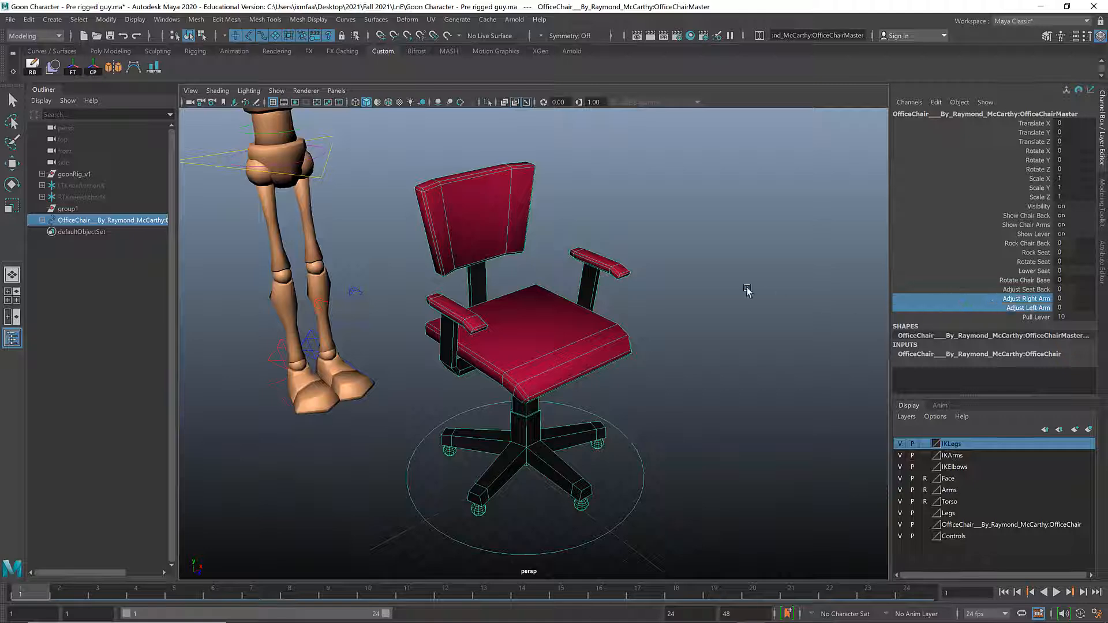
middle_click_drag(748, 291, 817, 301)
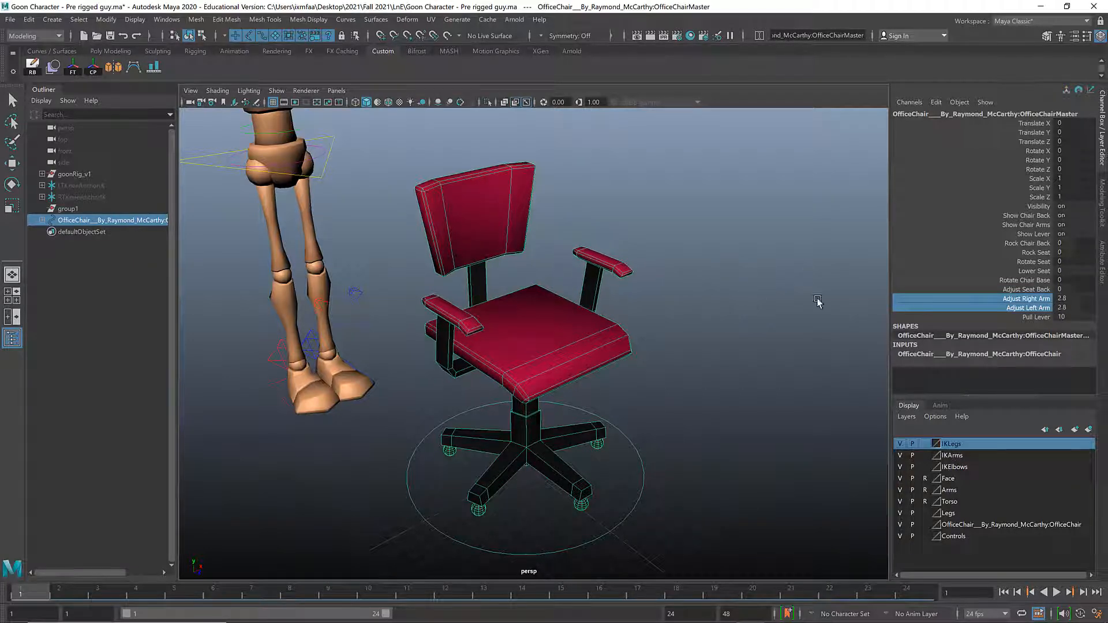
- Test the height range of the chair's backrest and set its Adjust Seat Back attribute to 2
left_click(999, 290)
mouse_move(745, 267)
left_mouse_down("alt")
mouse_move(732, 264)
mouse_move(739, 248)
left_mouse_up("alt")
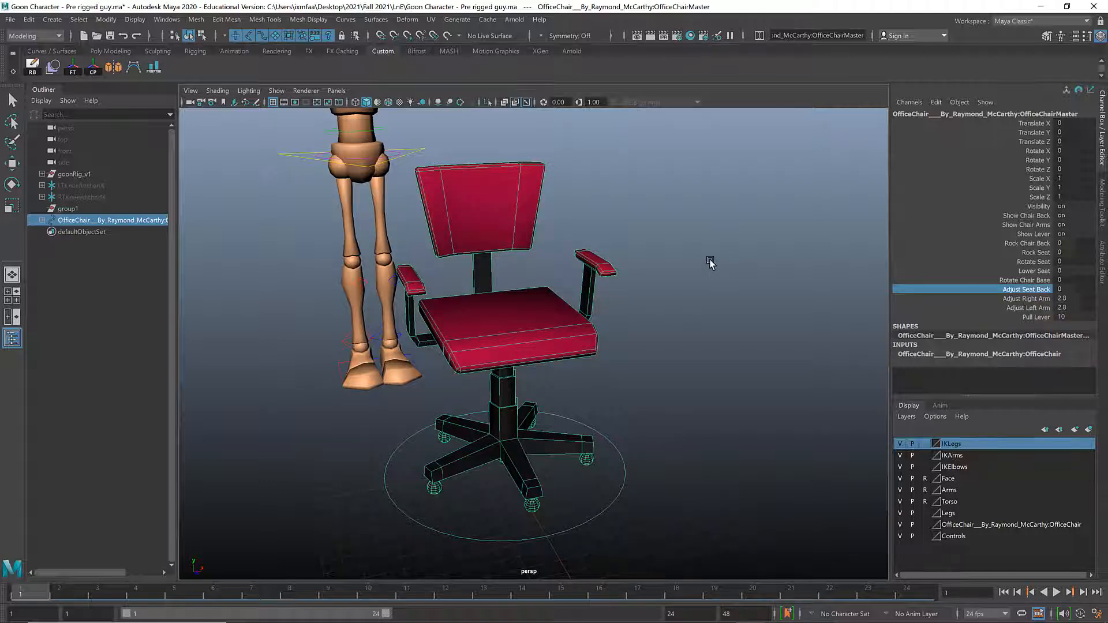
scroll(667, 308, "up", 6)
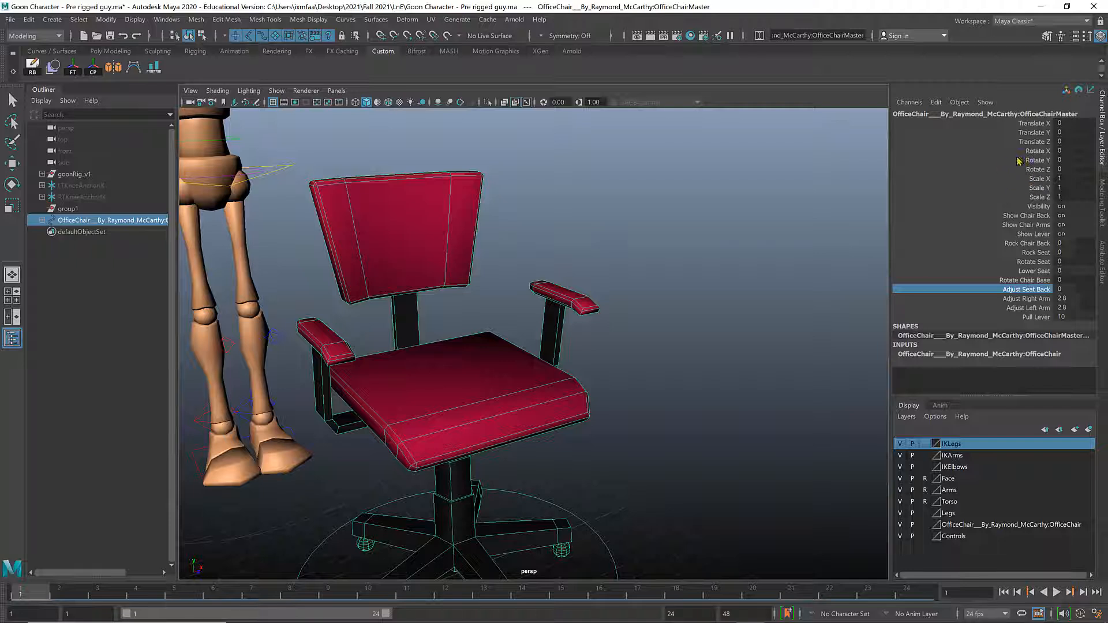
middle_click_drag(634, 297, 758, 310)
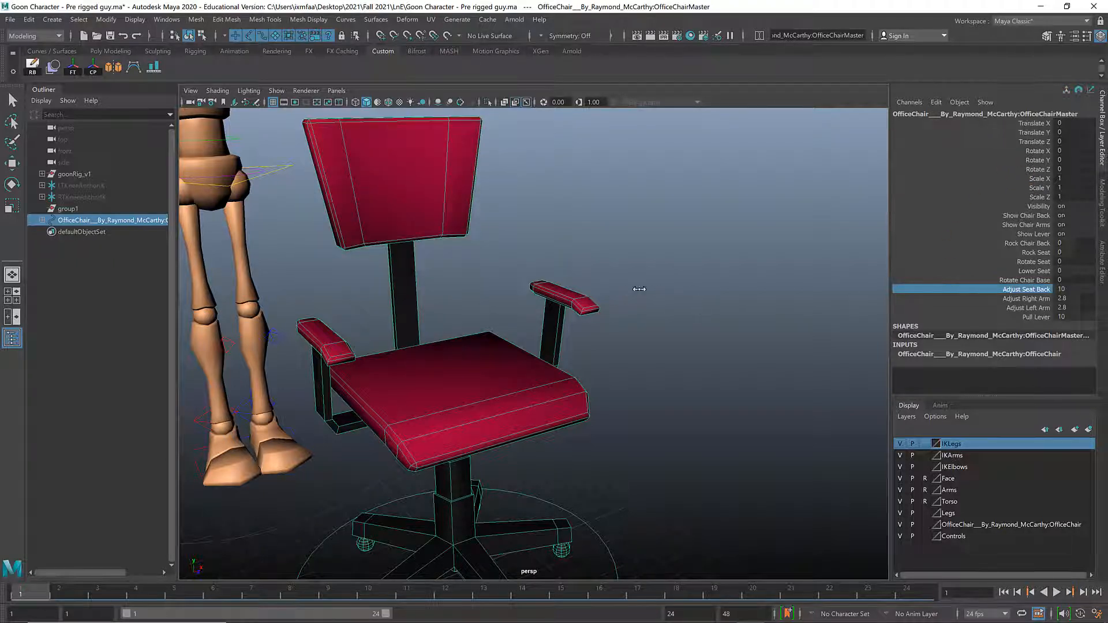
middle_click_drag(639, 289, 612, 301)
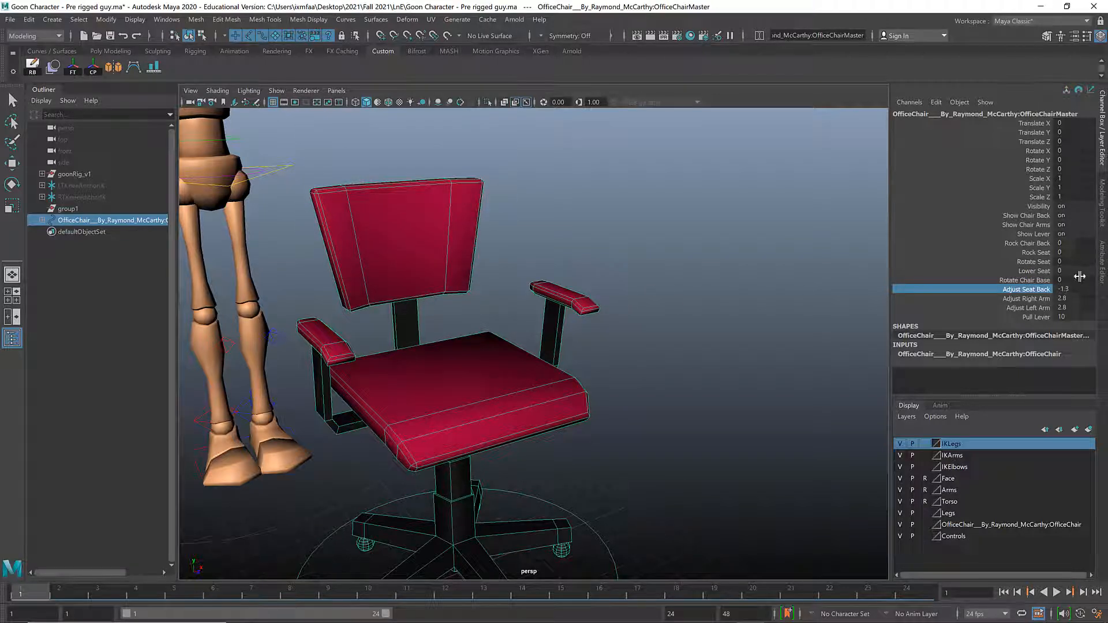
mouse_move(1078, 290)
left_mouse_down("ctrl")
mouse_move(1100, 290)
mouse_move(1070, 288)
mouse_move(1084, 289)
left_mouse_up("ctrl")
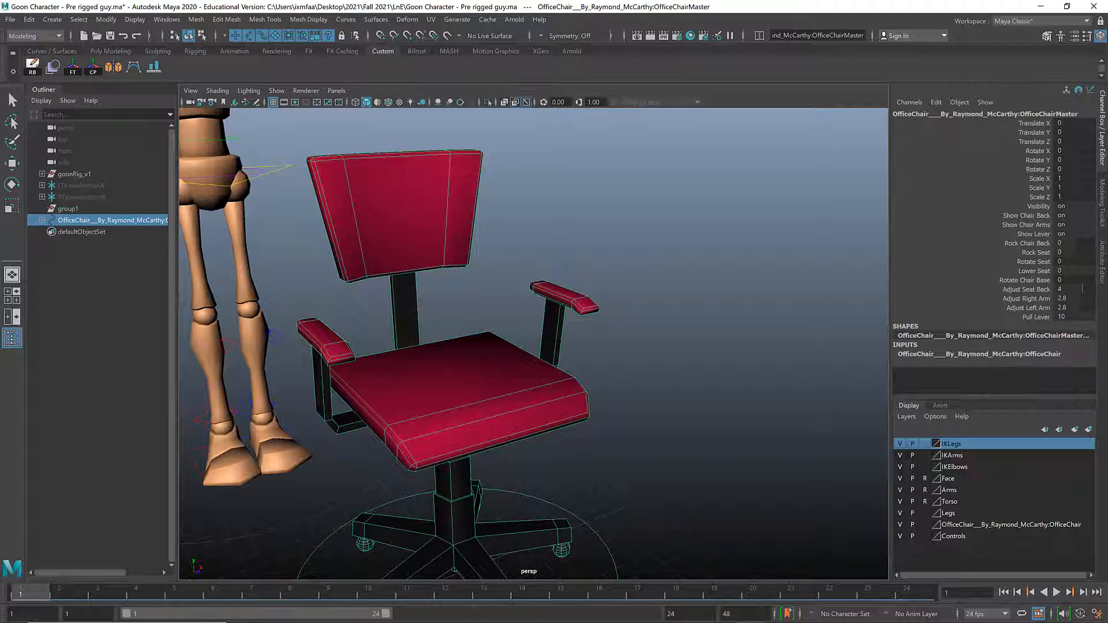
left_click_drag(1083, 290, 1055, 292, "ctrl")
- Move the character's Root_CTRL in front of the chair, to about Translate X 0.17 and Translate Z 7.62
scroll(466, 304, "down", 3)
left_click_drag(411, 308, 478, 302, "alt")
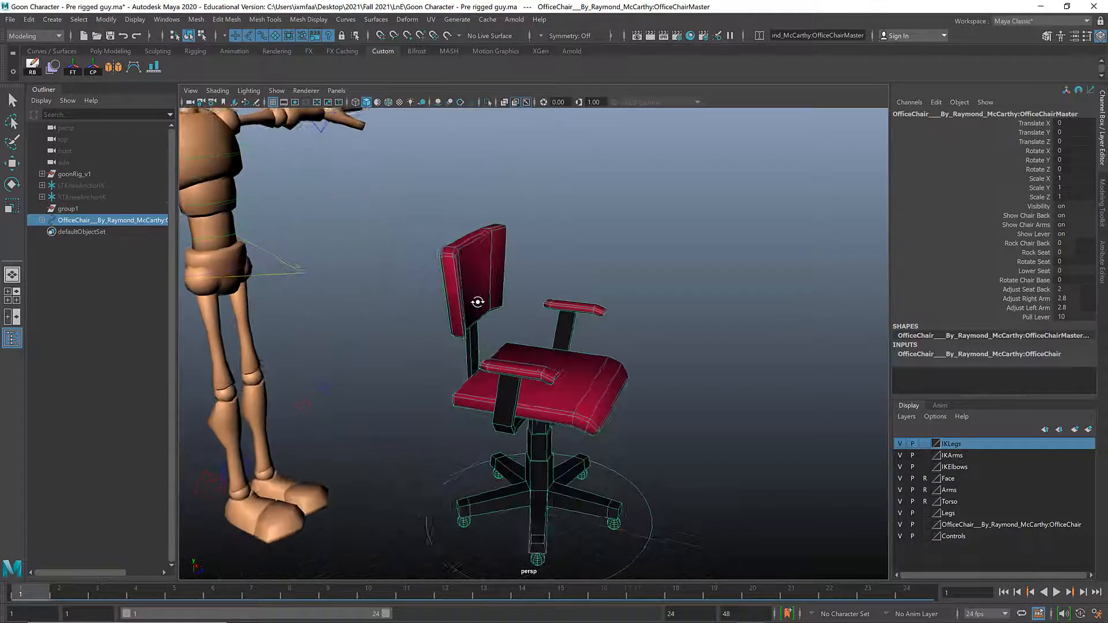
scroll(408, 309, "down", 6)
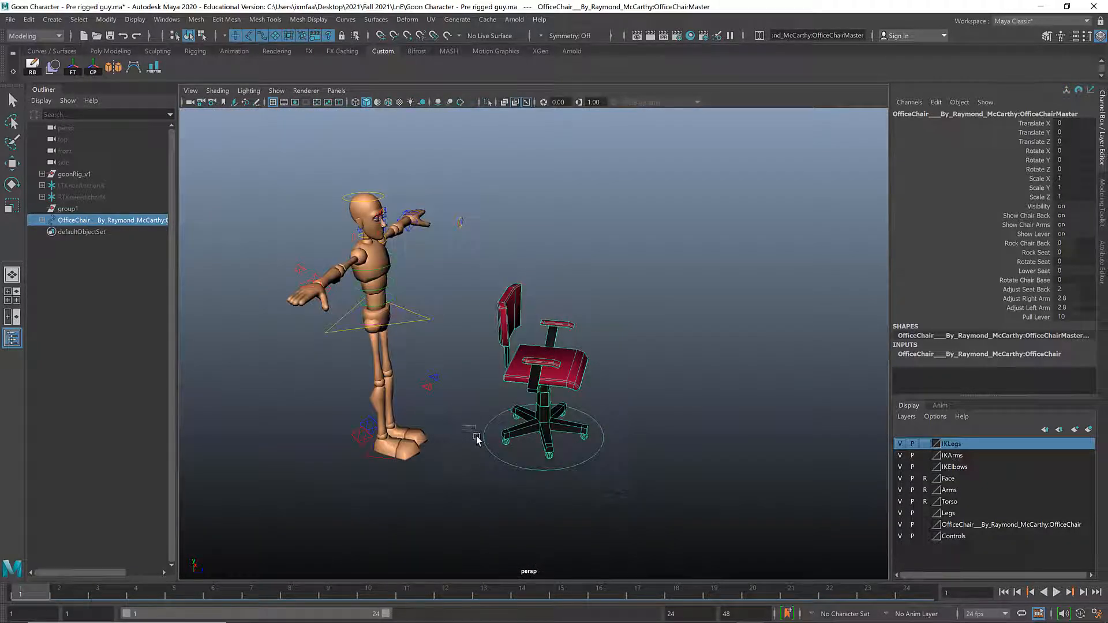
left_click(474, 437)
key("w")
left_click_drag(441, 430, 503, 421)
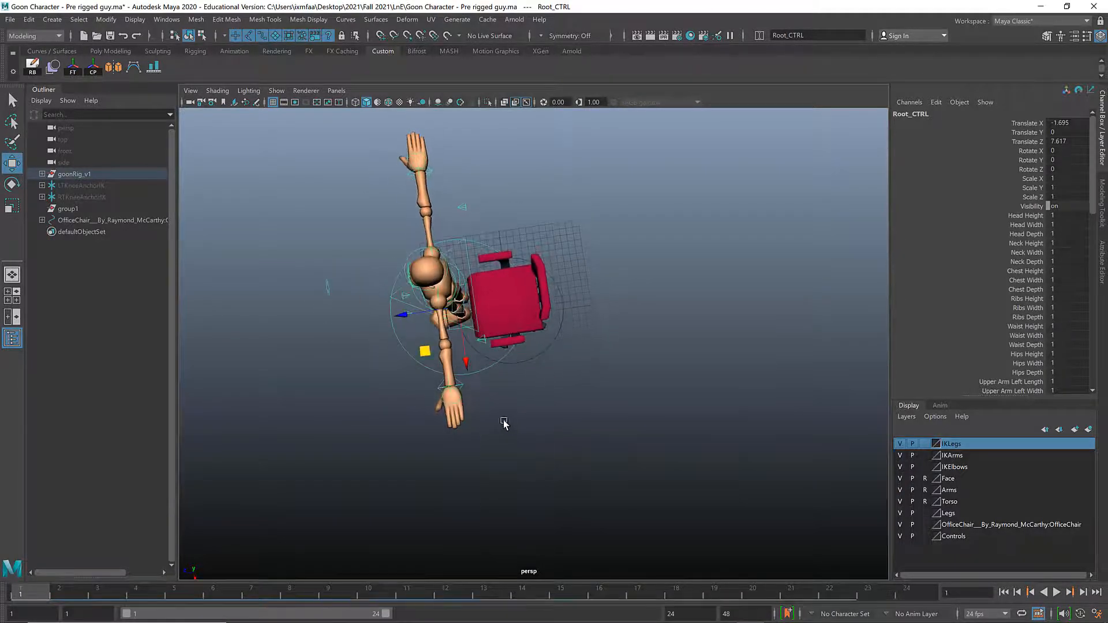
left_click_drag(466, 364, 550, 329)
scroll(668, 341, "up", 3)
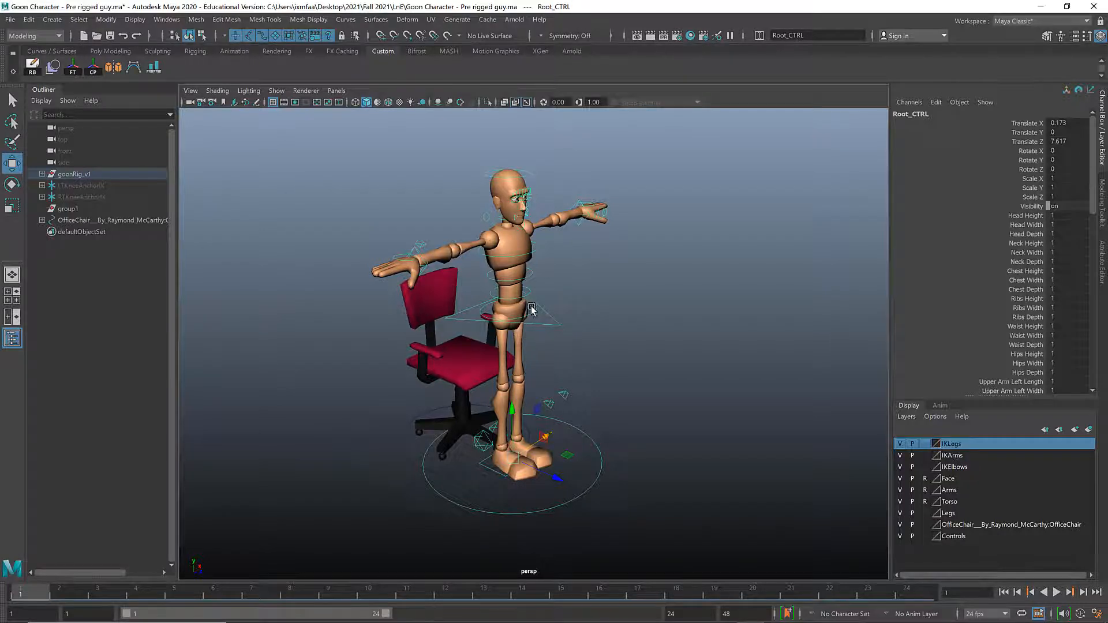
- Lower the left hand IK control beside the hip to about Translate X -8.26, Y -9.06, and rotate it to about -83 in Z
left_click_drag(530, 304, 556, 315, "alt")
left_click_drag(563, 359, 634, 337, "alt")
scroll(634, 337, "up", 4)
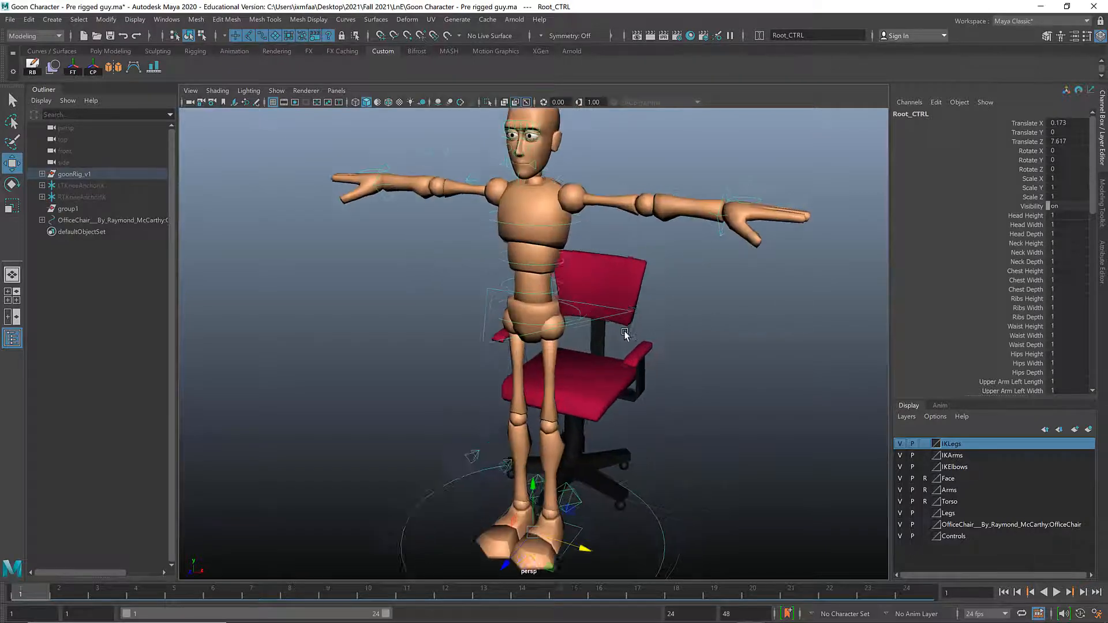
left_click(687, 254)
middle_click_drag(630, 325, 615, 364, "alt")
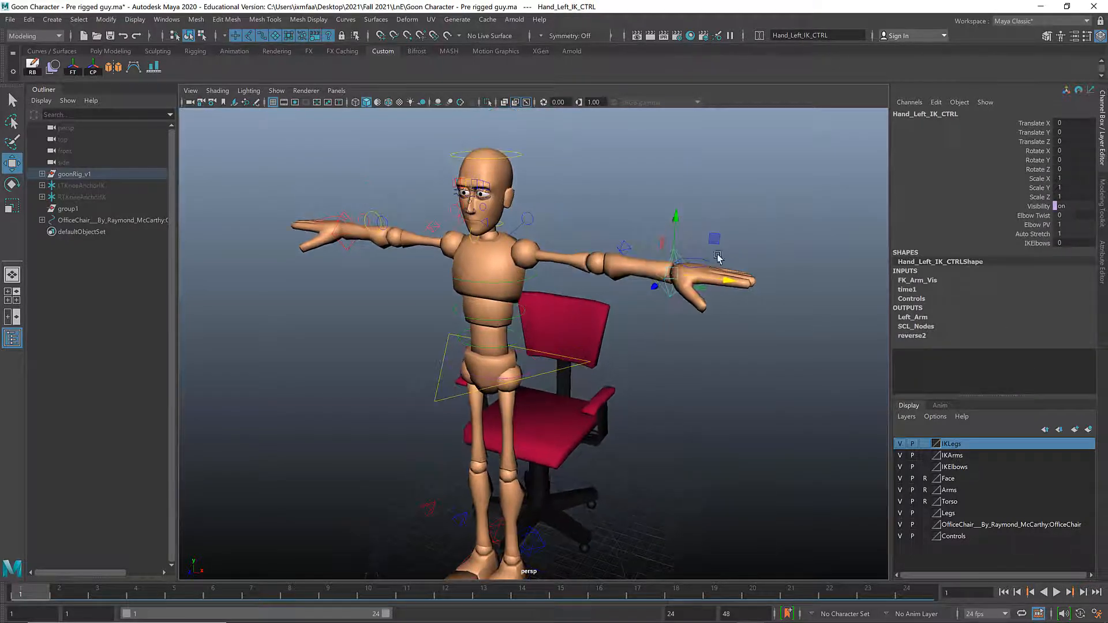
left_click_drag(714, 242, 643, 465)
key("e")
left_click_drag(580, 377, 389, 291, "alt")
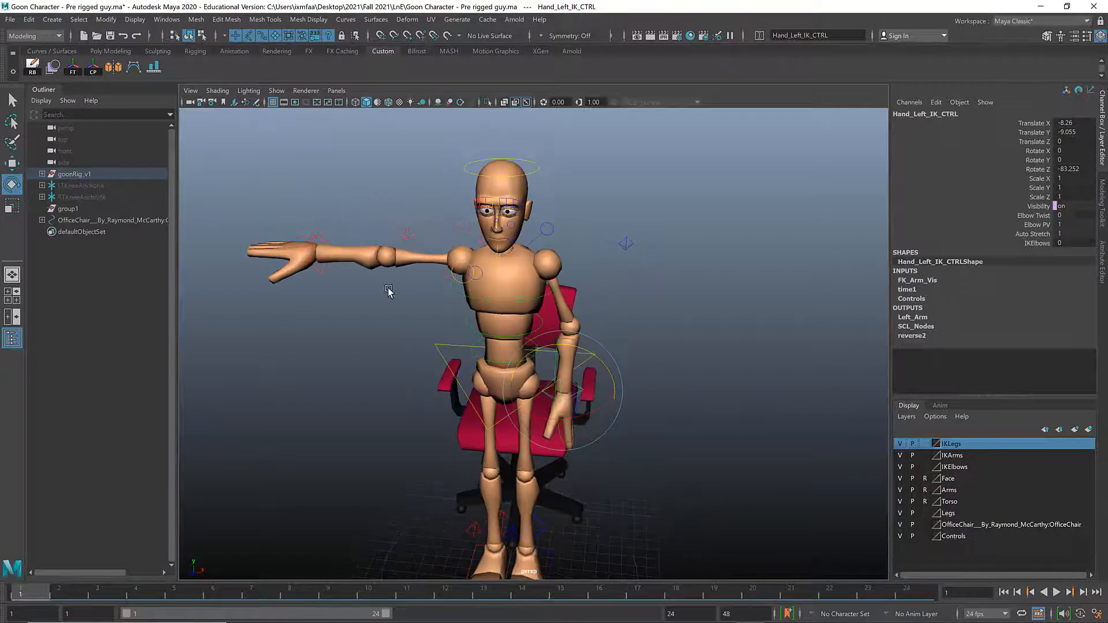
- Rotate the right hand IK control to about 104.8 in Z and lower it beside the hip, about Translate X 8.36, Y -9.33
left_click(322, 273)
left_click(325, 277)
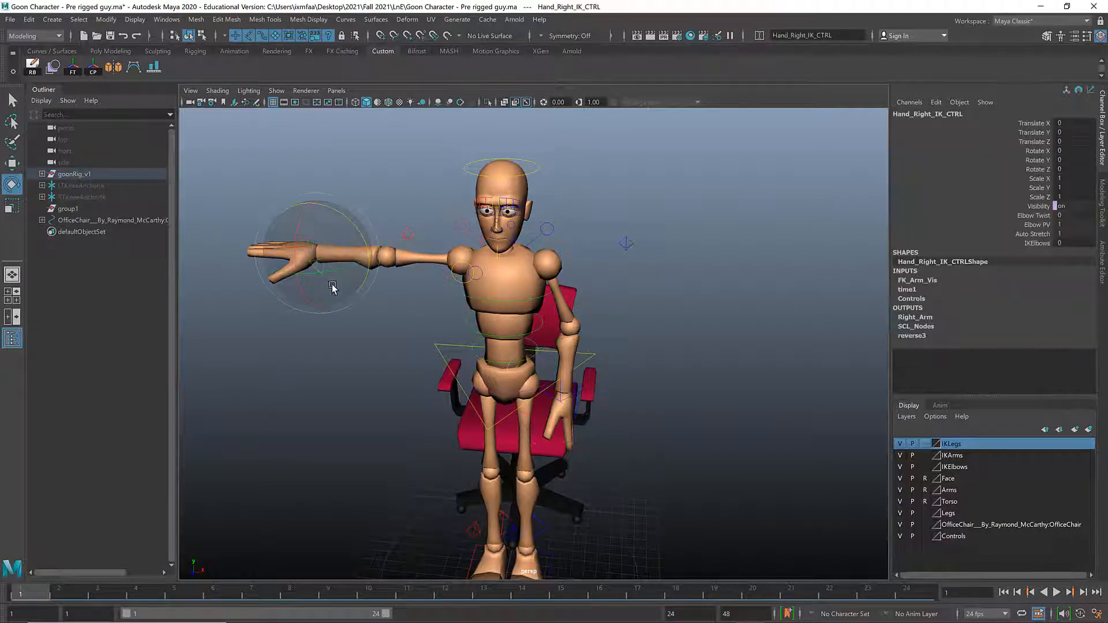
left_click_drag(354, 235, 212, 182)
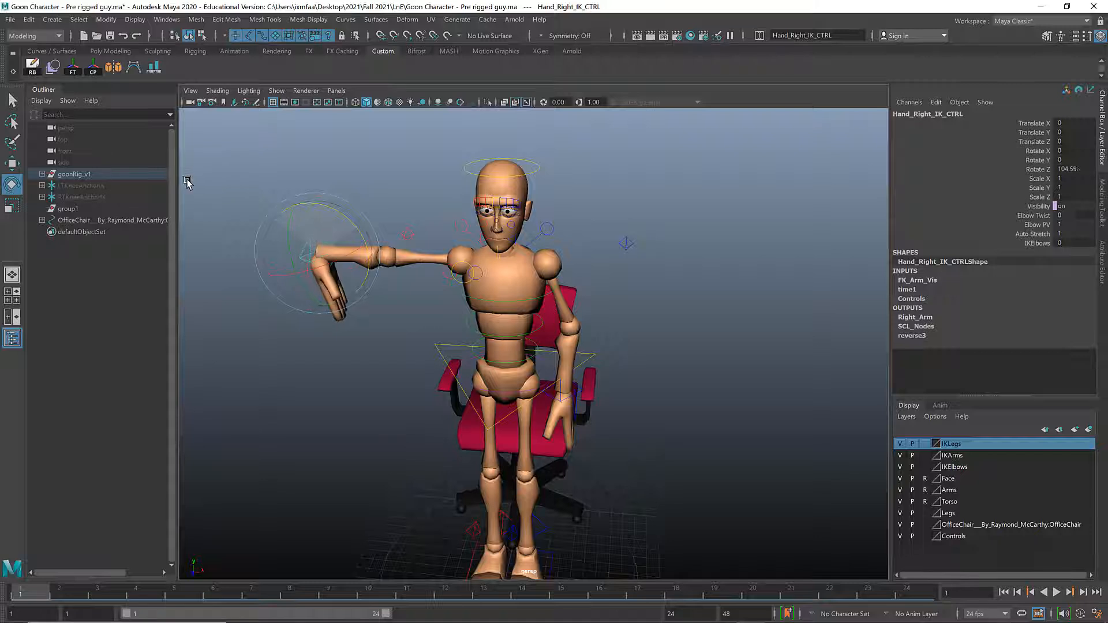
key("w")
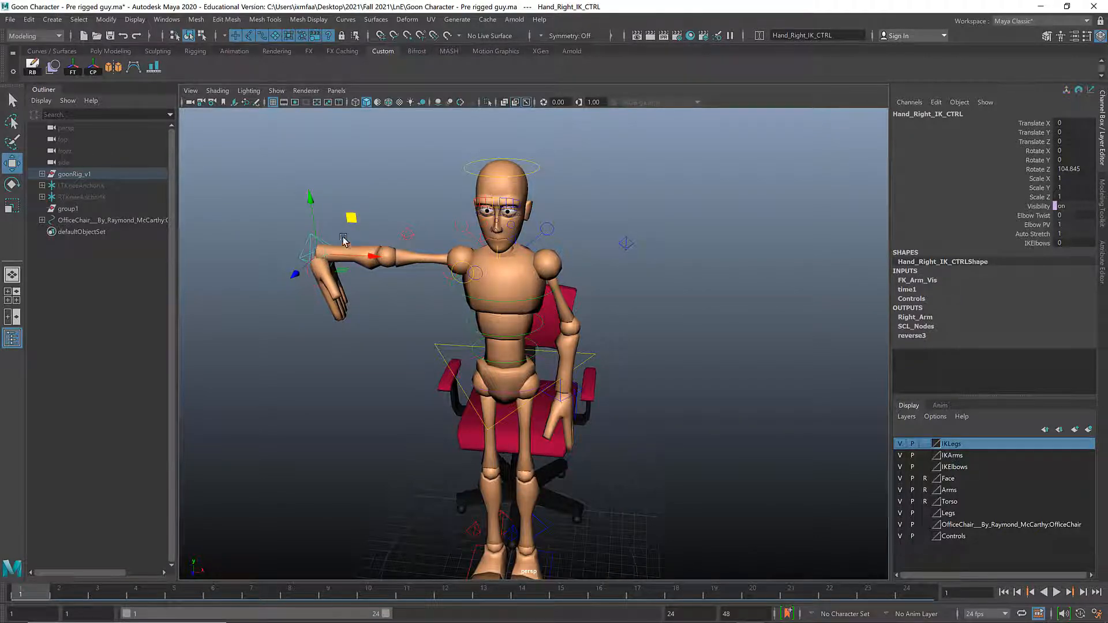
left_click_drag(354, 220, 489, 354)
left_click_drag(488, 354, 527, 351, "alt")
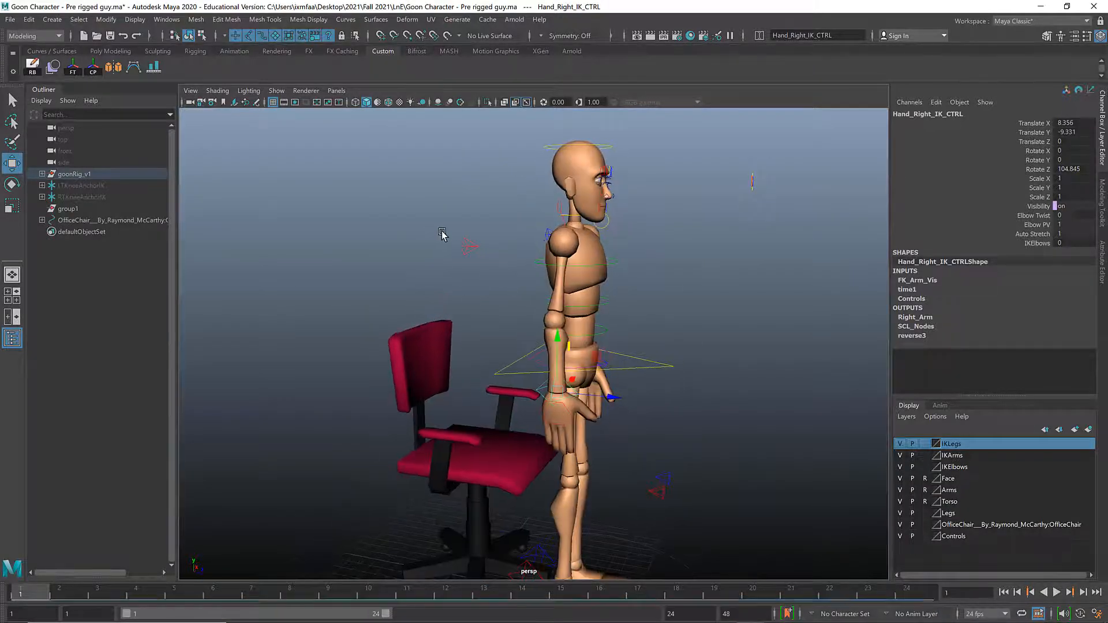
- Raise the right hand IK control slightly to a Translate Y of about -8.8, and deselect it
left_click(463, 238)
left_click_drag(463, 245, 477, 353, "alt")
left_click(526, 404)
middle_click_drag(520, 367, 530, 296, "alt")
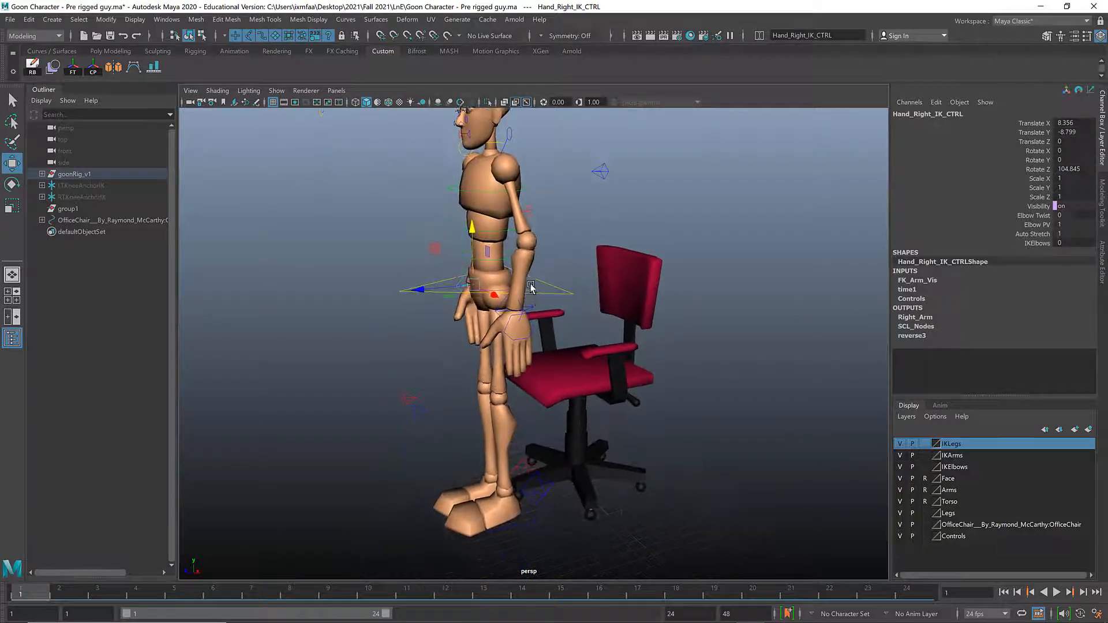
left_click(390, 305)
right_click_drag(487, 320, 358, 319, "alt")
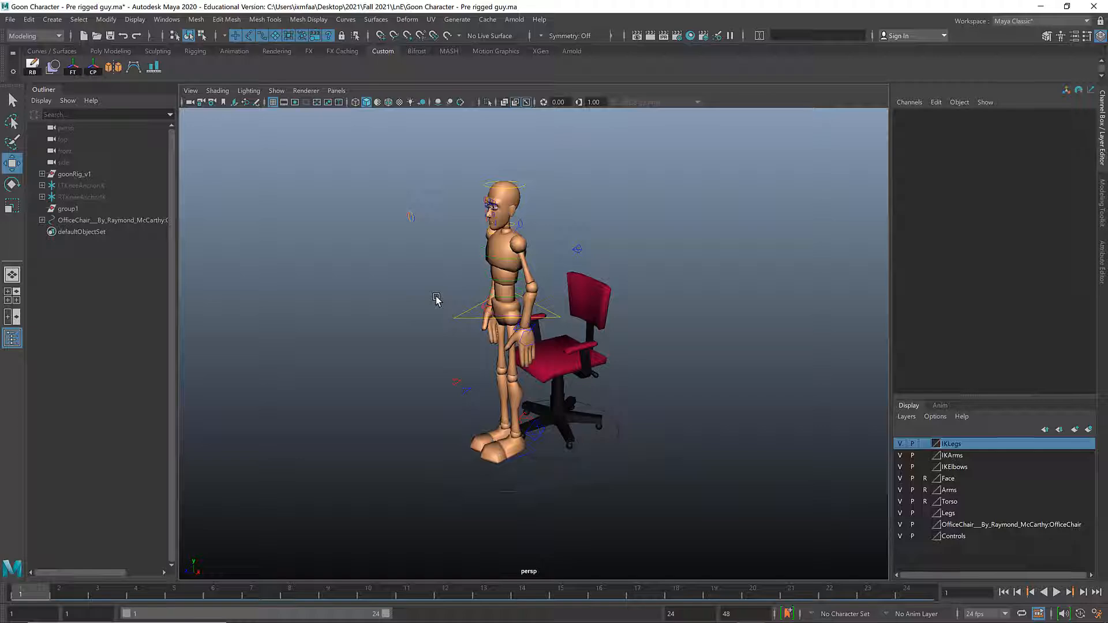
- Save the scene as a new Maya ASCII file named Animation Blocking Tut 001
key("ctrl+shift+s")
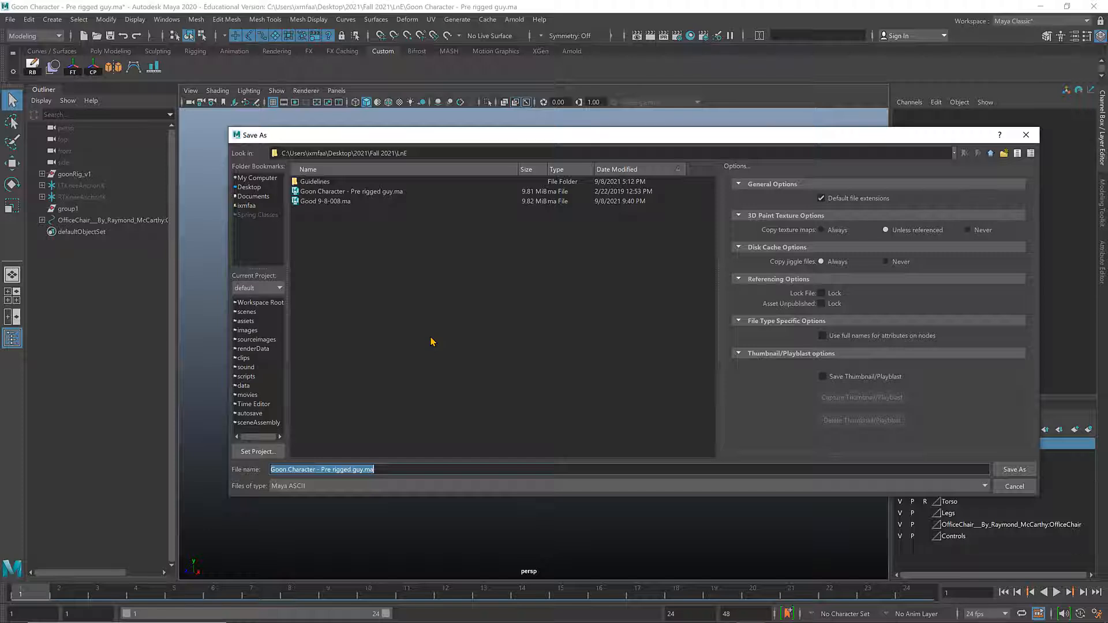
type("Anima")
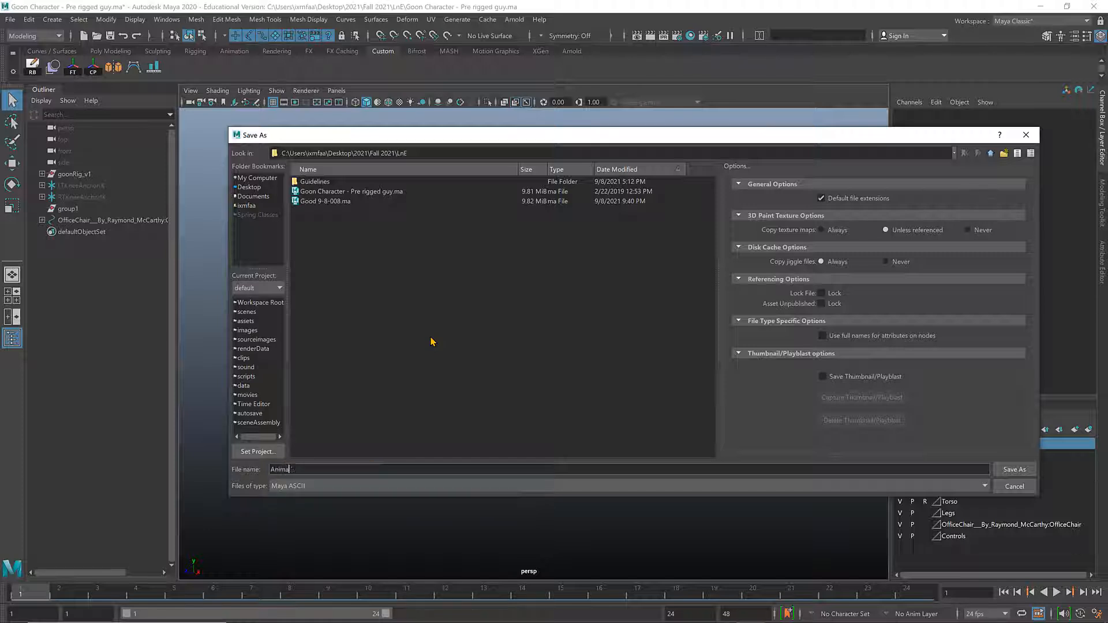
type("tion Blocking Tut 0")
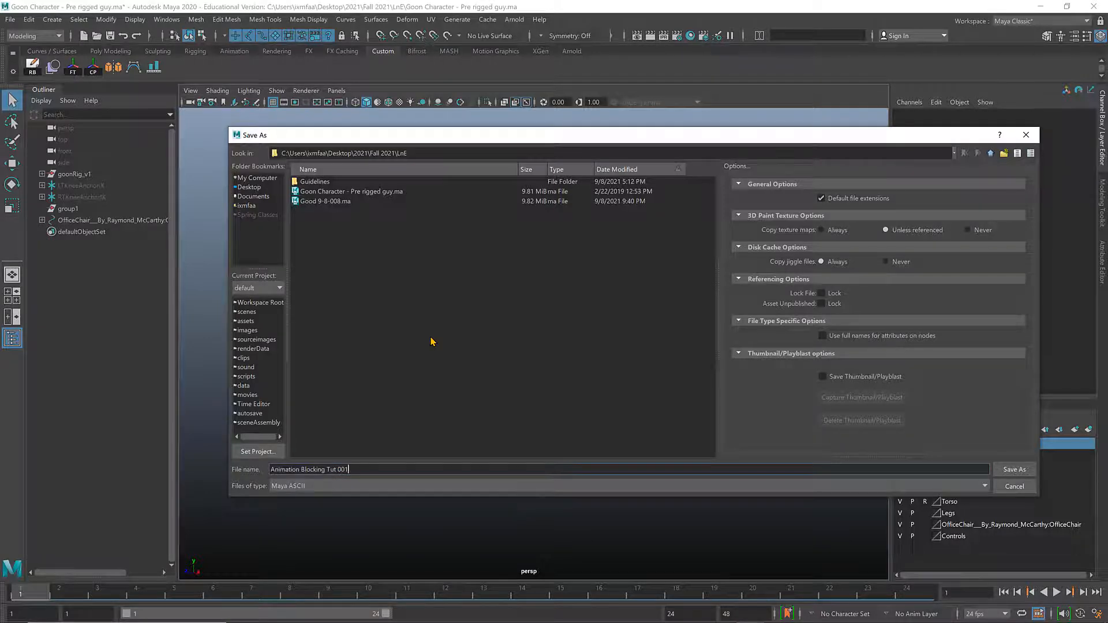
type("01")
key("Return")
key("Return")
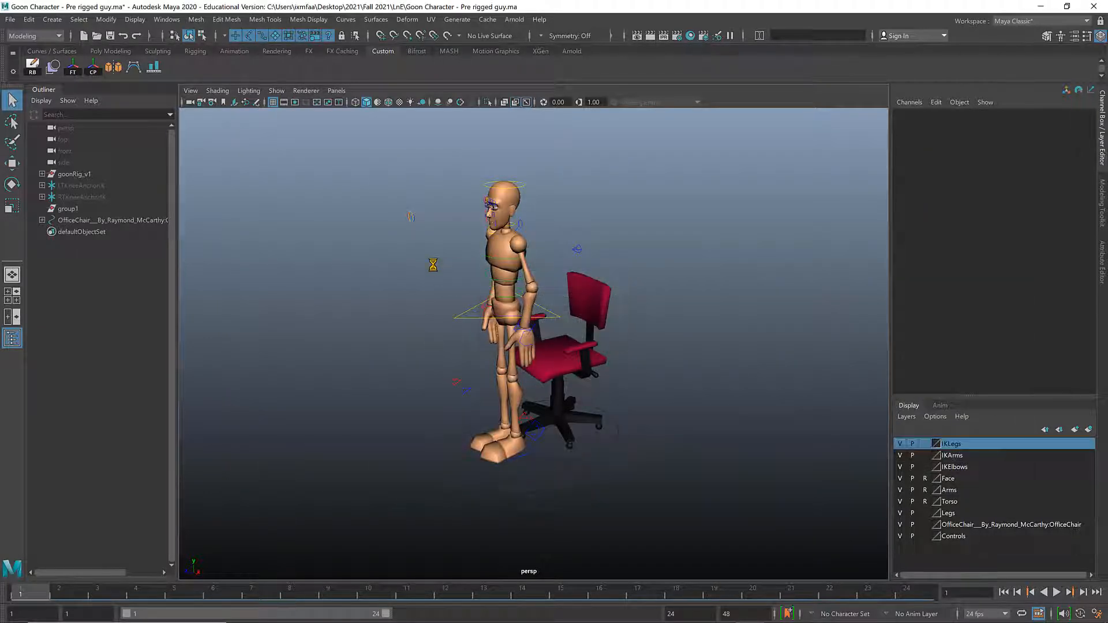
key("w")
mouse_move(473, 252)
left_mouse_down("alt")
mouse_move(484, 257)
mouse_move(471, 250)
left_mouse_up("alt")
right_click_drag(470, 250, 575, 252, "alt")
left_click_drag(575, 251, 788, 324, "alt")
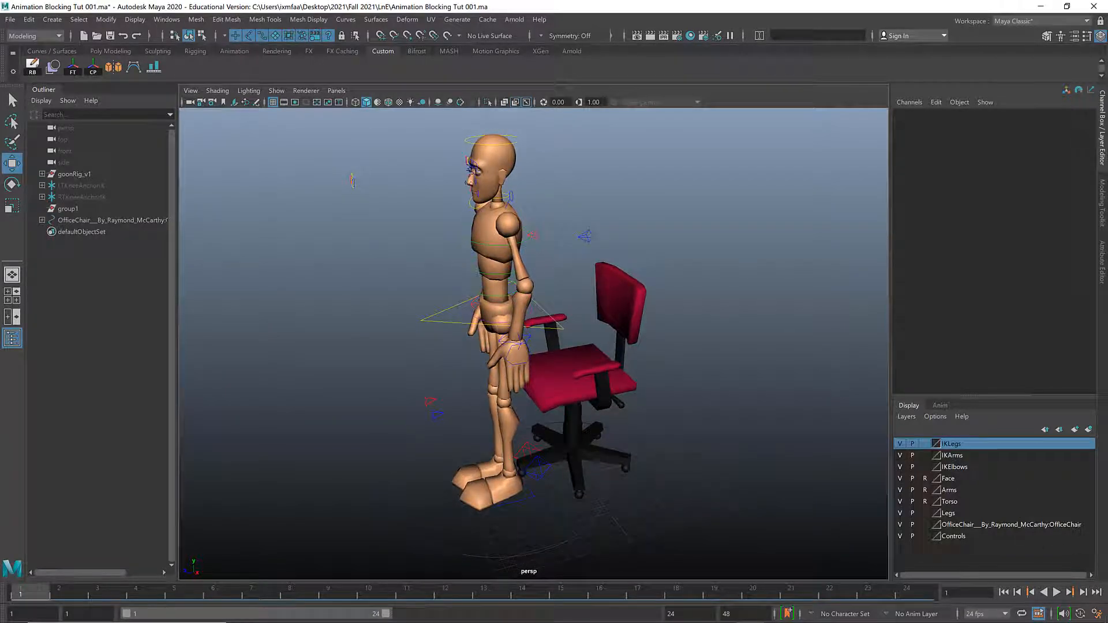
- Set the default out tangent to Stepped and the default in tangent to Clamped in the animation preferences, and save them
left_click(1097, 615)
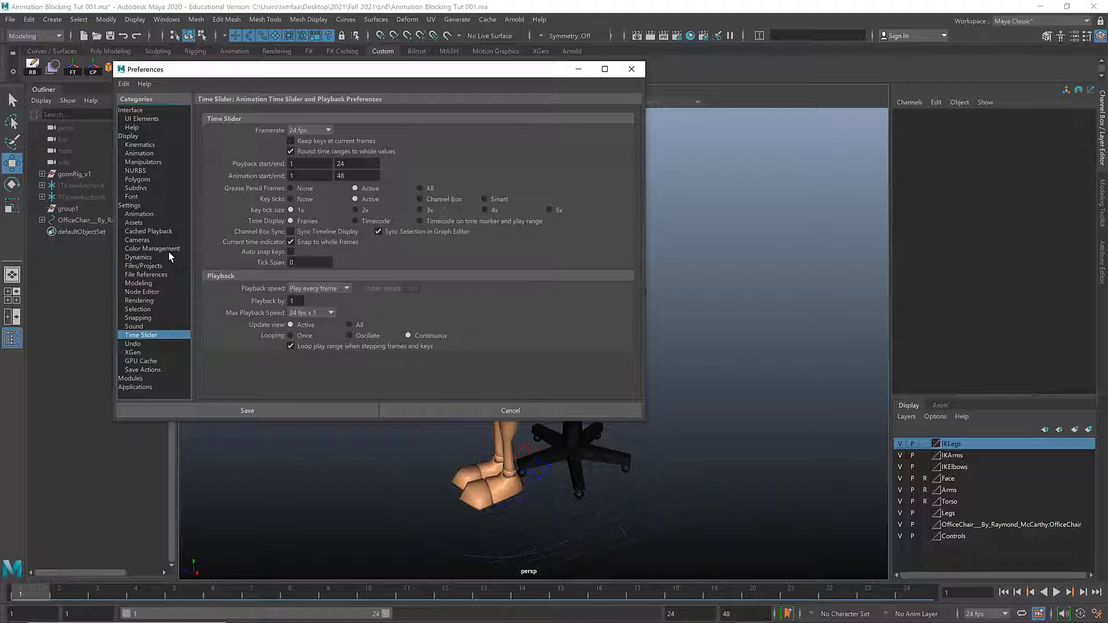
left_click(140, 214)
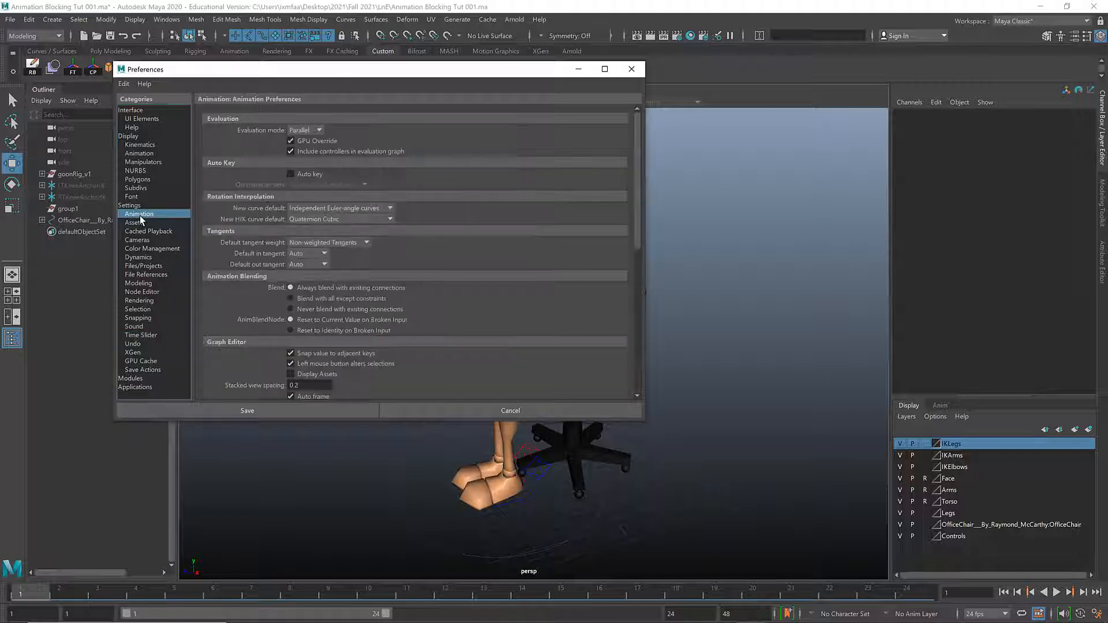
left_click(312, 254)
left_click(311, 254)
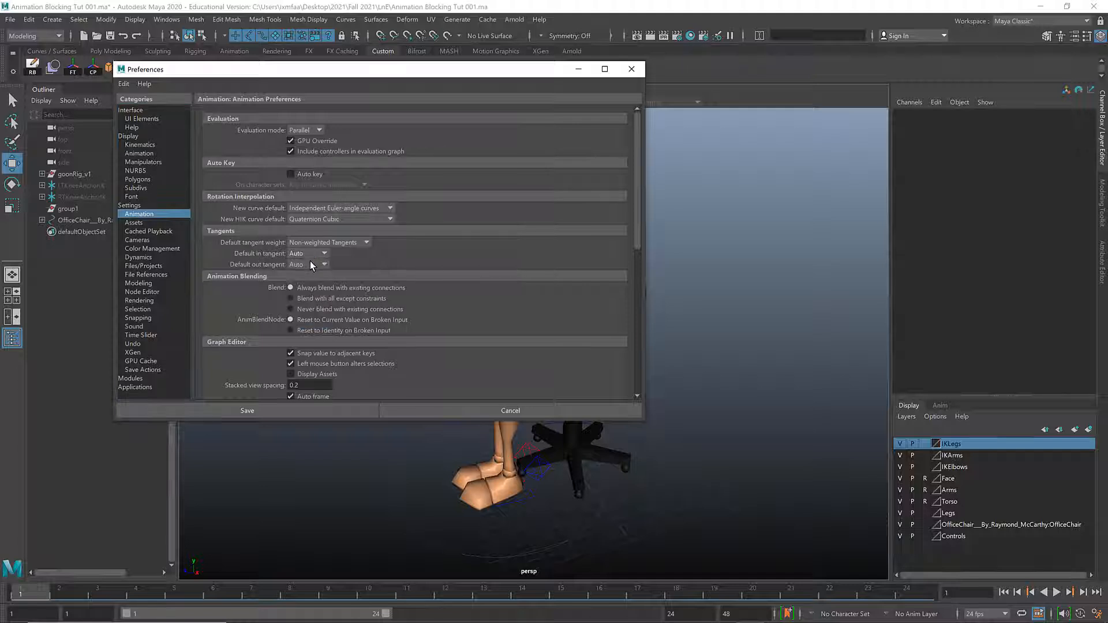
left_click(311, 265)
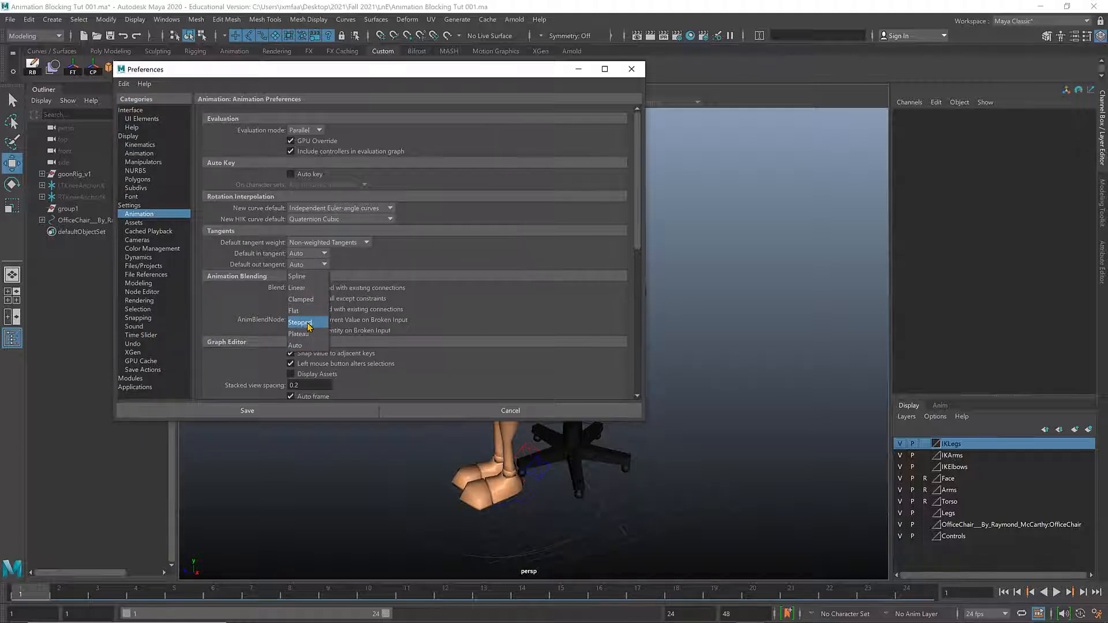
left_click(295, 323)
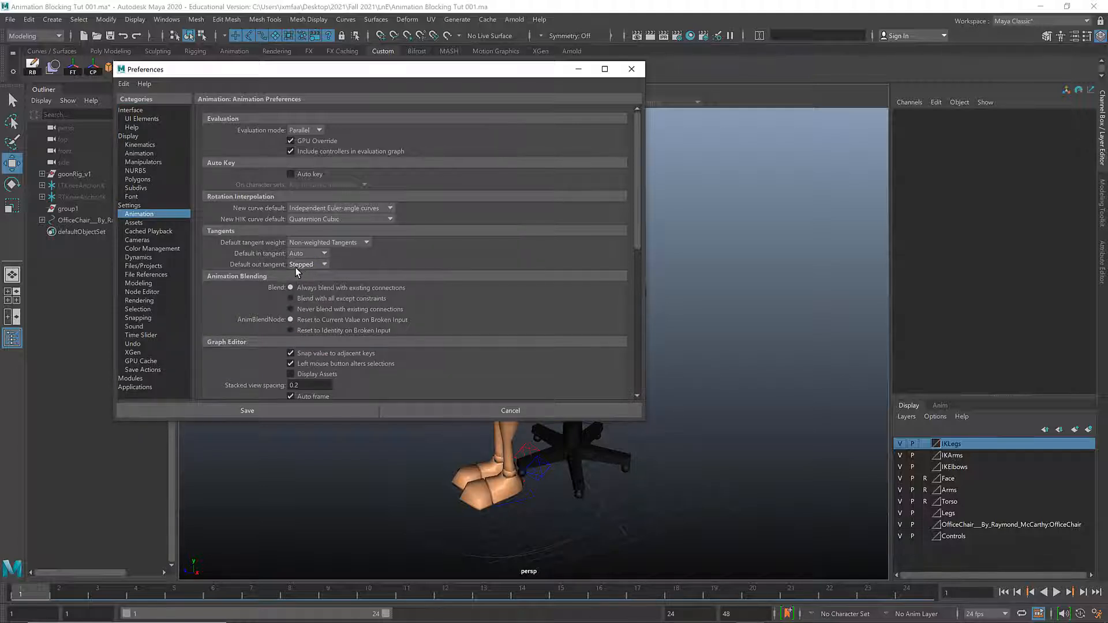
left_click(306, 254)
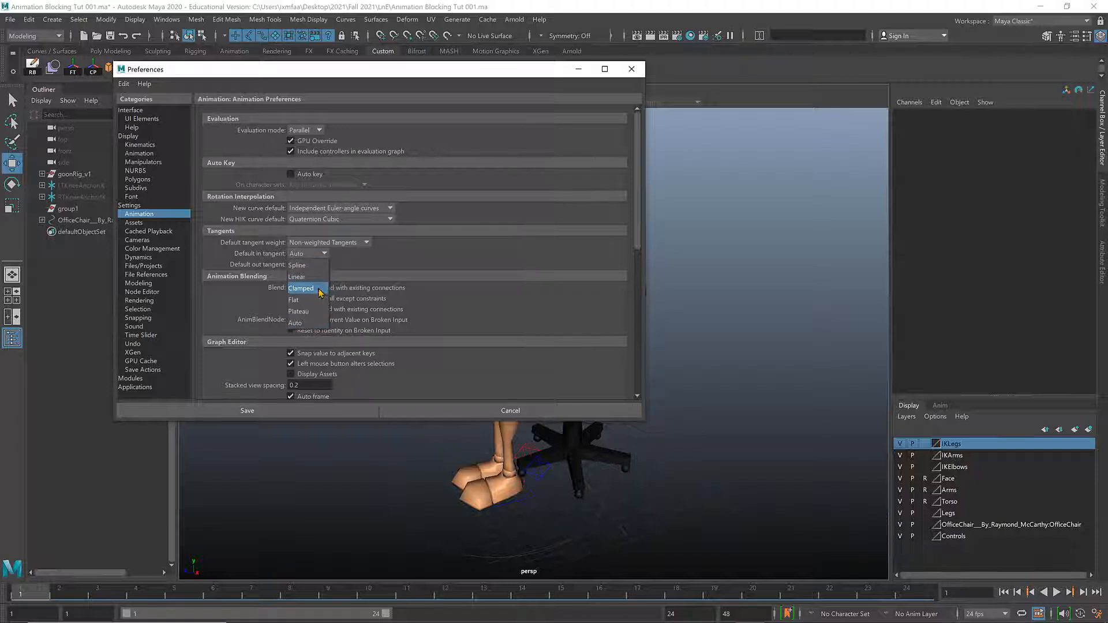
left_click(316, 289)
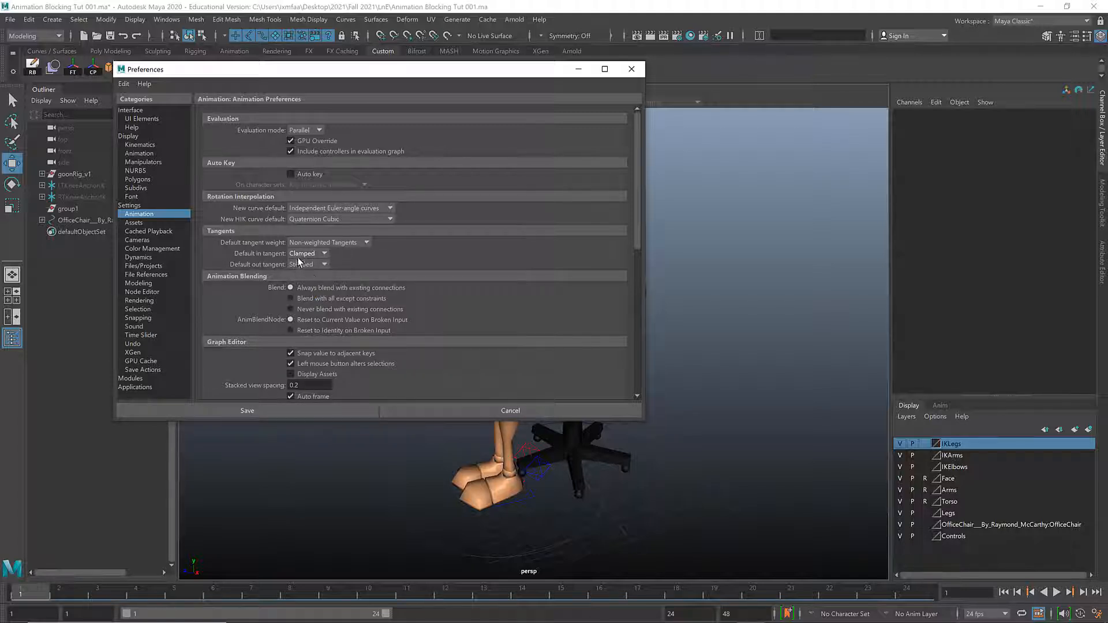
left_click(248, 410)
- Extend the playback range to end at frame 48
left_click(402, 477)
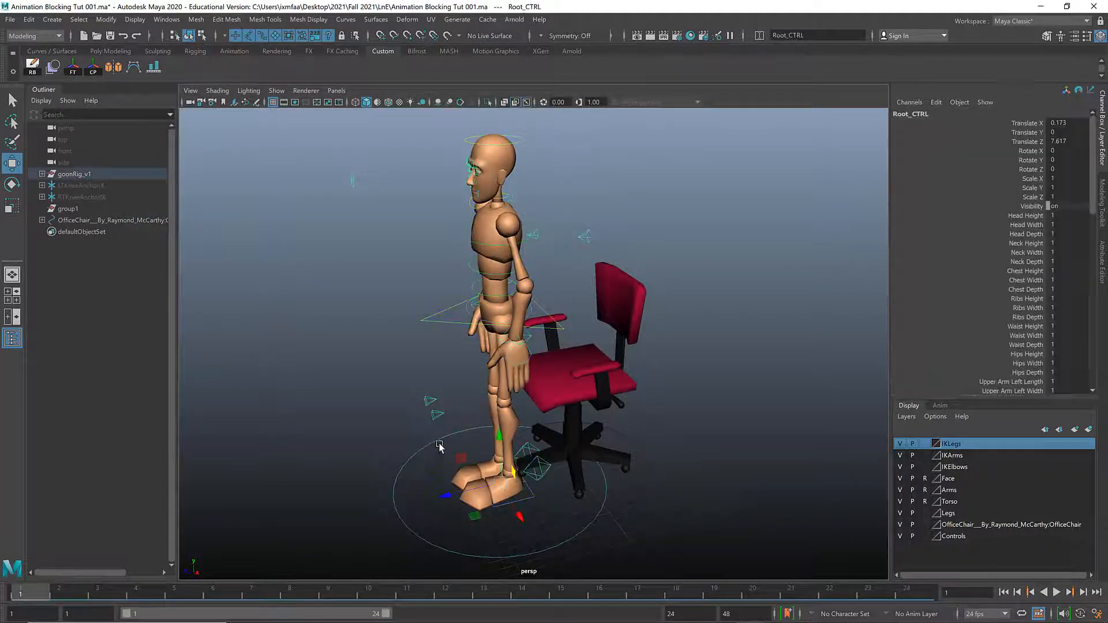
left_click(433, 332)
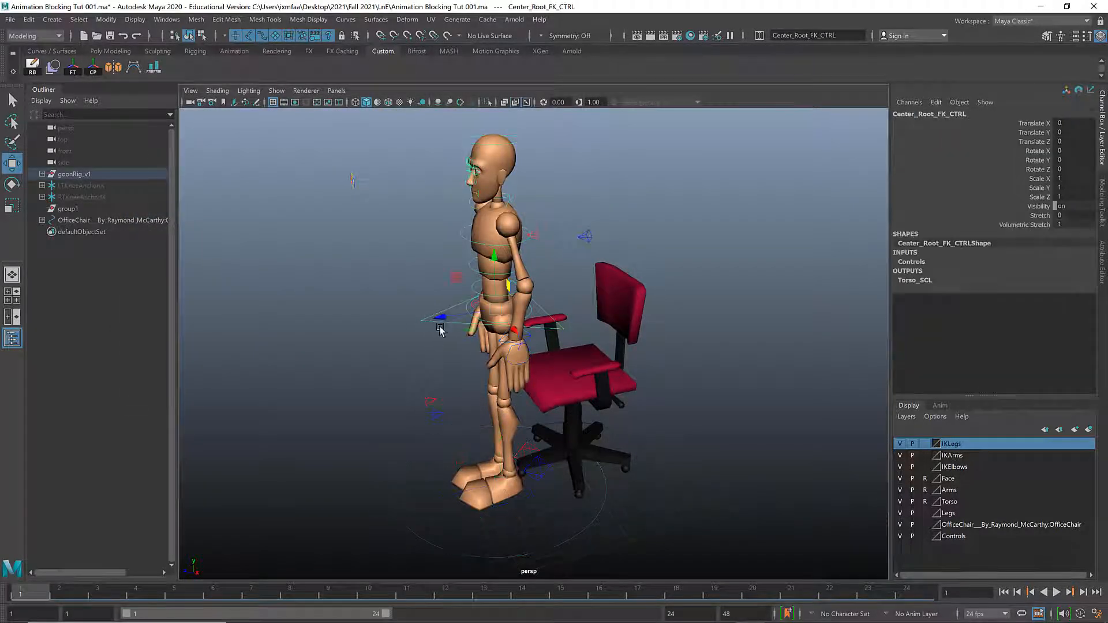
left_click_drag(439, 323, 386, 345, "alt")
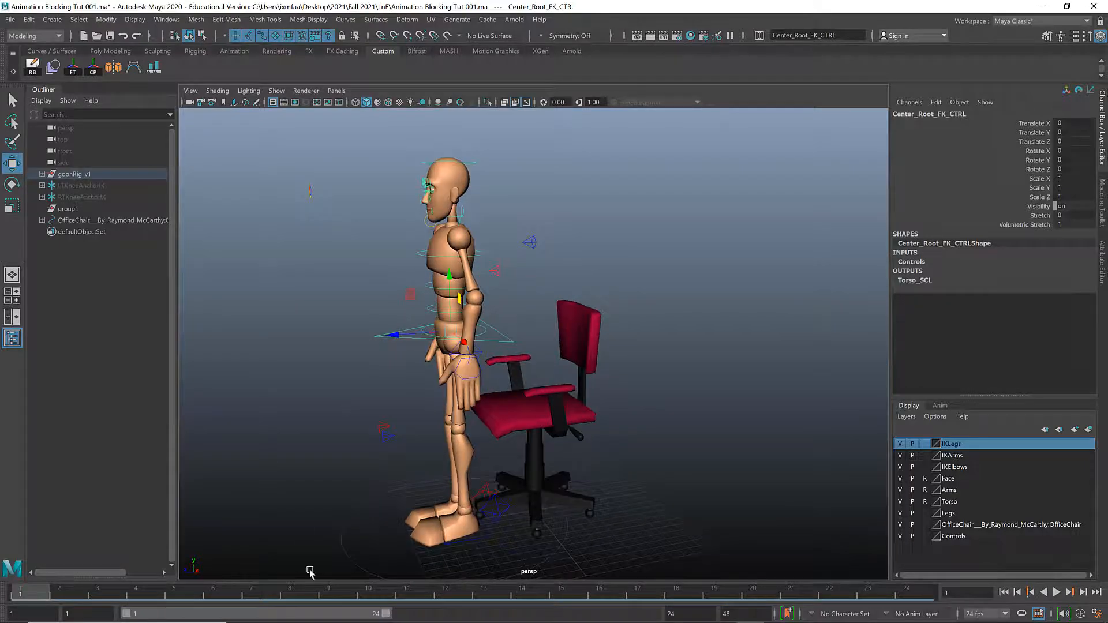
left_click_drag(386, 613, 692, 617)
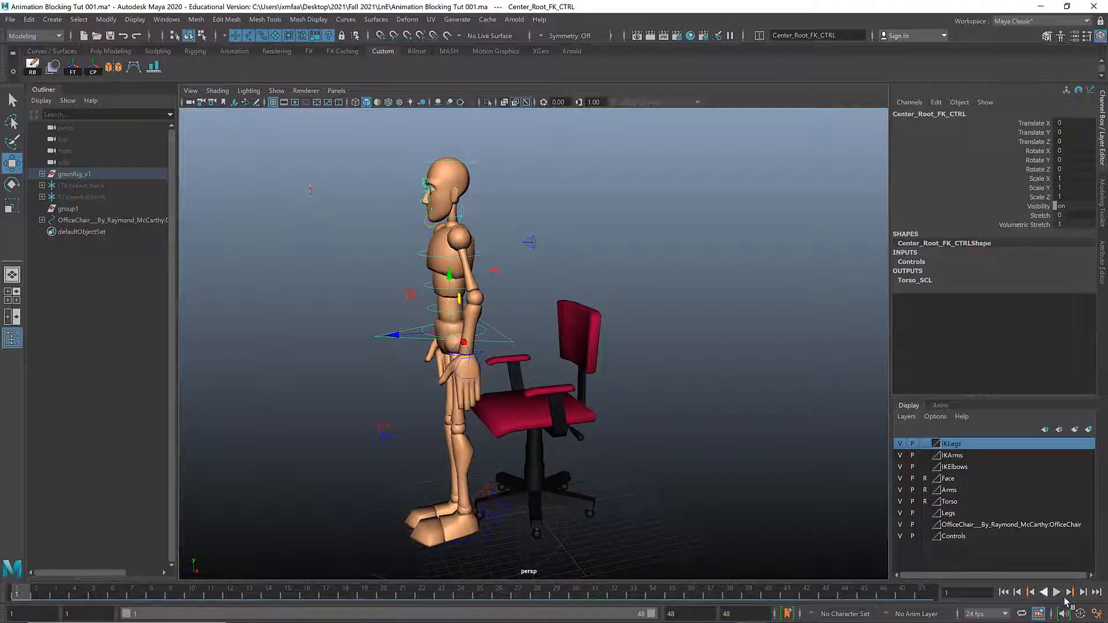
- Check the framerate in the Time Slider preferences, keep it at 24 fps, and save
left_click(1097, 615)
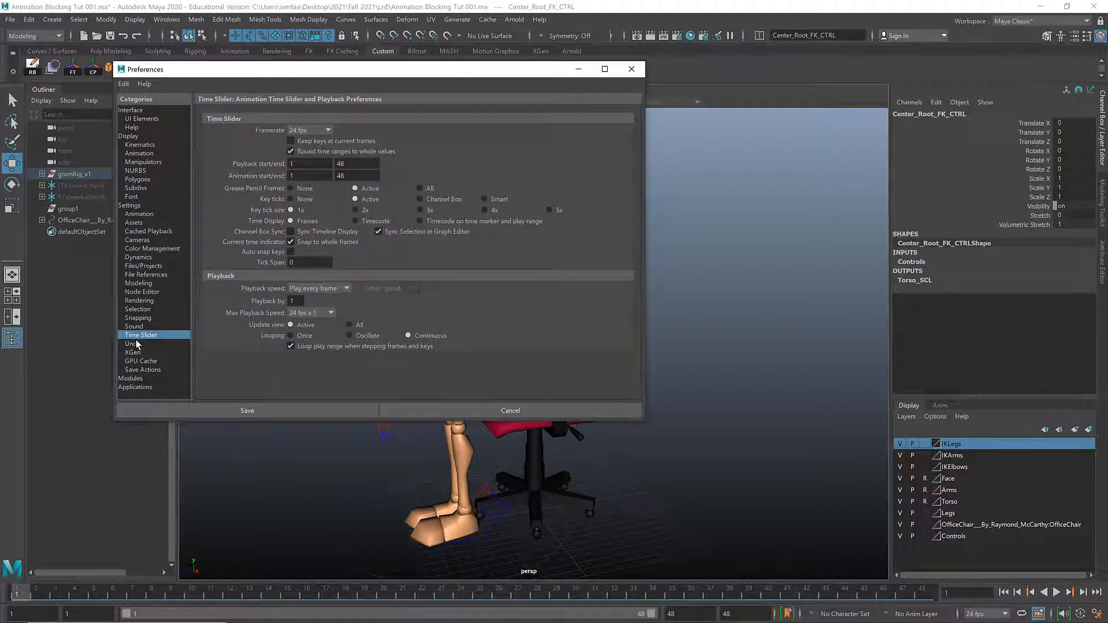
left_click(309, 130)
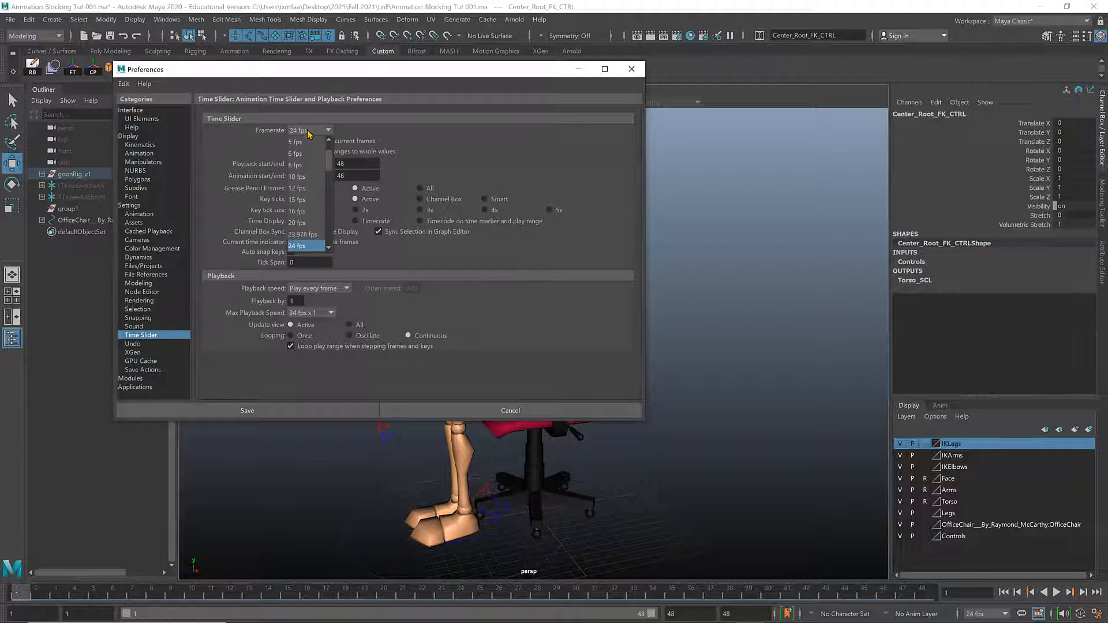
left_click(300, 133)
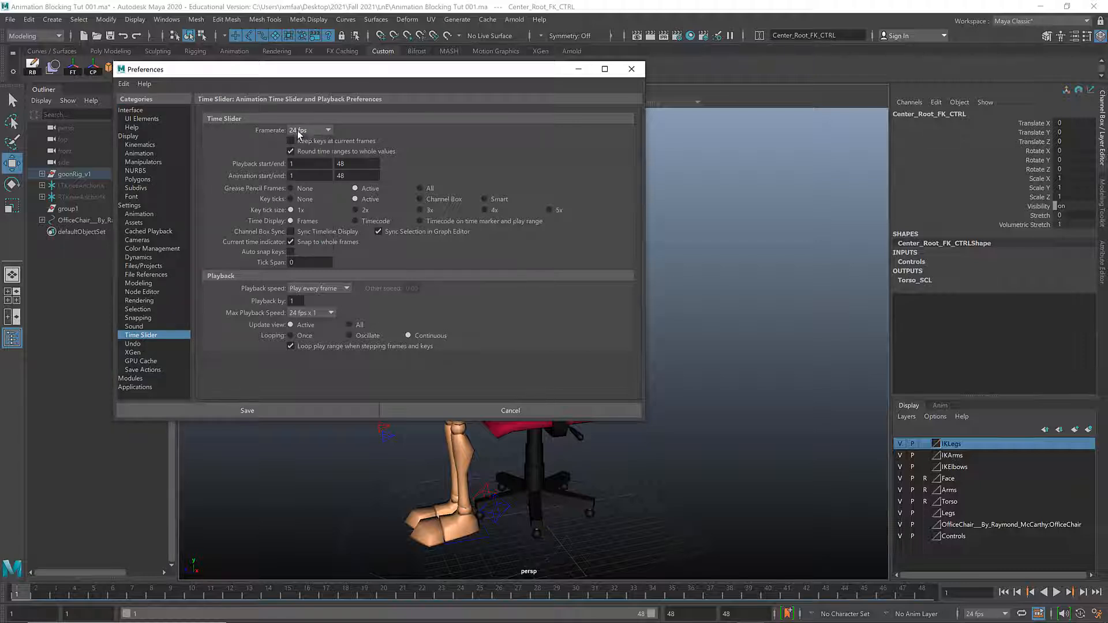
left_click(243, 412)
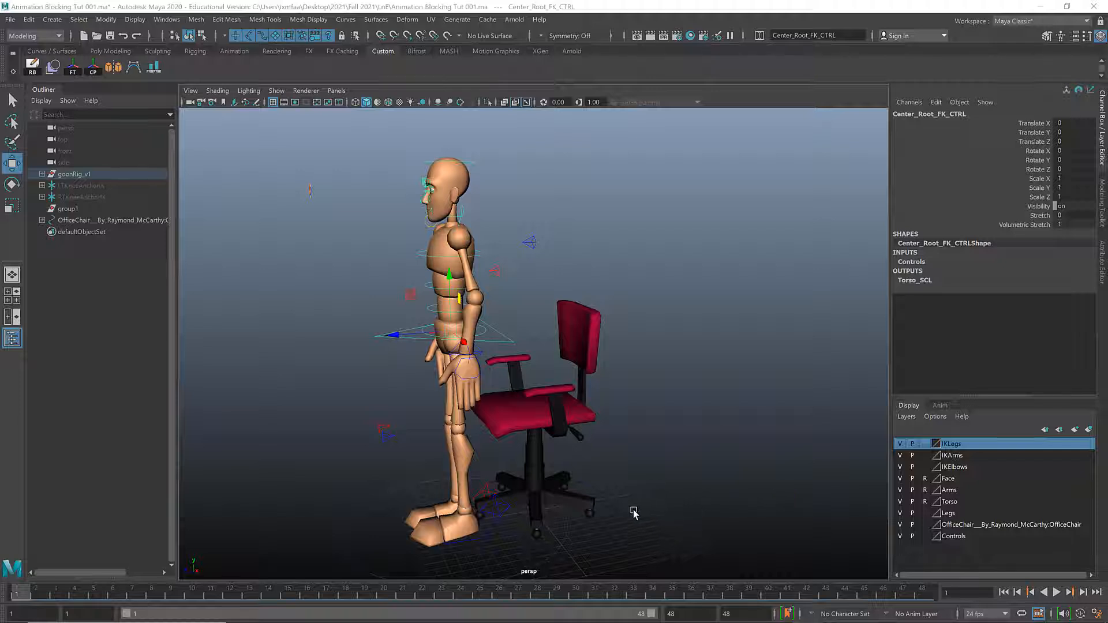
mouse_move(589, 468)
left_mouse_down("alt")
mouse_move(590, 451)
mouse_move(601, 456)
left_mouse_up("alt")
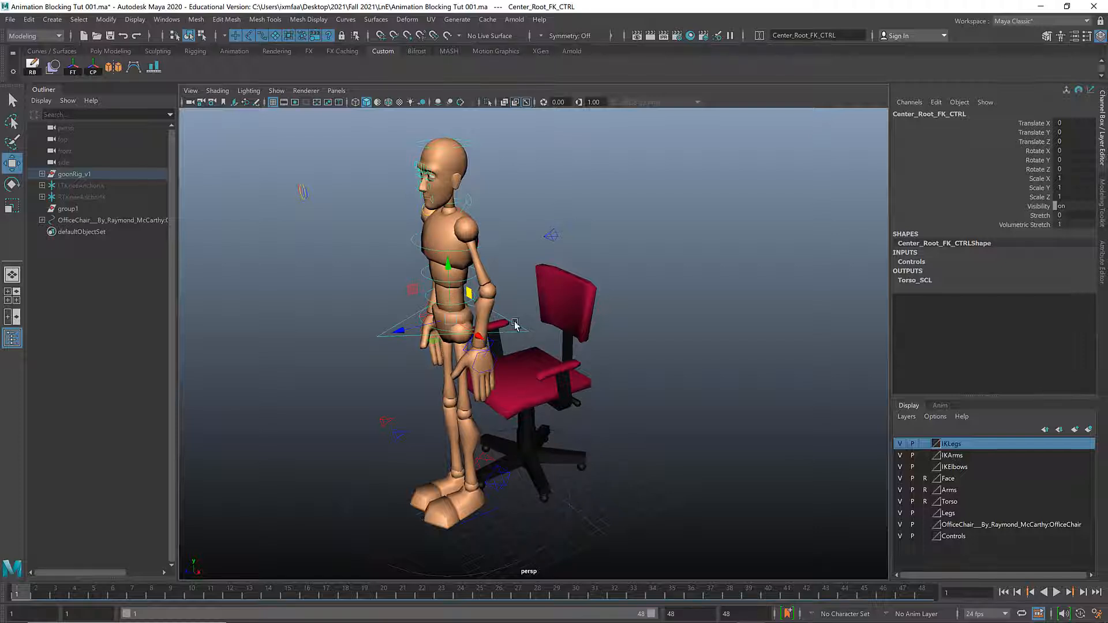
left_click_drag(468, 295, 443, 288, "alt")
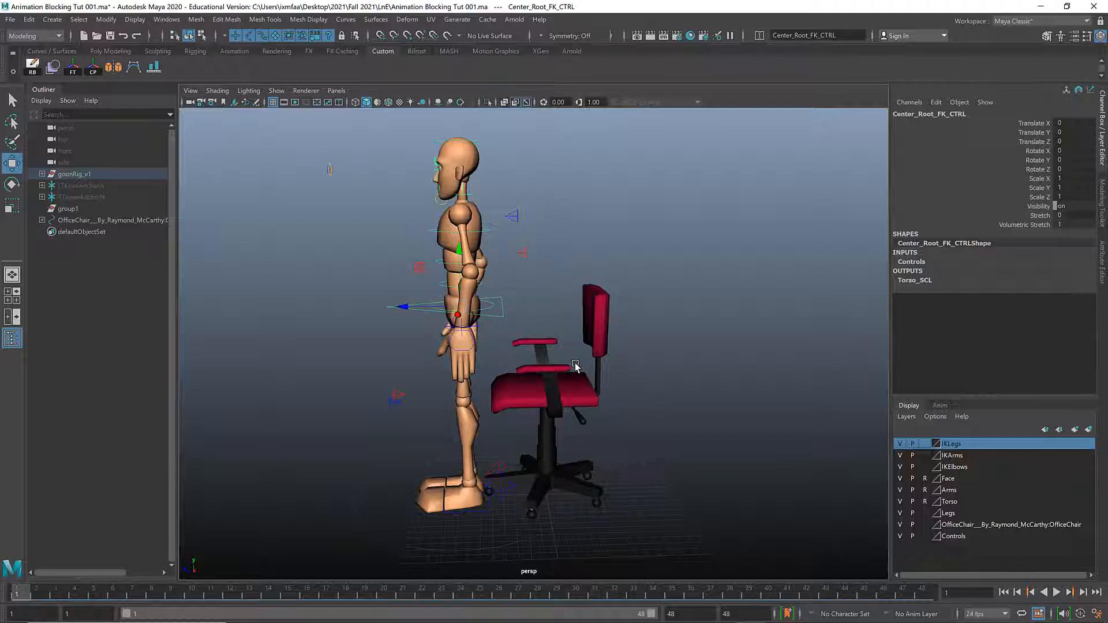
left_click_drag(414, 394, 329, 399, "alt")
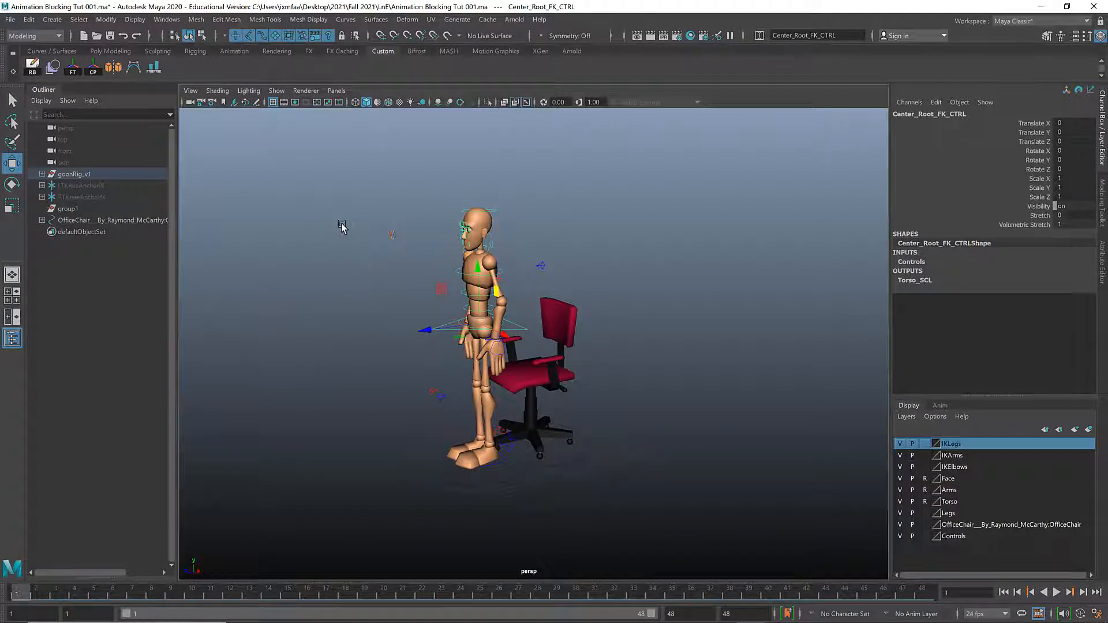
left_click_drag(422, 284, 395, 282, "alt")
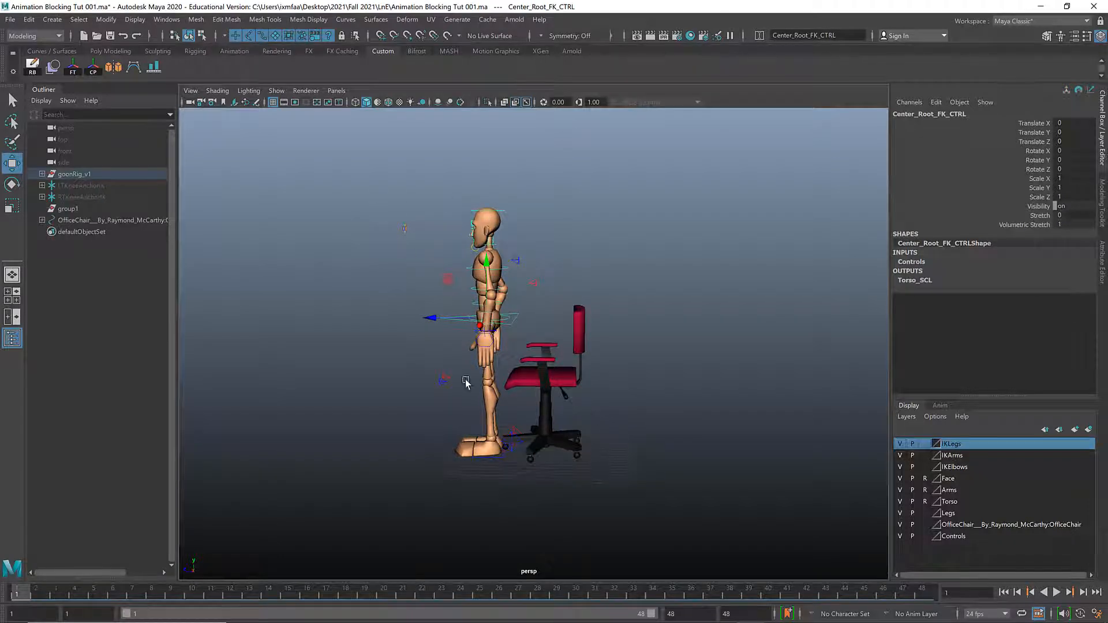
left_click_drag(437, 276, 457, 281, "alt")
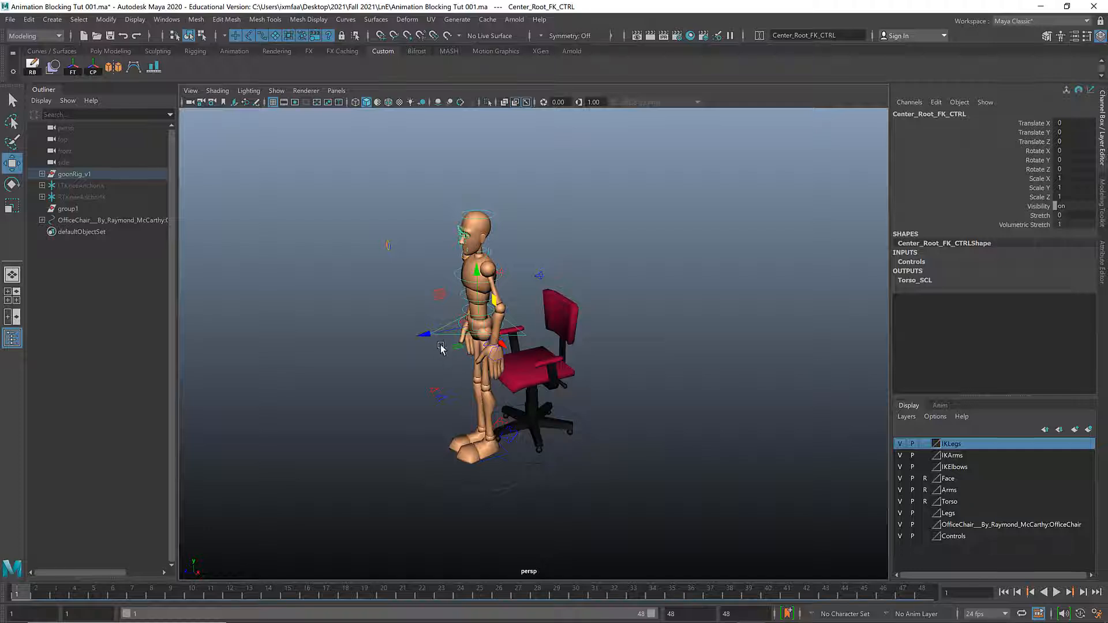
- Box-select the character and chair, and toggle the visibility of the office chair and Controls layers to compare their contents
left_click(406, 333)
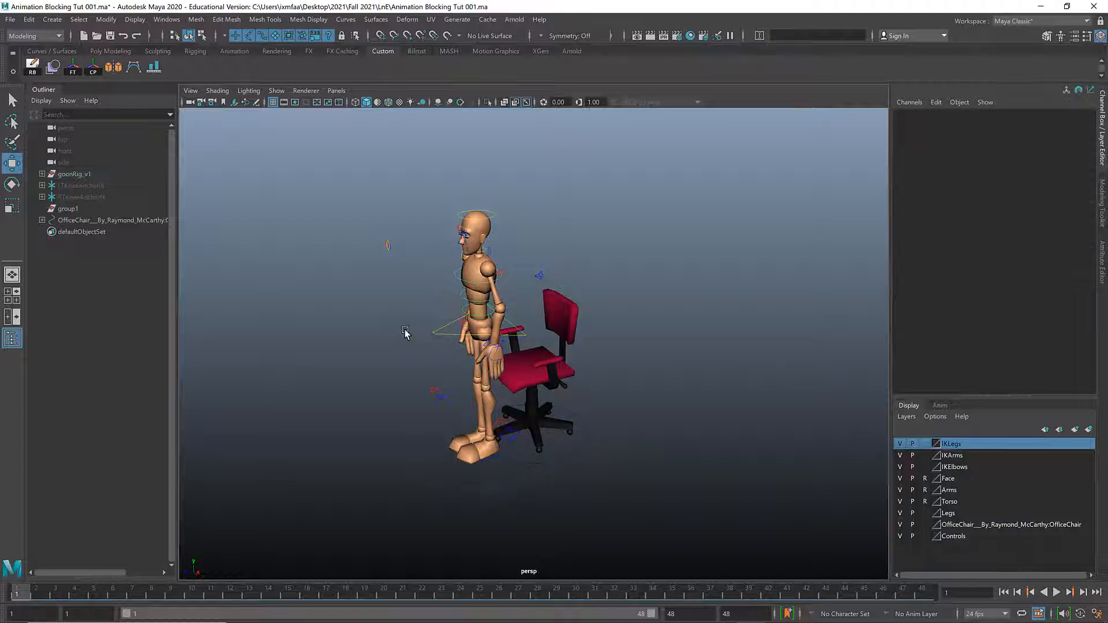
left_click_drag(483, 314, 574, 512)
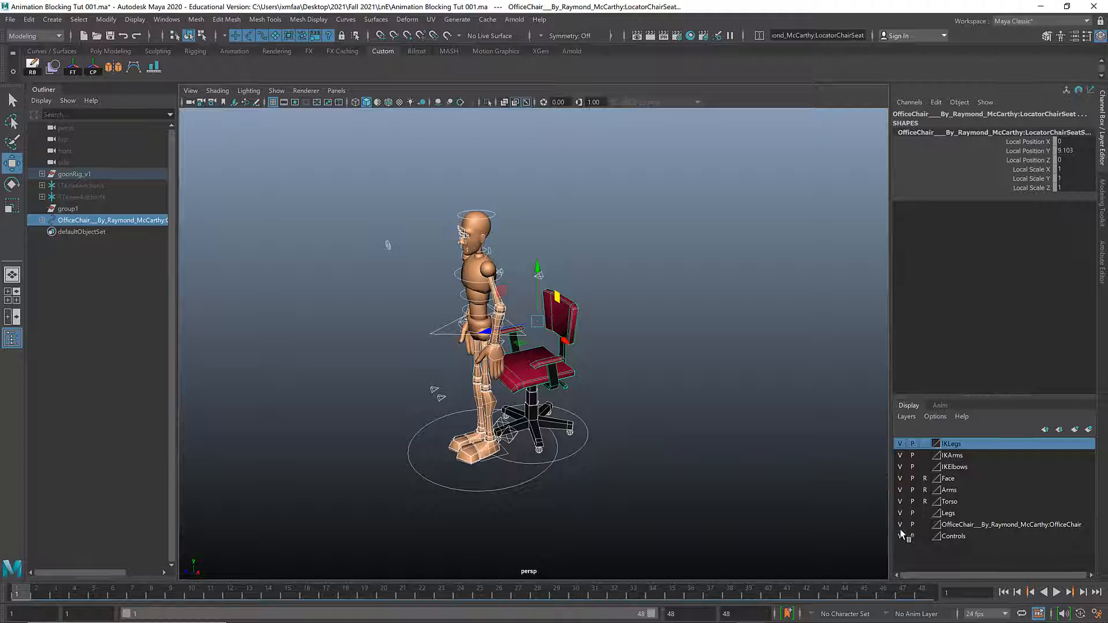
left_click(900, 525)
left_click(900, 526)
left_click(900, 537)
left_click(900, 538)
left_click(900, 537)
left_click(900, 537)
left_click(961, 538)
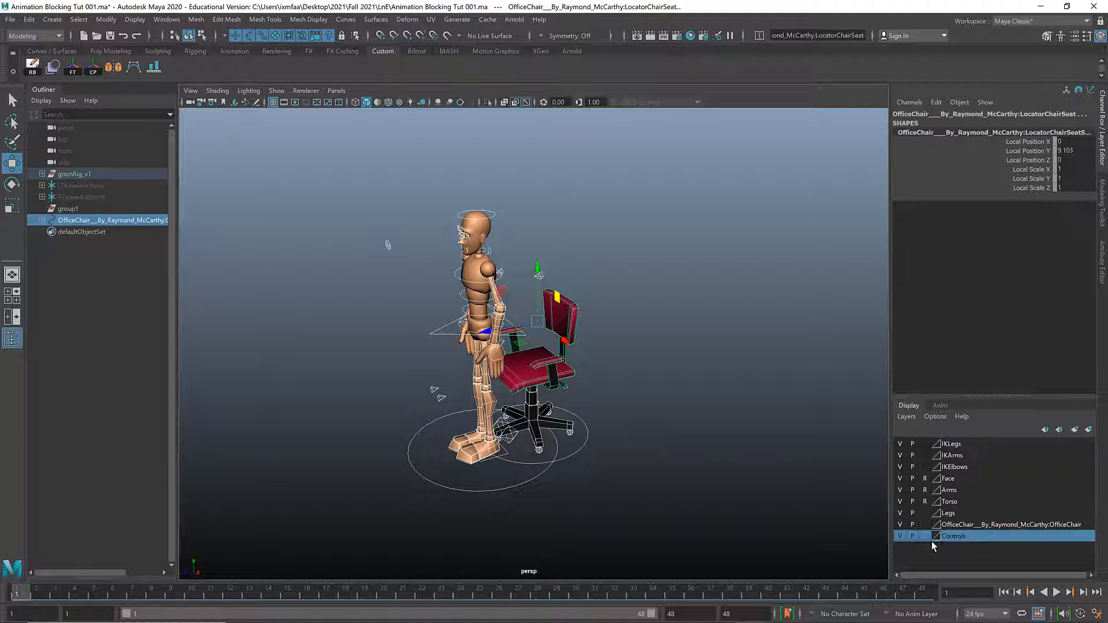
left_click(784, 447)
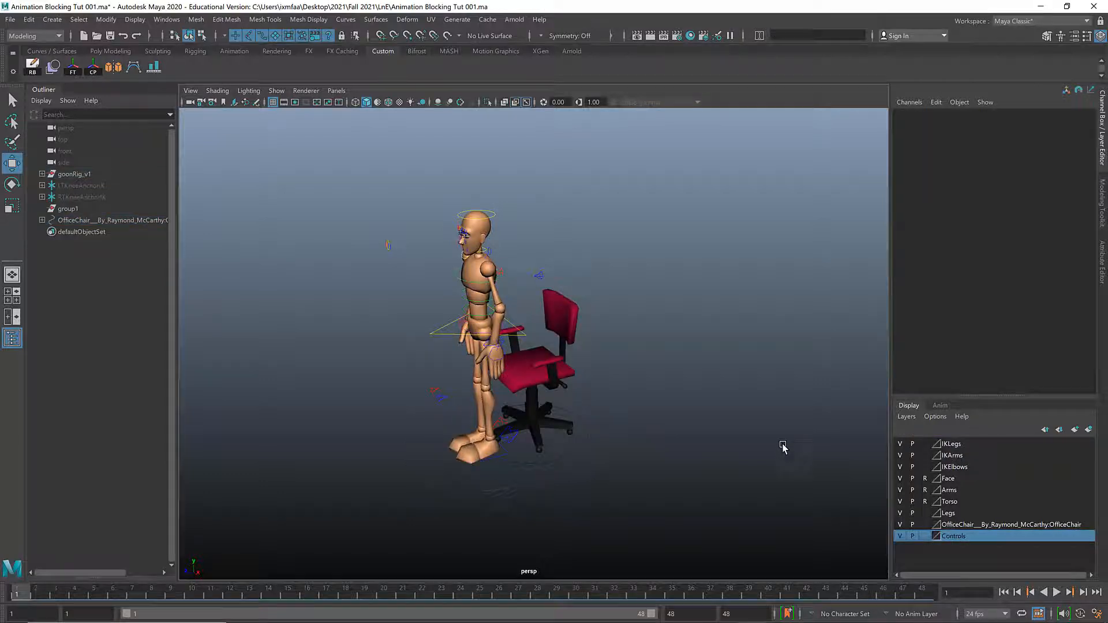
- Select and key every object in the Controls layer at frame 1, and inspect the channels of Root_CTRL and Center_Root_FK_CTRL
left_click(903, 537)
left_click(903, 537)
right_click(953, 538)
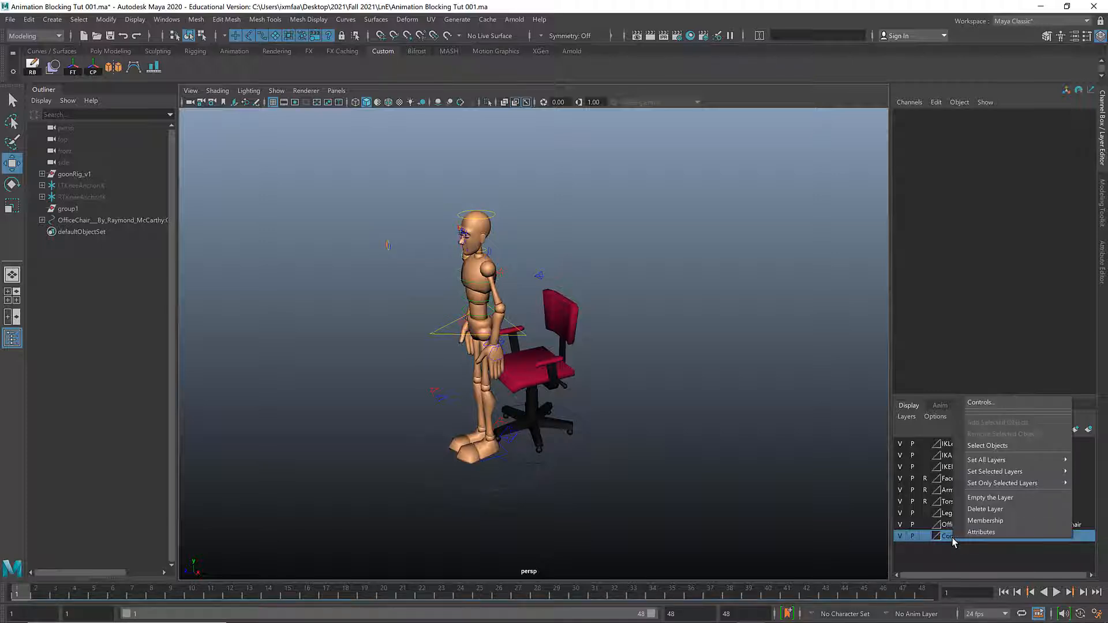
left_click(991, 446)
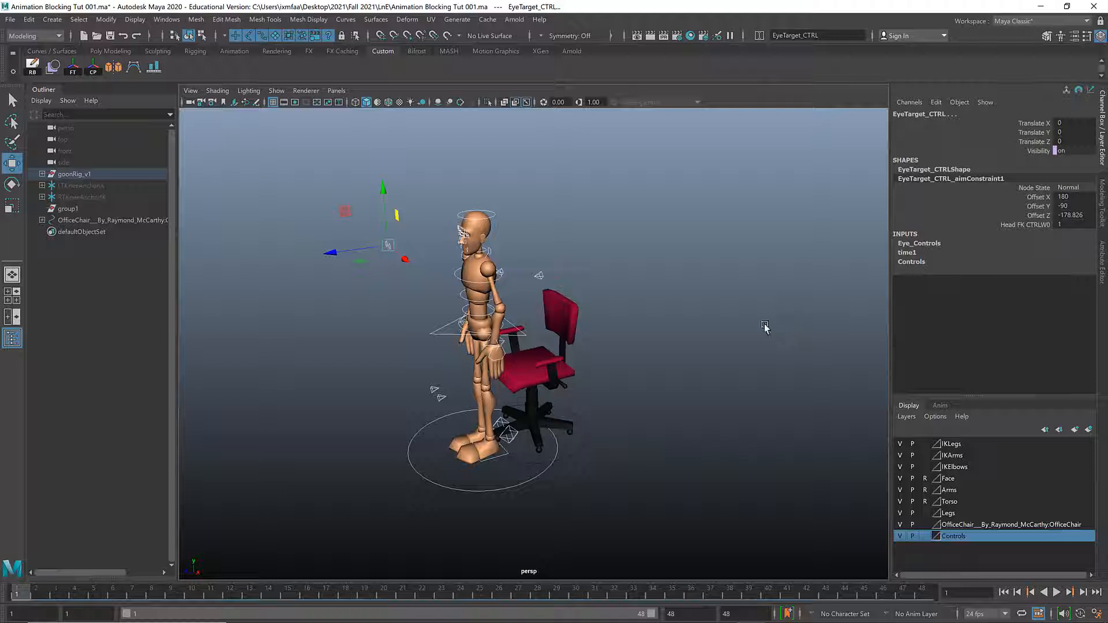
mouse_move(696, 293)
left_mouse_down("alt")
mouse_move(708, 297)
mouse_move(691, 288)
left_mouse_up("alt")
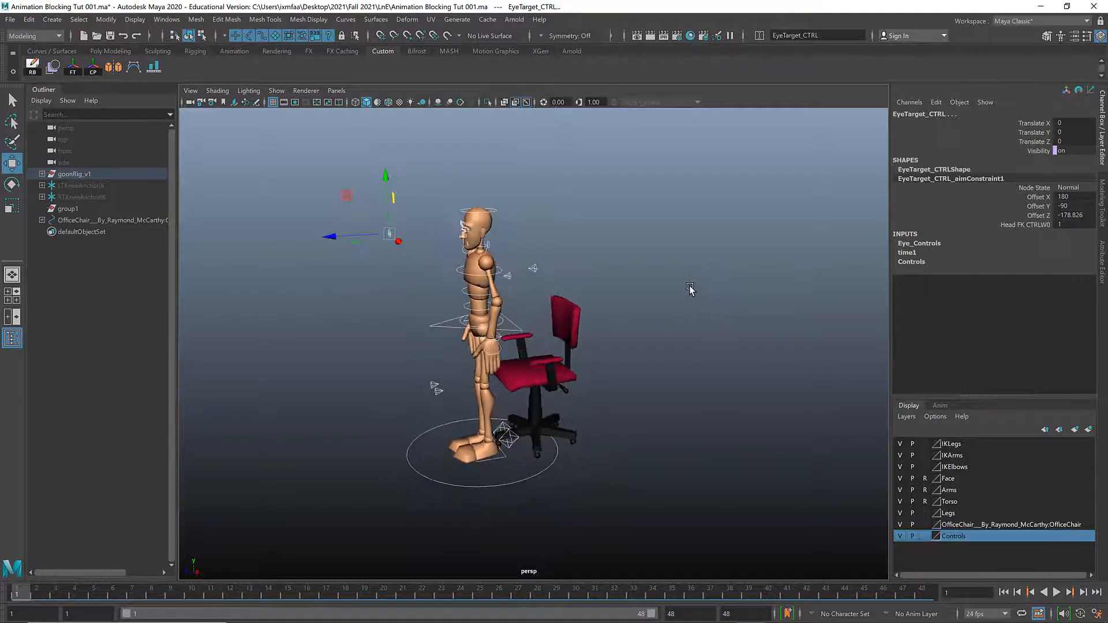
key("s")
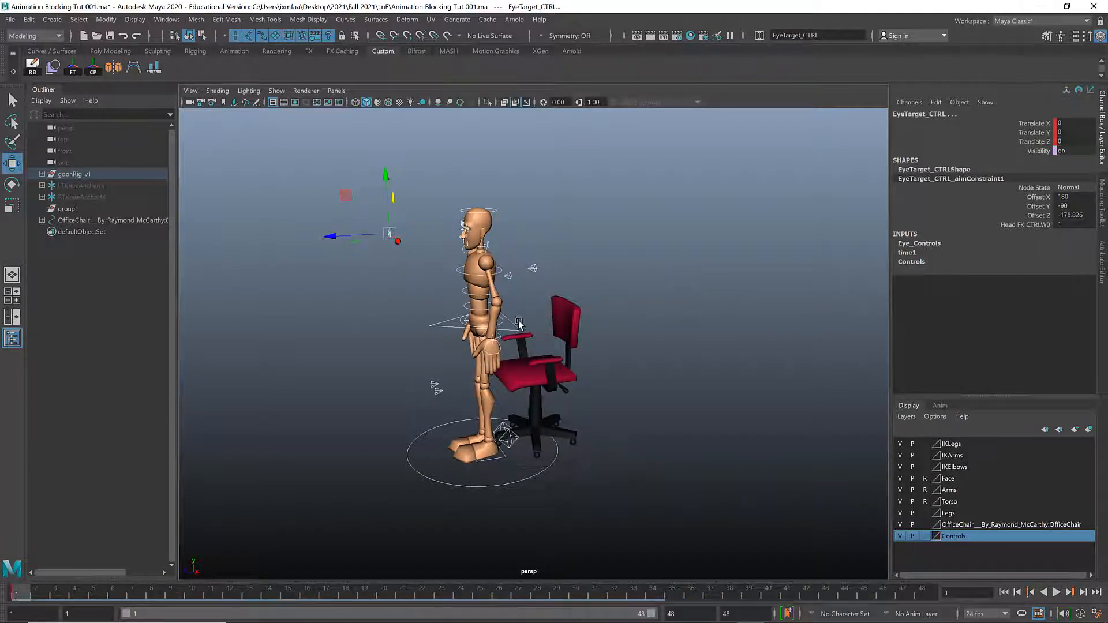
left_click(410, 455)
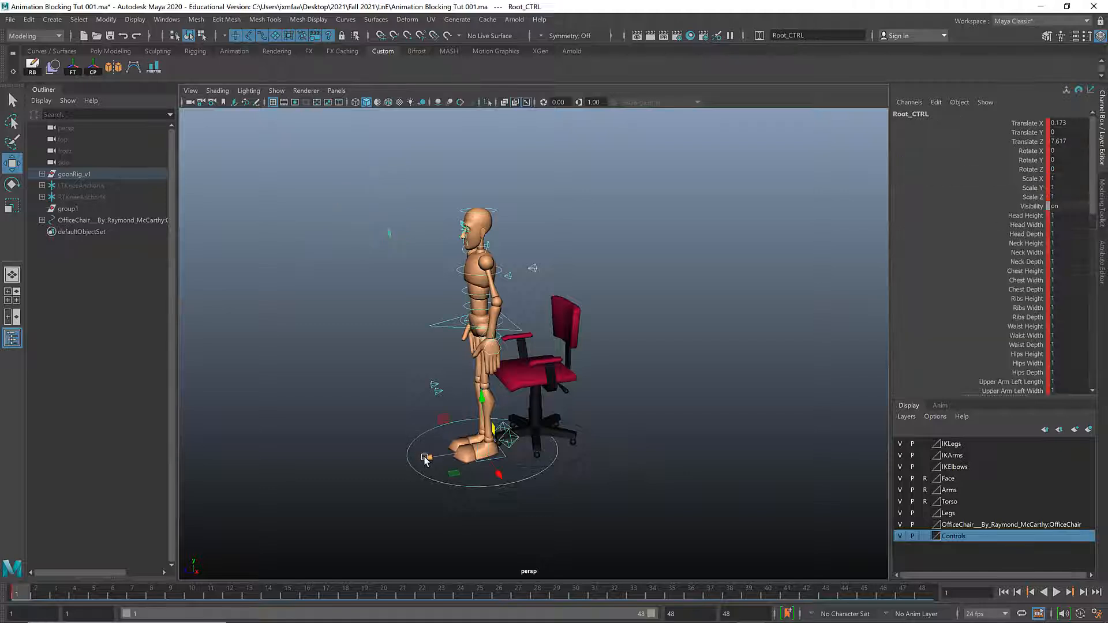
left_click(449, 324)
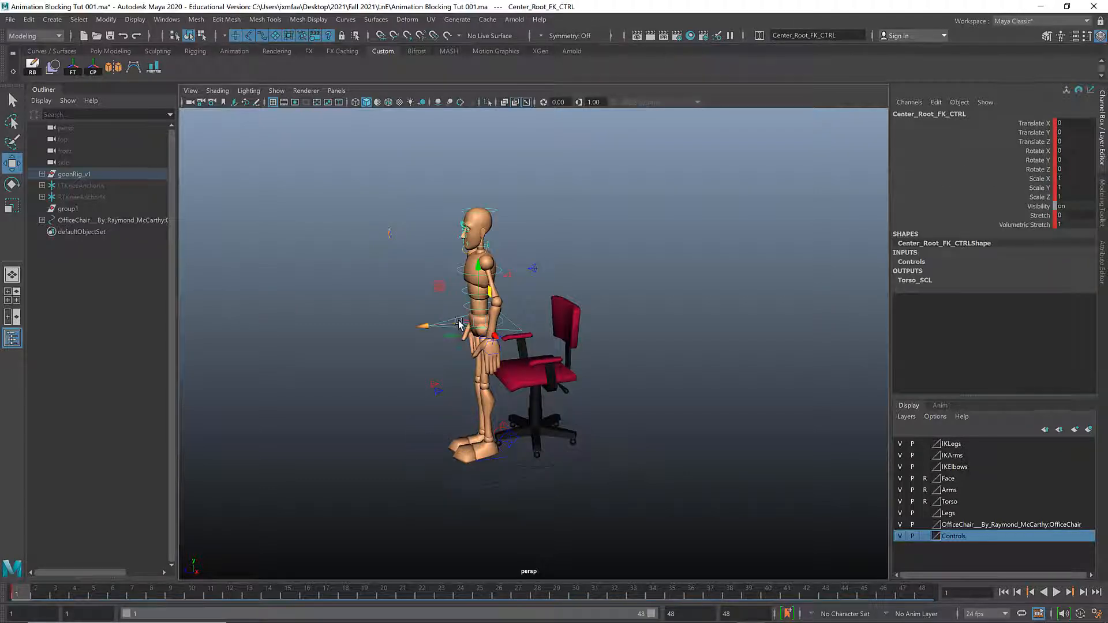
- Select Hip_FK_CTRL, try rotating it, and undo the rotation
left_click(465, 319)
left_click(463, 322)
key("e")
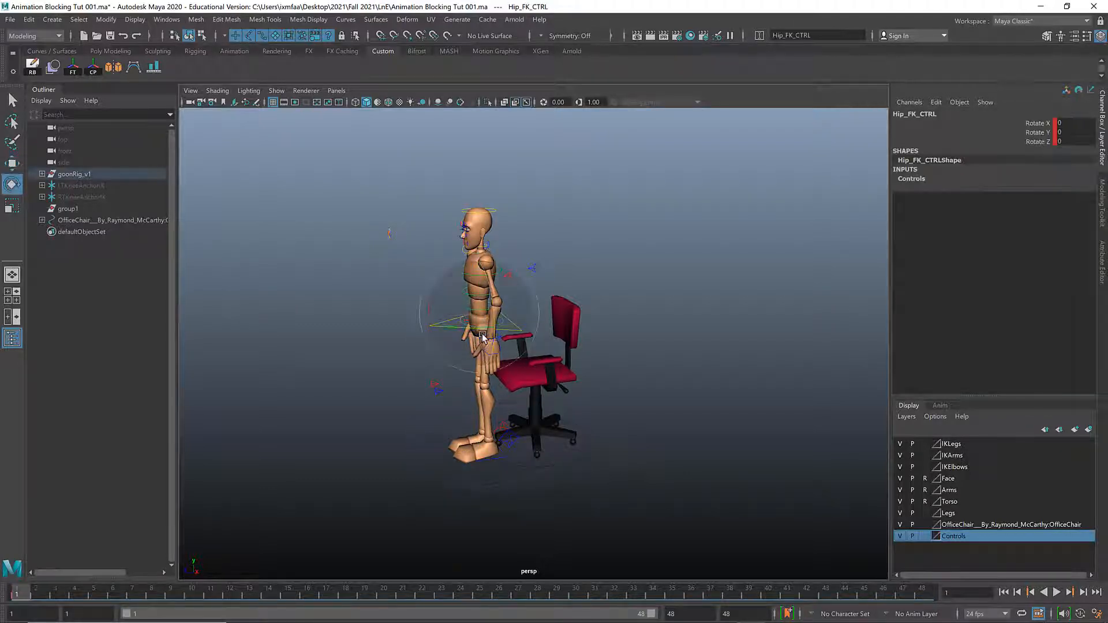
left_click_drag(472, 282, 480, 337)
left_click_drag(480, 337, 447, 261, "alt")
key("ctrl+z")
key("ctrl+z")
- Try rotating Hip_FK_CTRL and moving Center_Root_FK_CTRL to compare their effects on the body, and undo both changes
mouse_move(620, 316)
left_mouse_down("alt")
mouse_move(589, 315)
mouse_move(628, 317)
mouse_move(610, 315)
left_mouse_up("alt")
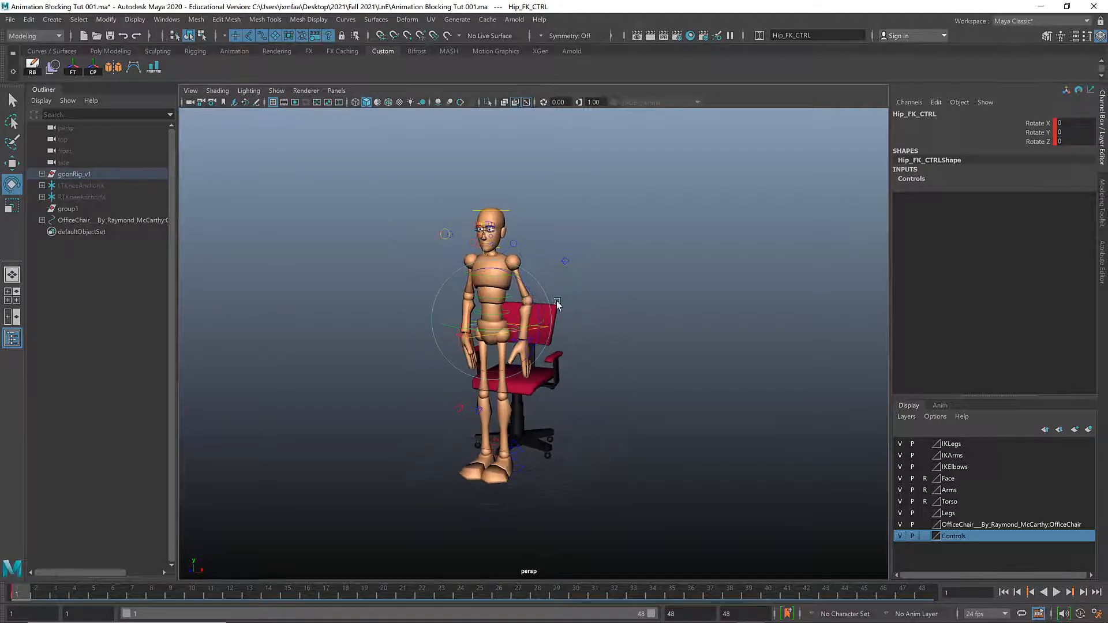
scroll(527, 298, "up", 5)
left_click_drag(525, 298, 494, 295)
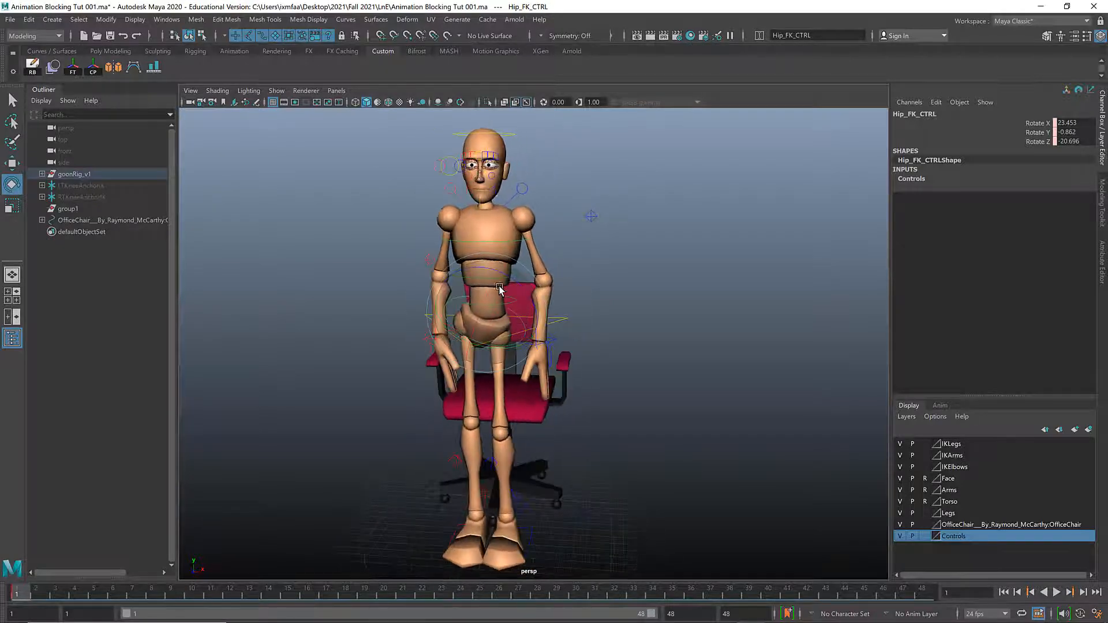
key("w")
left_click(562, 320)
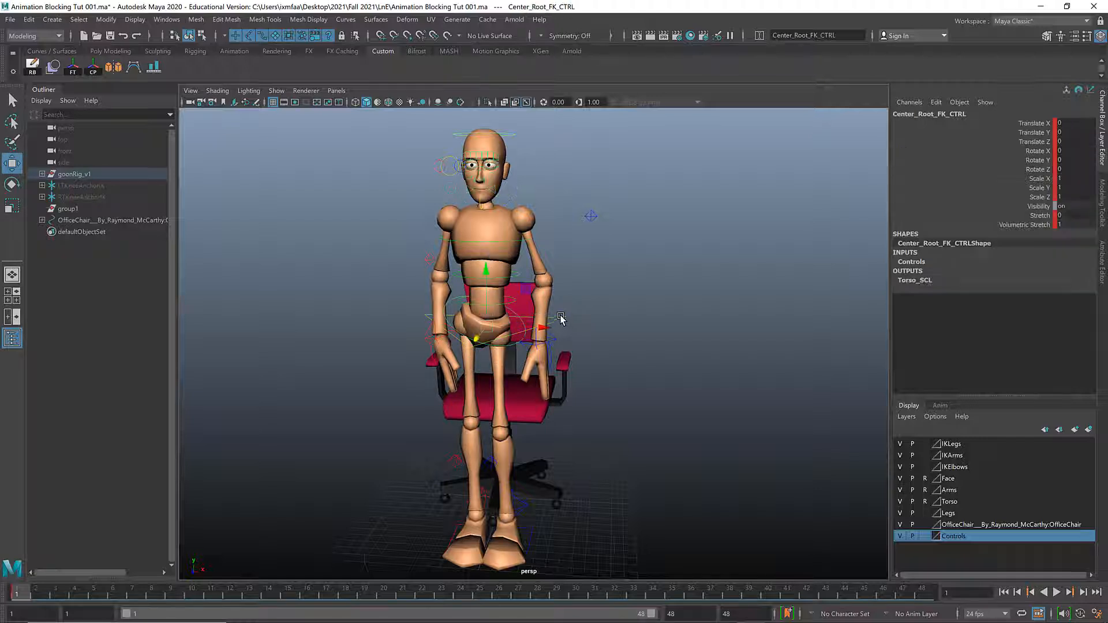
left_click_drag(481, 268, 590, 260)
key("ctrl+z")
key("ctrl+z")
key("ctrl+z")
left_click_drag(535, 313, 542, 319, "alt")
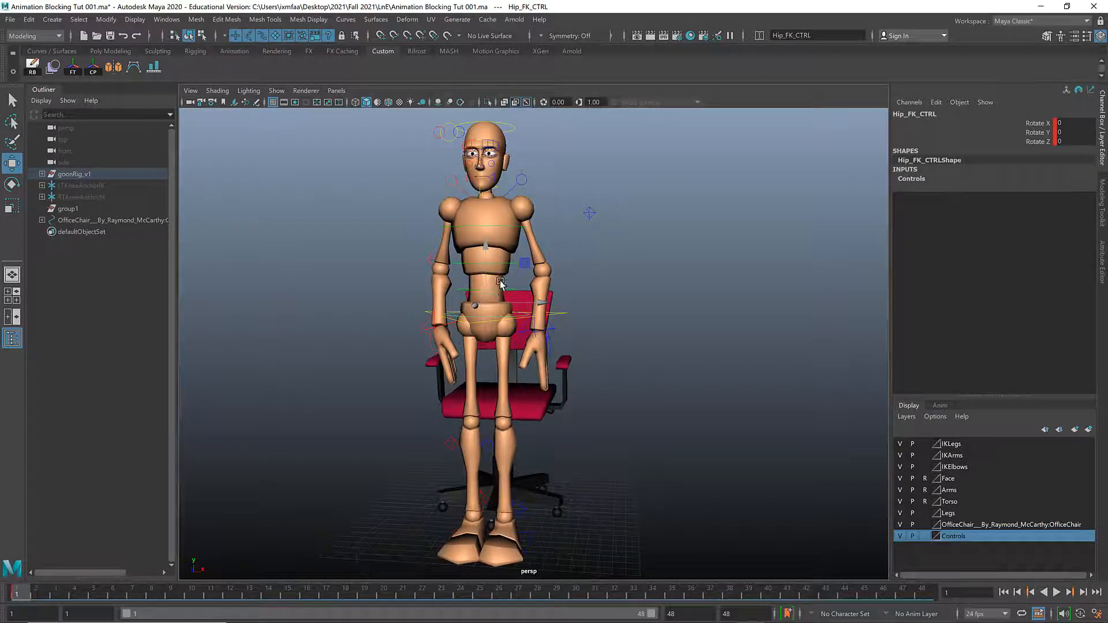
left_click_drag(500, 283, 445, 283, "alt")
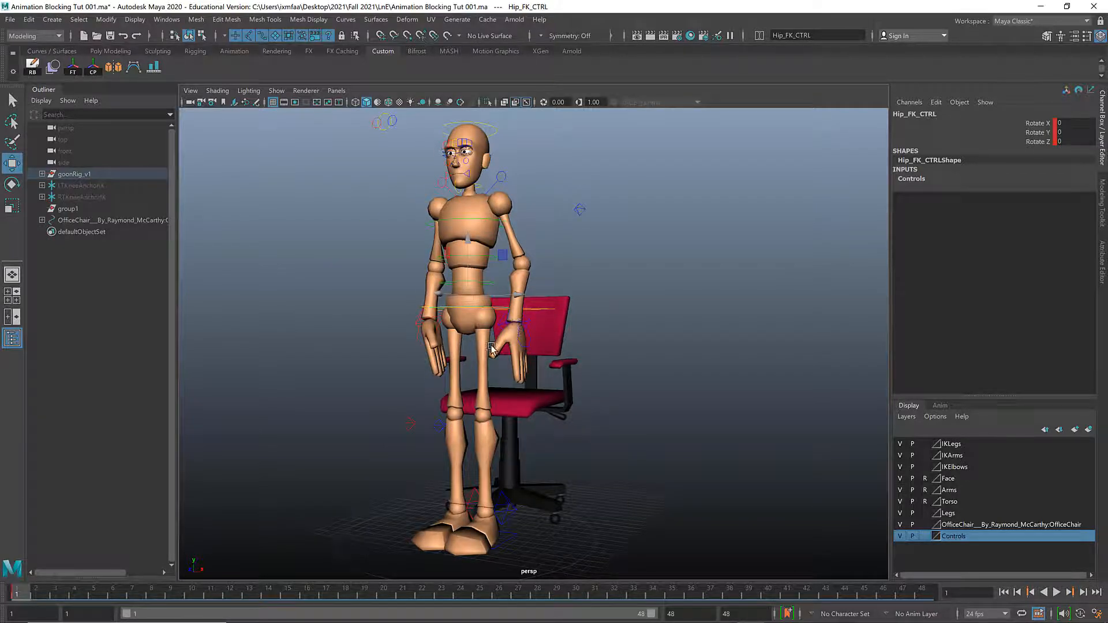
left_click_drag(492, 348, 443, 345, "alt")
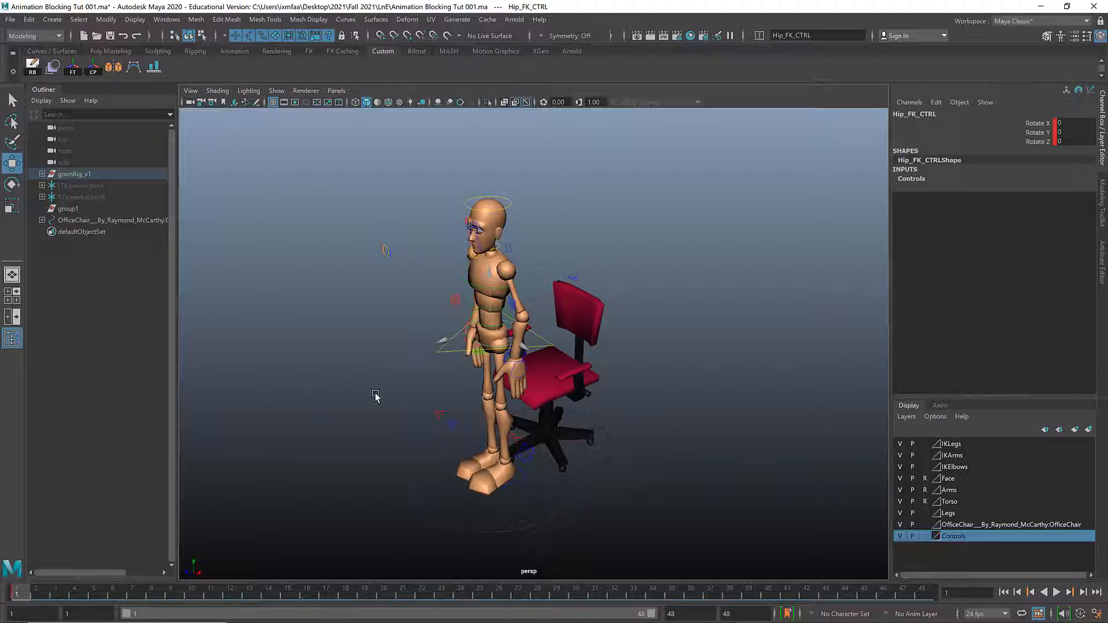
left_click_drag(376, 395, 376, 394, "alt")
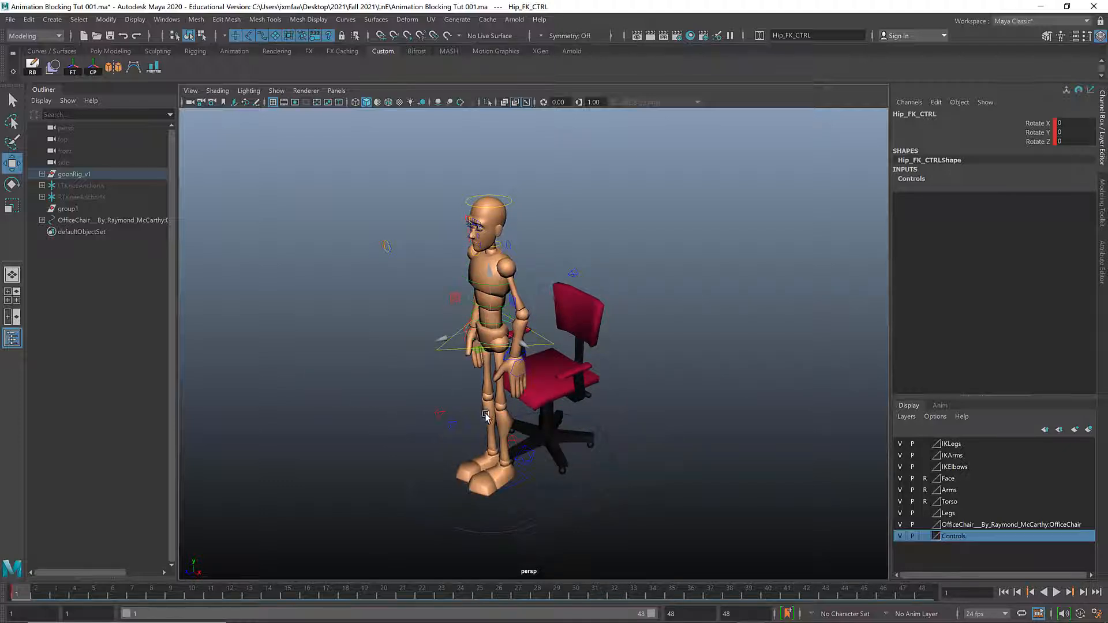
left_click_drag(454, 384, 460, 385, "alt")
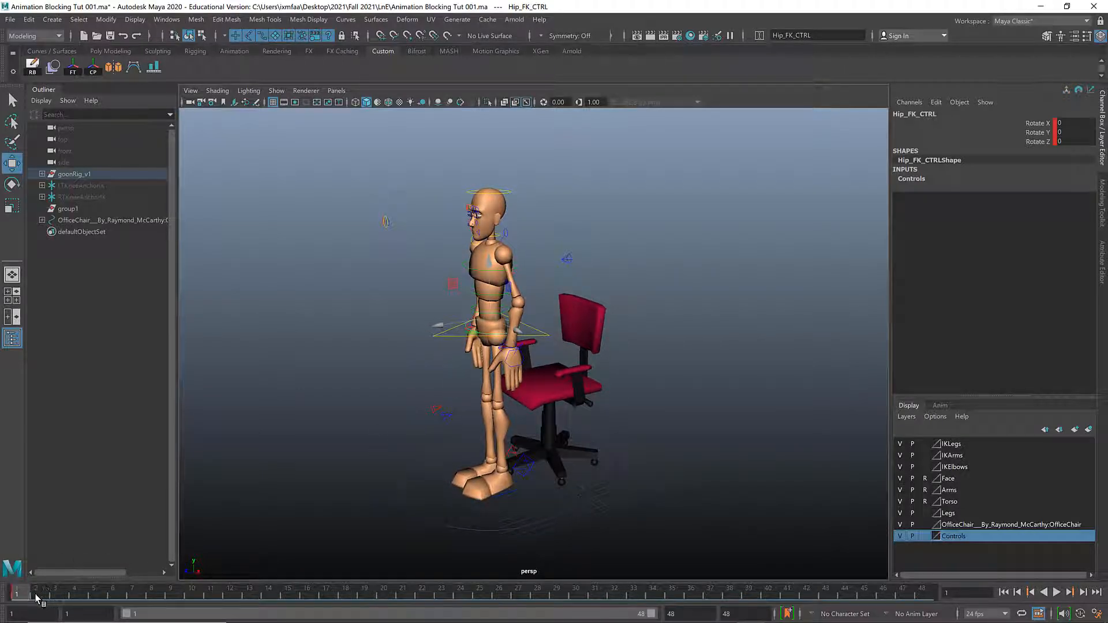
- At frame 24, move Center_Root_FK_CTRL down and back in the side view to about Translate Y -2.508, Translate Z -3.881
left_click_drag(37, 599, 460, 604)
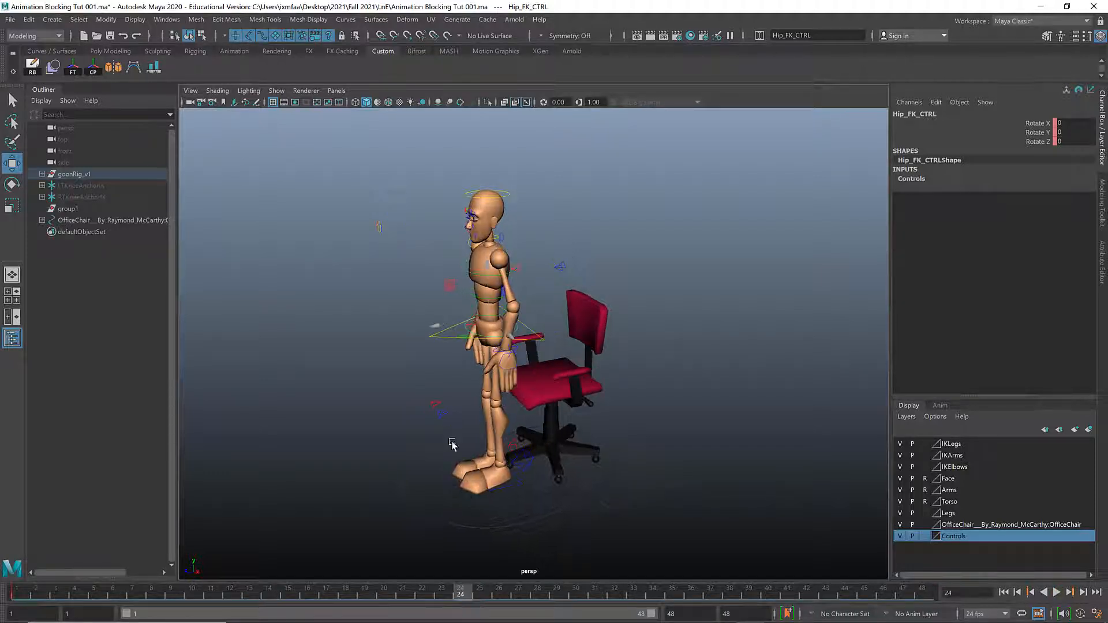
left_click(436, 337)
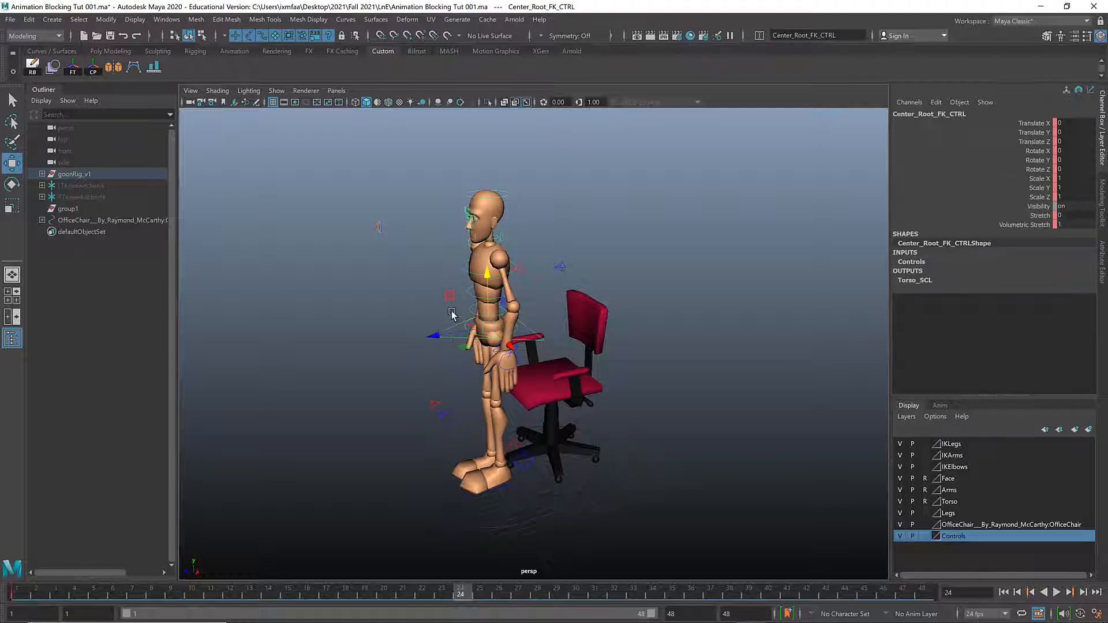
left_click_drag(436, 337, 508, 291, "alt")
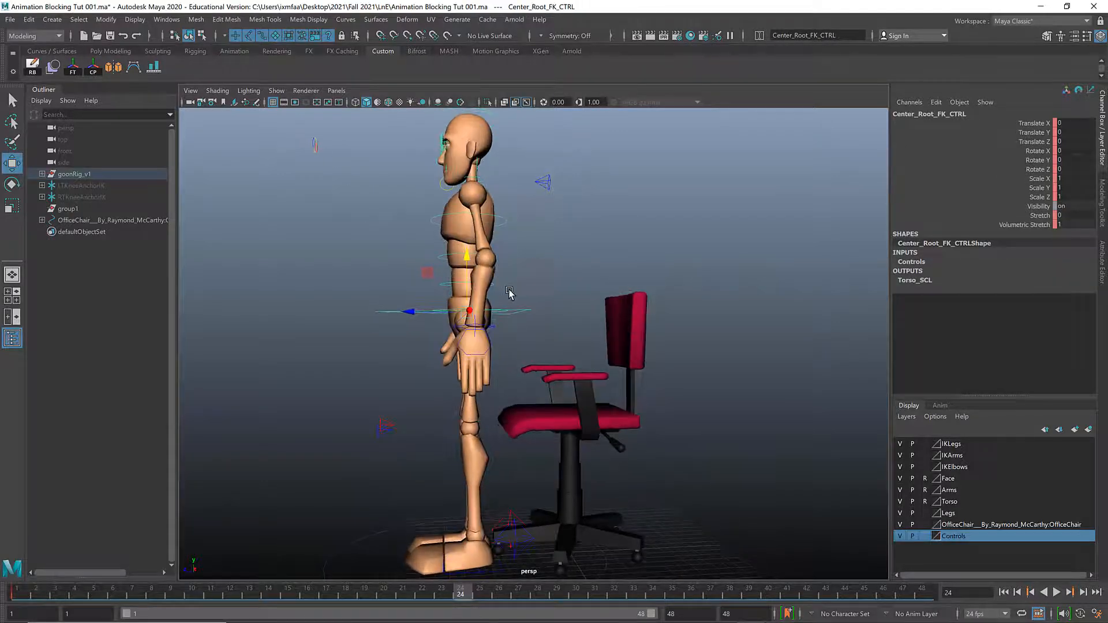
key("space")
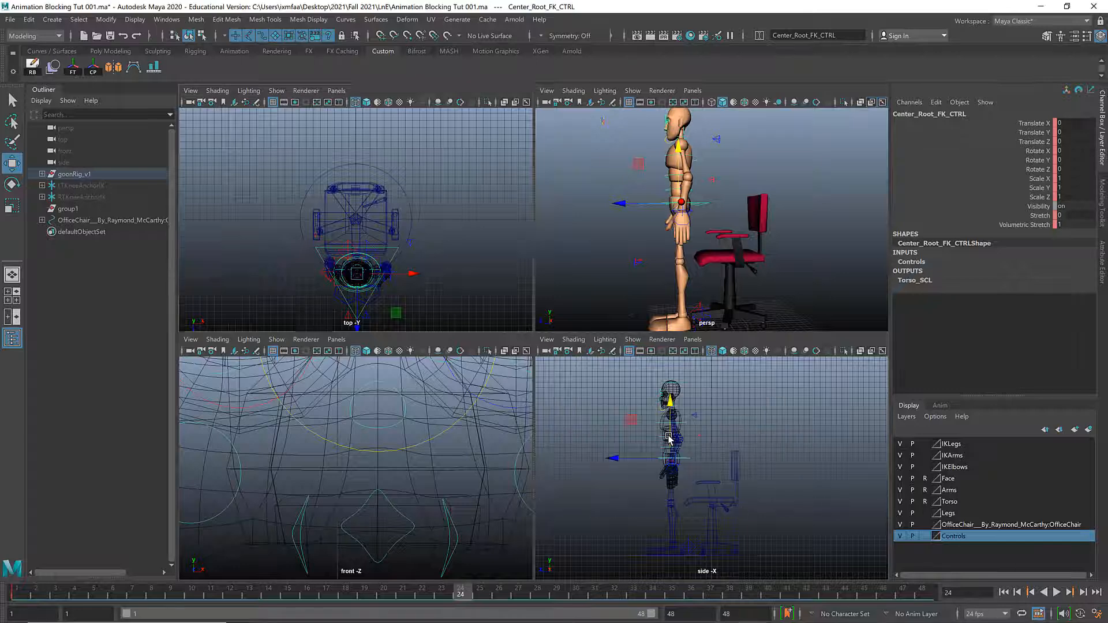
key("space")
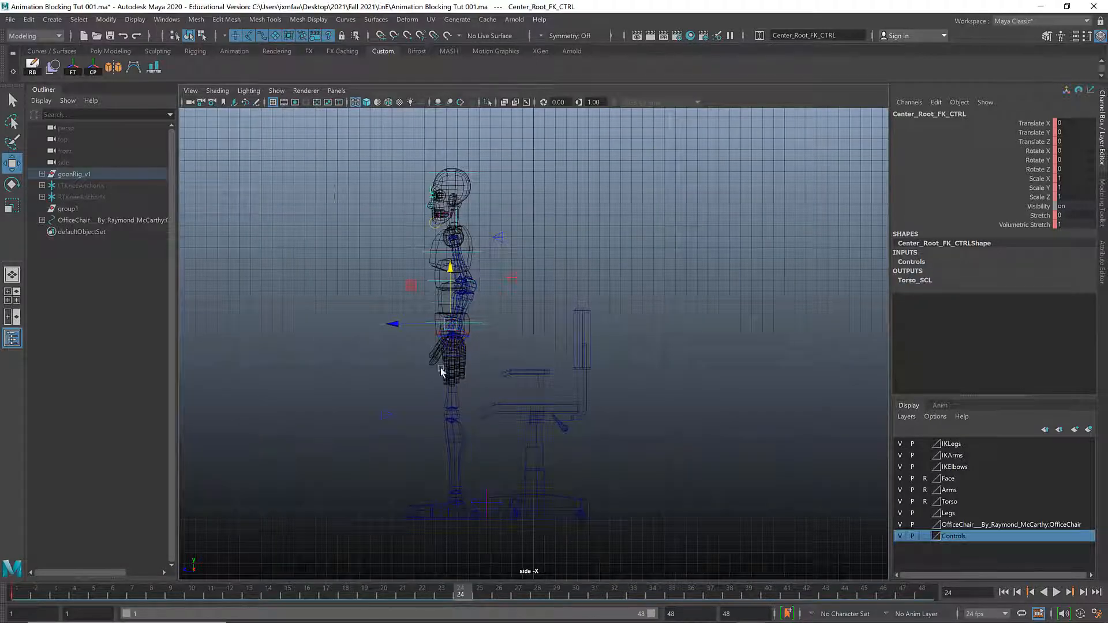
scroll(507, 269, "up", 4)
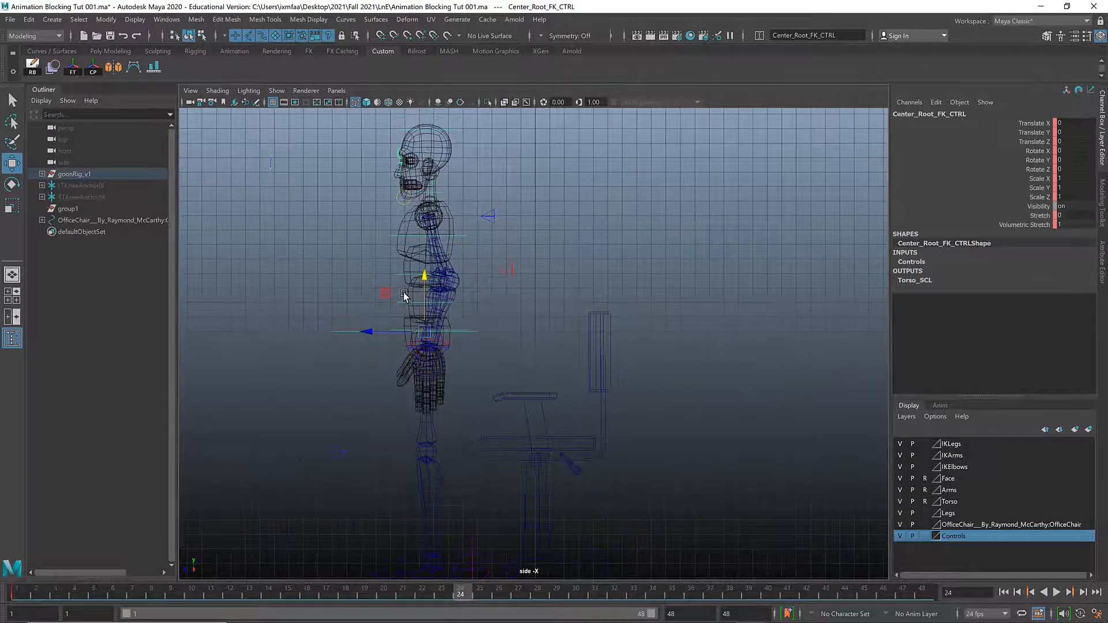
left_click_drag(385, 293, 443, 332)
- Change the viewport background to solid light grey and hide the grid in the side view
key("space")
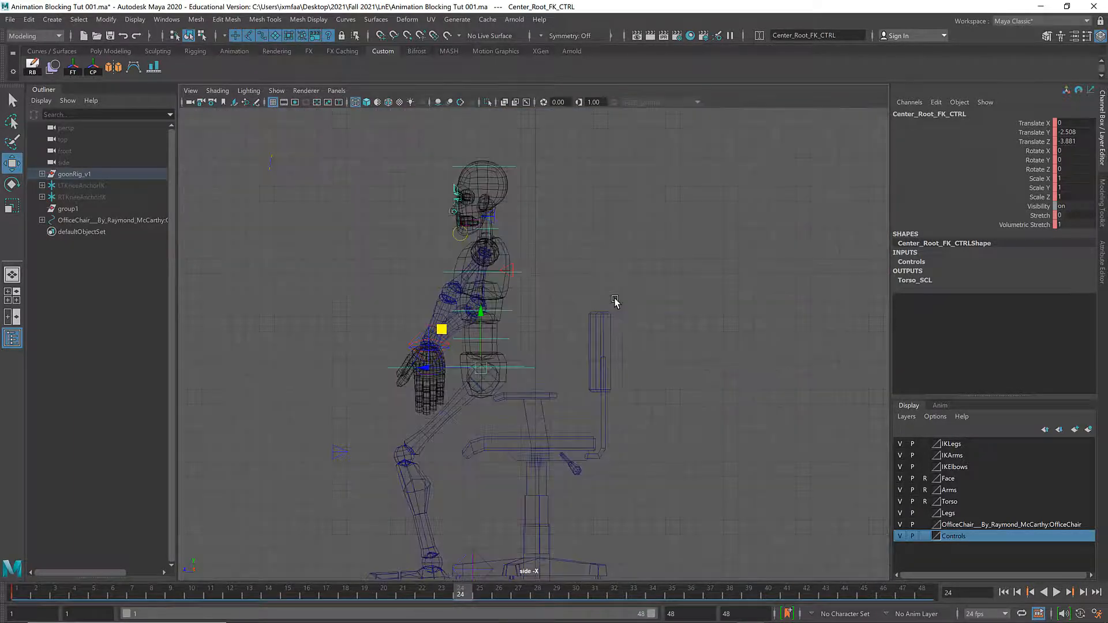
key("alt+b")
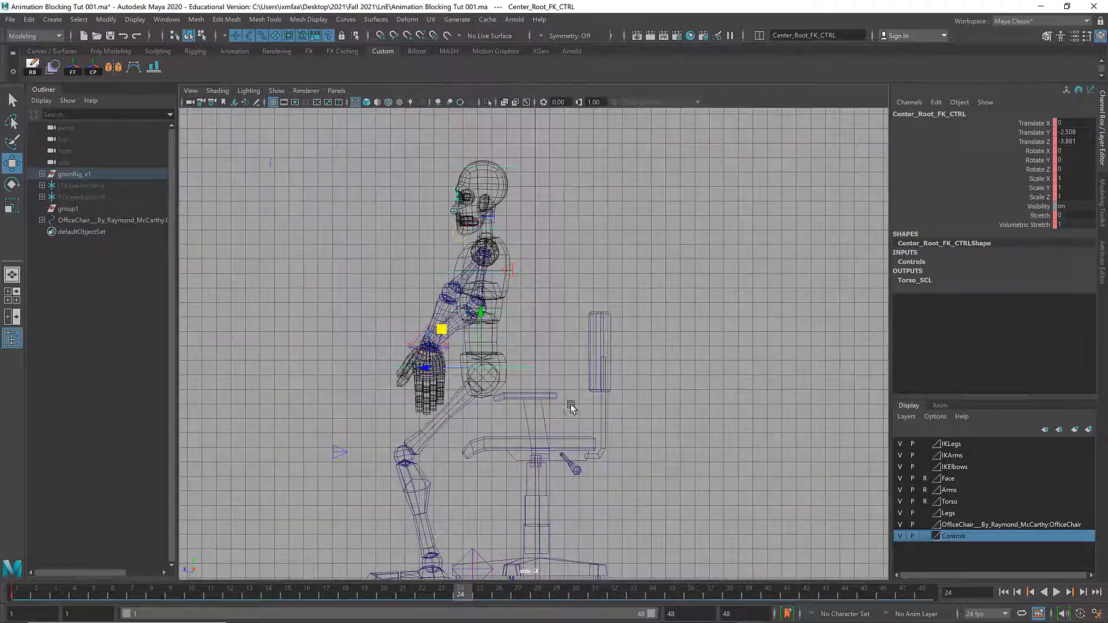
key("alt+b")
key("alt+b")
key("alt+b")
key("alt+b")
left_click(275, 105)
- Lower Center_Root_FK_CTRL onto the seat and lean it forward, to about Translate Y -5.235, Translate Z -8.081, Rotate X 20.263
left_click_drag(443, 331, 510, 369)
key("e")
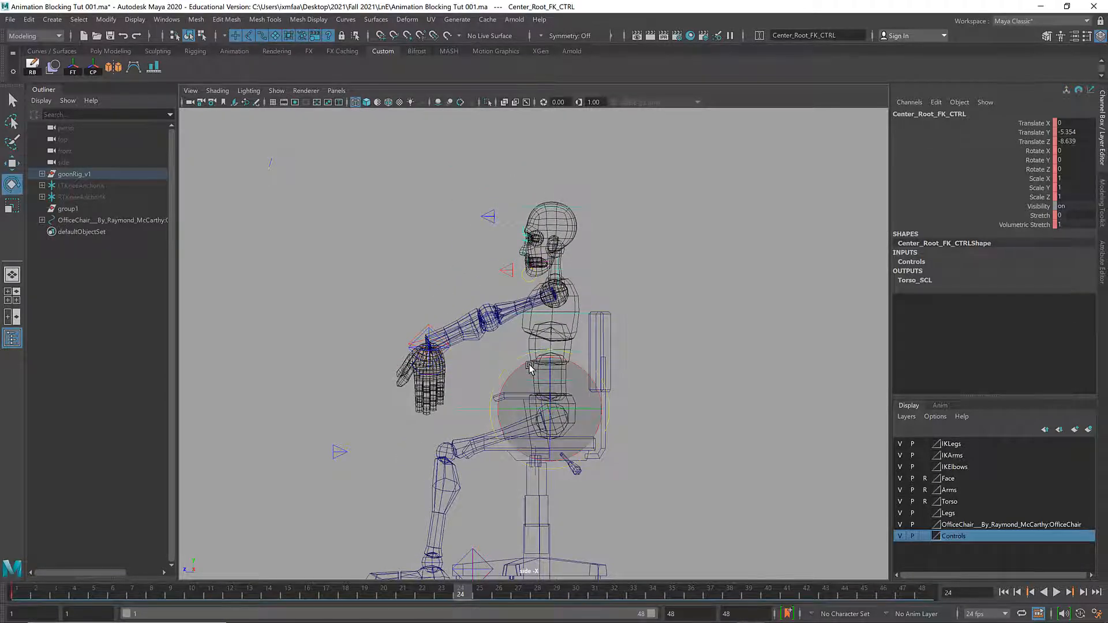
left_click_drag(522, 366, 511, 378)
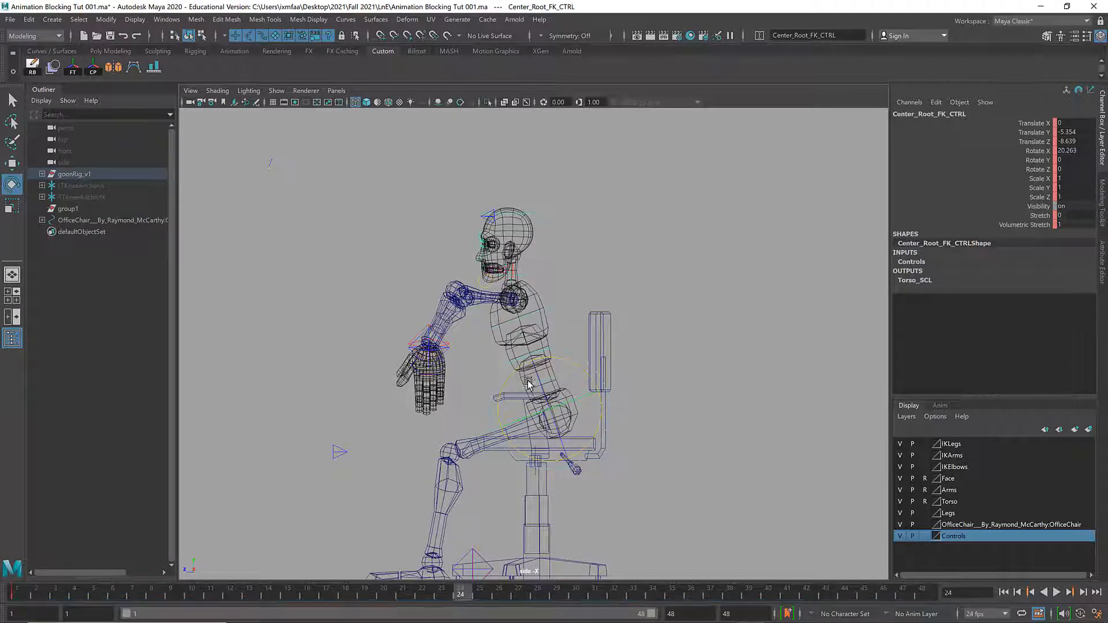
key("w")
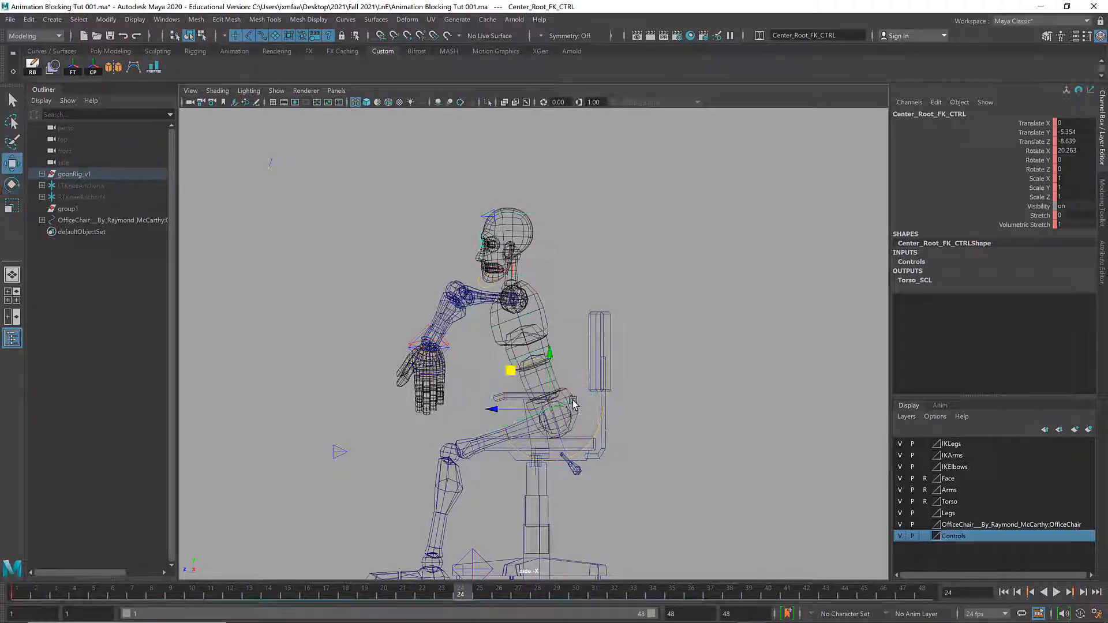
left_click_drag(511, 373, 503, 367)
- Return to the perspective view, enable automatic keyframing, and nudge Center_Root_FK_CTRL to about Translate Y -5.194, Translate Z -7.795
key("space")
key("space")
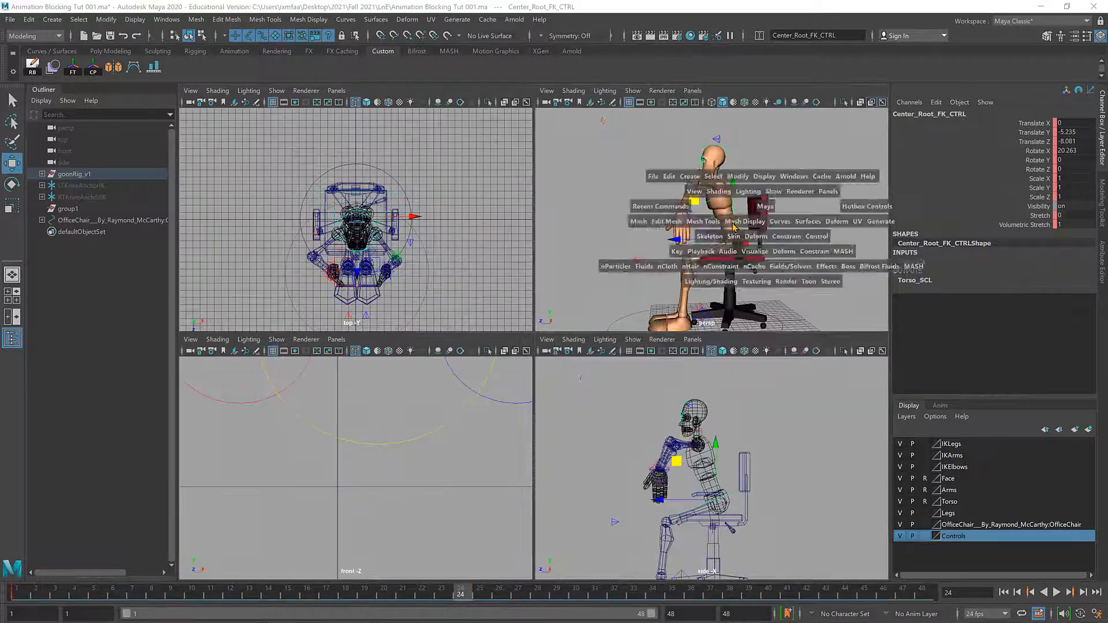
key("space")
mouse_move(650, 266)
left_mouse_down("alt")
mouse_move(626, 278)
mouse_move(606, 265)
mouse_move(632, 269)
left_mouse_up("alt")
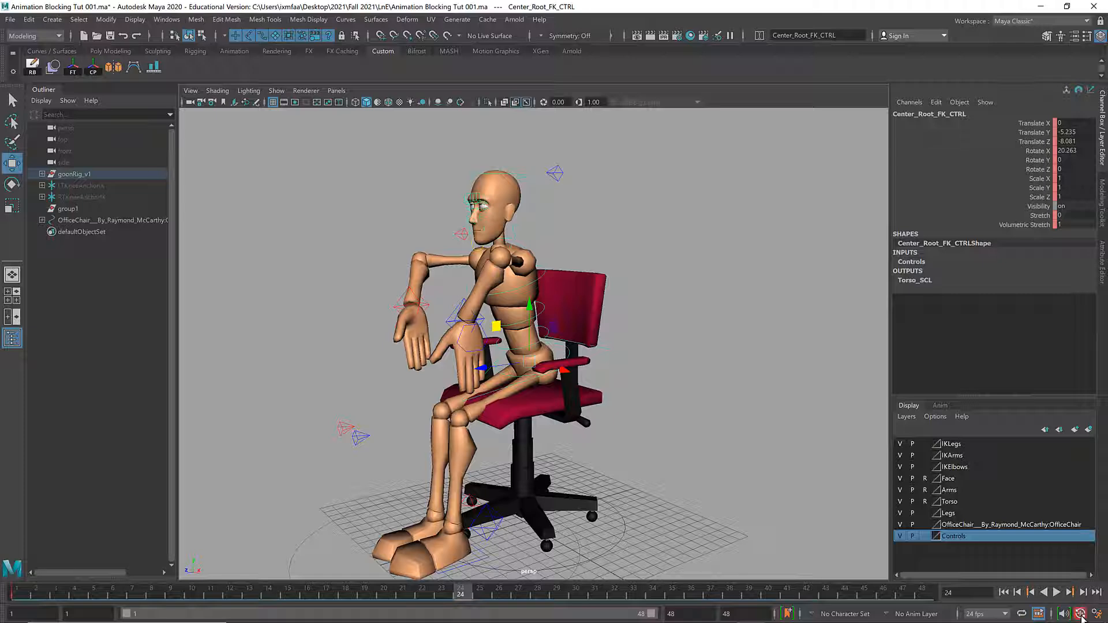
left_click_drag(702, 451, 565, 512, "alt")
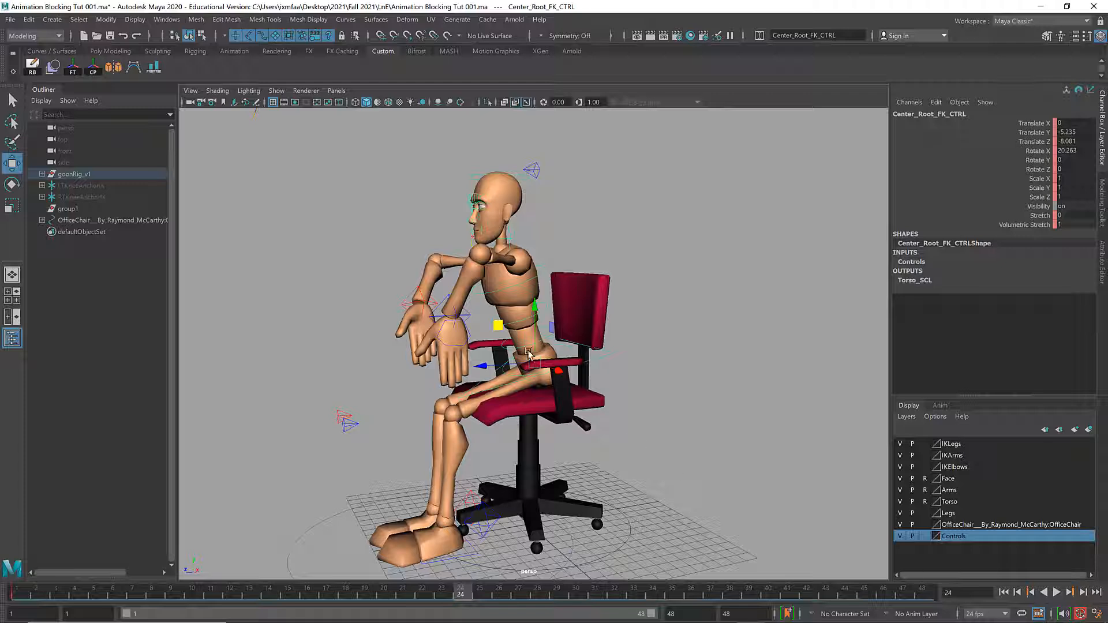
left_click_drag(501, 329, 498, 328)
- Play back the animation, return to frame 24, and examine the seated pose from several angles
key("alt+v")
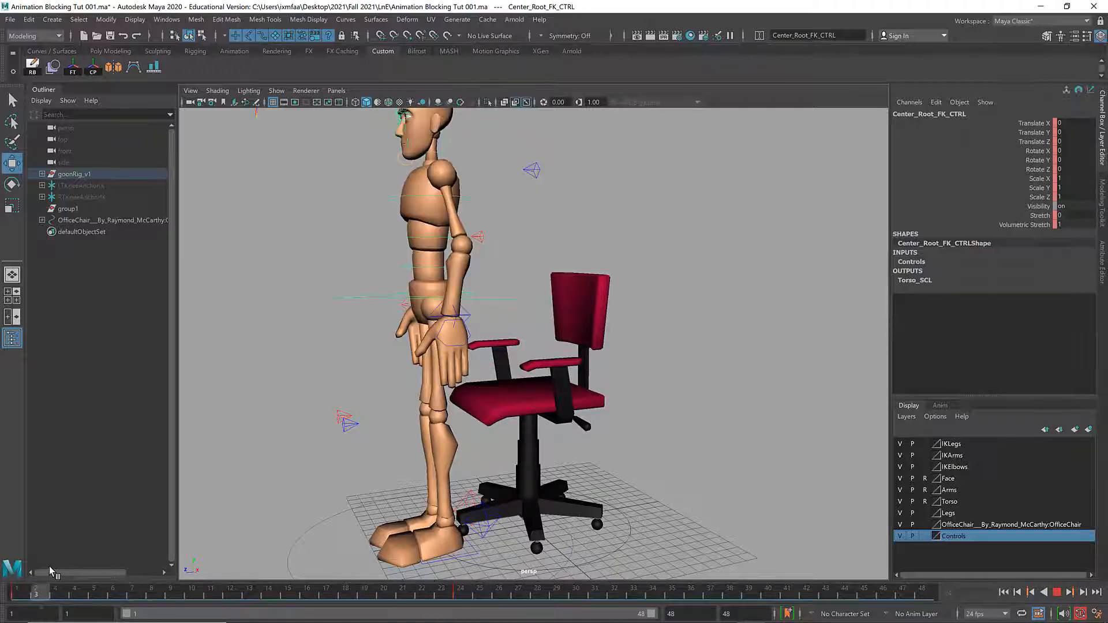
left_click_drag(406, 595, 461, 597)
left_click_drag(450, 495, 430, 497, "alt")
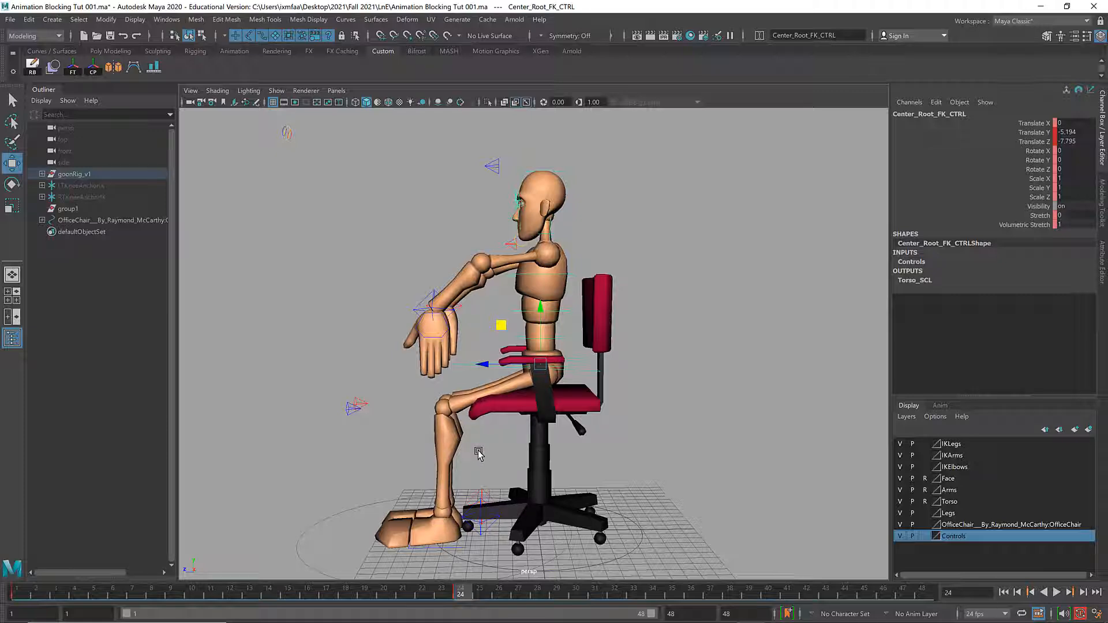
mouse_move(472, 413)
left_mouse_down("alt")
mouse_move(528, 430)
mouse_move(485, 418)
left_mouse_up("alt")
right_click_drag(485, 418, 603, 413, "alt")
left_click_drag(556, 421, 579, 366, "alt")
left_click_drag(568, 367, 469, 381, "alt")
- Select the office chair's master control, try its Adjust Seat Back, Lower Seat and Rotate Chair Base channels, and undo the changes
left_click(652, 473)
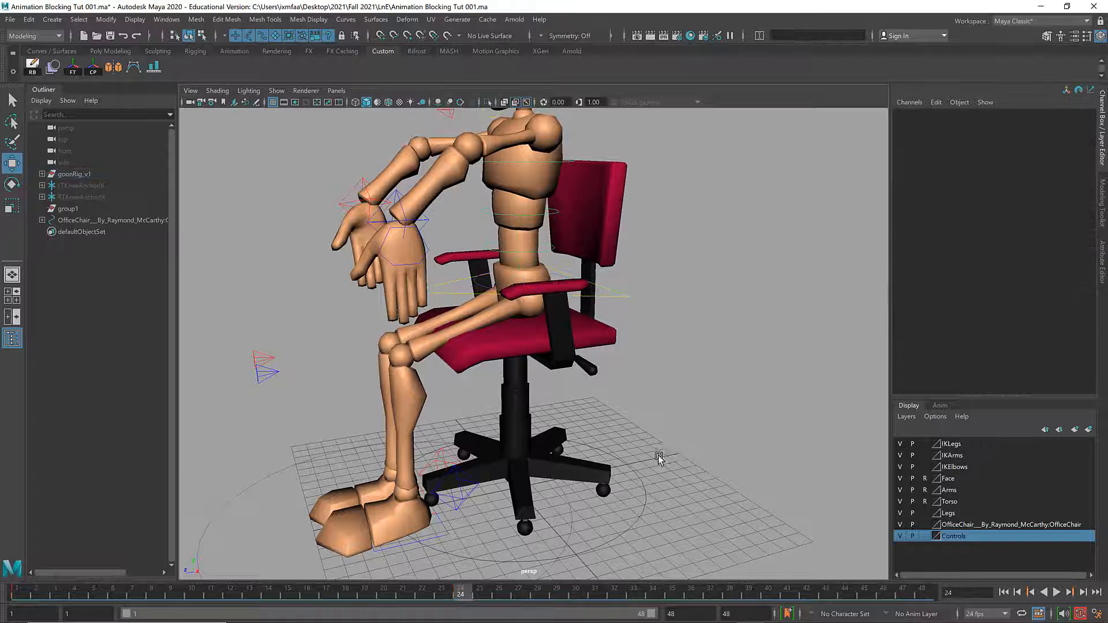
left_click_drag(659, 456, 674, 479, "alt")
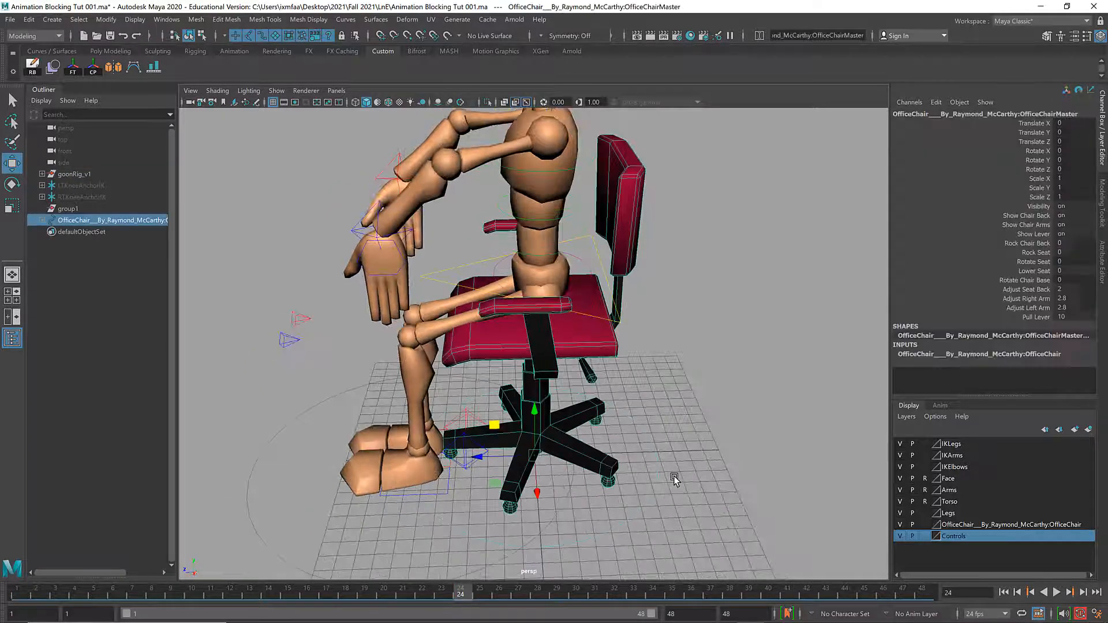
left_click(993, 289)
middle_click_drag(761, 282, 727, 282)
left_click(958, 271)
left_click(954, 280)
key("ctrl+z")
- Try the chair's Adjust Right Arm and Adjust Left Arm channels, and undo the changes
left_click(1005, 300)
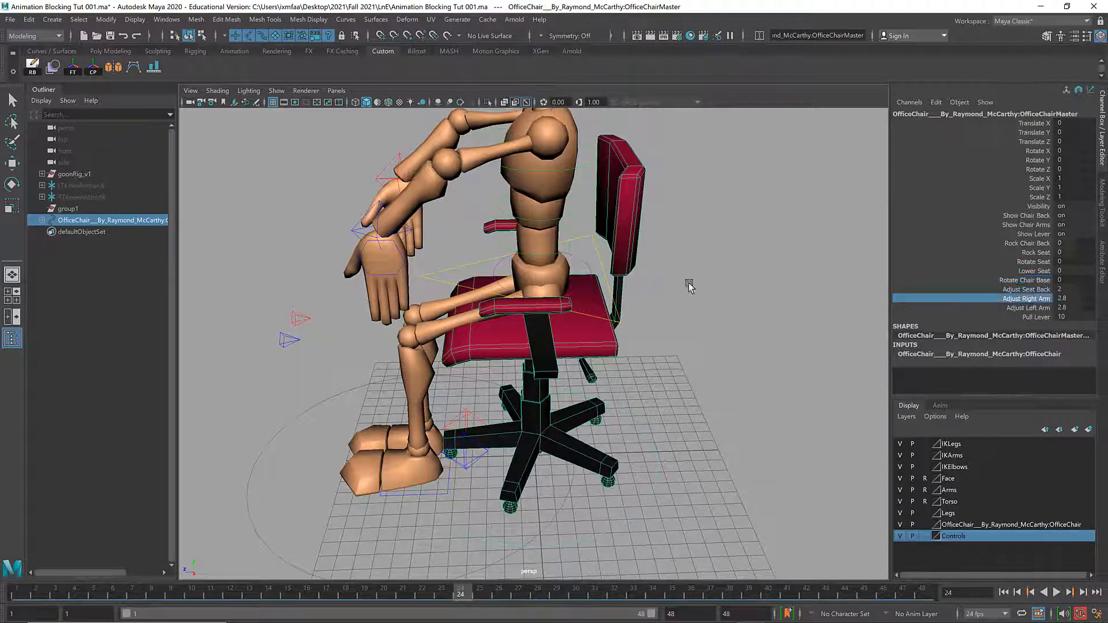
left_click(990, 308)
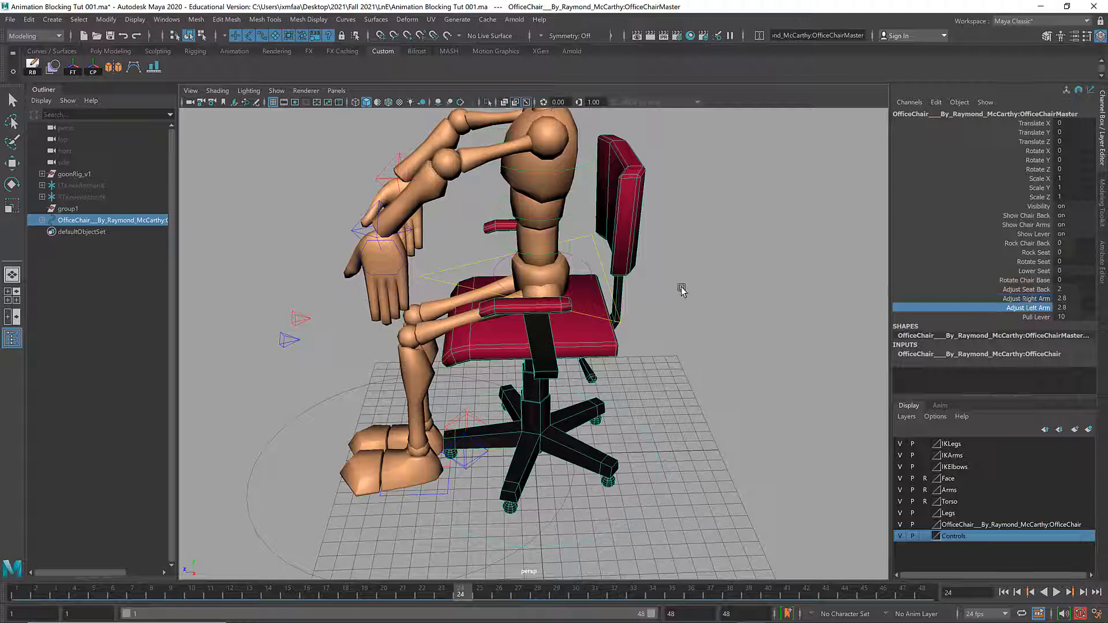
mouse_move(682, 290)
middle_mouse_down()
mouse_move(701, 285)
mouse_move(677, 291)
middle_mouse_up()
key("ctrl+z")
- Adjust the lever under the chair seat, setting Pull Lever to about -3.1
left_click(989, 319)
key("ctrl+z")
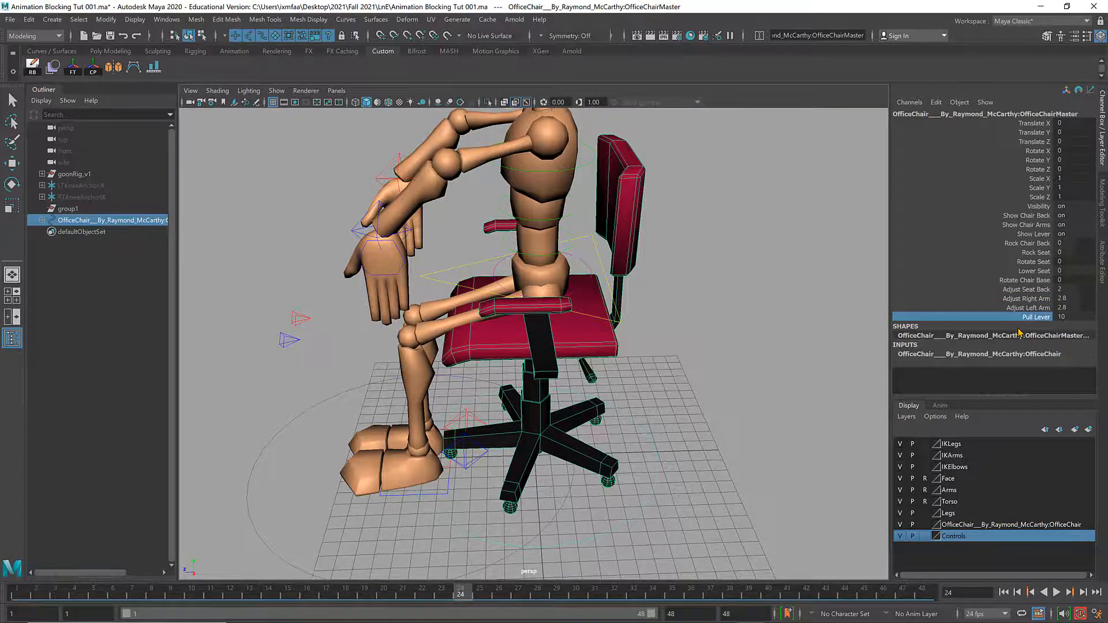
left_click_drag(773, 336, 732, 334, "alt")
right_click_drag(733, 335, 797, 334, "alt")
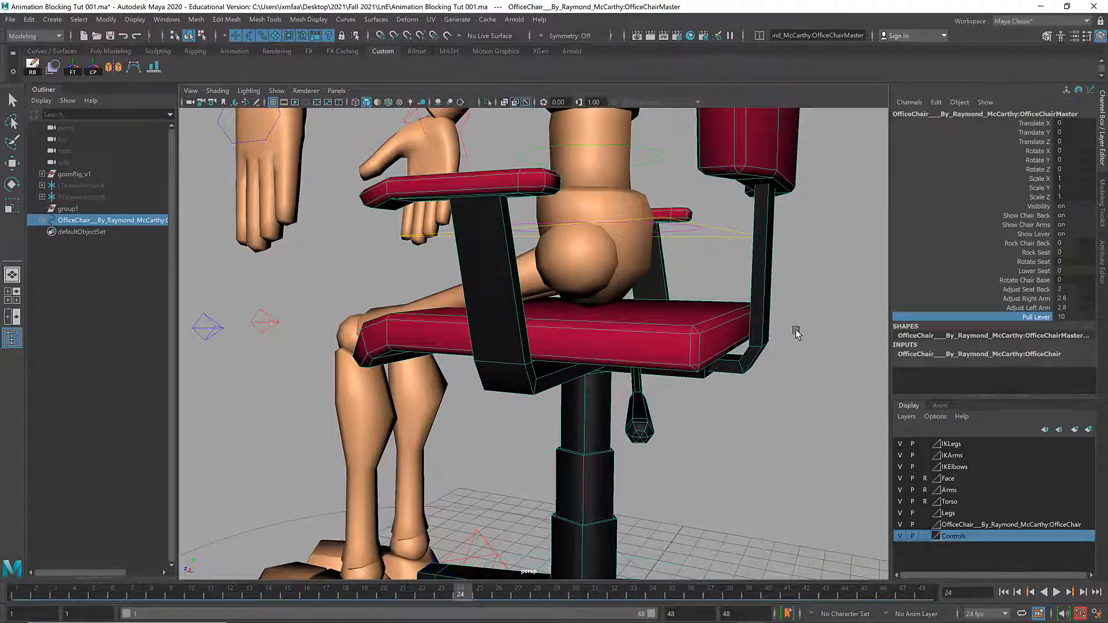
middle_click_drag(797, 334, 664, 340)
mouse_move(686, 350)
left_mouse_down("alt")
mouse_move(641, 346)
mouse_move(668, 346)
left_mouse_up("alt")
middle_click_drag(668, 346, 685, 351)
mouse_move(694, 353)
left_mouse_down("alt")
mouse_move(737, 363)
mouse_move(673, 316)
mouse_move(685, 307)
mouse_move(698, 340)
left_mouse_up("alt")
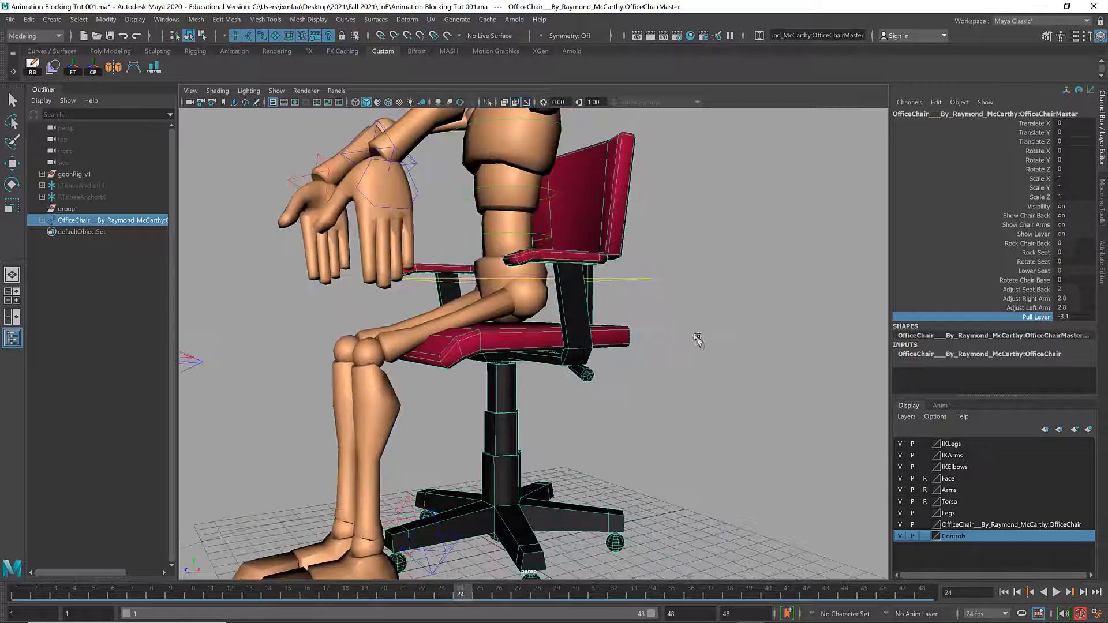
- Move the chair's master control away from the character to about Translate X 1.882, Translate Y 6.523, Translate Z -30.03
left_click(684, 515)
left_click(735, 516)
key("f")
left_click_drag(500, 384, 549, 458, "alt")
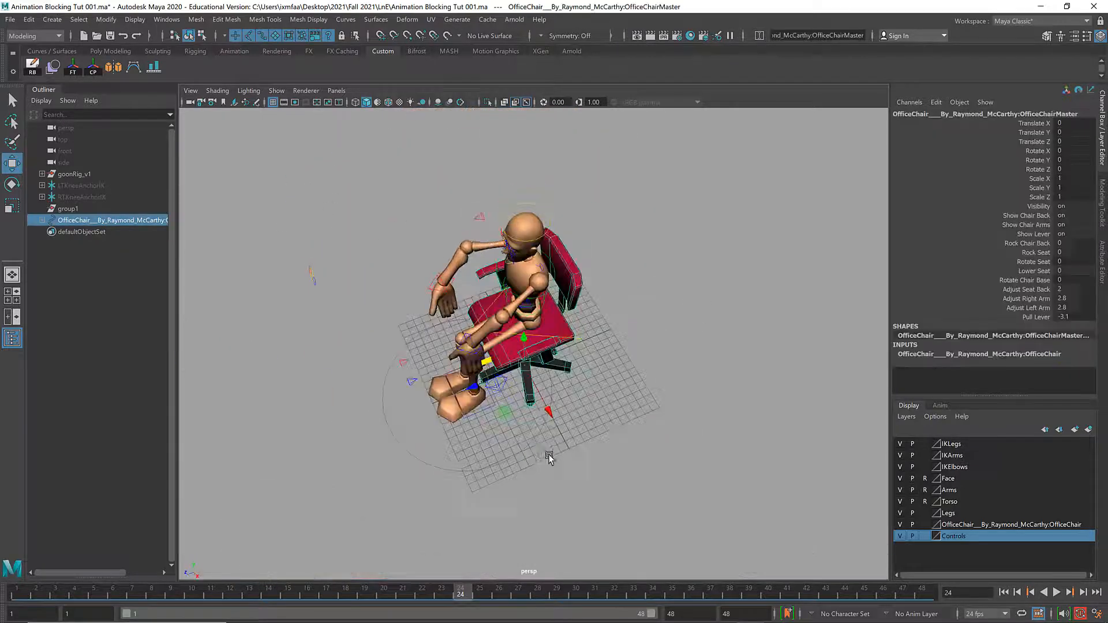
left_click_drag(482, 393, 643, 289)
key("f")
- Inspect the chair seat control's Rotate Z channel from several angles, and reselect the chair's master control
left_click(569, 225)
left_click_drag(569, 226, 629, 165, "alt")
key("ctrl+z")
mouse_move(707, 214)
left_mouse_down("alt")
mouse_move(707, 198)
mouse_move(691, 208)
left_mouse_up("alt")
left_click_drag(550, 209, 670, 239, "alt")
right_click_drag(681, 227, 614, 206, "alt")
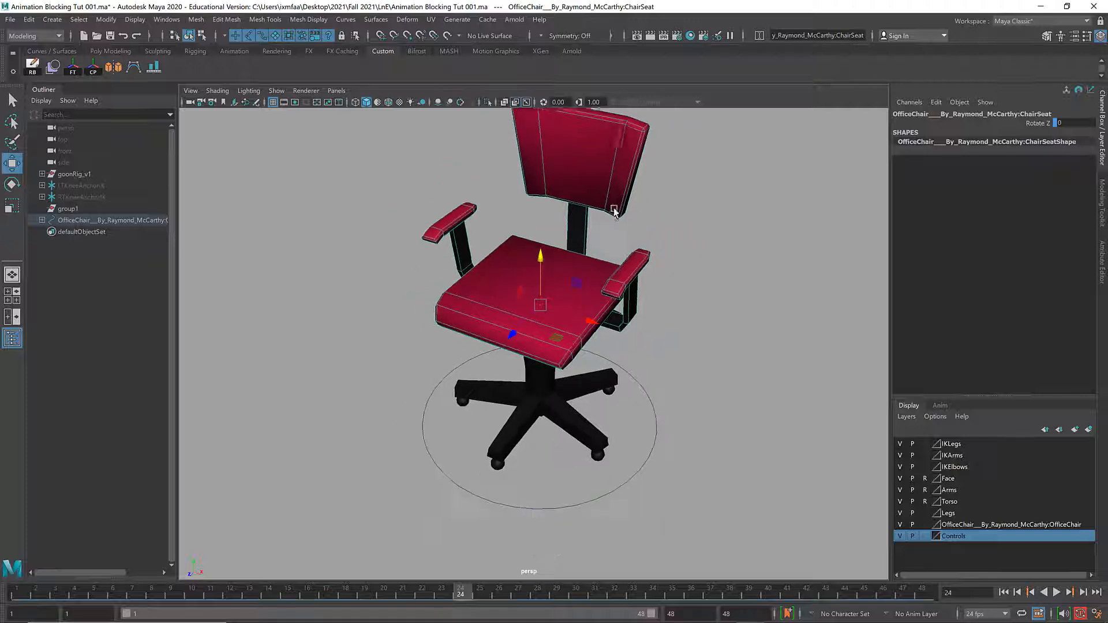
left_click(639, 389)
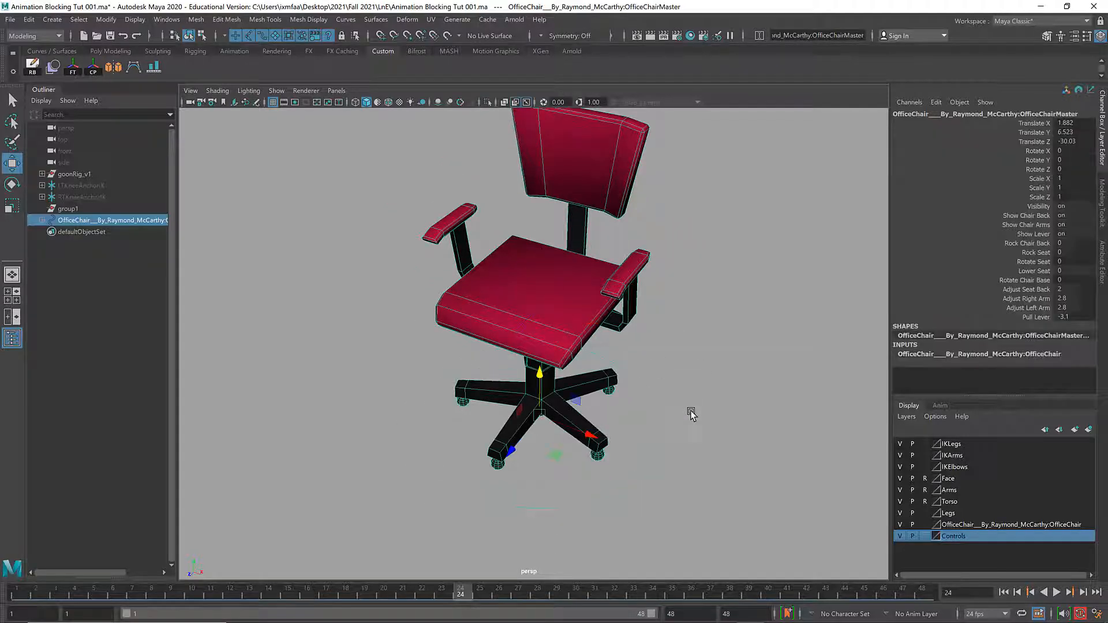
- Test the chair's Rock Chair Back, Rock Seat, Rotate Seat and Lower Seat attributes, undoing each change
left_click(989, 243)
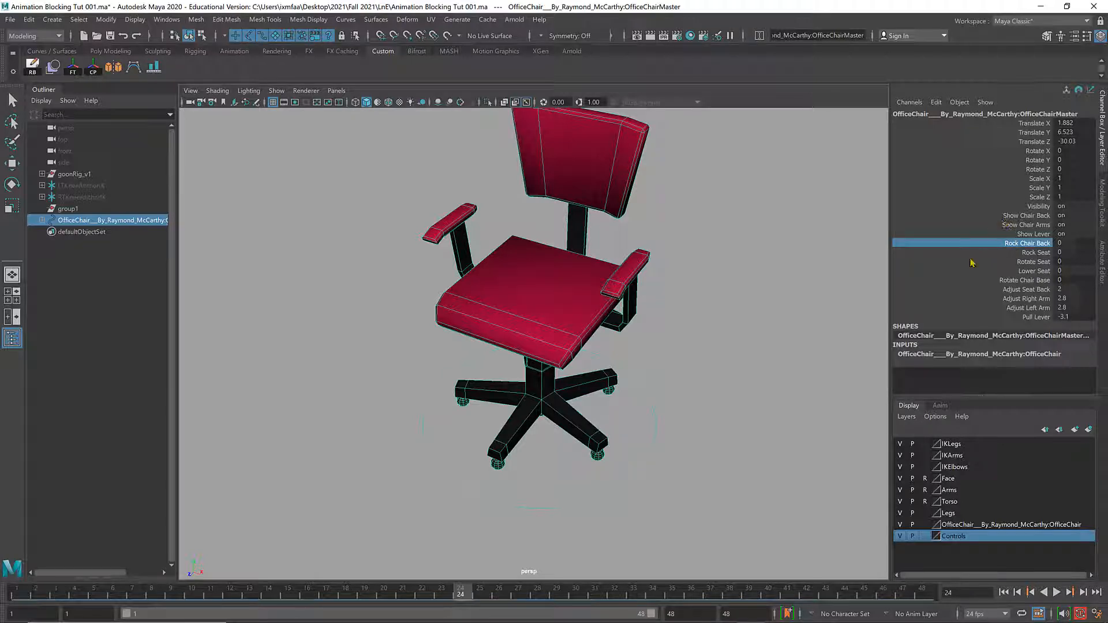
left_click(990, 252)
mouse_move(799, 259)
middle_mouse_down()
mouse_move(750, 262)
mouse_move(808, 266)
middle_mouse_up()
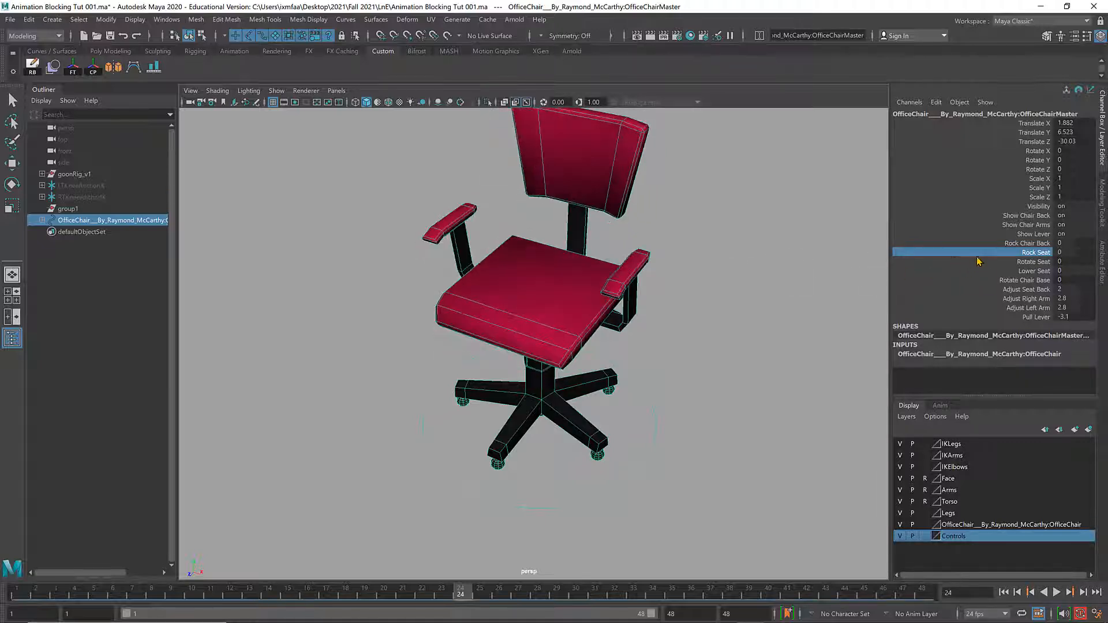
left_click(1014, 262)
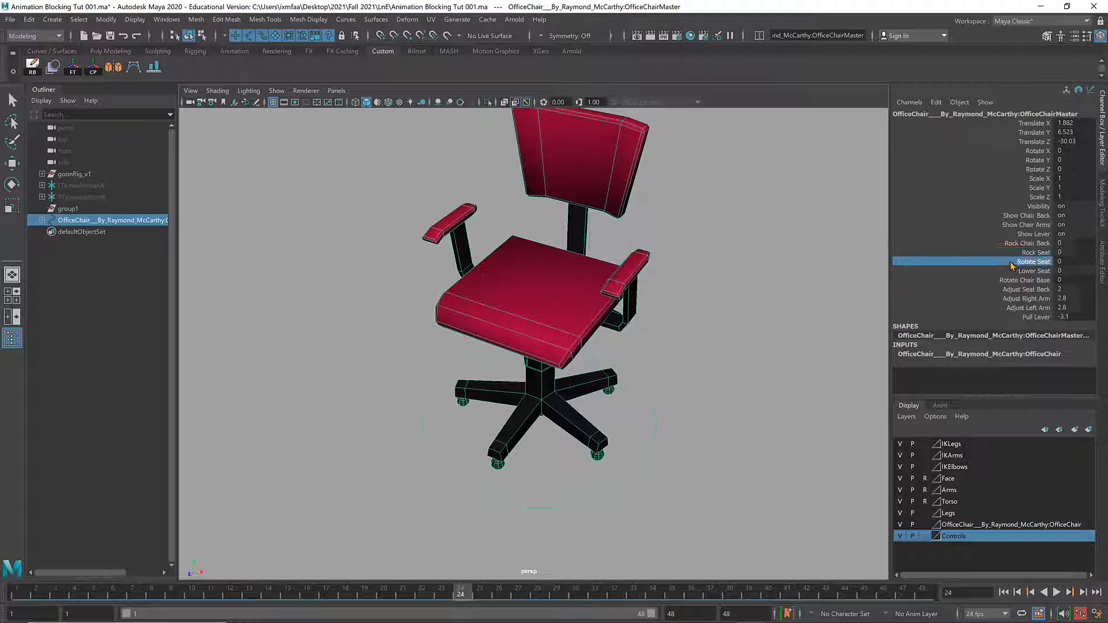
middle_click_drag(817, 265, 867, 265)
key("ctrl+z")
left_click(1026, 271)
middle_click_drag(710, 259, 680, 261)
key("ctrl+z")
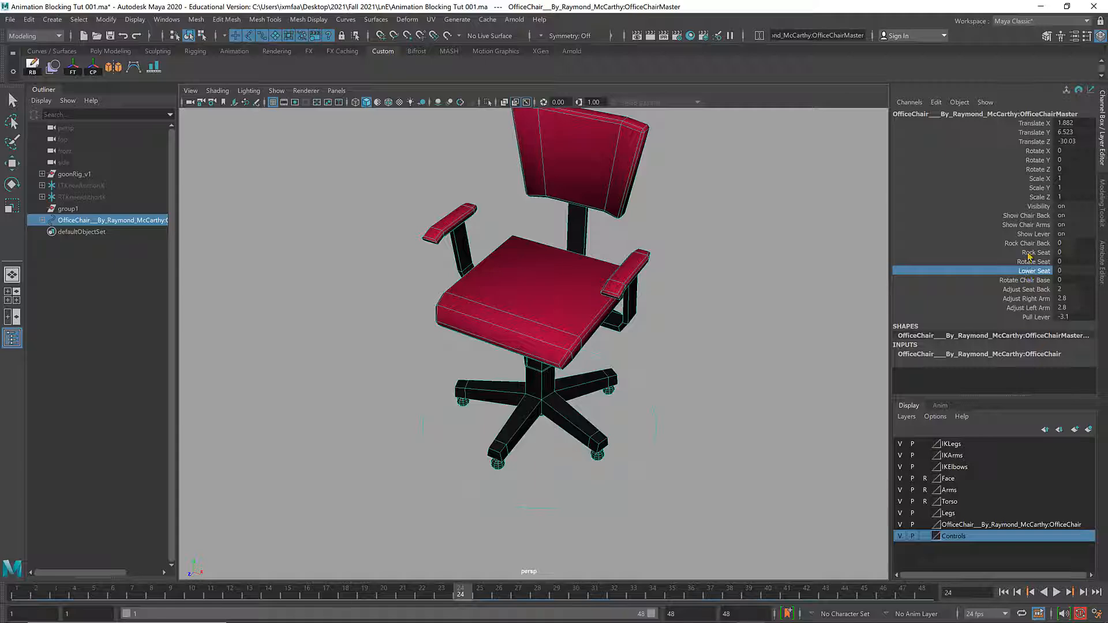
- Undo the chair's earlier moves to put it back underneath the seated character
right_click_drag(685, 284, 544, 279, "alt")
middle_click_drag(544, 280, 589, 230, "alt")
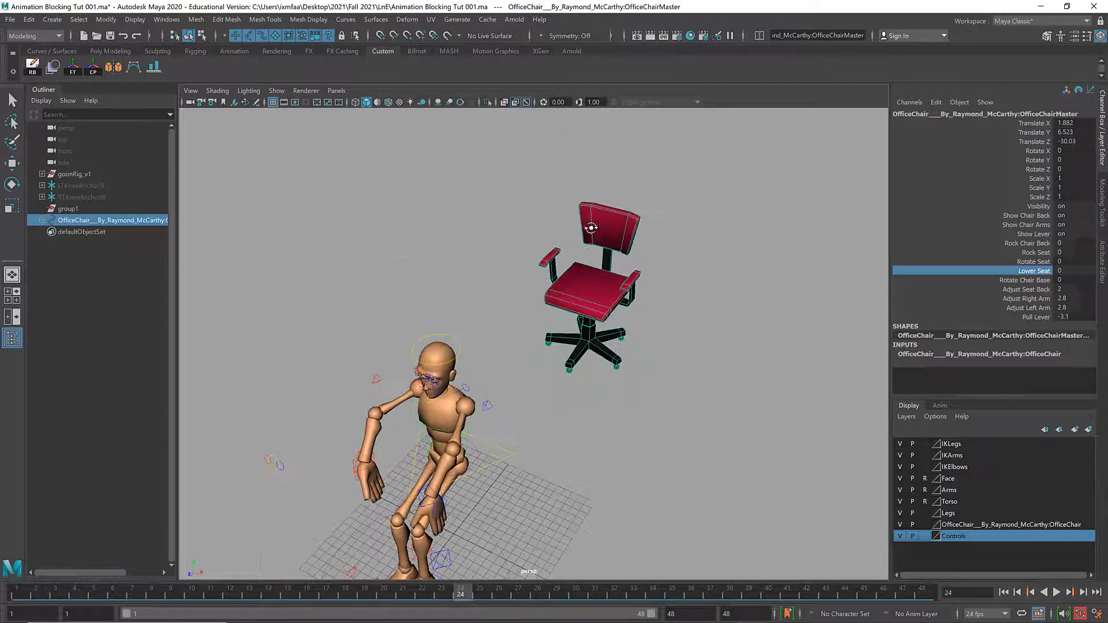
left_click_drag(589, 230, 575, 228, "alt")
key("ctrl+z")
key("ctrl+z")
key("ctrl+z")
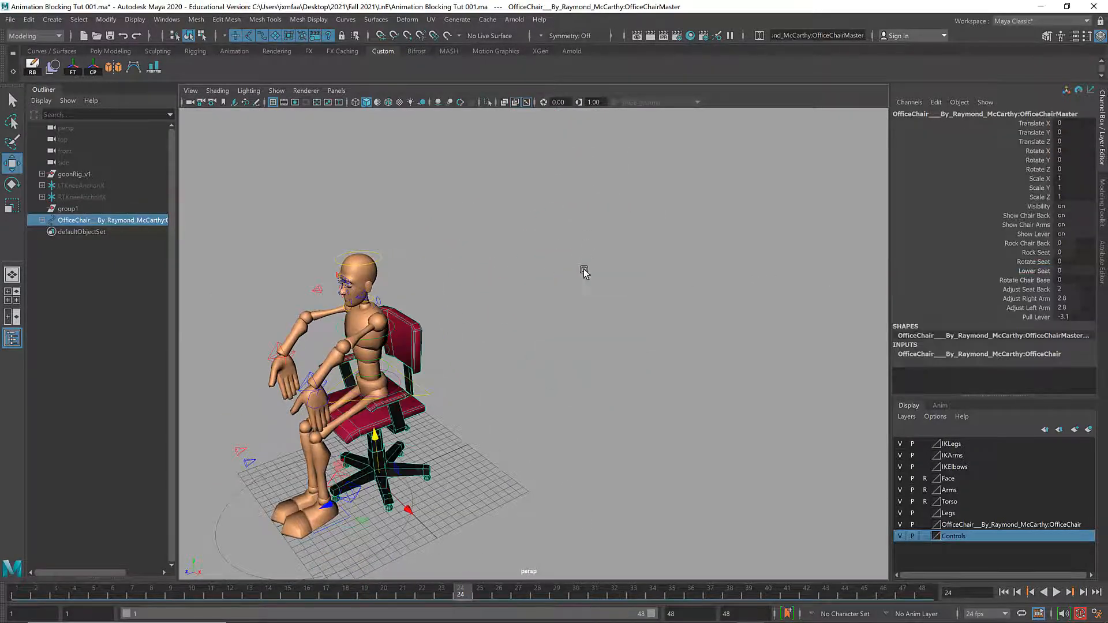
- Select the character's center root control and rotate it forward about 21.3 degrees in X at frame 24
right_click_drag(584, 273, 738, 293, "alt")
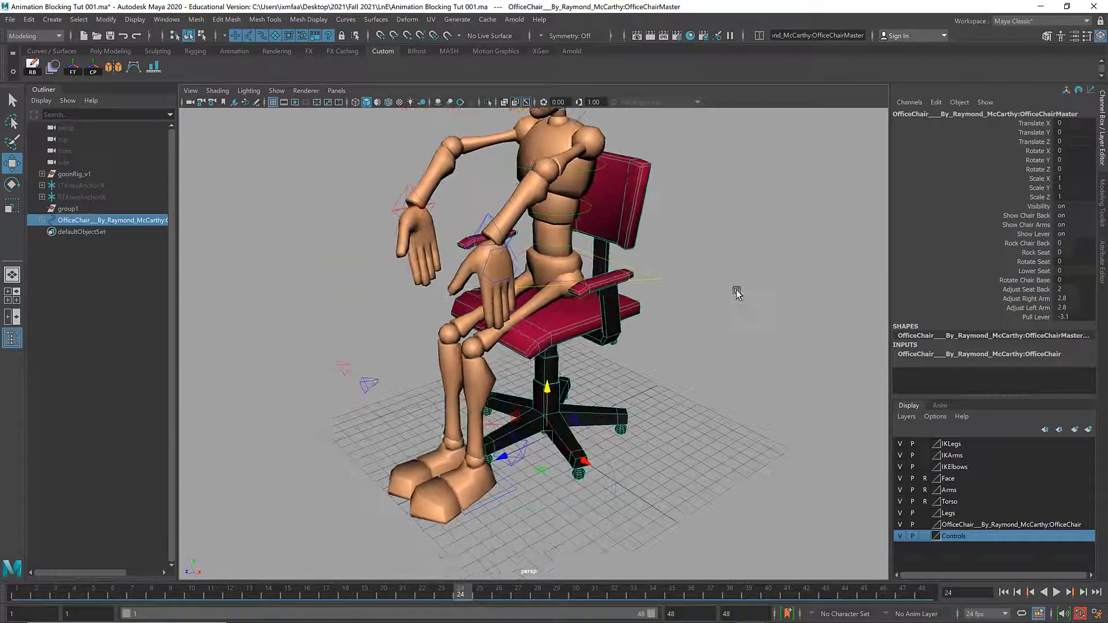
left_click_drag(737, 294, 638, 282, "alt")
middle_click_drag(638, 282, 651, 315, "alt")
right_click_drag(651, 315, 666, 292, "alt")
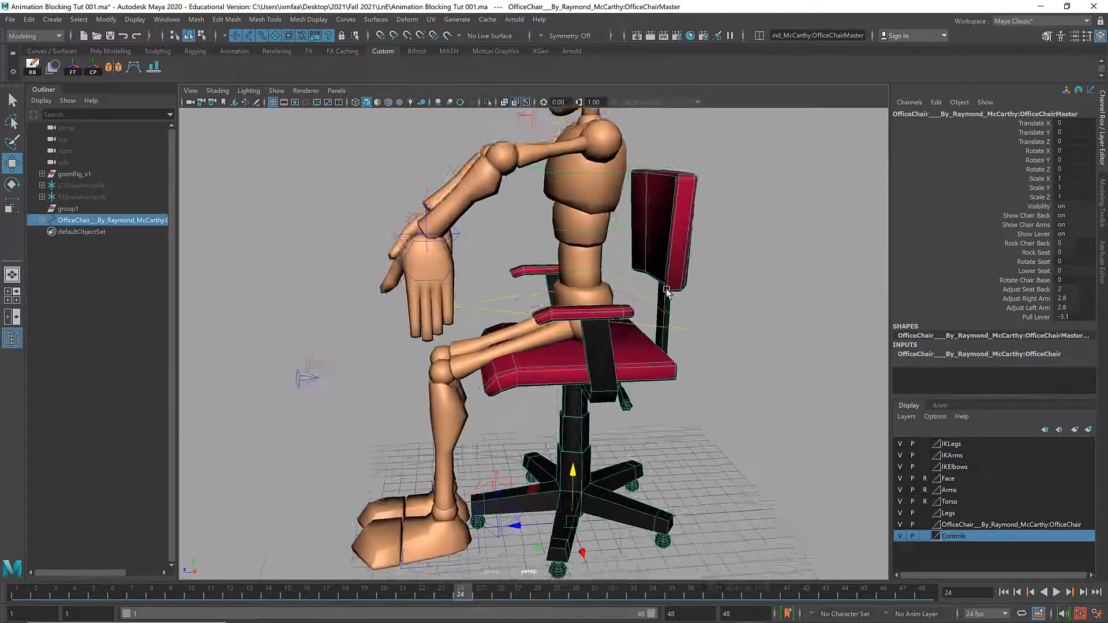
middle_click_drag(667, 292, 668, 288, "alt")
left_click_drag(668, 288, 667, 289, "alt")
left_click(687, 311)
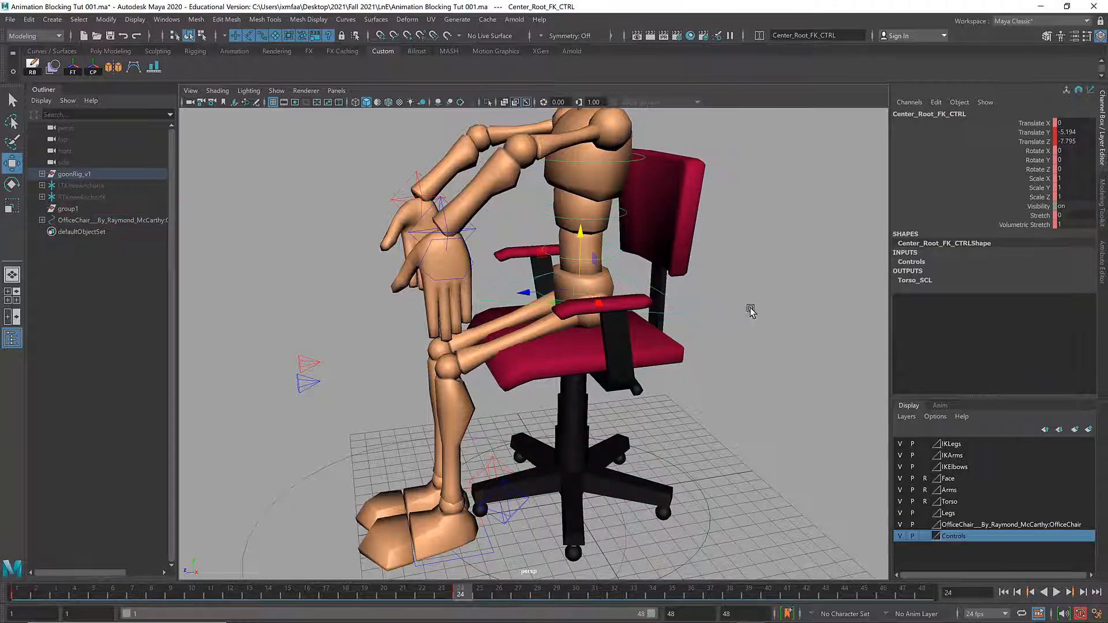
right_click_drag(750, 310, 629, 316, "alt")
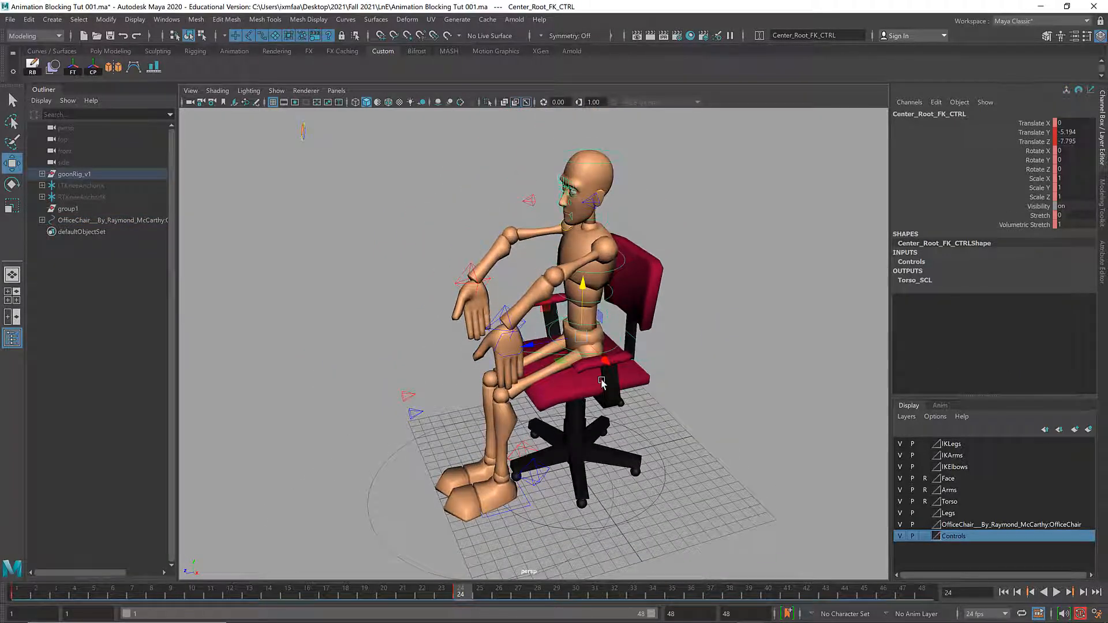
key("e")
left_click_drag(553, 308, 523, 322)
right_click_drag(523, 322, 633, 305, "alt")
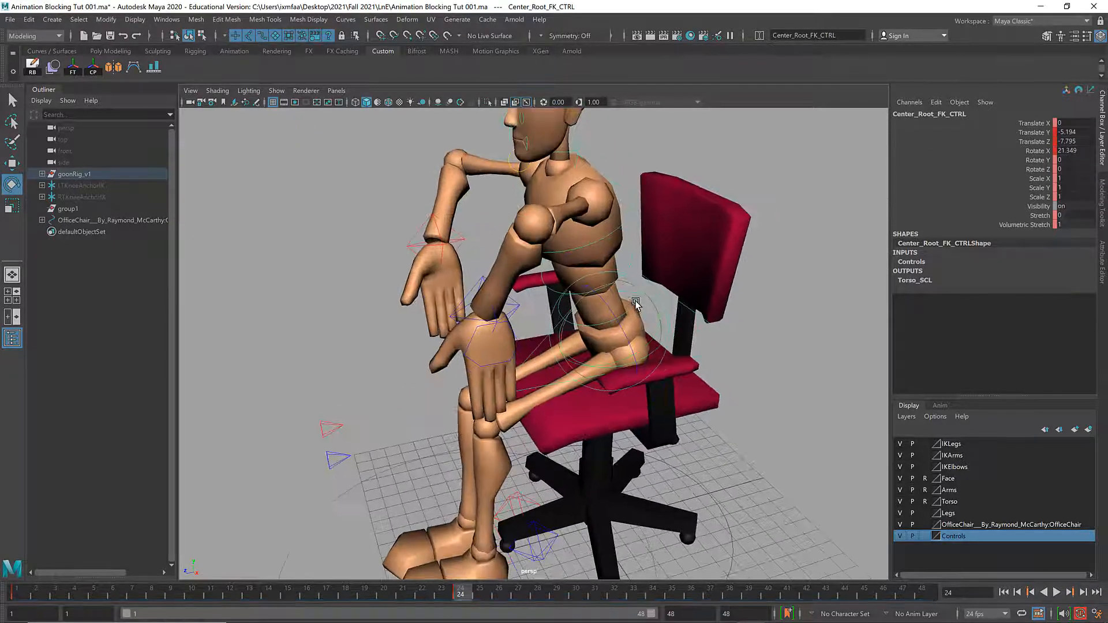
- Select the ribs control and bend it forward about 21.7 degrees in X
left_click_drag(632, 305, 560, 220, "alt")
left_click(554, 207)
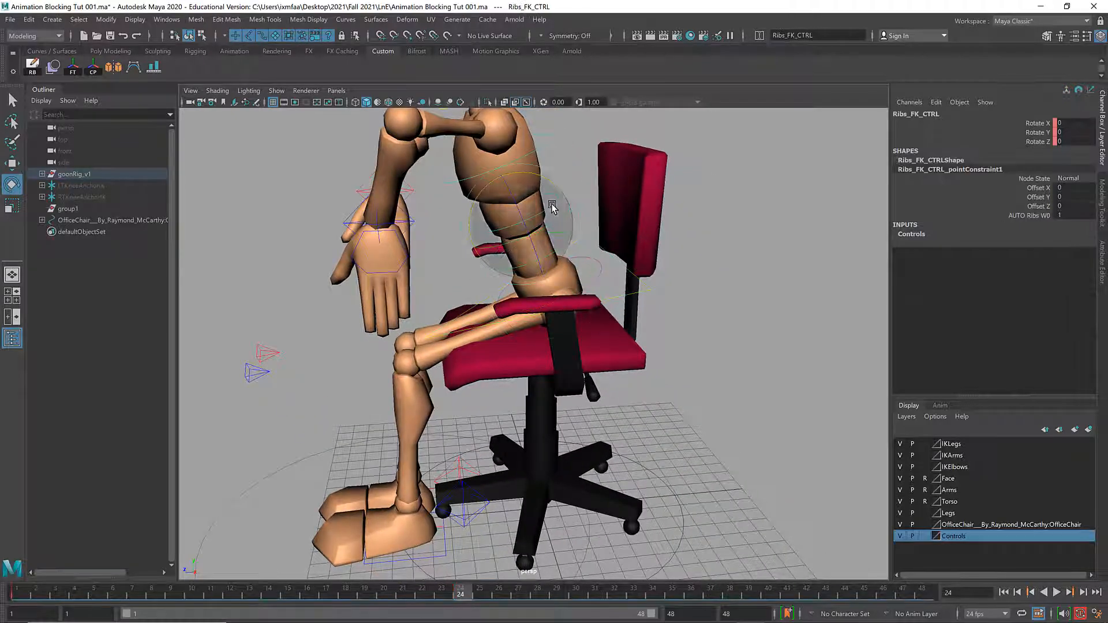
key("w")
key("e")
left_click_drag(491, 191, 483, 212)
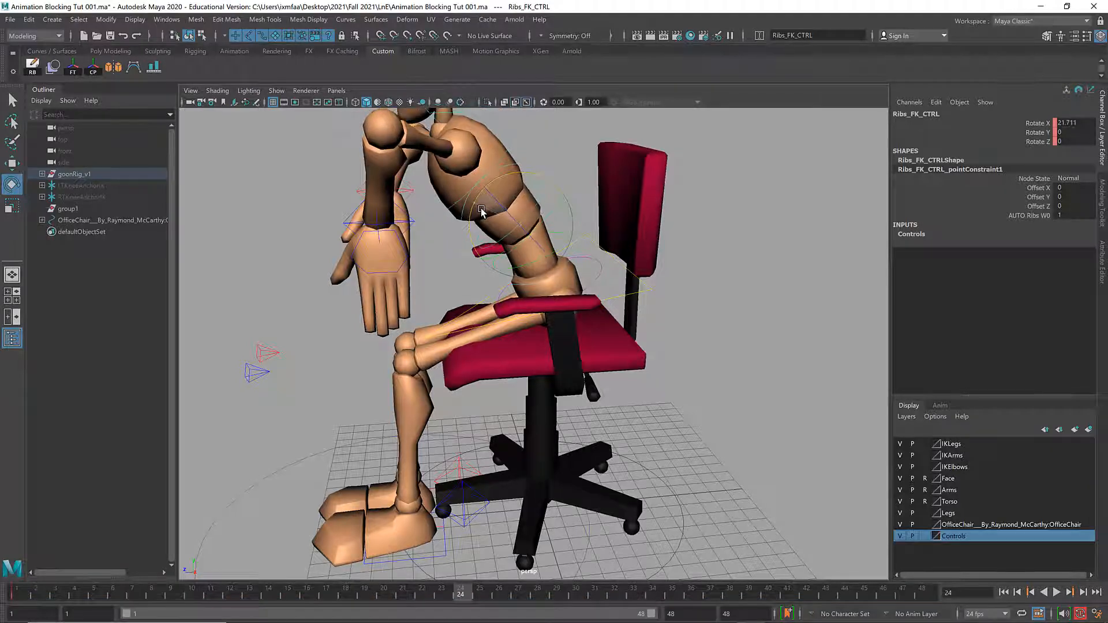
- Bend the ribs control further forward, to about 28.4 degrees in X
left_click_drag(715, 277, 537, 263, "alt")
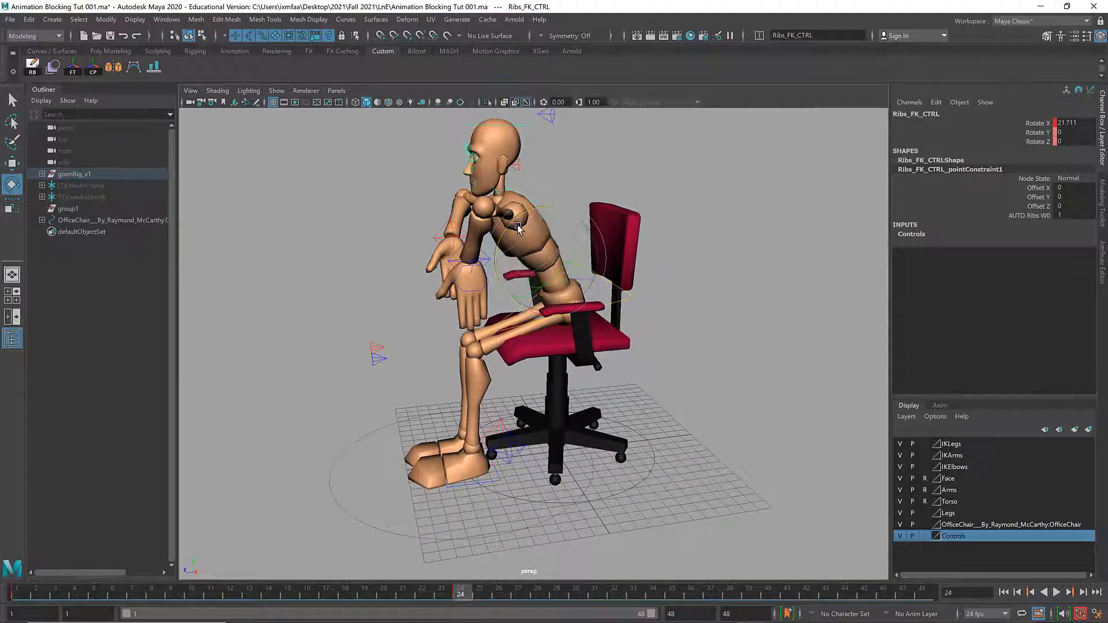
left_click_drag(518, 227, 476, 257, "alt")
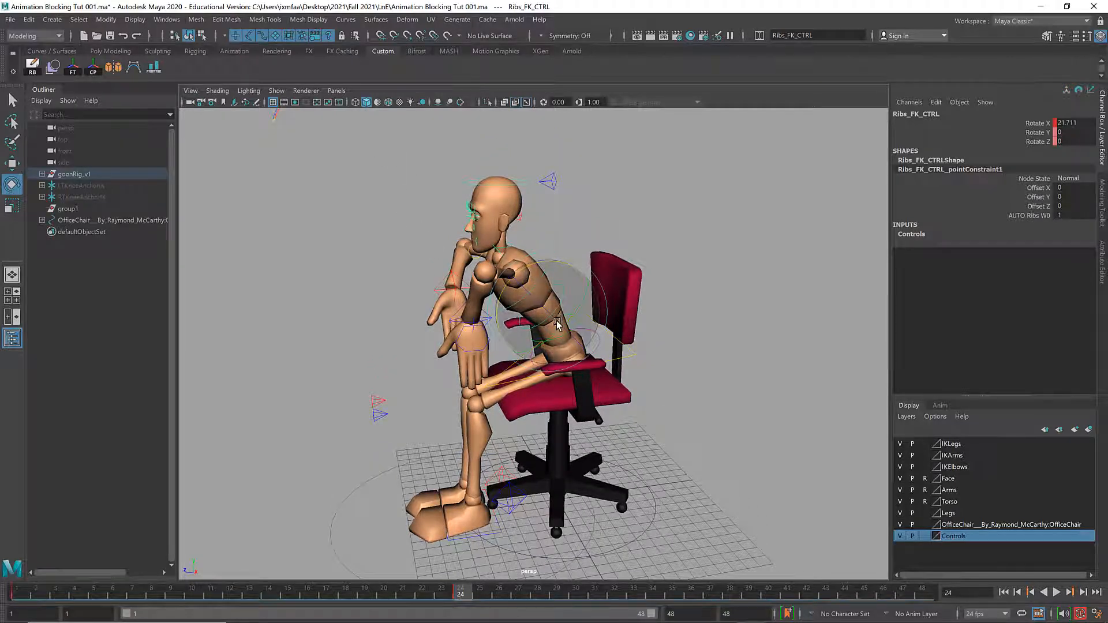
left_click_drag(641, 284, 584, 292, "alt")
right_click_drag(584, 293, 619, 290, "alt")
left_click_drag(618, 289, 645, 262, "alt")
key("w")
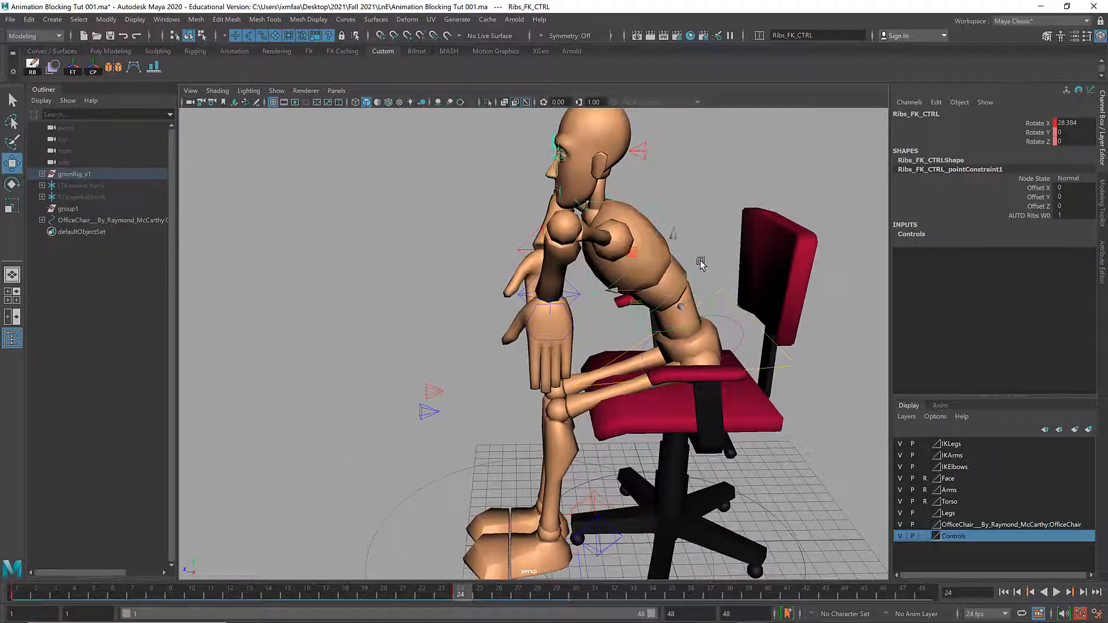
- Try rotating the waist control, and adjust the ribs control's forward bend to about 21.6 degrees in X
left_click(711, 306)
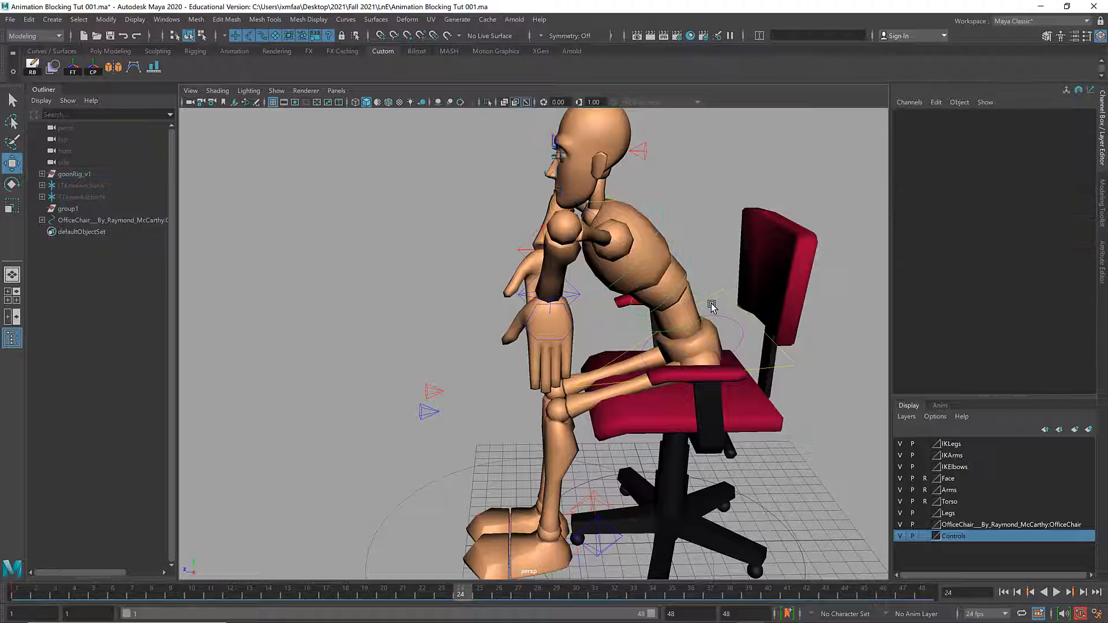
key("e")
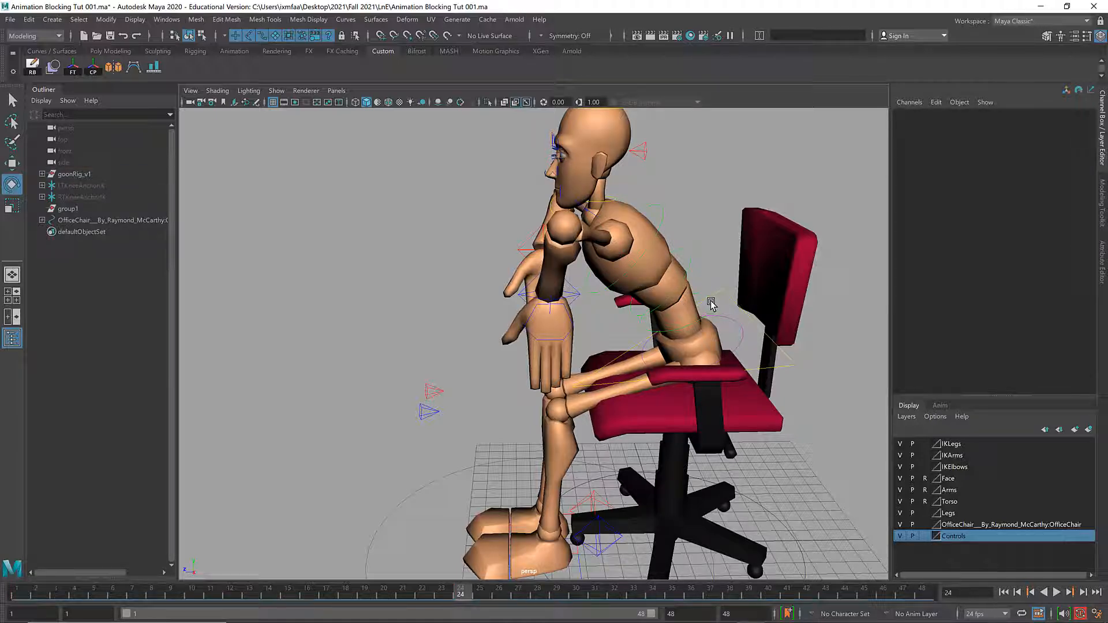
key("w")
key("e")
middle_click_drag(700, 267, 617, 223, "alt")
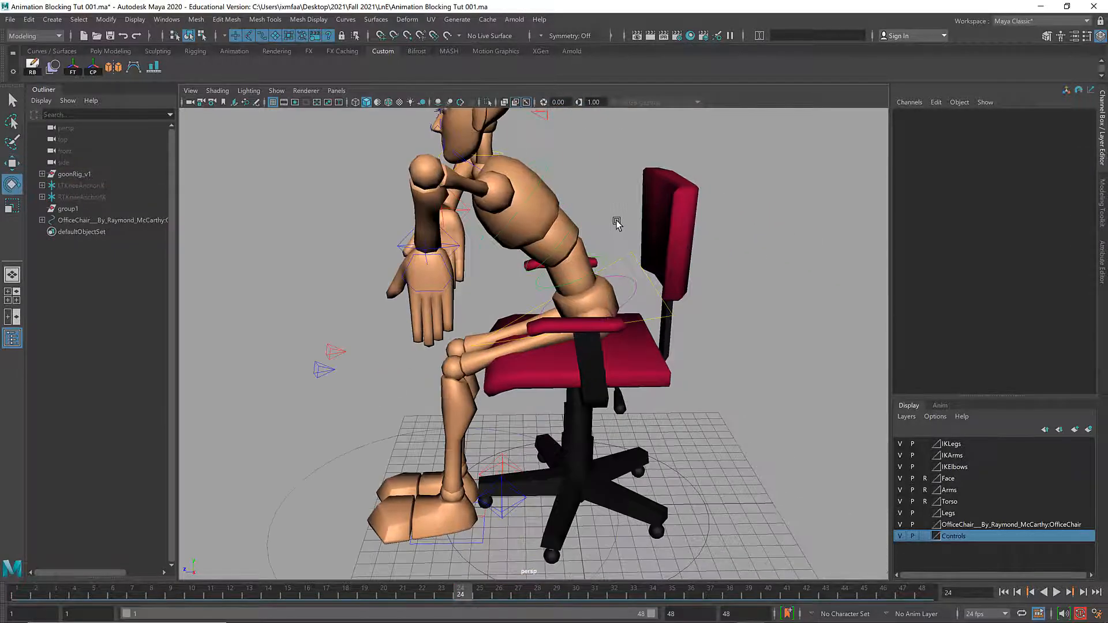
left_click(607, 261)
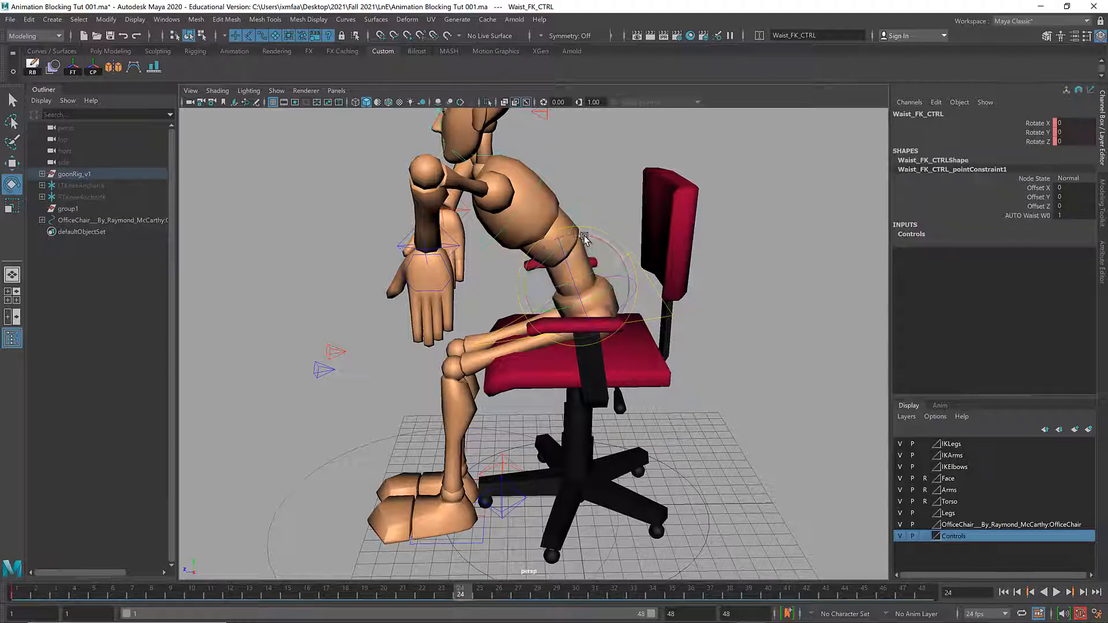
left_click_drag(588, 243, 539, 207)
left_click(587, 206)
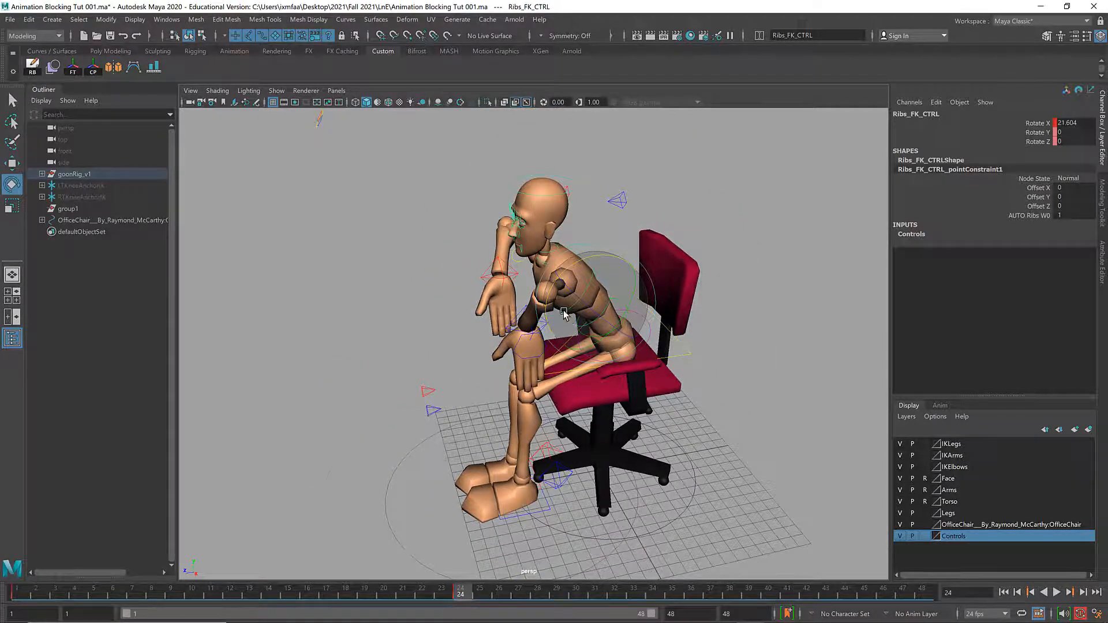
- Check the leaning pose, reselect the center root control and set the current time to frame 48
left_click_drag(563, 312, 537, 256, "alt")
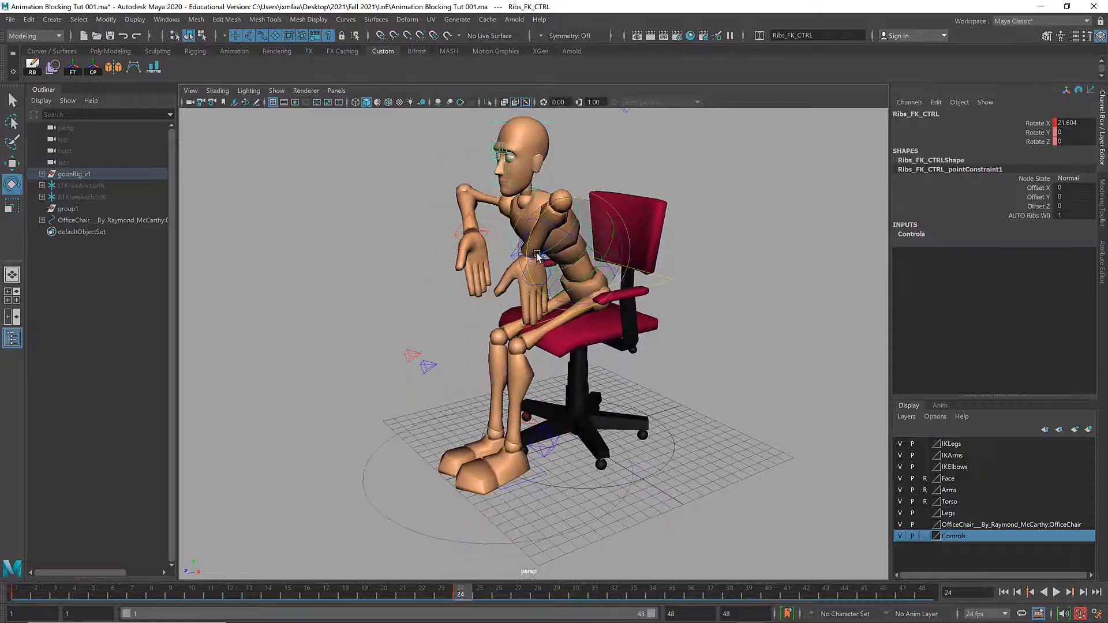
key("w")
left_click_drag(650, 257, 668, 279, "alt")
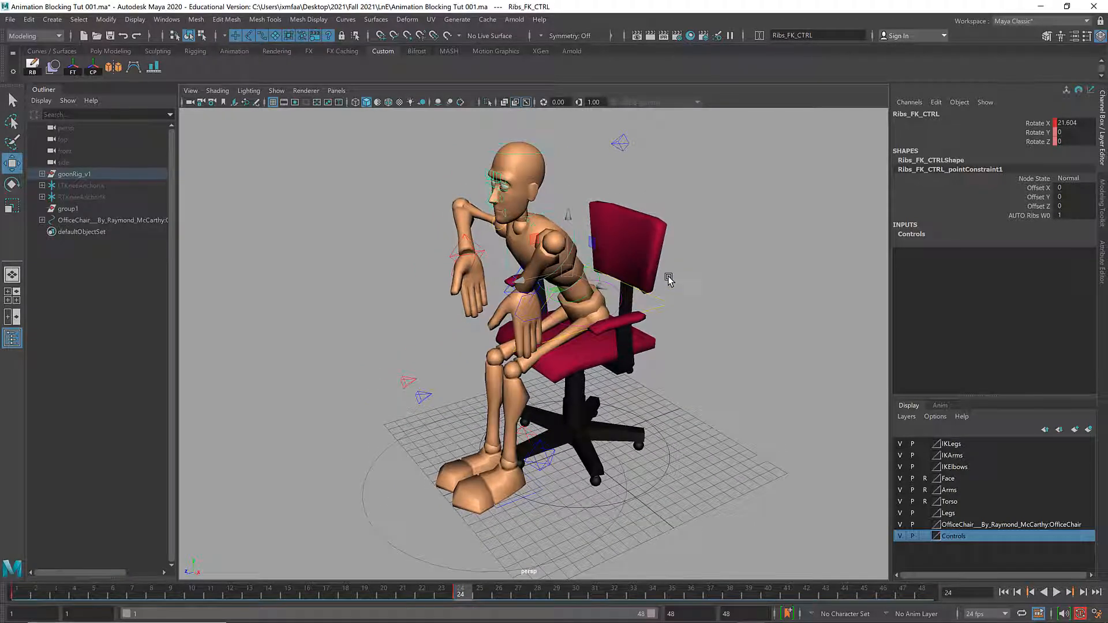
left_click_drag(709, 306, 683, 325, "alt")
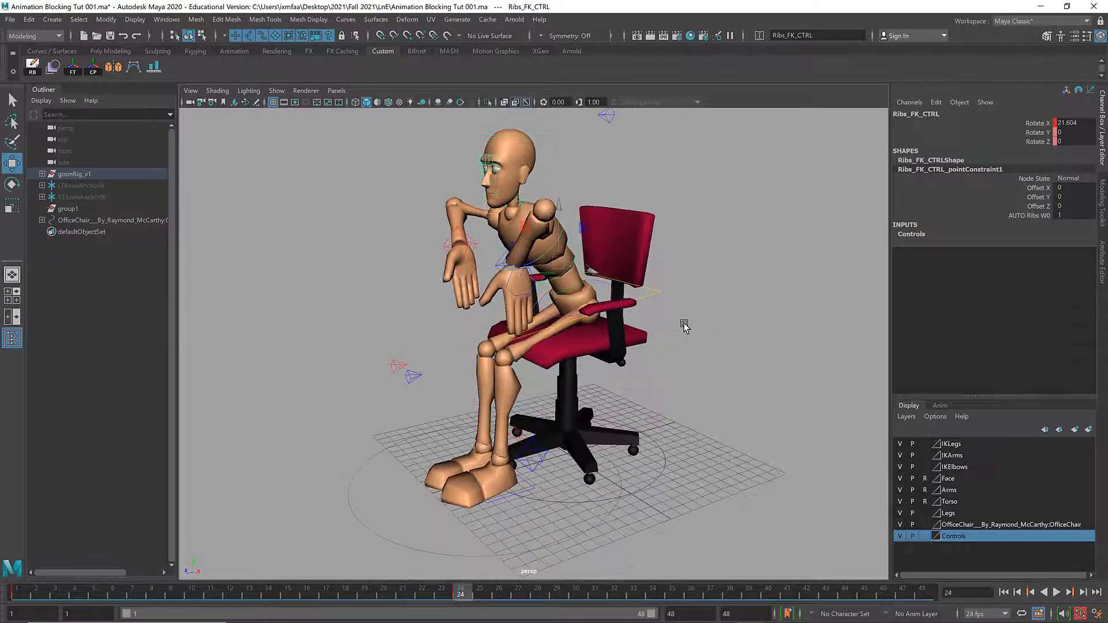
left_click(646, 295)
left_click(649, 296)
middle_click_drag(655, 302, 663, 328, "alt")
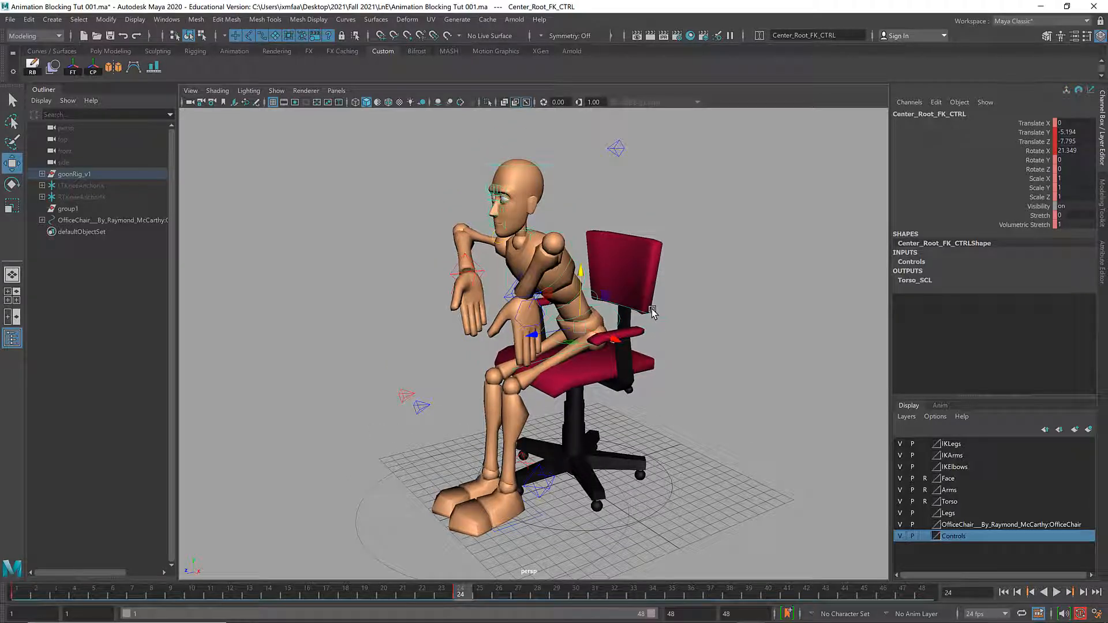
left_click_drag(653, 312, 386, 517, "alt")
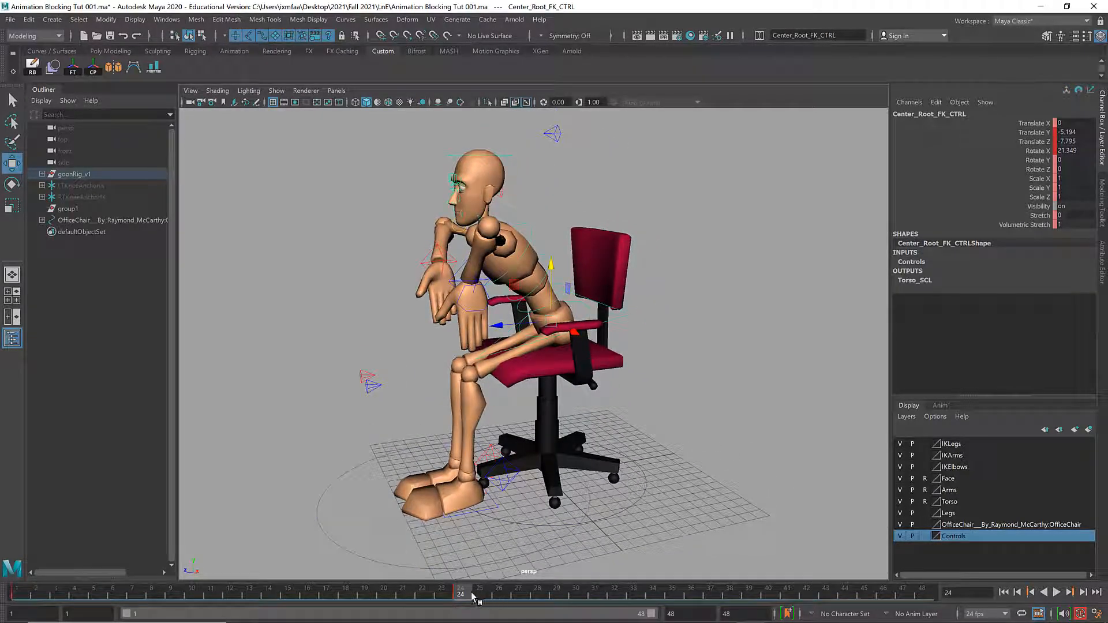
mouse_move(472, 598)
left_mouse_down()
mouse_move(330, 595)
mouse_move(483, 585)
left_mouse_up()
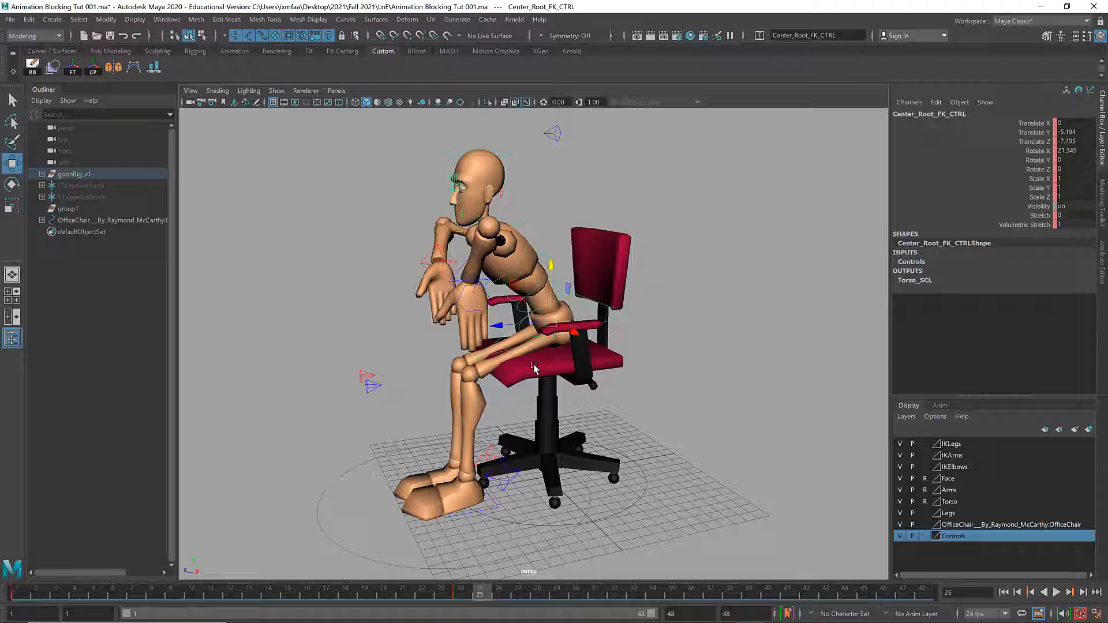
left_click_drag(465, 599, 961, 581)
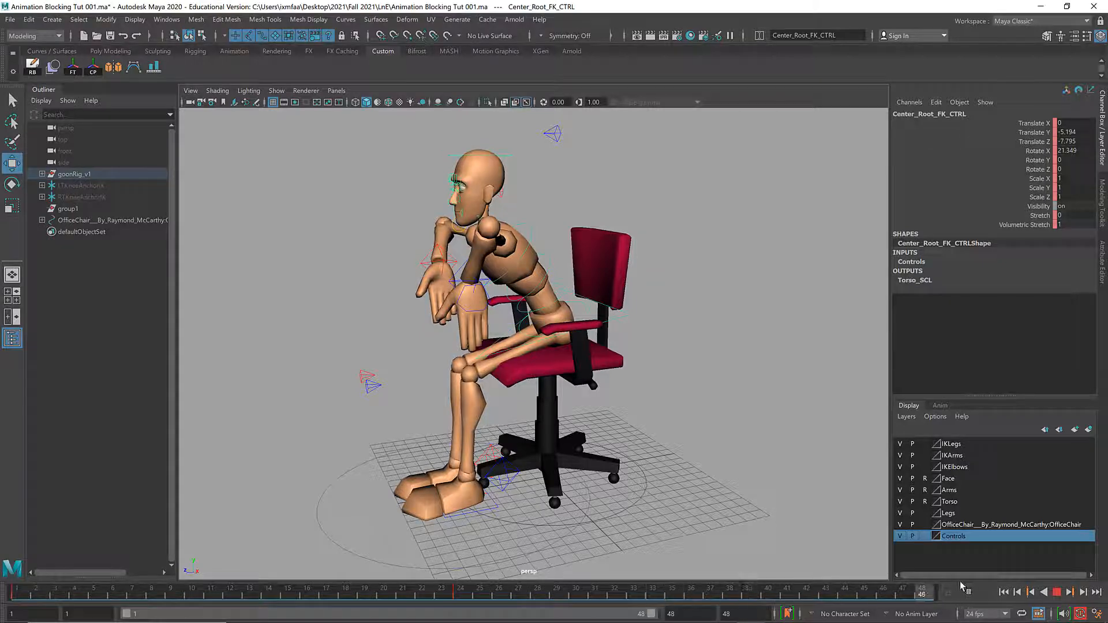
- At frame 48, move the root control to about Translate Y -6.4 and Z -9.3, and lean it backward to about -56.4 degrees in X
left_click_drag(625, 449, 597, 454, "alt")
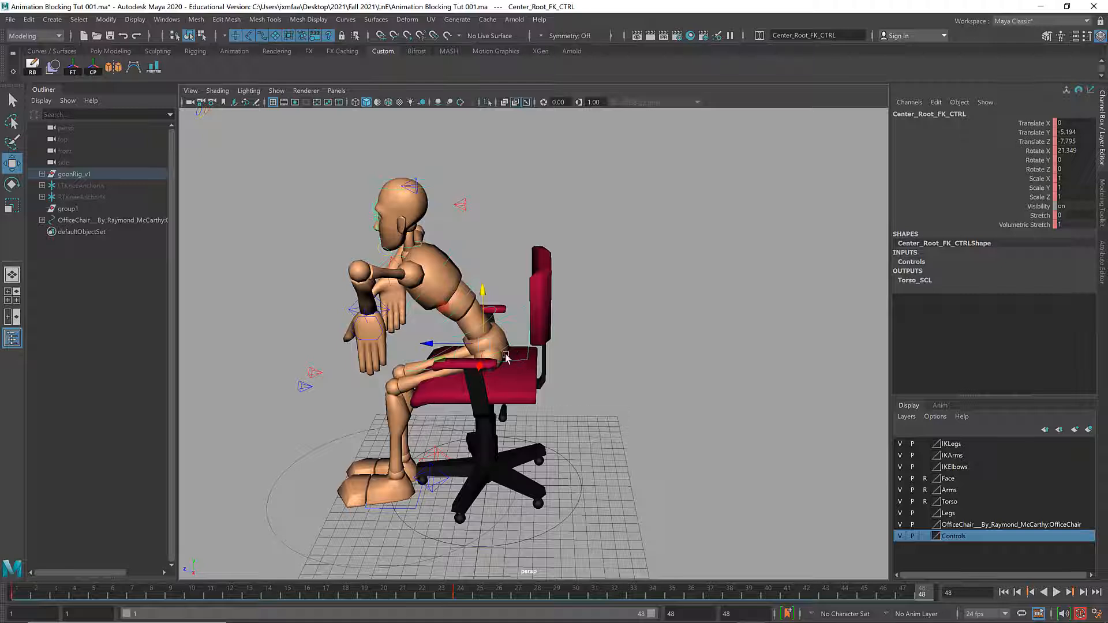
left_click_drag(437, 345, 443, 350)
left_click_drag(460, 311, 612, 341)
key("e")
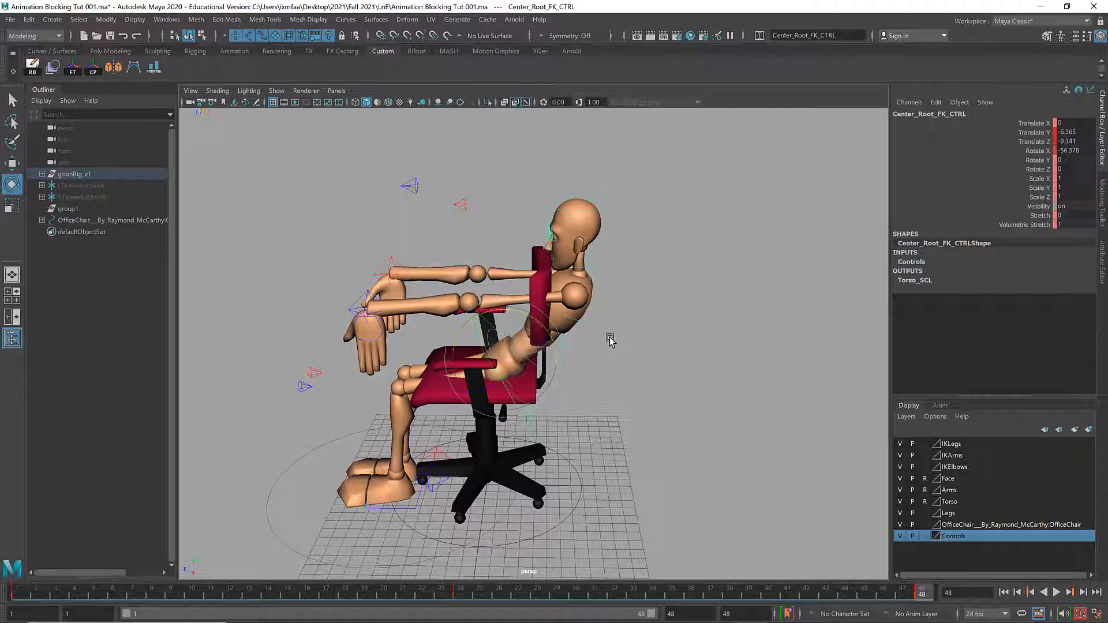
right_click_drag(545, 265, 662, 293, "alt")
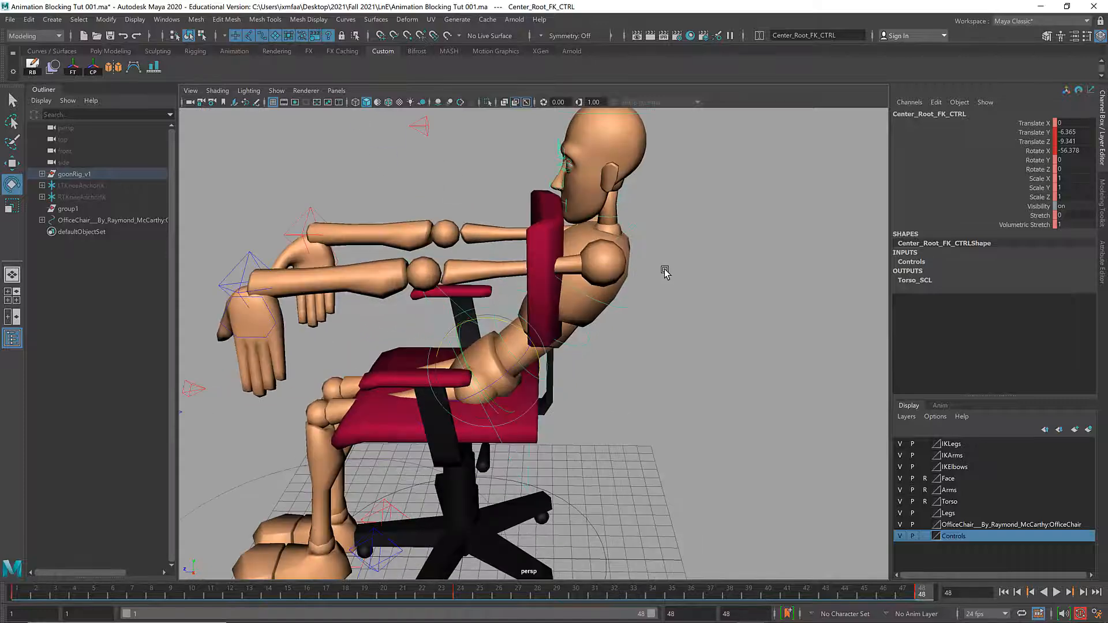
left_click_drag(665, 273, 656, 300, "alt")
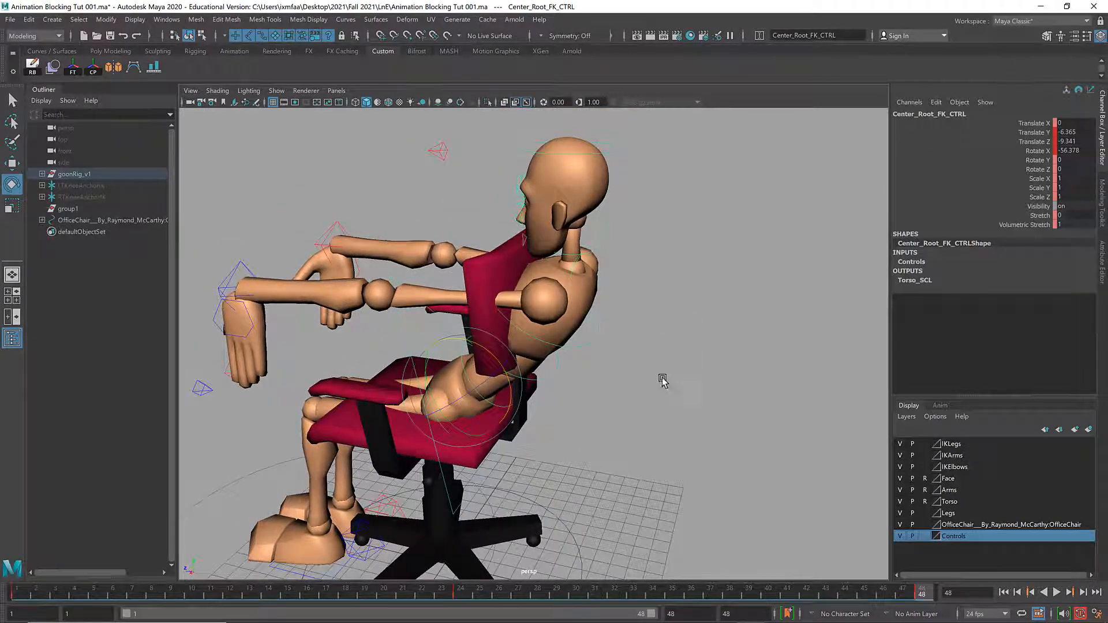
- Return to frame 24 and examine the forward-leaning pose on the chair
left_click(460, 593)
right_click_drag(586, 434, 428, 416, "alt")
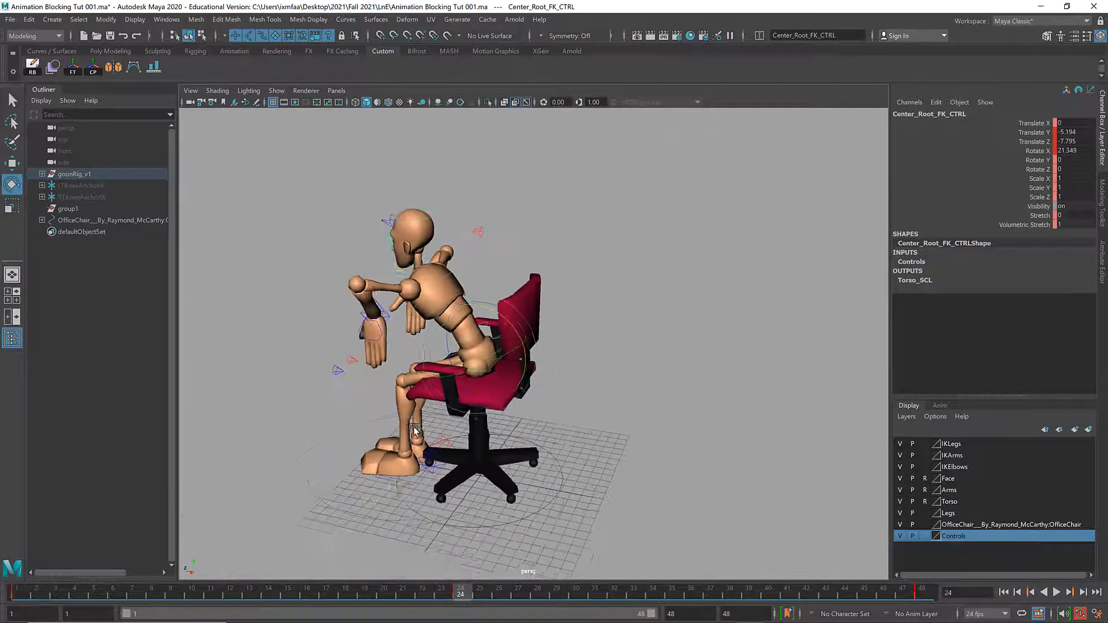
left_click_drag(427, 416, 450, 427, "alt")
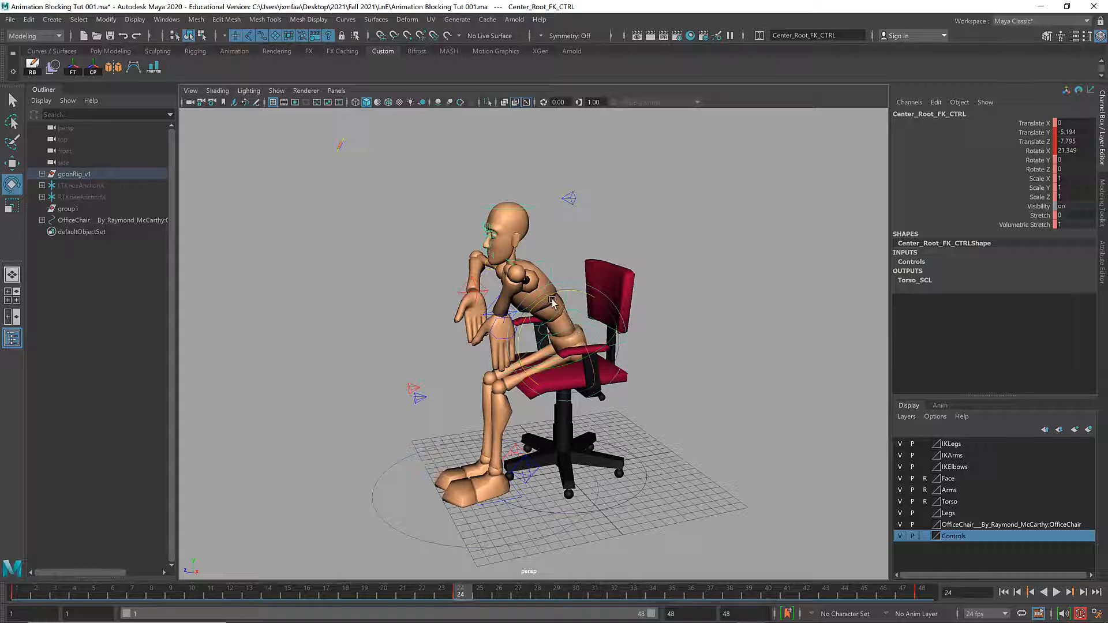
scroll(593, 311, "up", 3)
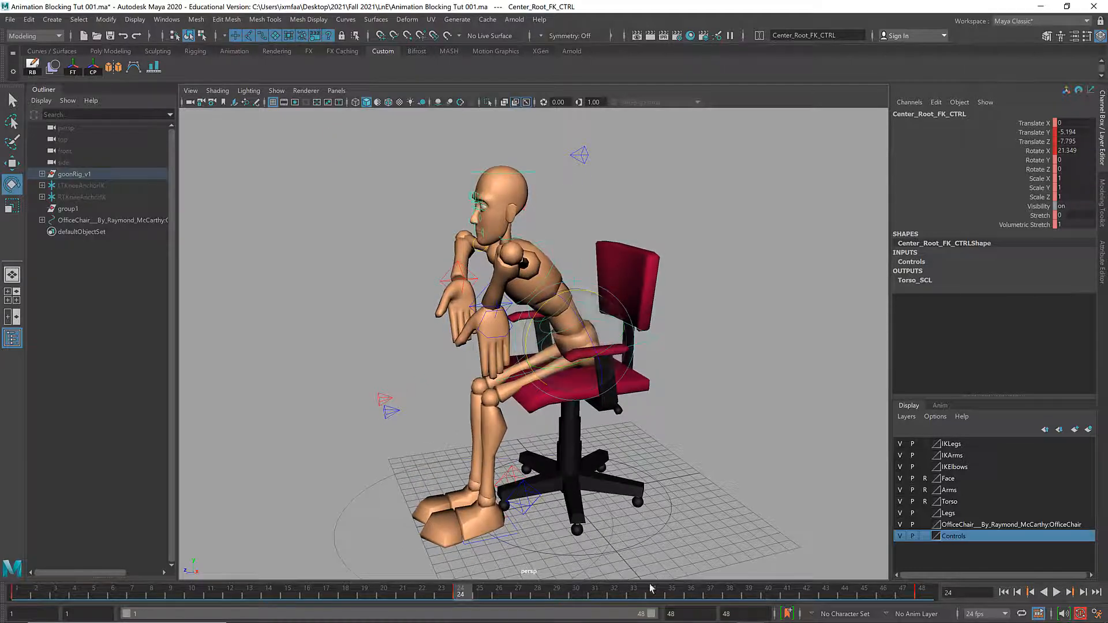
- Compare the character's poses at frames 1, 24 and 48
left_click(8, 595)
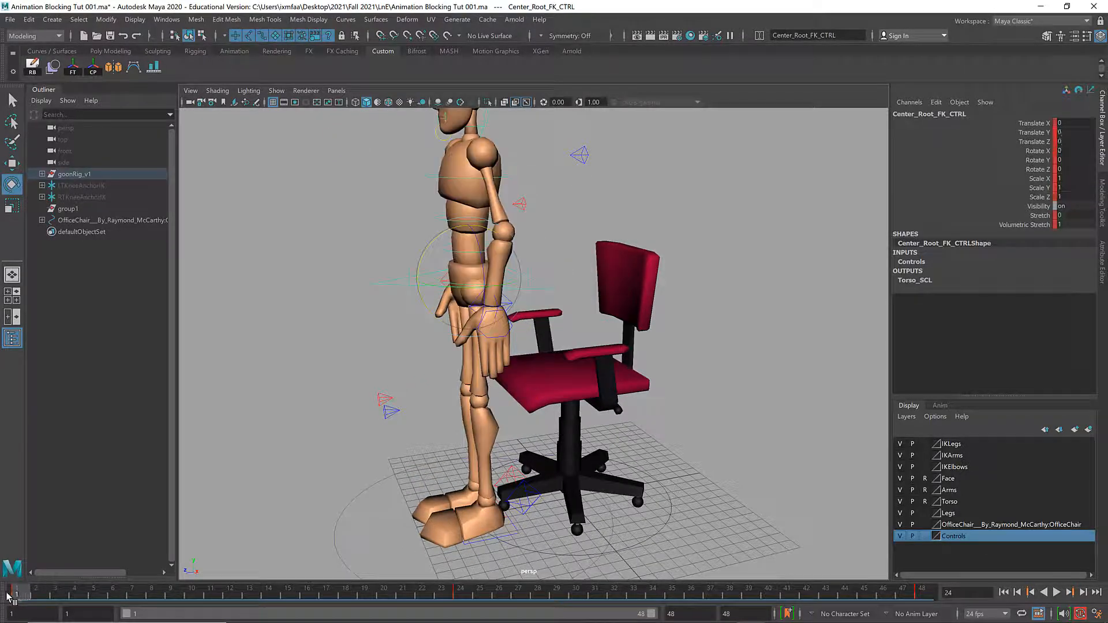
left_click(461, 594)
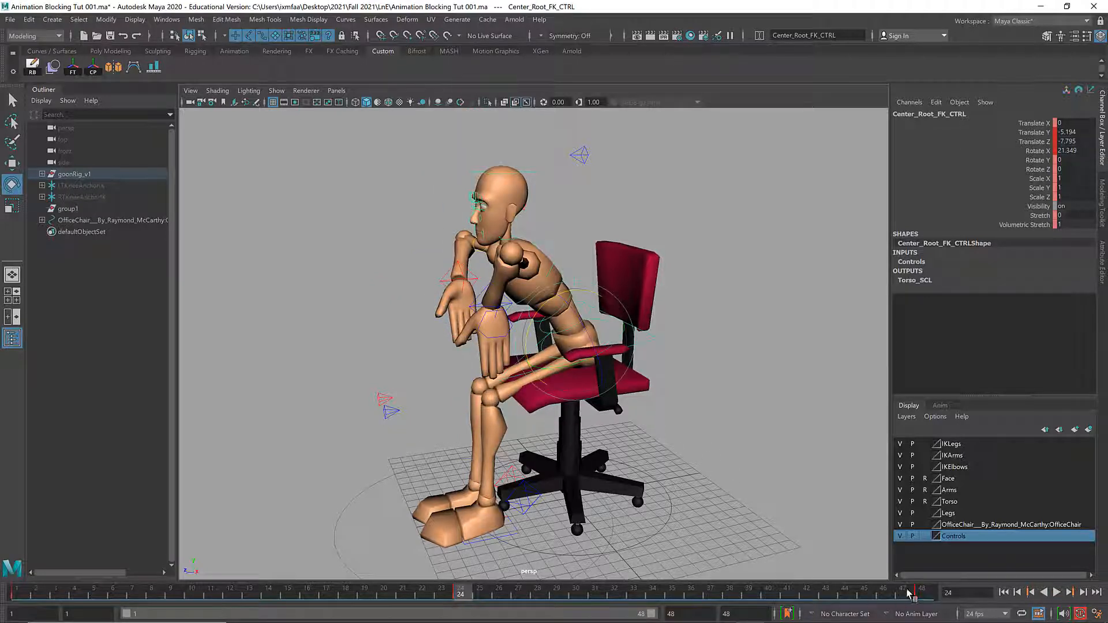
left_click_drag(908, 593, 930, 596)
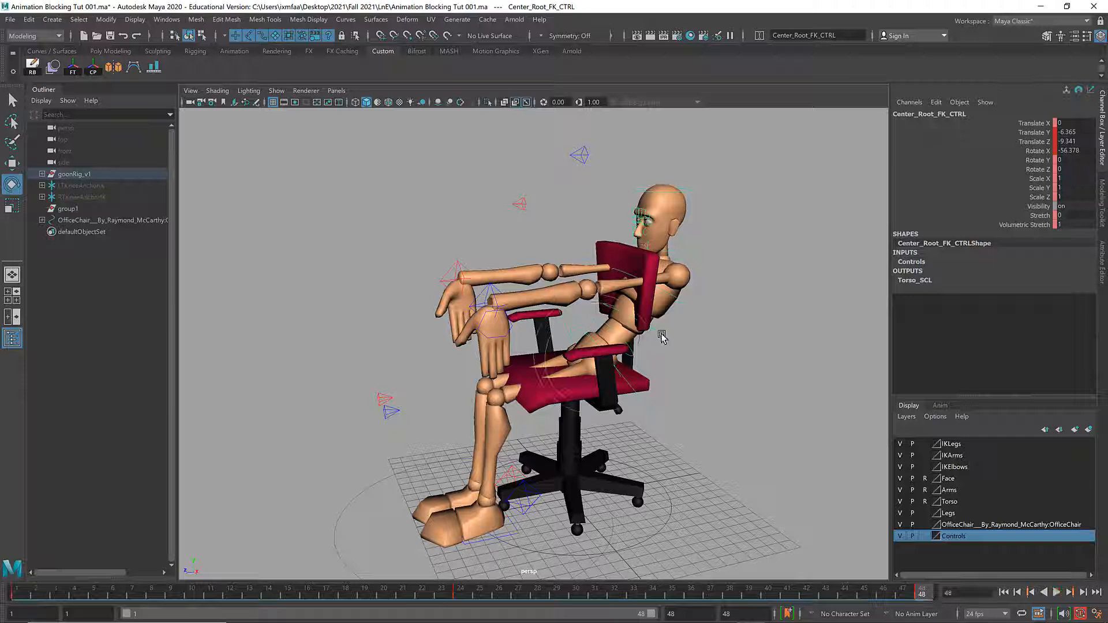
- Try tilting the head control back to about -60.1 degrees in X at frame 48
left_click(692, 200)
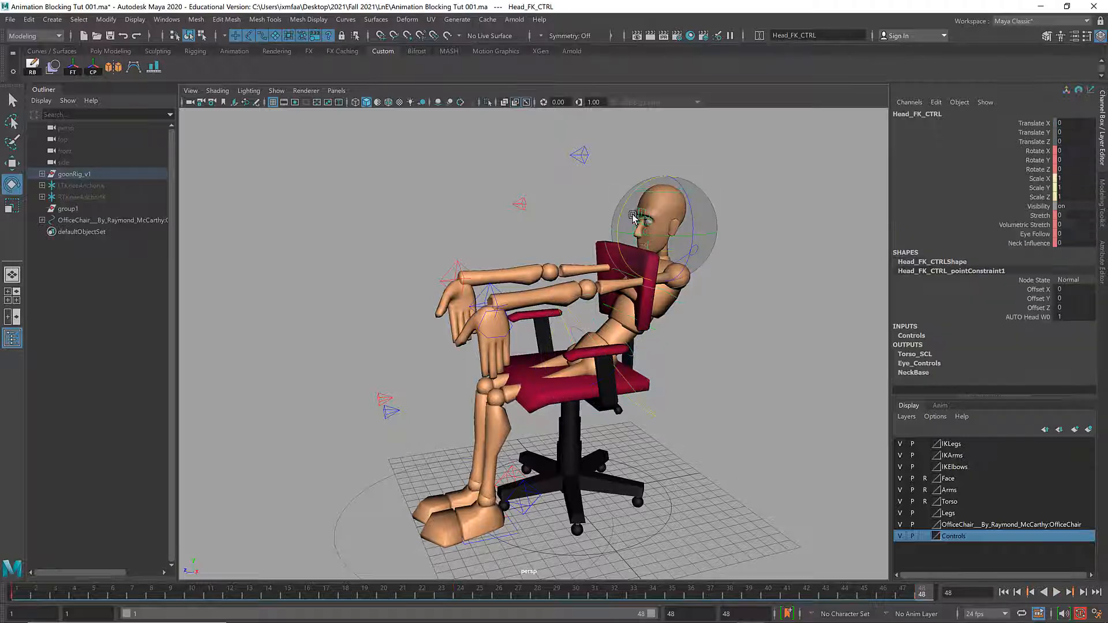
left_click_drag(634, 217, 647, 163)
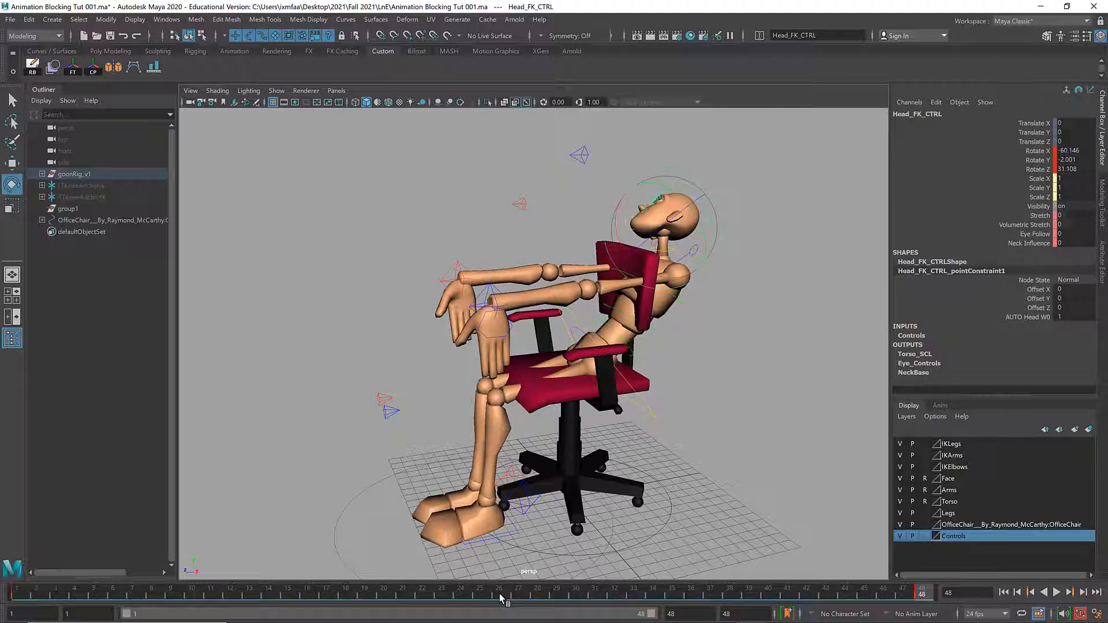
key("ctrl+z")
key("ctrl+z")
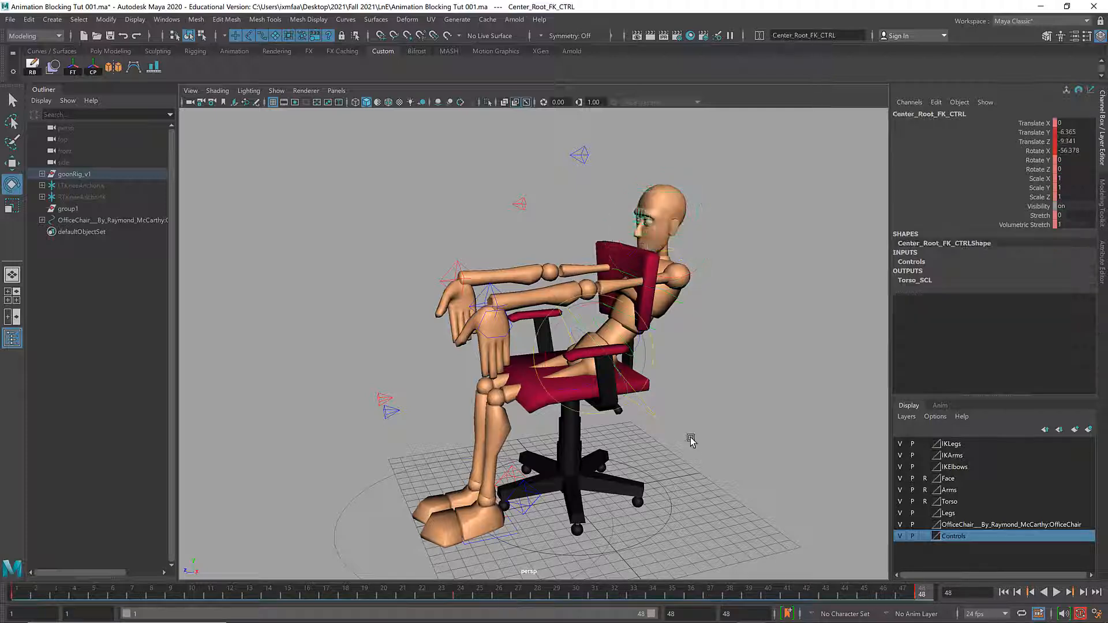
- Select all objects in the Controls layer and key them at frame 24
left_click(20, 599)
right_click_drag(468, 388, 386, 397, "alt")
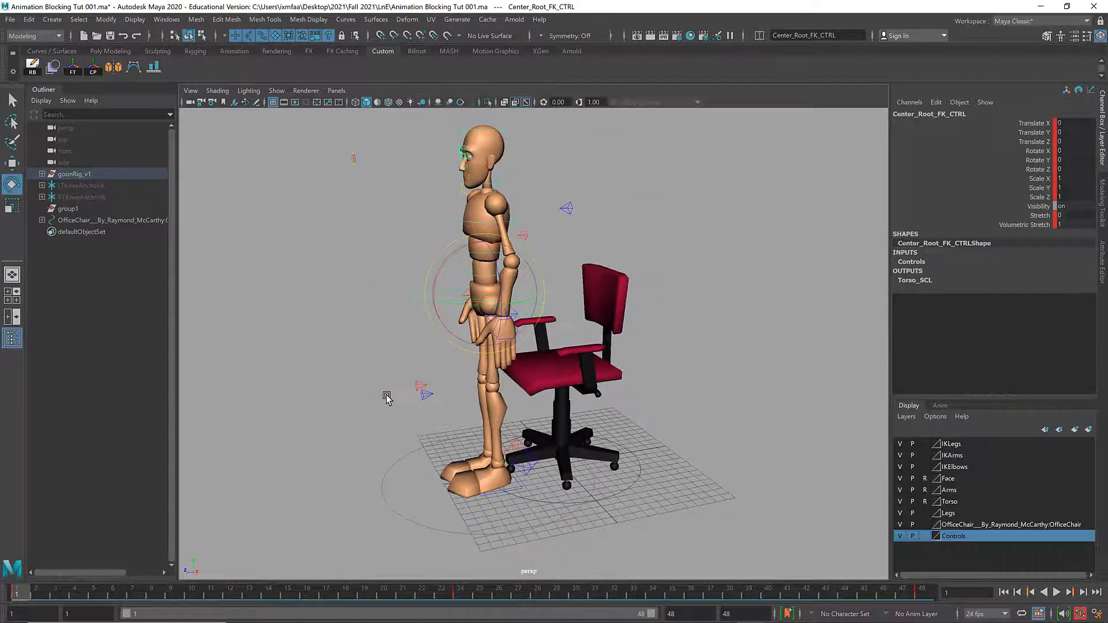
left_click_drag(514, 366, 557, 382, "alt")
right_click(956, 536)
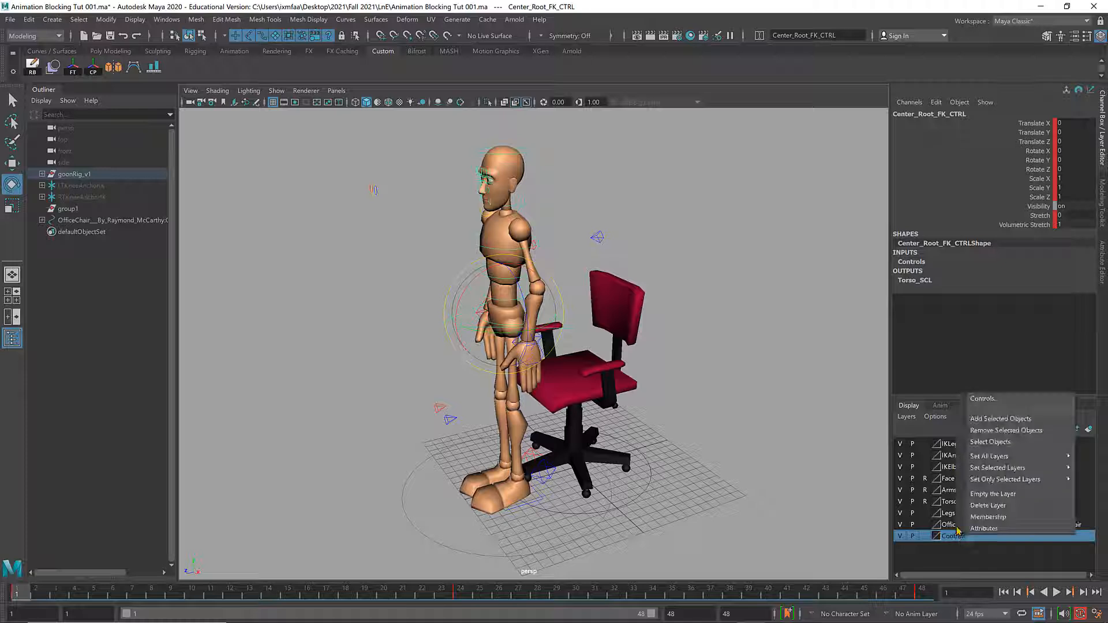
left_click(991, 443)
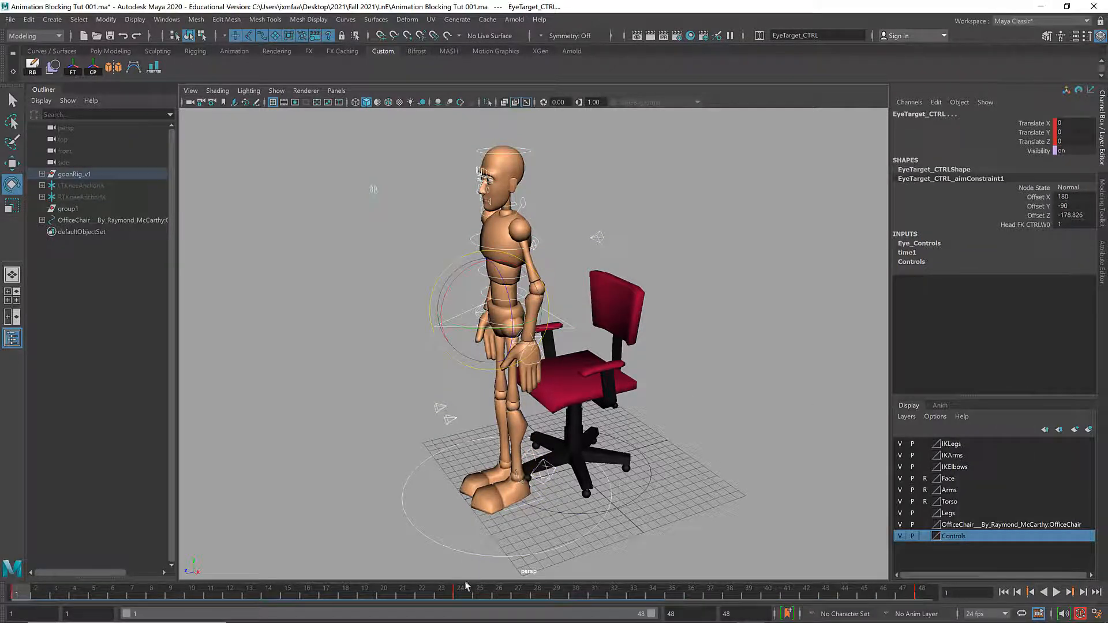
left_click(461, 600)
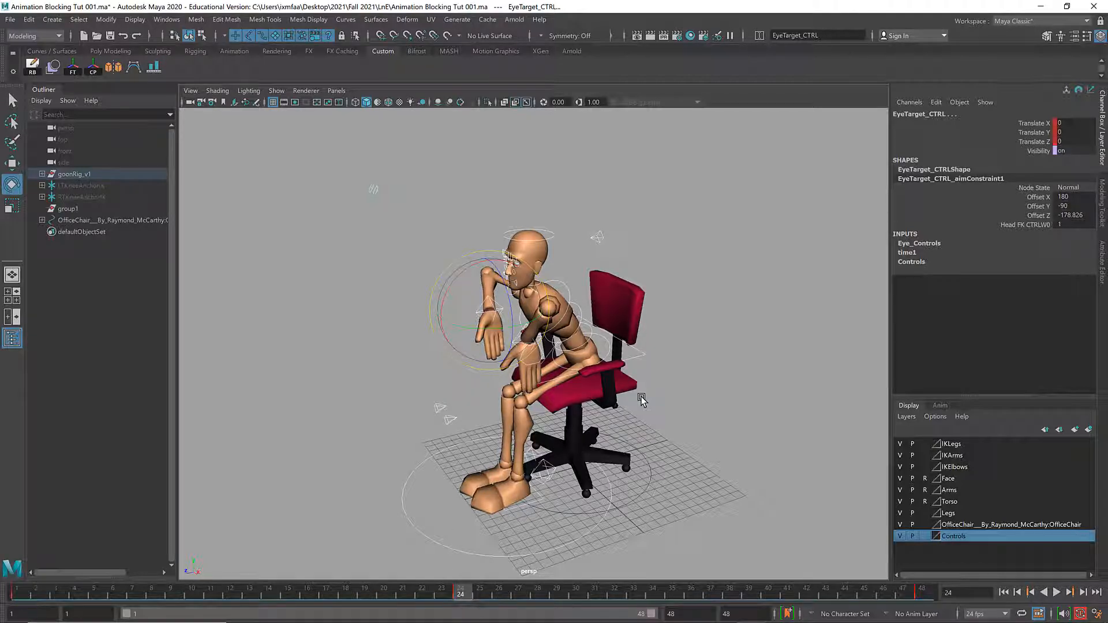
- Examine the forward-leaning pose at frame 24 from the side and front, including a close look at the face and arms
left_click_drag(674, 392, 661, 389, "alt")
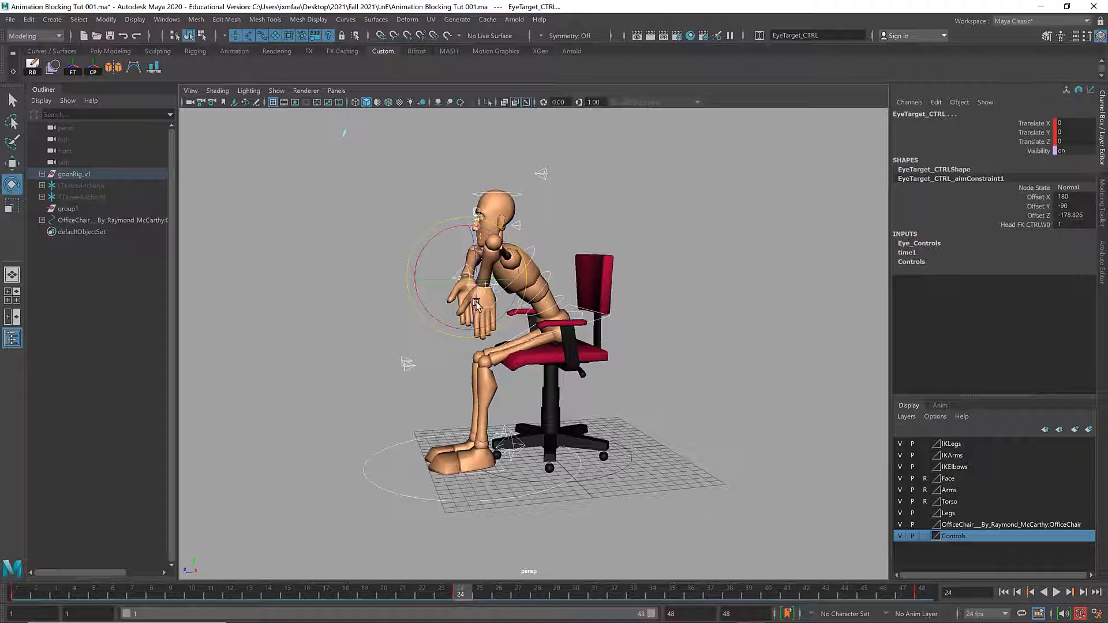
middle_click_drag(597, 306, 598, 339, "alt")
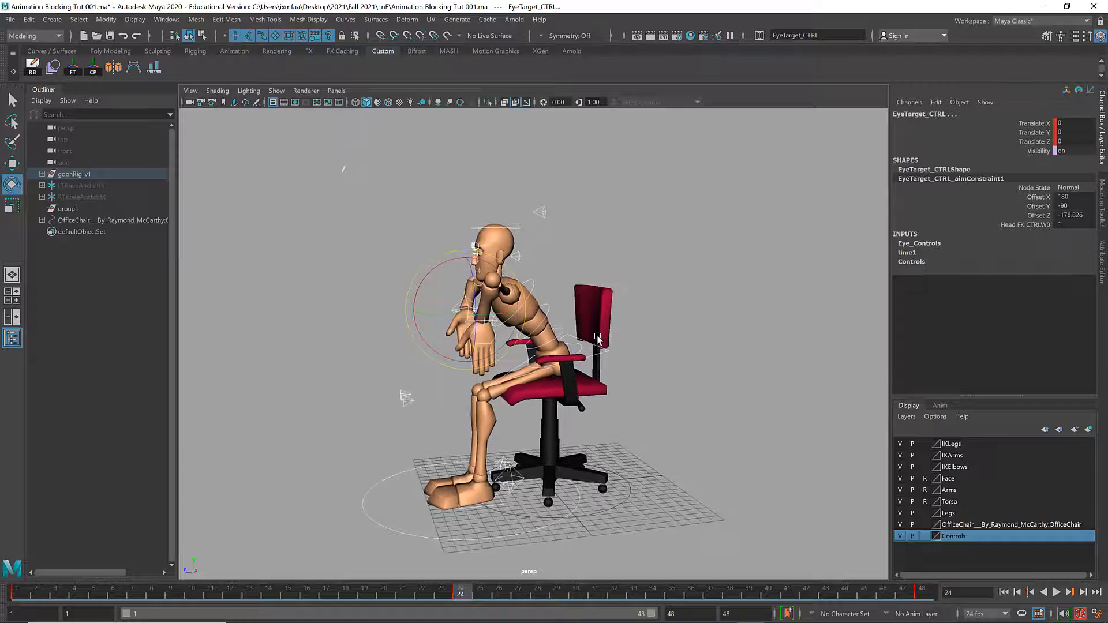
left_click_drag(598, 340, 464, 296, "alt")
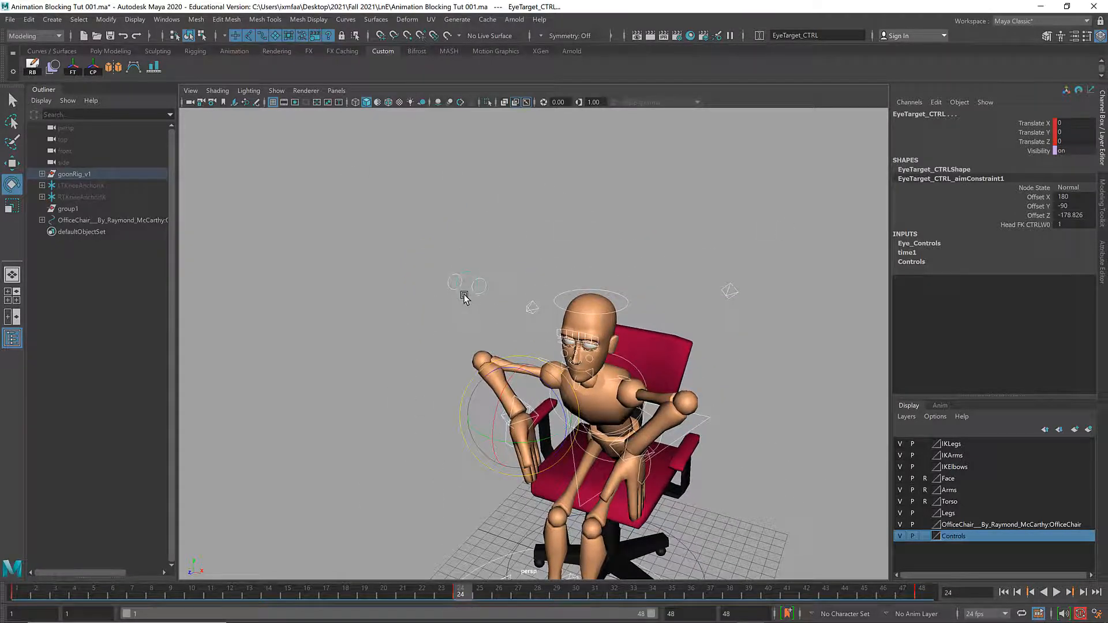
key("f")
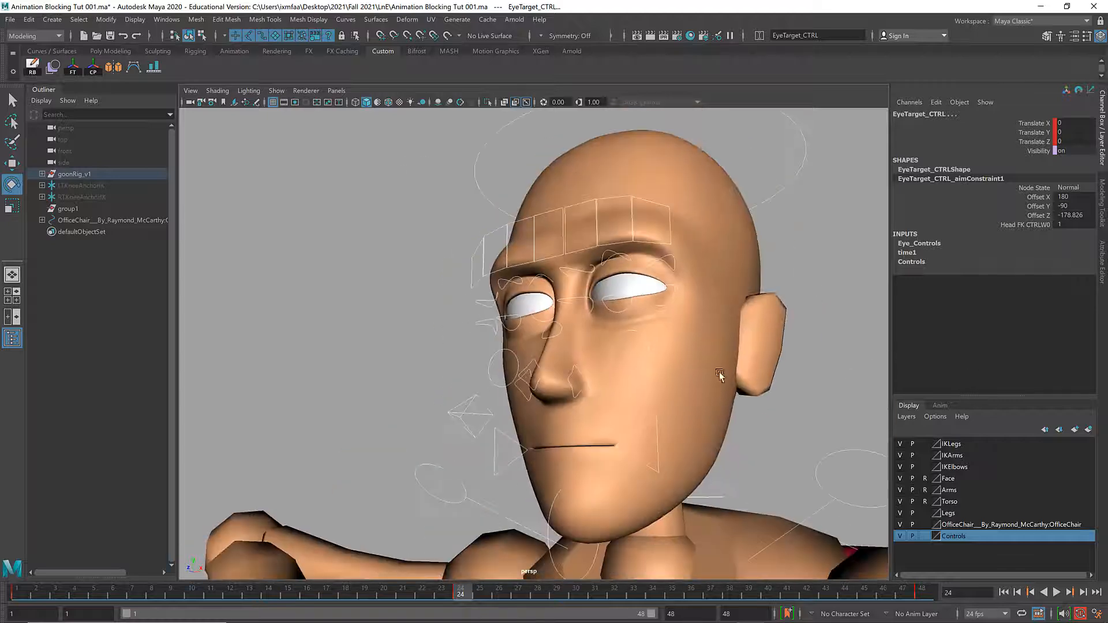
right_click_drag(666, 303, 495, 317, "alt")
mouse_move(495, 317)
left_mouse_down("alt")
mouse_move(515, 325)
mouse_move(504, 319)
left_mouse_up("alt")
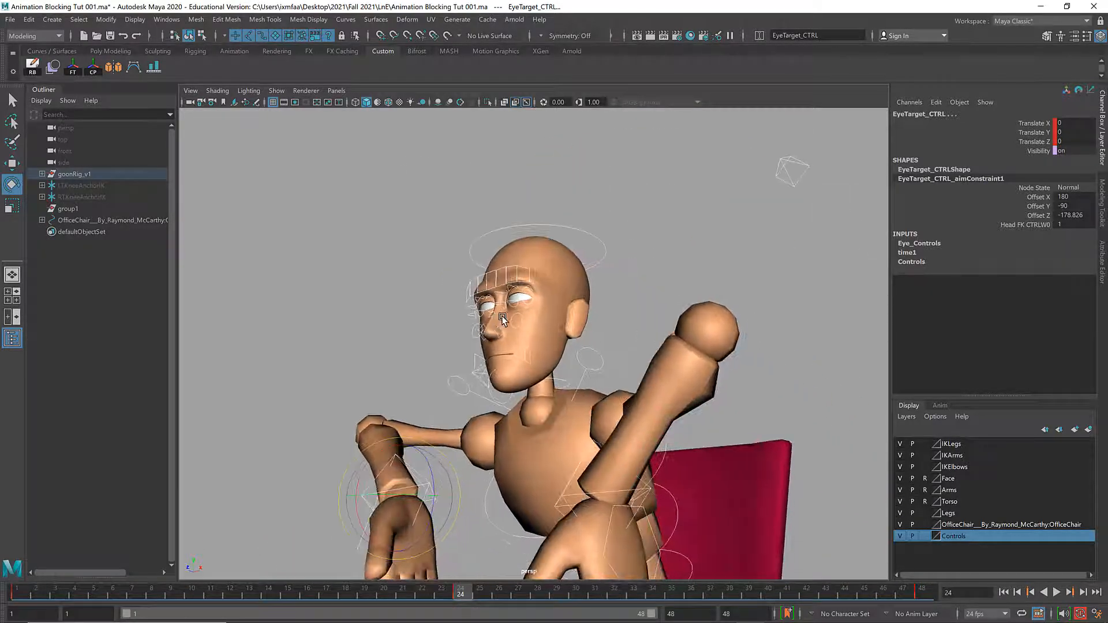
right_click_drag(607, 308, 347, 317, "alt")
left_click_drag(347, 318, 475, 246, "alt")
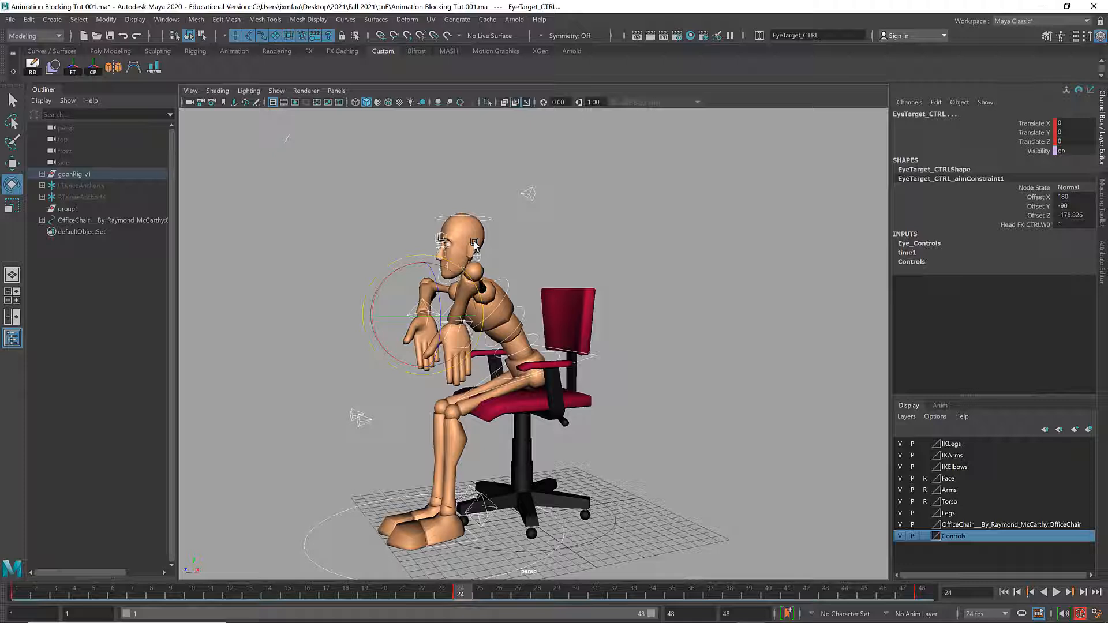
left_click_drag(605, 280, 632, 277, "alt")
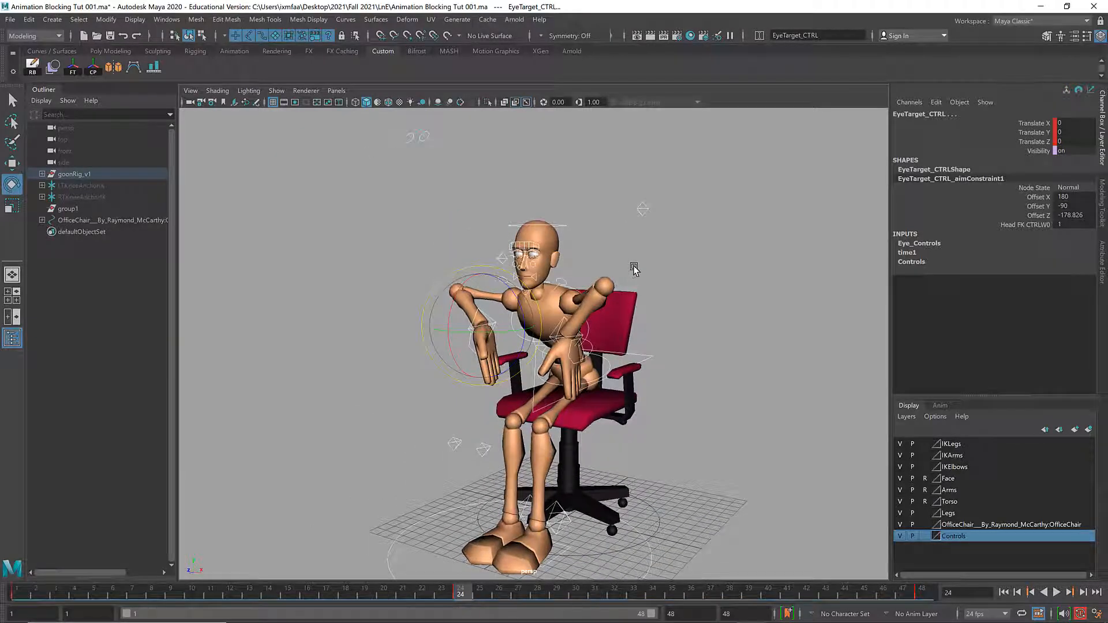
left_click_drag(703, 281, 703, 279, "alt")
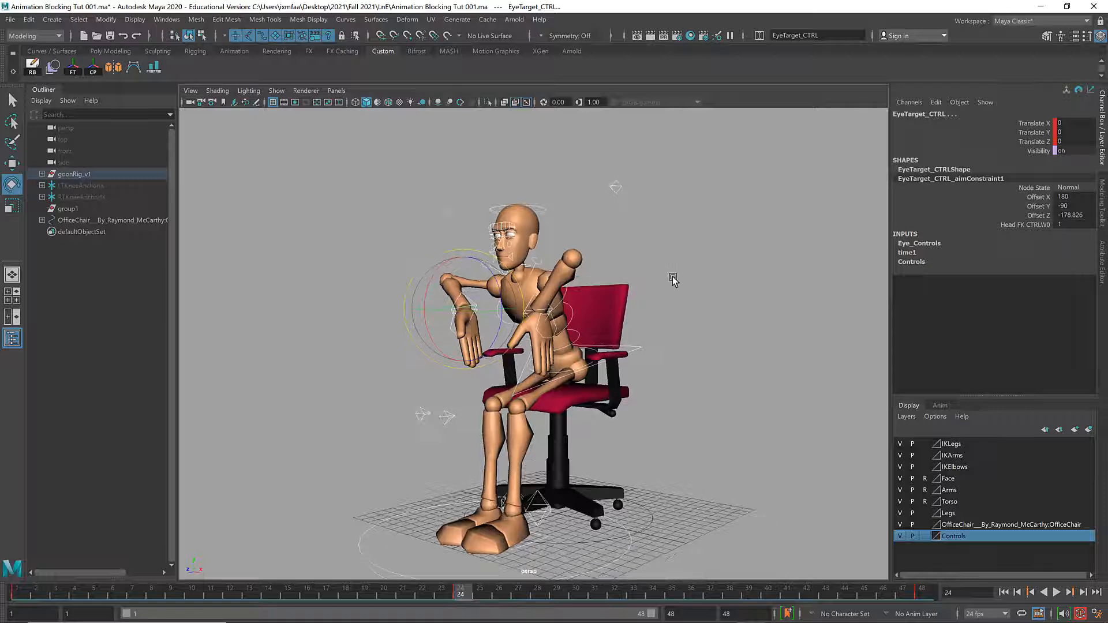
right_click_drag(673, 278, 532, 284, "alt")
left_click_drag(532, 284, 523, 296, "alt")
scroll(523, 296, "up", 5)
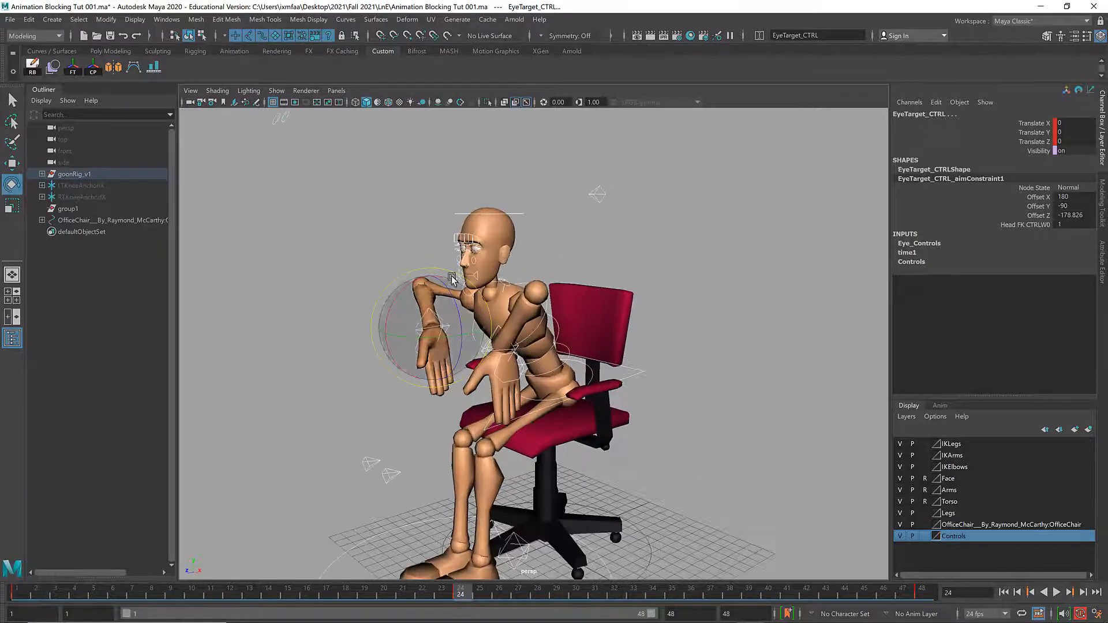
middle_click_drag(516, 252, 524, 194, "alt")
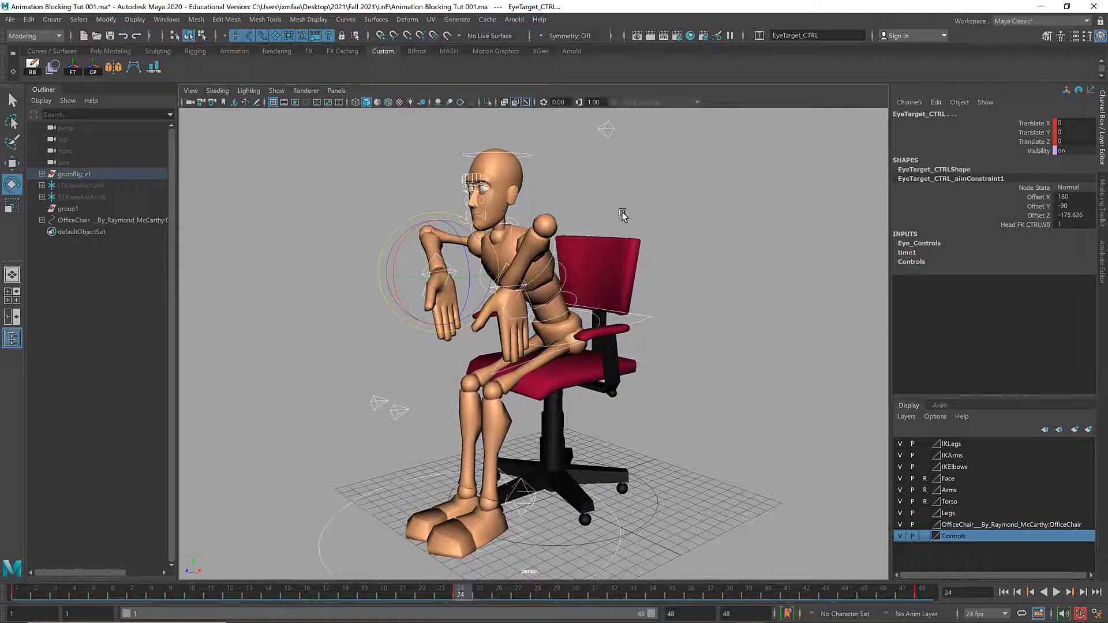
right_click_drag(621, 213, 531, 222, "alt")
left_click_drag(532, 223, 526, 229, "alt")
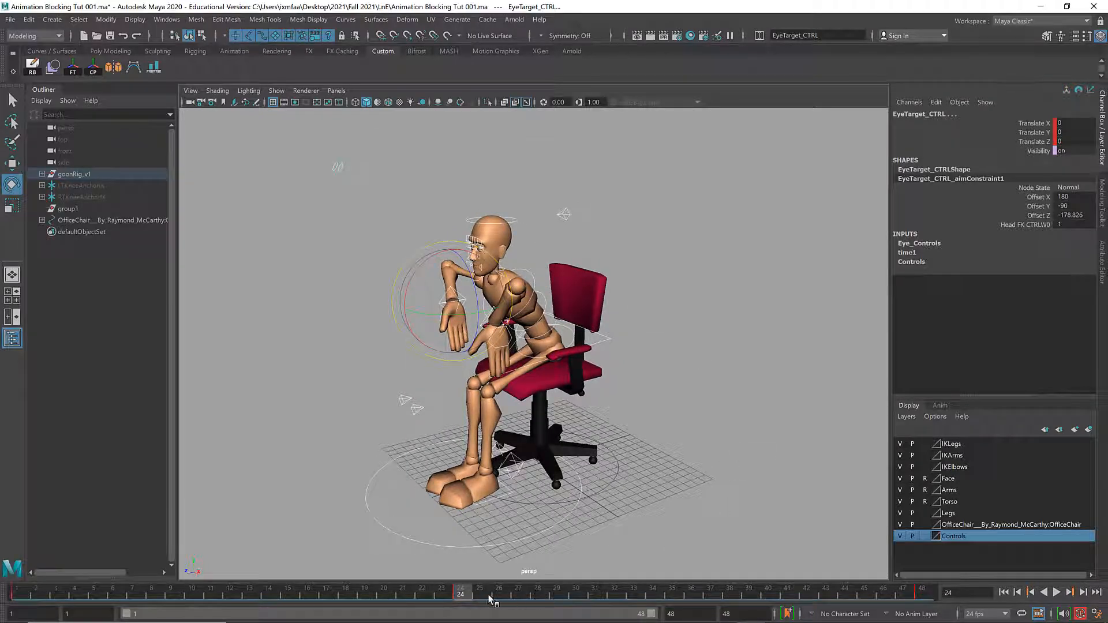
- Key all the selected rig controls at frame 48 for the backward-leaning pose
left_click_drag(488, 595, 942, 586)
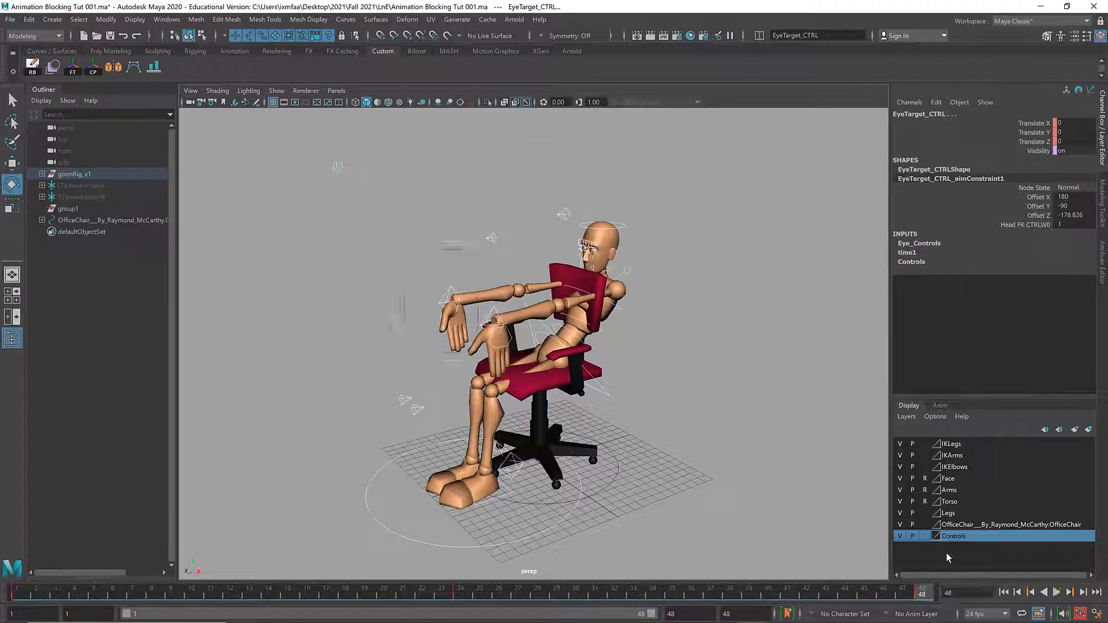
middle_click_drag(698, 322, 690, 339, "alt")
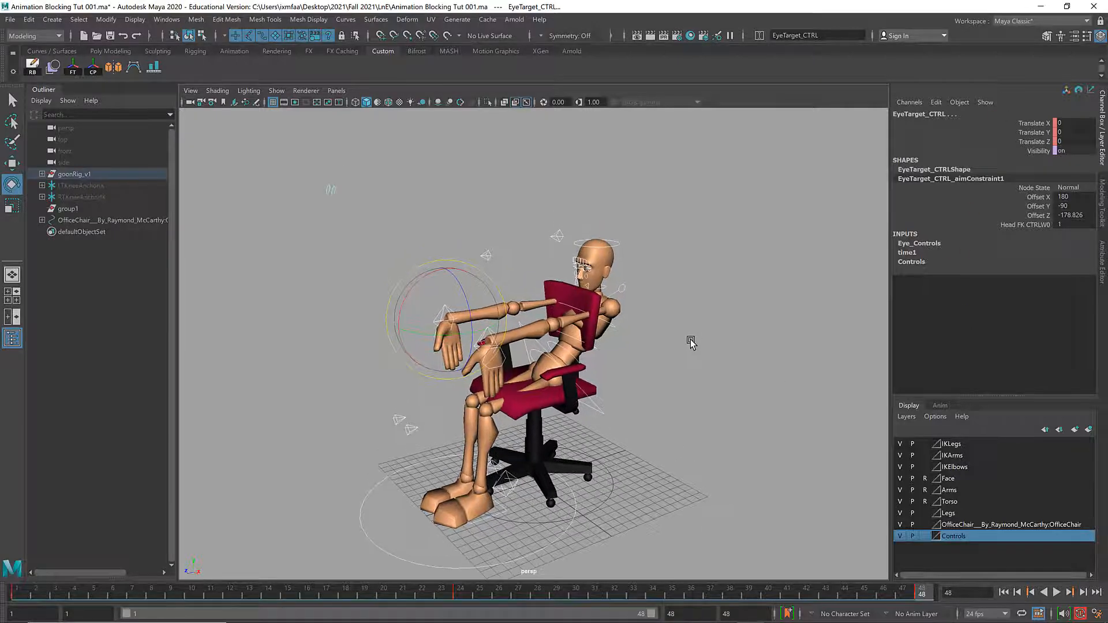
left_click_drag(687, 341, 556, 473, "alt")
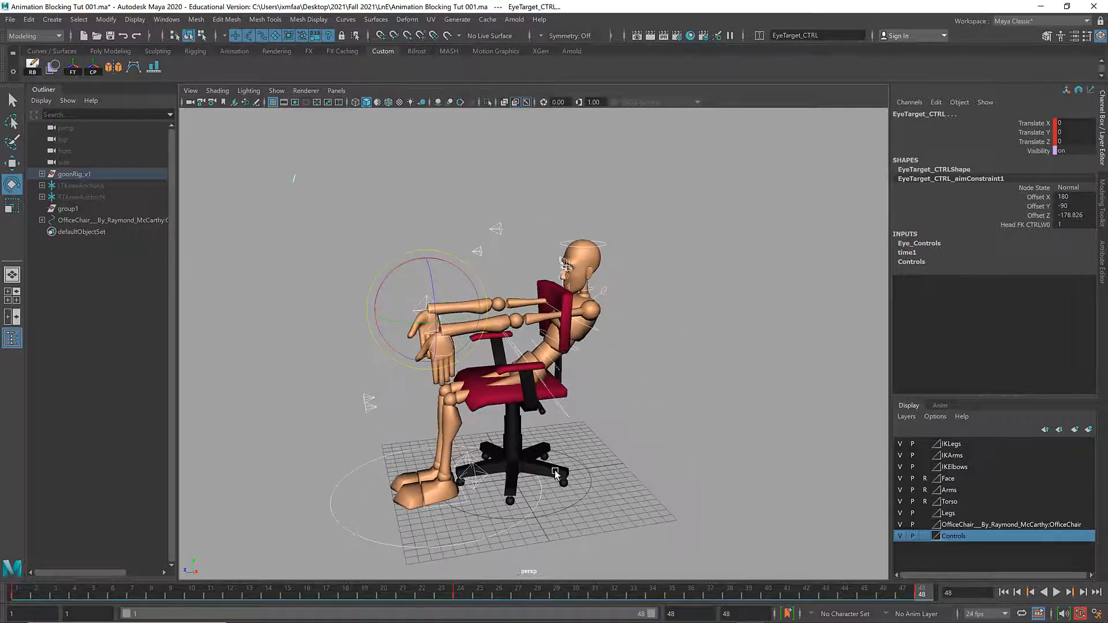
- Compare the arms and torso between frames 24 and 48 from several angles, ending at frame 48
left_click_drag(459, 595, 985, 572)
left_click_drag(635, 476, 658, 478, "alt")
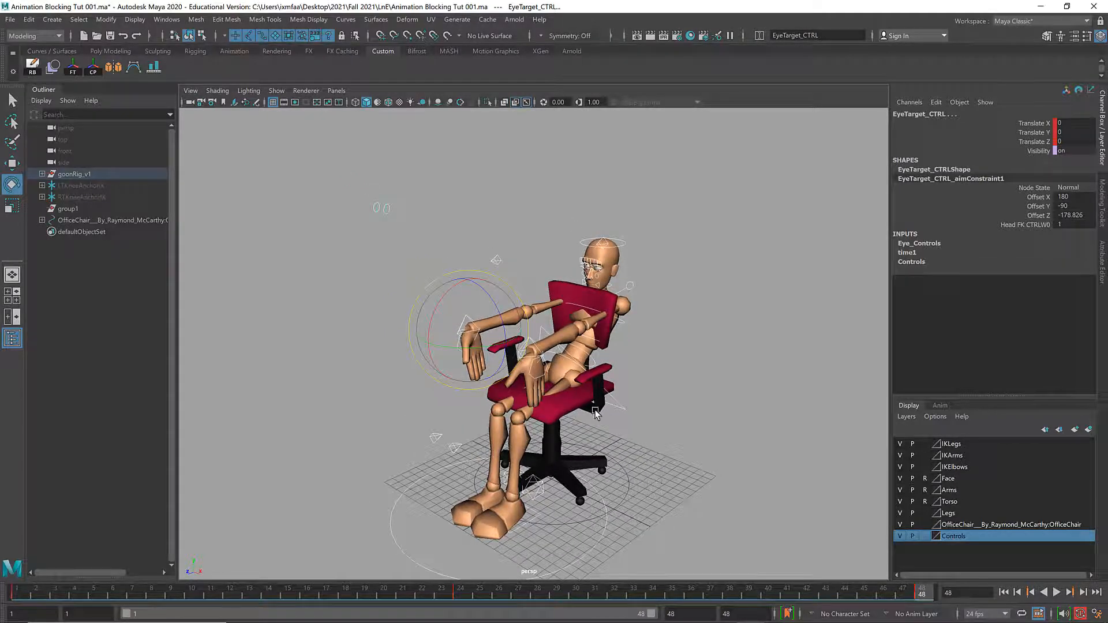
right_click_drag(595, 412, 774, 403, "alt")
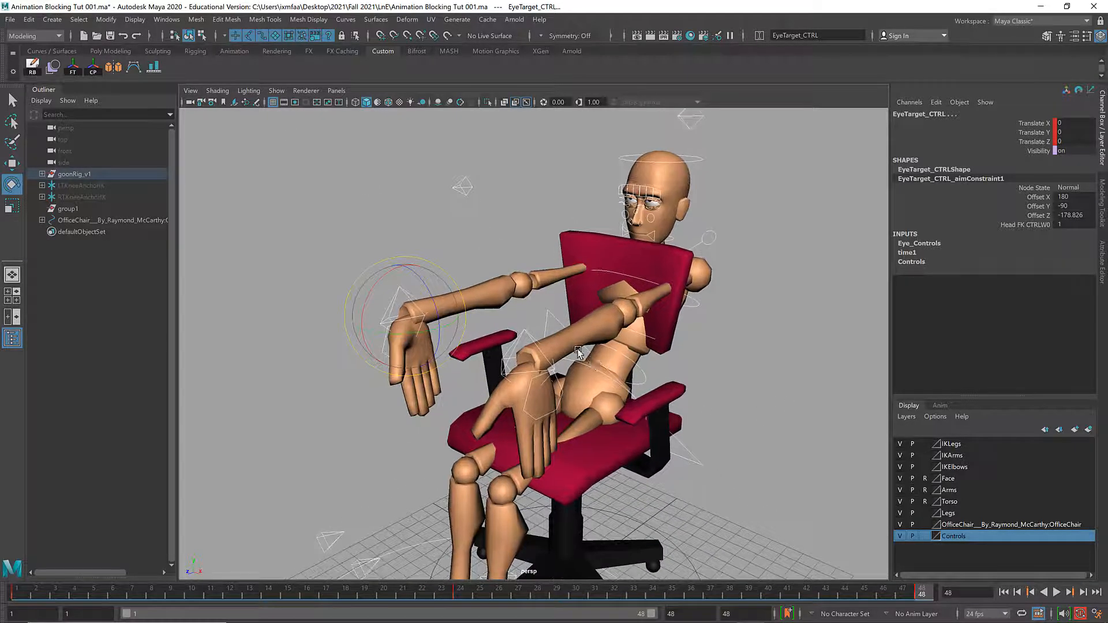
left_click_drag(579, 352, 498, 491, "alt")
left_click(460, 594)
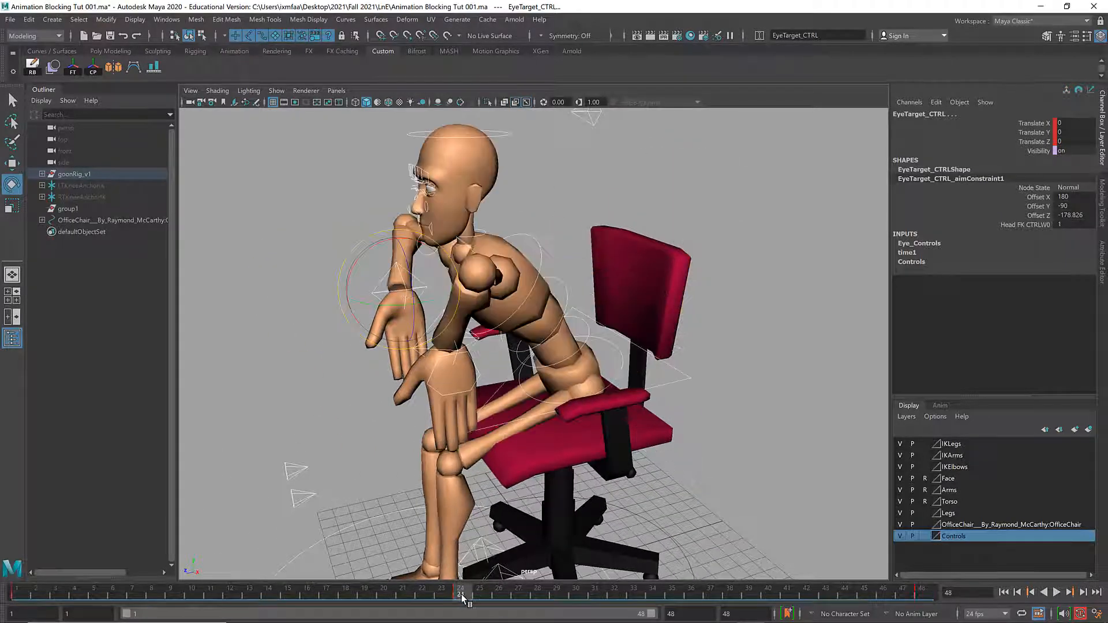
left_click(922, 592)
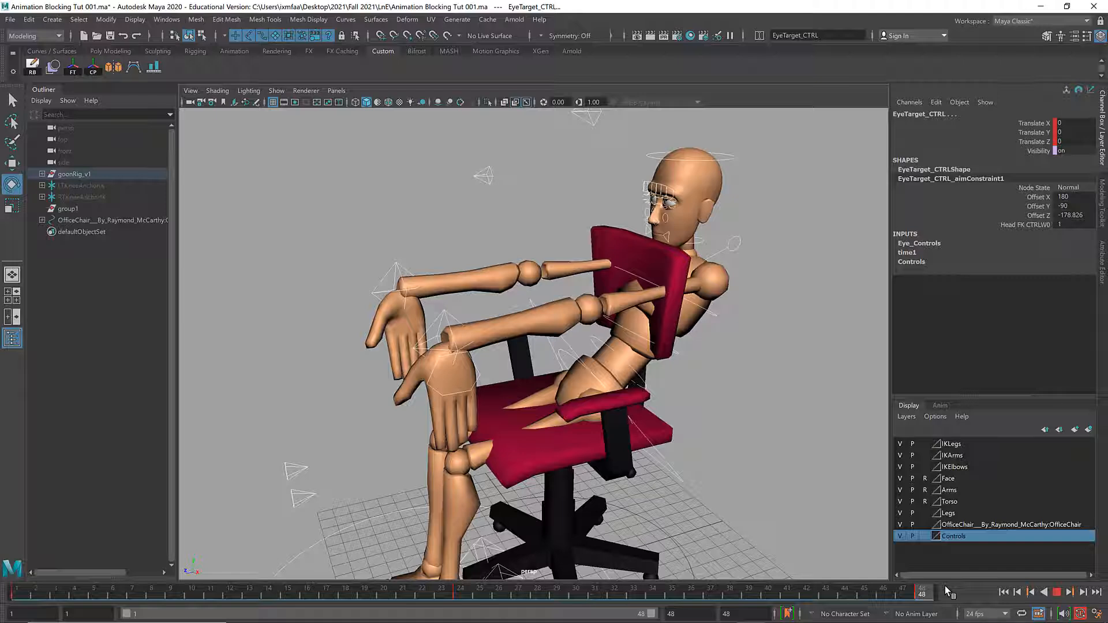
- At frame 48, rotate the right hand IK control to about 69.5 degrees in Y
key("w")
left_click(397, 270)
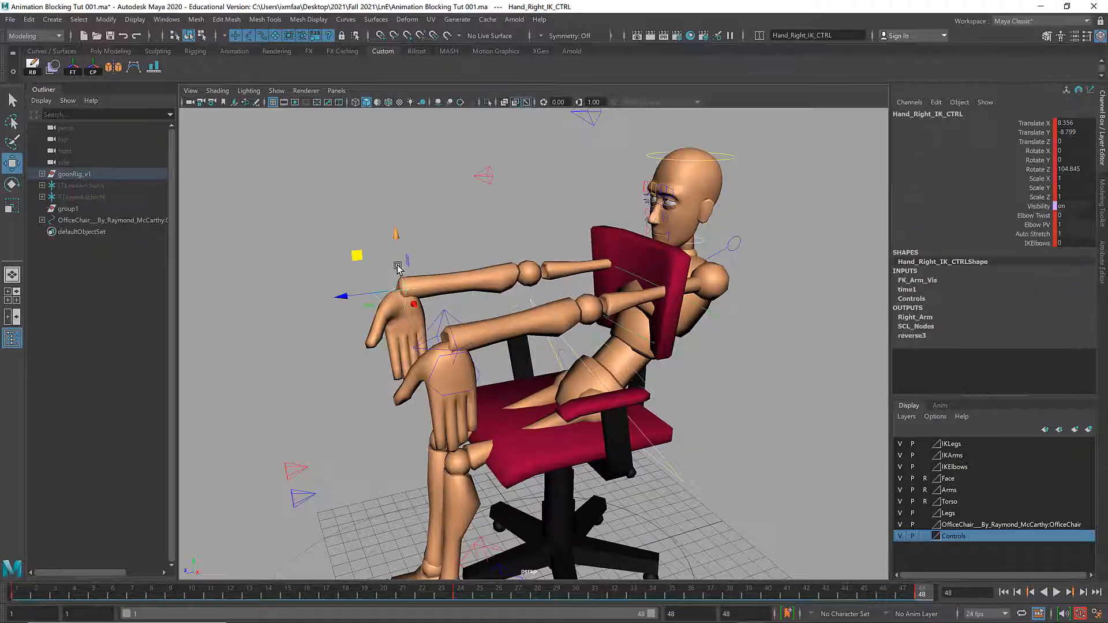
key("e")
left_click_drag(366, 250, 436, 270)
- Lower the right hand IK control and pull it back toward the body, beside the chair's armrest
key("w")
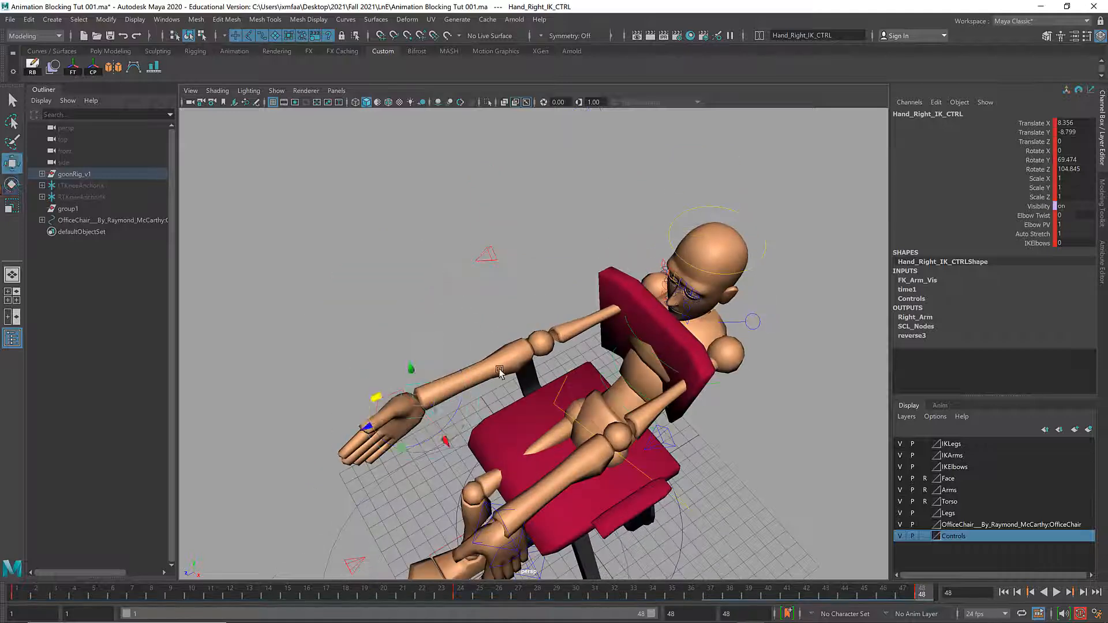
left_click_drag(412, 450, 646, 338)
key("e")
key("w")
key("e")
key("w")
- Move the right arm's pole vector control to about X -5.4, Y 8.3 and Z -5.6 to redirect the elbow
left_click_drag(646, 339, 539, 247, "alt")
left_click(486, 221)
left_click_drag(563, 174, 579, 389)
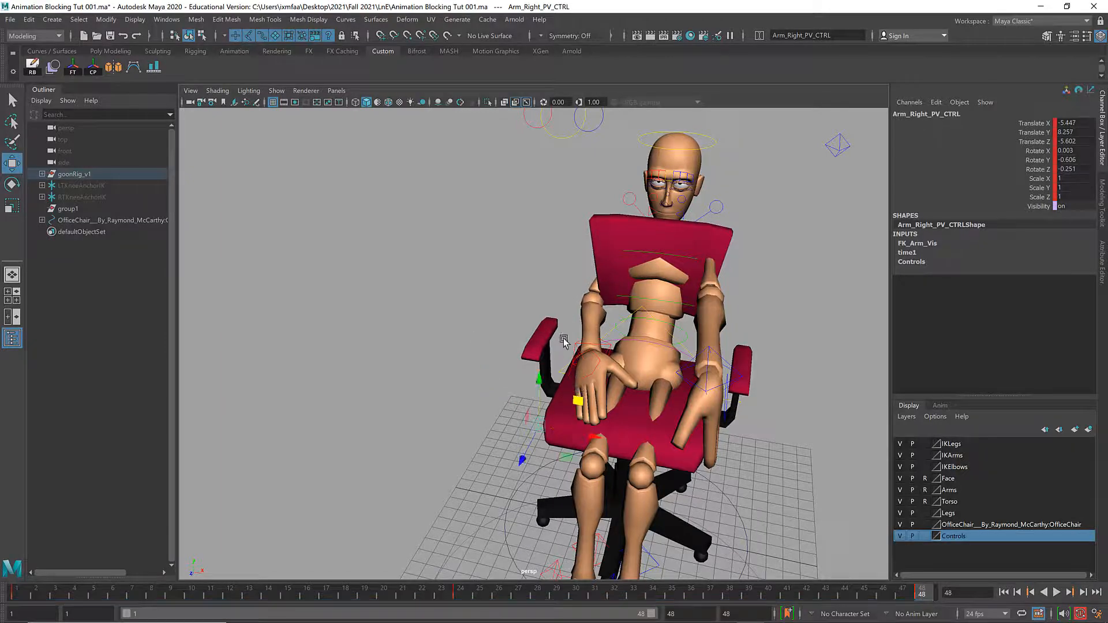
- Rotate the left hand IK control to about X 57.8, Y -30.6 and Z -94.2 at frame 48
left_click_drag(564, 342, 521, 329, "alt")
right_click_drag(522, 329, 376, 327, "alt")
left_click_drag(376, 328, 414, 285, "alt")
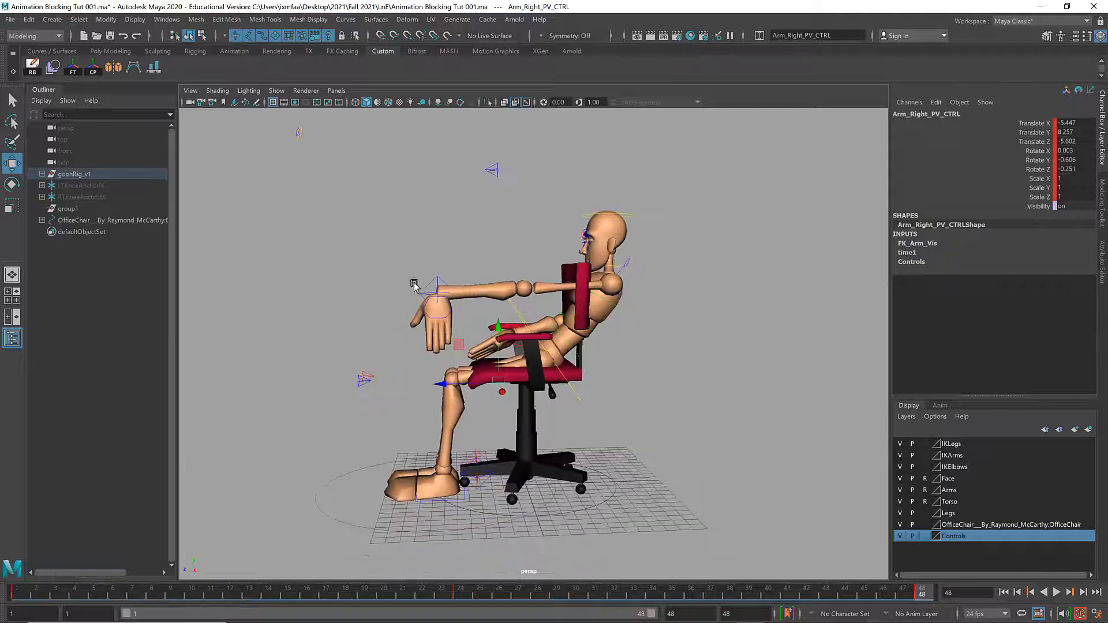
left_click(447, 299)
left_click(435, 281)
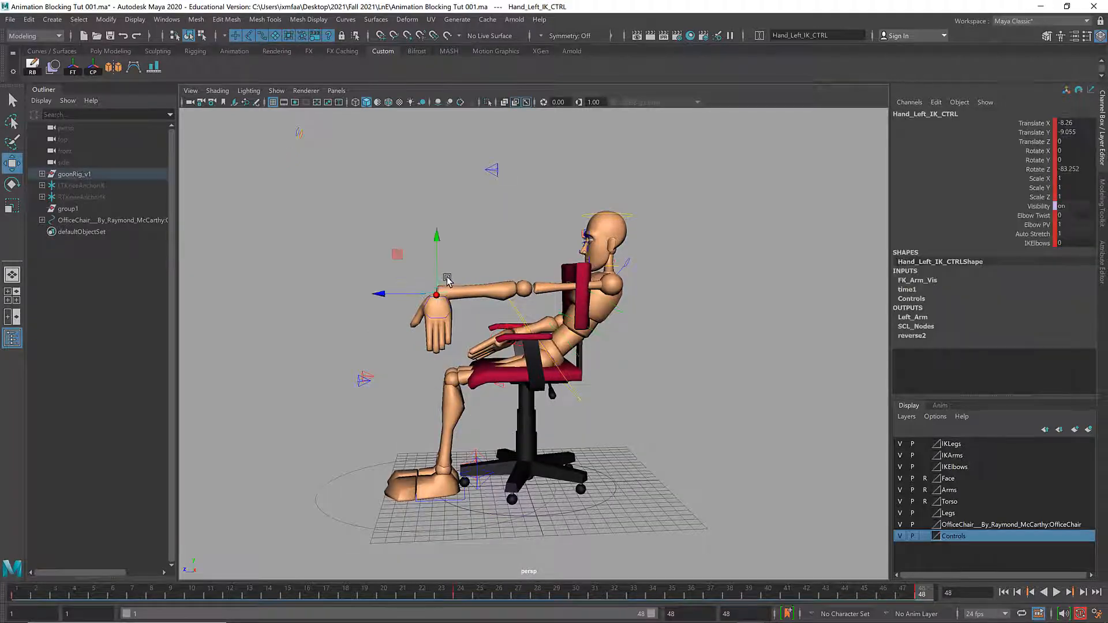
middle_click_drag(435, 283, 469, 290, "alt")
key("e")
left_click_drag(420, 316, 408, 300)
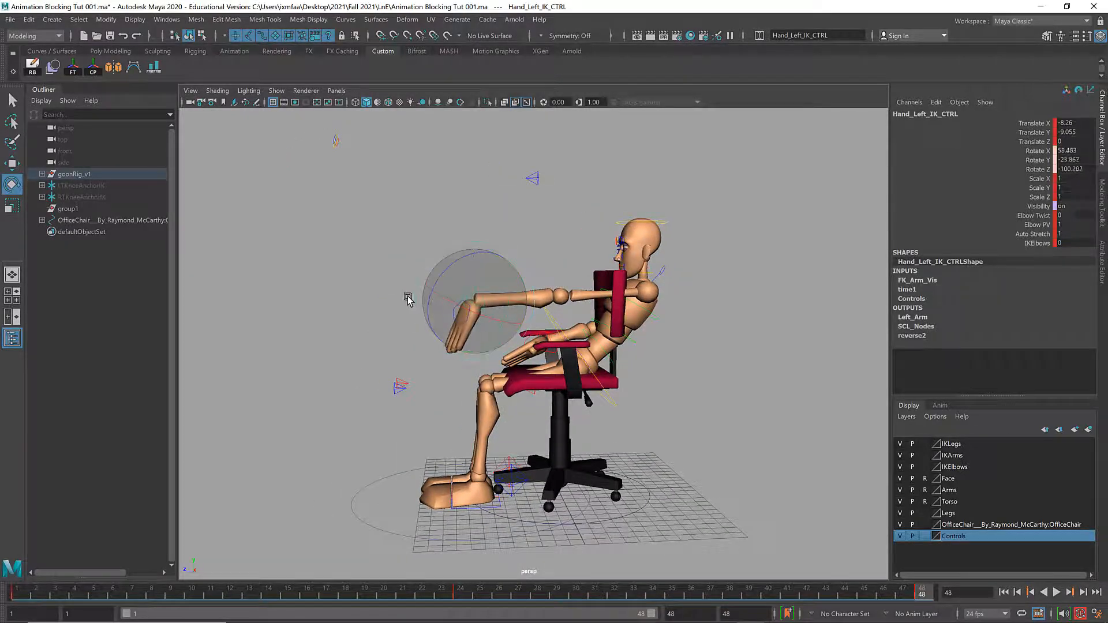
- Move the left hand IK control to about Y -13.4, Z -6.5 and rotate it to about X 23.7, Y -66.7, Z -69.4
key("w")
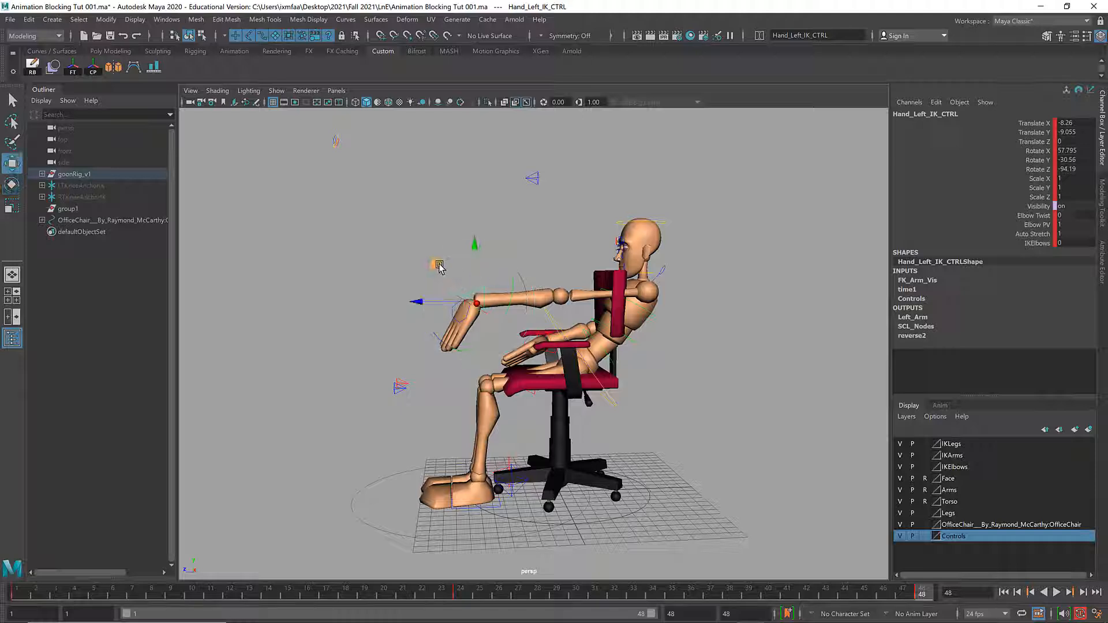
middle_click_drag(450, 263, 516, 321)
key("e")
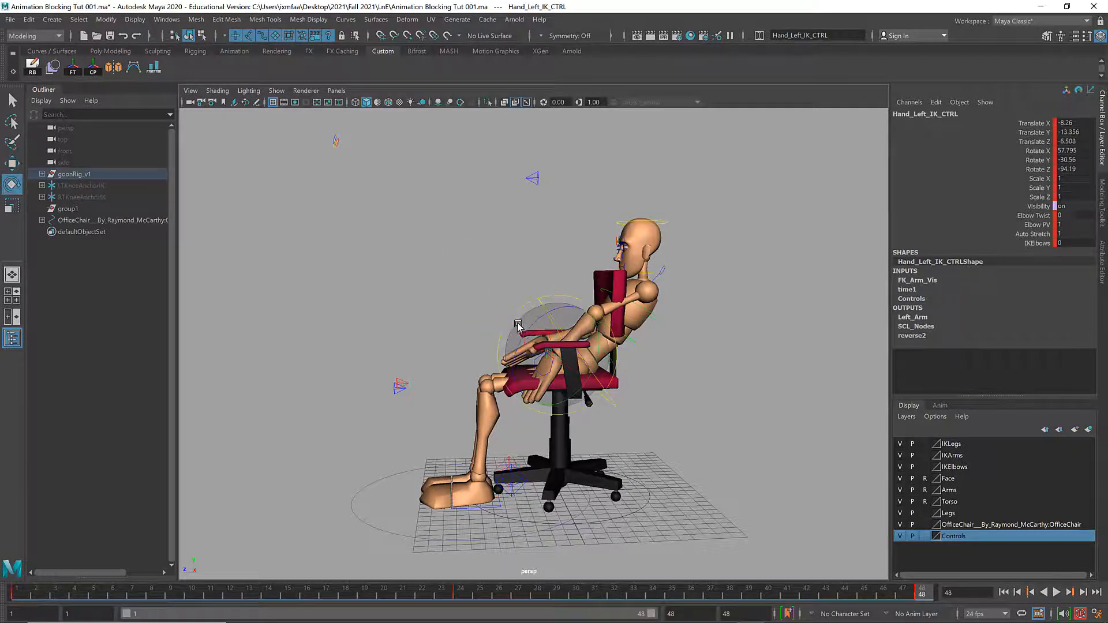
left_click_drag(534, 316, 719, 340)
- Move the left arm's pole vector control to about X 13.3 and Y 10.7 to redirect the elbow
right_click_drag(719, 341, 778, 237, "alt")
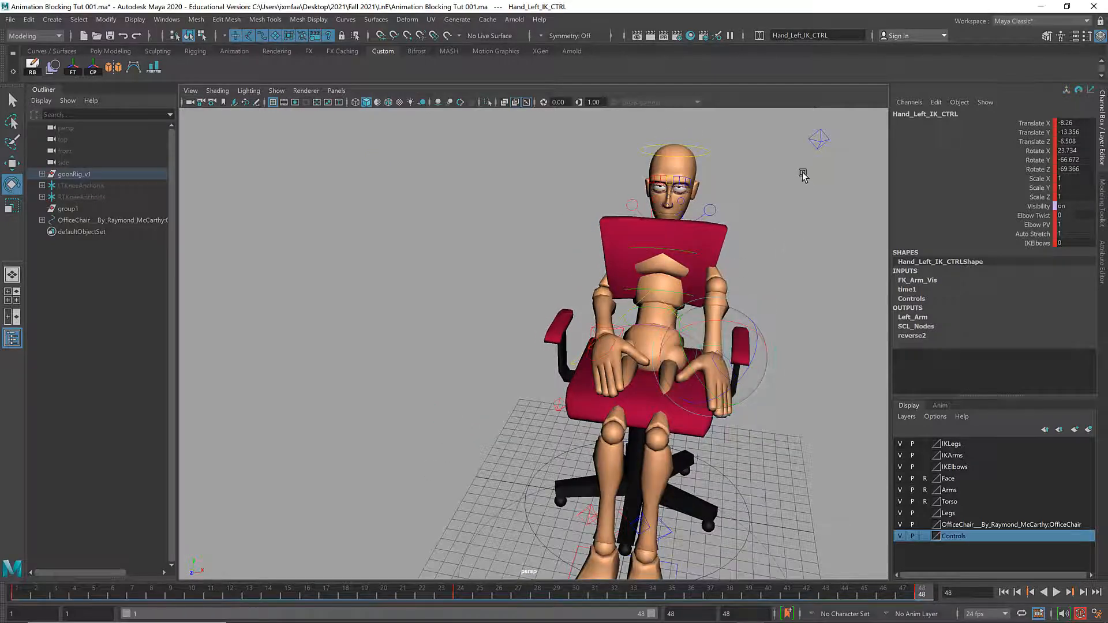
left_click(825, 136)
left_click_drag(787, 168, 572, 246, "alt")
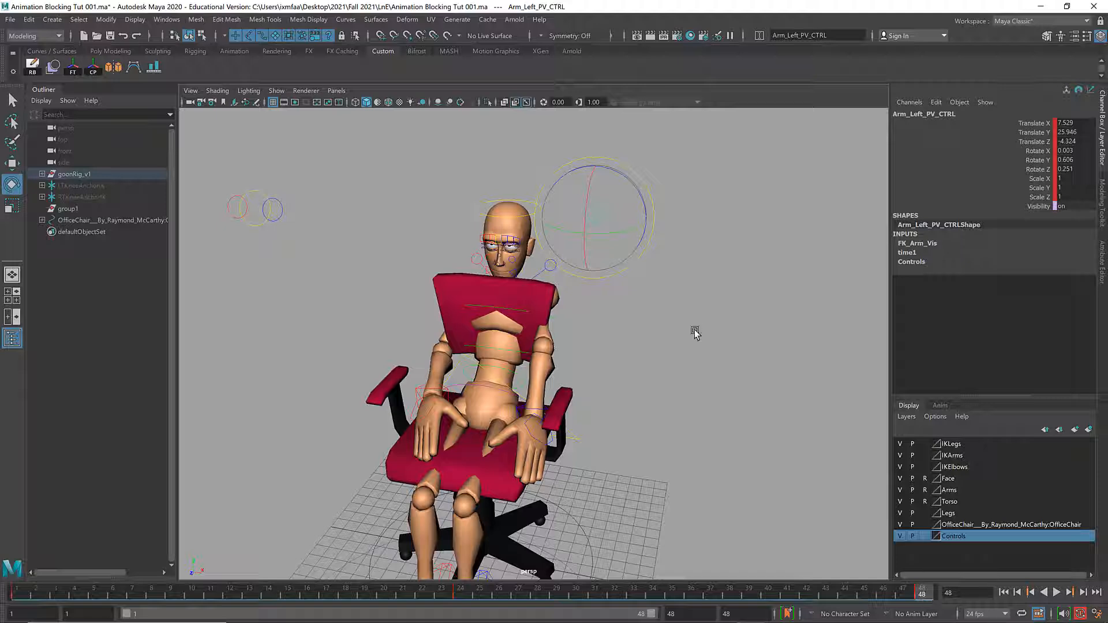
key("w")
left_click_drag(590, 220, 604, 200, "alt")
mouse_move(628, 160)
left_mouse_down()
mouse_move(717, 314)
mouse_move(715, 431)
mouse_move(729, 457)
left_mouse_up()
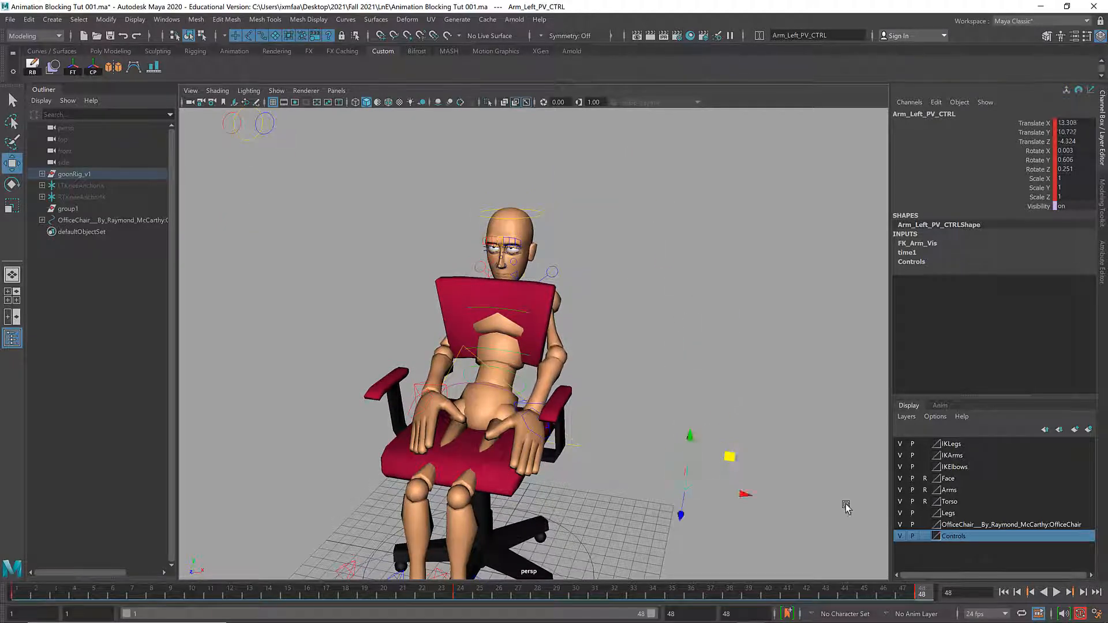
right_click(922, 596)
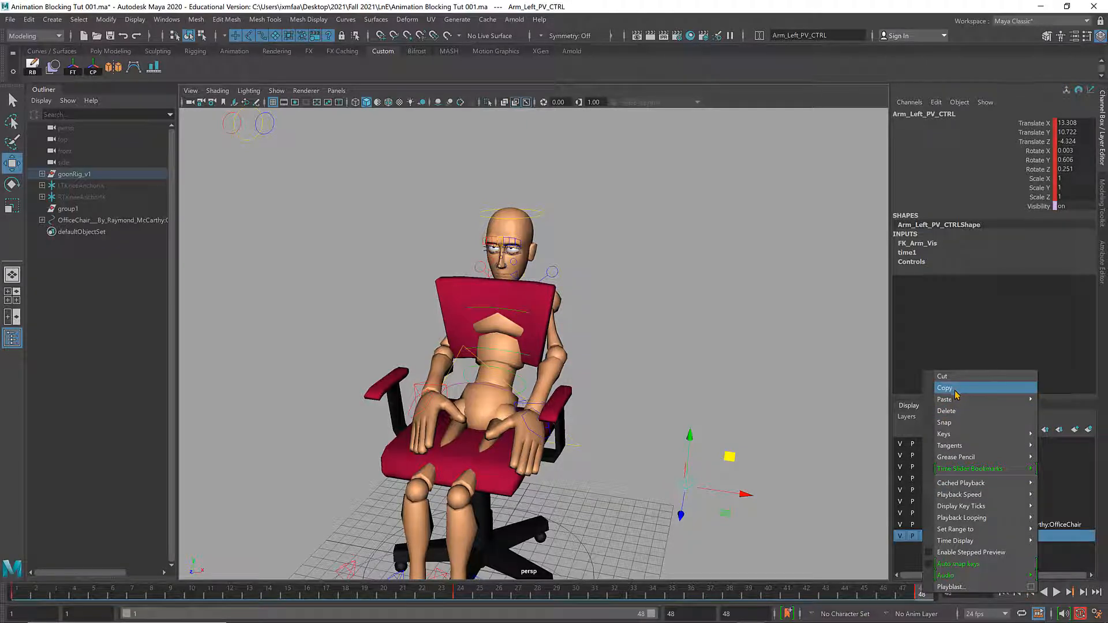
left_click(661, 357)
left_click_drag(661, 356, 554, 421, "alt")
left_click(639, 341)
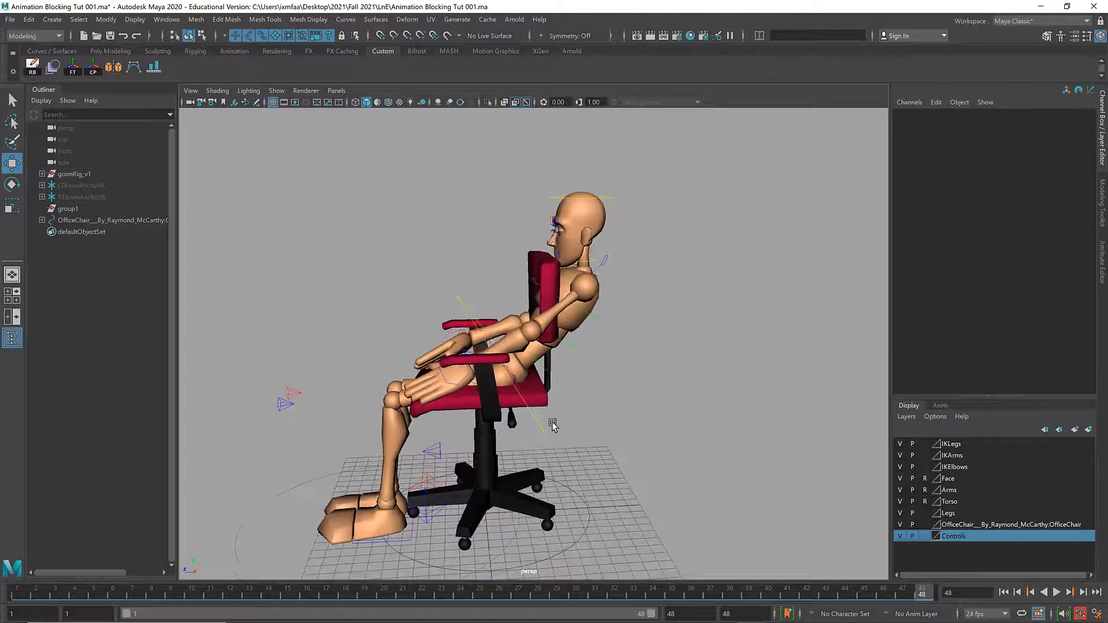
left_click(555, 426)
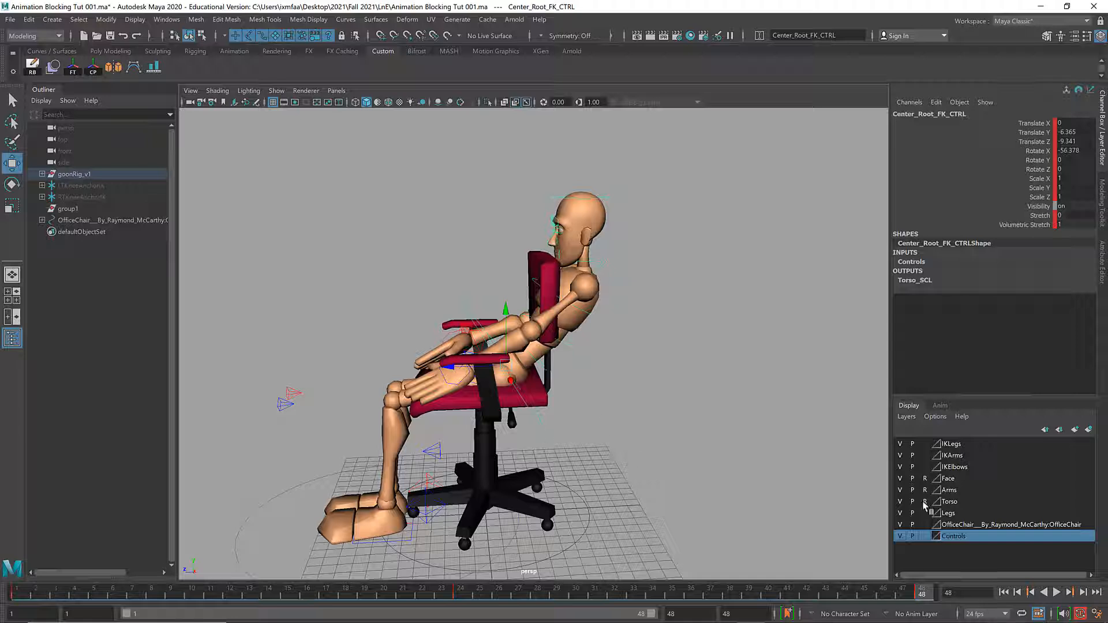
right_click(922, 596)
mouse_move(949, 405)
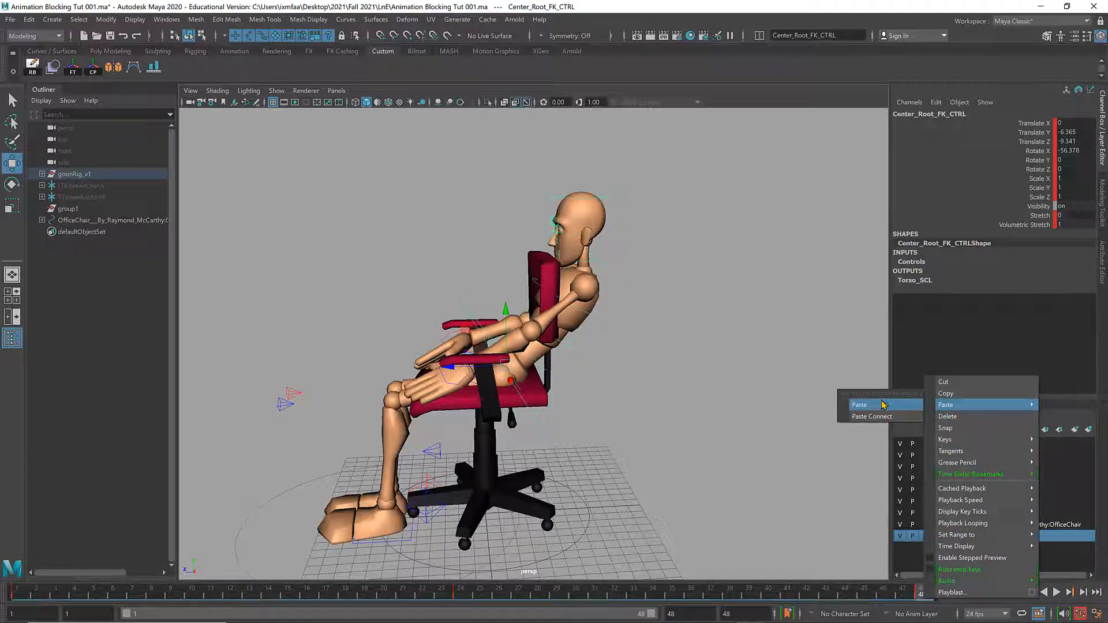
left_click(588, 375)
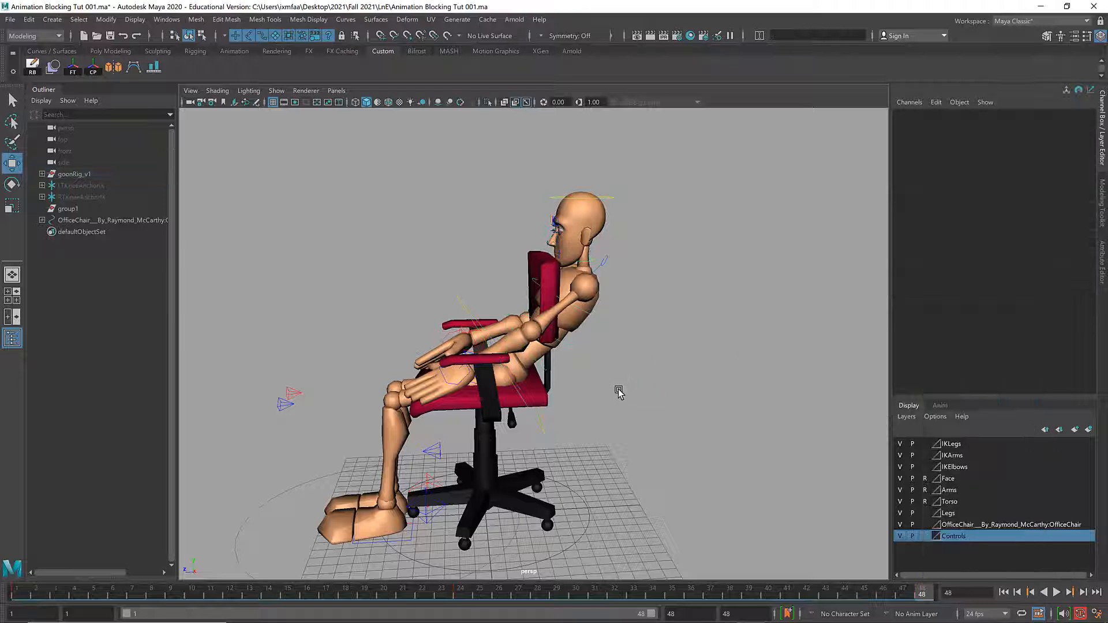
- Select the rig's root control circle on the floor around the character
left_click_drag(616, 388, 520, 421, "alt")
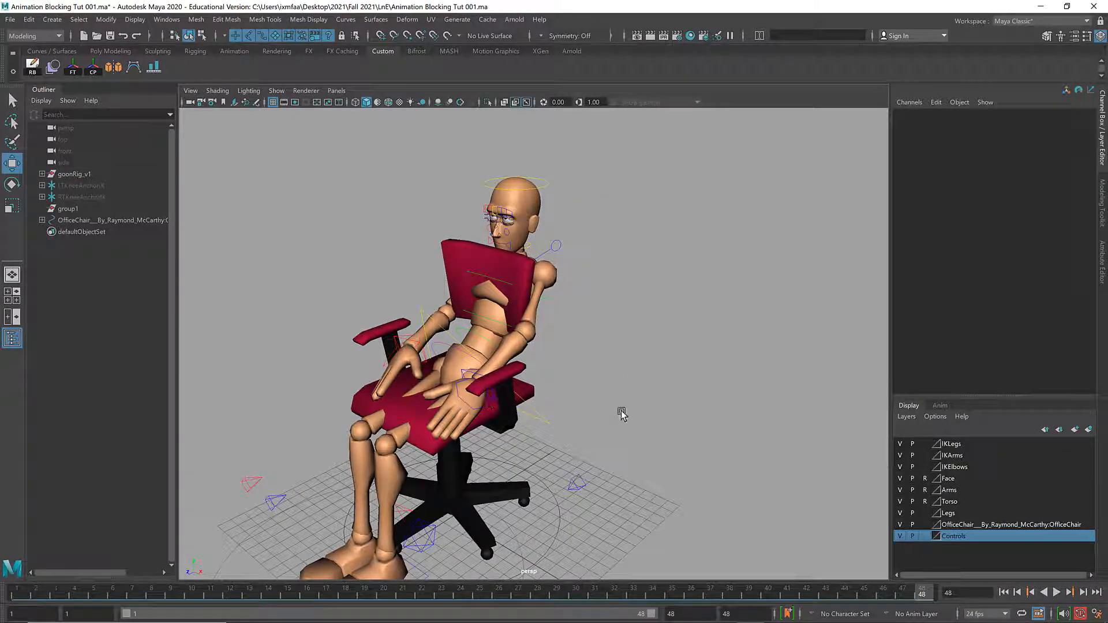
left_click(579, 484)
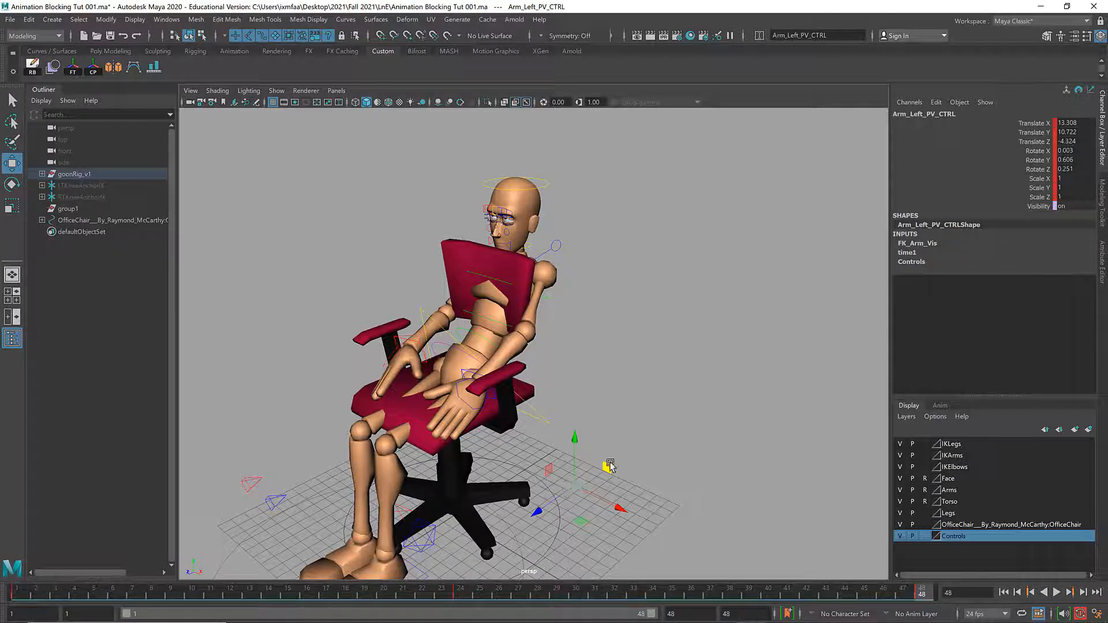
mouse_move(595, 425)
left_mouse_down("alt")
mouse_move(603, 414)
mouse_move(606, 434)
left_mouse_up("alt")
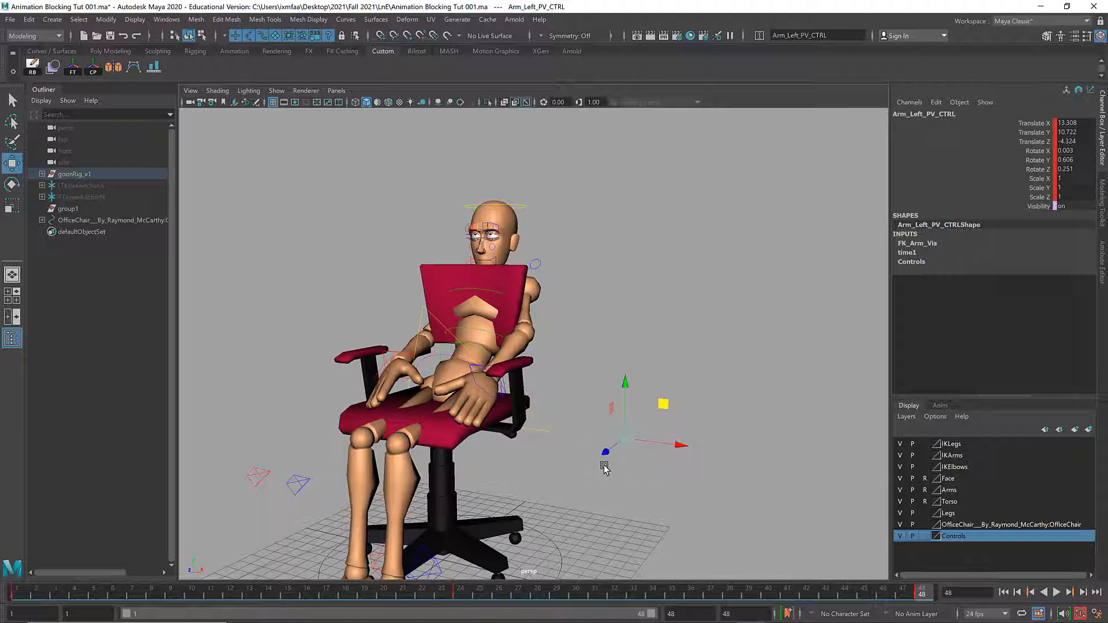
middle_click_drag(622, 508, 611, 448, "alt")
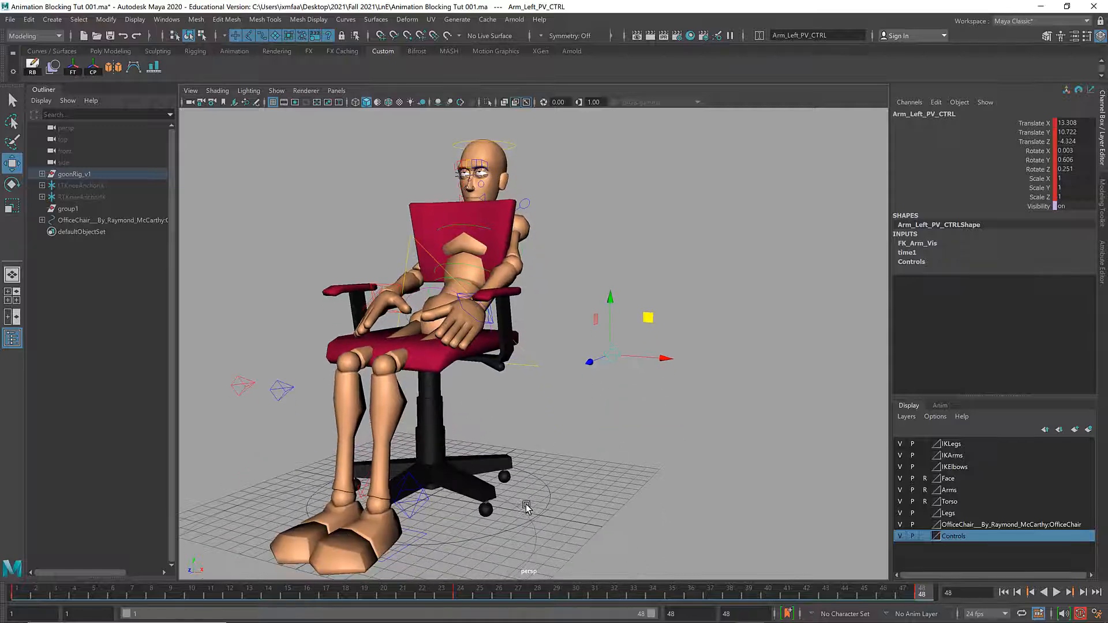
left_click(564, 493)
left_click(552, 544)
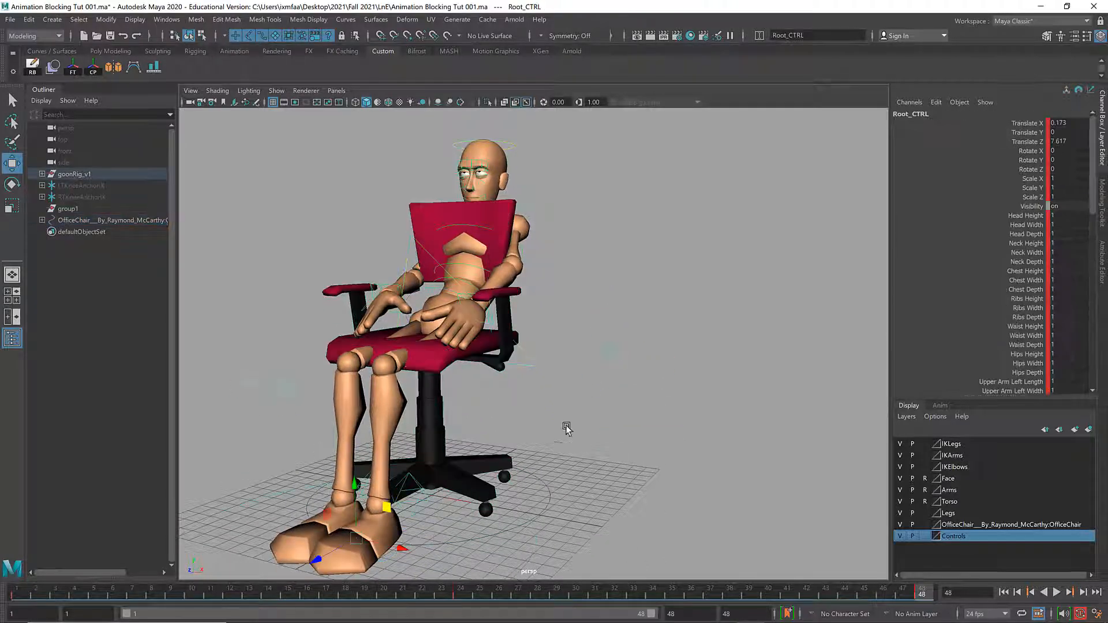
- Play back the animation from the side to check the sitting motion, and stop it
middle_click_drag(560, 332, 606, 381, "alt")
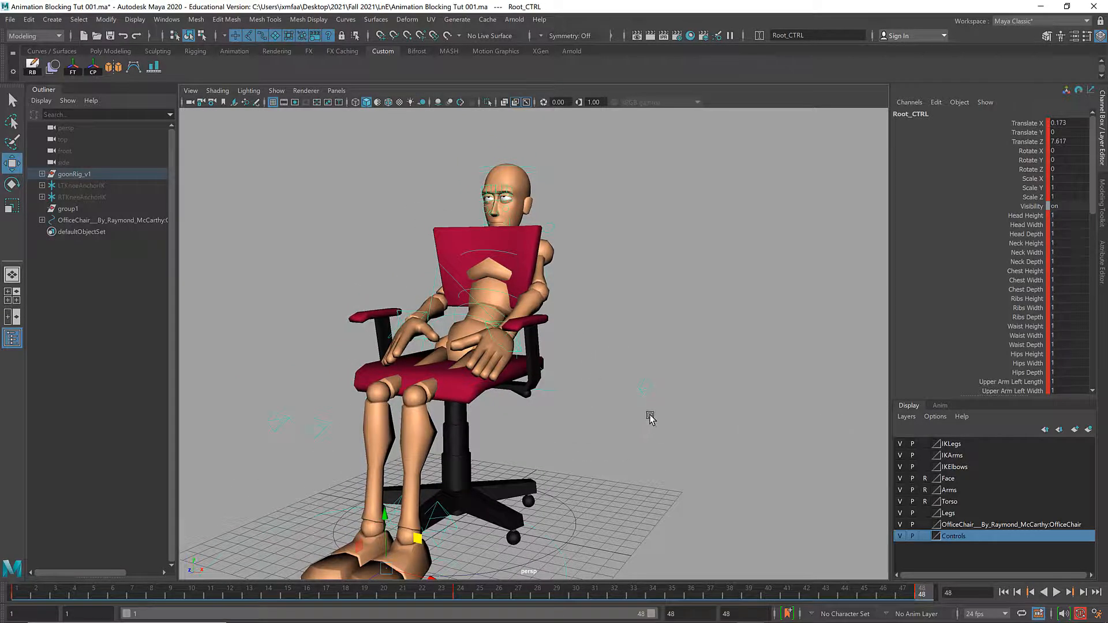
left_click_drag(650, 418, 586, 424, "alt")
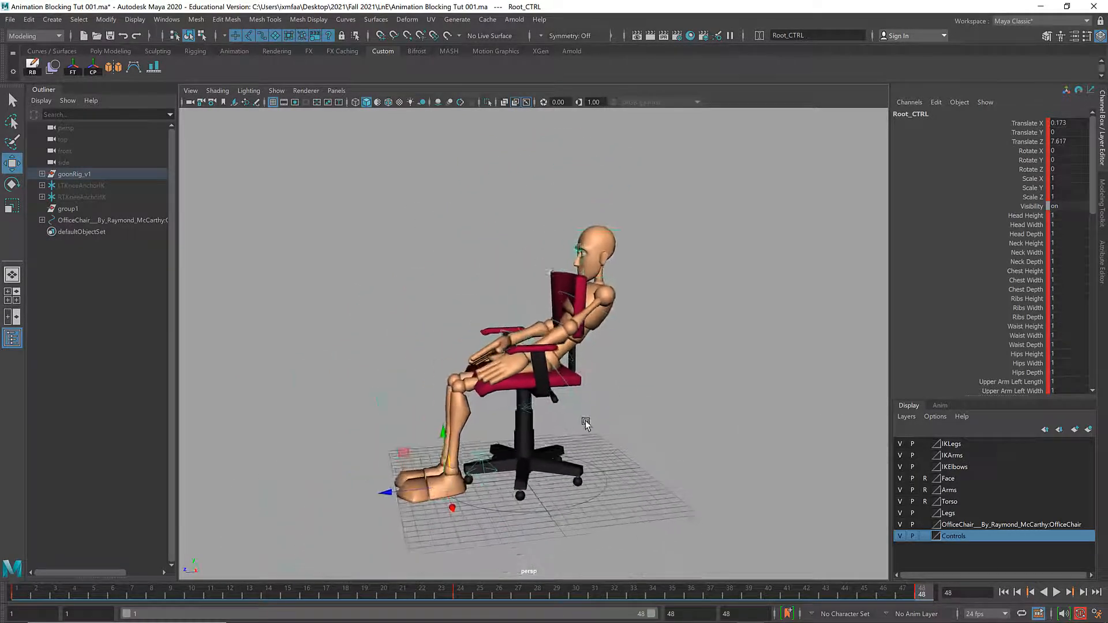
middle_click_drag(586, 424, 601, 440, "alt")
key("alt+v")
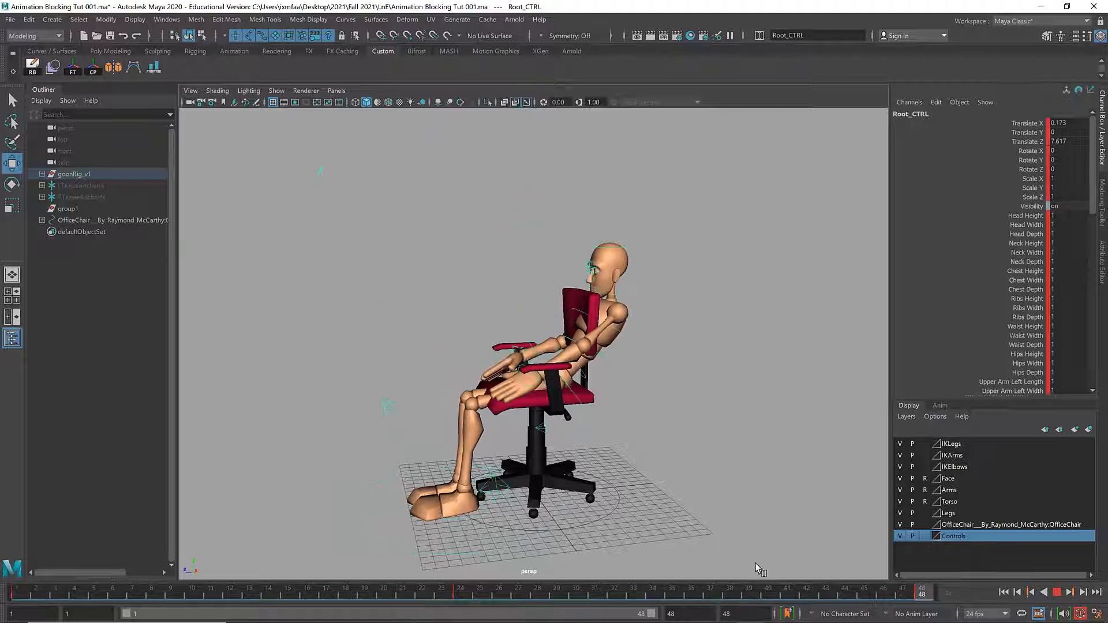
key("Escape")
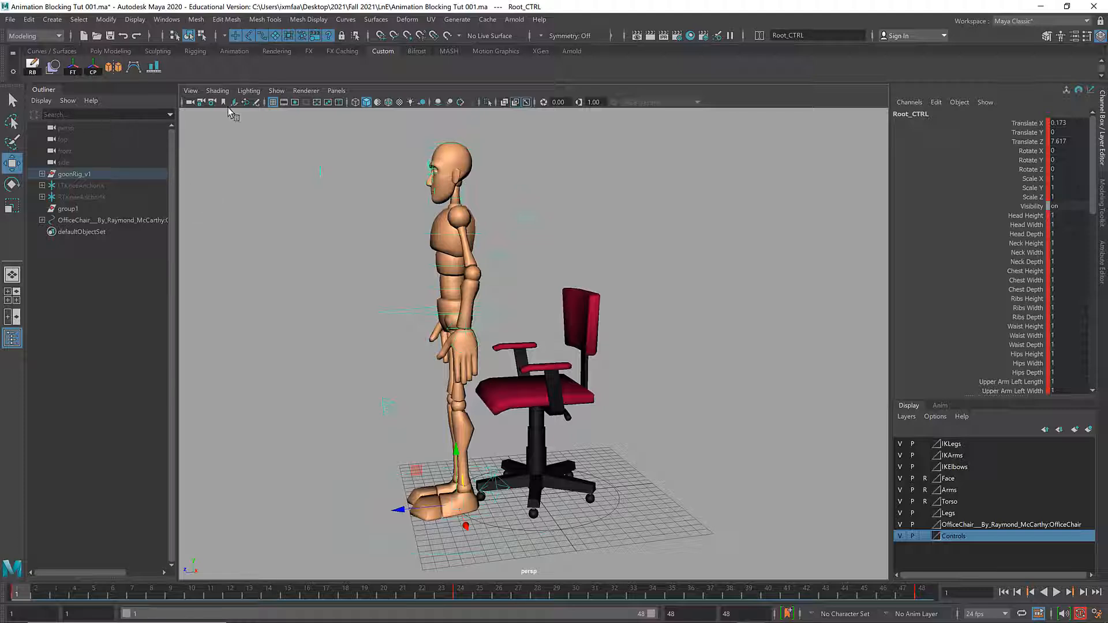
- Switch to the four-view layout and replace the top view with the Graph Editor
left_click(15, 302)
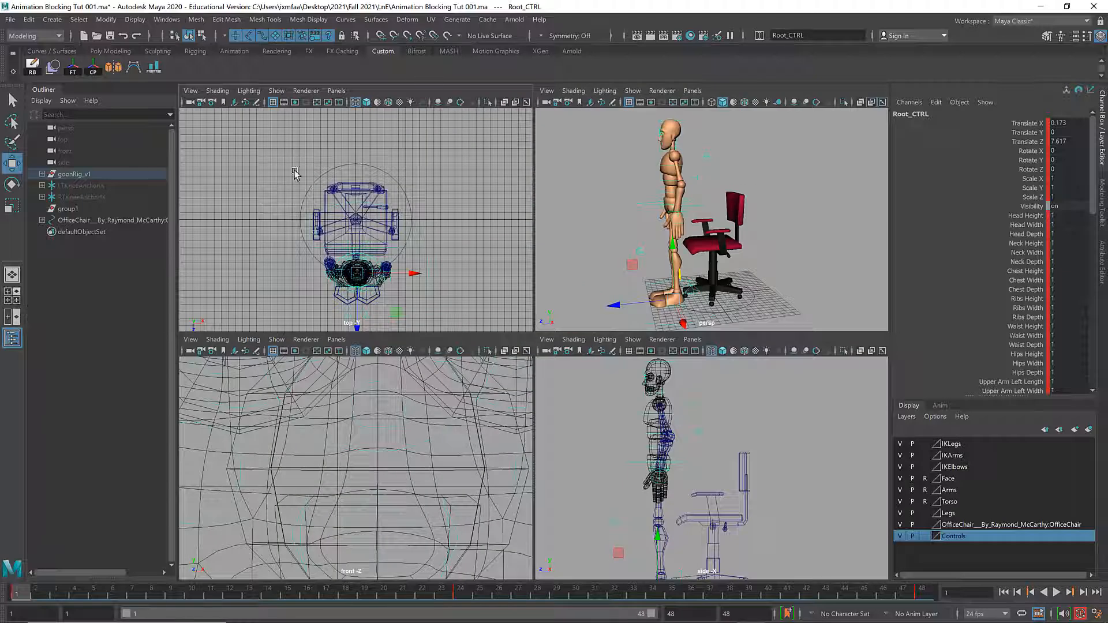
left_click(336, 92)
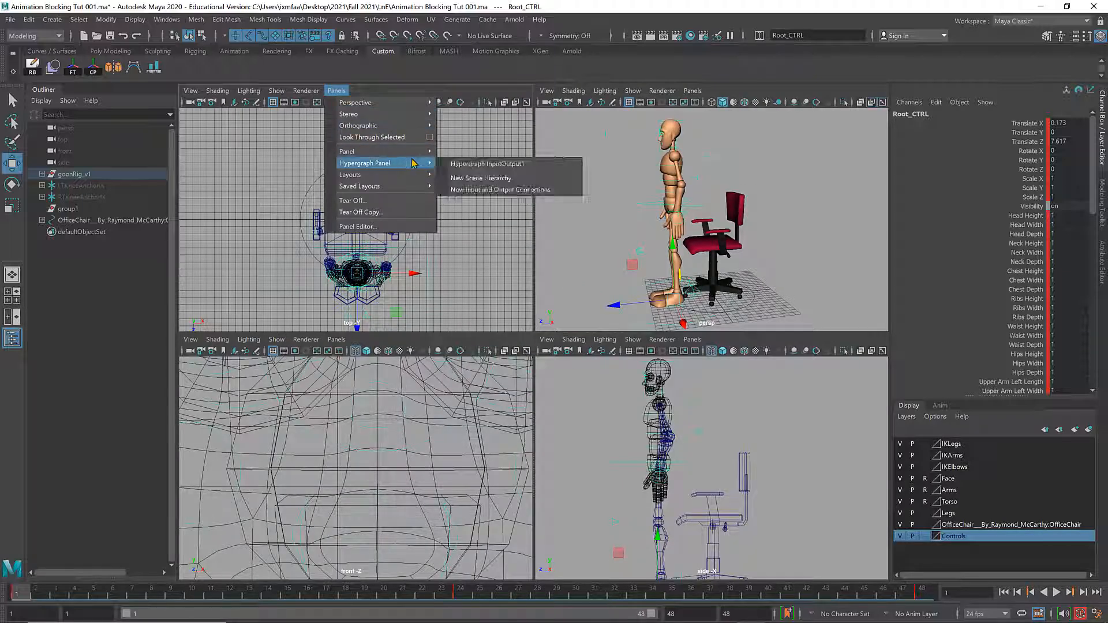
mouse_move(375, 152)
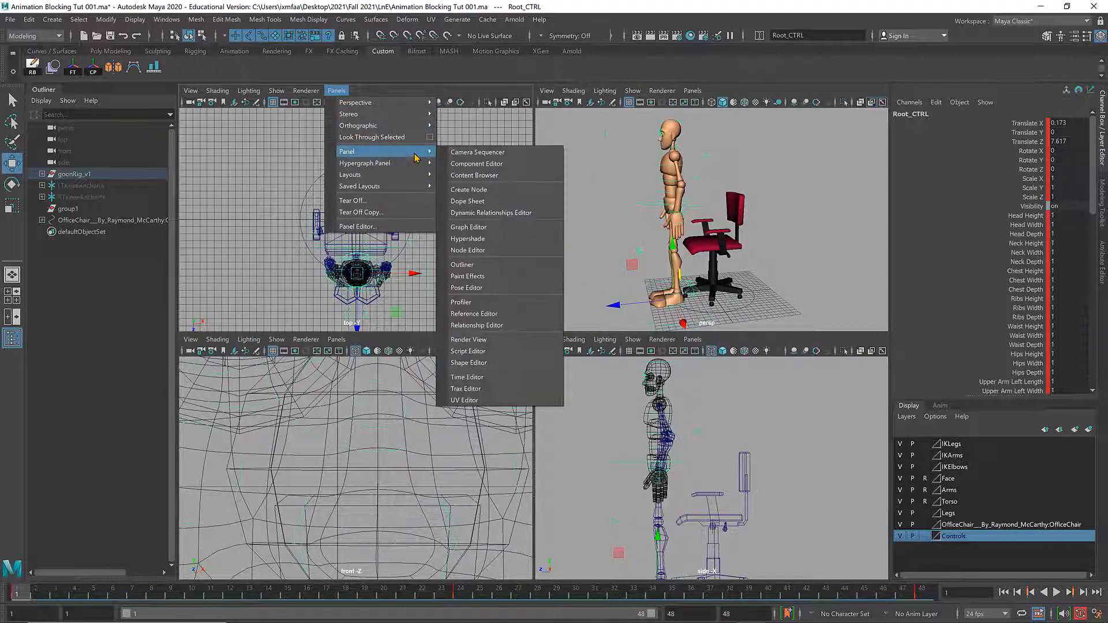
left_click(501, 228)
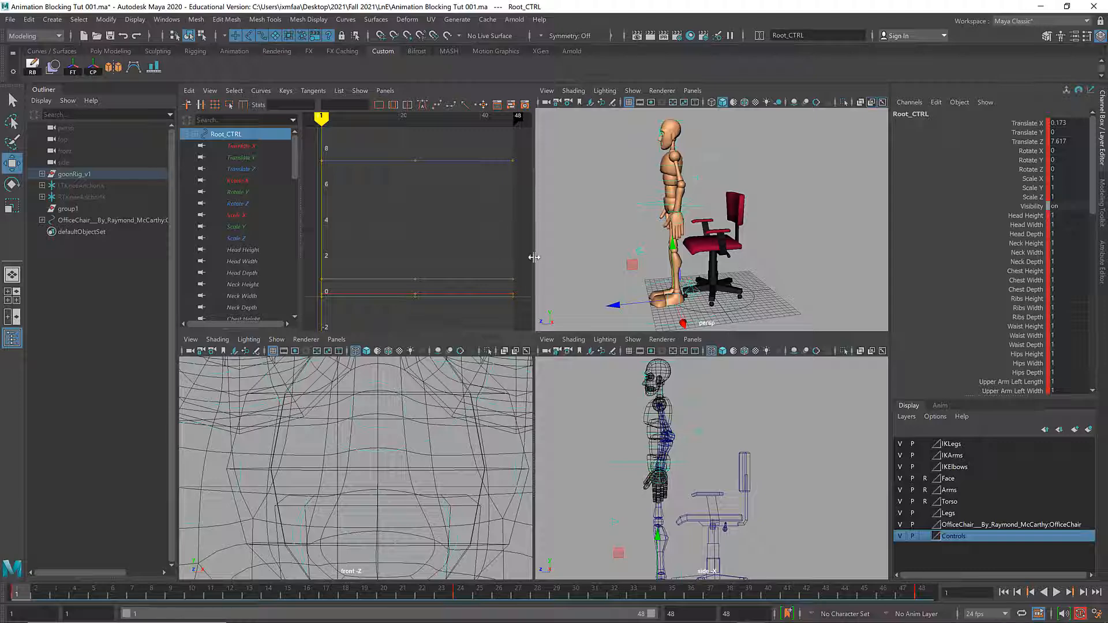
- Undo the accidental control selection and widen the Graph Editor pane across the perspective view
left_click_drag(559, 252, 660, 243)
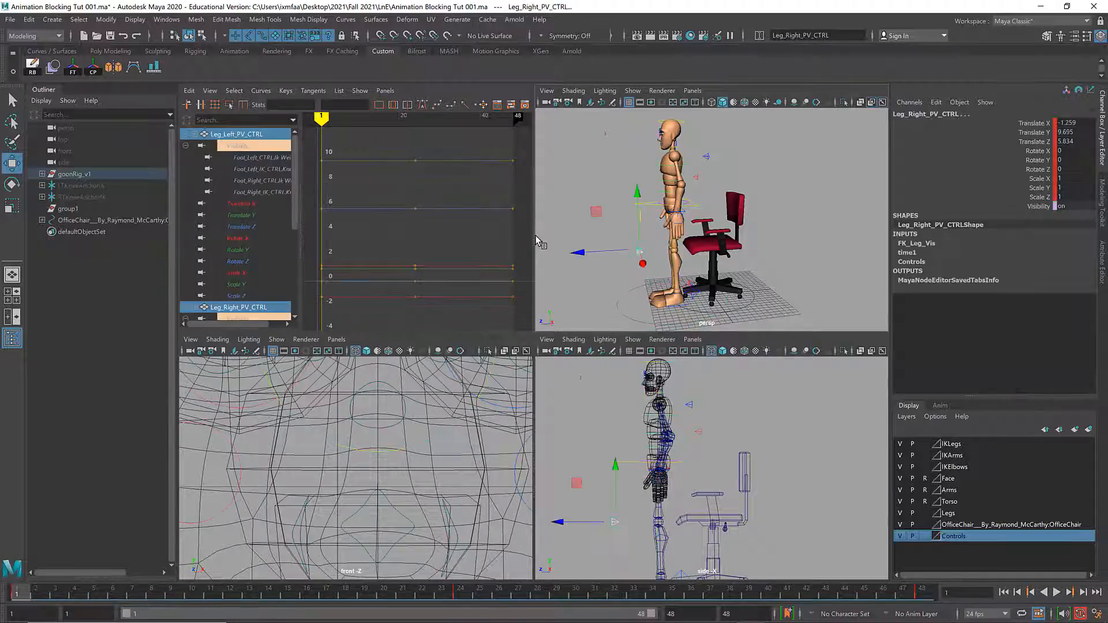
key("ctrl+z")
left_click_drag(533, 234, 971, 183)
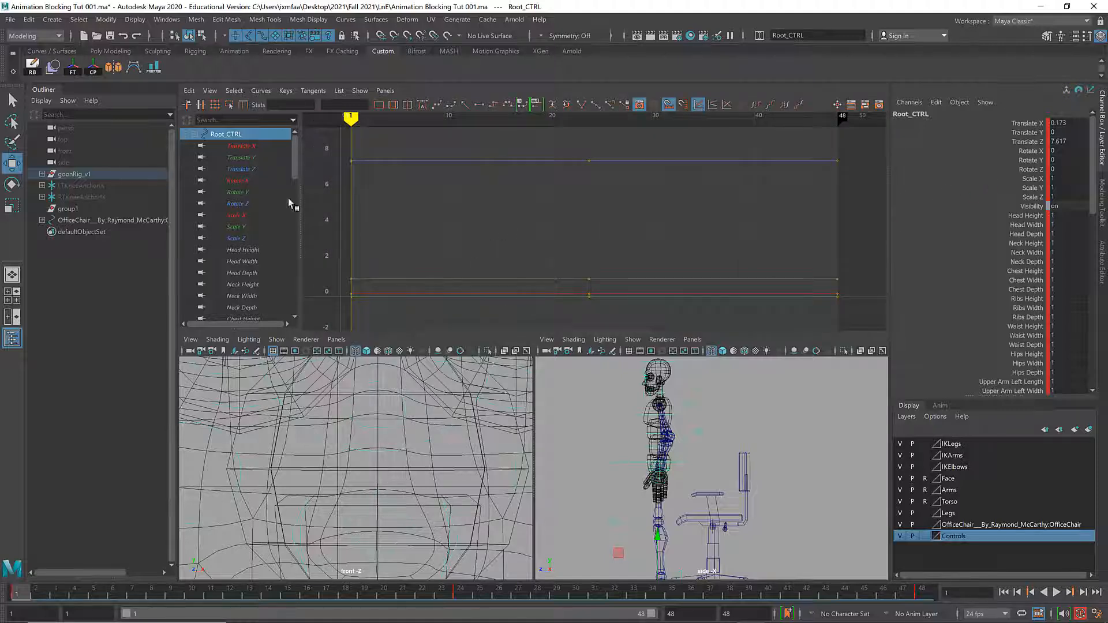
- Tear off a floating copy of the Graph Editor and place it over the front and side views
left_click(385, 91)
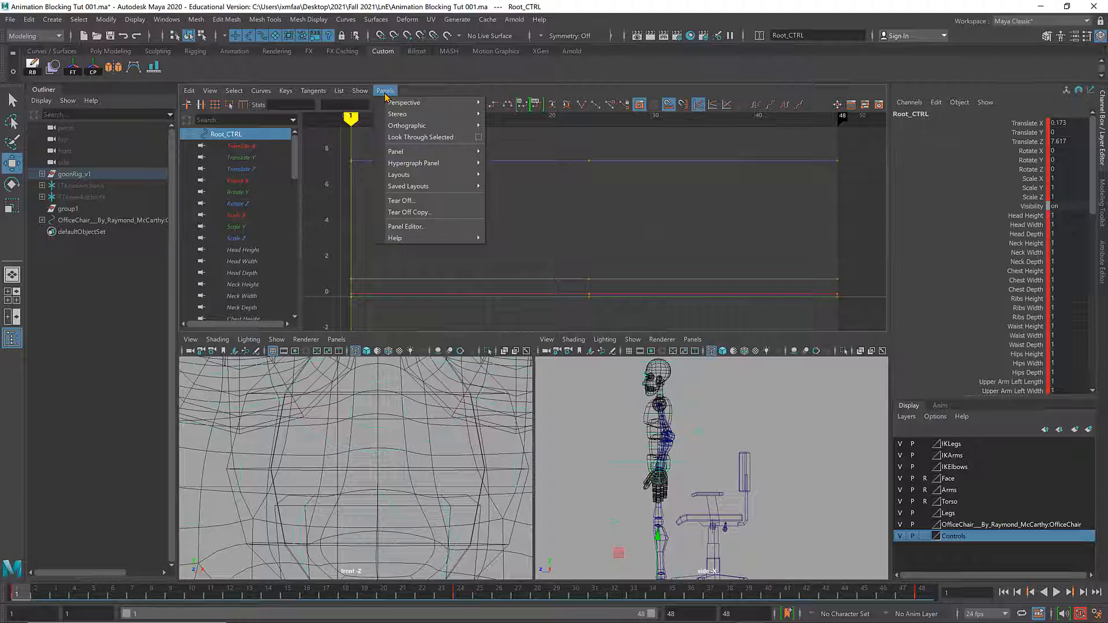
left_click(430, 213)
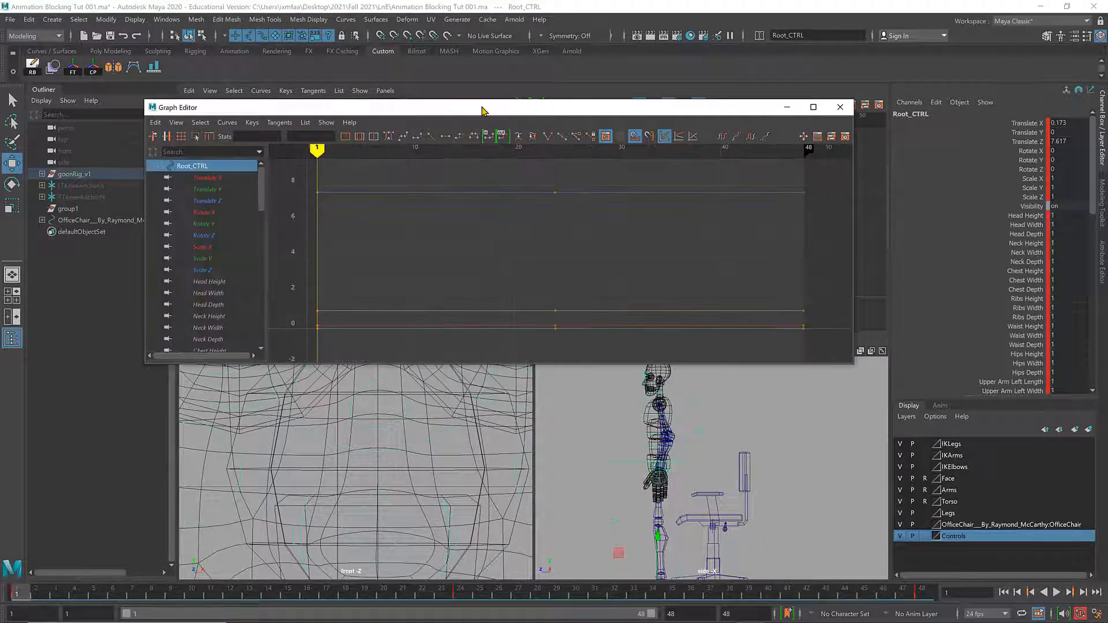
left_click_drag(483, 109, 523, 354)
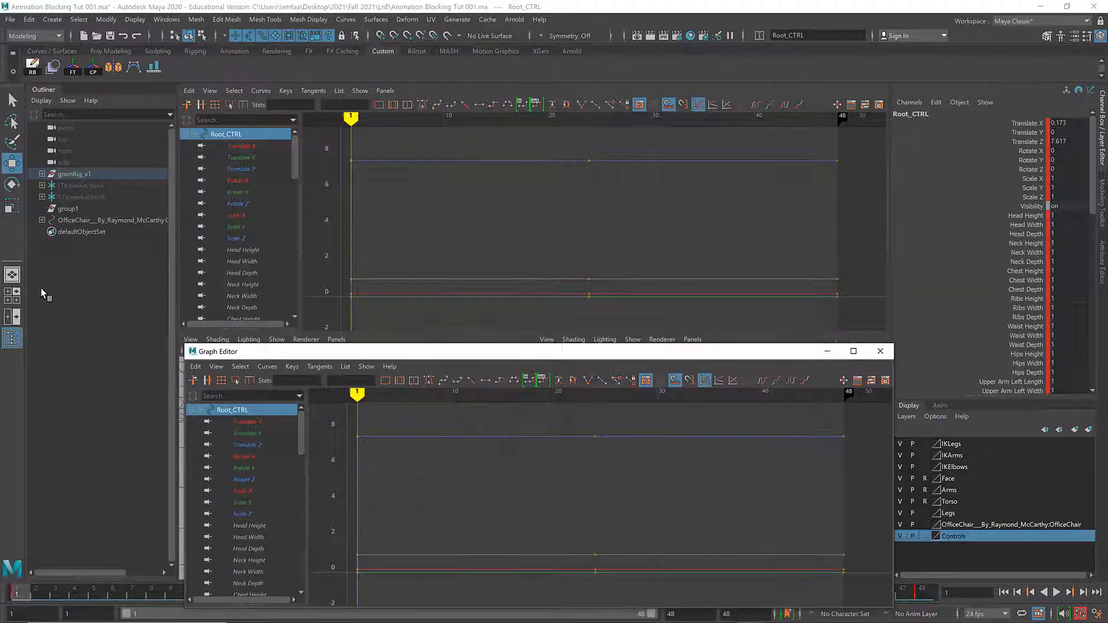
- Return to the single perspective view and arrange the floating Graph Editor below the character, clear of the time slider
left_click(12, 275)
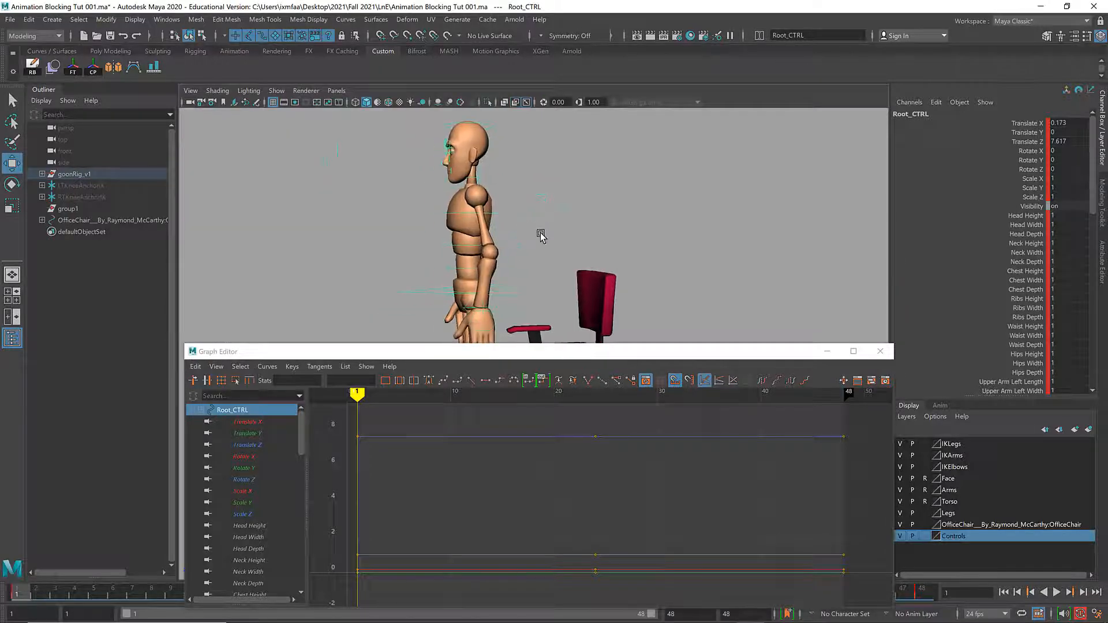
left_click_drag(541, 236, 593, 312, "alt")
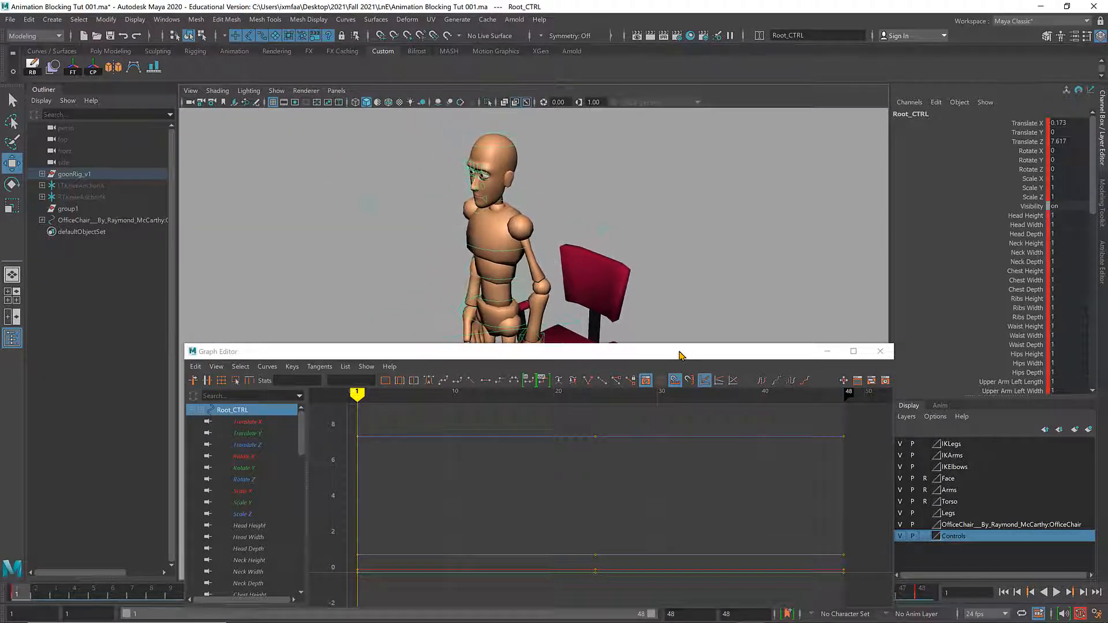
left_click_drag(679, 351, 470, 393)
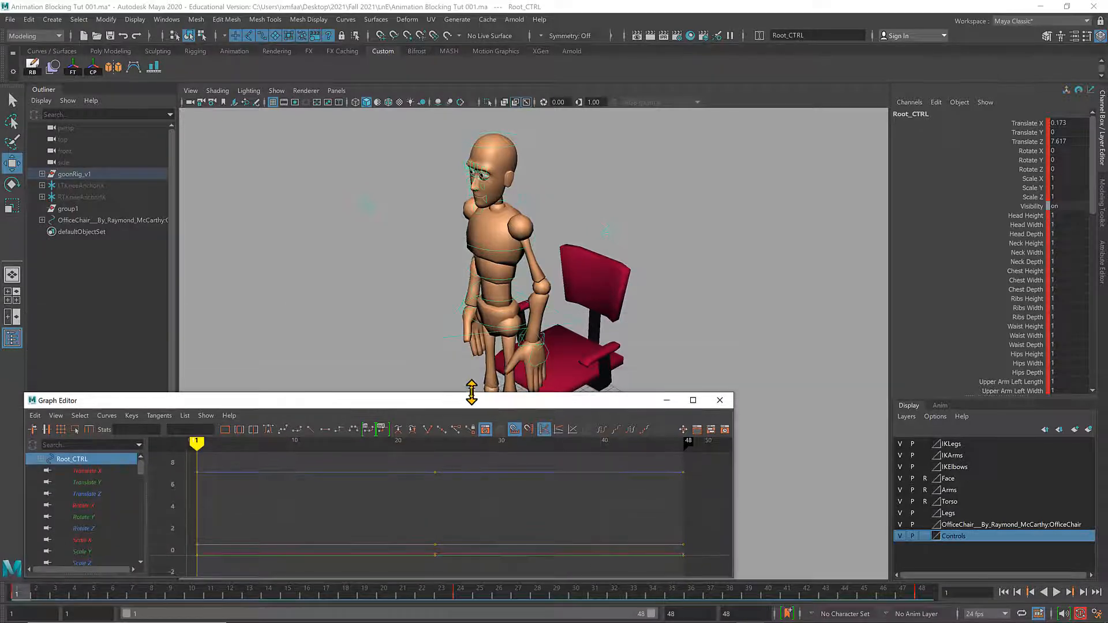
middle_click_drag(511, 307, 599, 270, "alt")
left_click_drag(599, 269, 527, 267, "alt")
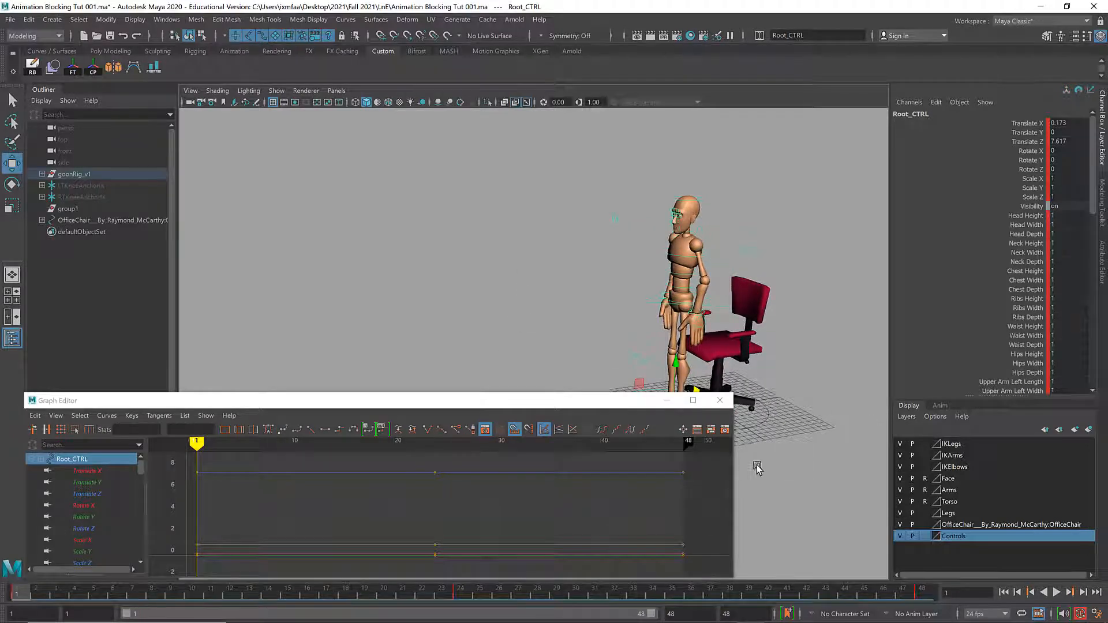
- Make the floating Graph Editor narrower and taller so it clears the character, and reframe the character and chair
left_click_drag(734, 474, 476, 478)
left_click_drag(349, 393, 347, 341)
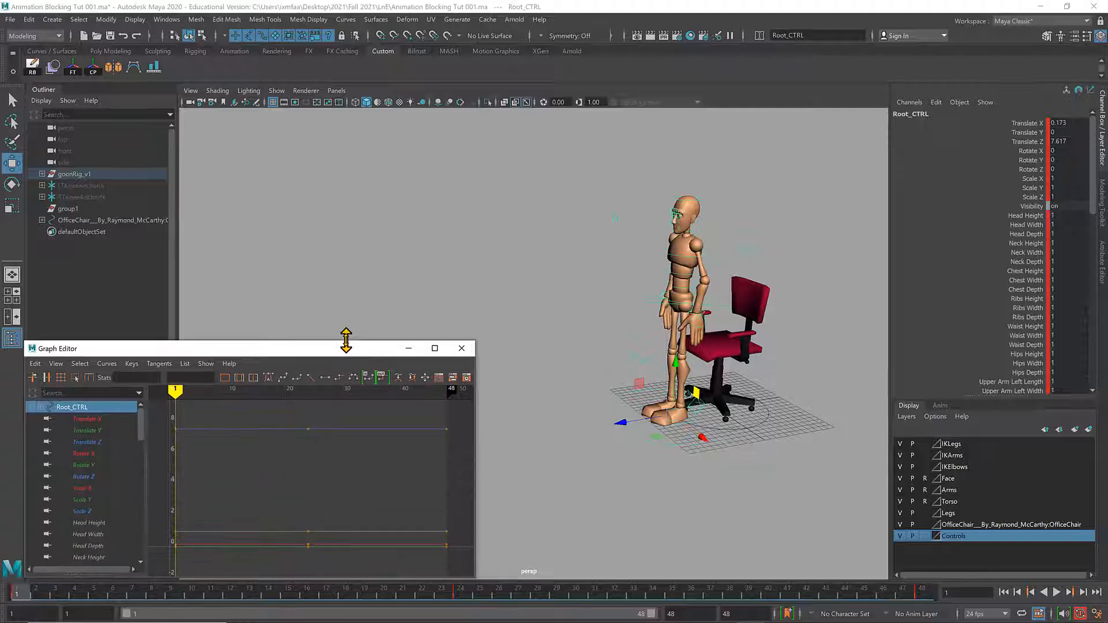
middle_click_drag(576, 280, 525, 289, "alt")
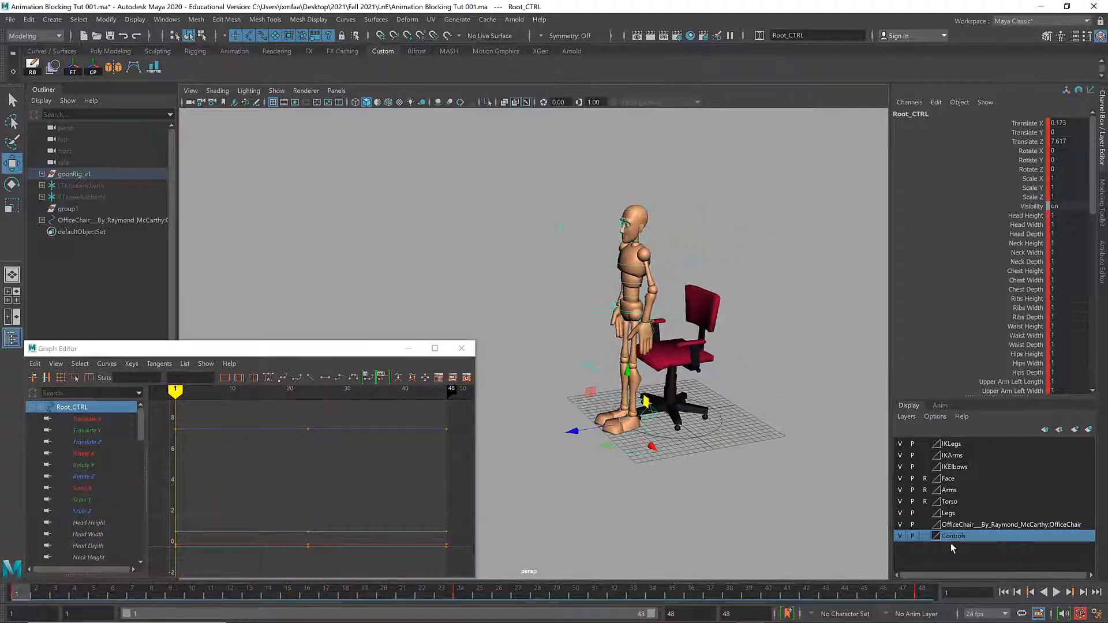
- Select all objects of the Controls layer and move the Graph Editor higher to show their curves
right_click(957, 538)
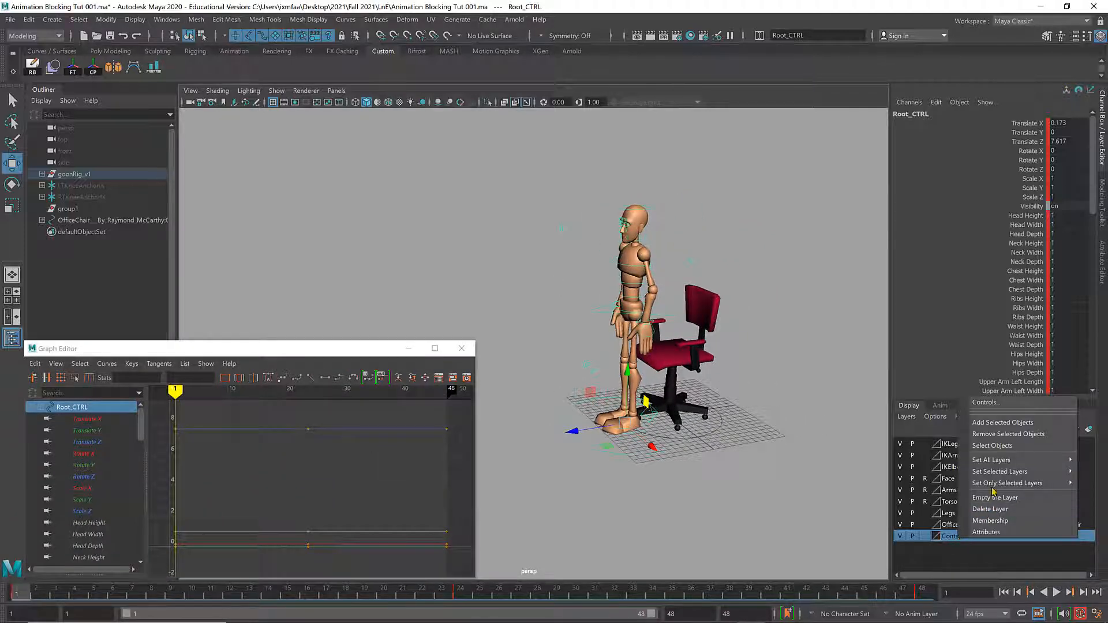
left_click(1005, 447)
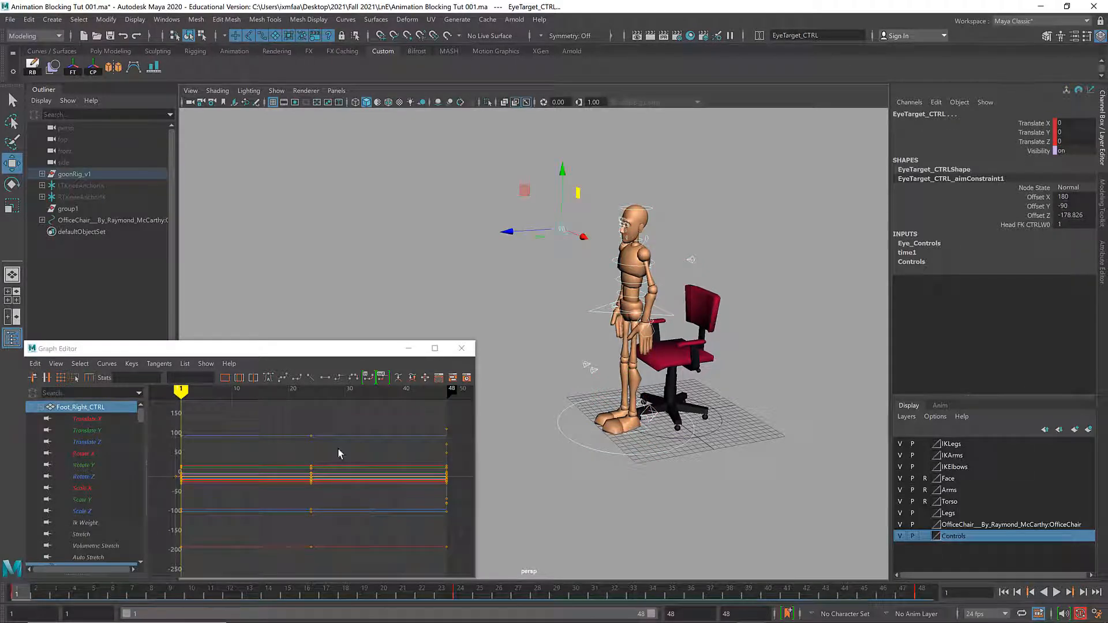
left_click_drag(328, 352, 362, 206)
scroll(339, 326, "up", 4)
mouse_move(339, 326)
right_mouse_down("alt")
mouse_move(310, 330)
mouse_move(320, 331)
right_mouse_up("alt")
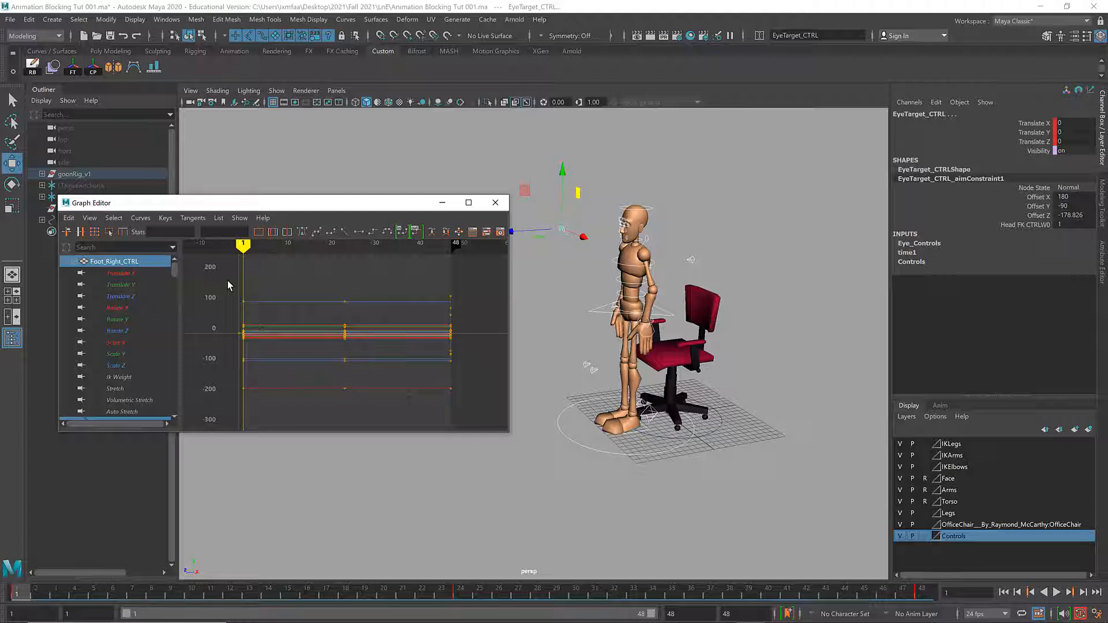
- Apply spline tangents to the controls' keys at frame 1 in the Graph Editor
left_click_drag(228, 280, 286, 420)
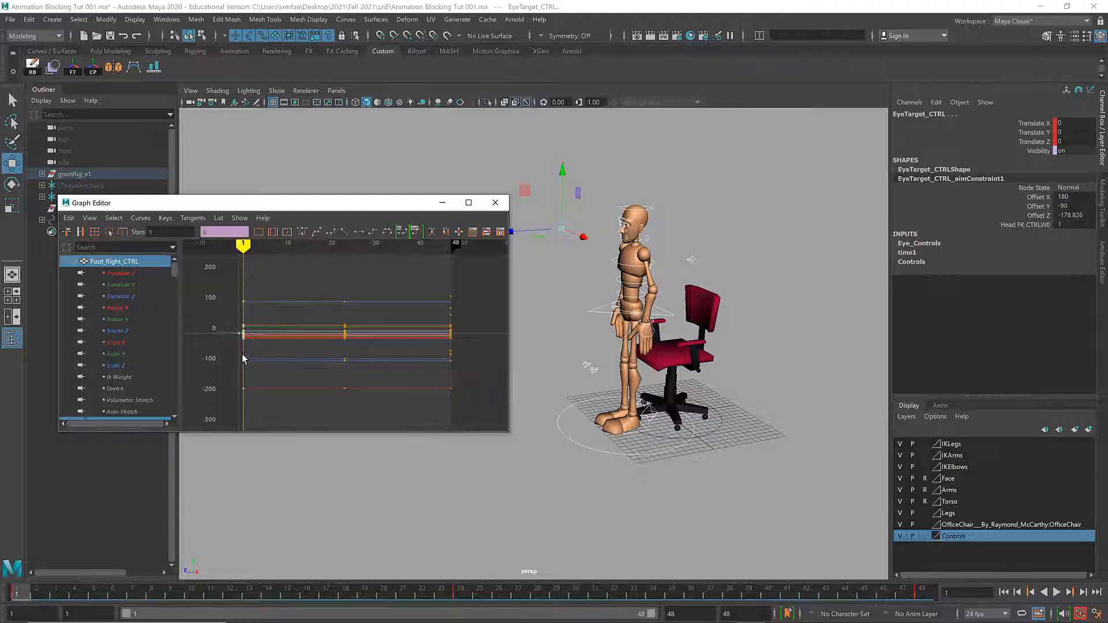
scroll(232, 332, "up", 4)
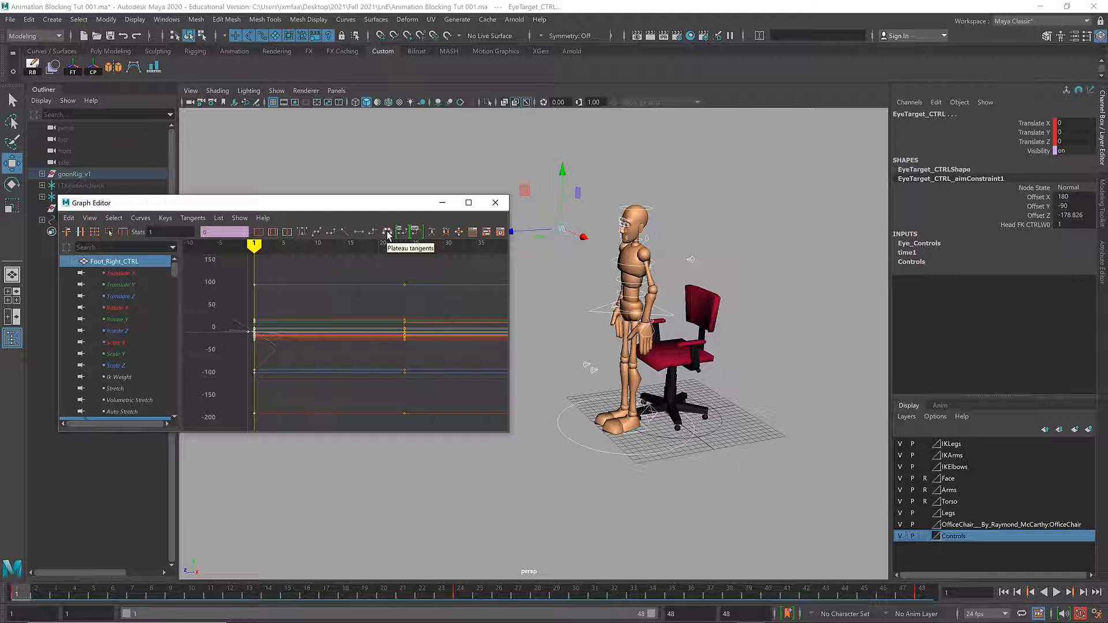
left_click(316, 233)
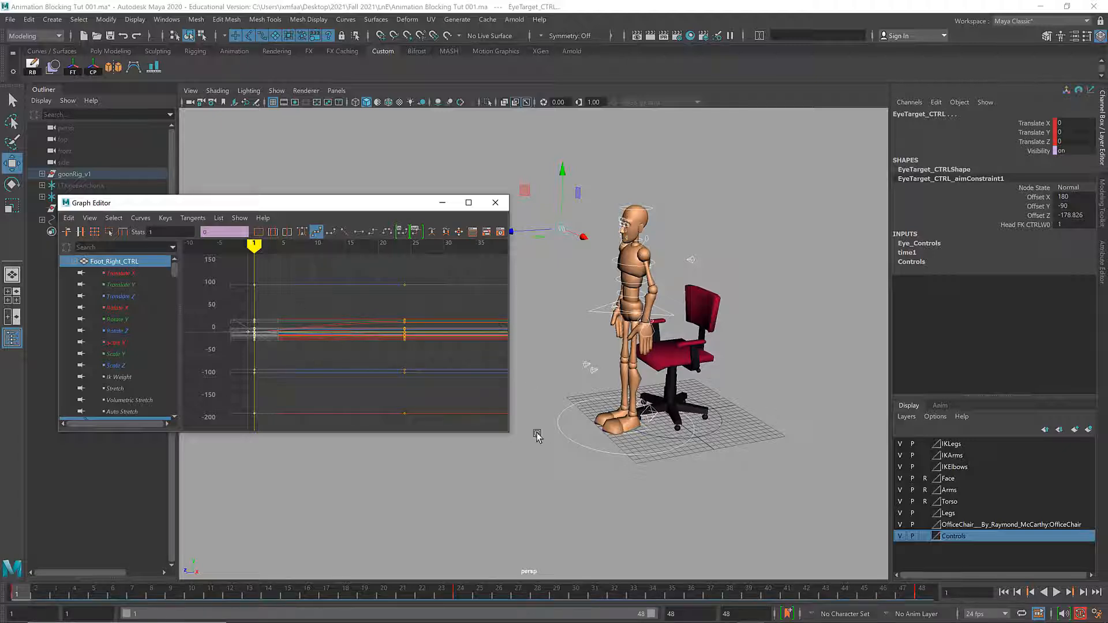
- Move the Graph Editor away from the character and play the animation through frame 48 to examine the sitting motion
left_click_drag(368, 210, 251, 159)
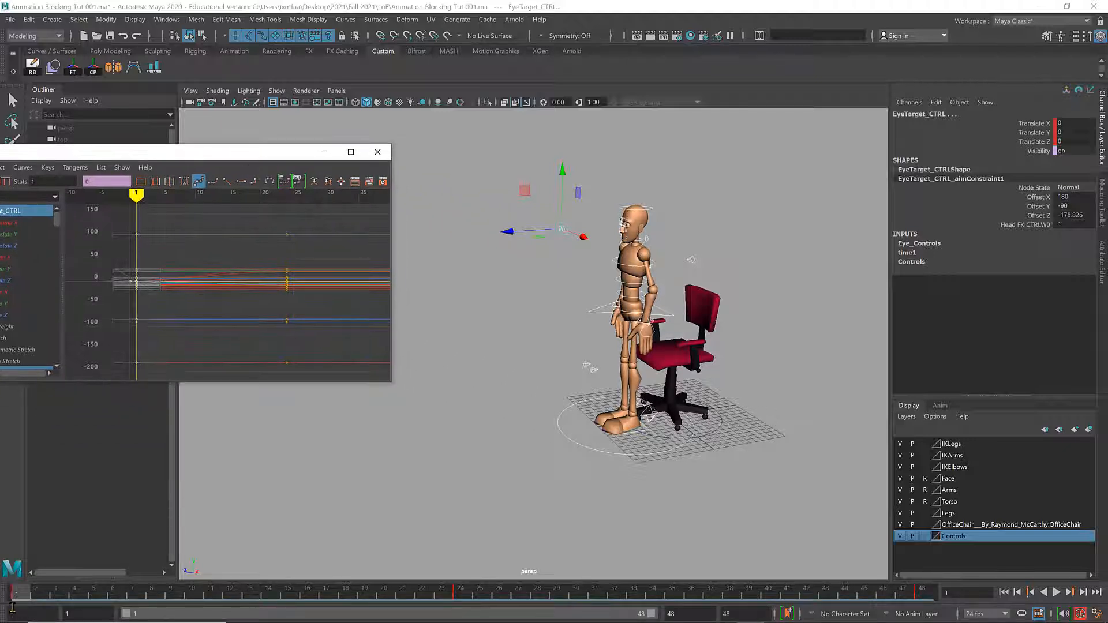
key("alt+v")
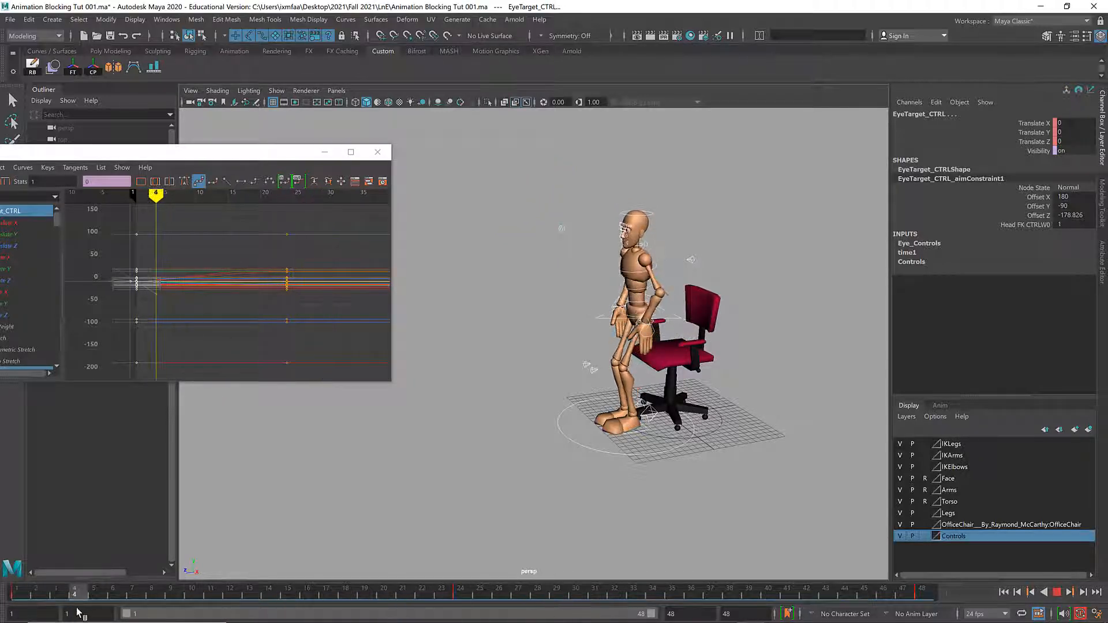
left_click_drag(79, 614, 465, 607)
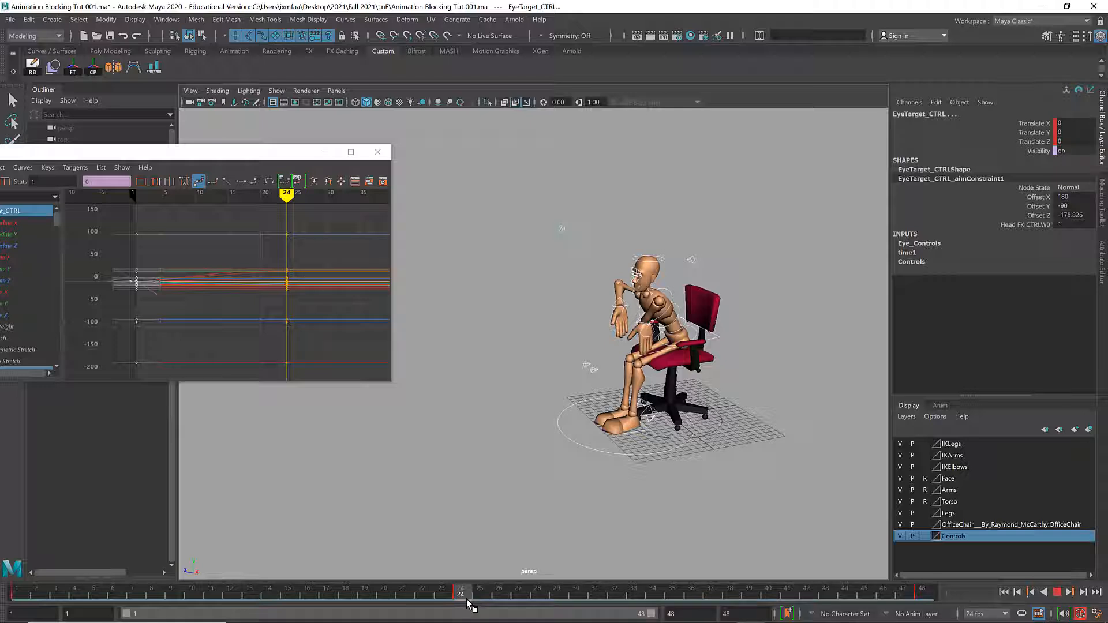
mouse_move(465, 598)
left_mouse_down()
mouse_move(362, 603)
mouse_move(844, 601)
mouse_move(495, 595)
mouse_move(749, 594)
left_mouse_up()
left_click_drag(835, 580, 911, 586)
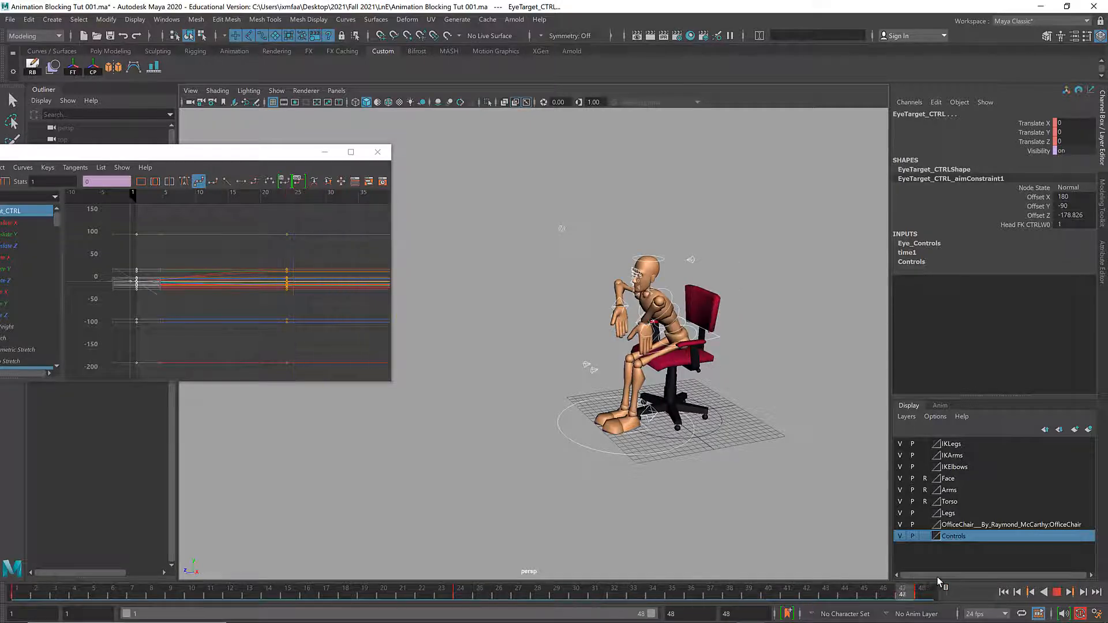
- Watch the blocked poses switch during playback, restart the playback once and stop it
key("w")
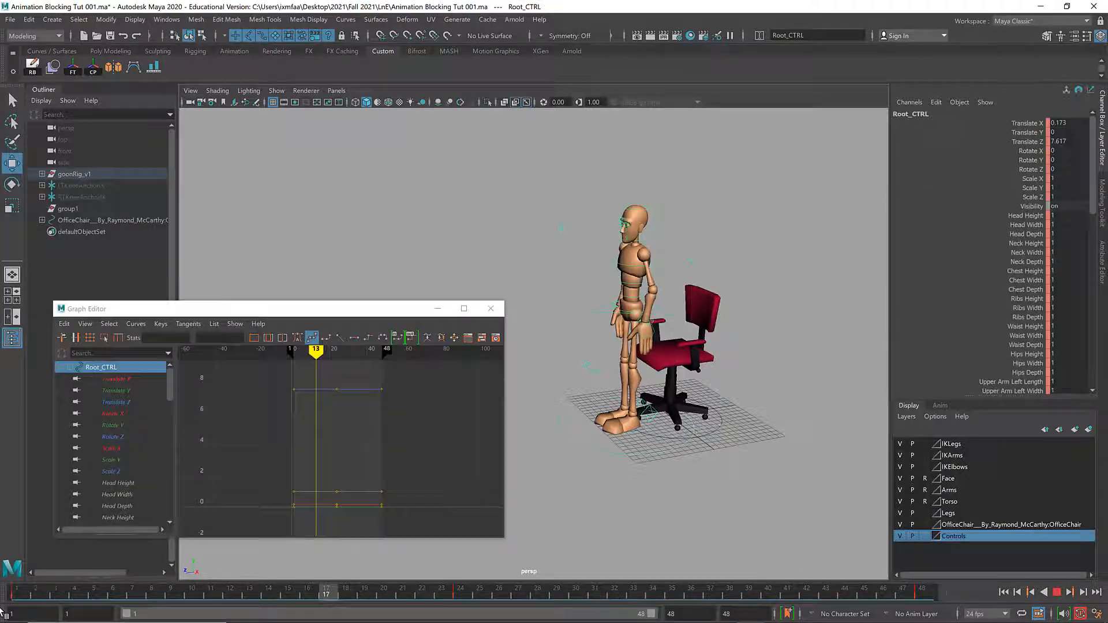
left_click_drag(0, 609, 538, 594)
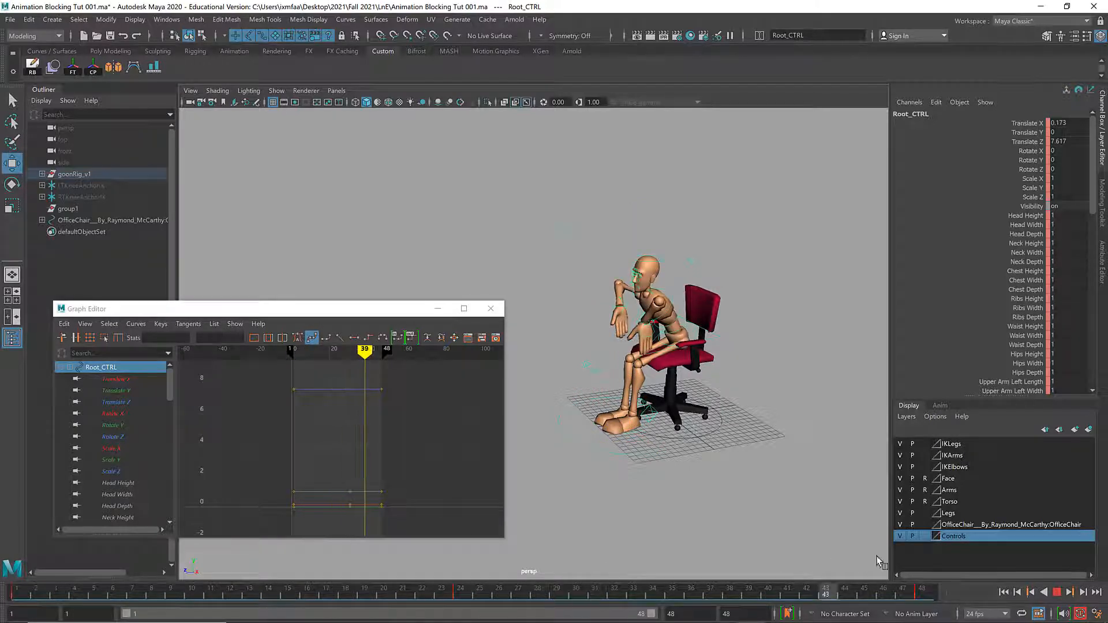
left_click(1056, 591)
left_click(1061, 595)
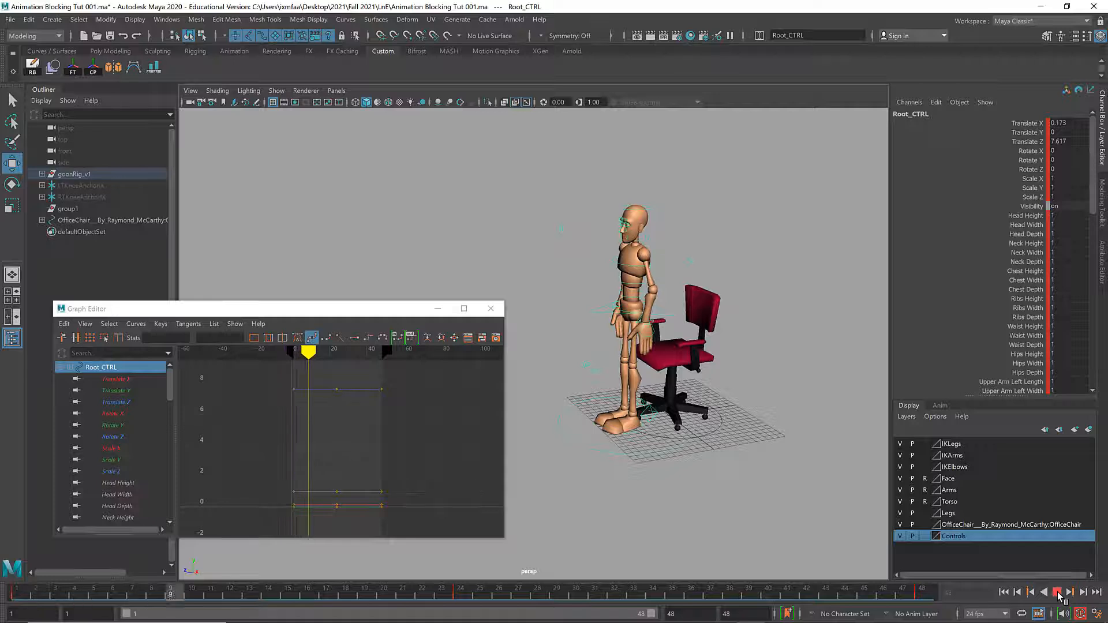
left_click(1057, 593)
- Check the Time Slider's playback speed options, then play the animation again and stop it
right_click(651, 593)
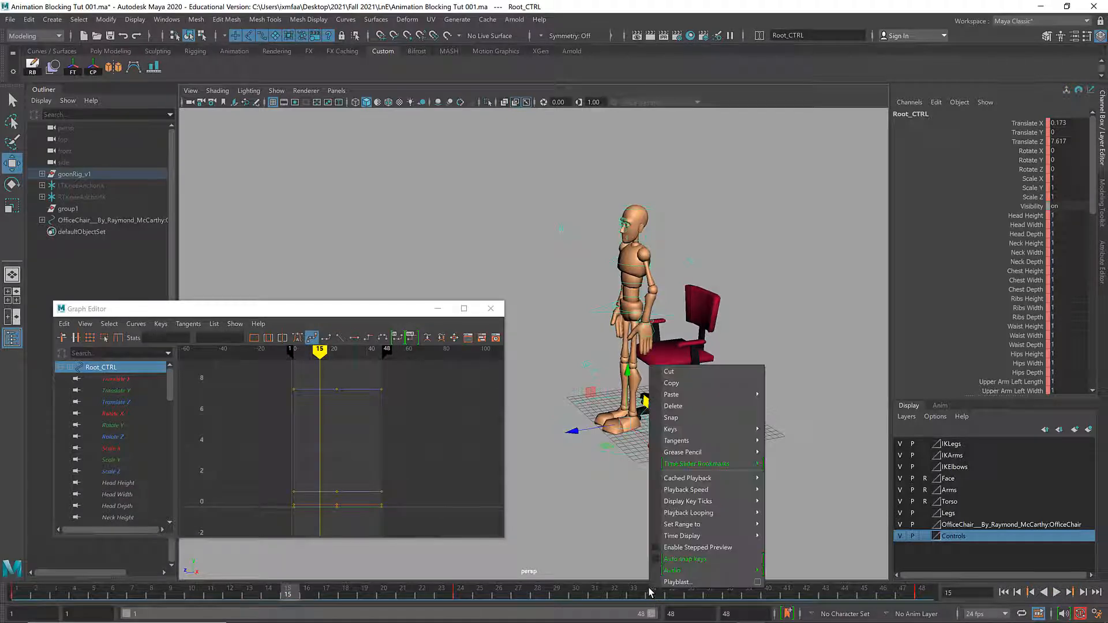
mouse_move(704, 495)
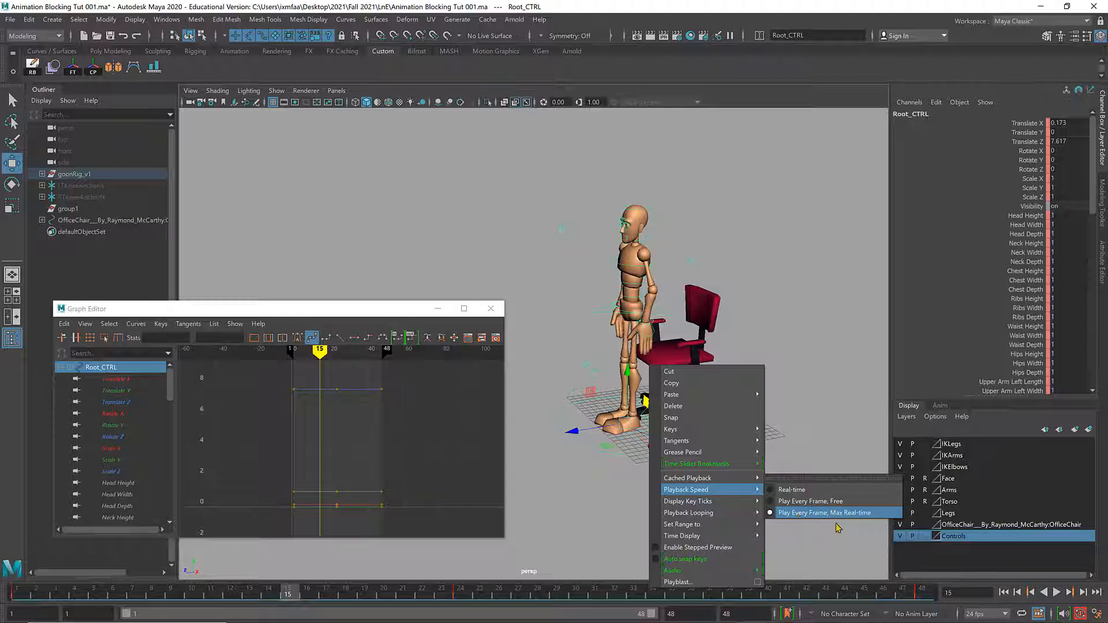
left_click(1059, 593)
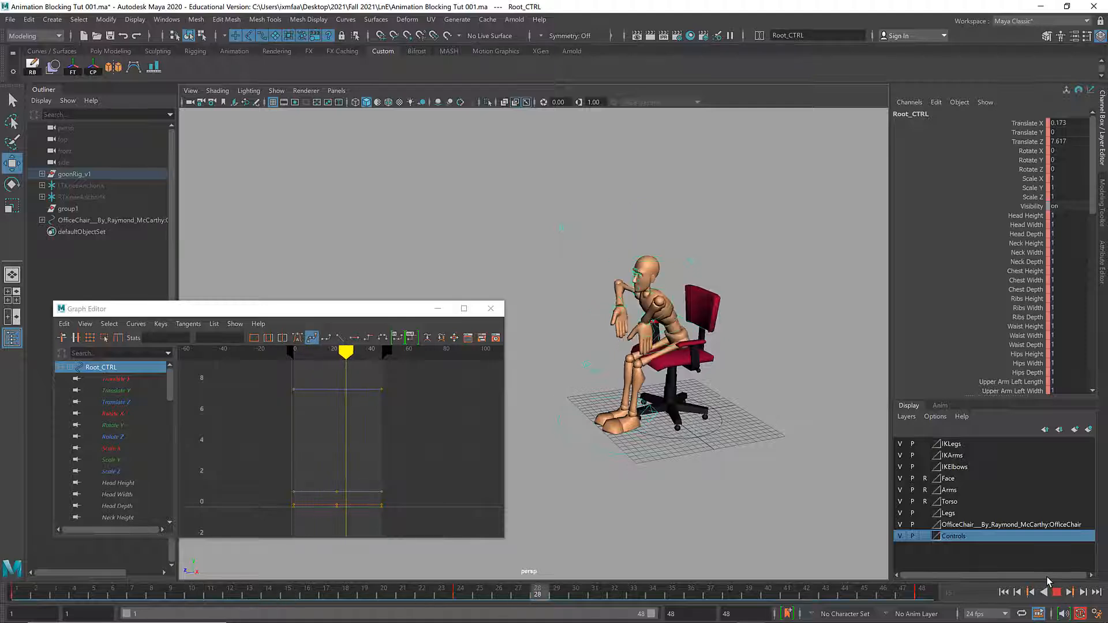
key("Escape")
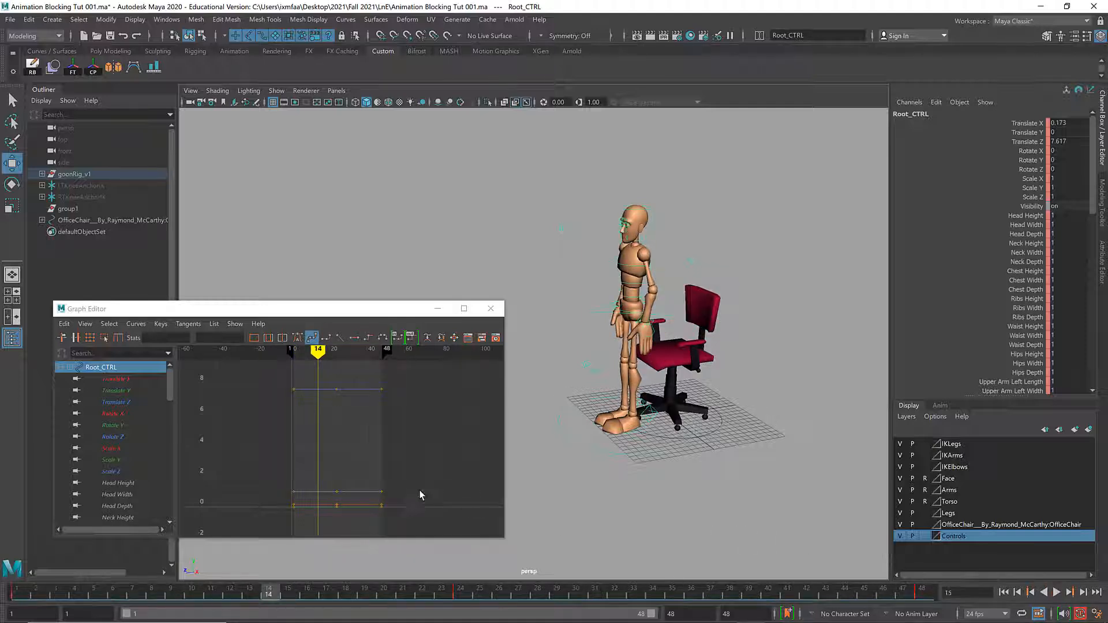
left_click_drag(314, 315, 371, 317)
double_click(372, 317)
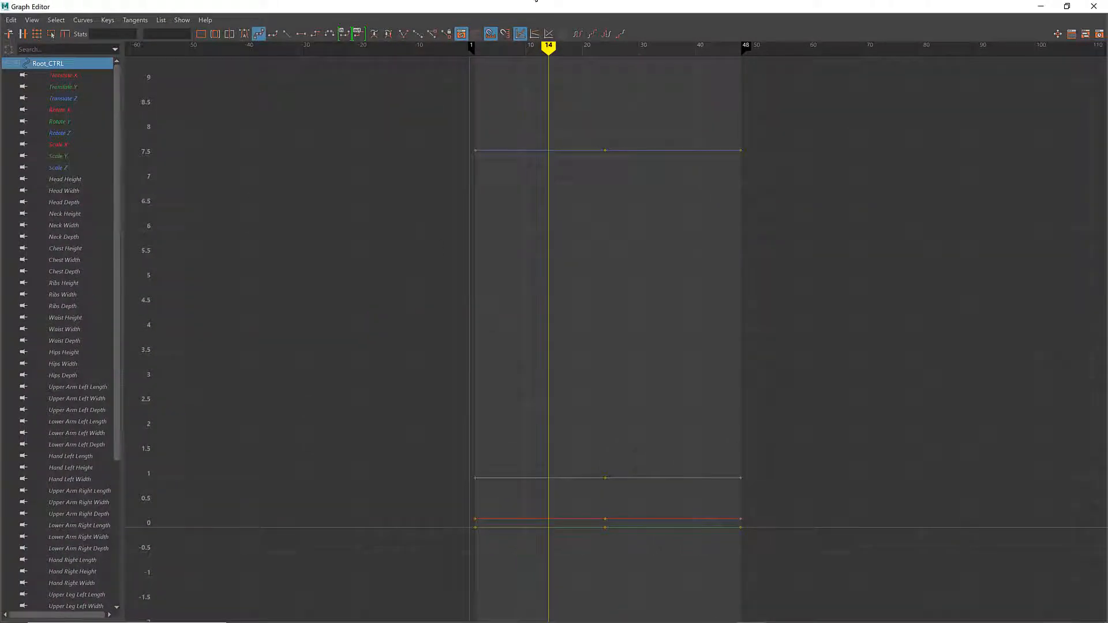
left_click_drag(533, 11, 328, 315)
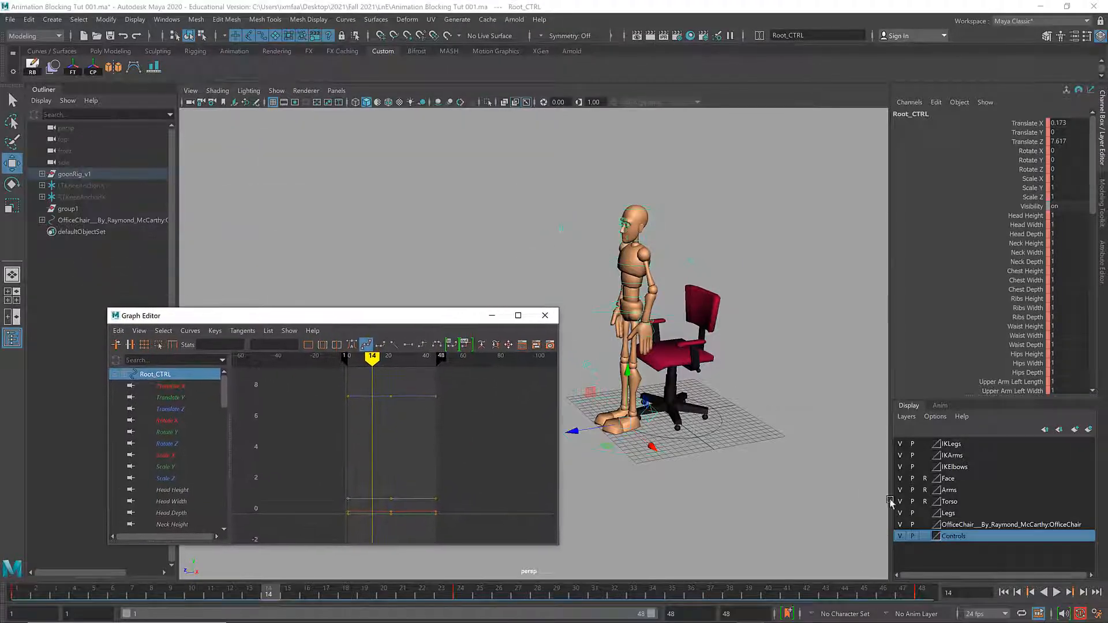
- Select all objects of the Controls layer and maximize the Graph Editor with their curves fitted from frame 1 to 48
right_click(964, 538)
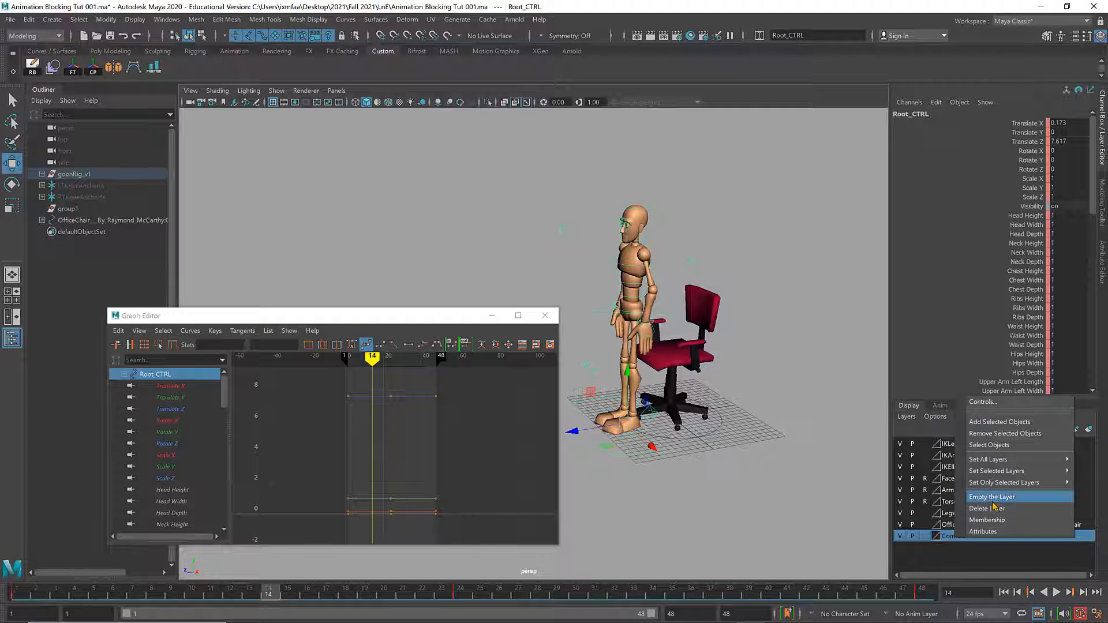
left_click(989, 445)
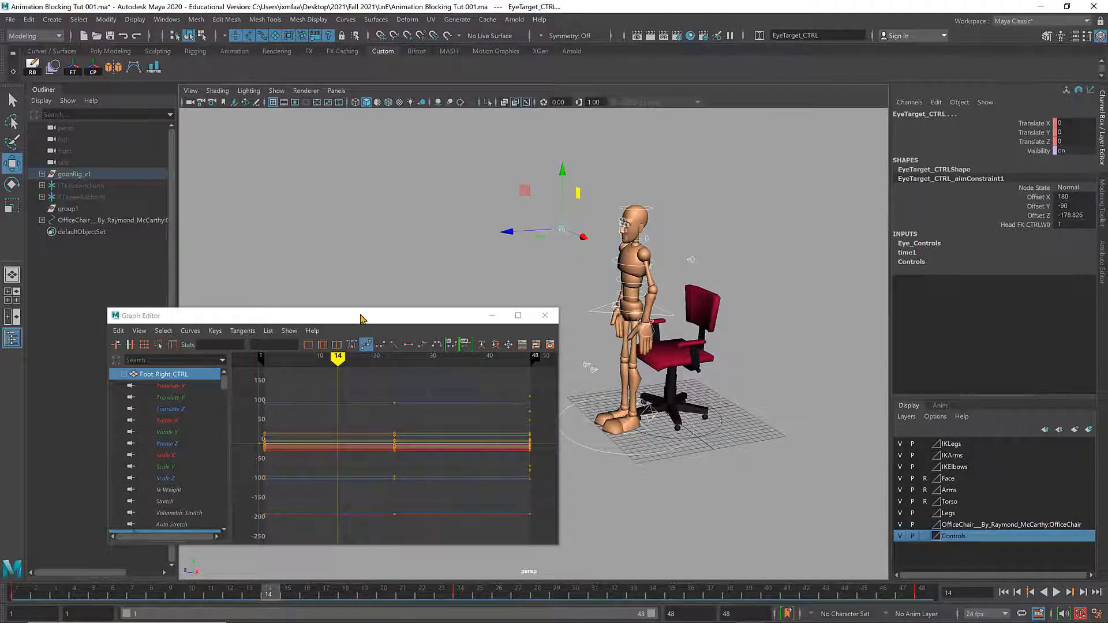
left_click_drag(360, 318, 327, 206)
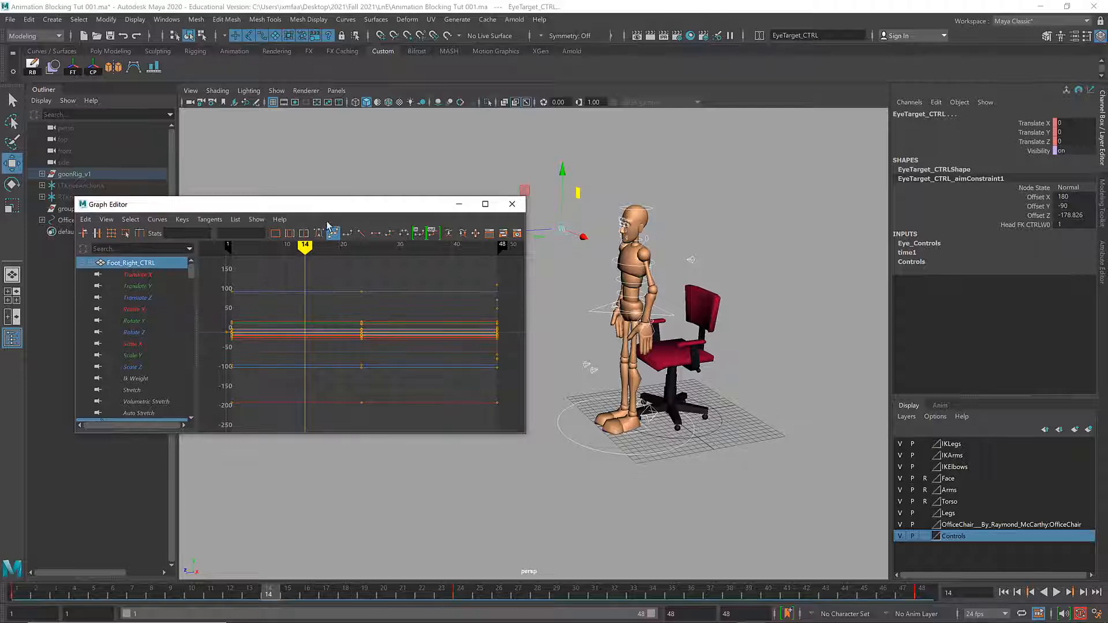
double_click(325, 203)
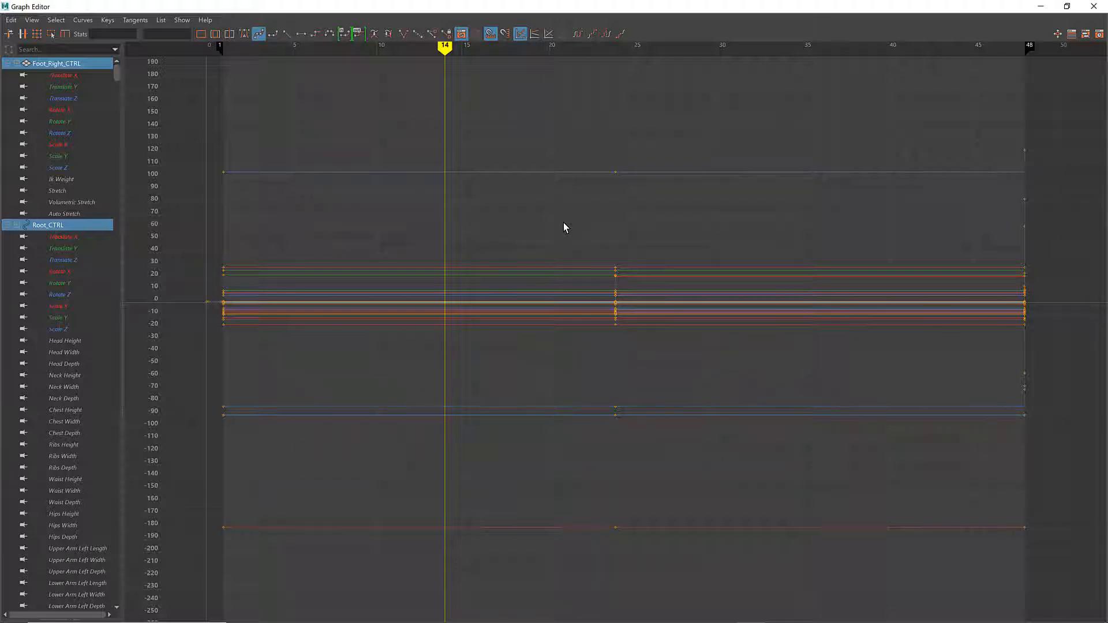
mouse_move(566, 230)
right_mouse_down("alt+shift")
mouse_move(549, 235)
mouse_move(563, 239)
right_mouse_up("alt+shift")
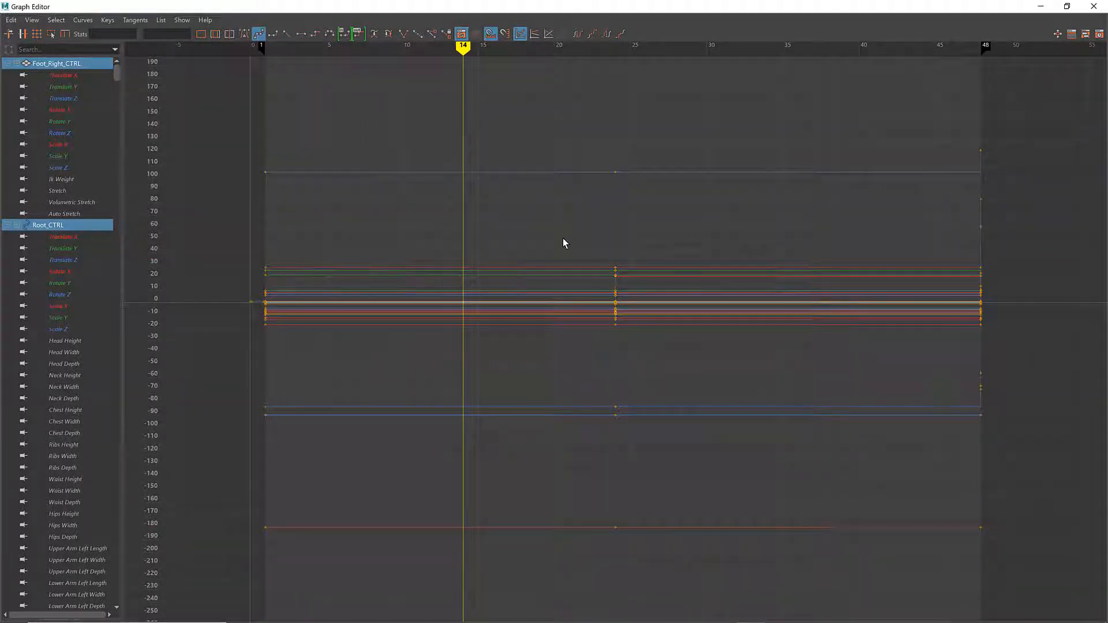
right_click_drag(563, 238, 563, 238, "alt+shift")
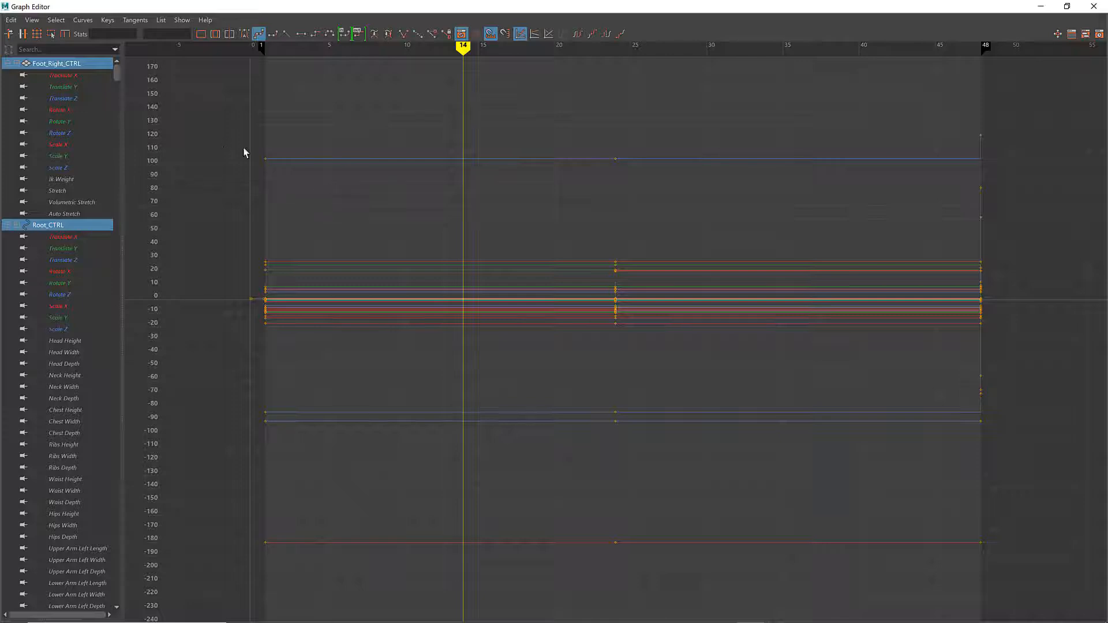
- Set spline tangents on all the controls' keys at frame 1 and frame 48
left_click_drag(225, 140, 384, 598)
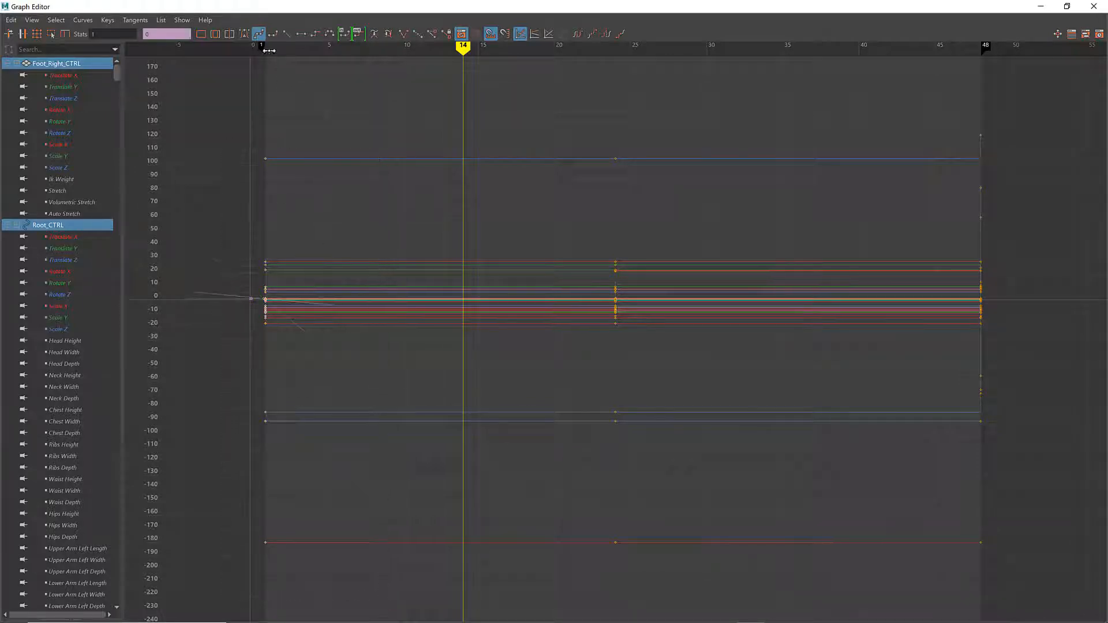
left_click(260, 34)
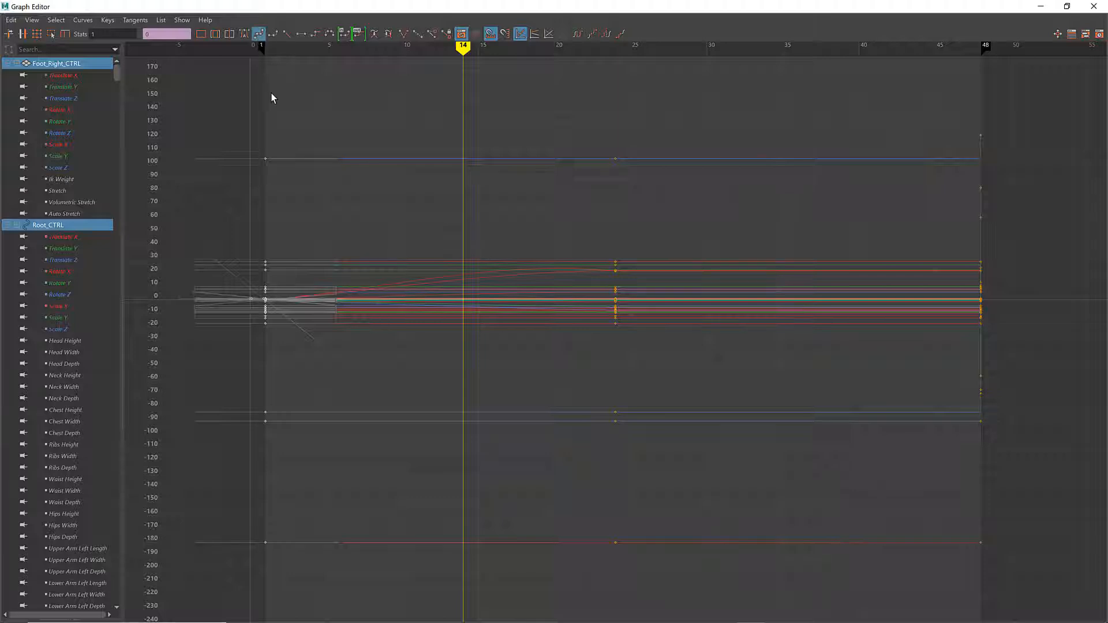
left_click_drag(222, 121, 383, 598)
left_click_drag(906, 105, 1073, 598)
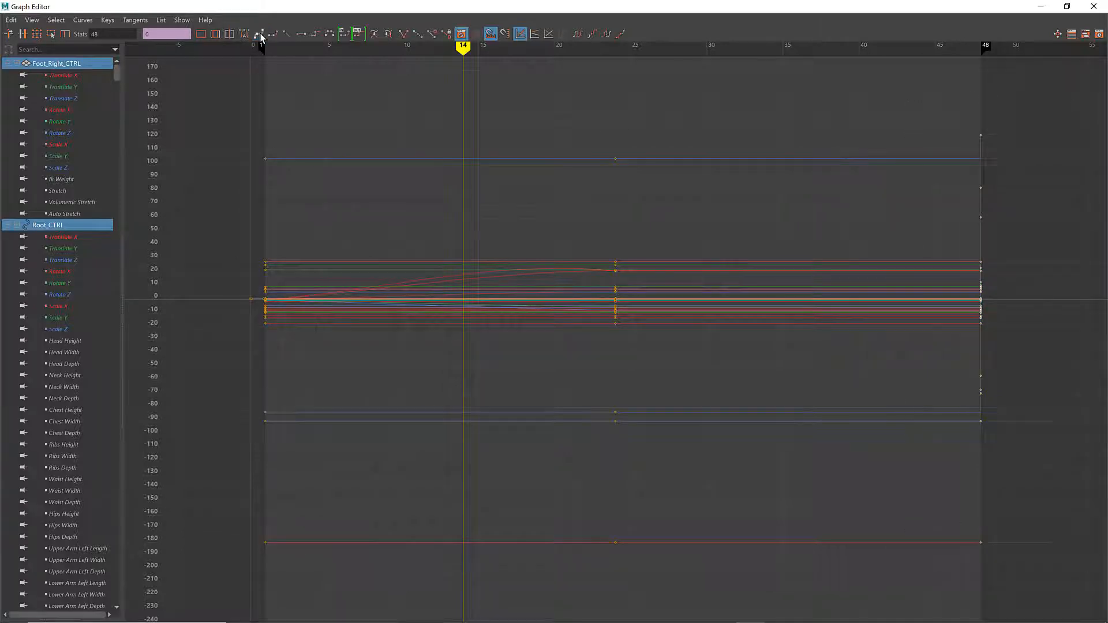
left_click(260, 35)
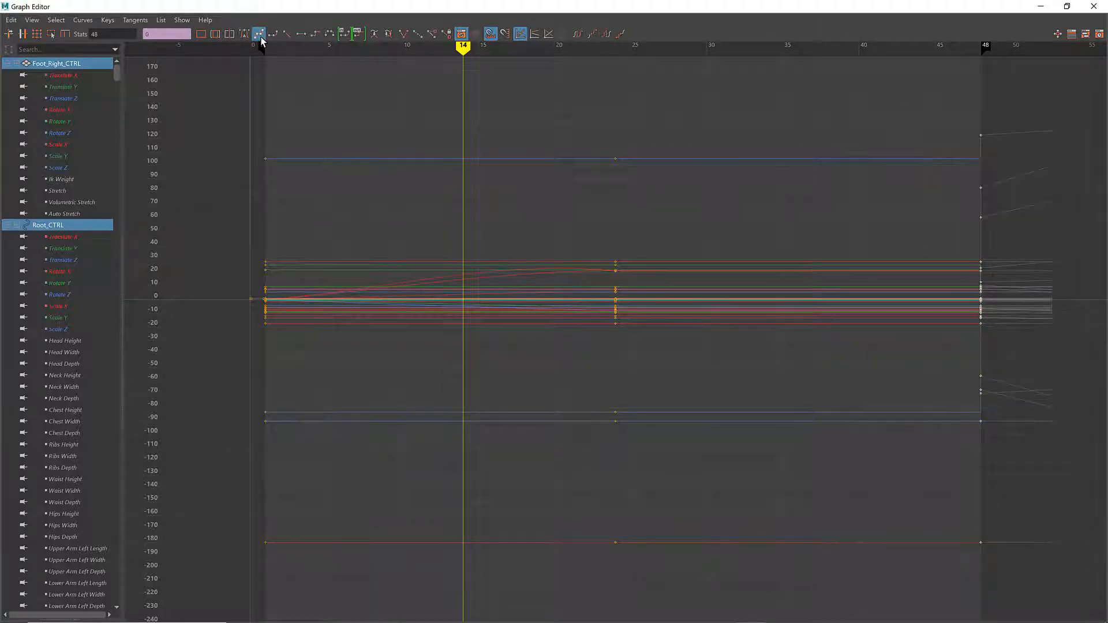
- Set spline tangents on all keys at frame 24, inspect the tangents of all keys and clear the key selection
left_click_drag(570, 110, 736, 620)
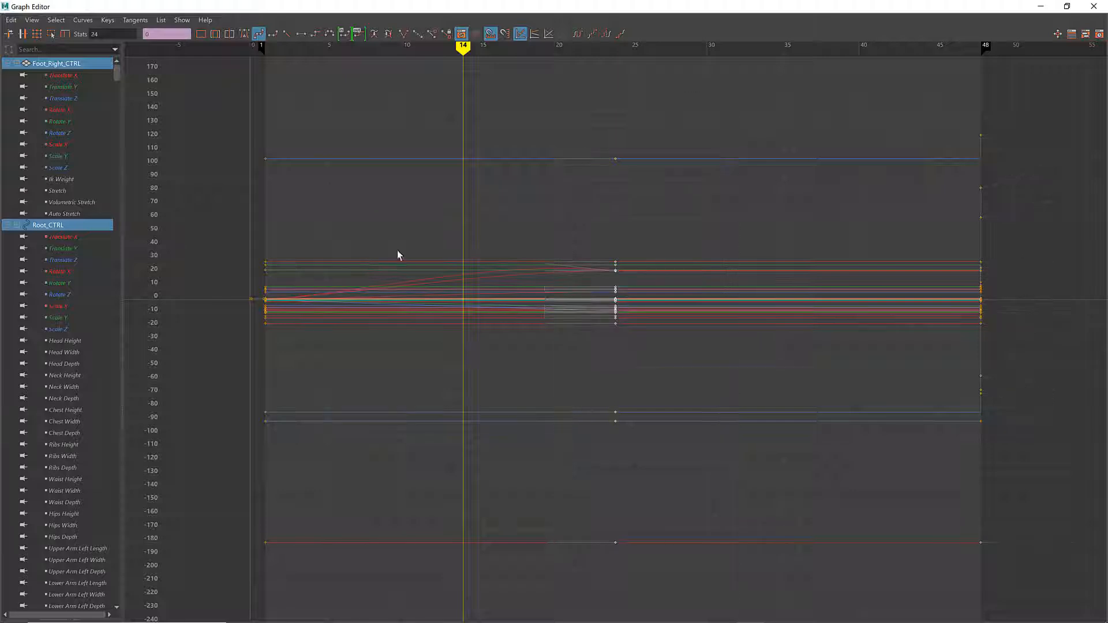
left_click(258, 35)
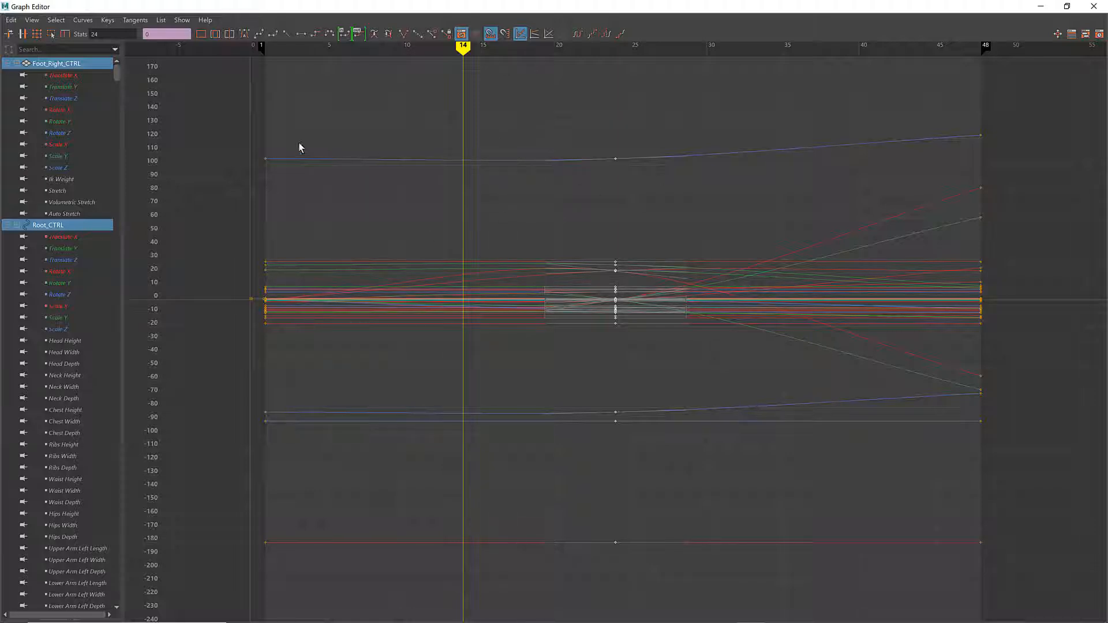
left_click_drag(237, 127, 1030, 588)
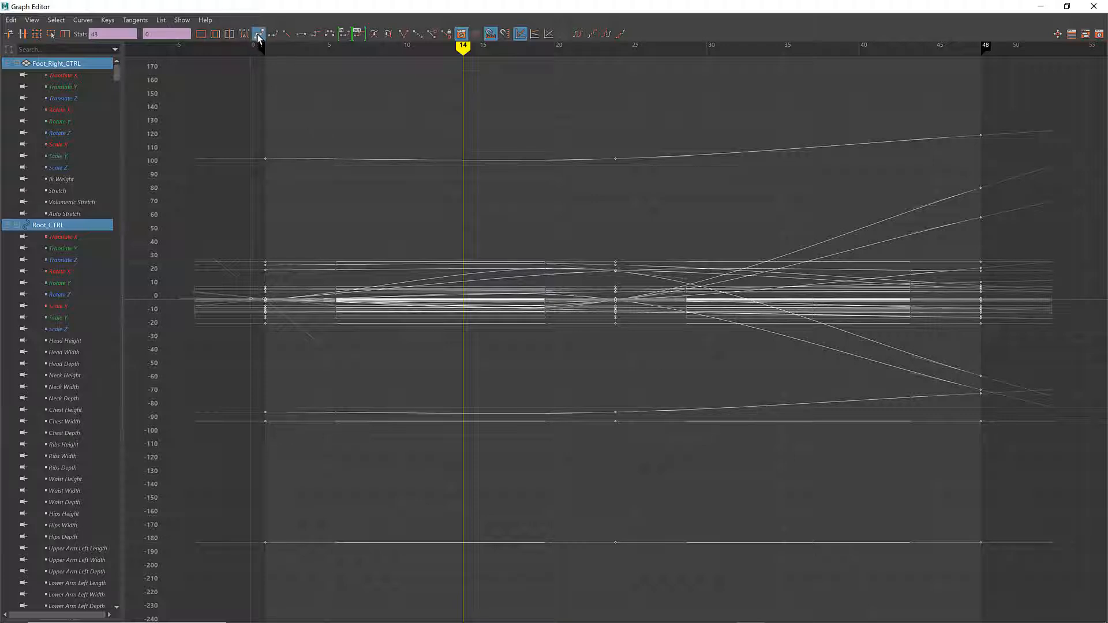
left_click(622, 182)
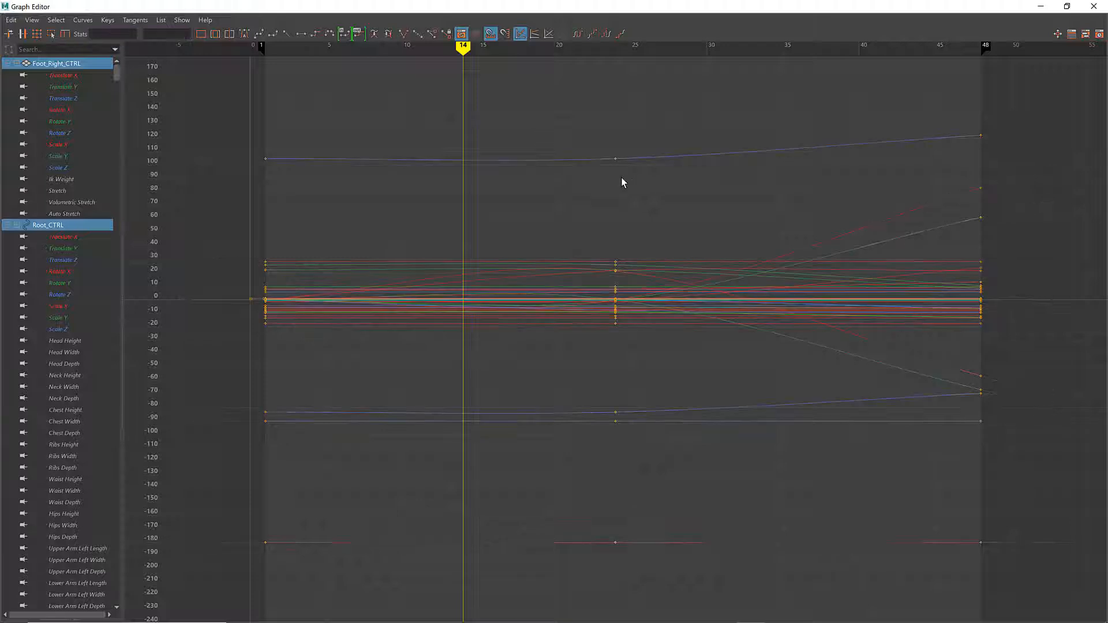
- Restore the Graph Editor to a small floating window clear of the timeline, scrub through the frames and play the animation
left_click_drag(577, 129, 712, 589)
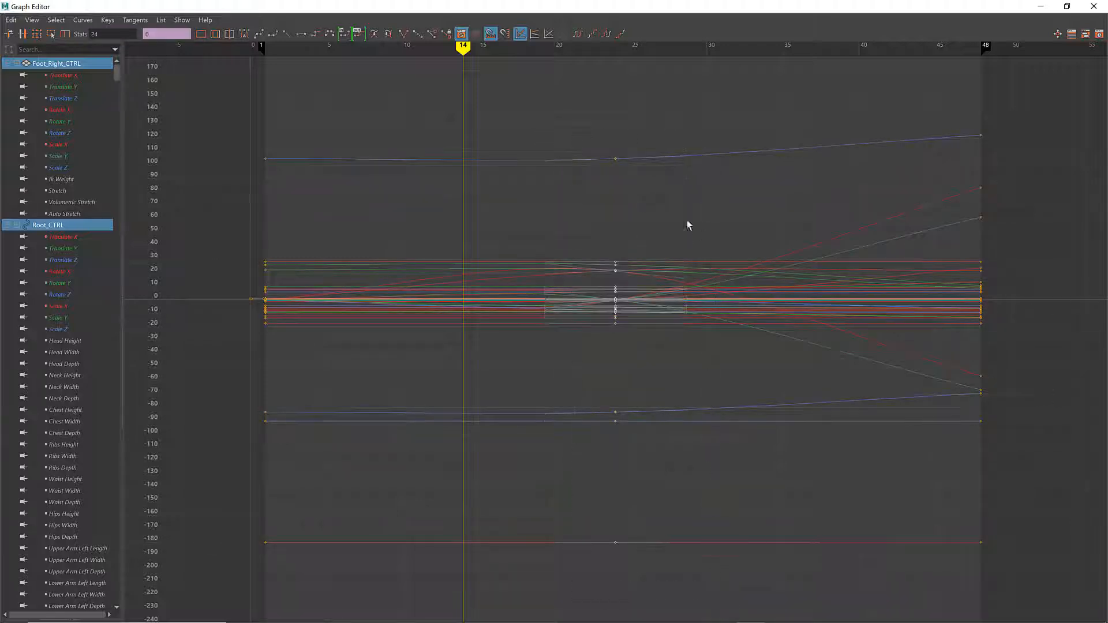
left_click_drag(632, 11, 232, 336)
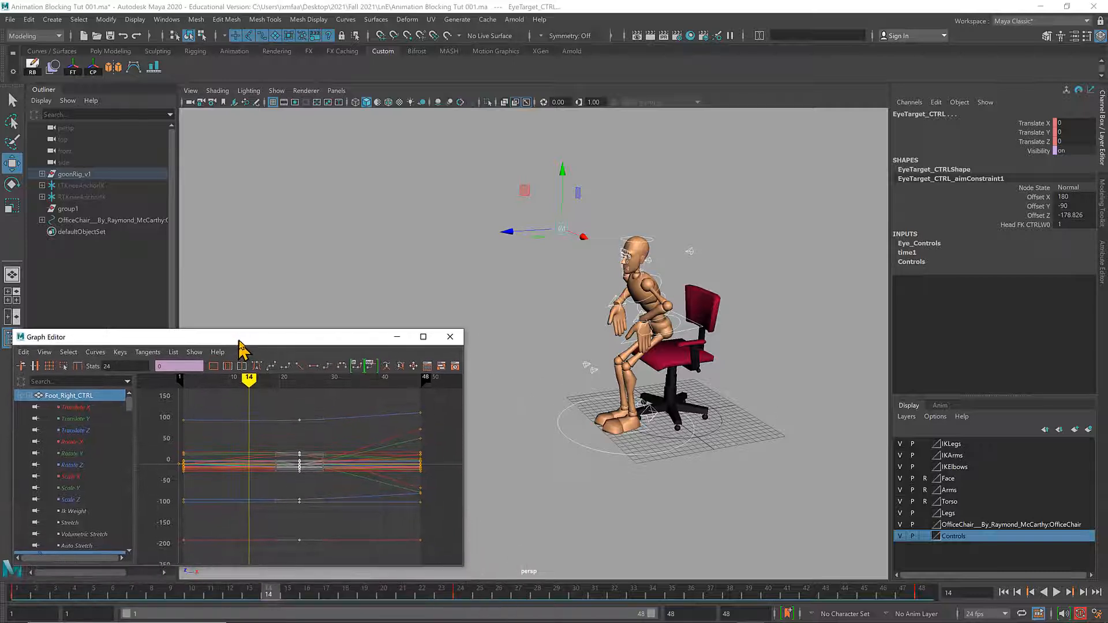
left_click_drag(335, 336, 341, 254)
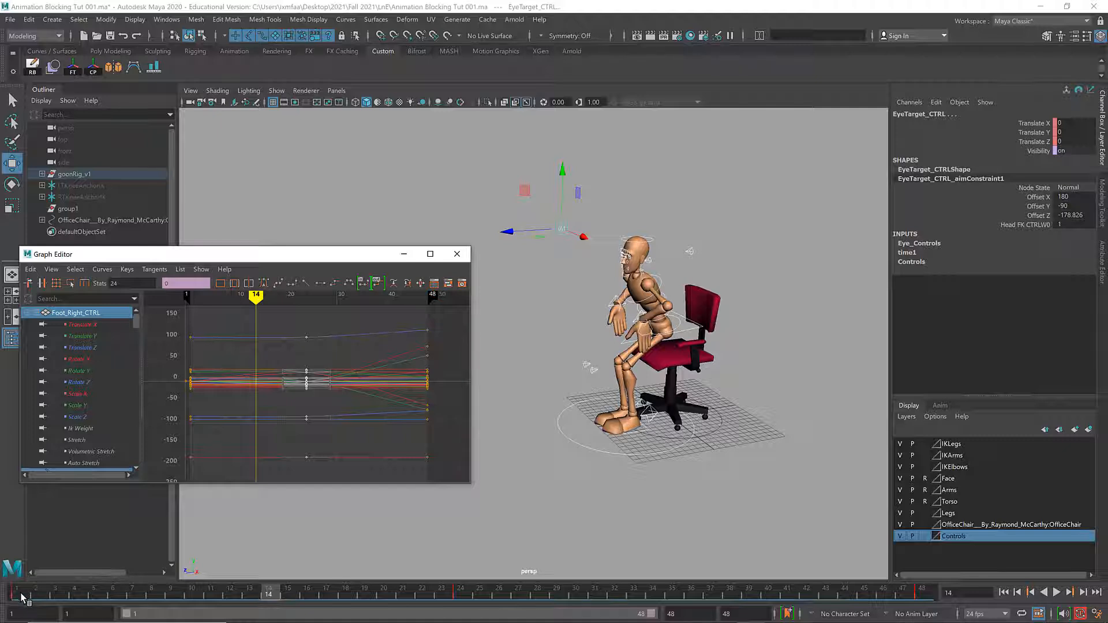
left_click_drag(21, 594, 730, 587)
left_click(1059, 593)
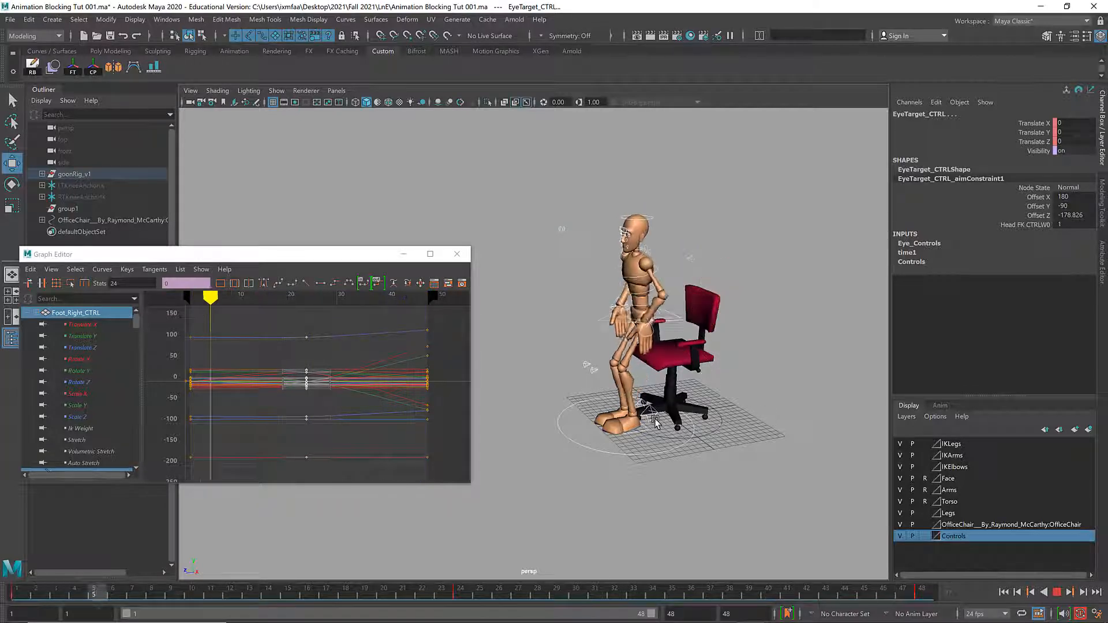
key("Escape")
- Copy the controls' keys at frame 24 and paste them at frame 28
left_click(466, 595)
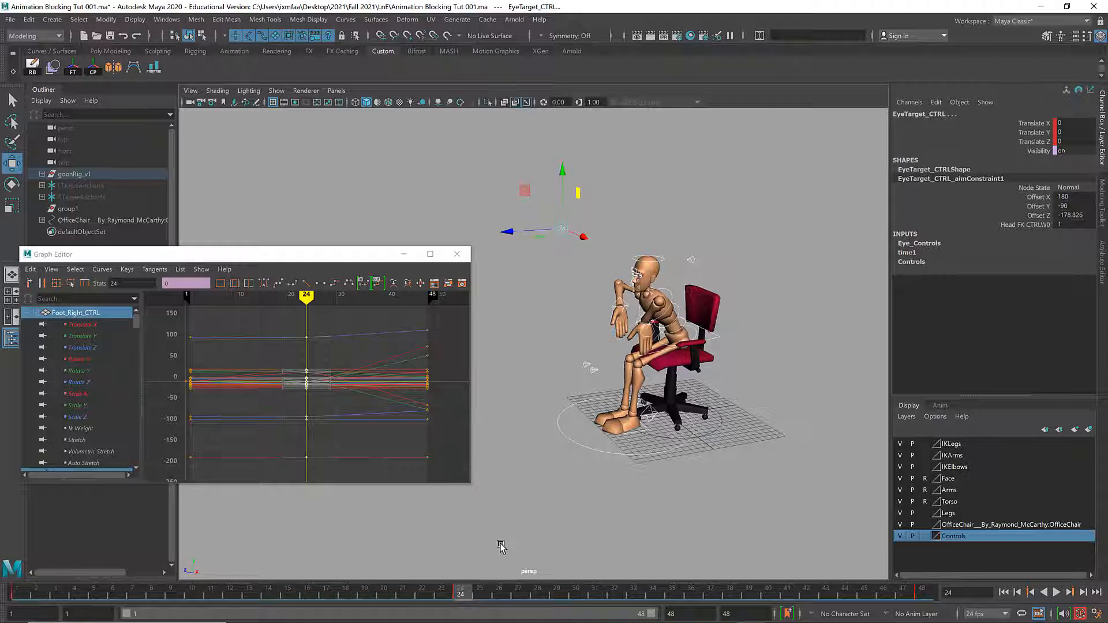
right_click(460, 596)
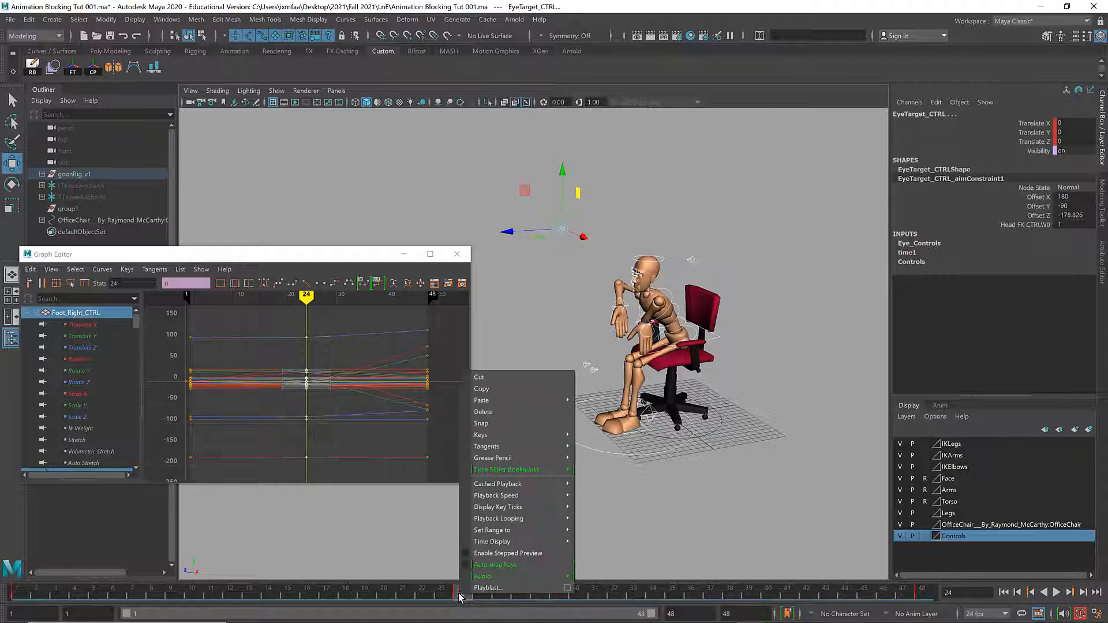
left_click(508, 390)
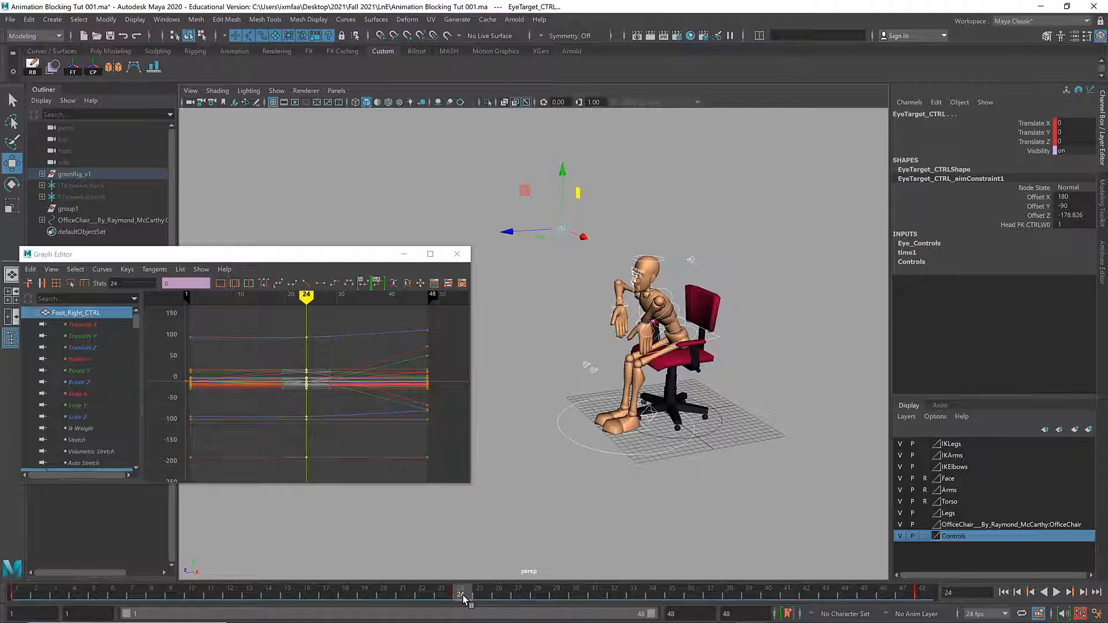
left_click_drag(464, 596, 536, 602)
right_click(537, 600)
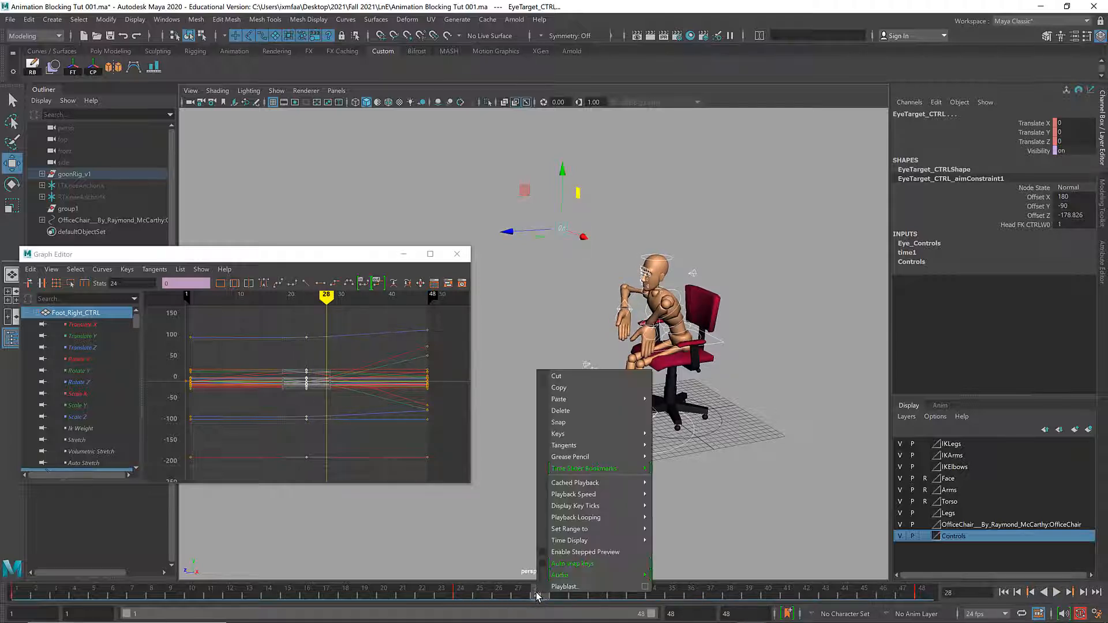
mouse_move(618, 399)
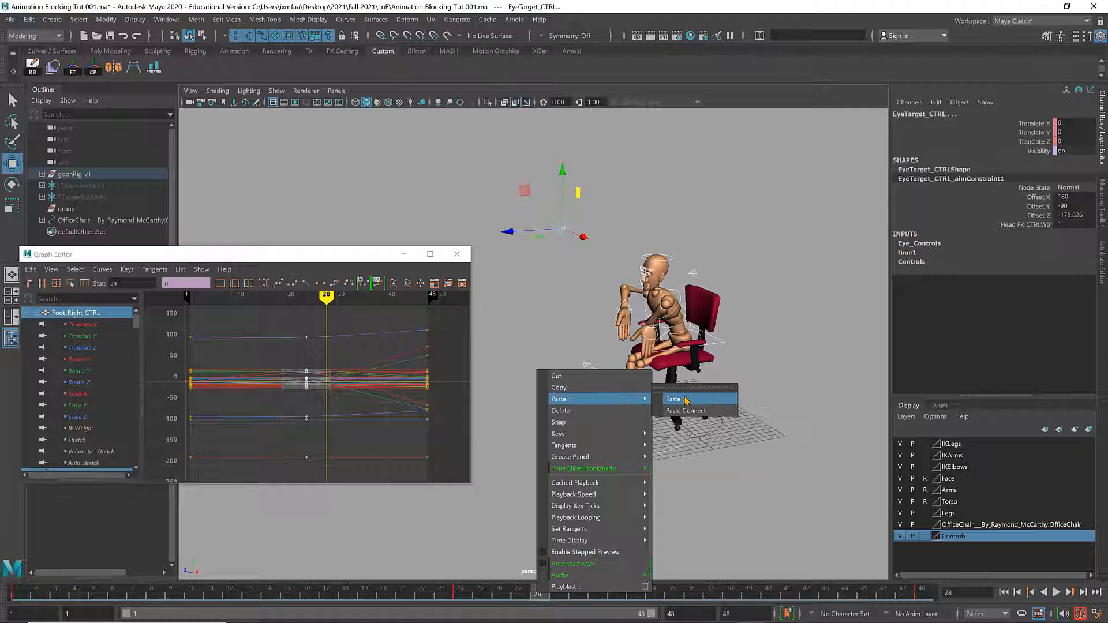
left_click(684, 399)
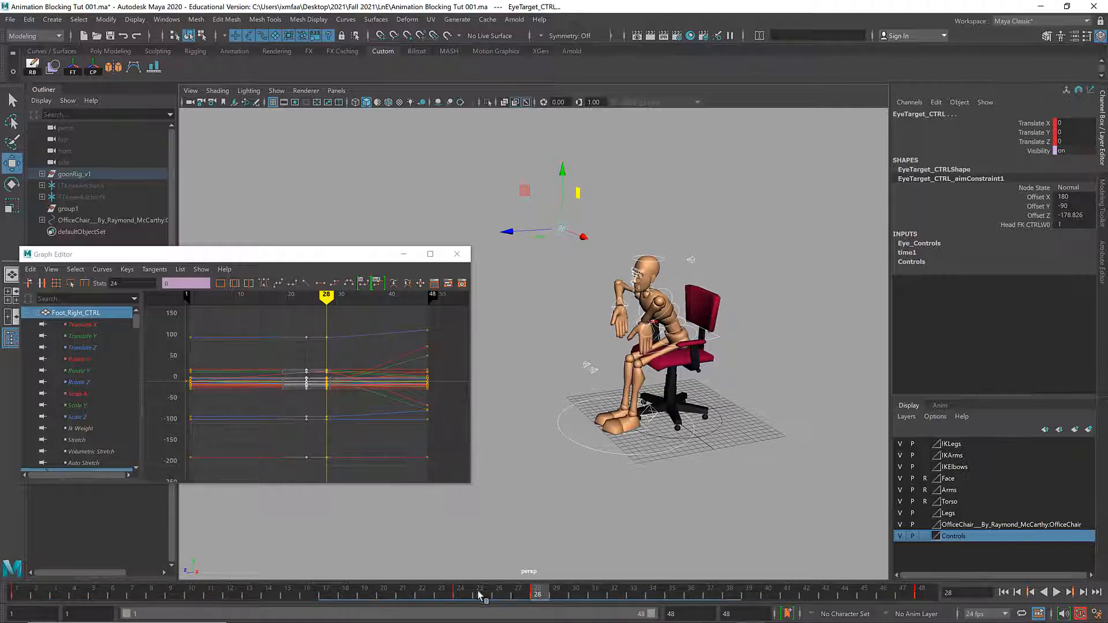
- Try linear tangents on all keys at frames 24 and 28 in the maximized Graph Editor and undo the change
left_click_drag(460, 598, 496, 596)
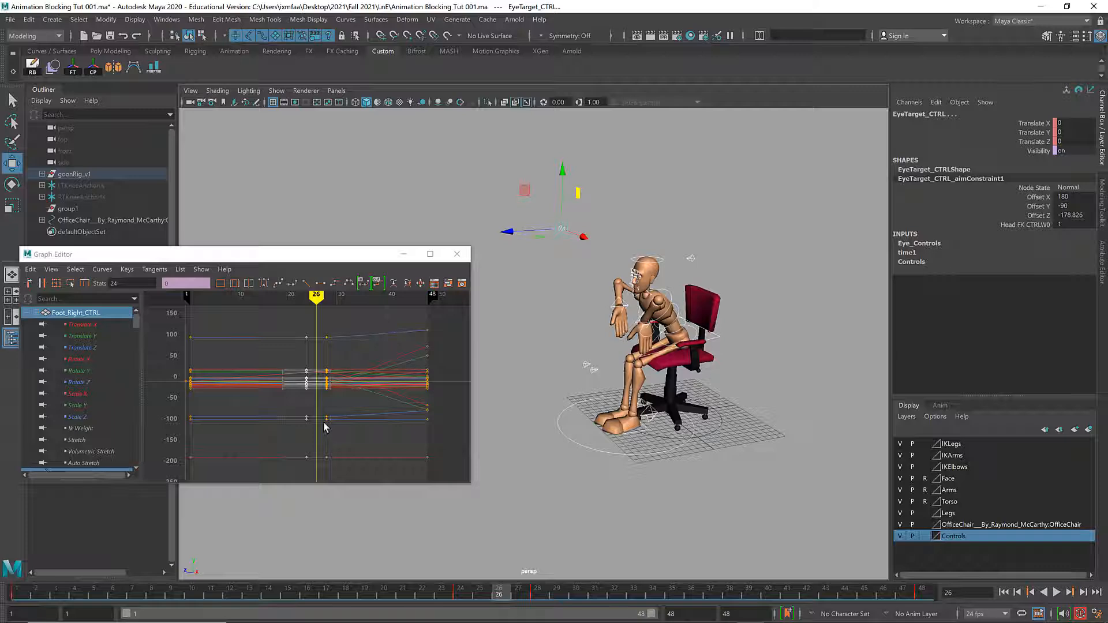
double_click(312, 255)
left_click_drag(584, 137, 745, 593)
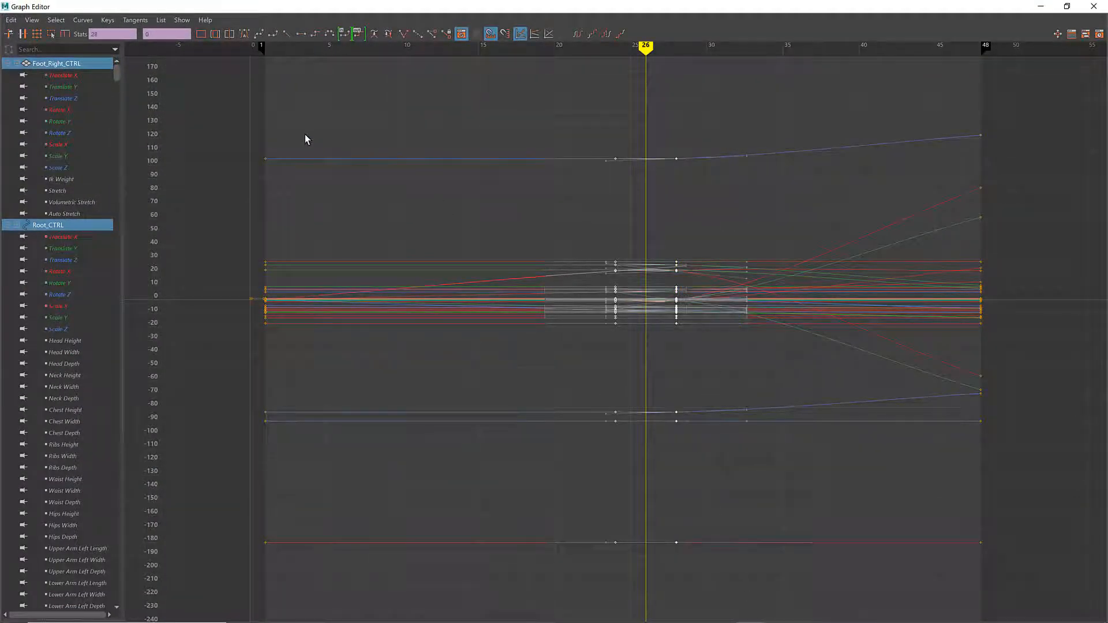
left_click(285, 34)
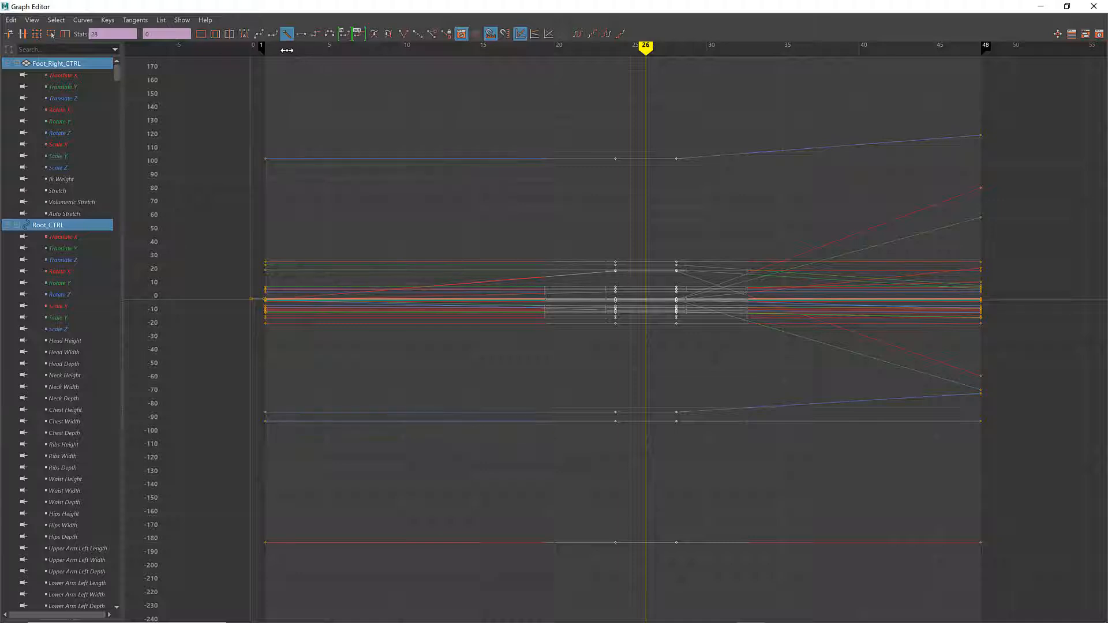
key("ctrl+z")
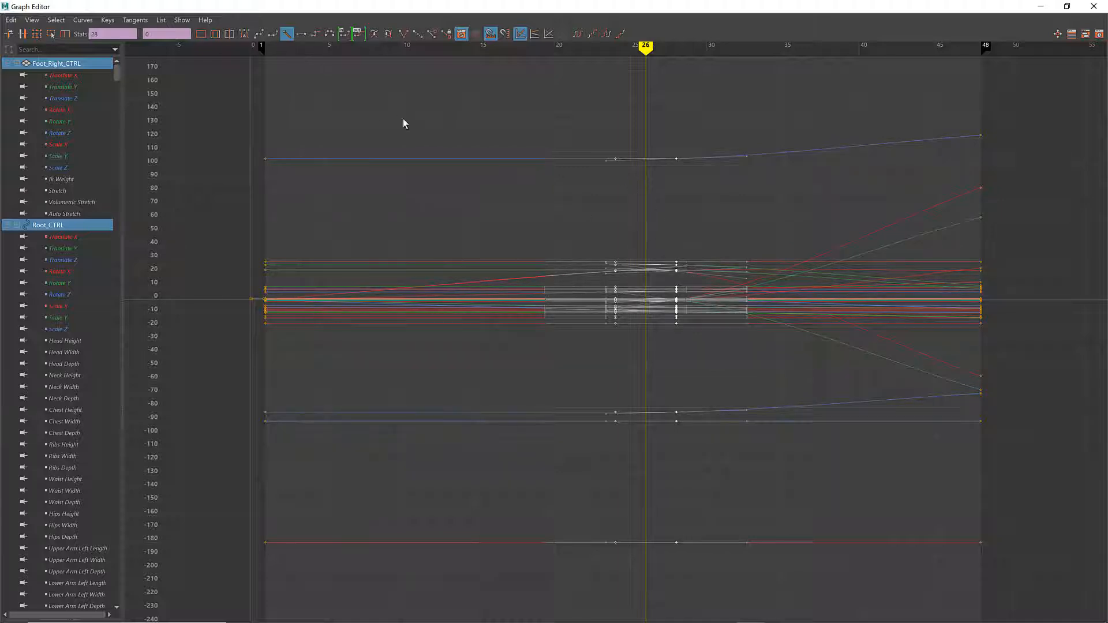
- Set flat tangents on all the controls' keys at frames 24 and 28 so the pose holds between them
left_click(583, 152)
left_click_drag(591, 133, 603, 154)
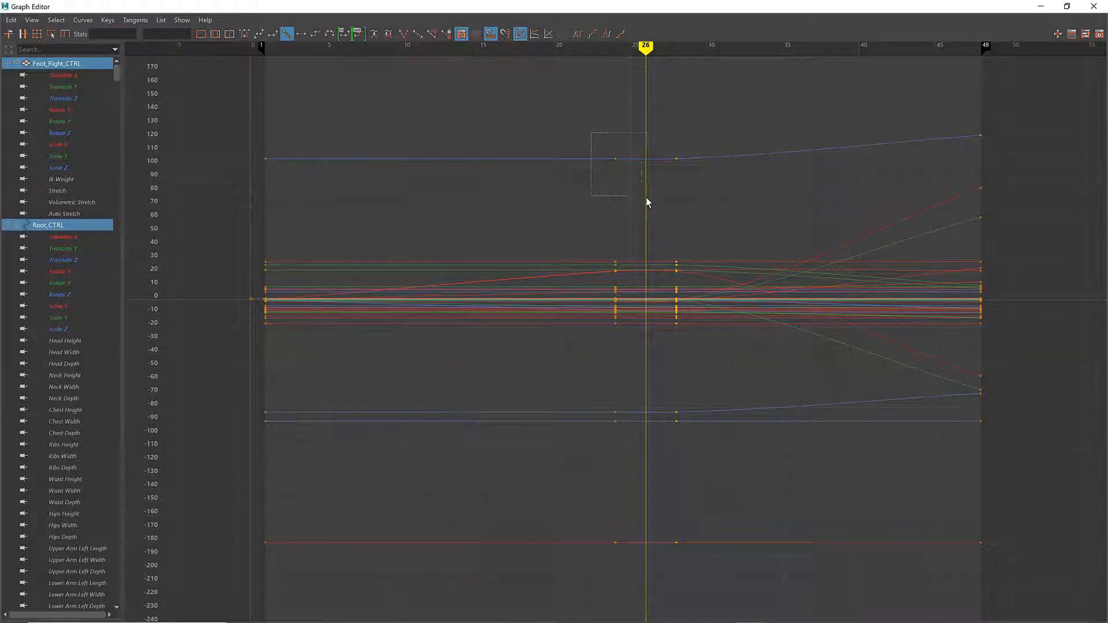
left_click_drag(647, 199, 641, 194)
right_click_drag(639, 193, 607, 171, "alt")
left_click_drag(767, 209, 779, 208)
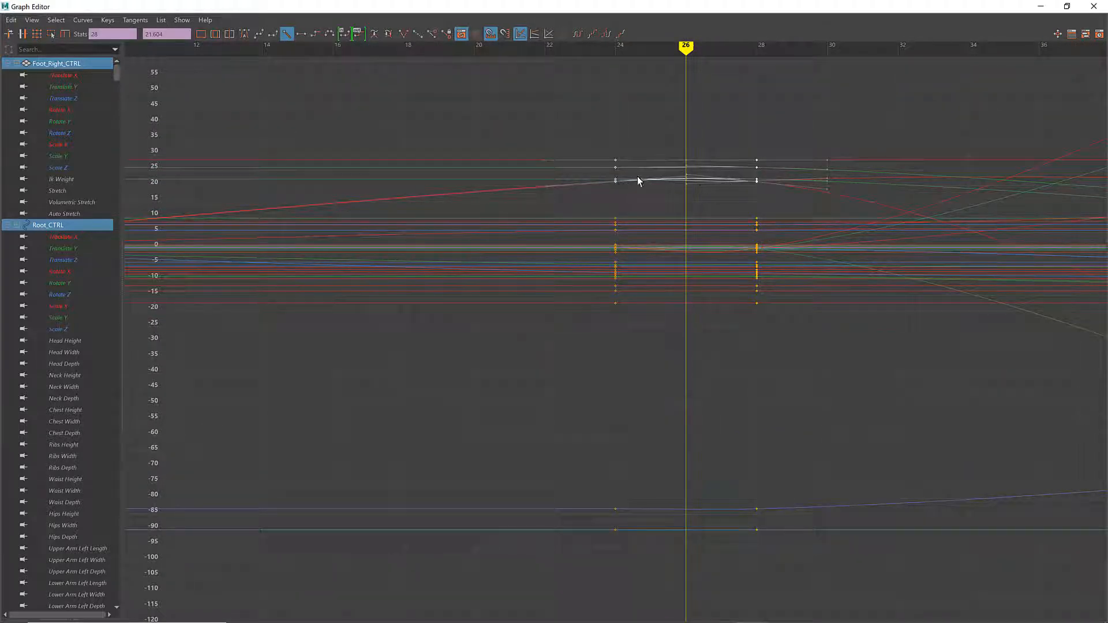
left_click(302, 37)
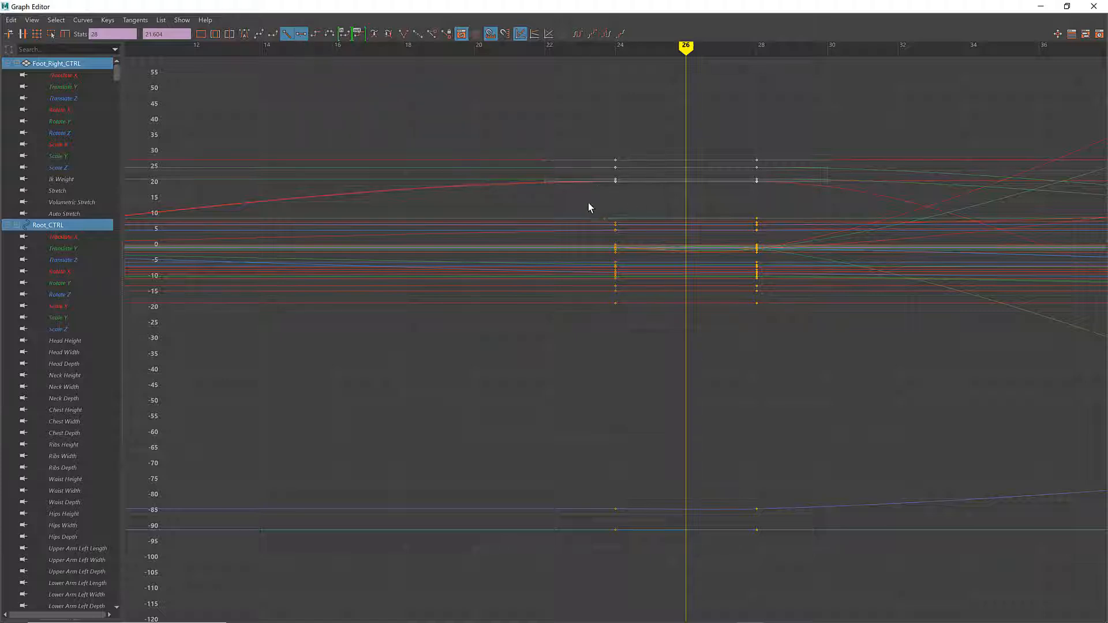
left_click_drag(589, 207, 792, 341)
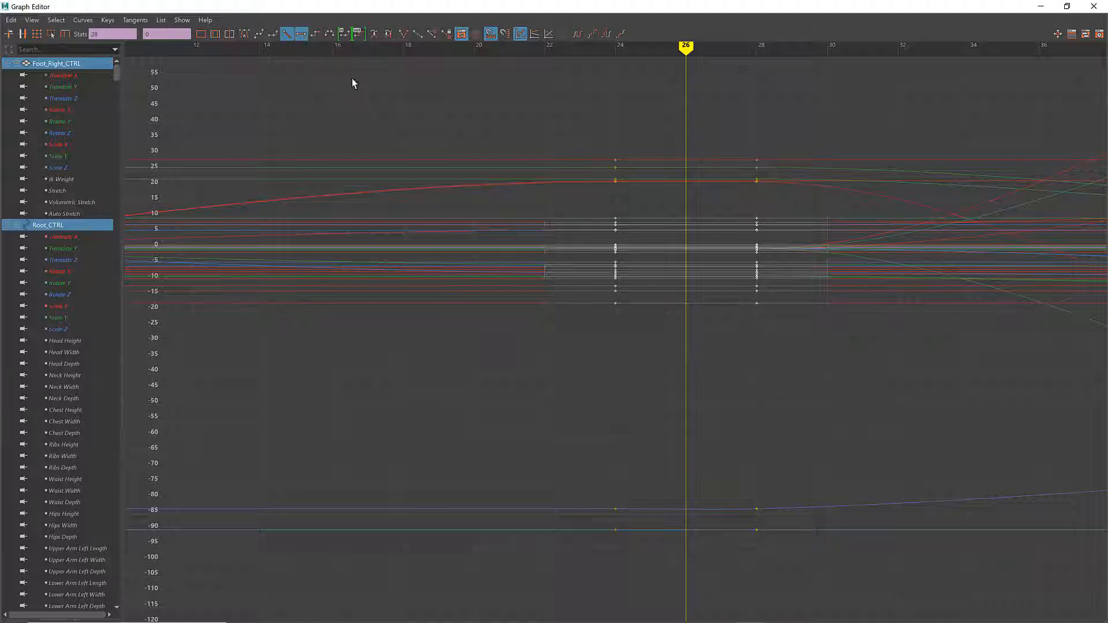
key("a")
left_click_drag(581, 144, 743, 546)
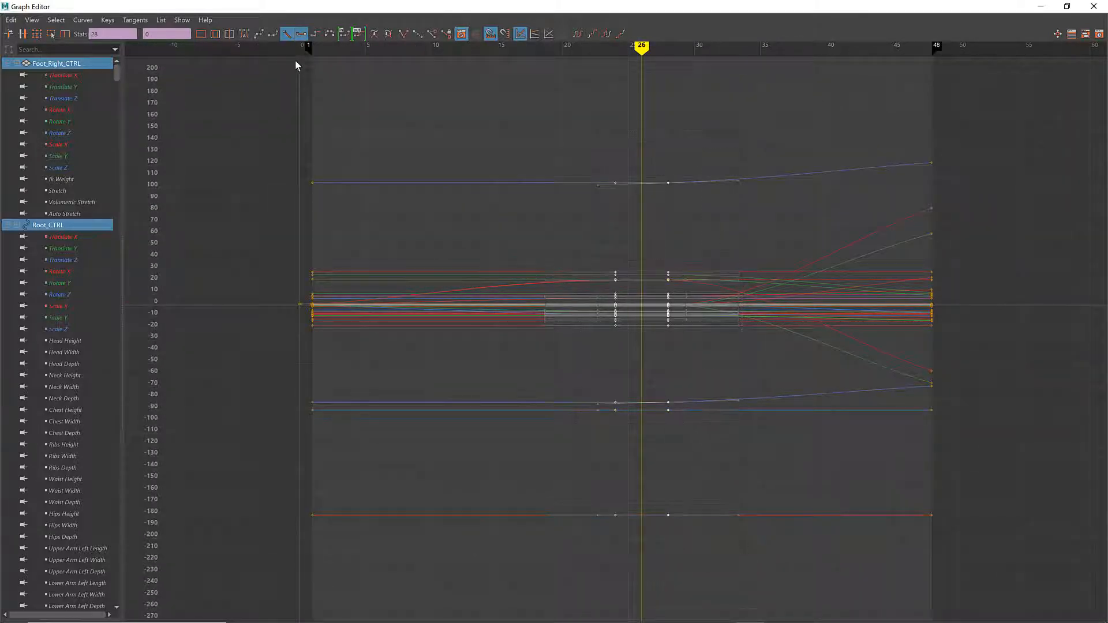
left_click(301, 35)
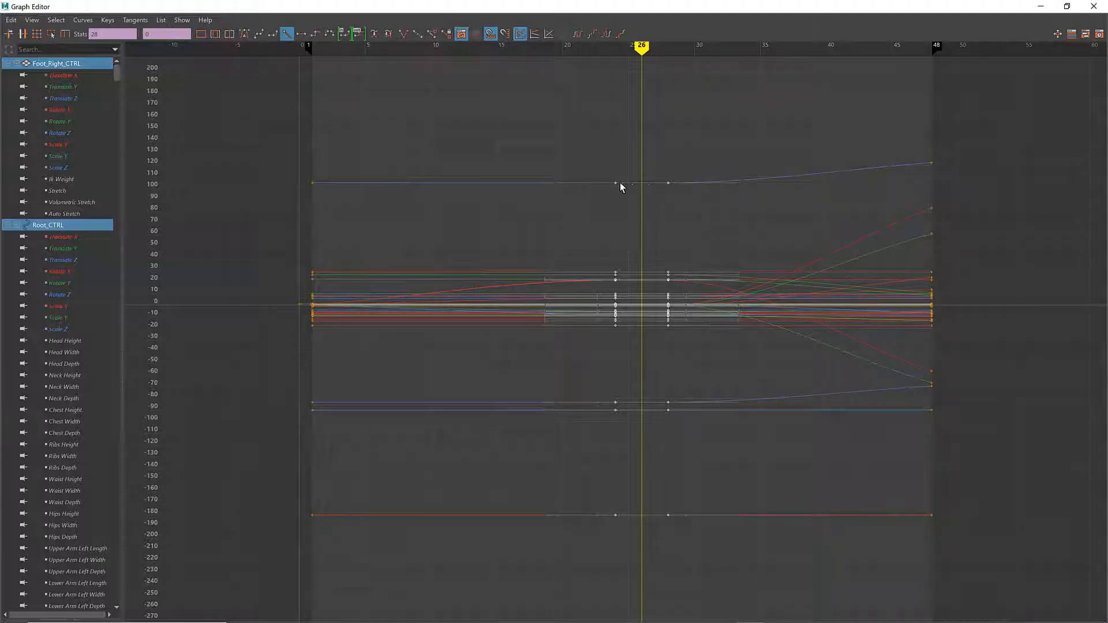
- Restore the Graph Editor to a small window beside the character, check frames 24 to 28 and play the animation from the start
left_click(1067, 7)
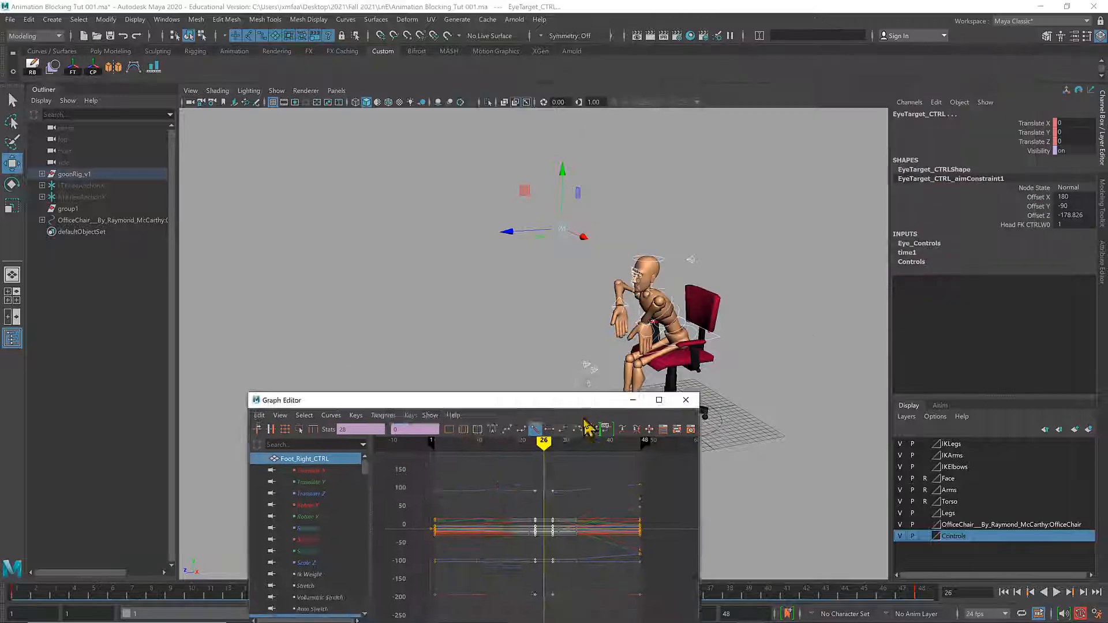
left_click_drag(586, 401, 294, 307)
left_click_drag(463, 597, 499, 591)
left_click(1006, 594)
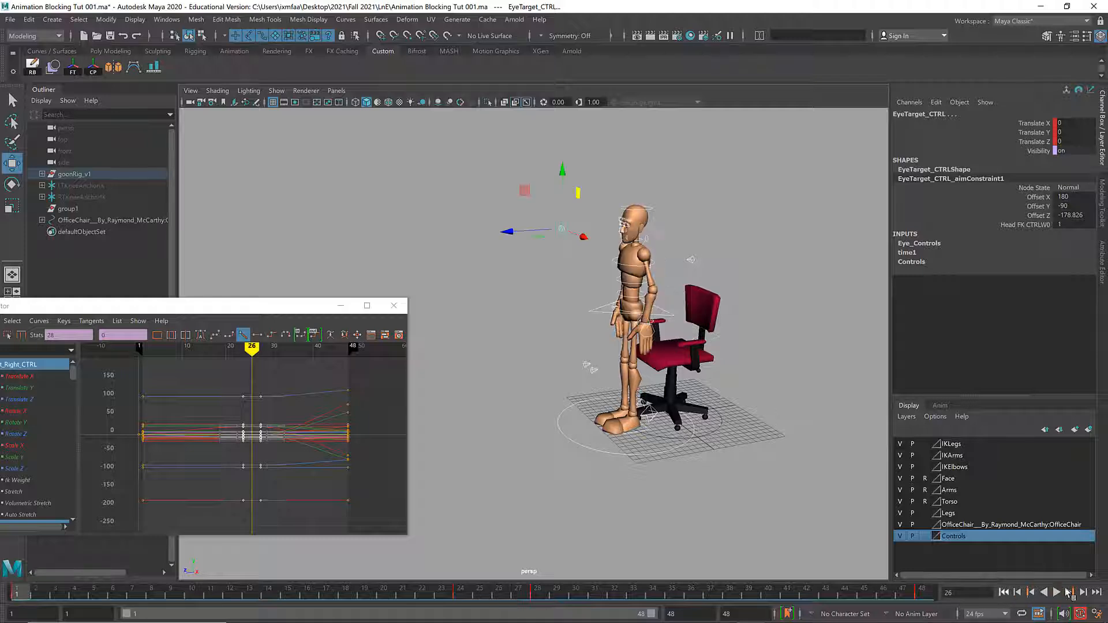
left_click(1057, 592)
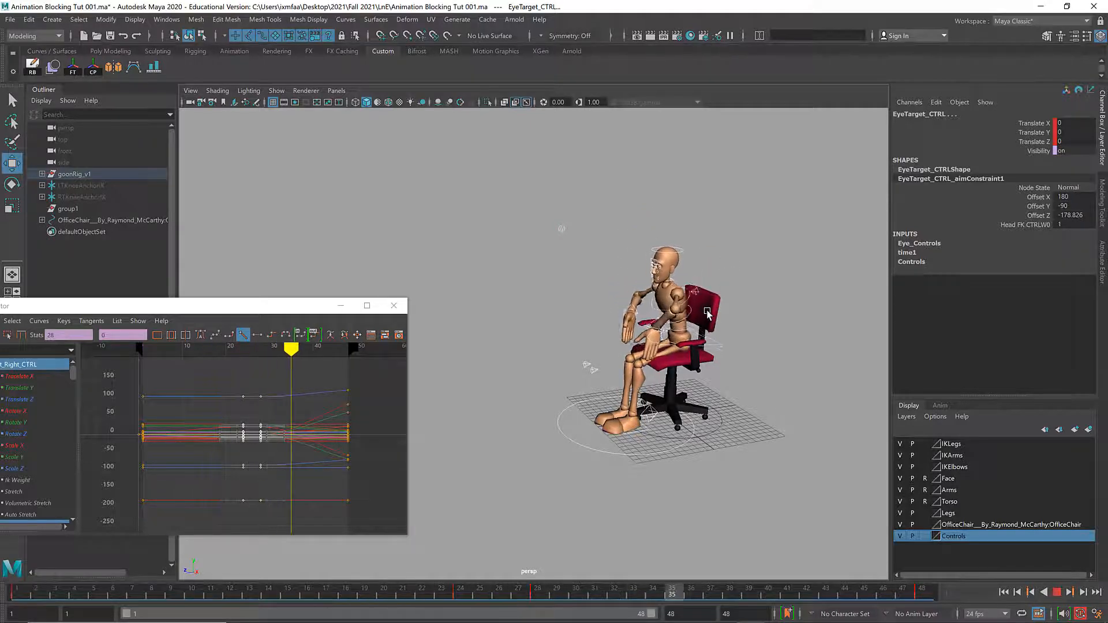
key("Escape")
- Inspect the character's pose on the chair at frame 28 from the front and the side
mouse_move(559, 601)
left_mouse_down()
mouse_move(442, 598)
mouse_move(538, 594)
left_mouse_up()
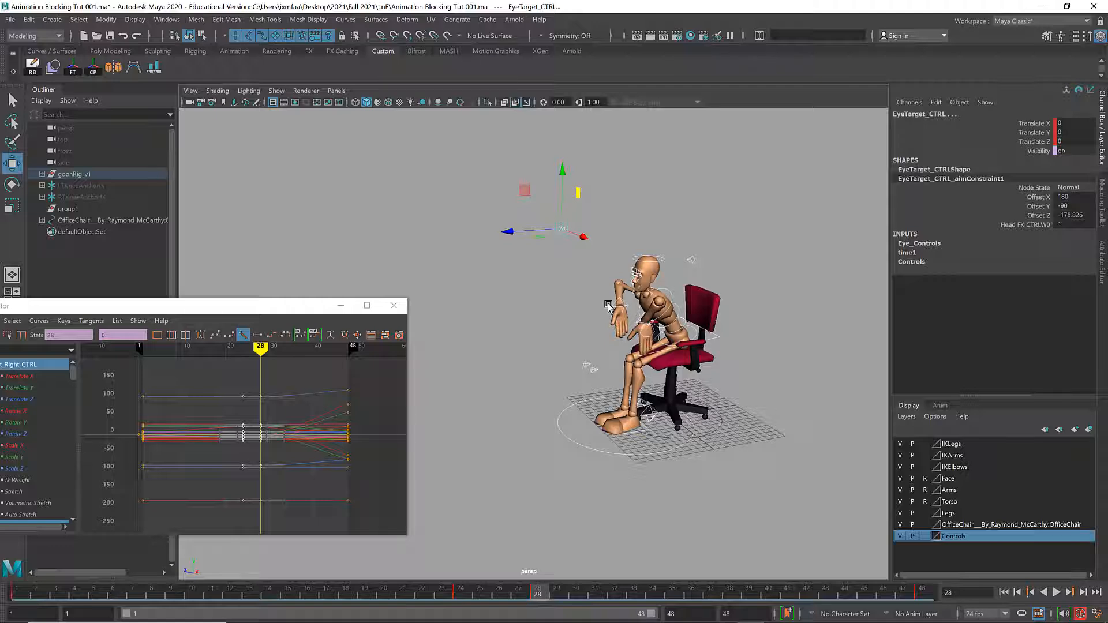
left_click_drag(619, 309, 587, 303, "alt")
right_click_drag(588, 302, 841, 305, "alt")
left_click_drag(761, 304, 694, 328, "alt")
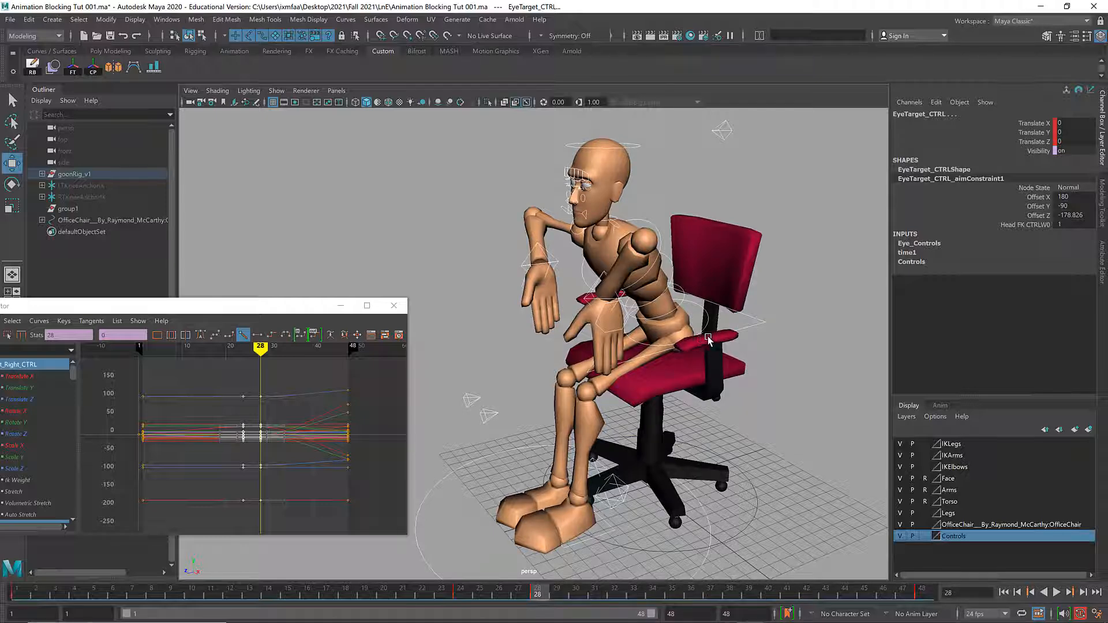
left_click_drag(728, 339, 570, 329, "alt")
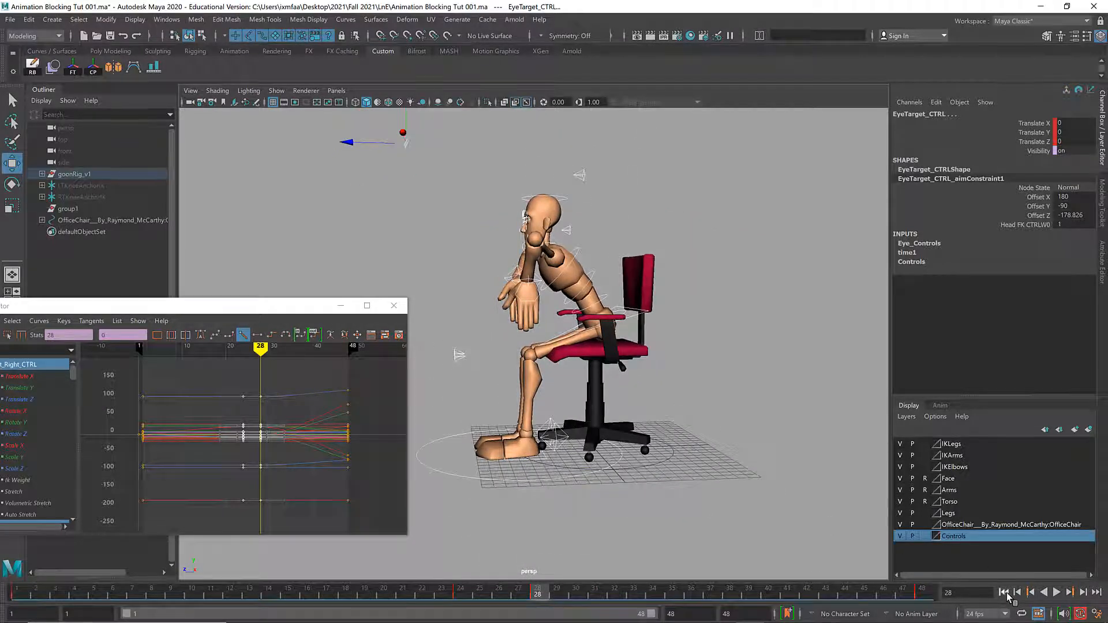
- At frame 1, key the office chair master's channels from Rock Chair Back through Pull Lever
left_click(1005, 594)
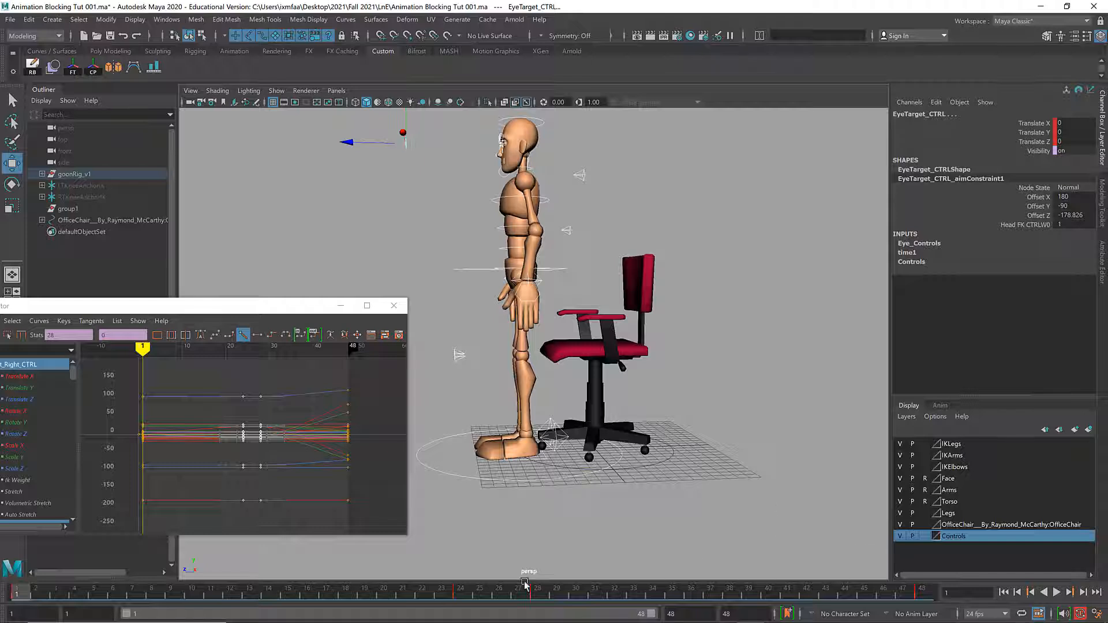
left_click_drag(527, 512, 568, 503, "alt")
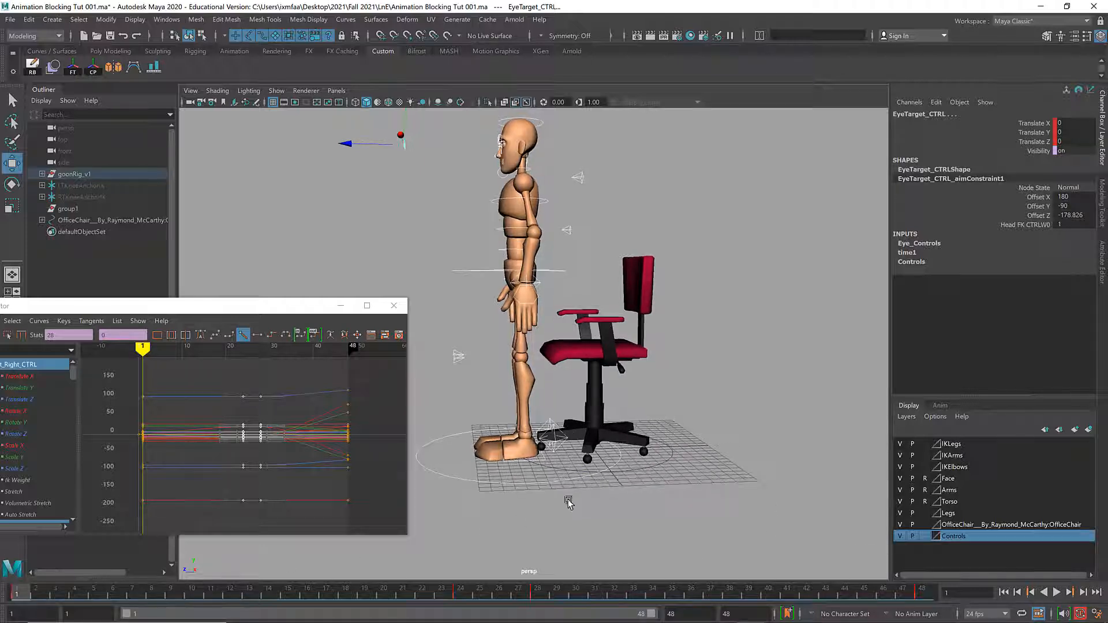
left_click(631, 472)
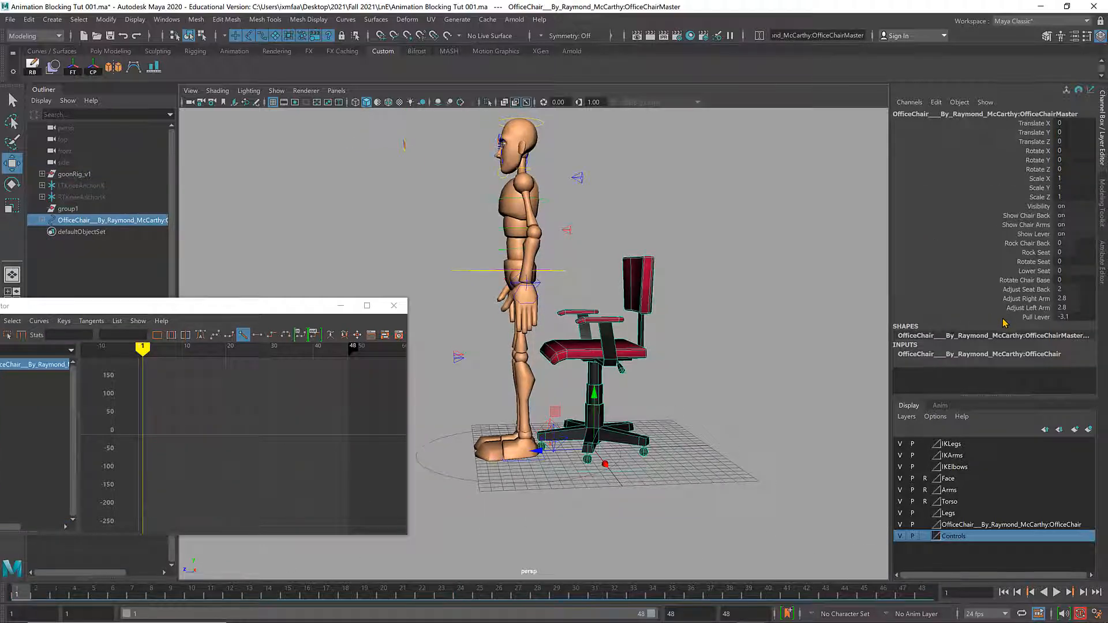
left_click_drag(1009, 317, 1010, 247)
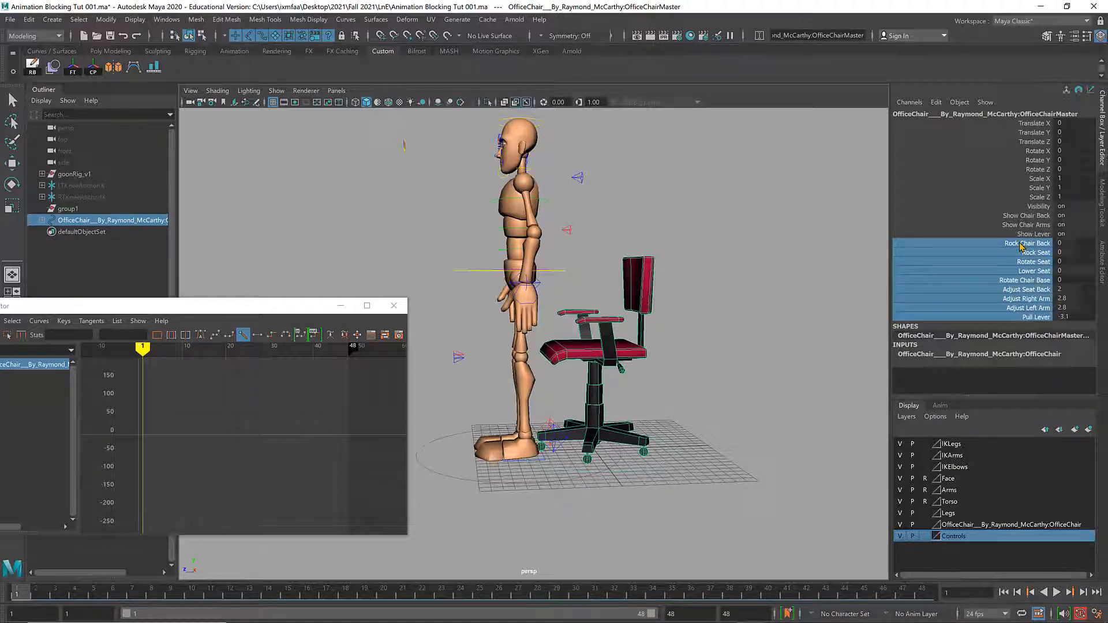
right_click(1021, 247)
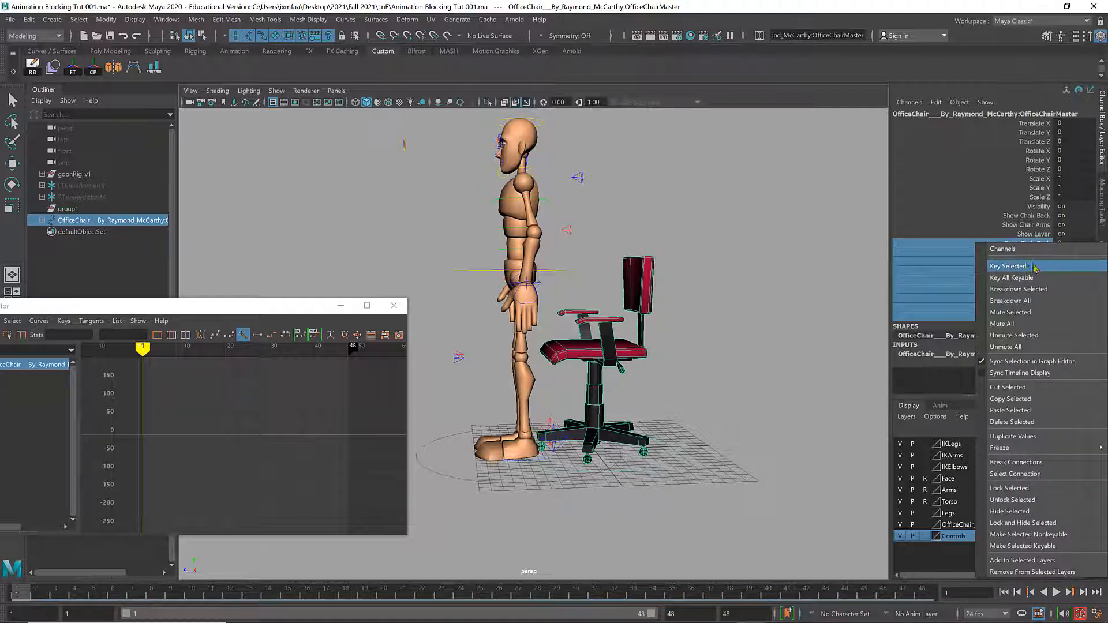
left_click(1018, 270)
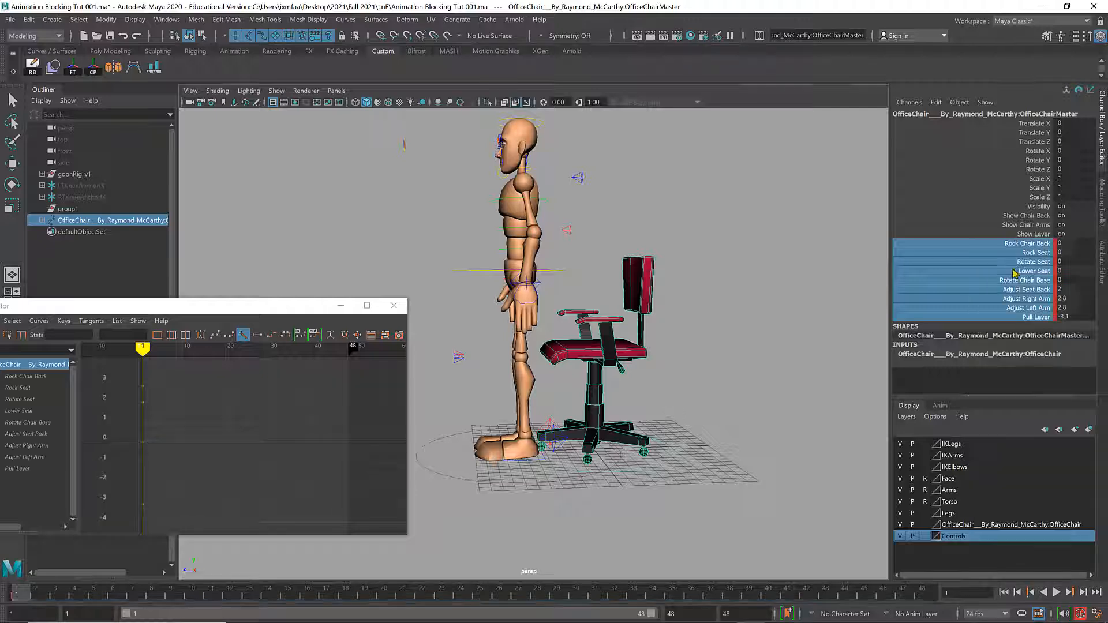
- Reselect the office chair's master control and key all of its channels at frame 1
left_click_drag(615, 516, 612, 515, "alt")
left_click(632, 489)
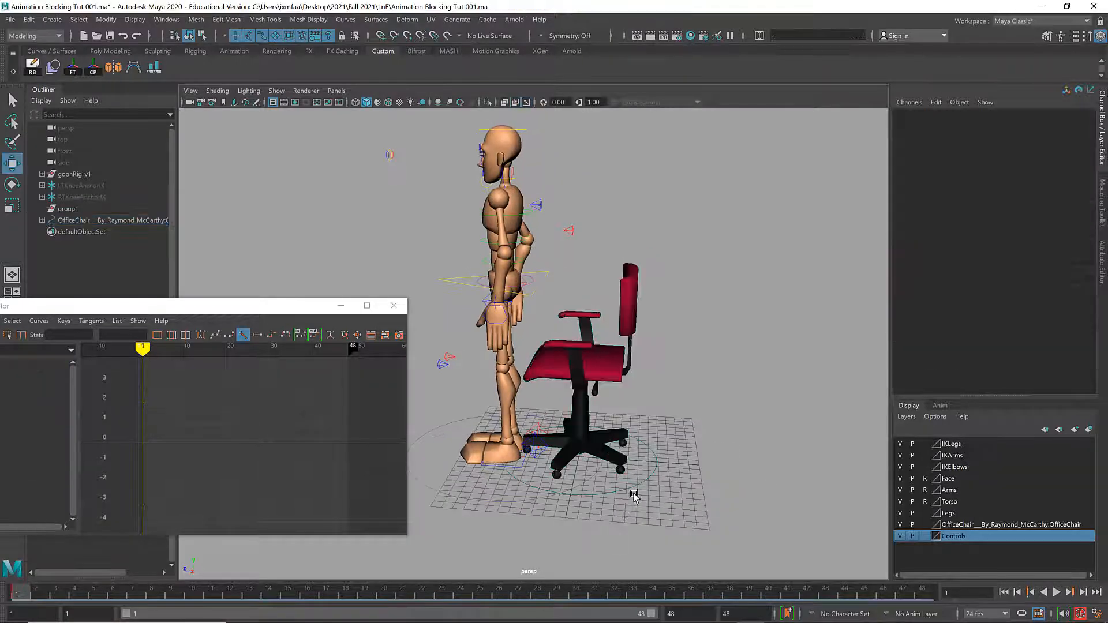
left_click(609, 492)
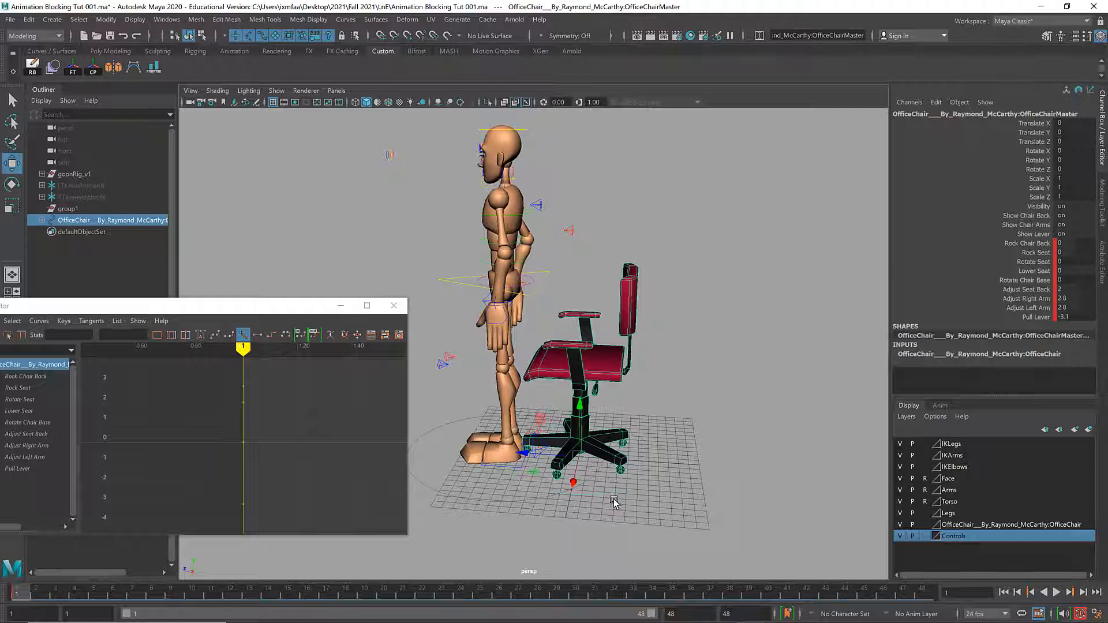
key("s")
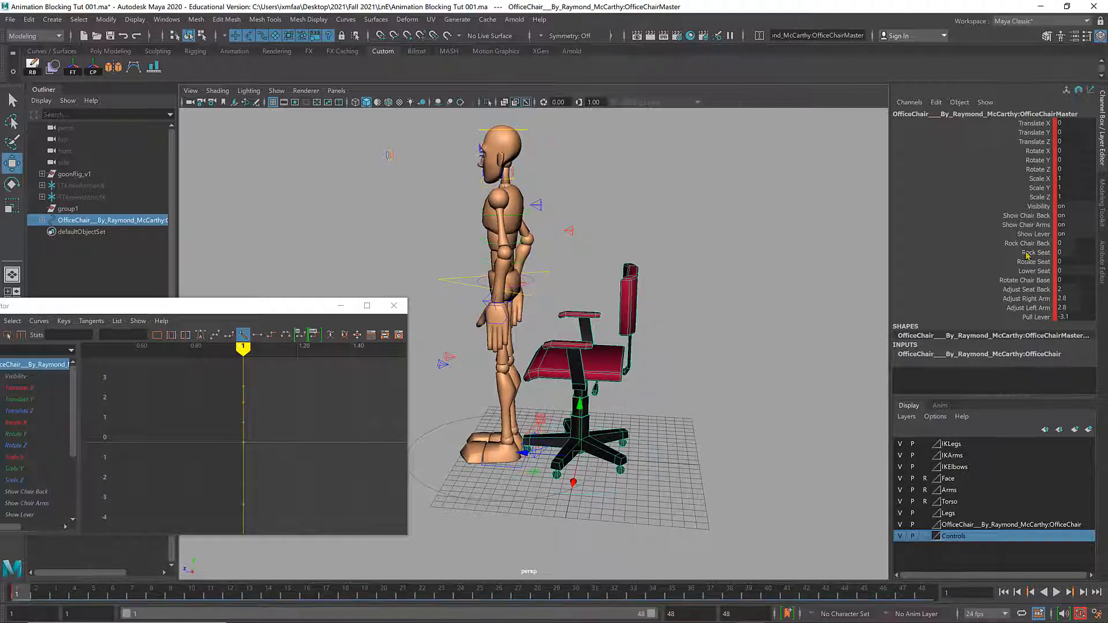
- Reselect the office chair's master control and play the animation to review the character sitting down
left_click(664, 484)
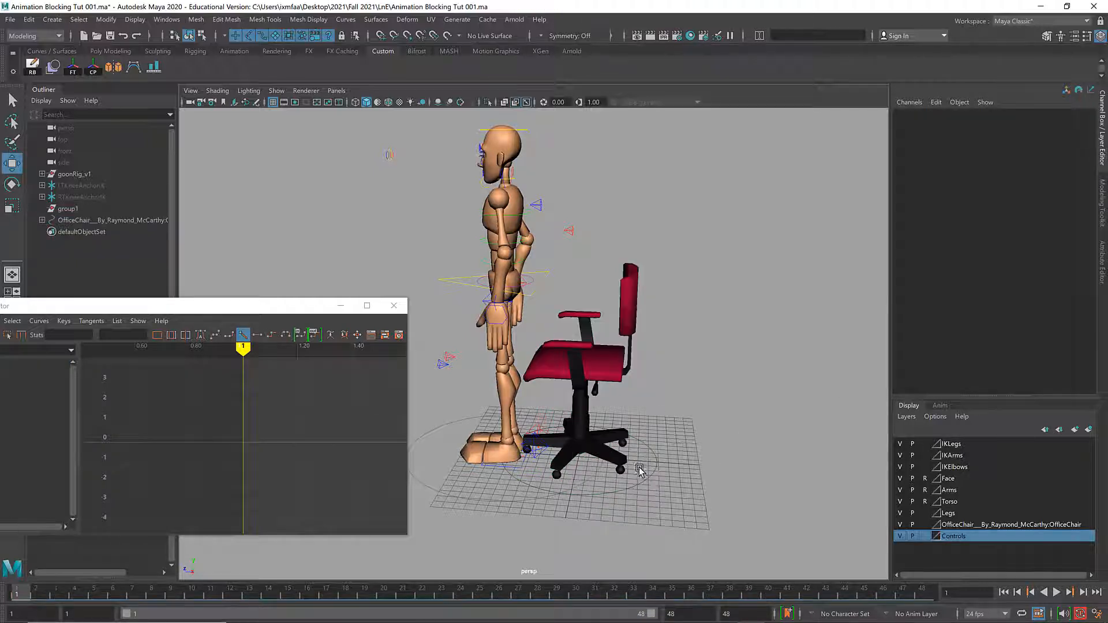
left_click(635, 472)
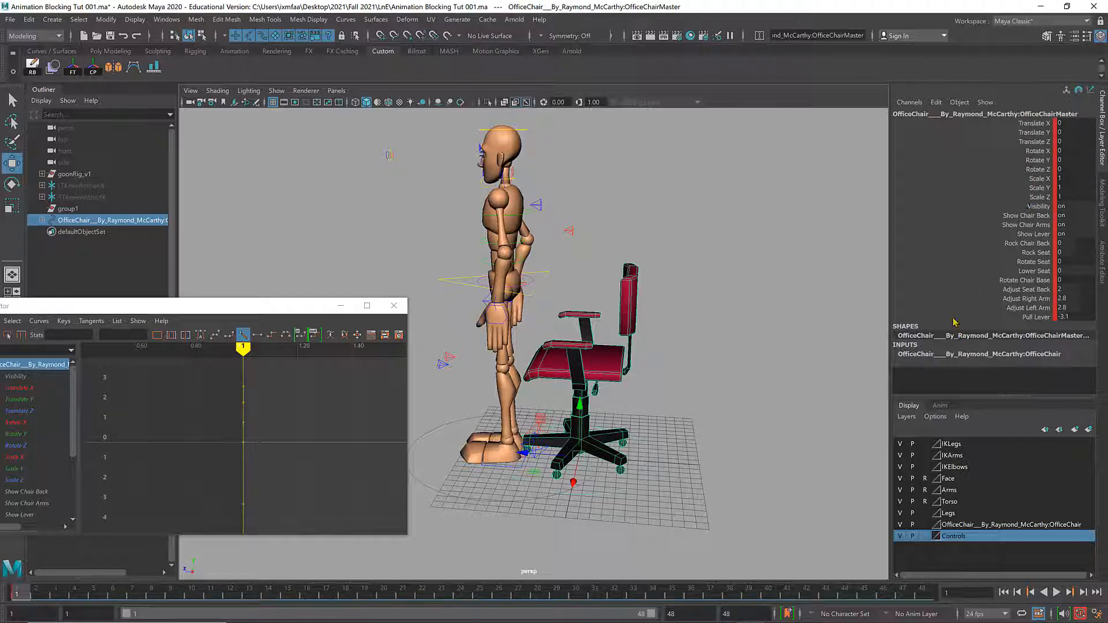
left_click_drag(636, 389, 650, 394, "alt")
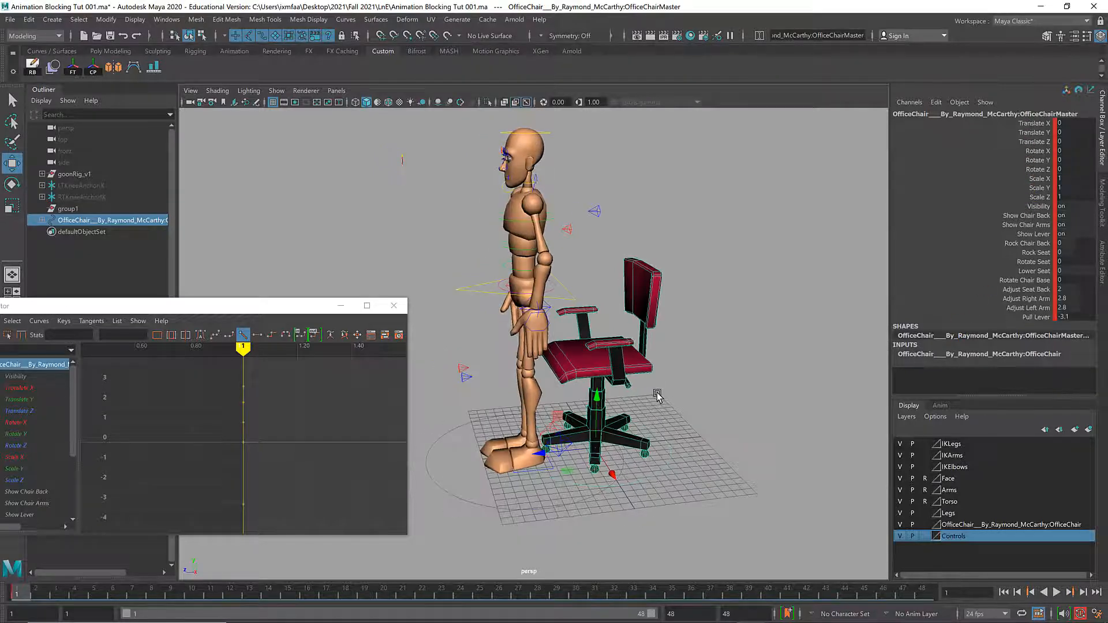
key("alt+v")
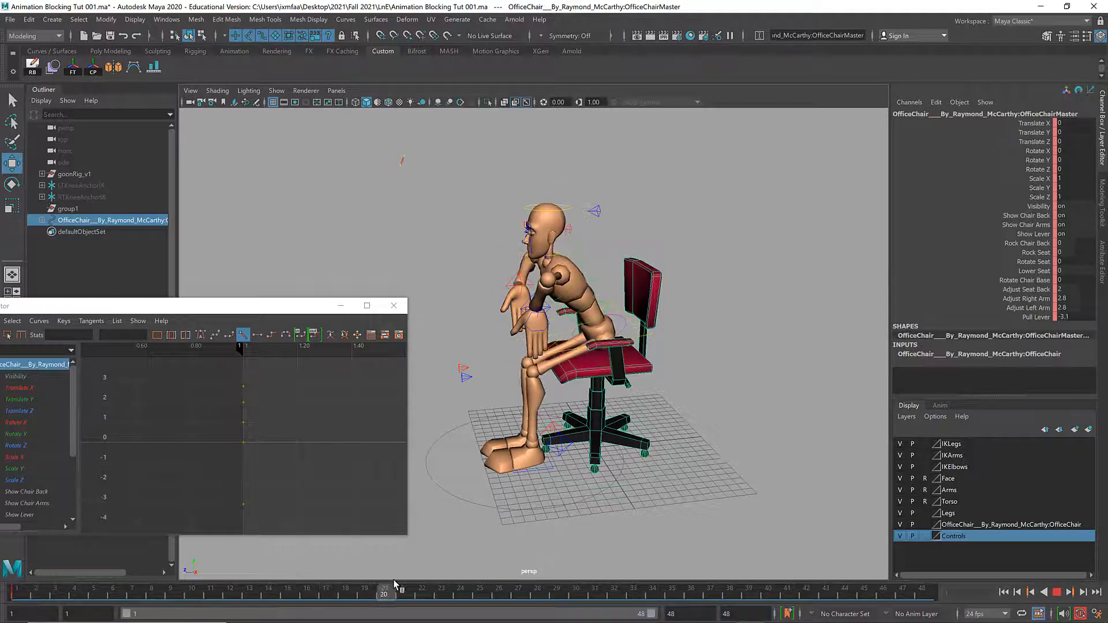
key("alt+v")
- Examine how the character's hips and thighs meet the chair seat at frame 18, close up and from the side
left_click_drag(520, 400, 521, 391, "alt")
right_click_drag(521, 391, 700, 383, "alt")
left_click_drag(700, 384, 679, 398, "alt")
left_click_drag(385, 597, 349, 598)
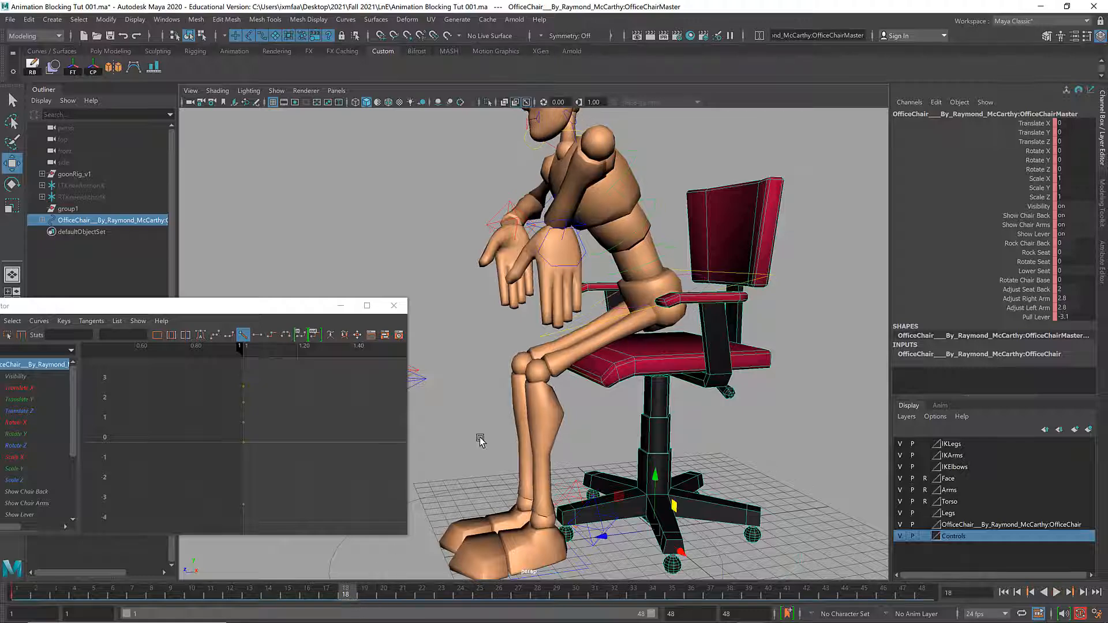
left_click_drag(480, 440, 598, 437, "alt")
right_click_drag(495, 366, 671, 321, "alt")
middle_click_drag(603, 340, 635, 356, "alt")
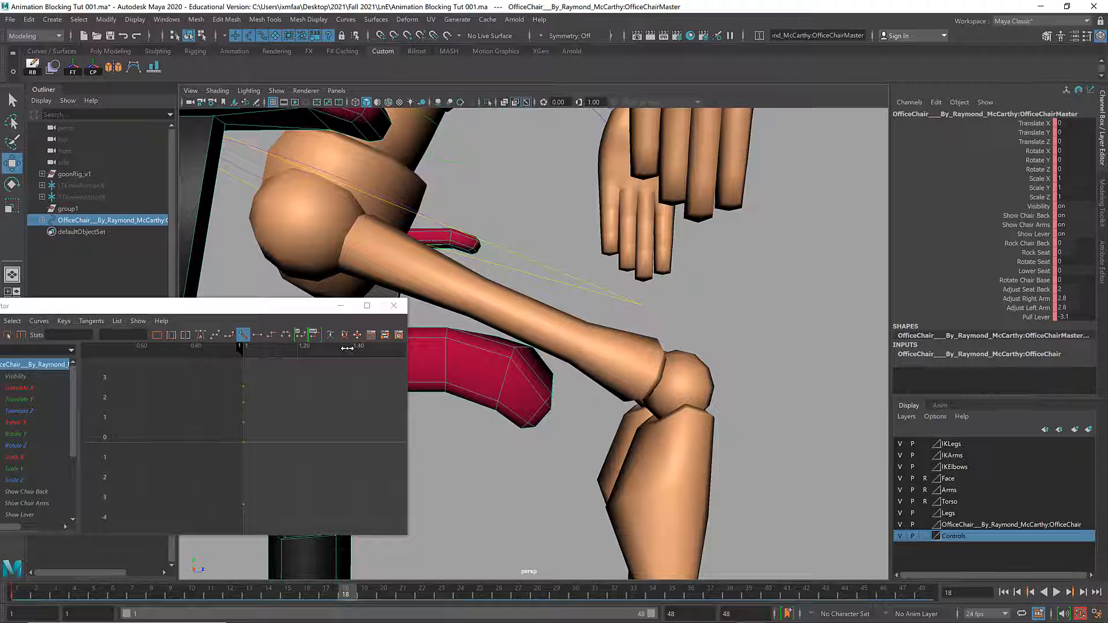
left_click_drag(347, 348, 347, 348)
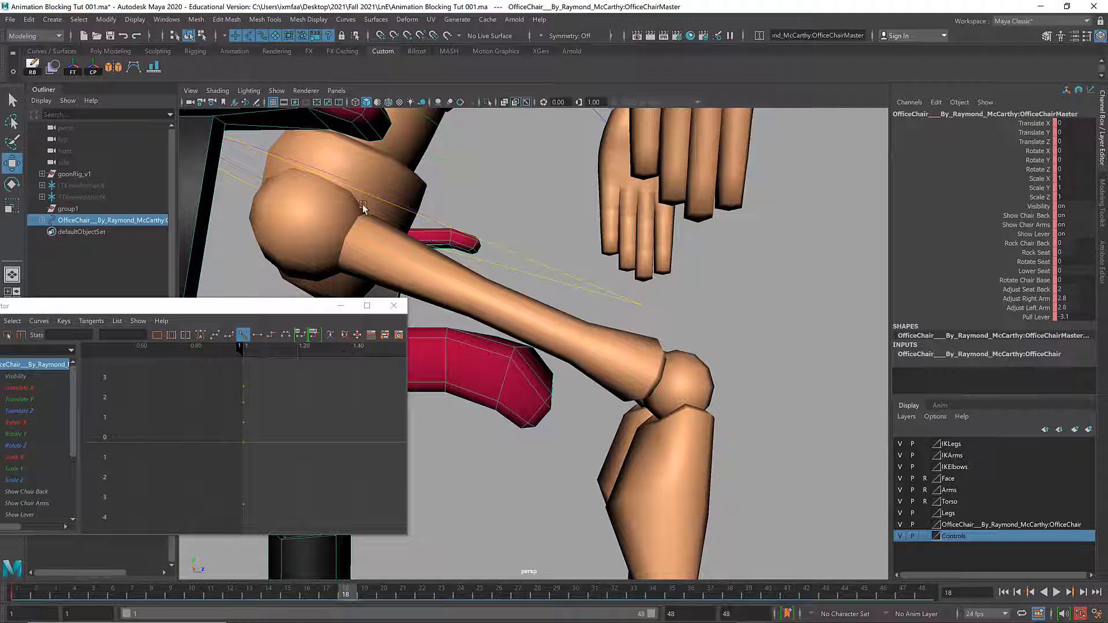
right_click_drag(595, 247, 294, 228, "alt")
middle_click_drag(415, 228, 462, 181, "alt")
left_click_drag(462, 181, 517, 203, "alt")
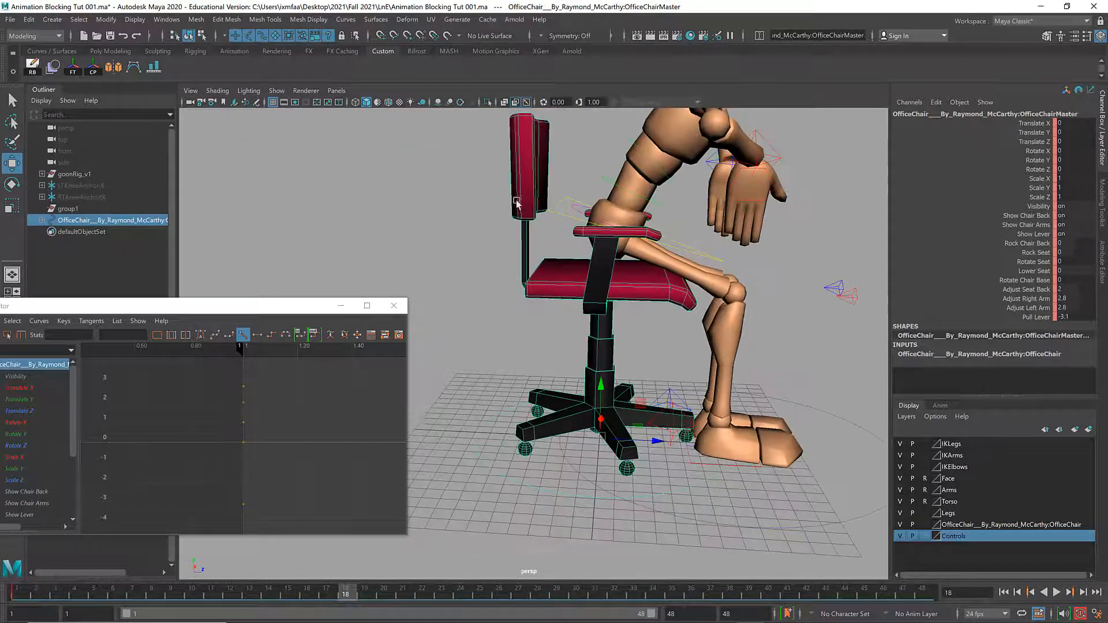
- At frame 18, key the office chair master's channels from Rock Chair Back through Pull Lever
left_click_drag(1025, 245, 1026, 321)
right_click(1019, 290)
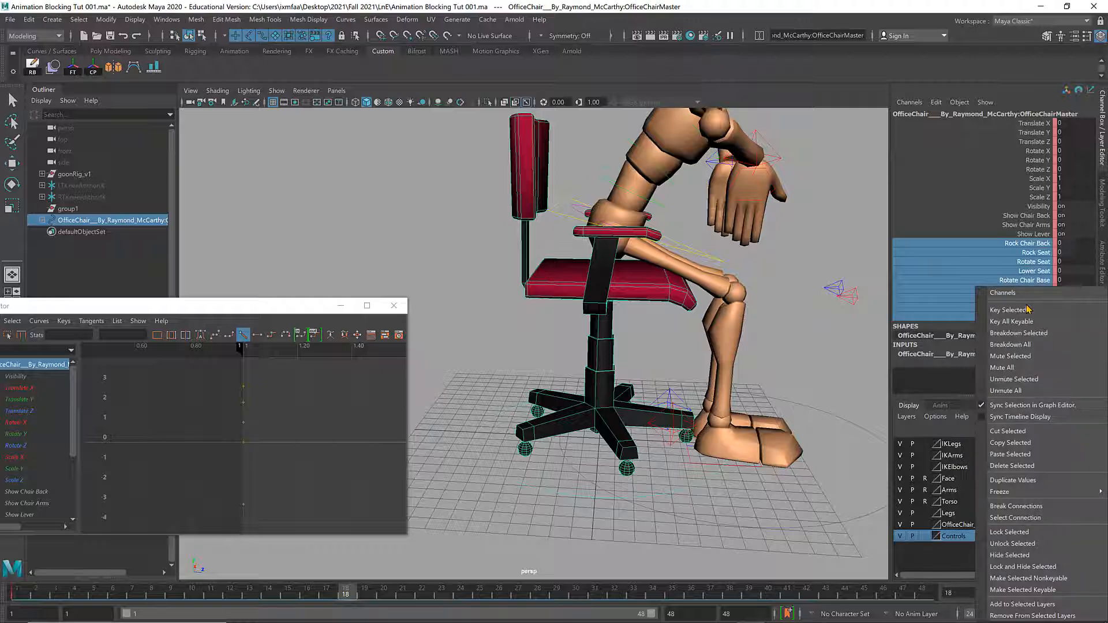
left_click(1011, 310)
left_click_drag(664, 312, 640, 362, "alt")
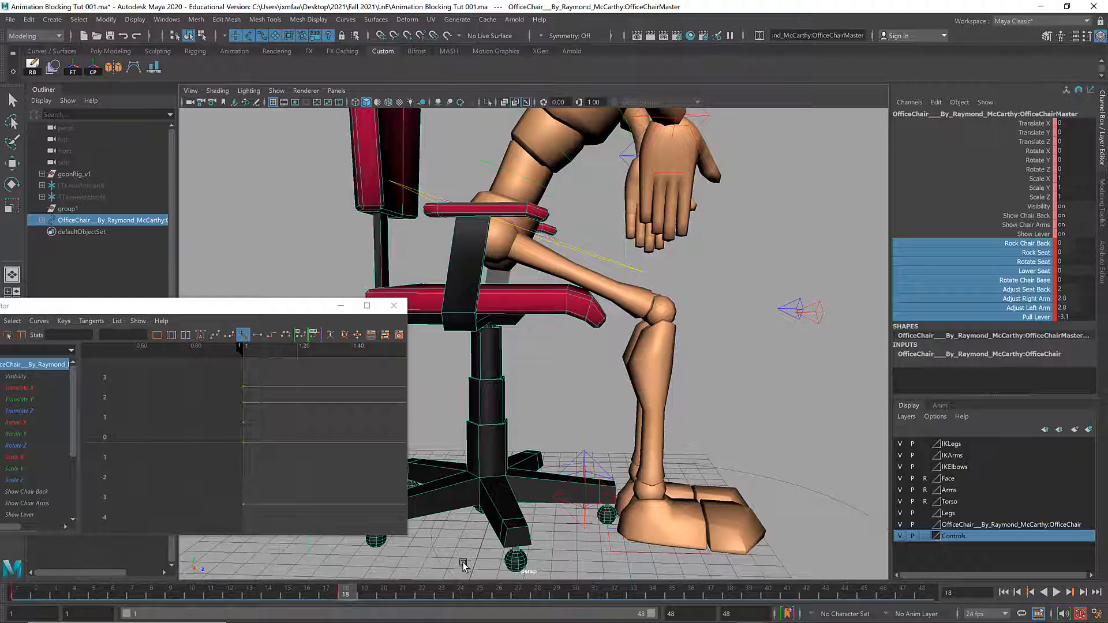
- At frame 23, try out the chair's Rock Chair Back and Rotate Seat channels, undoing each change
left_click_drag(351, 594, 443, 593)
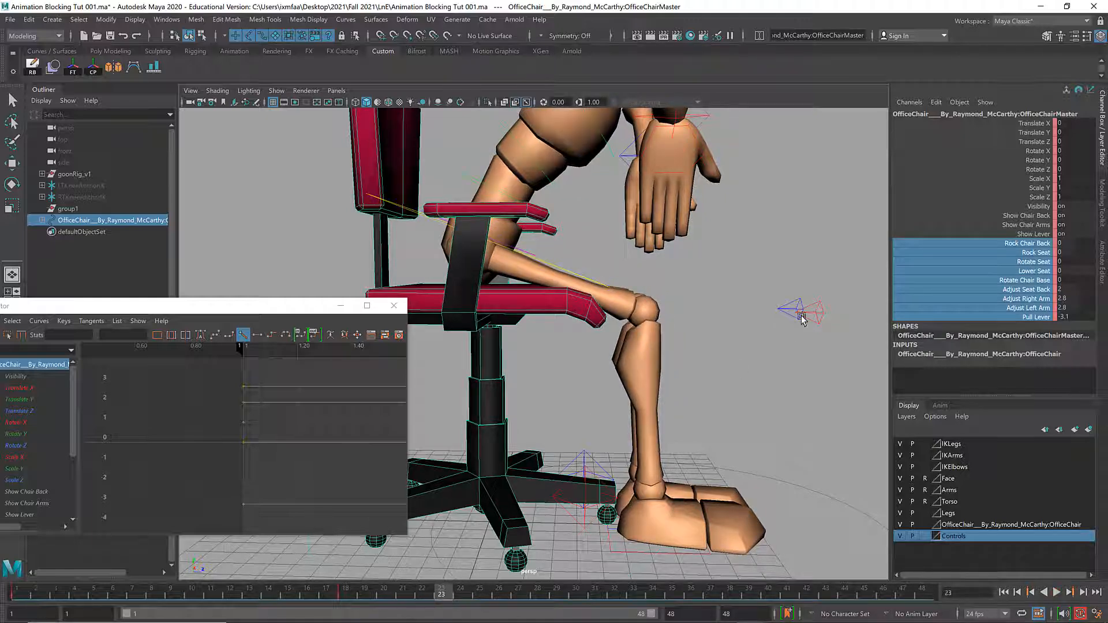
left_click(1015, 244)
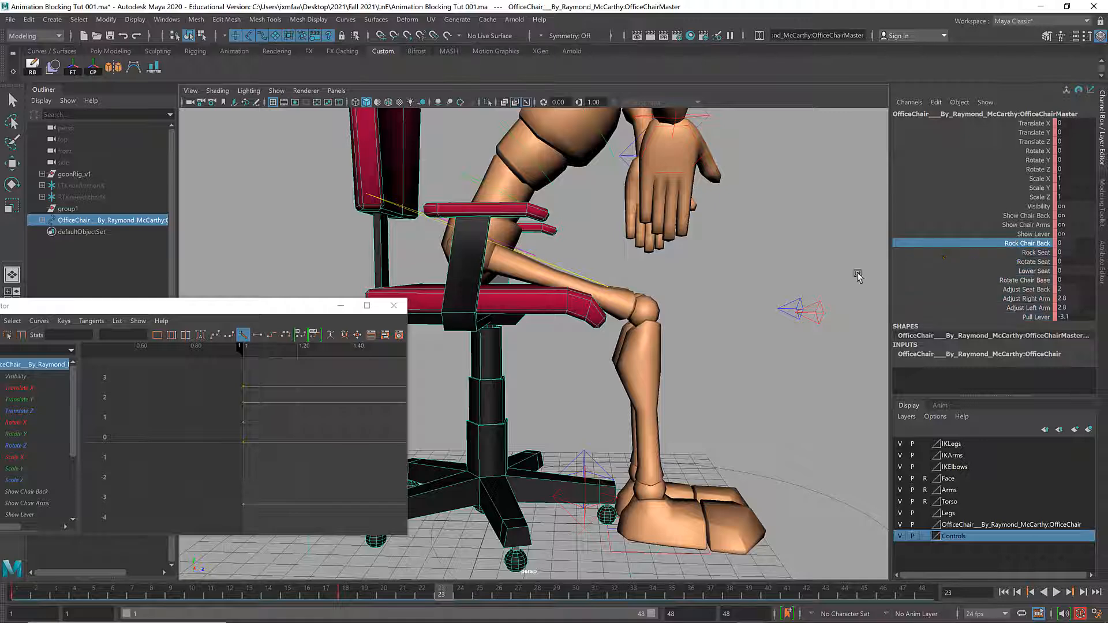
mouse_move(787, 291)
middle_mouse_down()
mouse_move(774, 292)
mouse_move(784, 290)
middle_mouse_up()
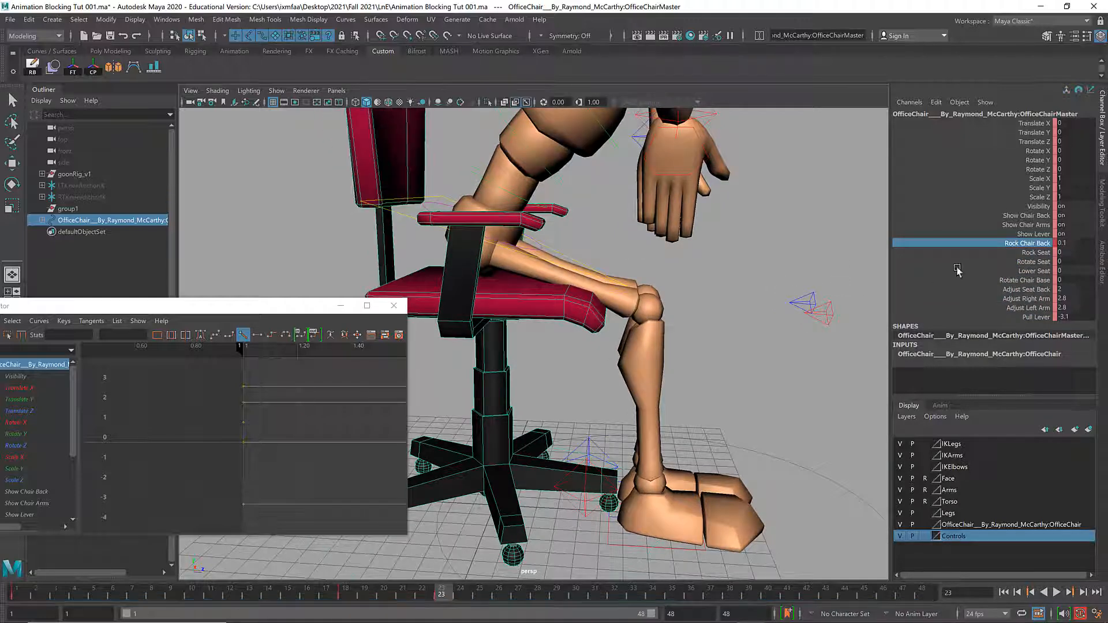
key("ctrl+z")
left_click(1014, 261)
mouse_move(693, 278)
middle_mouse_down()
mouse_move(713, 275)
mouse_move(682, 276)
middle_mouse_up()
key("ctrl+z")
left_click(987, 271)
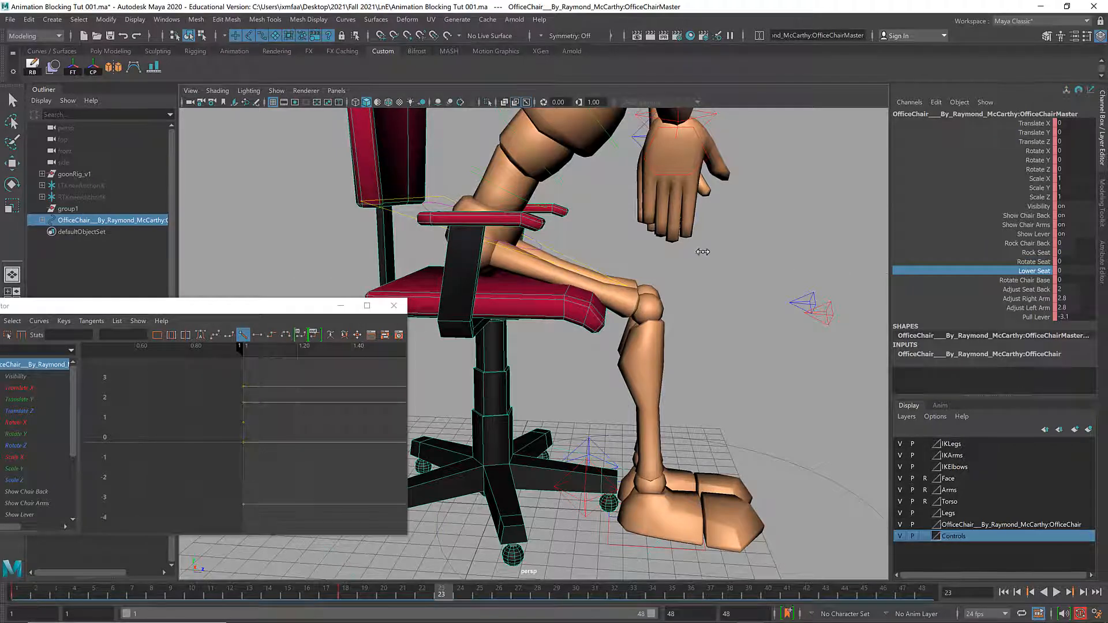
- Compare the poses at frames 18 and 23, and set the chair's Rock Seat to about 5.1 at frame 23
key("comma")
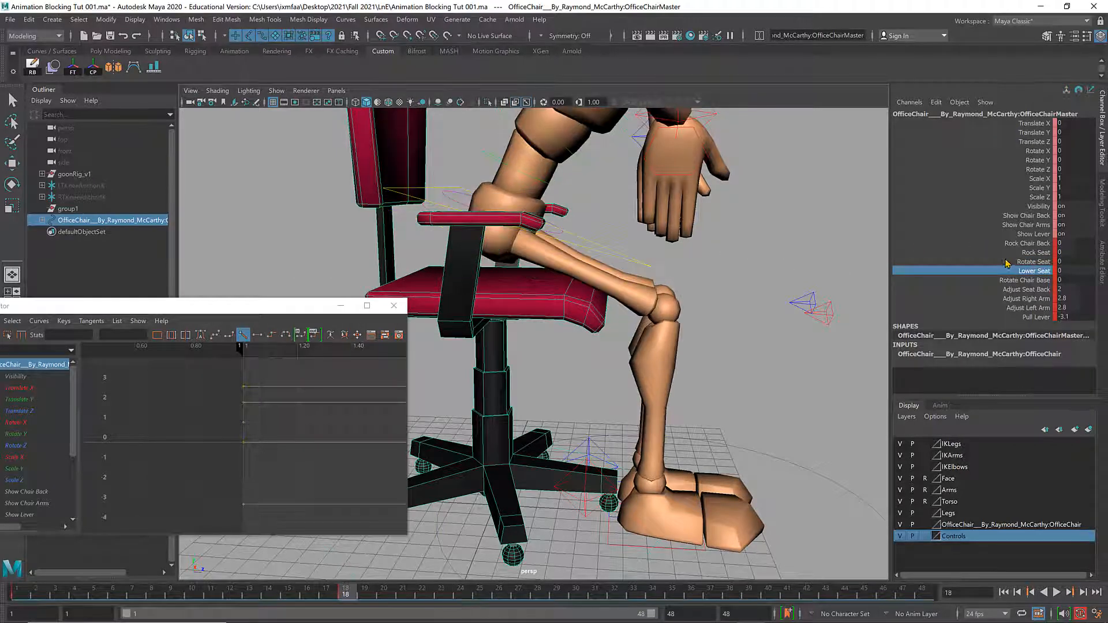
key("period")
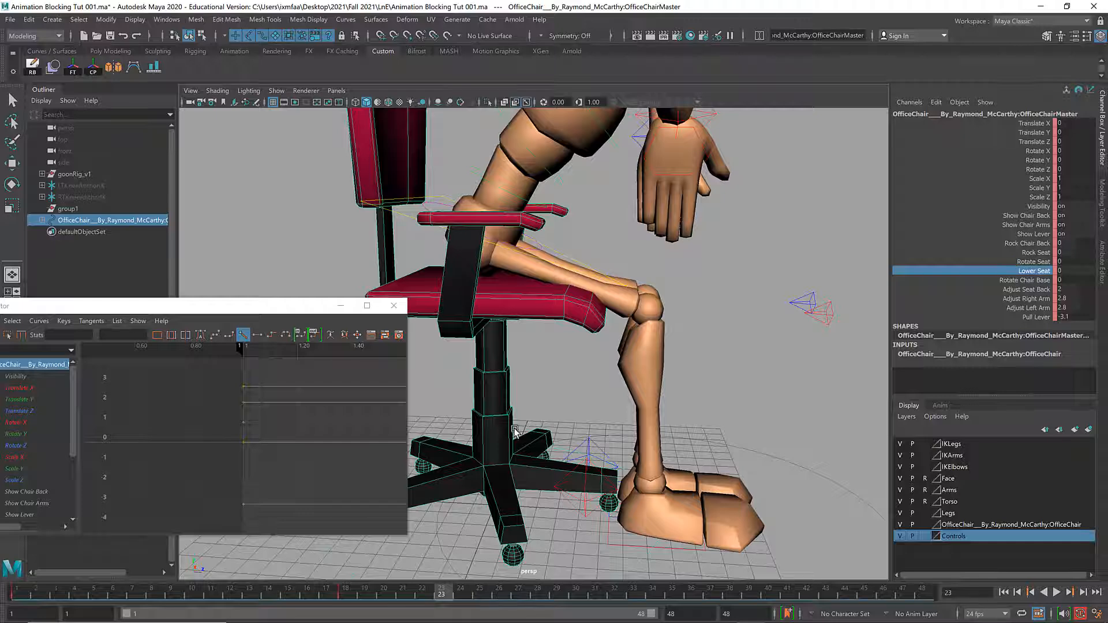
left_click(1004, 253)
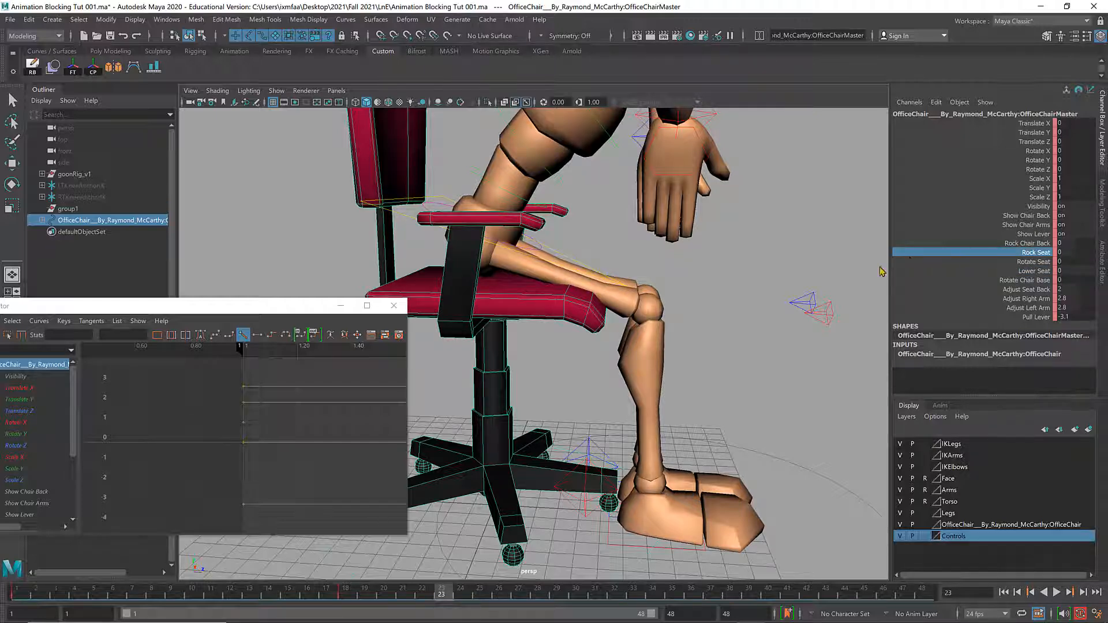
mouse_move(774, 277)
middle_mouse_down()
mouse_move(799, 276)
mouse_move(767, 280)
middle_mouse_up()
left_click_drag(767, 279, 805, 281, "alt")
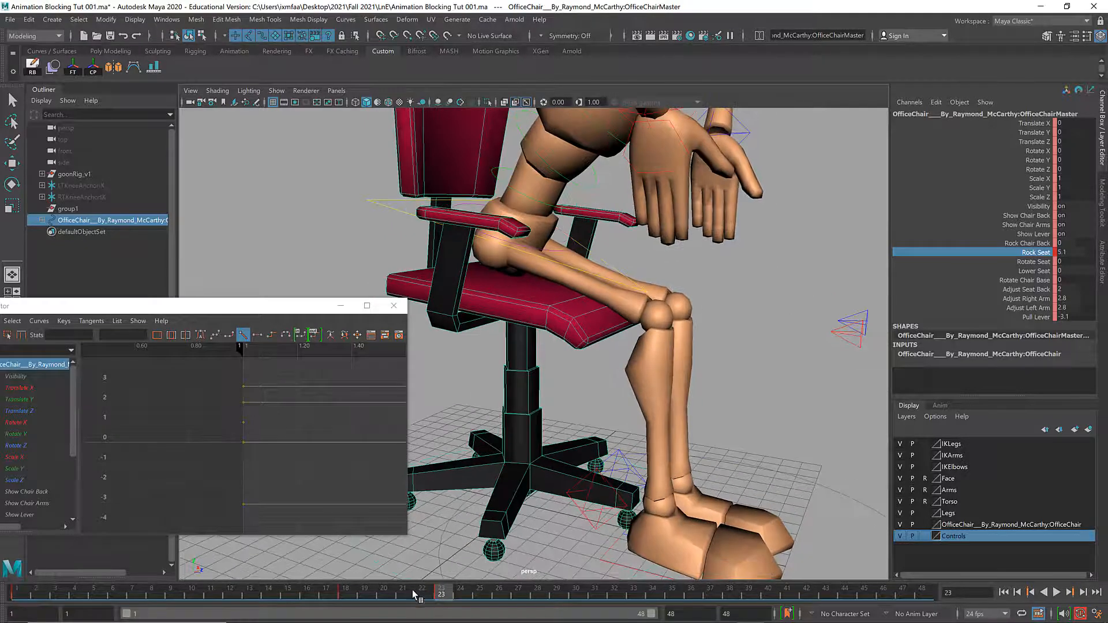
- Play and scrub frames 18 to 26 to examine the chair seat's rocking motion under the character from several angles
key("alt+v")
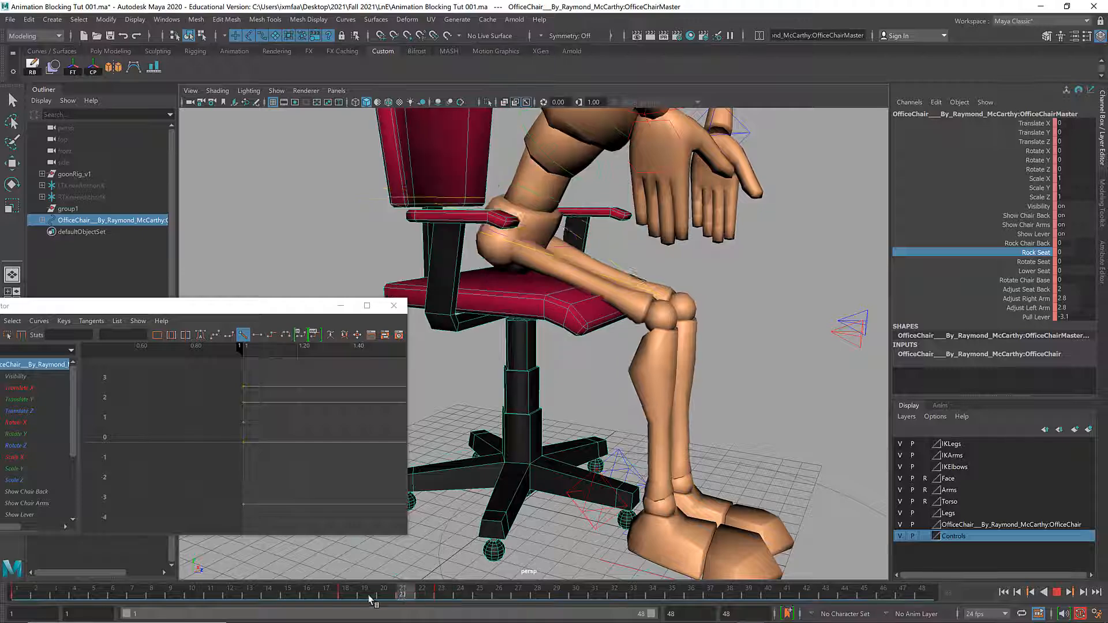
left_click(434, 597)
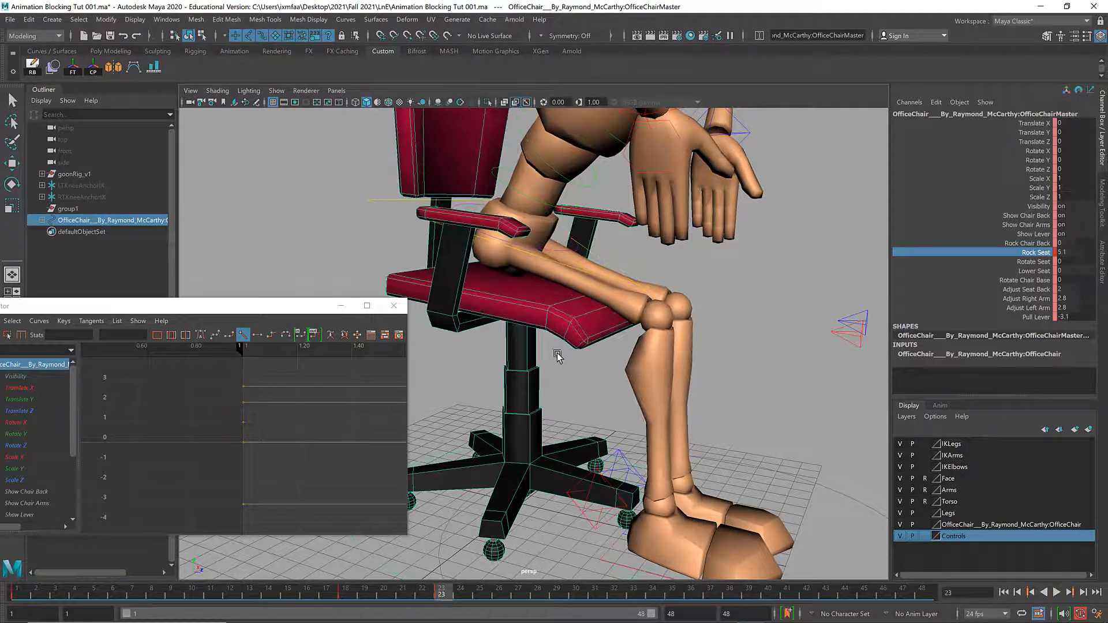
left_click_drag(500, 295, 548, 345, "alt")
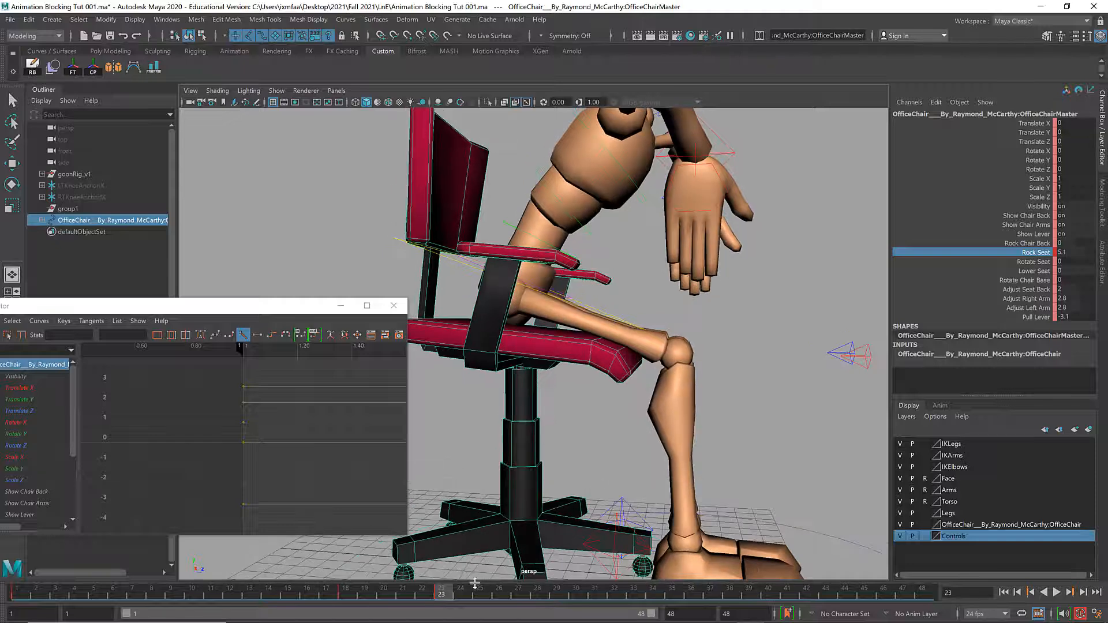
left_click_drag(451, 594, 475, 597)
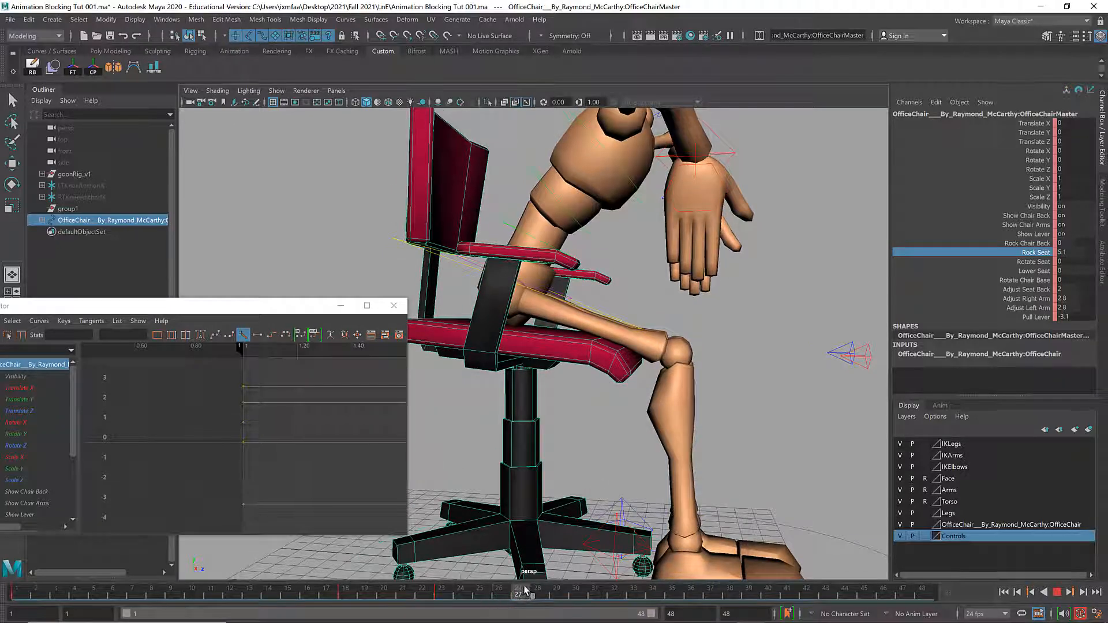
left_click(448, 600)
left_click_drag(453, 601, 511, 598)
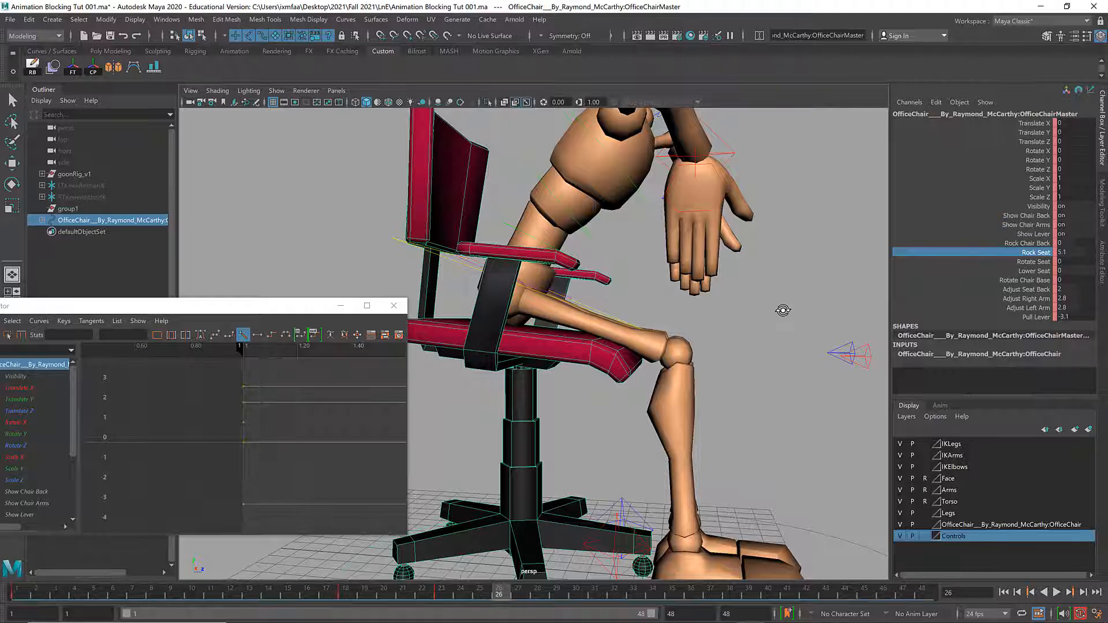
scroll(781, 312, "down", 3)
left_click_drag(782, 314, 525, 485, "alt")
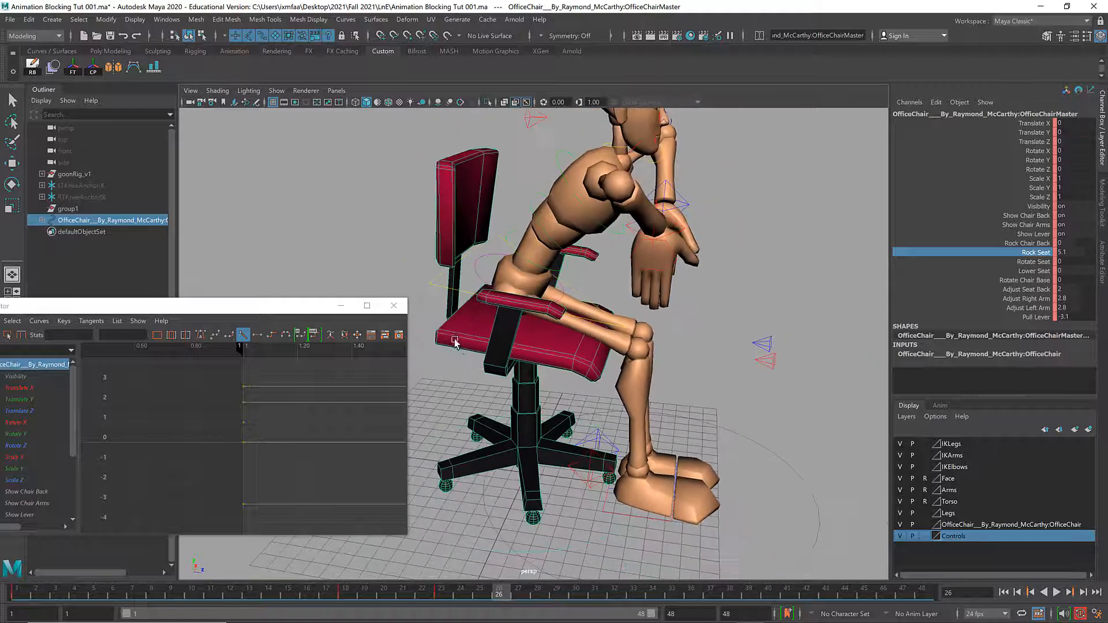
left_click(442, 594)
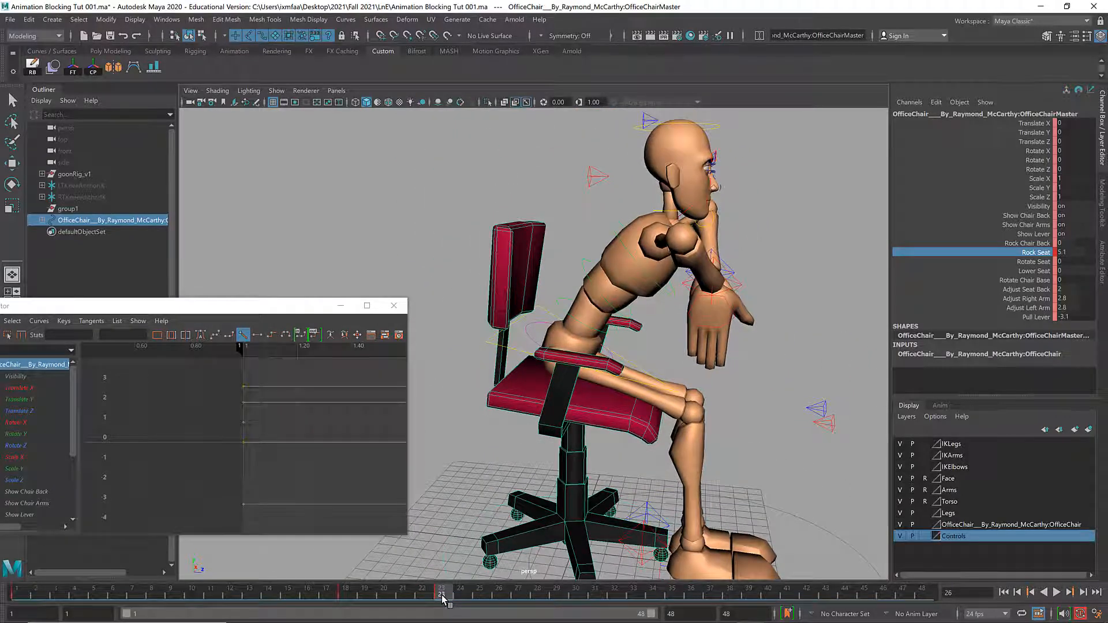
key("alt+v")
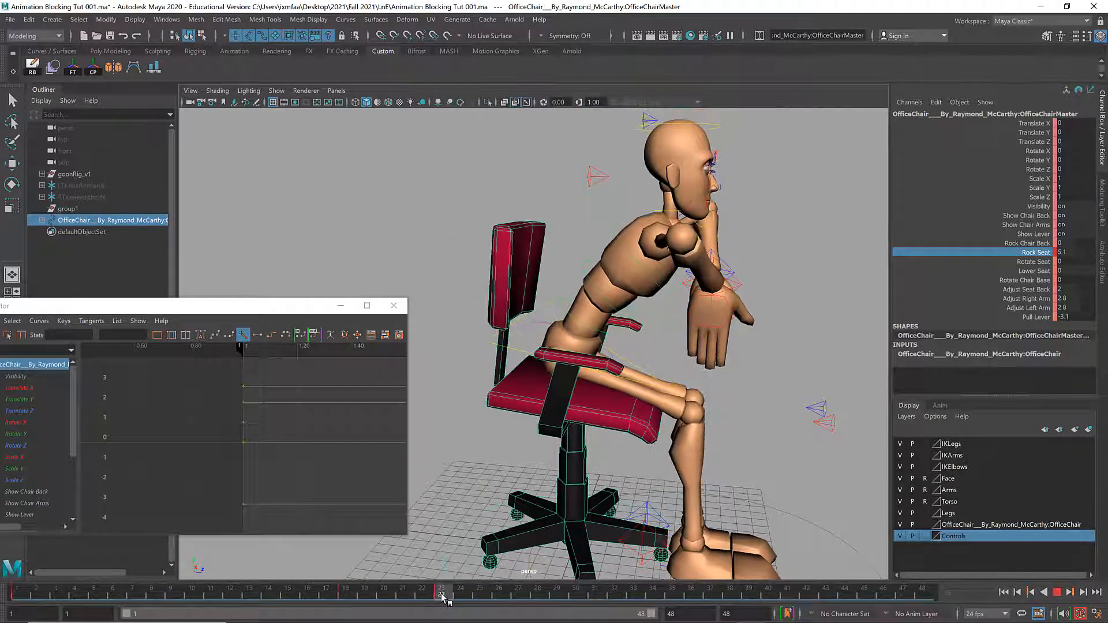
key("alt+v")
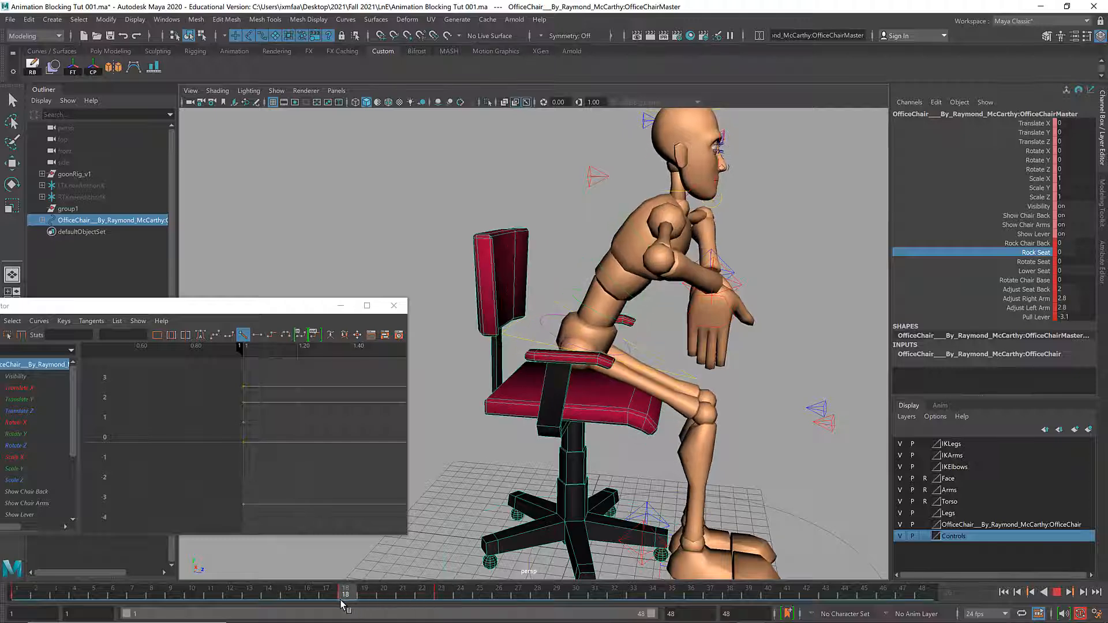
left_click(989, 216)
middle_click_drag(750, 264, 659, 274)
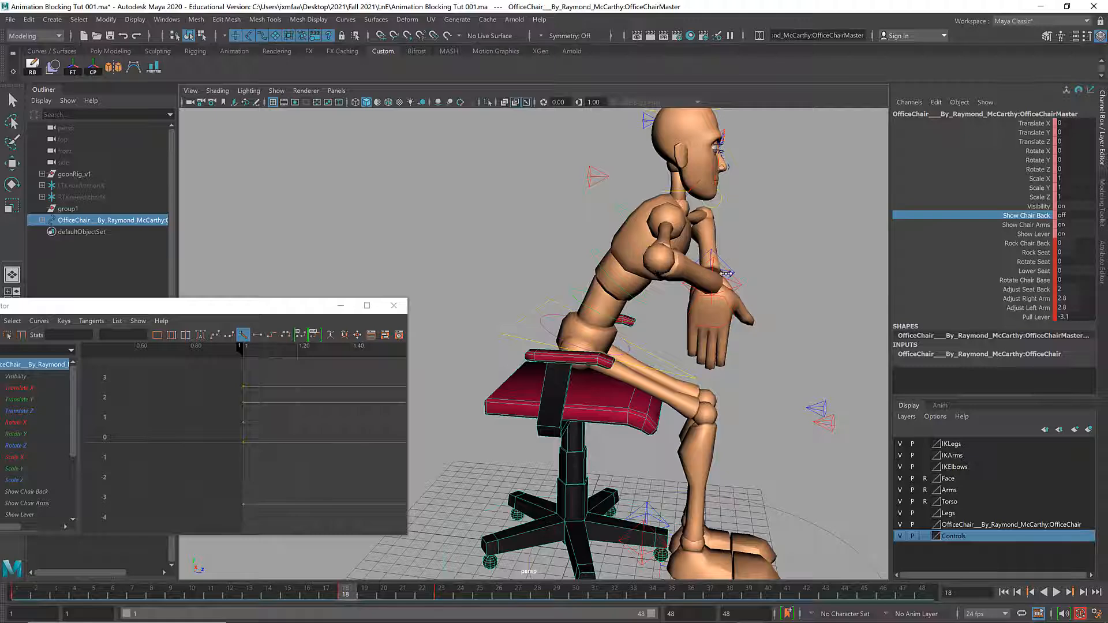
middle_click_drag(727, 274, 824, 282)
right_click_drag(824, 282, 749, 289, "alt")
left_click(1017, 225)
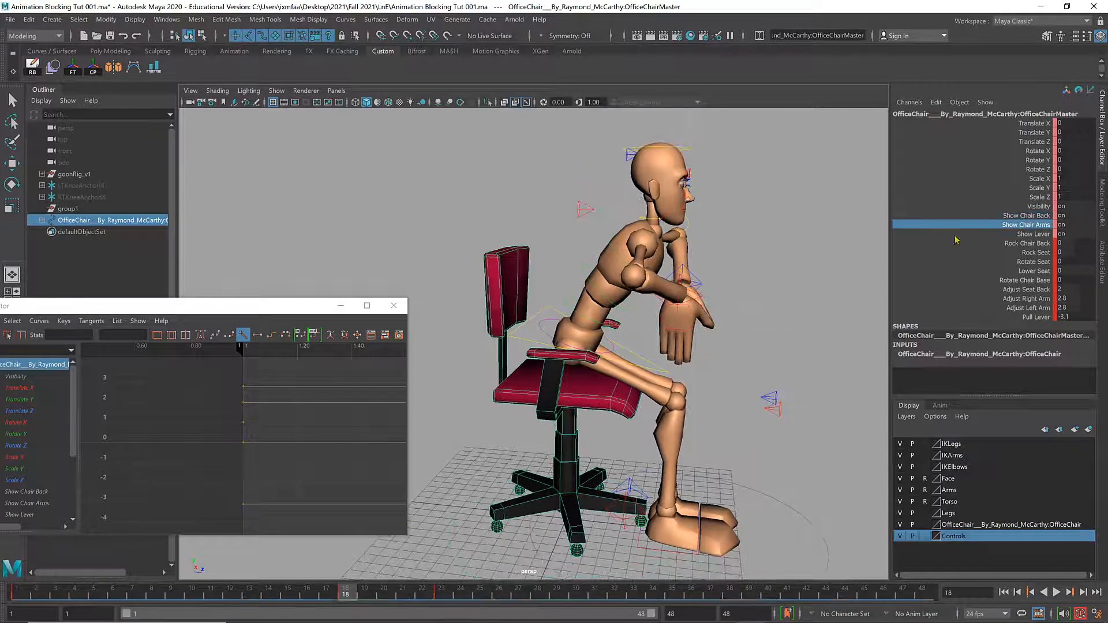
- At frame 18, tilt the chair's backrest by setting Rock Chair Back to -4
left_click(1028, 243)
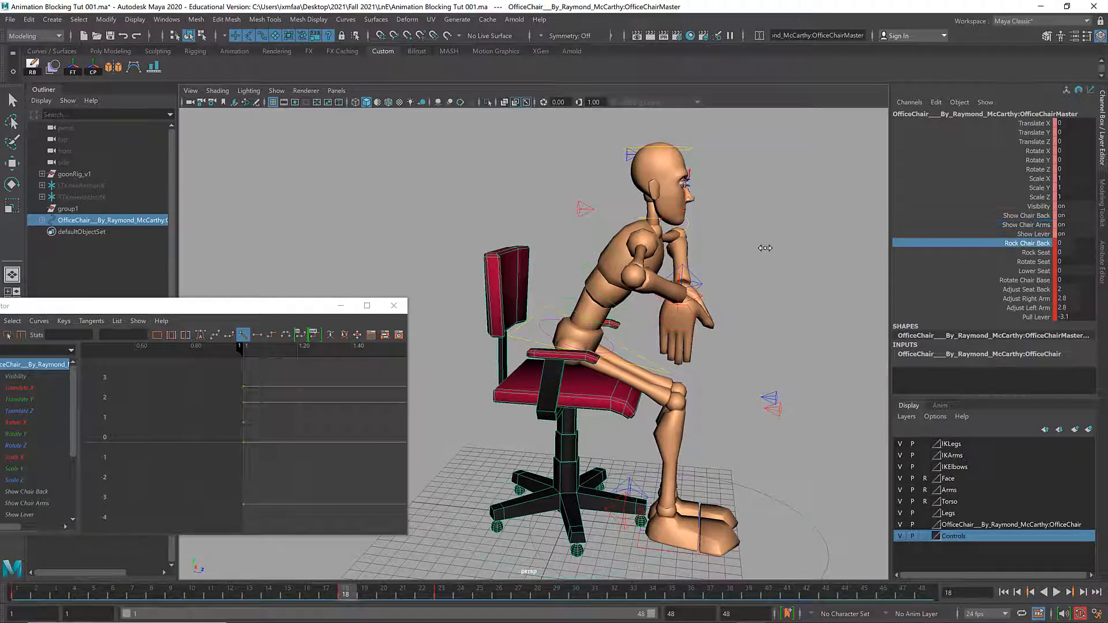
mouse_move(766, 249)
middle_mouse_down()
mouse_move(739, 252)
mouse_move(753, 256)
middle_mouse_up()
left_click_drag(742, 279, 744, 275, "alt")
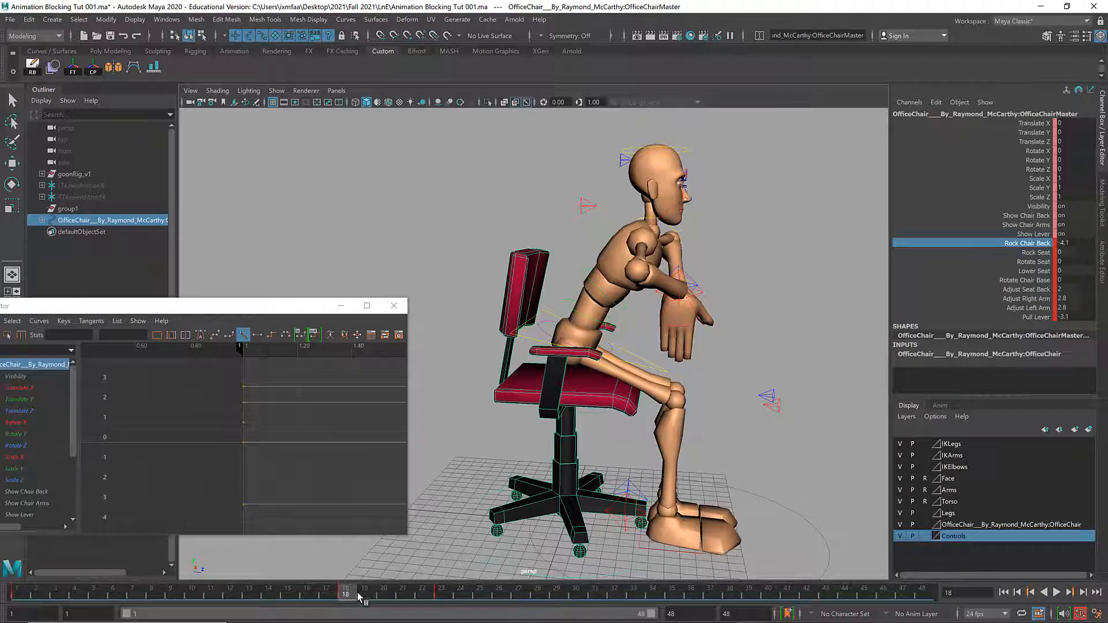
left_click(1080, 244)
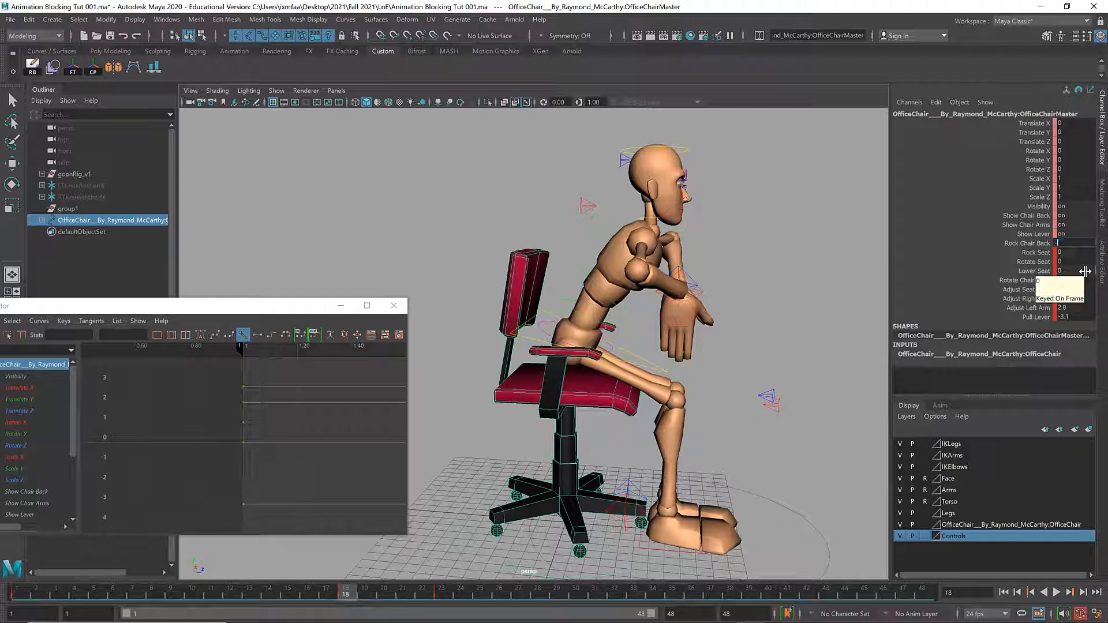
type("-4")
key("Return")
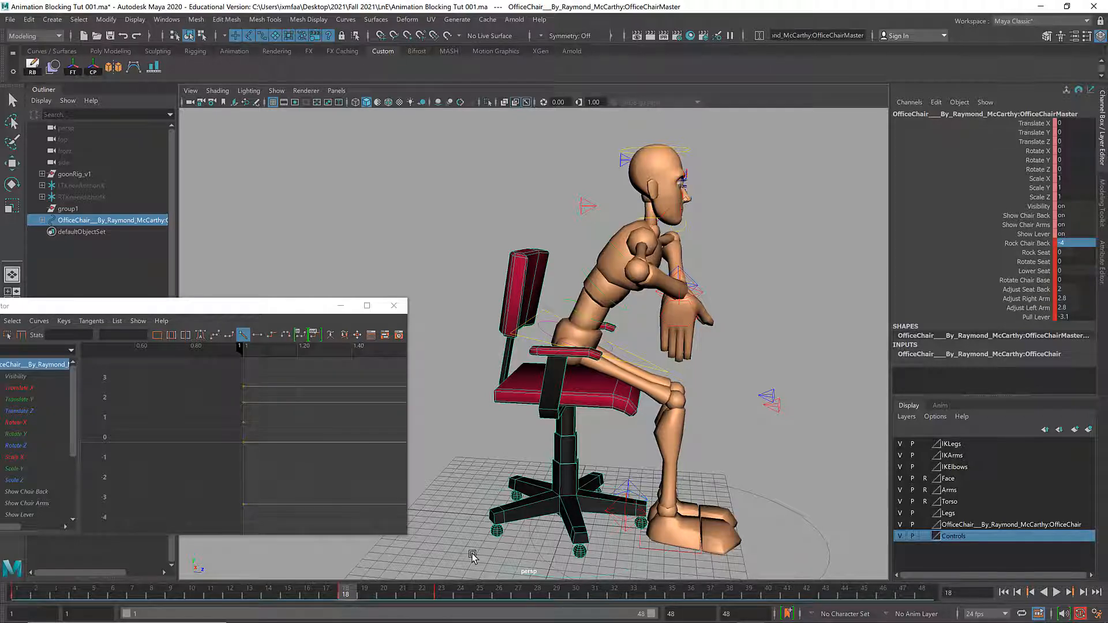
- At frame 23, set the chair's Rock Chair Back to -4 and check the tilt against frame 18
left_click_drag(362, 593, 413, 597)
left_click_drag(427, 597, 441, 596)
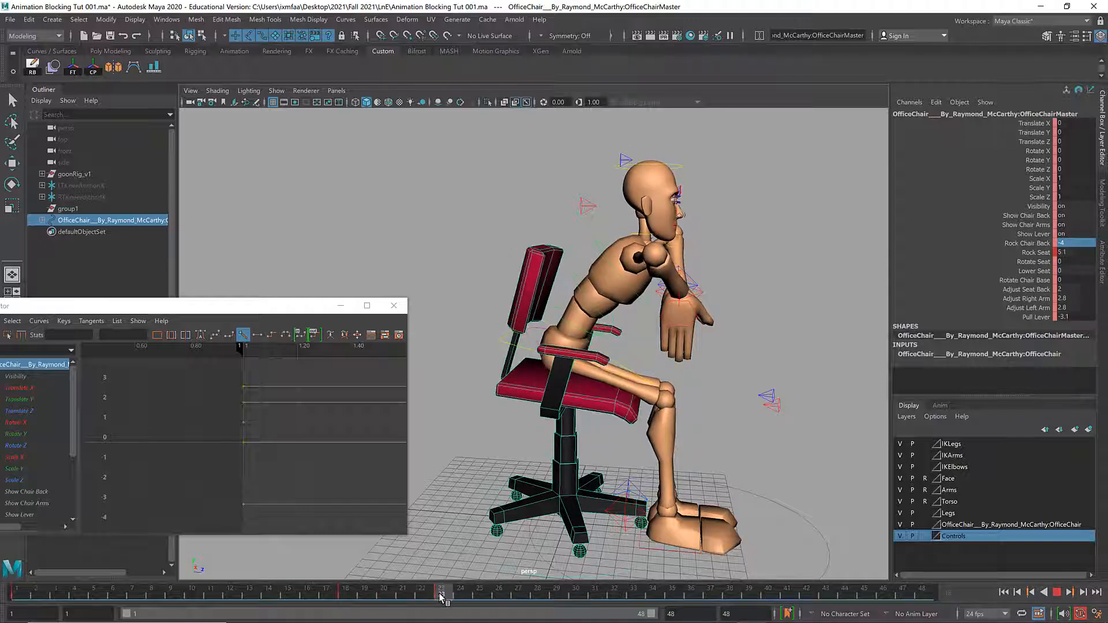
double_click(1075, 243)
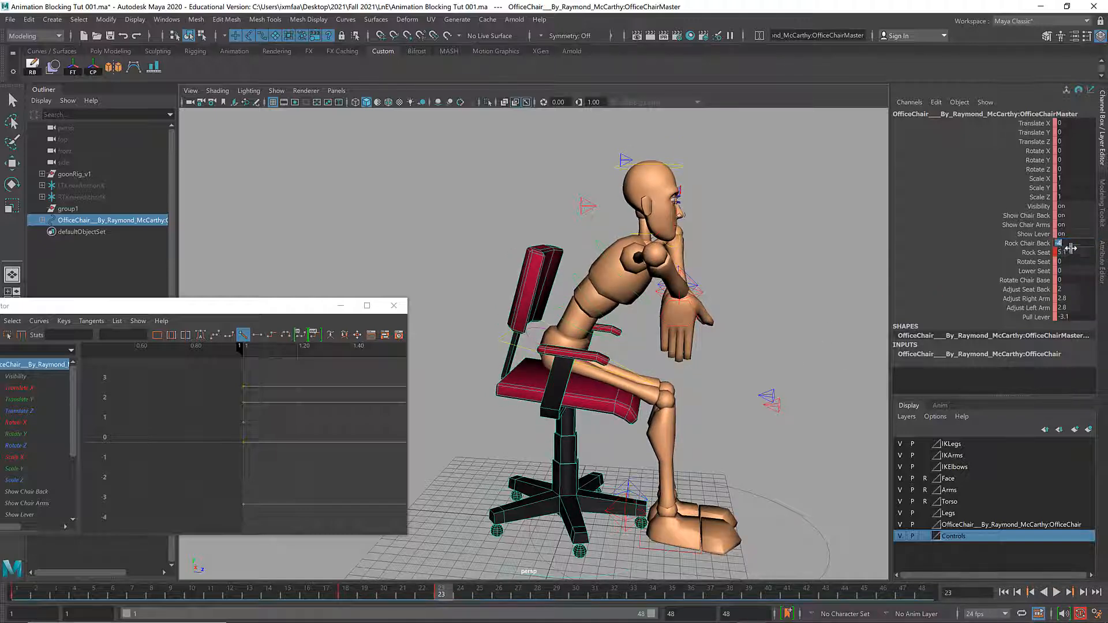
type("-")
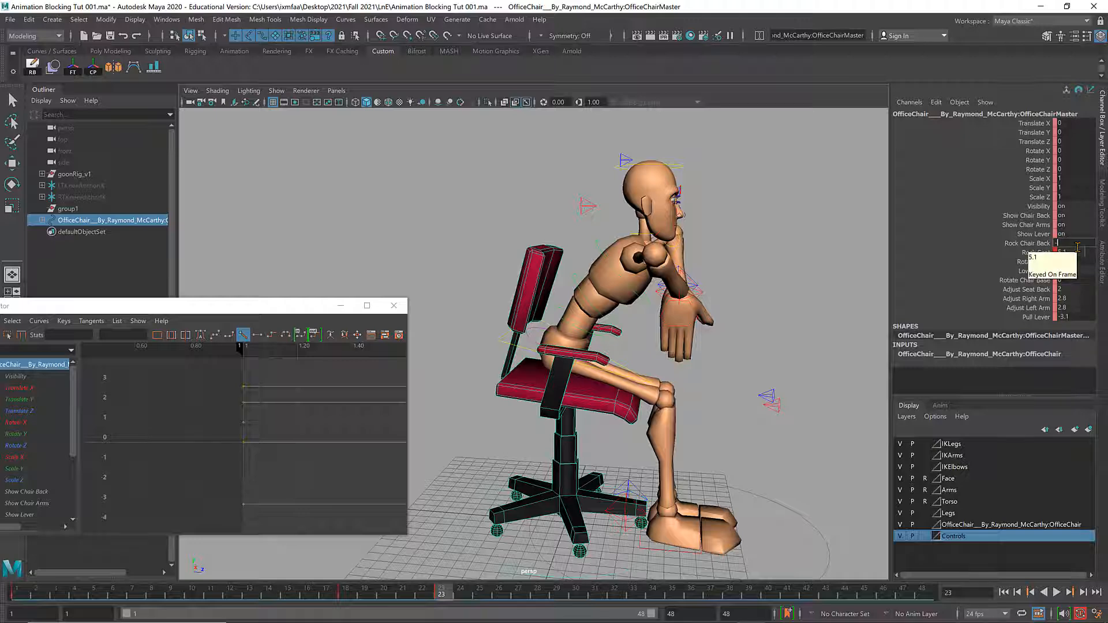
type("4")
key("Return")
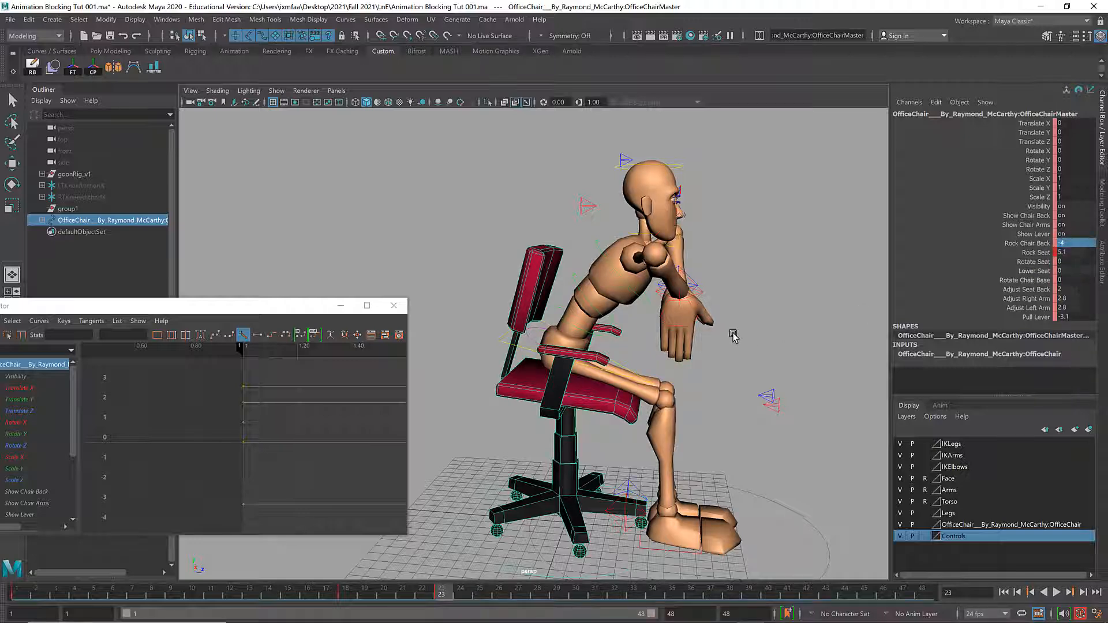
left_click_drag(732, 336, 707, 346, "alt")
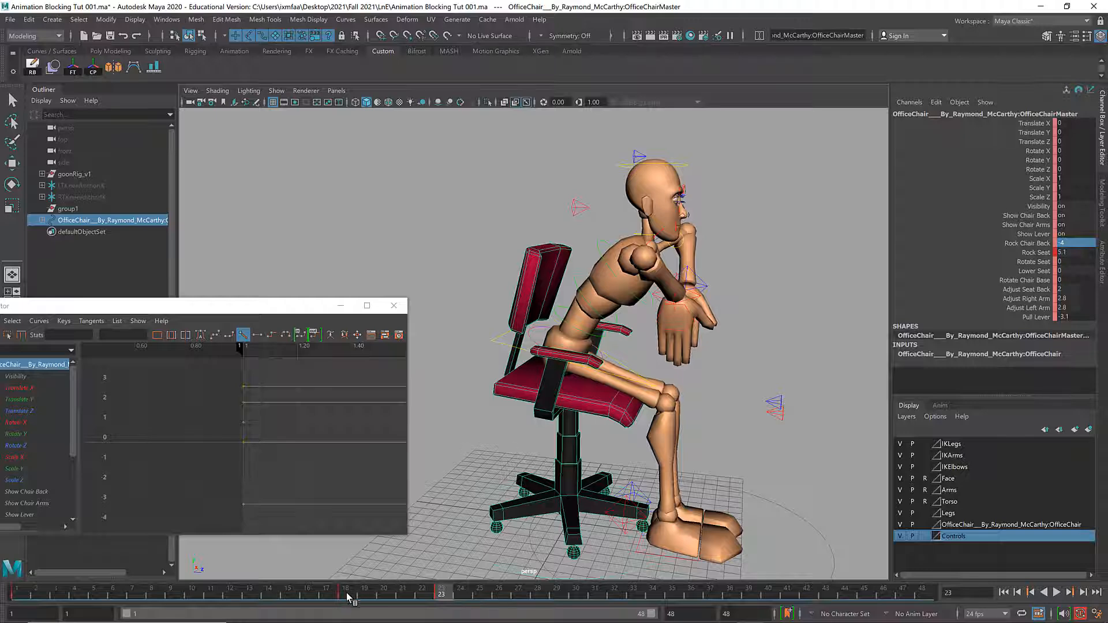
left_click_drag(347, 596, 442, 596)
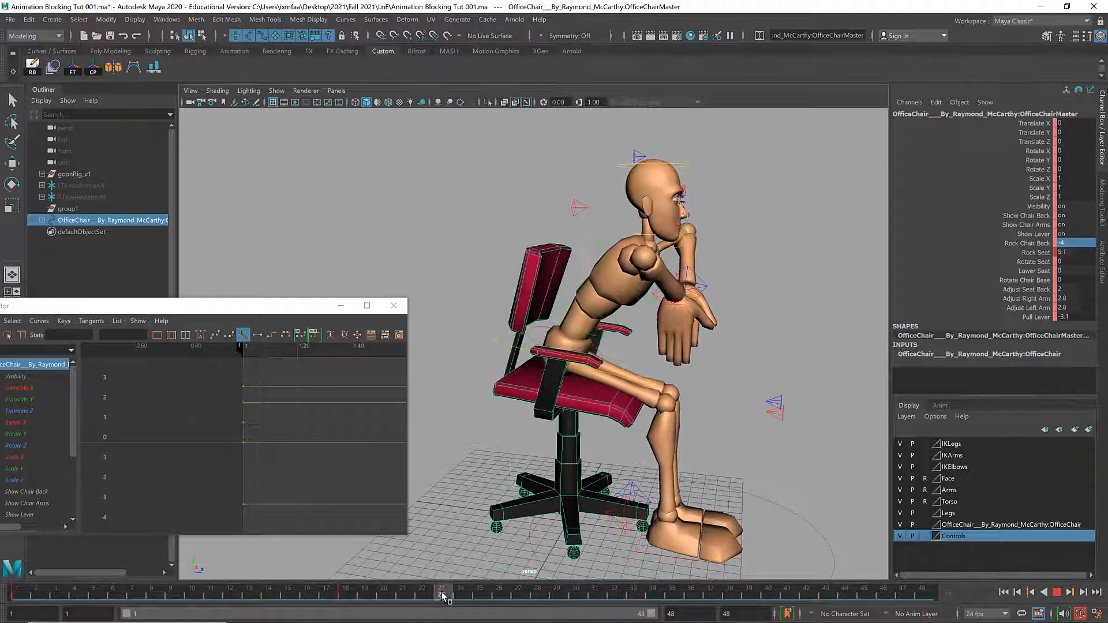
- At frame 23, fit the seat under the character by setting the chair's Lower Seat to -0.5
left_click_drag(523, 439, 527, 434, "alt")
right_click_drag(518, 306, 584, 319, "alt")
left_click_drag(551, 302, 563, 297, "alt")
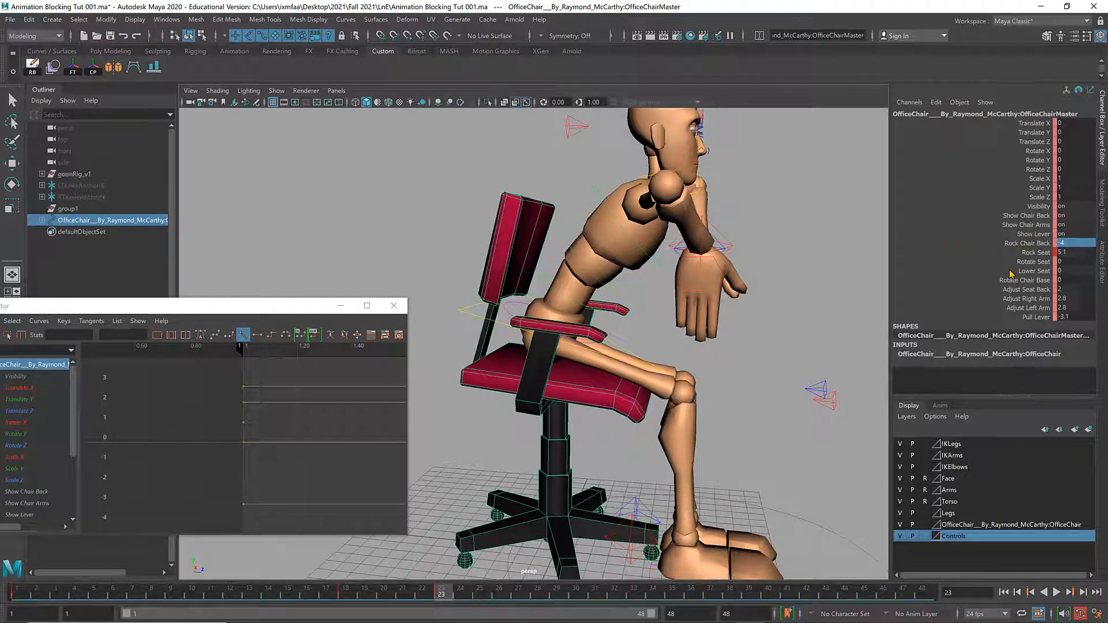
left_click(1025, 280)
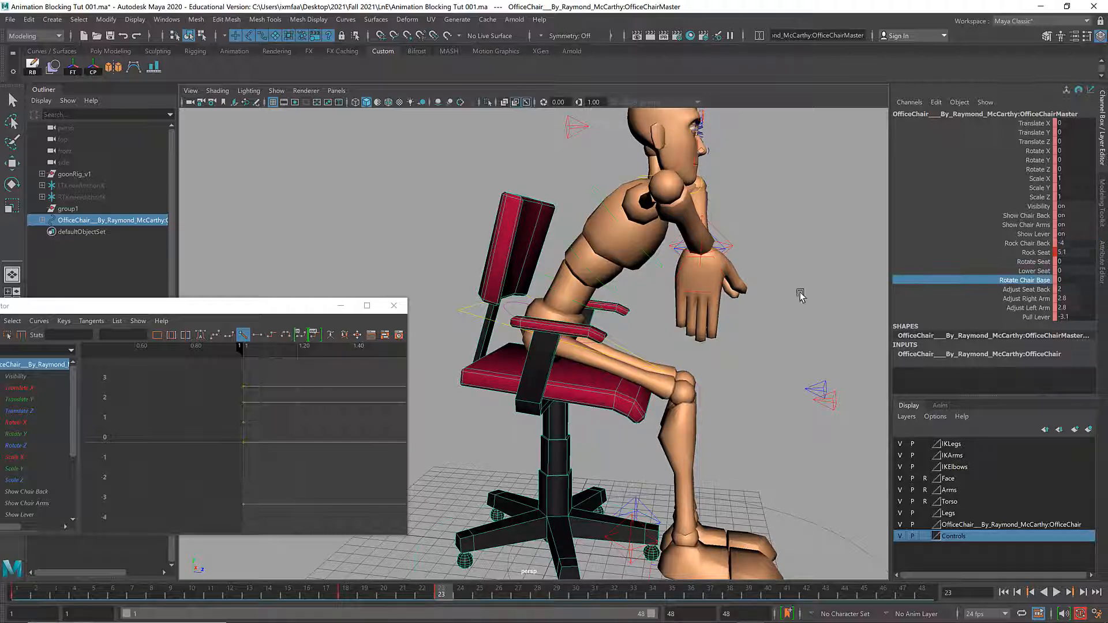
middle_click_drag(754, 296, 760, 297)
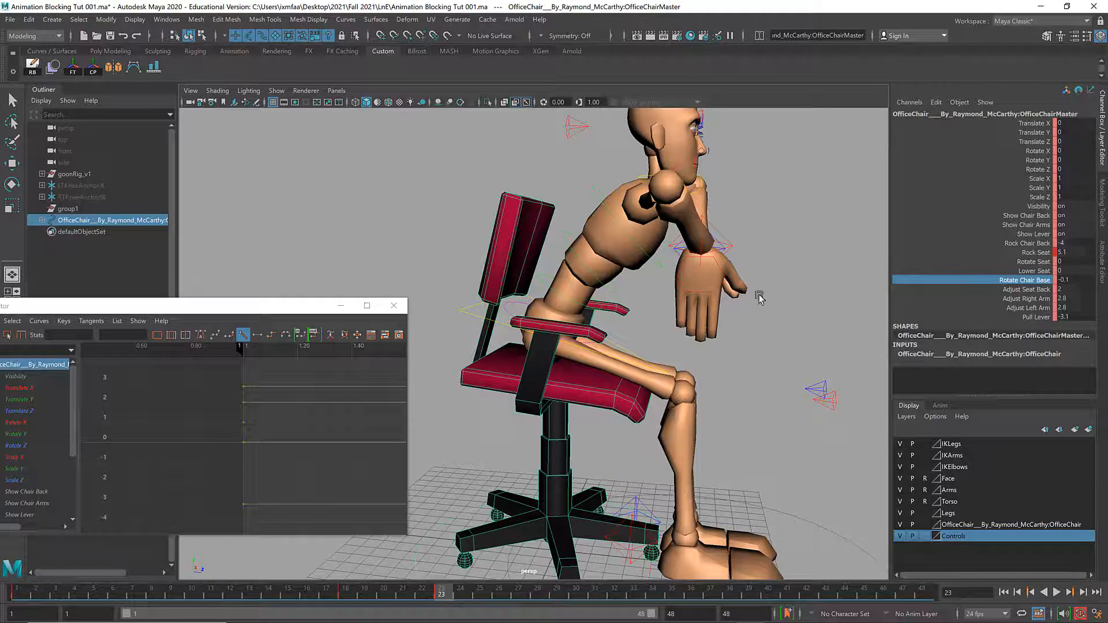
left_click(1027, 271)
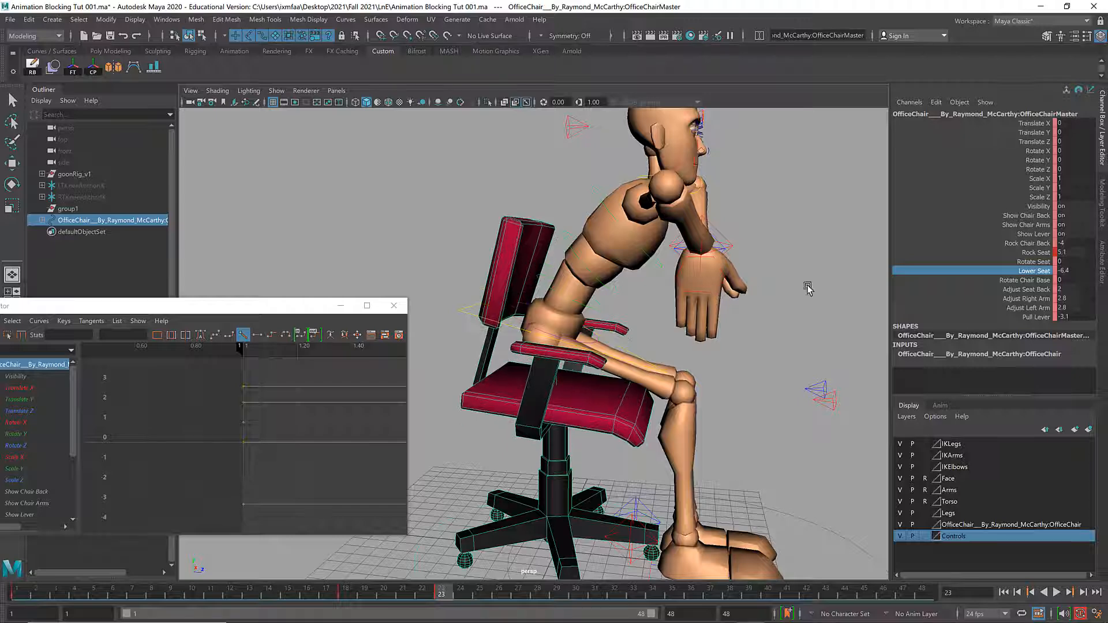
left_click_drag(791, 287, 800, 270, "alt")
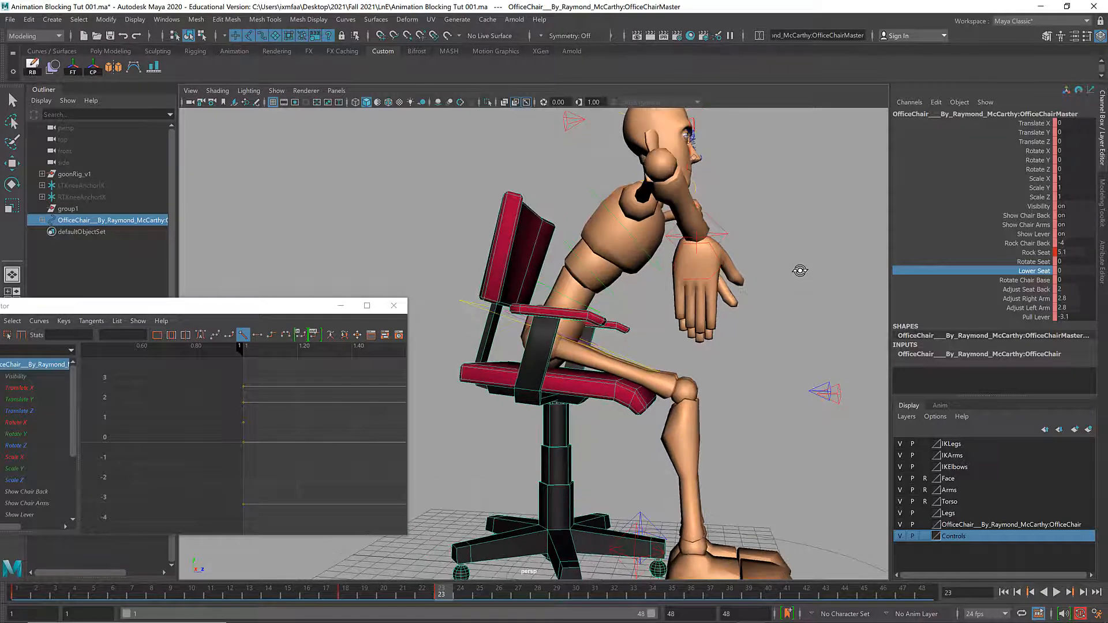
middle_click_drag(717, 329, 716, 324)
left_click_drag(716, 324, 700, 346, "alt")
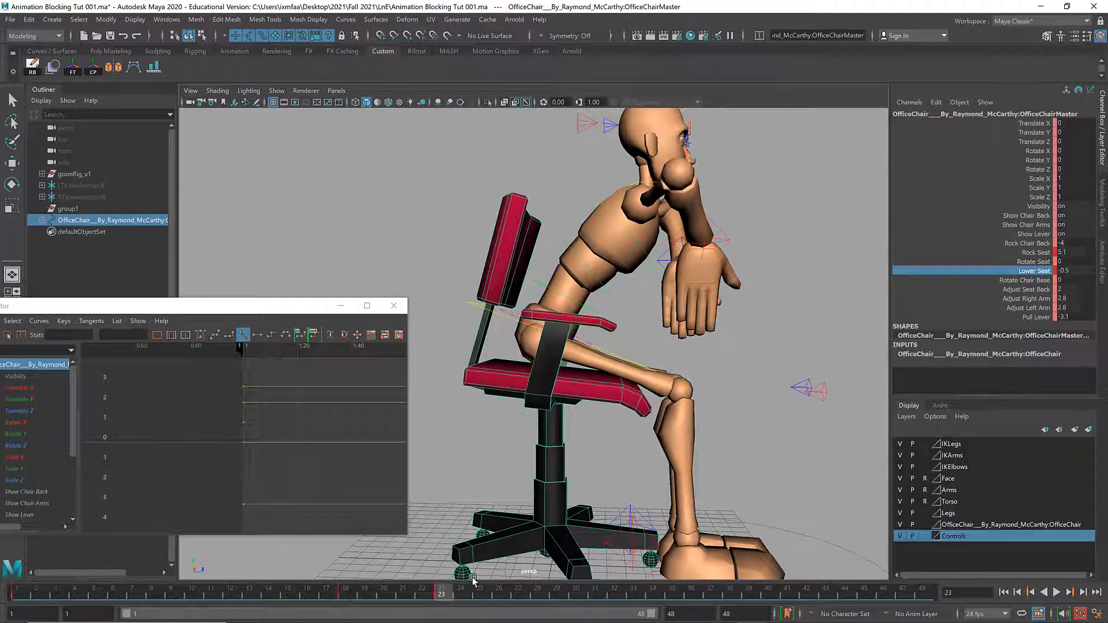
- At frame 30, key all of the chair's channels from Translate X through Pull Lever
mouse_move(442, 598)
left_mouse_down()
mouse_move(603, 594)
mouse_move(448, 603)
mouse_move(577, 590)
left_mouse_up()
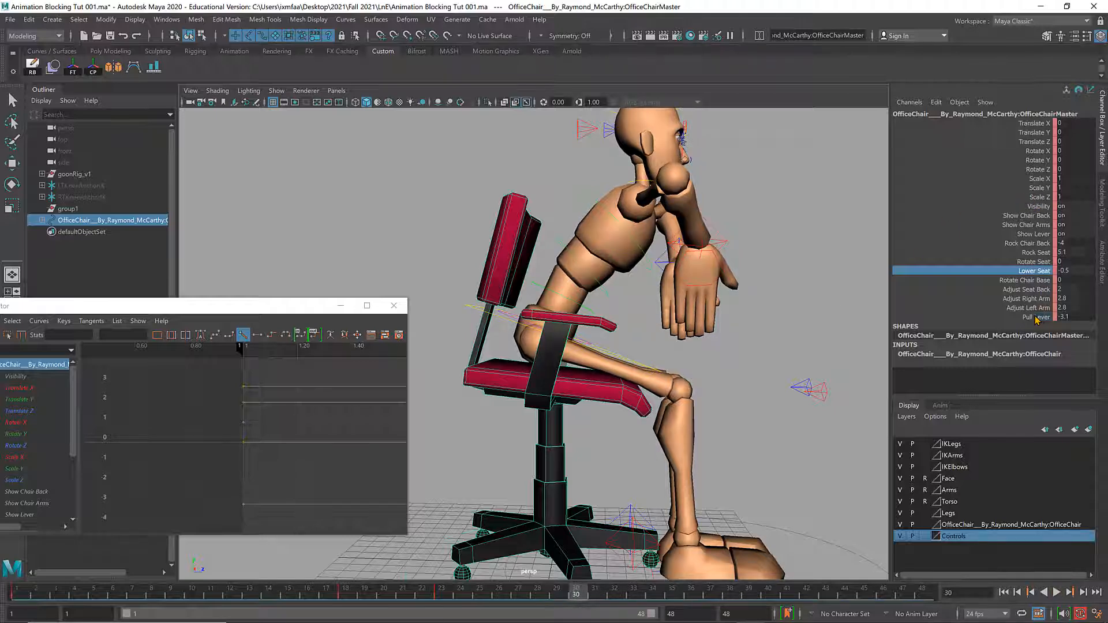
left_click(1037, 318)
left_click(1024, 123, "shift")
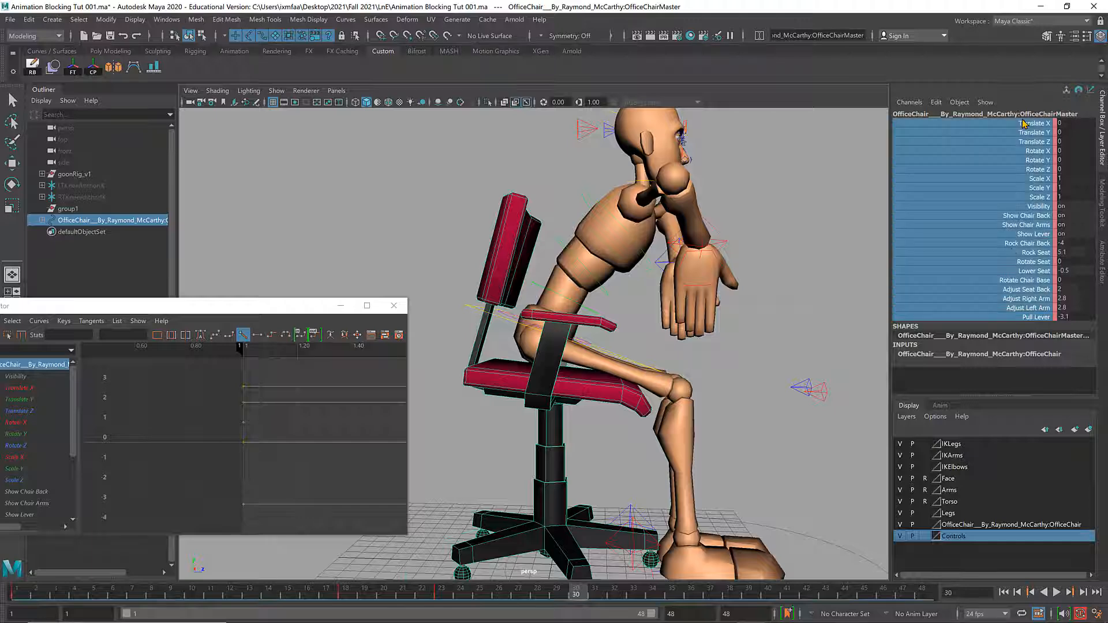
right_click(1023, 130)
left_click(1030, 152)
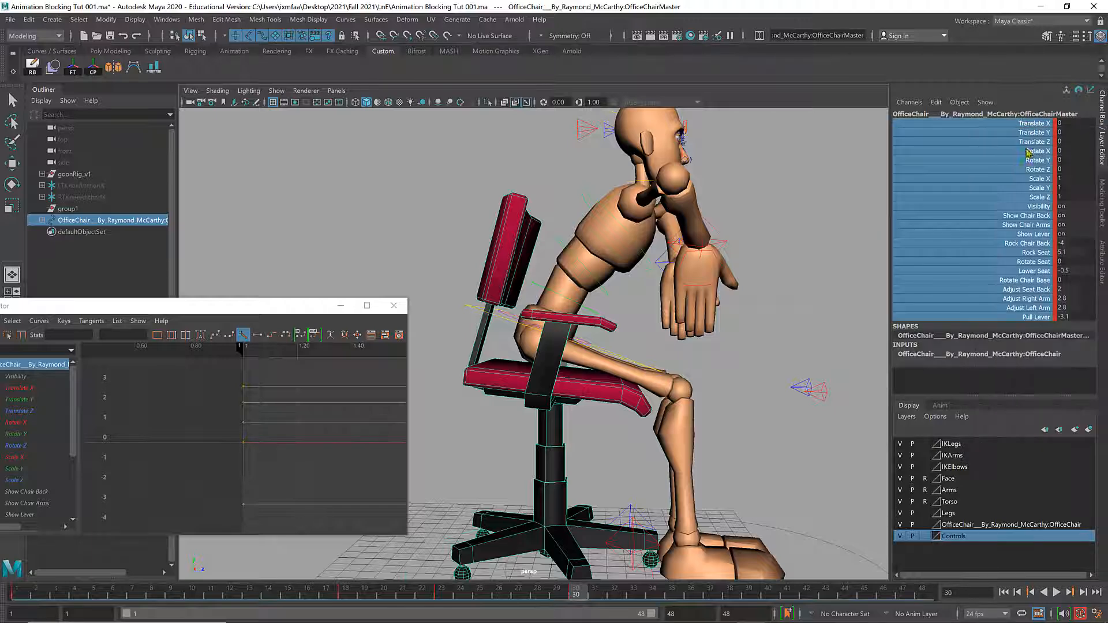
- At frame 38, key all of the chair's selected channels
left_click_drag(439, 599, 736, 588)
left_click_drag(616, 510, 617, 510, "alt")
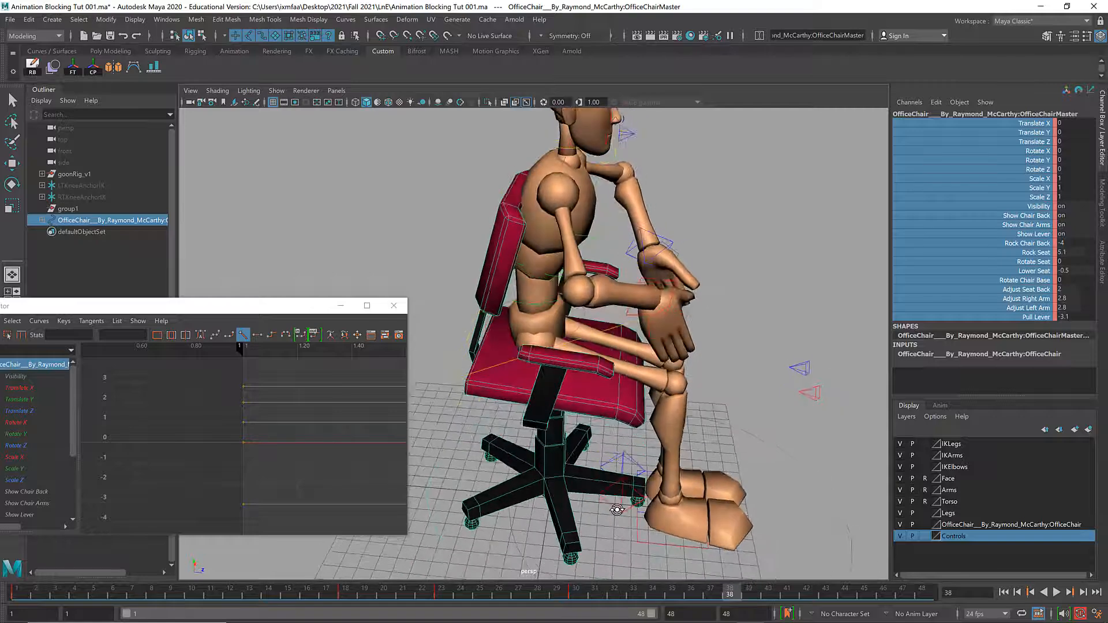
right_click(961, 169)
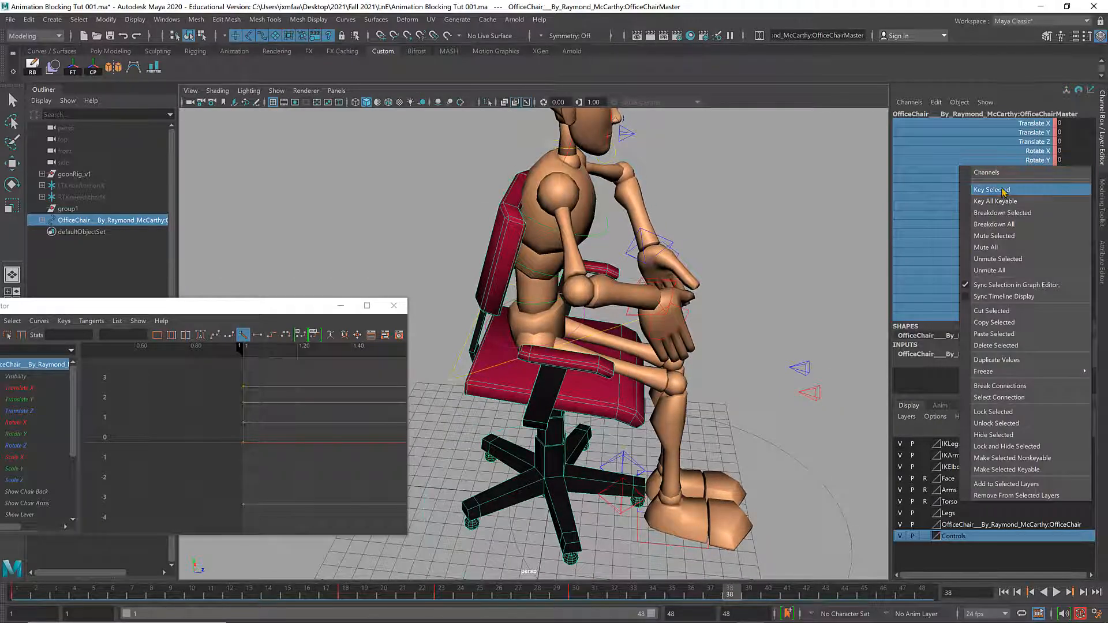
left_click(1005, 193)
- At frame 38, fit the seat to the character's hips by setting Rock Seat to 3.5 and Lower Seat to -3
mouse_move(717, 249)
left_mouse_down("alt")
mouse_move(710, 230)
mouse_move(725, 242)
left_mouse_up("alt")
scroll(719, 228, "up", 5)
middle_click_drag(719, 227, 691, 214, "alt")
left_click_drag(691, 215, 696, 203, "alt")
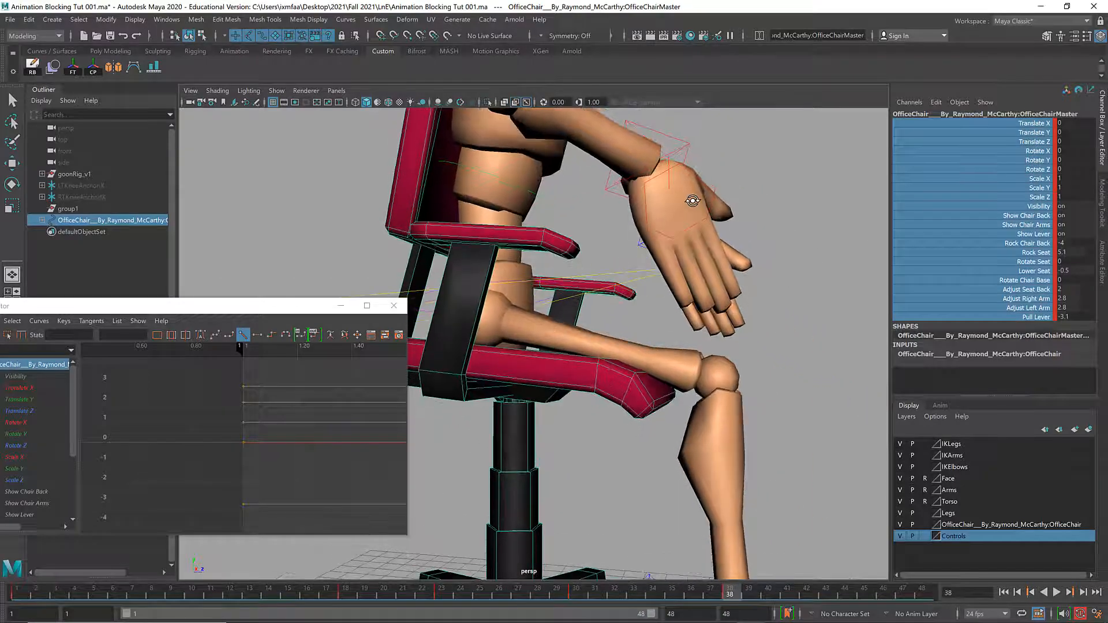
right_click_drag(683, 226, 854, 247, "alt")
left_click(1026, 281)
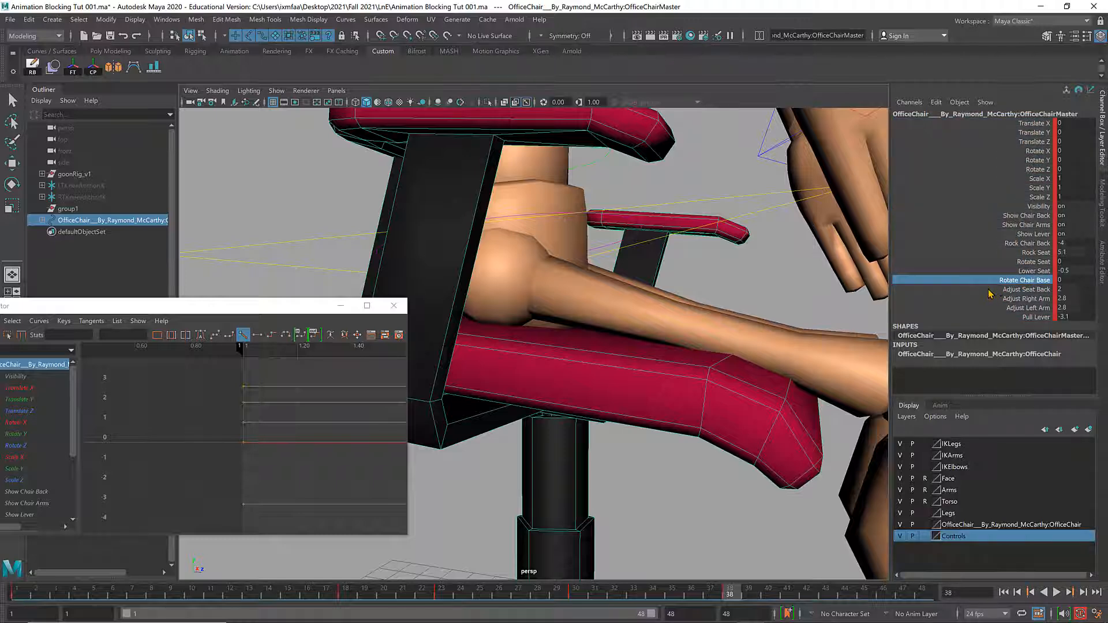
left_click(1034, 271)
middle_click_drag(786, 270, 776, 269)
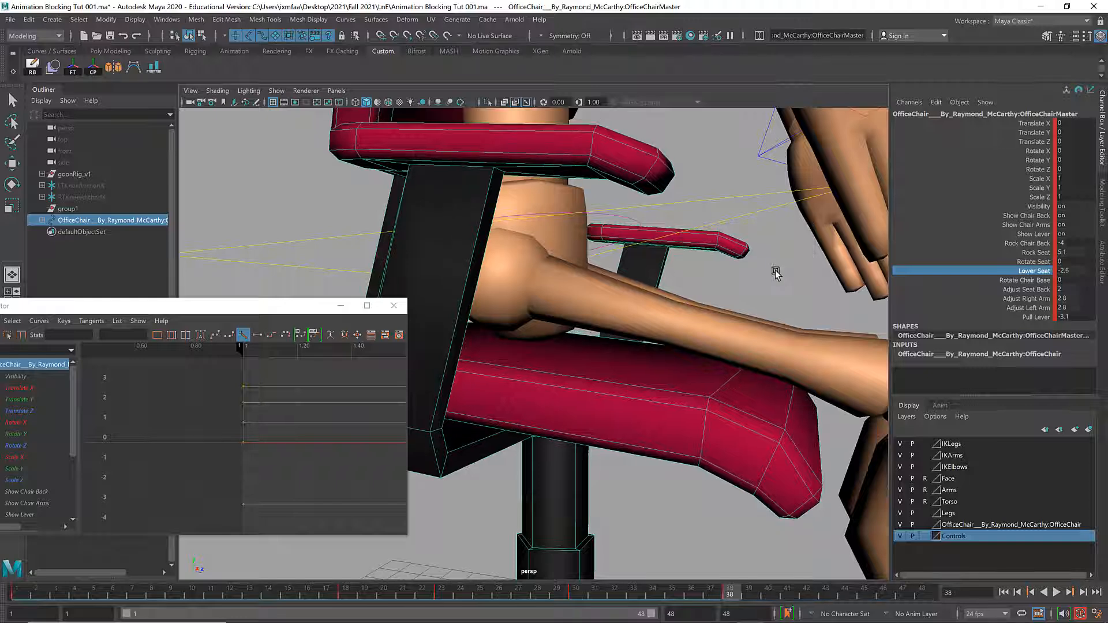
left_click_drag(766, 272, 773, 269, "alt")
middle_click_drag(770, 269, 769, 271)
left_click(1001, 248)
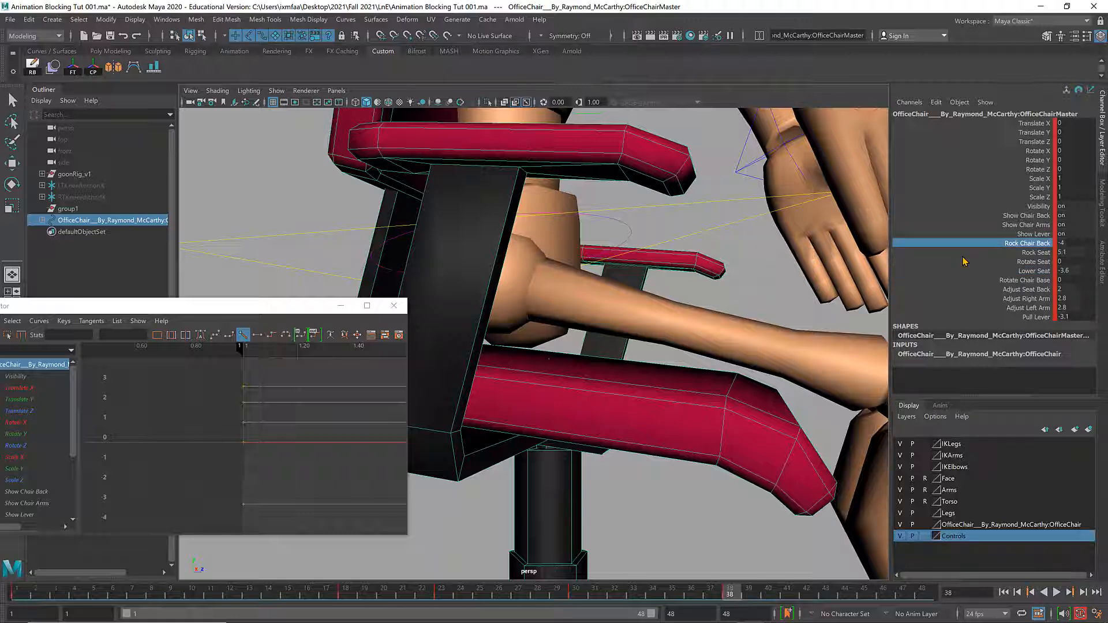
left_click(1022, 252)
middle_click_drag(789, 259, 752, 276)
left_click(1014, 270)
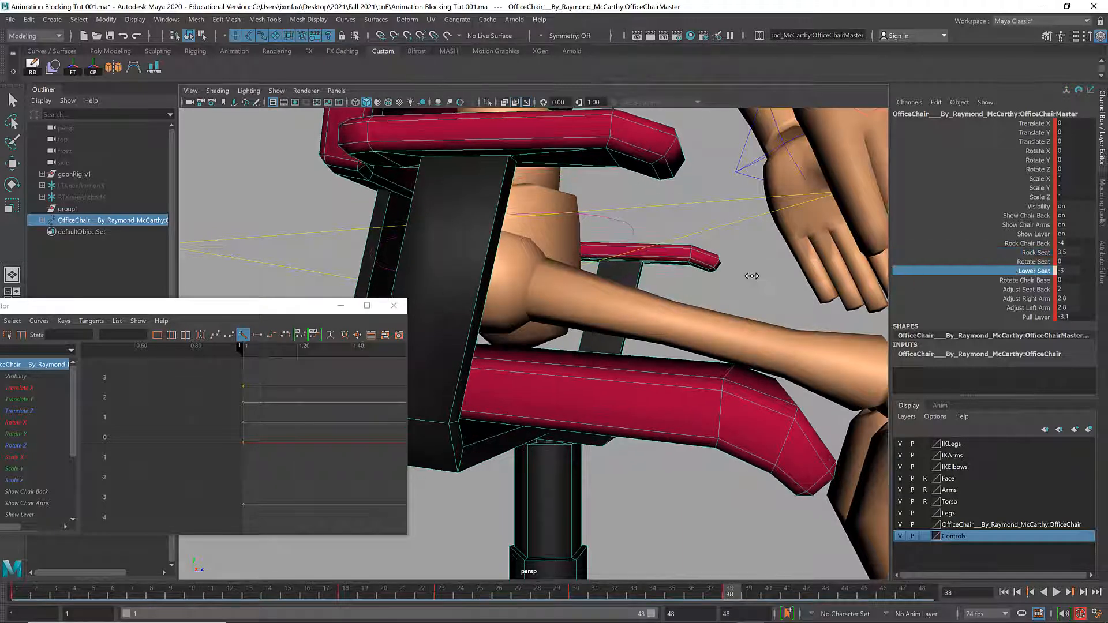
- Key all of the chair's channels at frame 38 with the adjusted seat pose
right_click_drag(752, 280, 546, 275, "alt")
left_click_drag(546, 274, 626, 285, "alt")
right_click_drag(625, 285, 568, 282, "alt")
middle_click_drag(568, 281, 603, 363, "alt")
left_click_drag(602, 363, 619, 386, "alt")
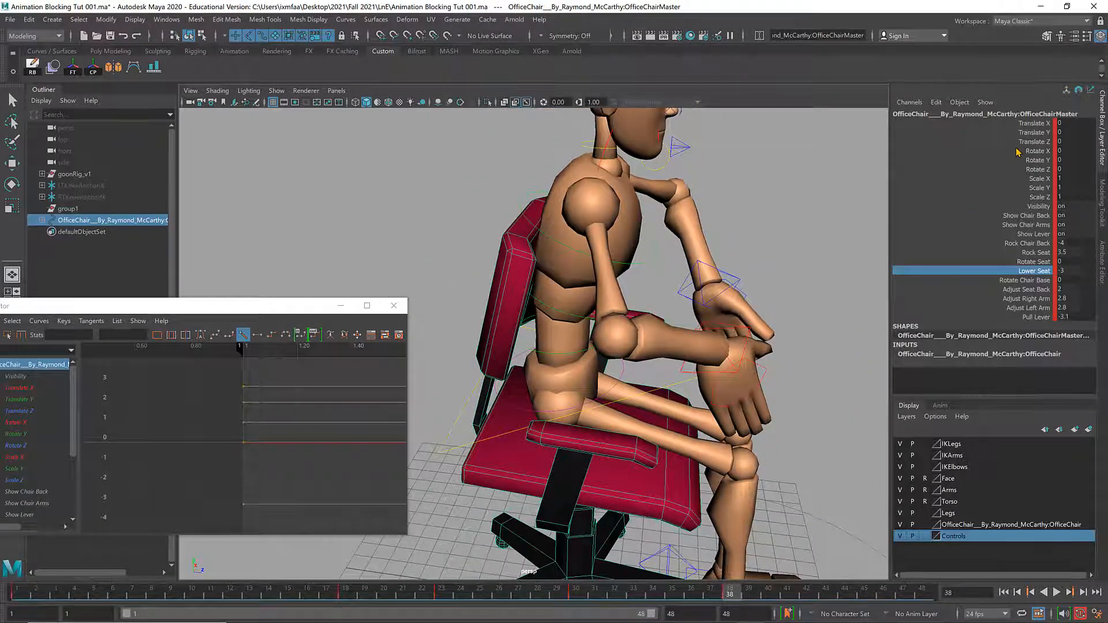
left_click(1022, 124)
left_click(1033, 317, "shift")
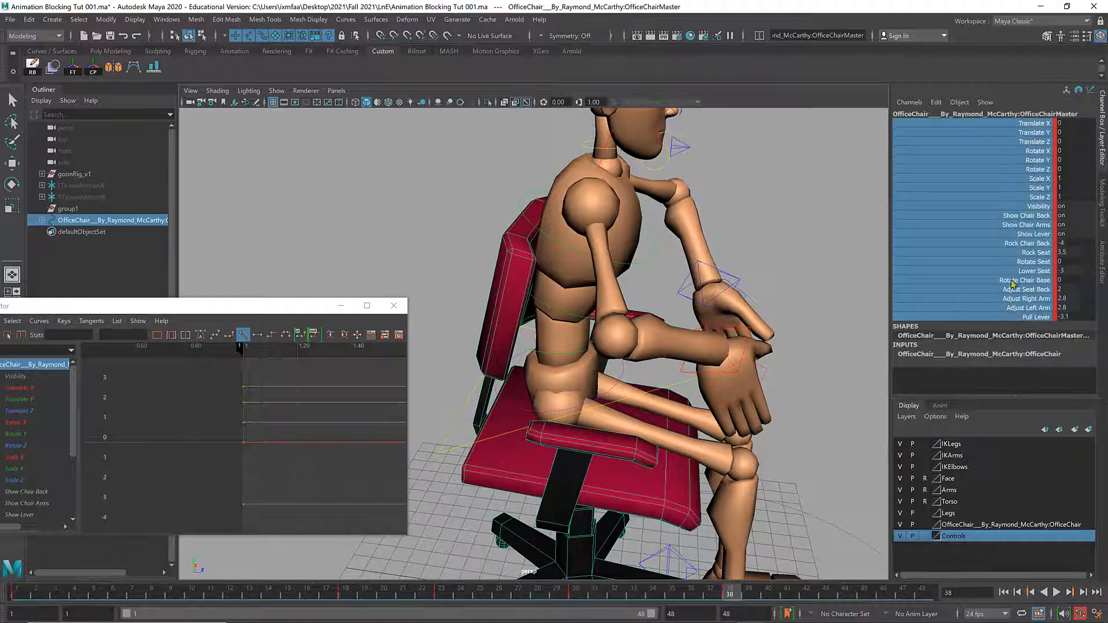
right_click(1012, 283)
left_click(1022, 299)
- Key all of the chair's channels again at frames 30 and 23
left_click(577, 594)
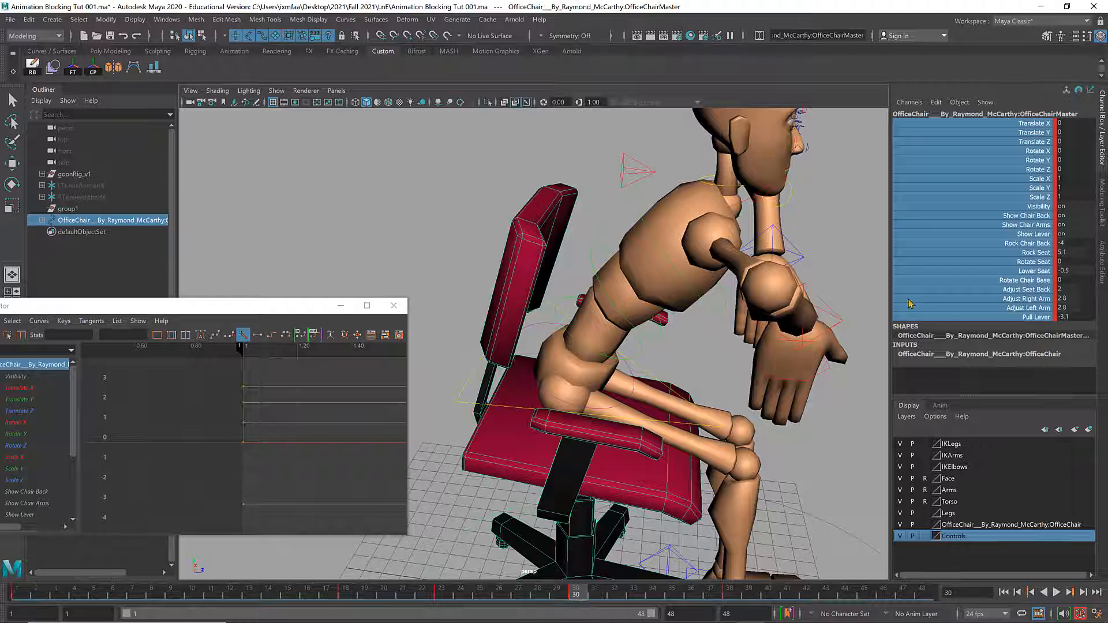
right_click(1011, 195)
left_click(1019, 214)
left_click(442, 595)
right_click(1007, 184)
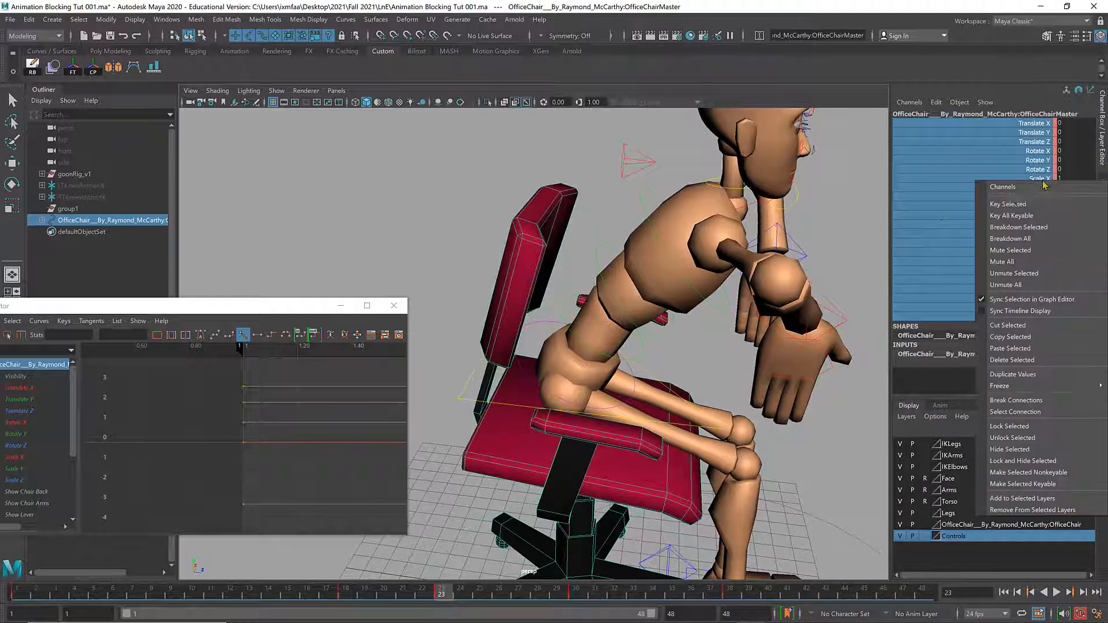
left_click(1016, 205)
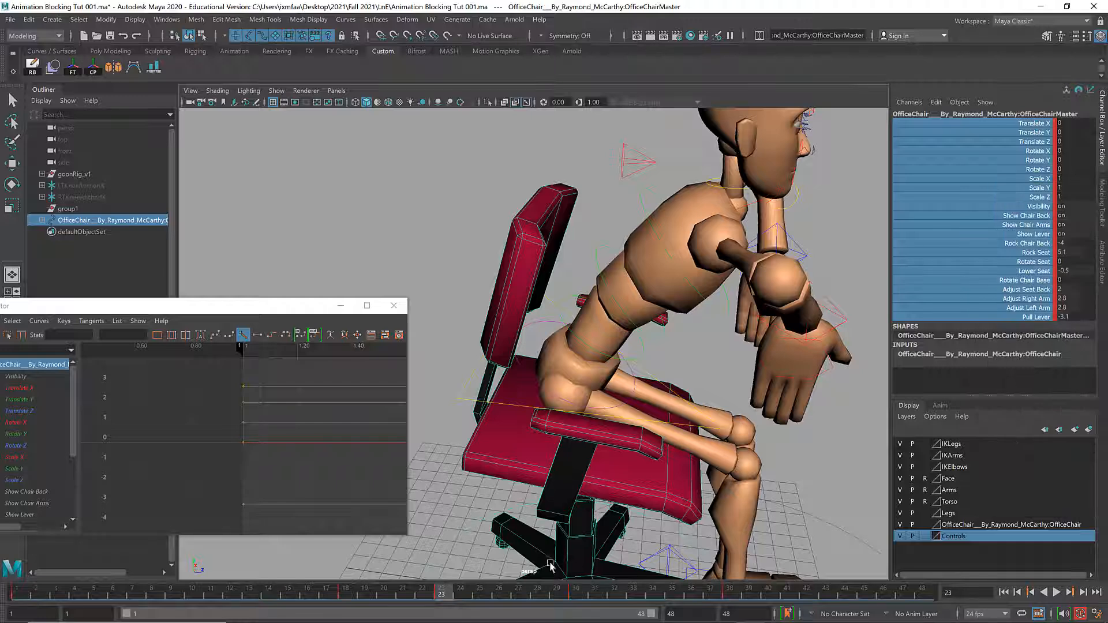
- Play the animation to frame 48 and examine how the leaning character's hips and back meet the chair's seat and backrest
key("alt+v")
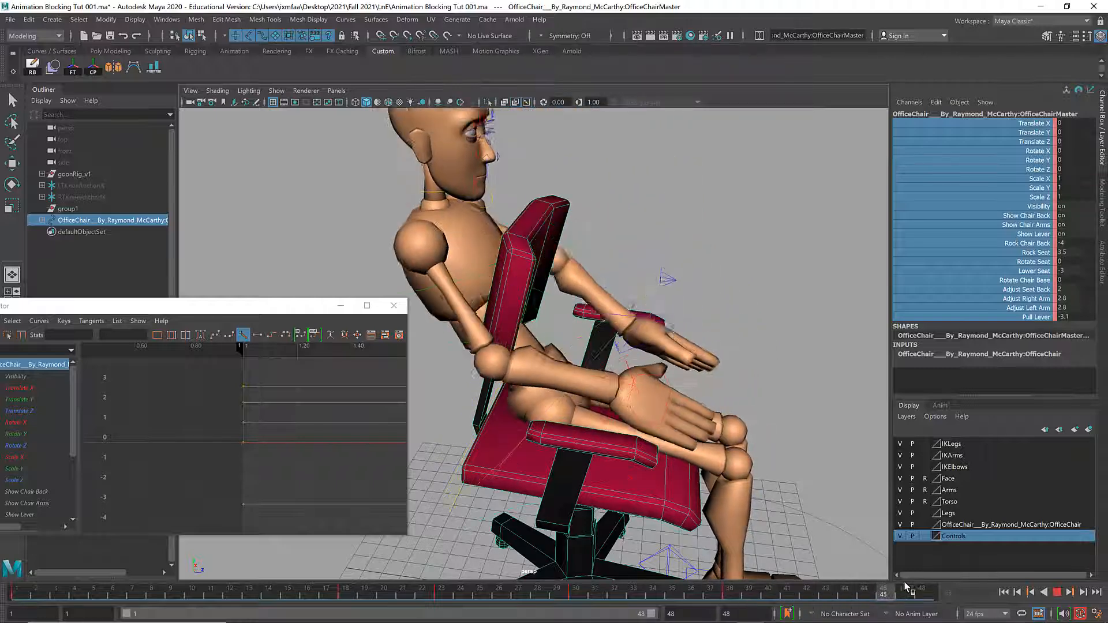
left_click_drag(755, 459, 726, 407, "alt")
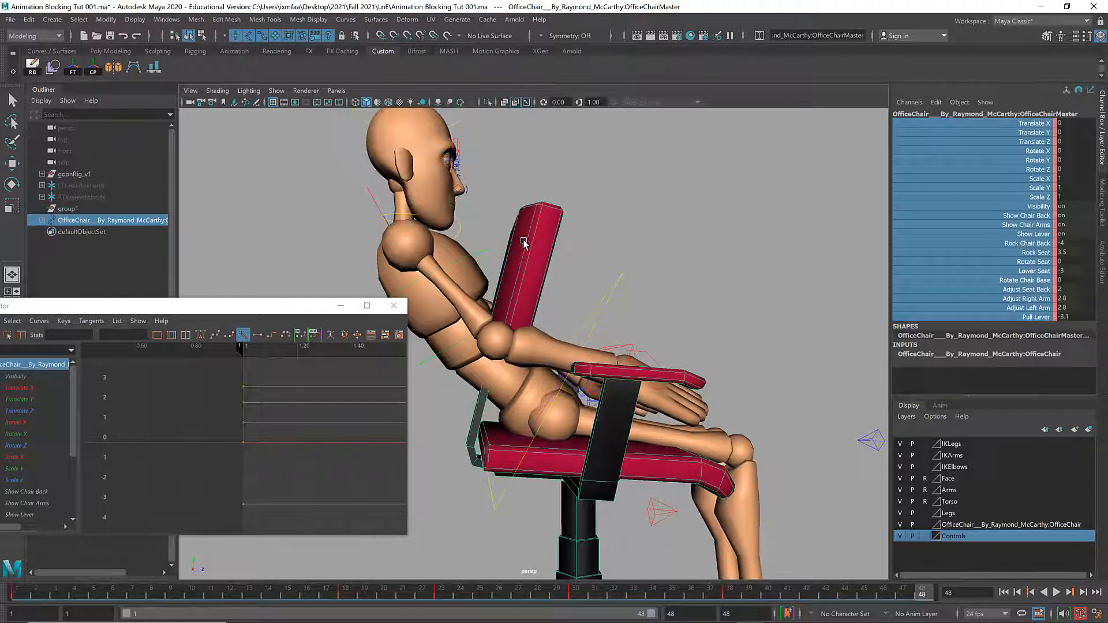
left_click_drag(544, 426, 556, 450, "alt")
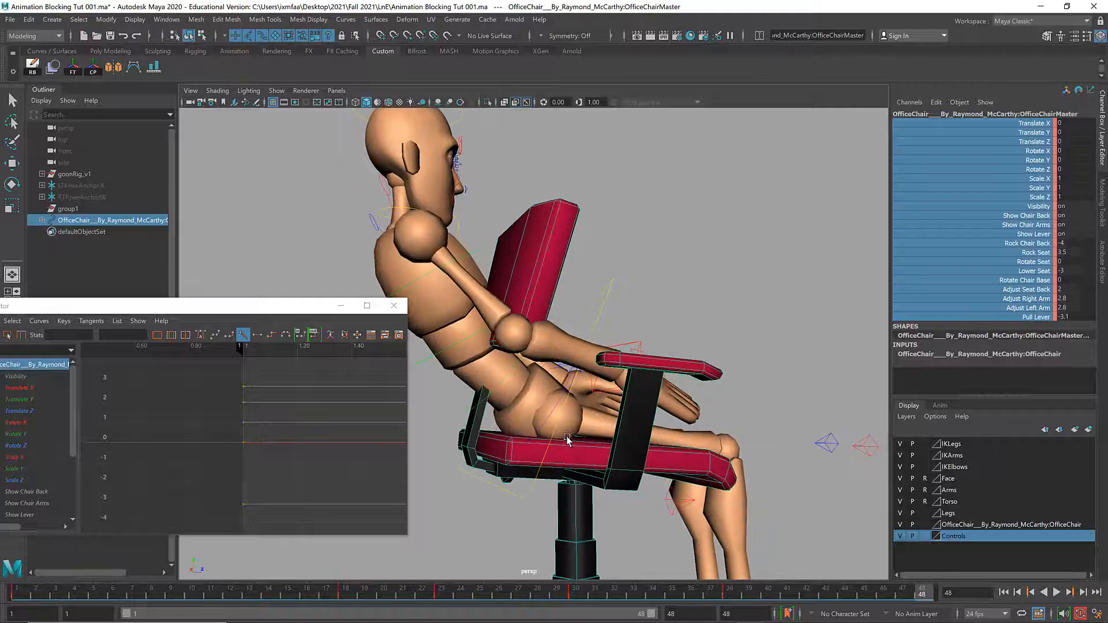
middle_click_drag(566, 378, 634, 298, "alt")
left_click_drag(634, 298, 594, 310, "alt")
right_click_drag(594, 309, 700, 316, "alt")
middle_click_drag(700, 316, 563, 337, "alt")
left_click_drag(564, 337, 597, 333, "alt")
right_click_drag(605, 337, 579, 362, "alt")
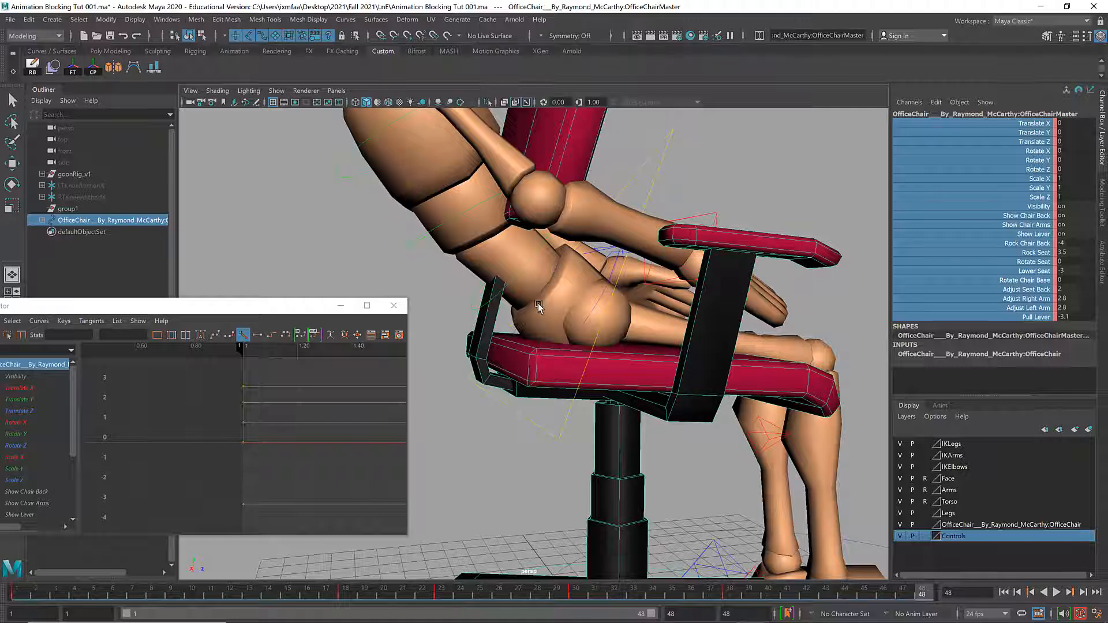
right_click_drag(549, 252, 468, 272, "alt")
left_click_drag(468, 272, 464, 220, "alt")
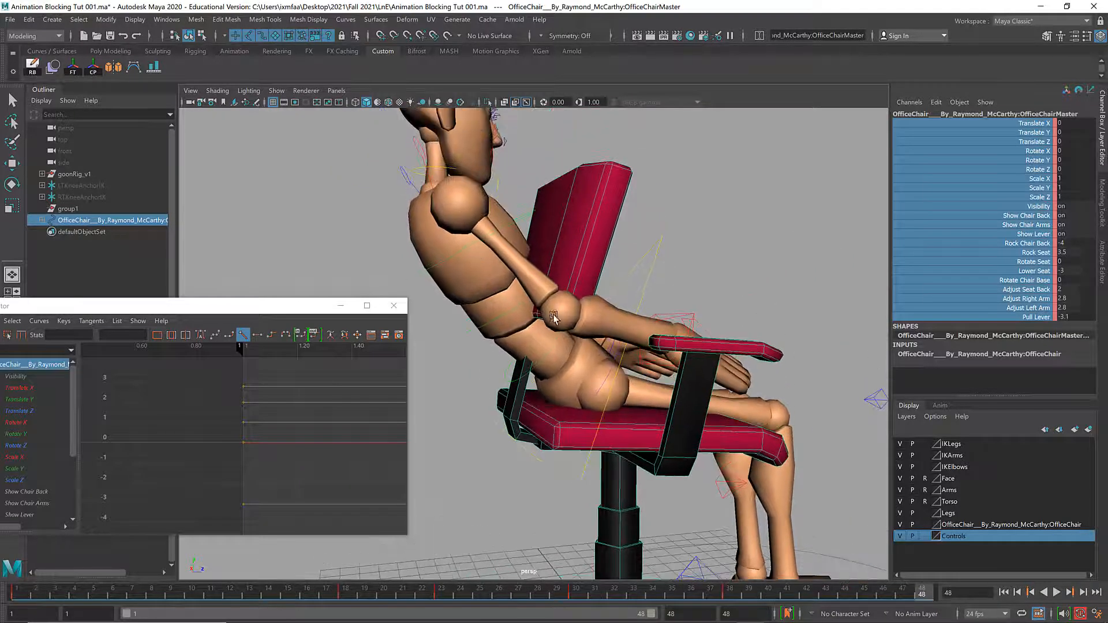
left_click_drag(554, 316, 576, 298, "alt")
right_click_drag(579, 306, 658, 309, "alt")
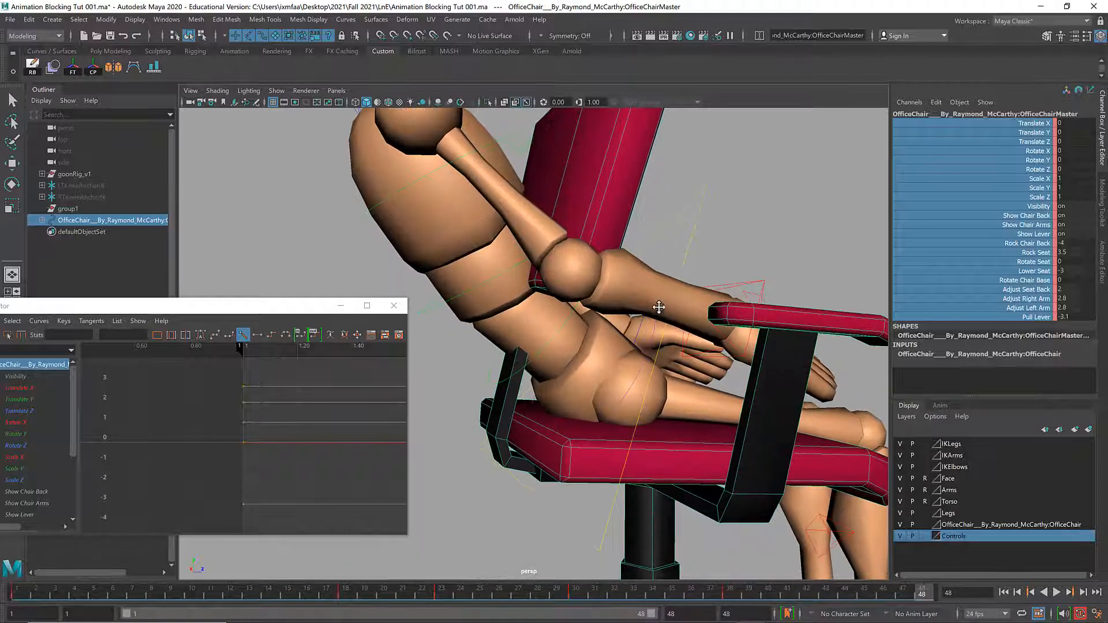
middle_click_drag(658, 310, 644, 301, "alt")
left_click_drag(629, 248, 635, 257, "alt")
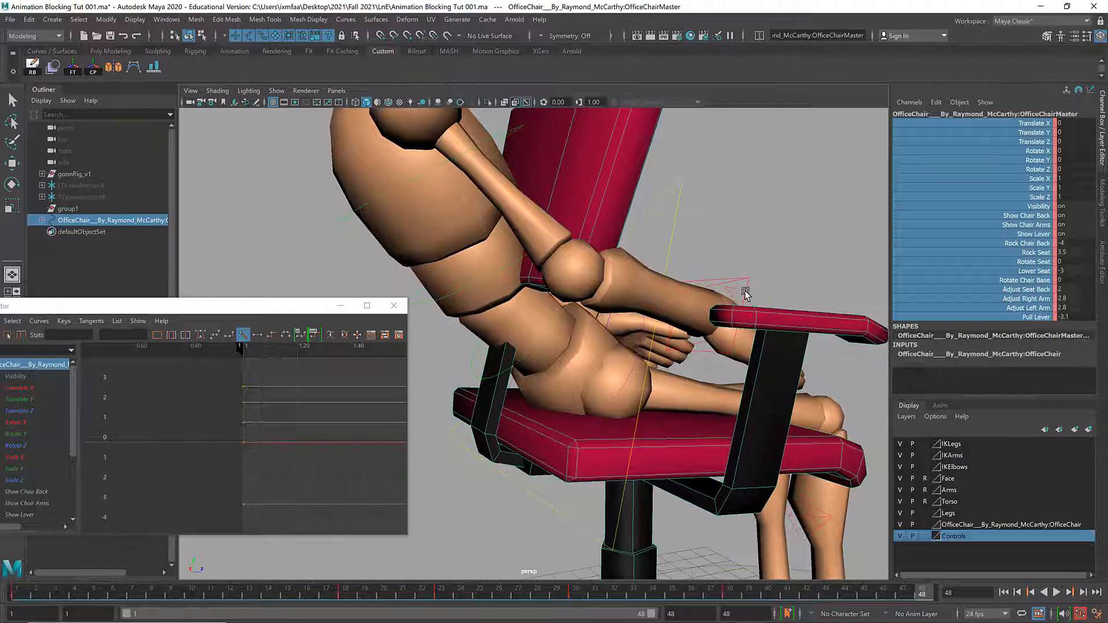
left_click(1025, 280)
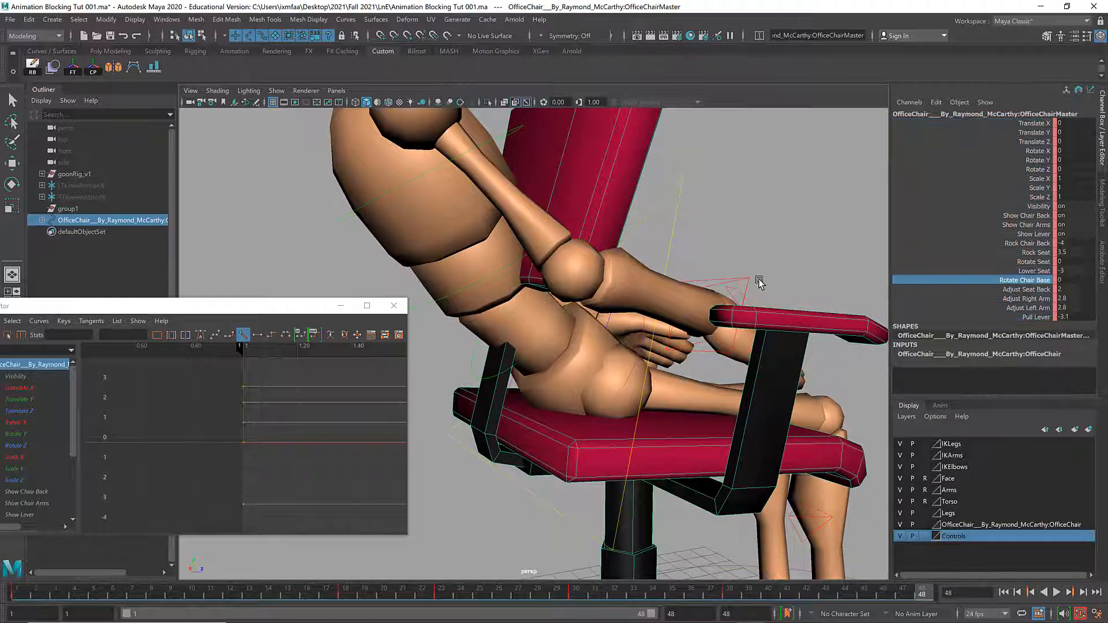
middle_click_drag(736, 278, 826, 270)
key("ctrl+z")
key("ctrl+z")
- At frame 48, adjust the seat under the character's hips by setting Lower Seat to -5 and Rock Seat to 1.1
left_click(993, 271)
middle_click_drag(716, 245, 687, 238)
left_click_drag(687, 239, 694, 240, "alt")
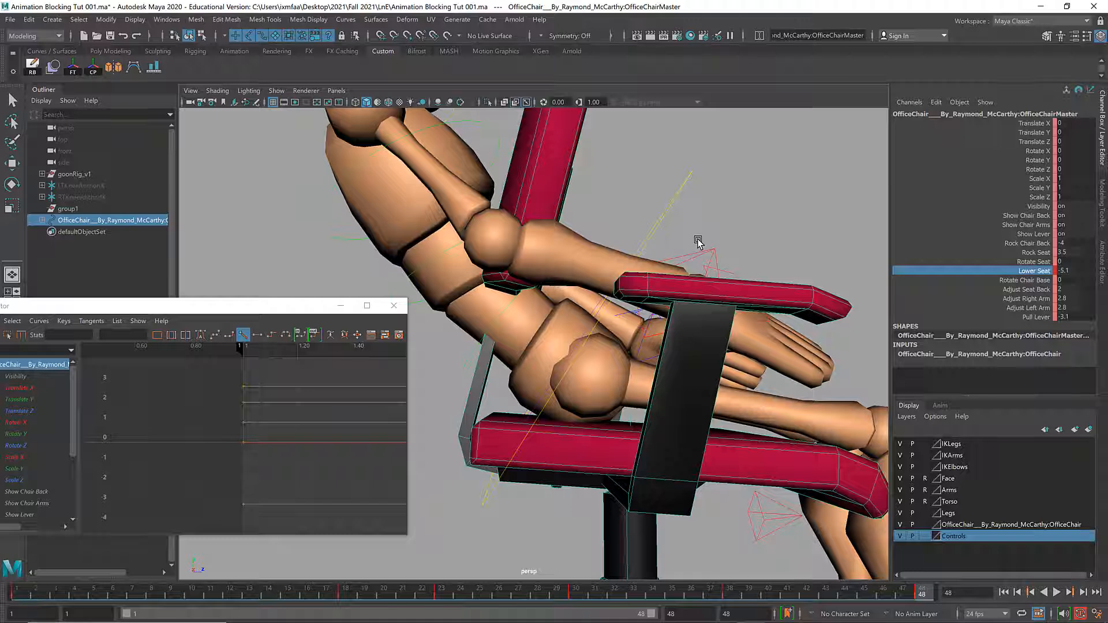
middle_click_drag(697, 241, 688, 243)
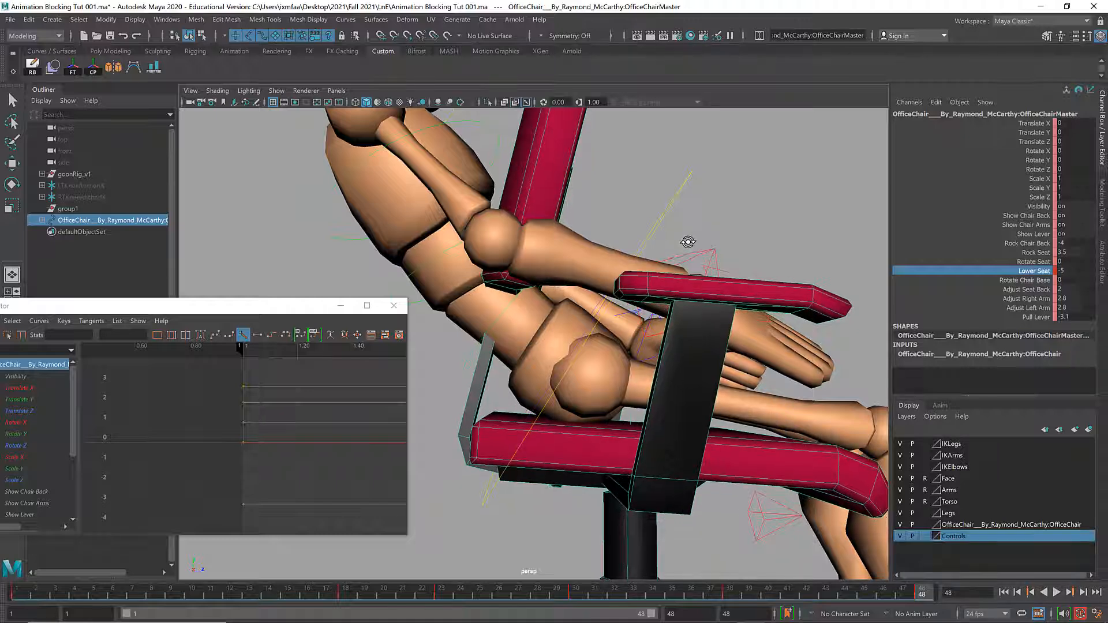
left_click_drag(688, 242, 680, 242, "alt")
left_click(1002, 252)
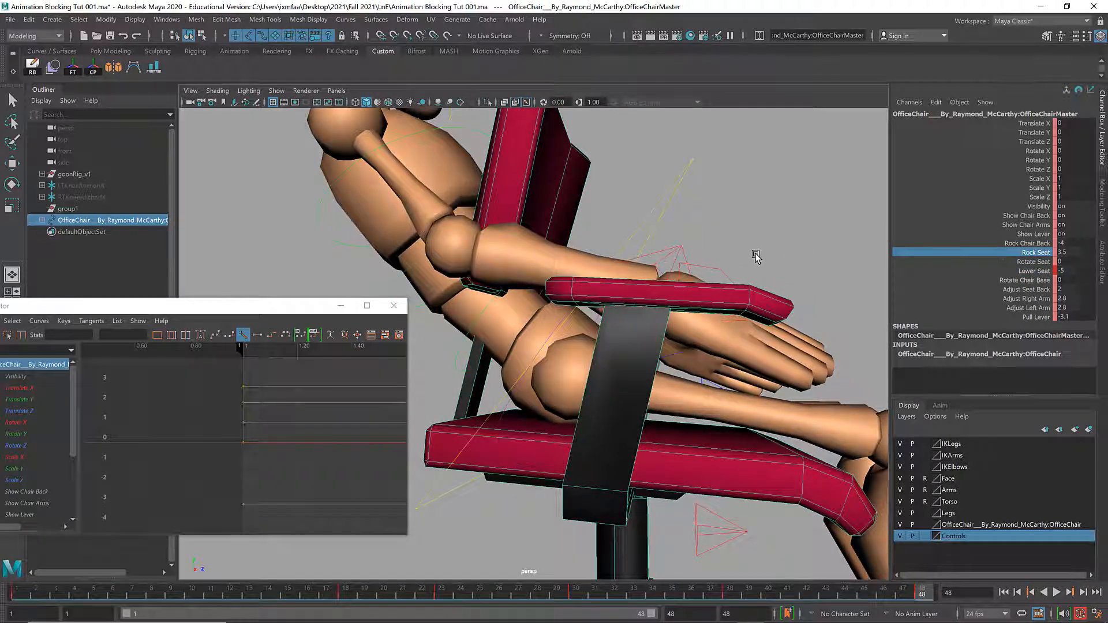
left_click_drag(753, 249, 721, 254, "alt")
middle_click_drag(721, 254, 717, 250)
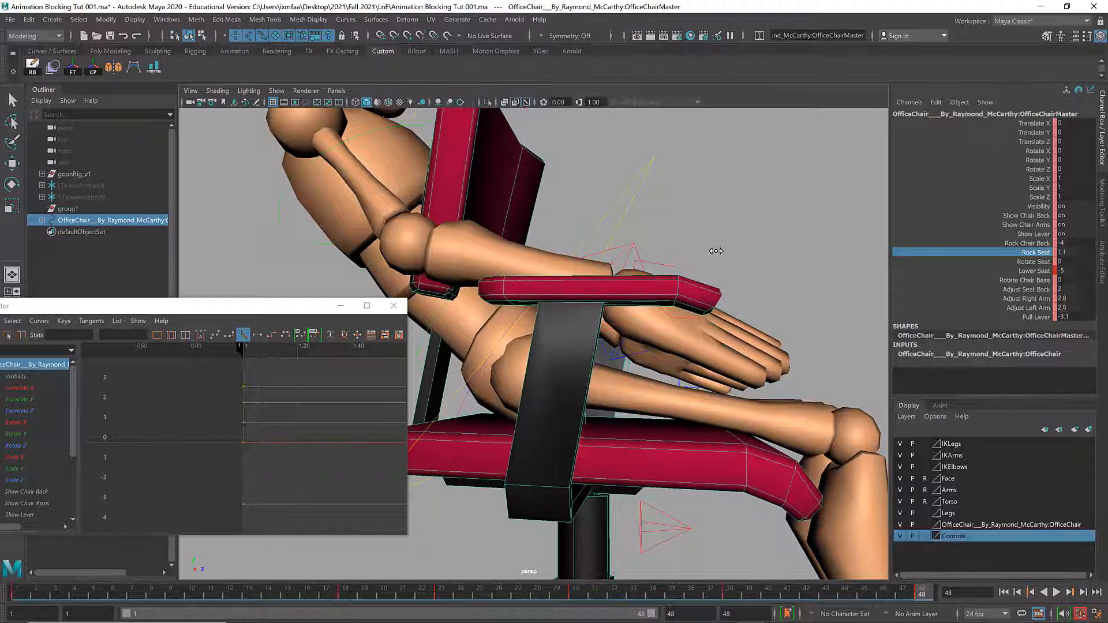
left_click_drag(718, 250, 757, 252, "alt")
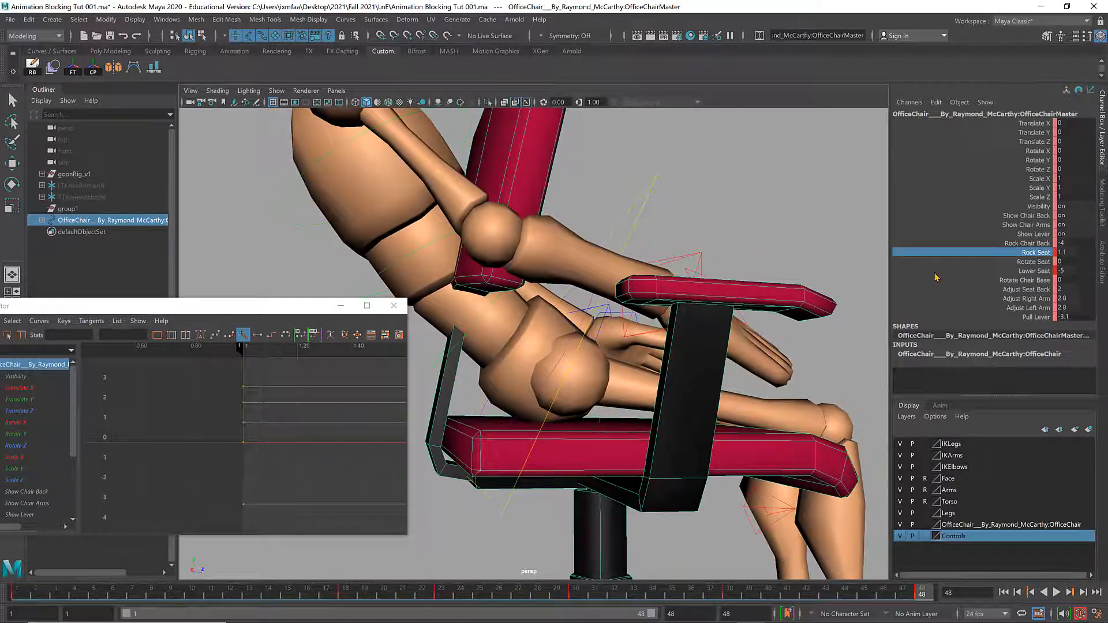
- Refine the seat's fit against the character's thighs with Lower Seat at -6 and Rock Seat at -1.3
left_click(1014, 271)
middle_click_drag(827, 263, 820, 260)
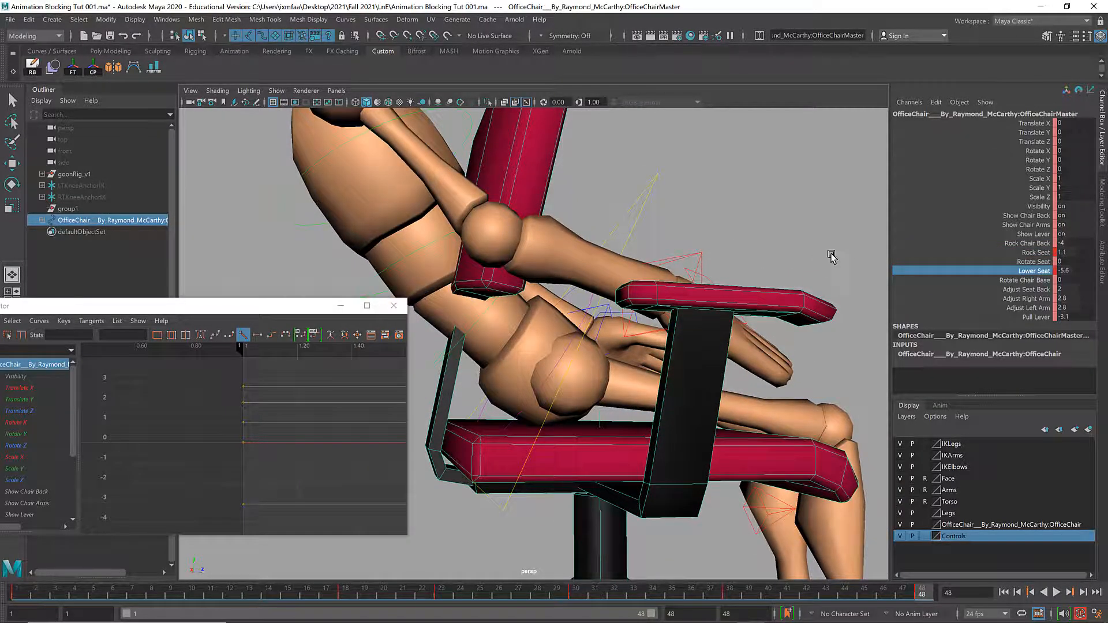
left_click_drag(831, 256, 799, 255, "alt")
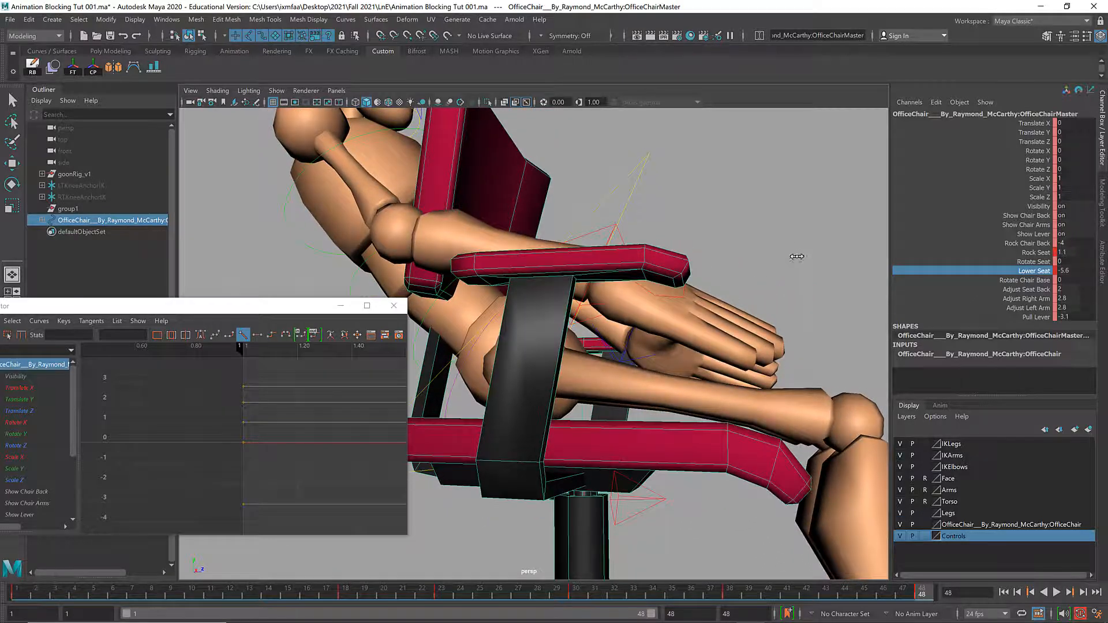
middle_click_drag(797, 257, 797, 255)
left_click_drag(797, 254, 775, 263, "alt")
middle_click_drag(775, 263, 810, 256)
left_click(1005, 253)
left_click_drag(810, 257, 821, 258, "alt")
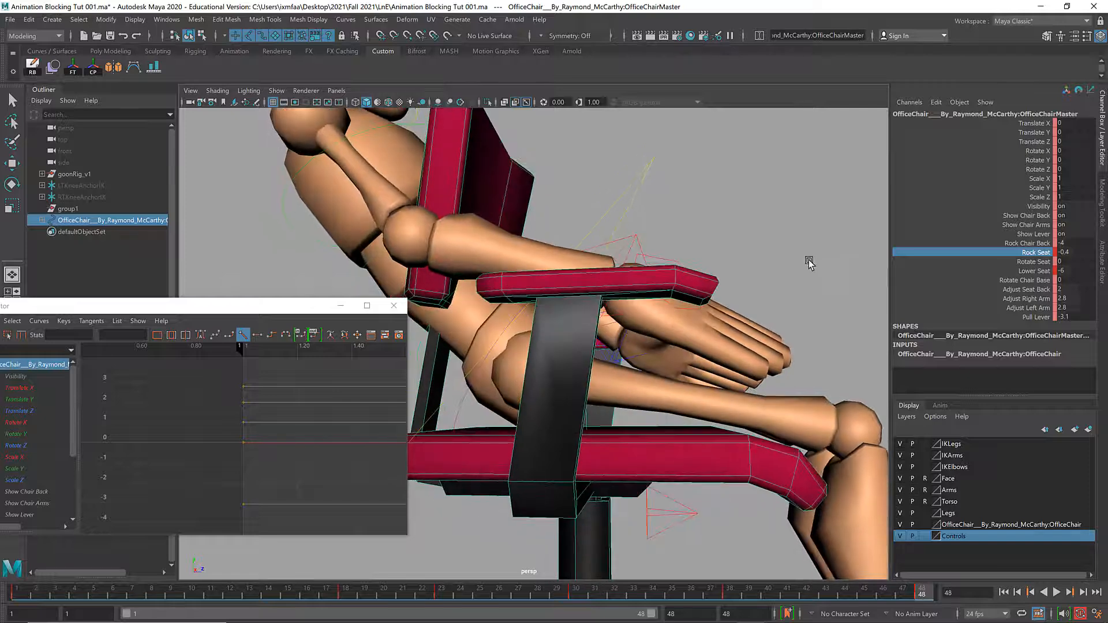
middle_click_drag(810, 261, 803, 255)
left_click_drag(803, 256, 825, 259, "alt")
- Set Lower Seat to -5.8 so the seat meets the character's hips at frame 48
left_click(1034, 271)
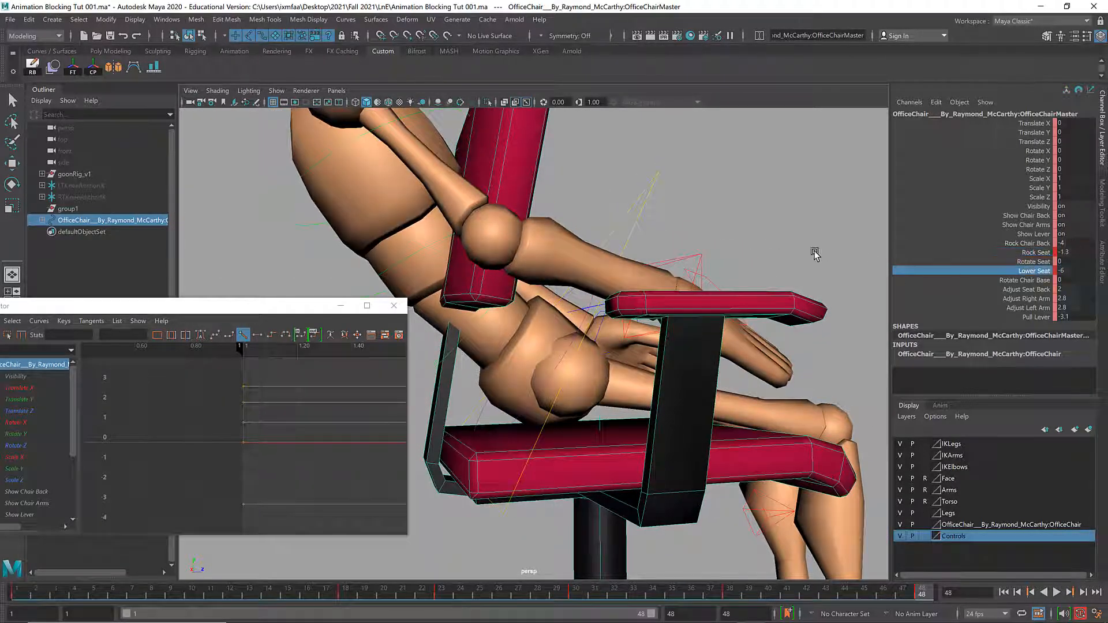
middle_click_drag(815, 254, 802, 248)
left_click_drag(722, 245, 748, 242, "alt")
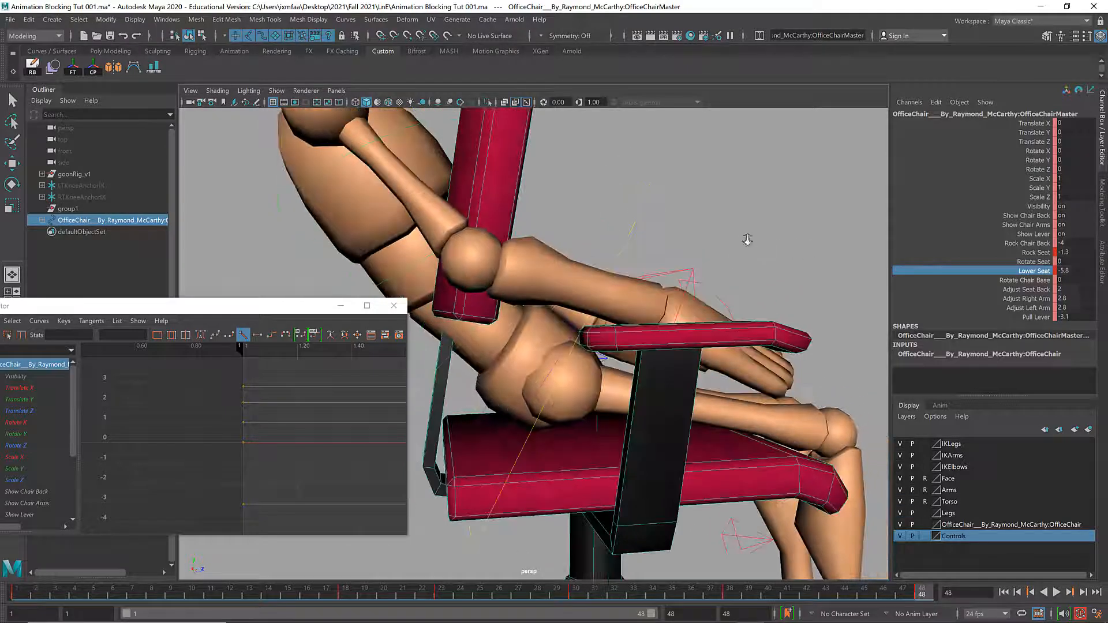
right_click_drag(749, 242, 597, 233, "alt")
left_click_drag(596, 233, 624, 244, "alt")
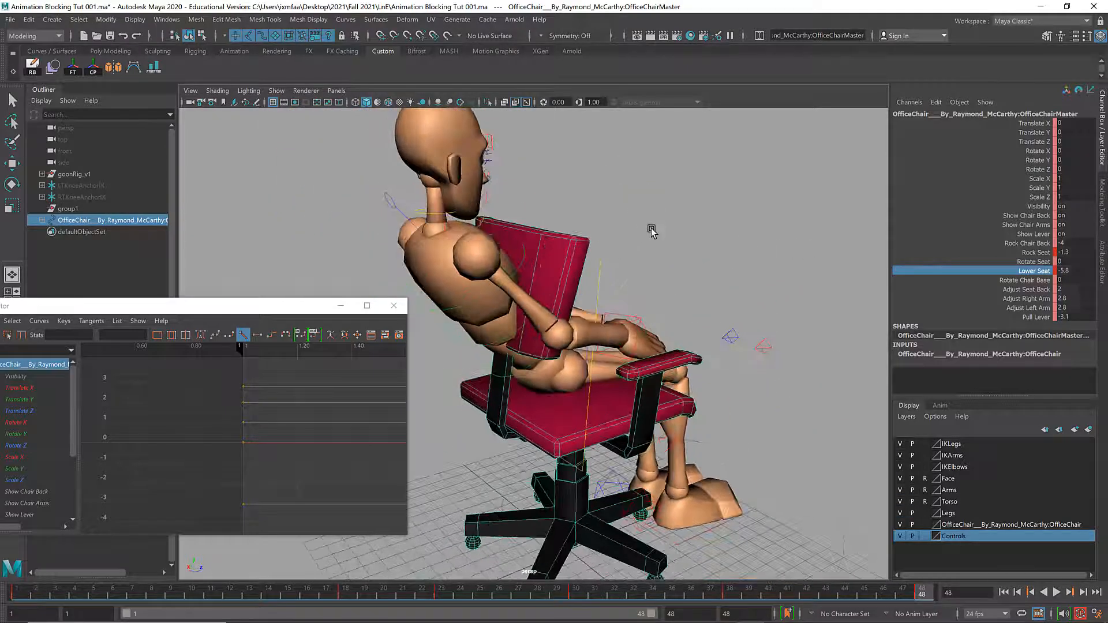
middle_click_drag(752, 238, 844, 248, "alt")
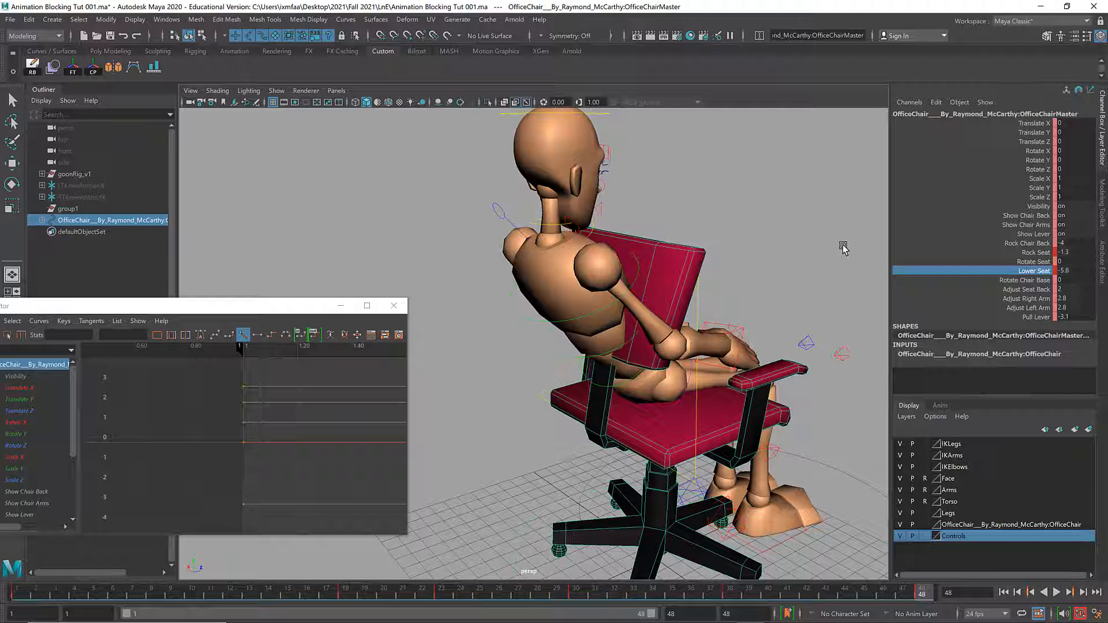
left_click(998, 253)
mouse_move(667, 249)
middle_mouse_down()
mouse_move(644, 234)
mouse_move(604, 238)
mouse_move(687, 238)
mouse_move(662, 238)
mouse_move(676, 238)
middle_mouse_up()
key("ctrl+z")
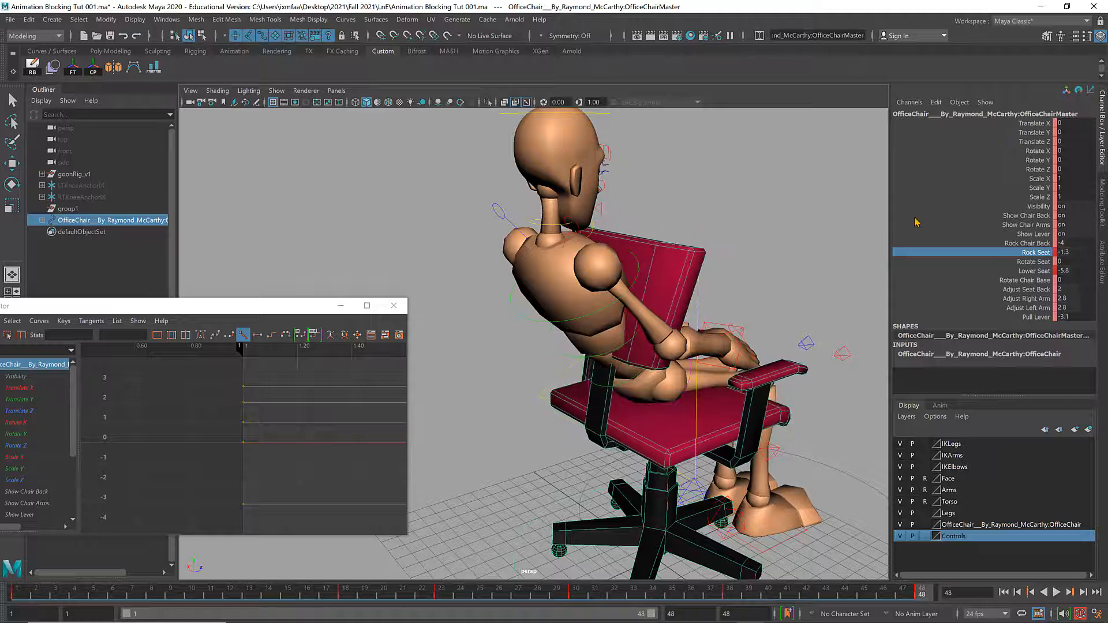
- Tilt the backrest to follow the character's leaning back by setting Rock Chair Back to 5.2
left_click_drag(754, 210, 740, 207, "alt")
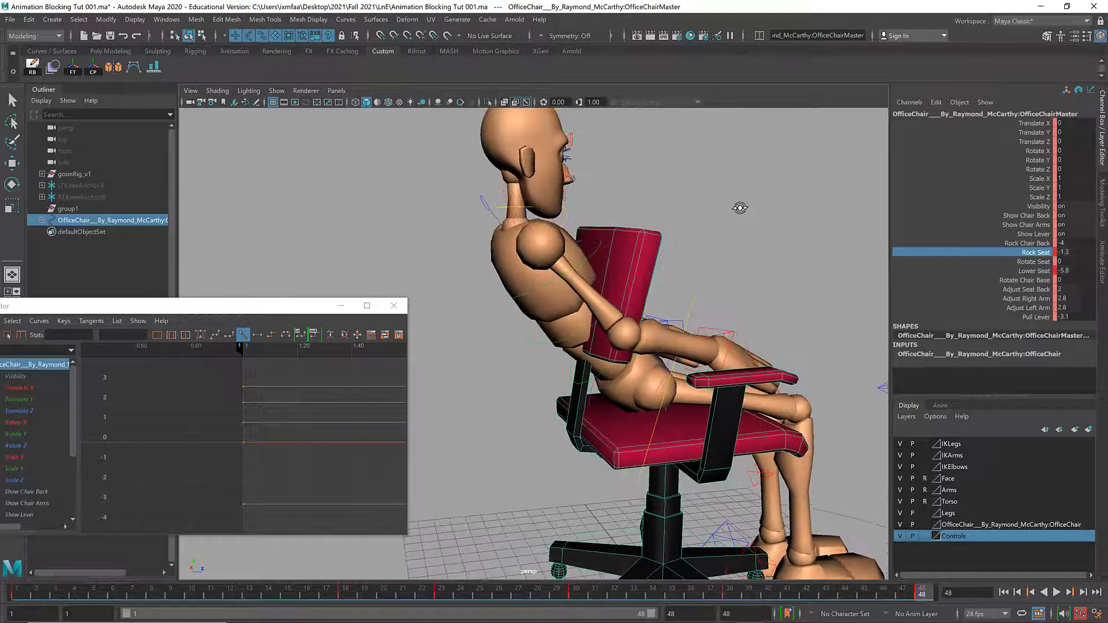
left_click(1000, 243)
middle_click_drag(696, 239, 732, 230)
left_click_drag(729, 240, 862, 248, "alt")
left_click_drag(724, 237, 794, 234, "alt")
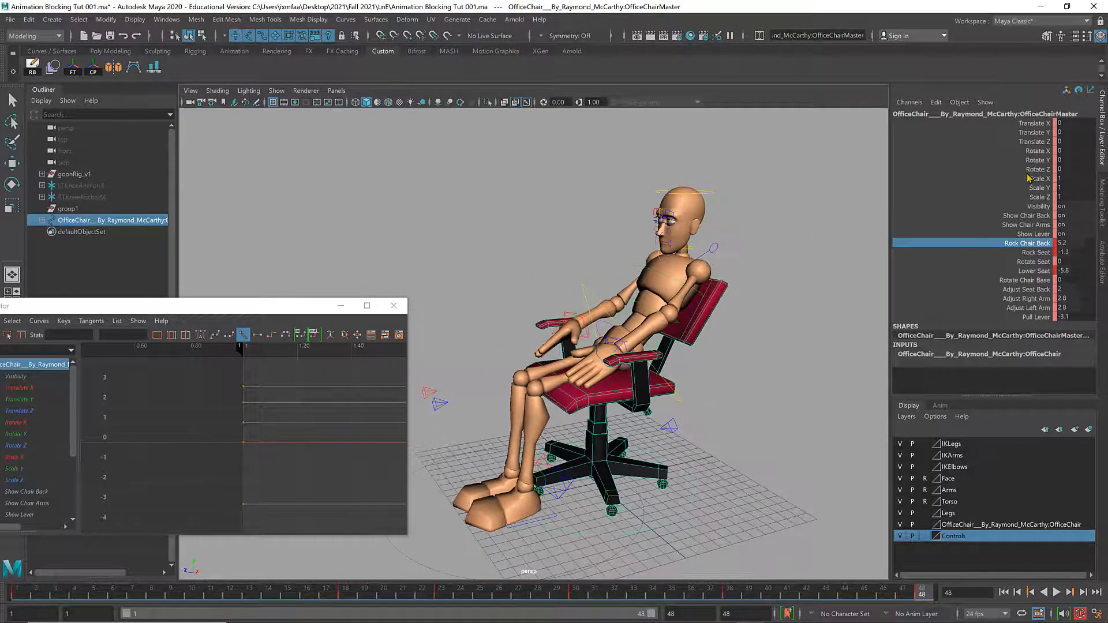
- Key the chair's Translate Y through Pull Lever channels at frame 48 and again at frame 38
left_click_drag(1018, 134, 1035, 318)
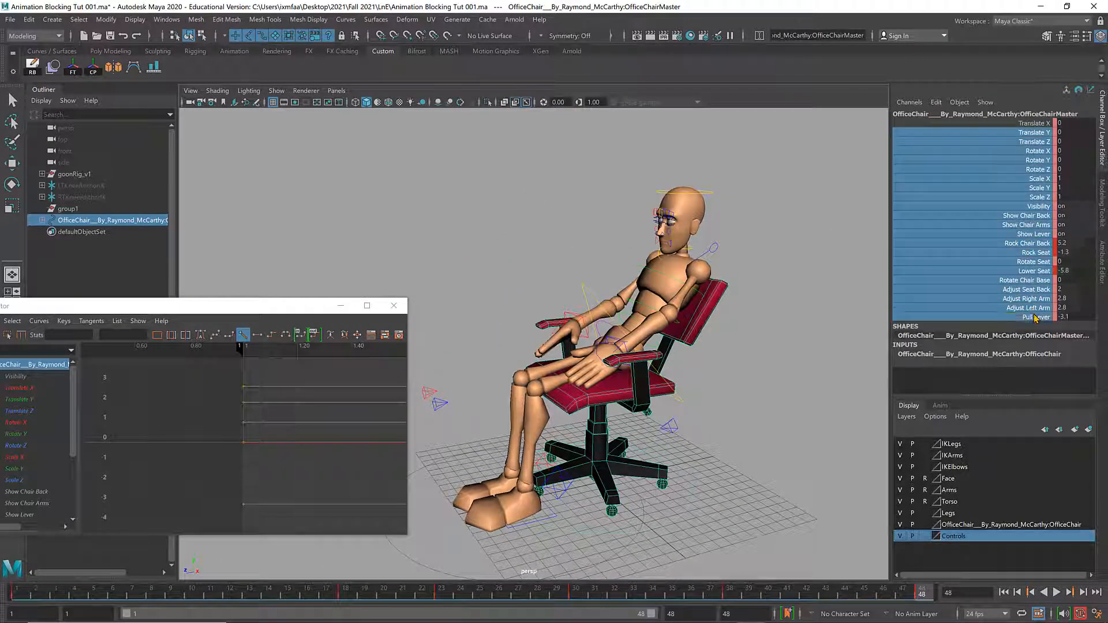
right_click(1030, 287)
left_click(1033, 308)
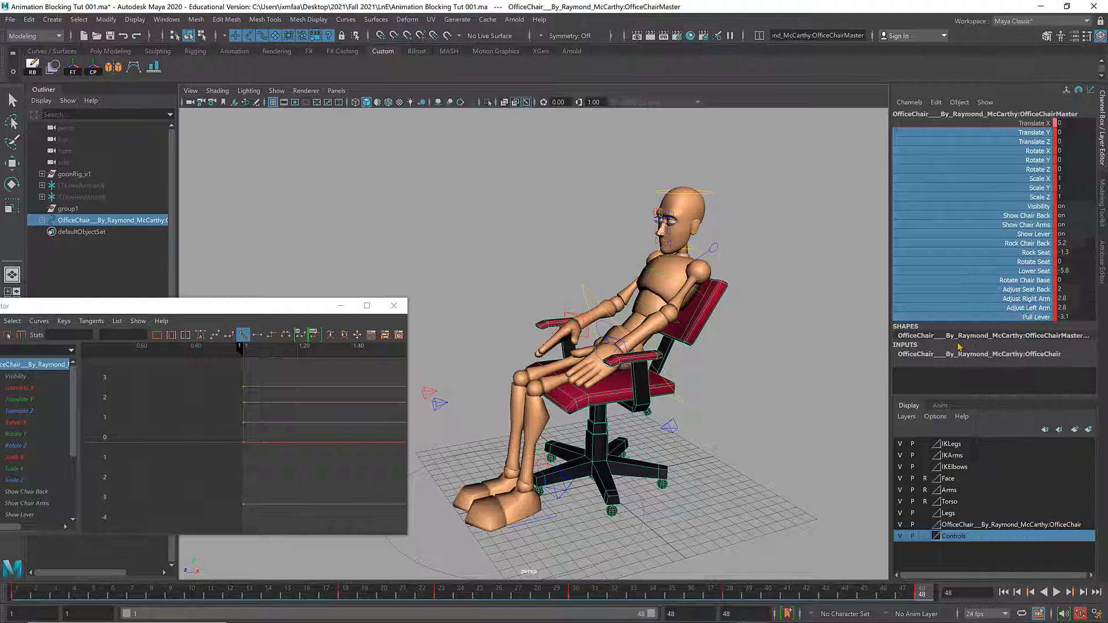
left_click(729, 593)
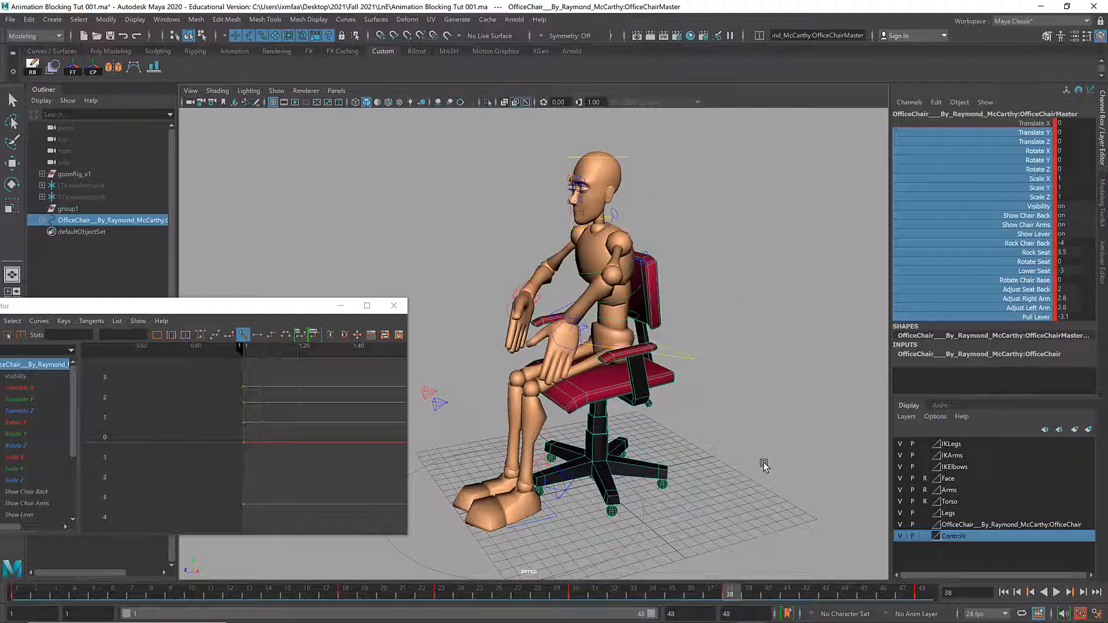
right_click(981, 216)
left_click(1020, 237)
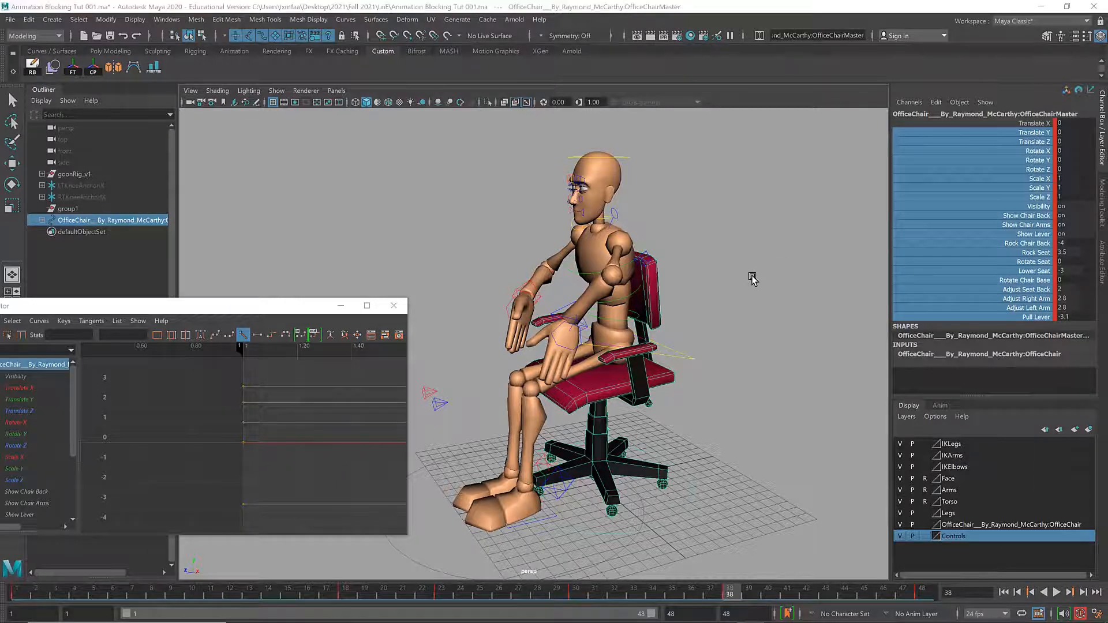
- Save the scene as a new version named Animation Blocking Tut 002.ma, accepting the student version notice
key("ctrl+shift+s")
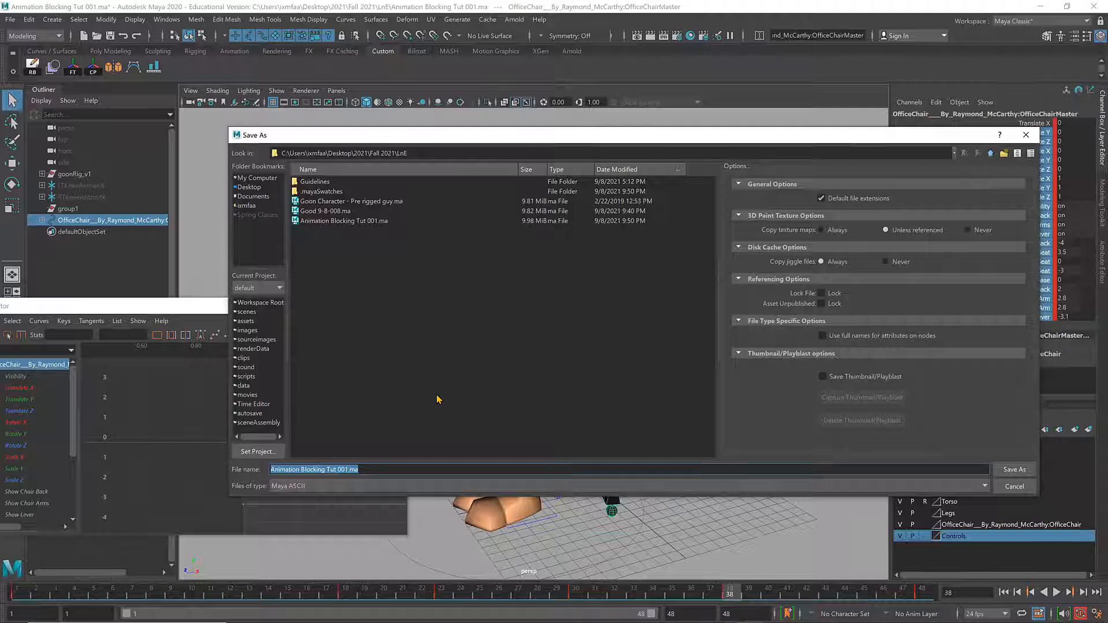
key("End")
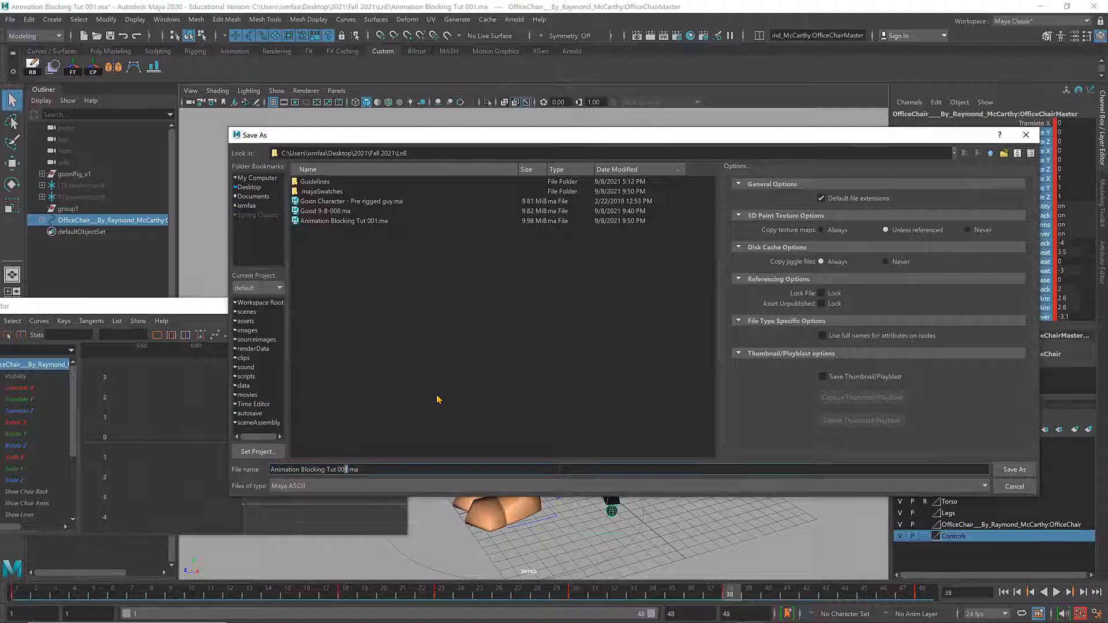
key("Return")
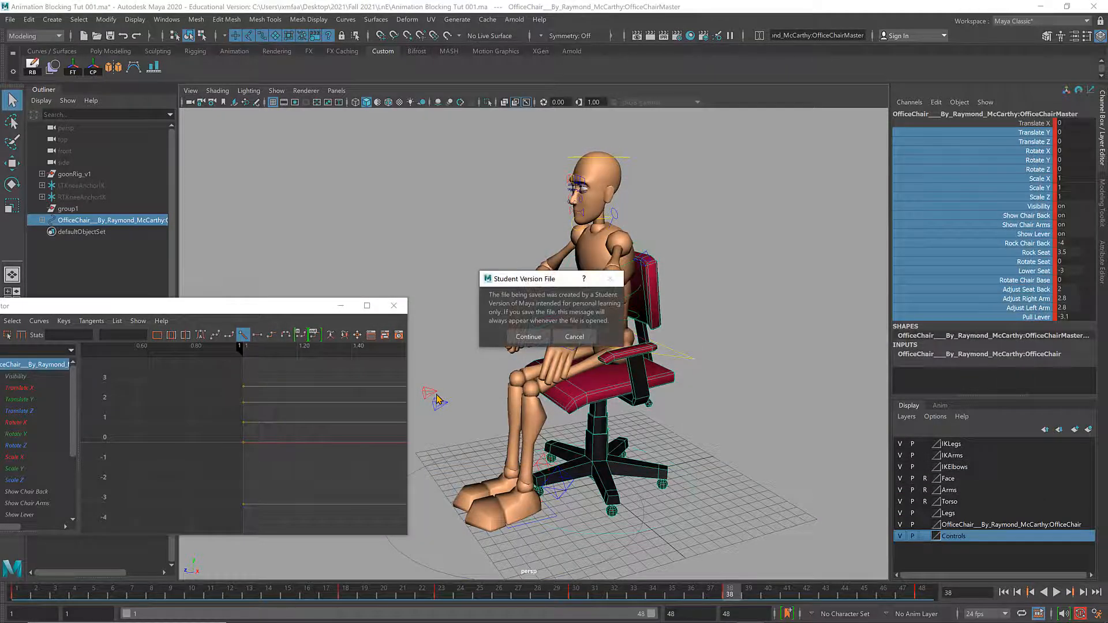
left_click(528, 336)
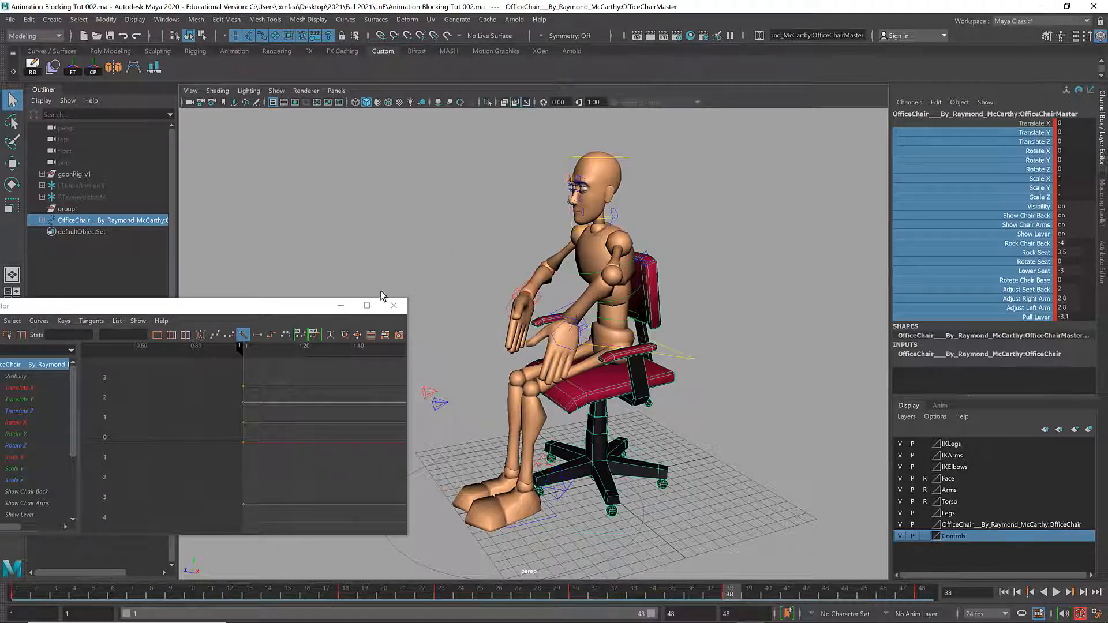
- Bring the whole Graph Editor into view and frame all of the chair's animation curves in it
left_click_drag(230, 309, 392, 164)
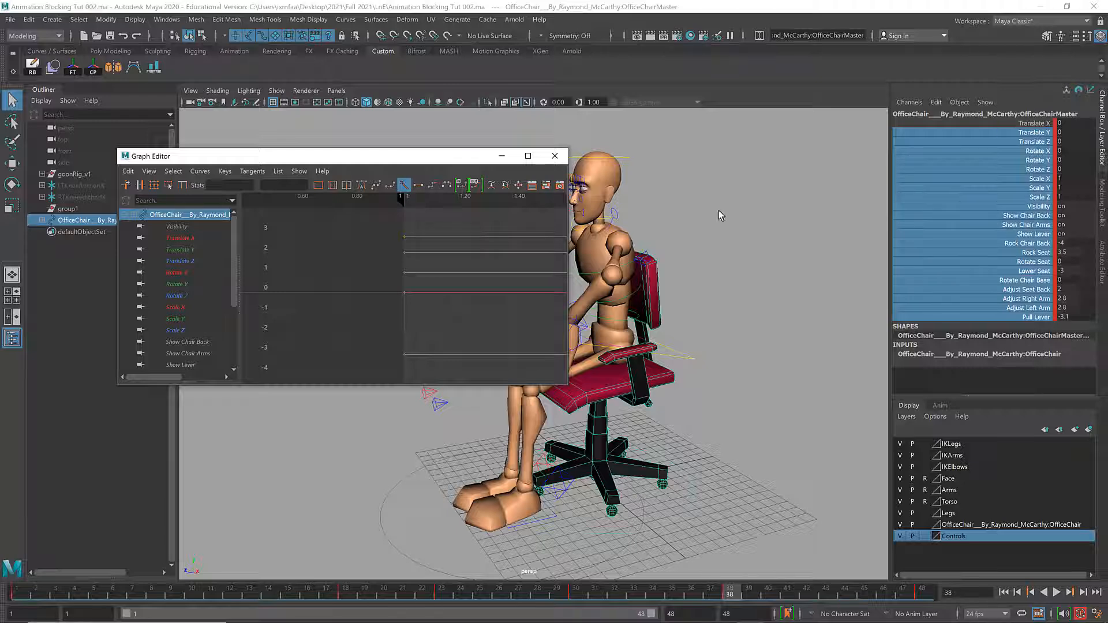
left_click(681, 504)
left_click(686, 492)
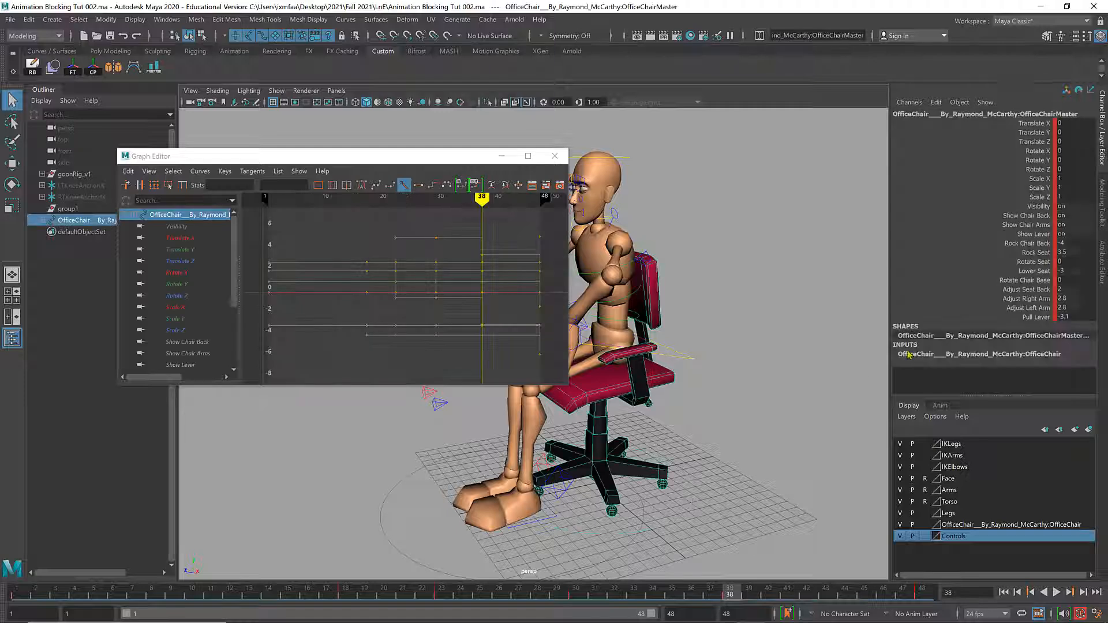
- Examine the chair's rock, rotate and adjust channels and find their curves in the Graph Editor
left_click(1000, 245)
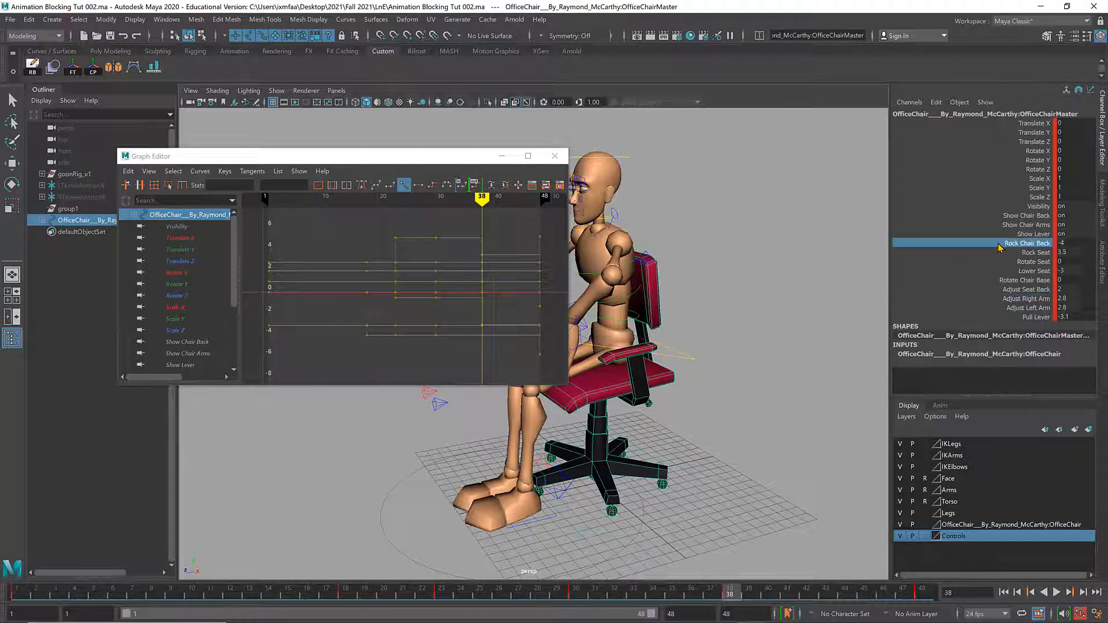
left_click(994, 280)
left_click(1000, 247)
left_click(998, 281)
left_click(997, 290)
left_click(991, 253)
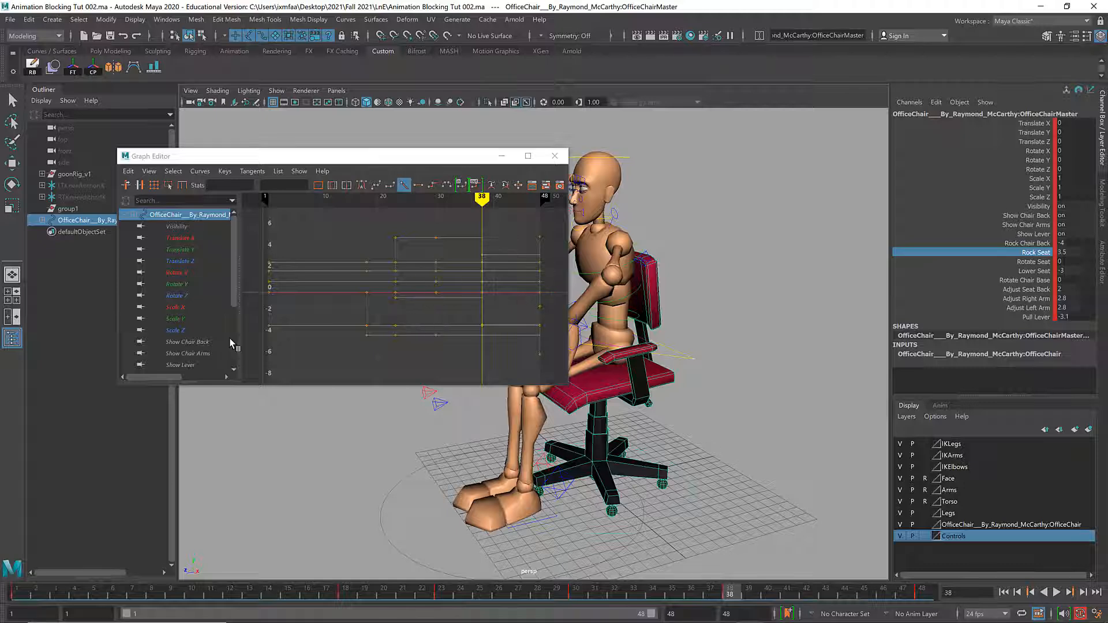
scroll(202, 336, "down", 3)
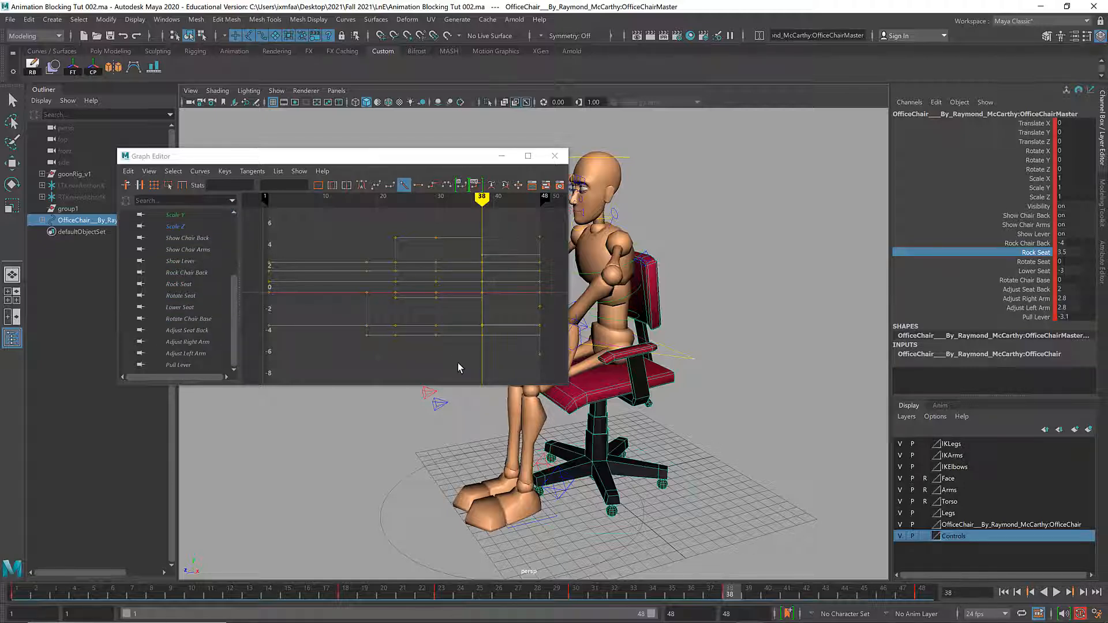
left_click(711, 530)
left_click(672, 488)
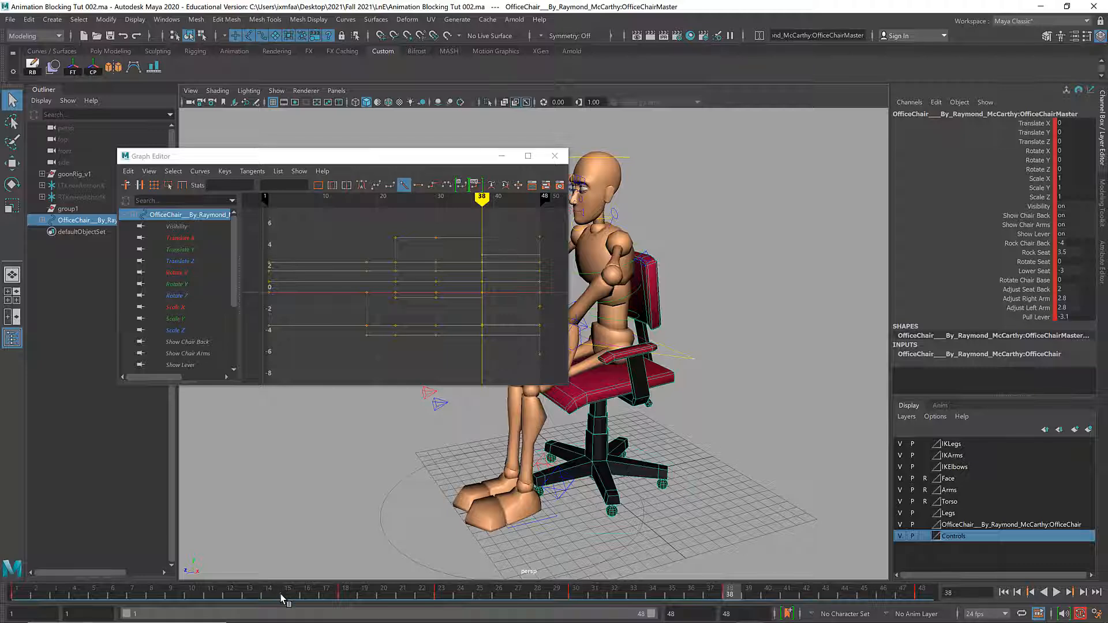
- Play the blocked sitting animation to check the chair's motion, stopping at frame 36
key("alt+v")
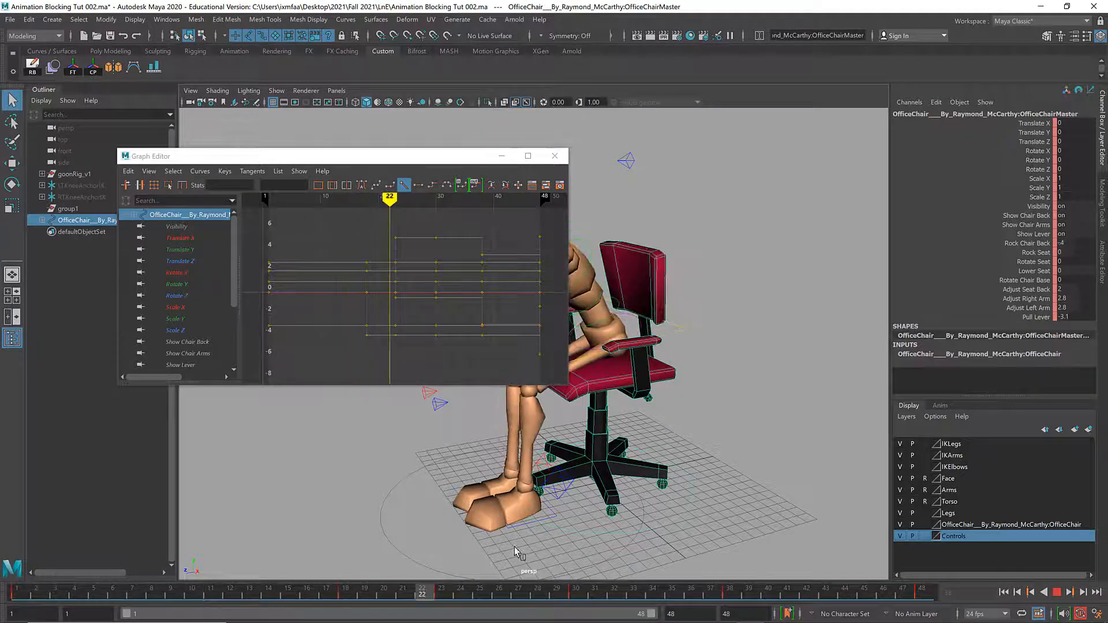
key("alt+v")
left_click(666, 509)
left_click(667, 509)
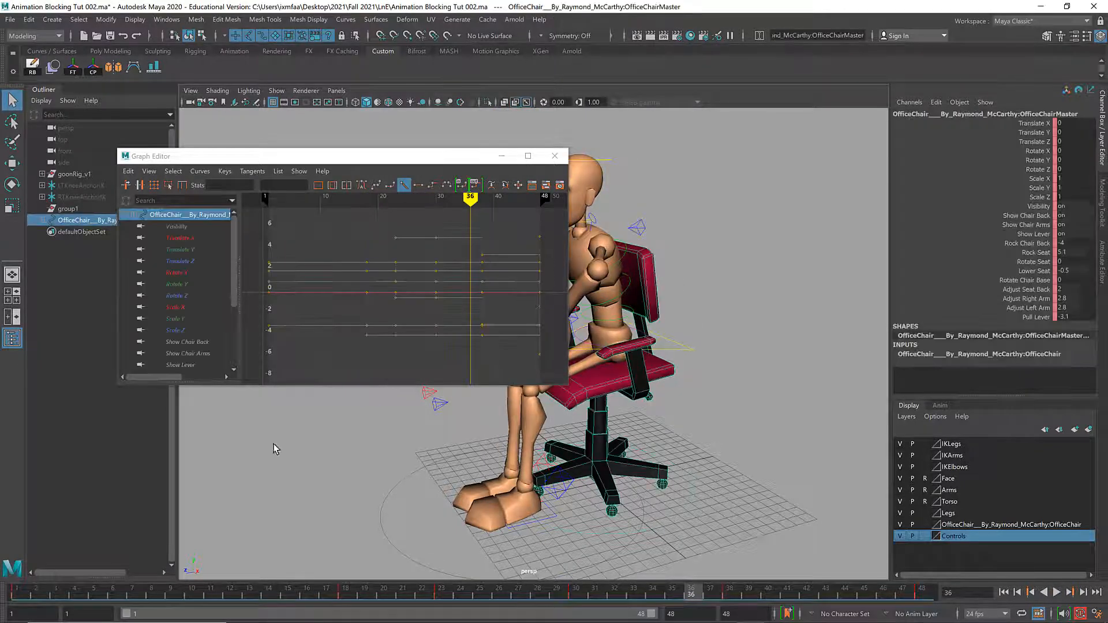
- Select the chair's Show Chair Back through Pull Lever curves and apply spline tangents to their keys at frames 1 and 48
left_click(184, 341)
scroll(192, 320, "down", 3)
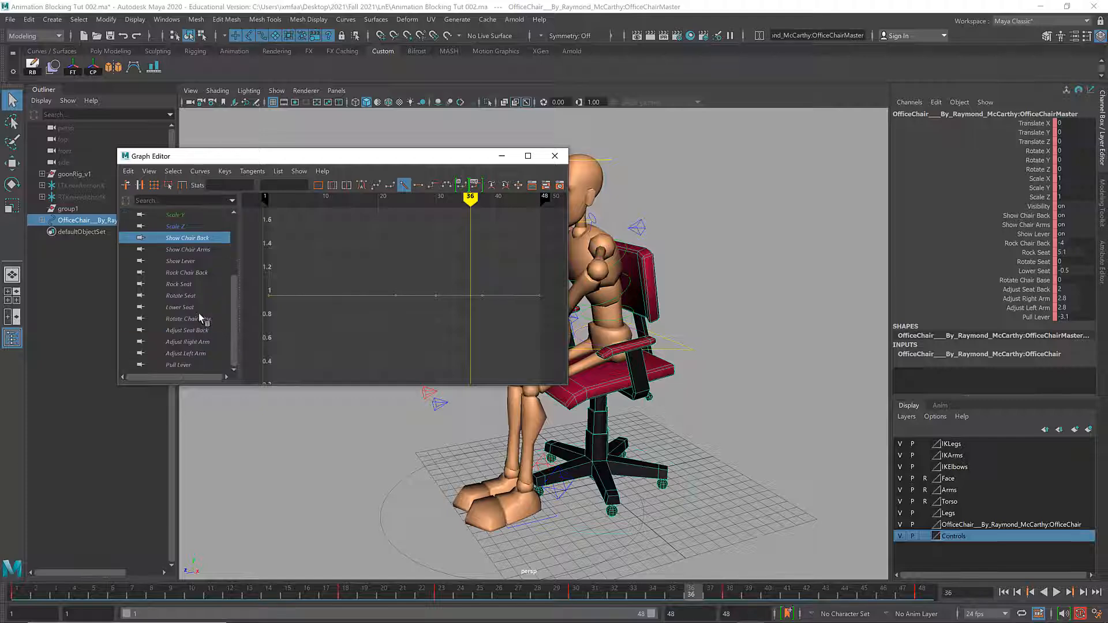
left_click(187, 366, "shift")
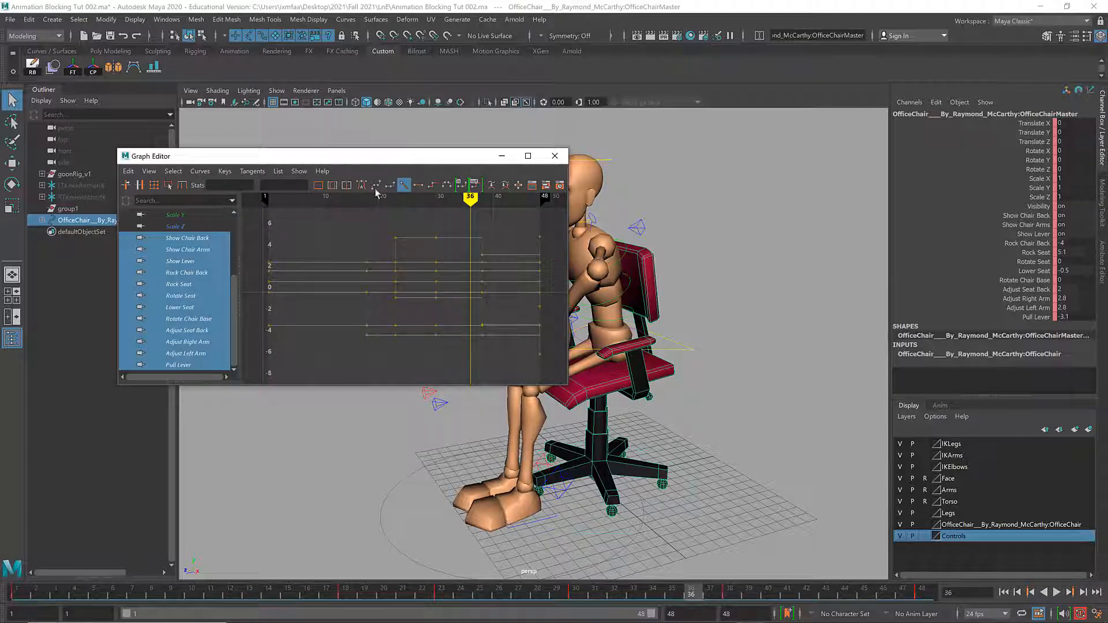
scroll(384, 268, "down", 4)
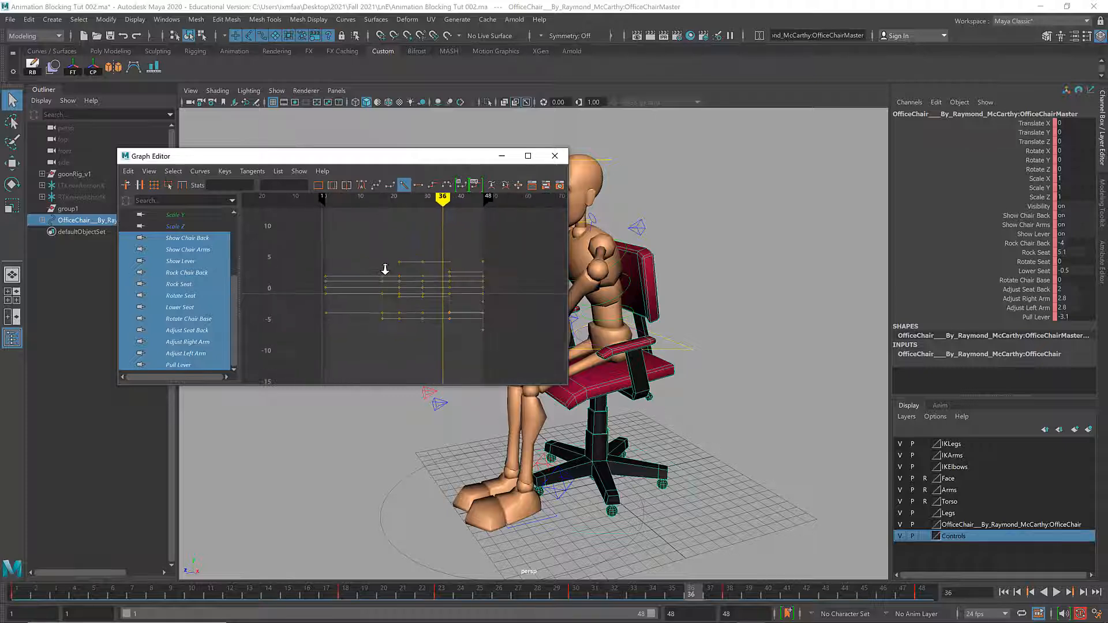
left_click_drag(298, 246, 348, 339)
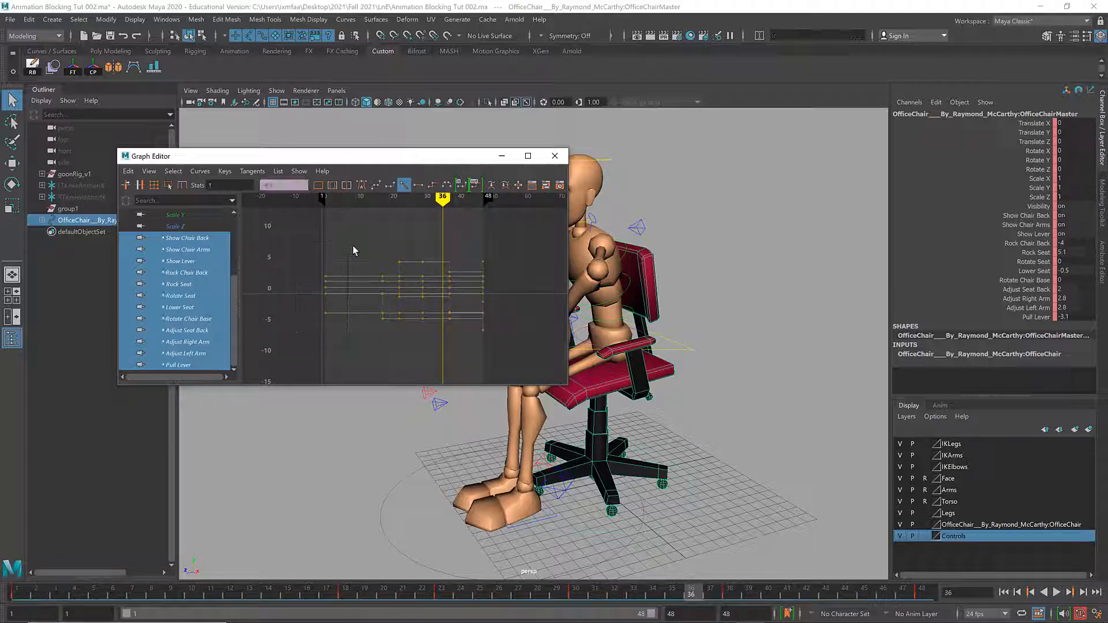
left_click(376, 184)
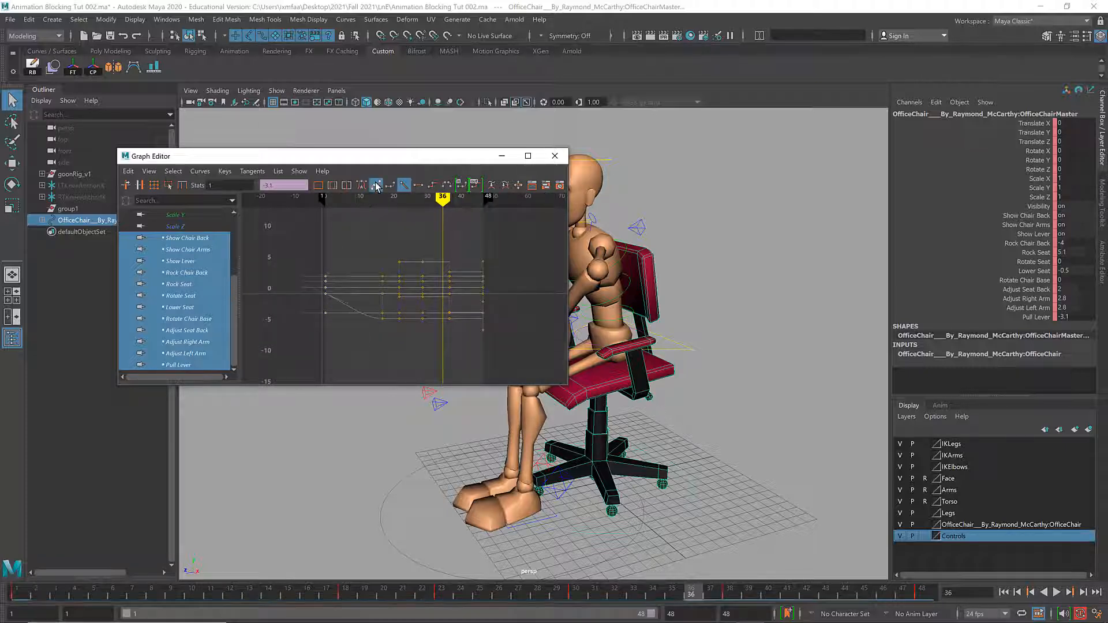
left_click_drag(514, 237, 476, 368)
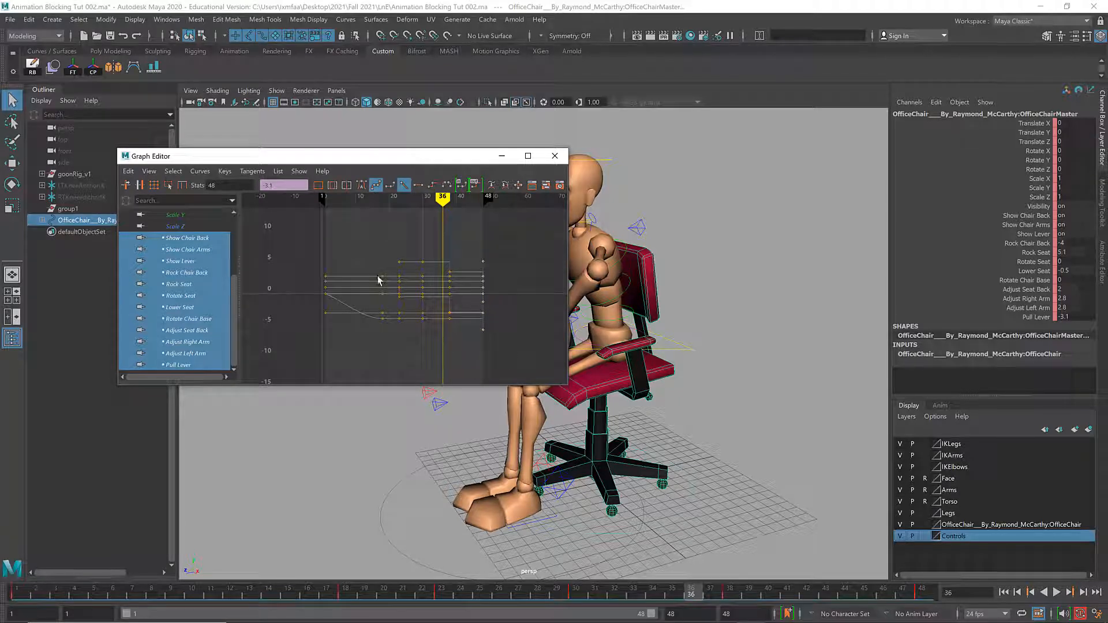
left_click(376, 185)
- Convert all keys of the selected chair curves to spline tangents, and switch them to clamped tangents
scroll(381, 261, "down", 2)
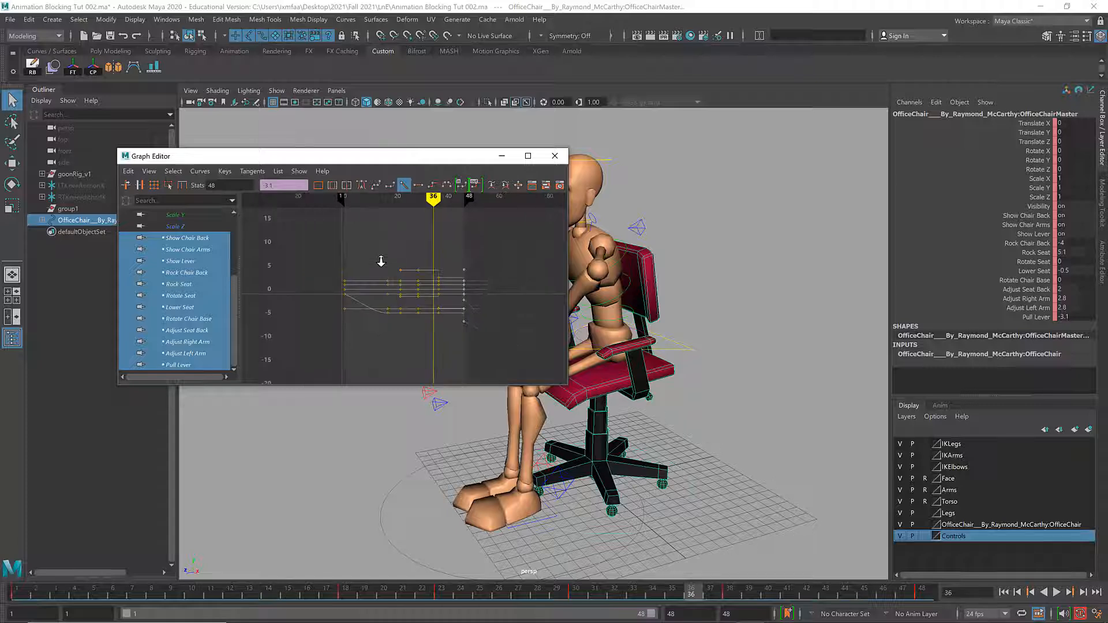
left_click_drag(307, 243, 508, 333)
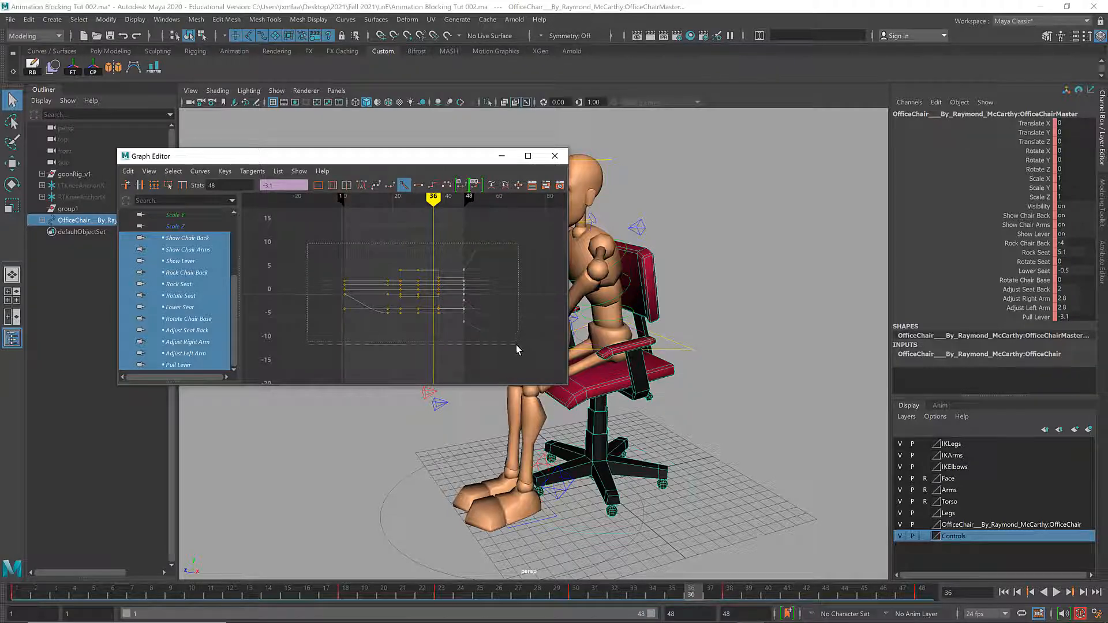
left_click(376, 185)
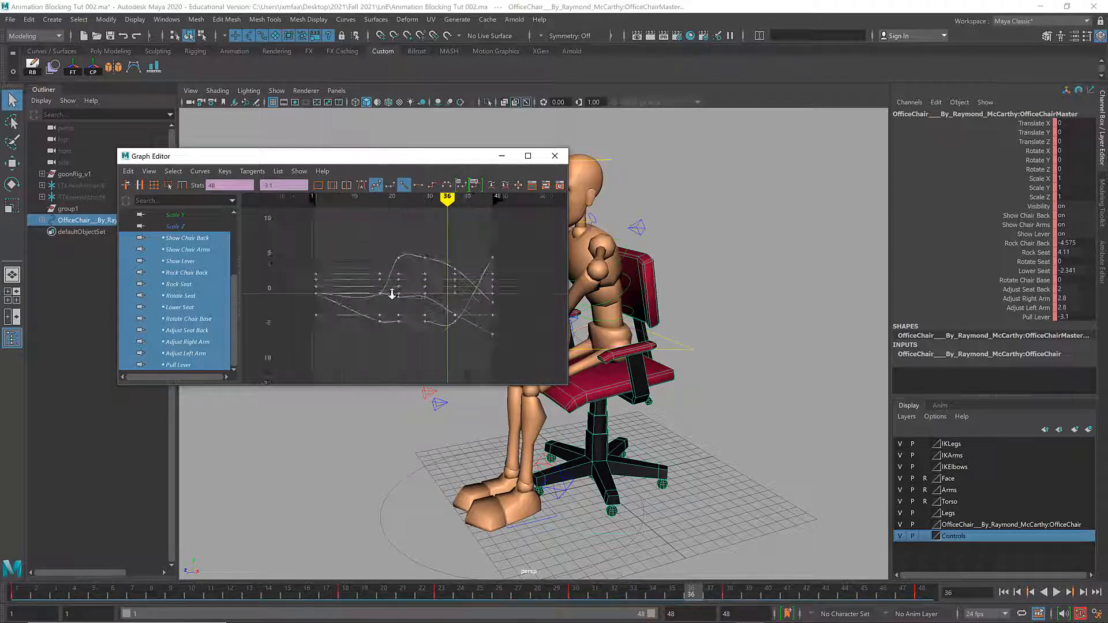
key("f")
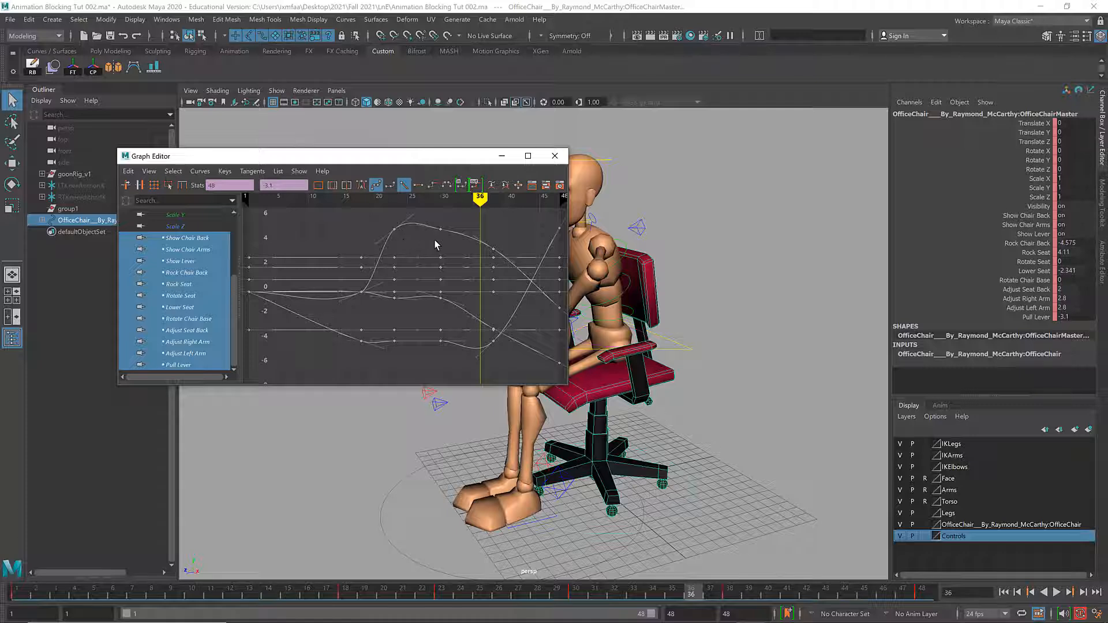
middle_click_drag(409, 233, 408, 249, "alt")
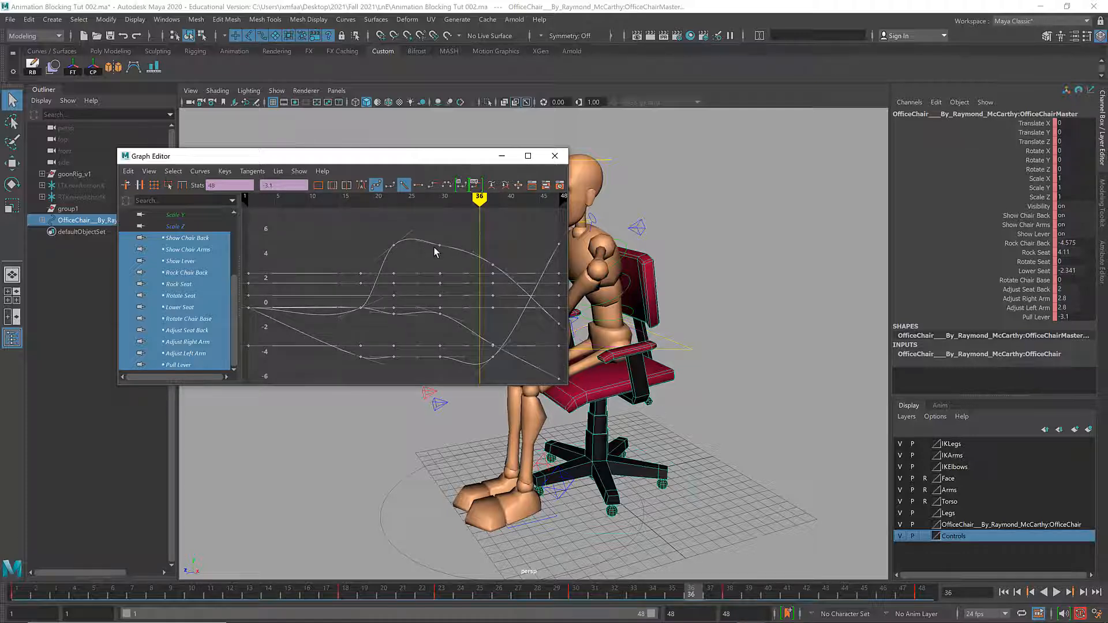
left_click(391, 185)
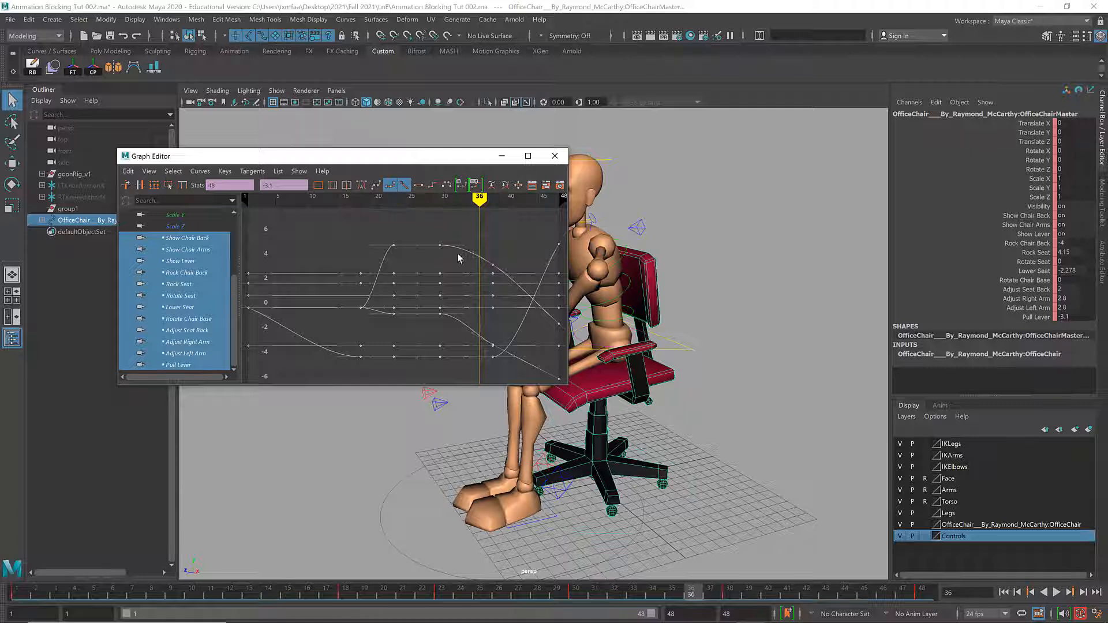
scroll(463, 280, "down", 6)
scroll(465, 281, "up", 2)
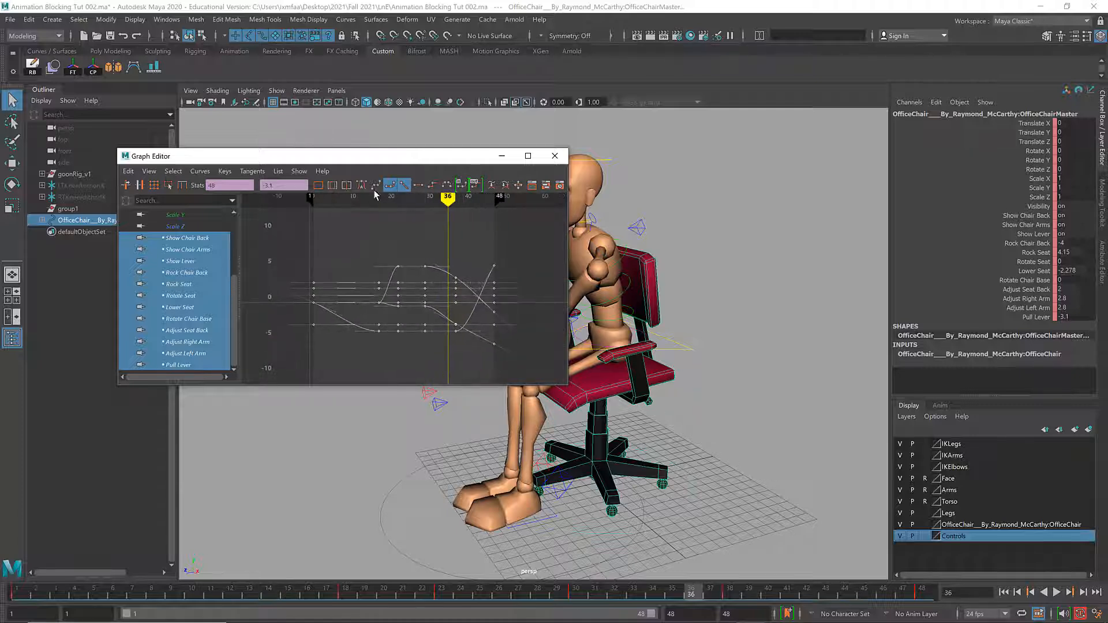
- Move the Graph Editor off the character and play the animation to check the smoothed chair motion, ending at frame 18
left_click_drag(426, 164, 275, 140)
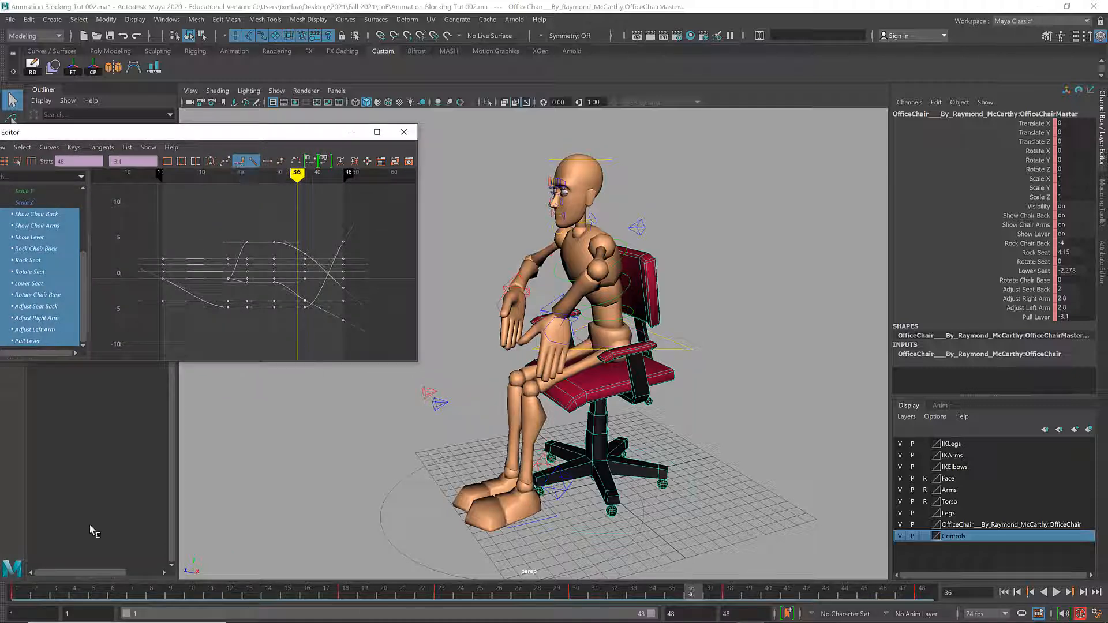
key("alt+v")
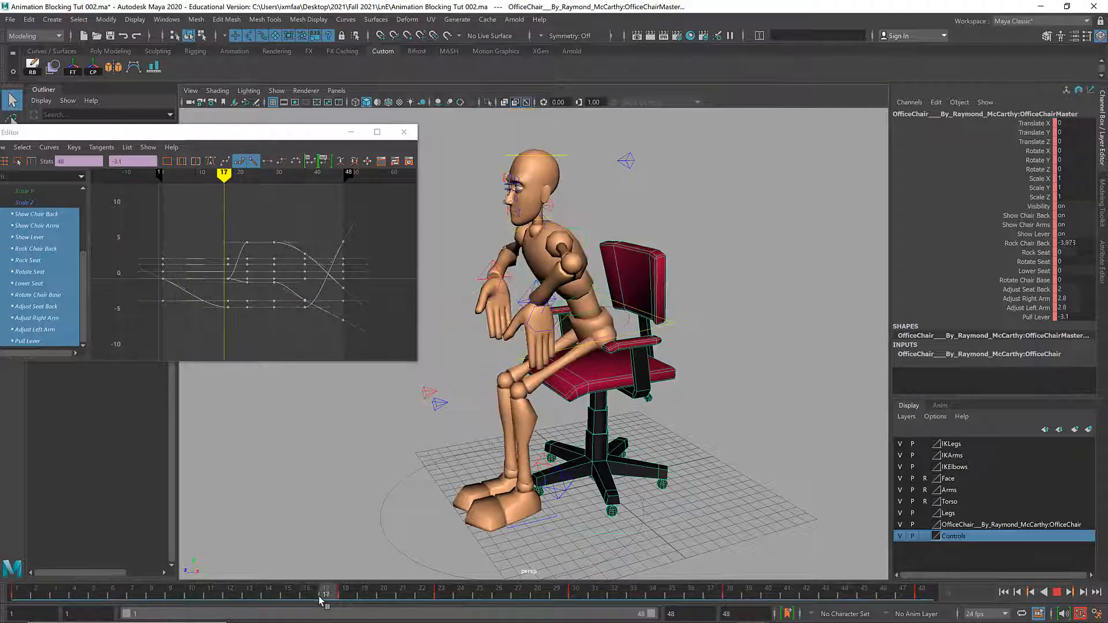
key("alt+v")
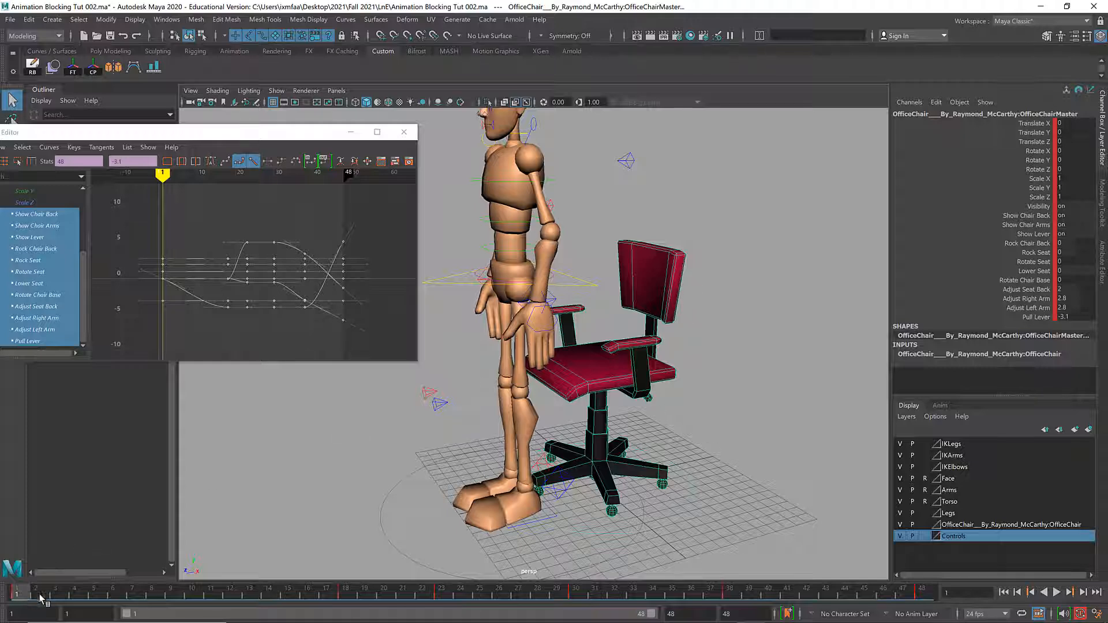
key("alt+v")
mouse_move(213, 594)
left_mouse_down()
mouse_move(407, 586)
mouse_move(287, 590)
mouse_move(352, 592)
left_mouse_up()
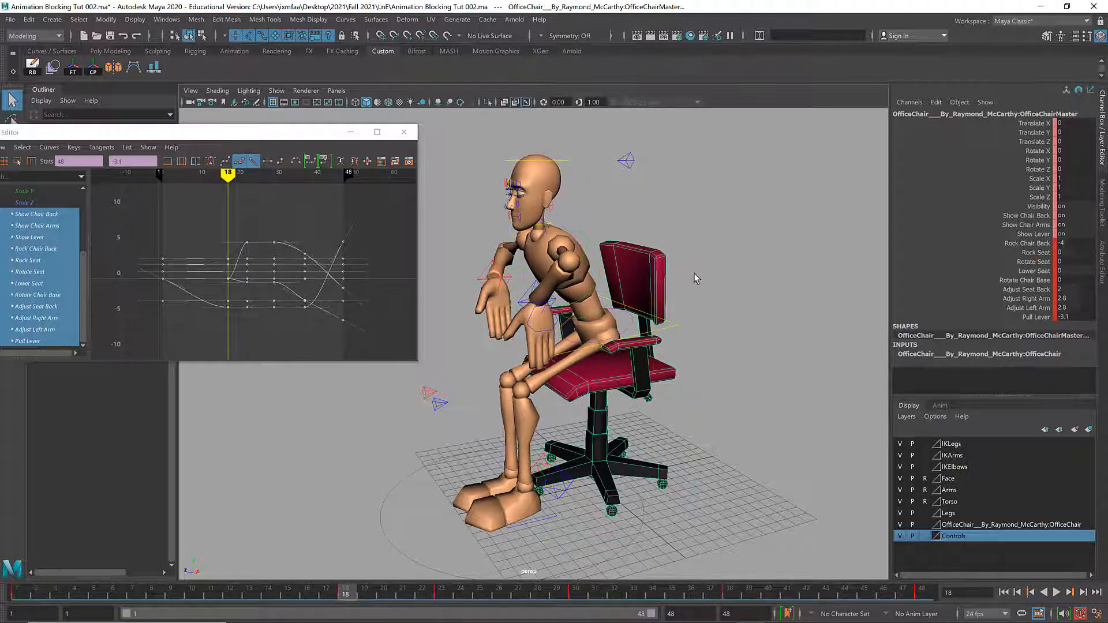
right_click_drag(632, 280, 686, 267, "alt")
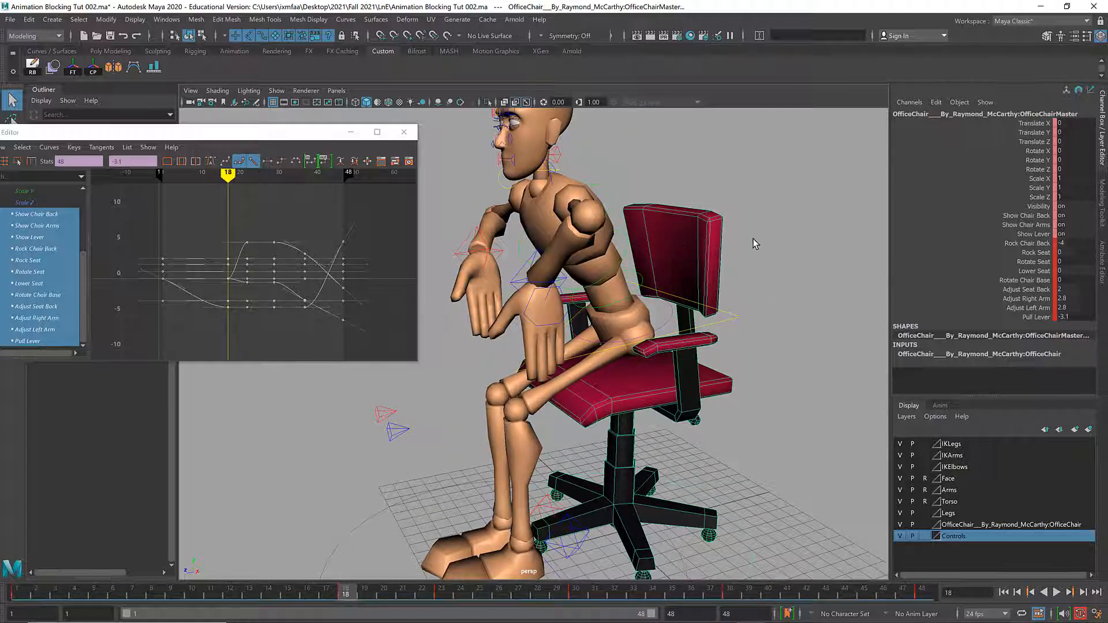
- Try a different Rock Chair Back value at frame 18 and undo the change
left_click(1028, 243)
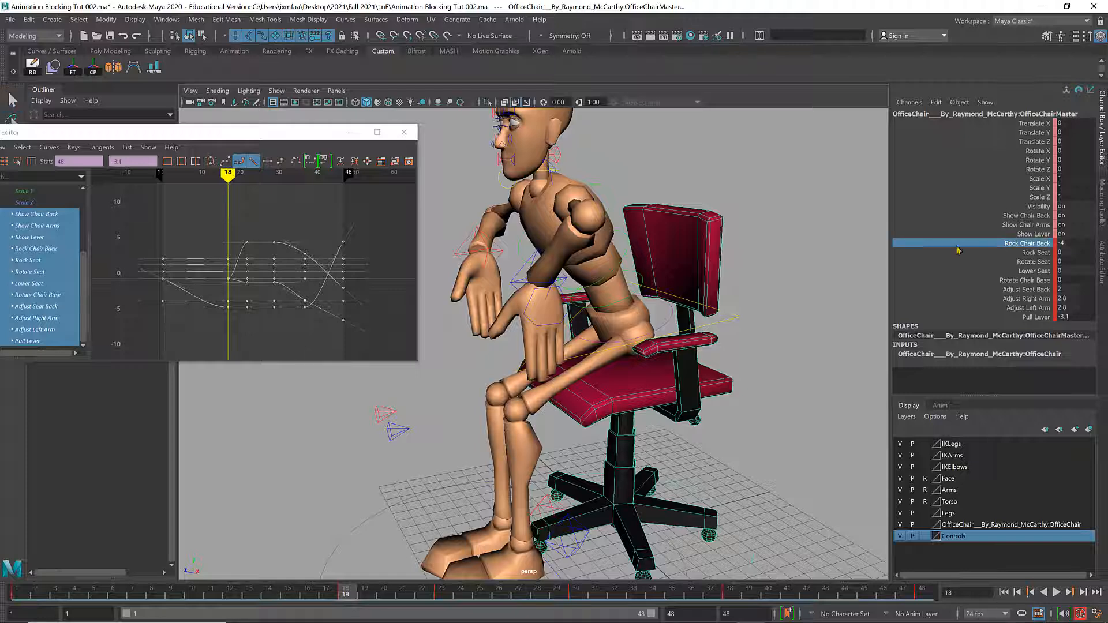
middle_click_drag(784, 251, 820, 249)
key("ctrl+z")
- Delete the Rock Chair Back curve's key at frame 1 and scrub through the timeline to frame 48
left_click(44, 249)
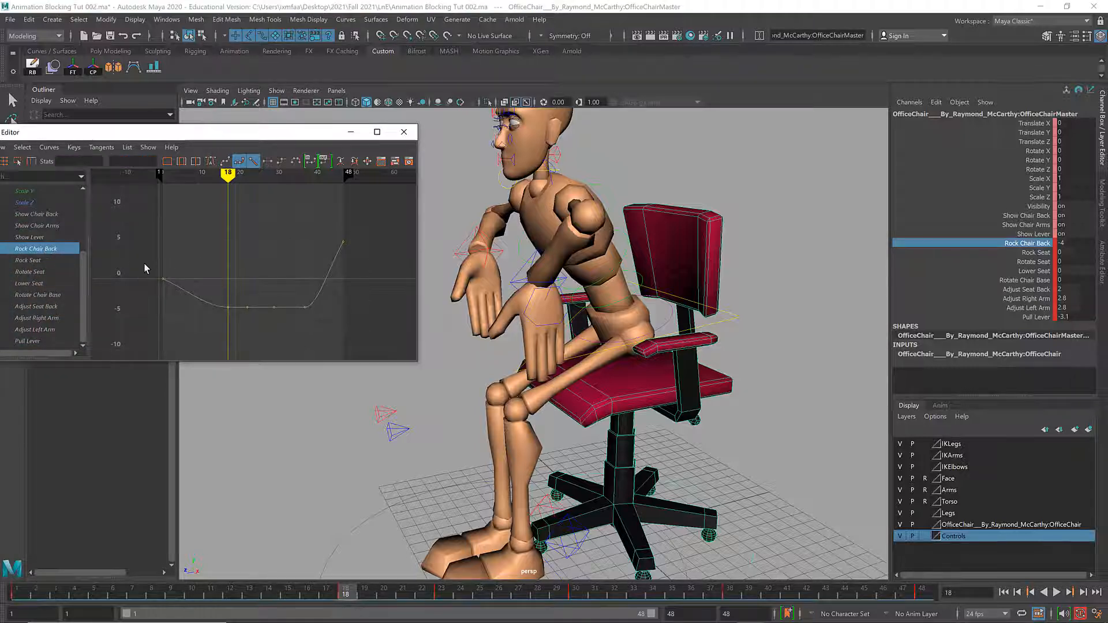
left_click_drag(145, 269, 180, 314)
key("Delete")
left_click_drag(42, 601, 942, 570)
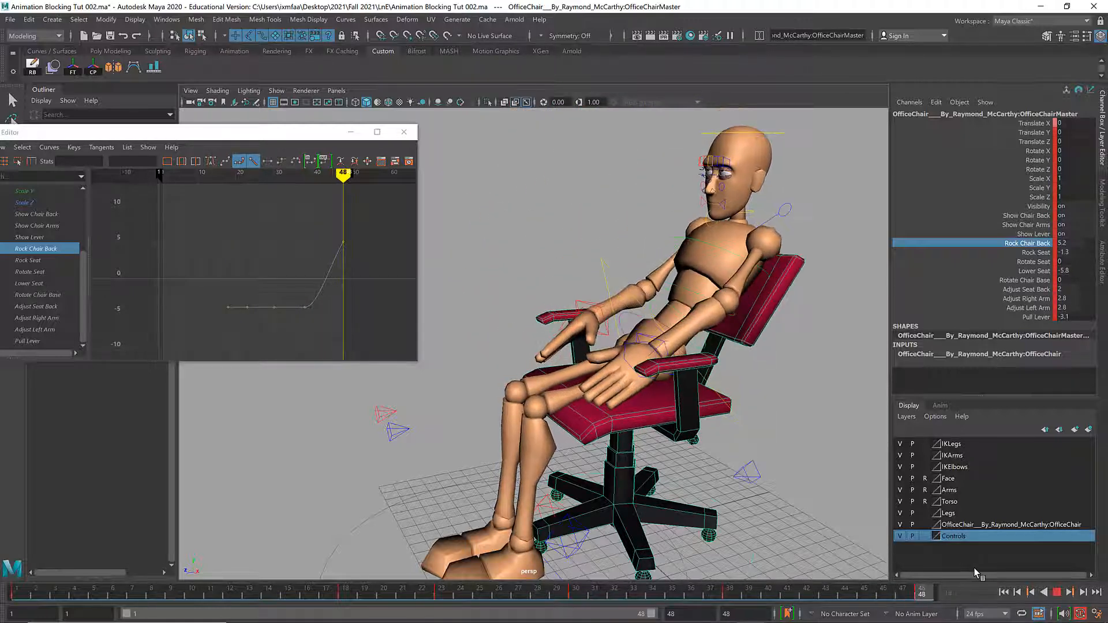
- At frame 43, set the chair's Rock Chair Back to 1.75 while checking the backrest against the character's back
left_click(826, 589)
left_click_drag(700, 413, 823, 329, "alt")
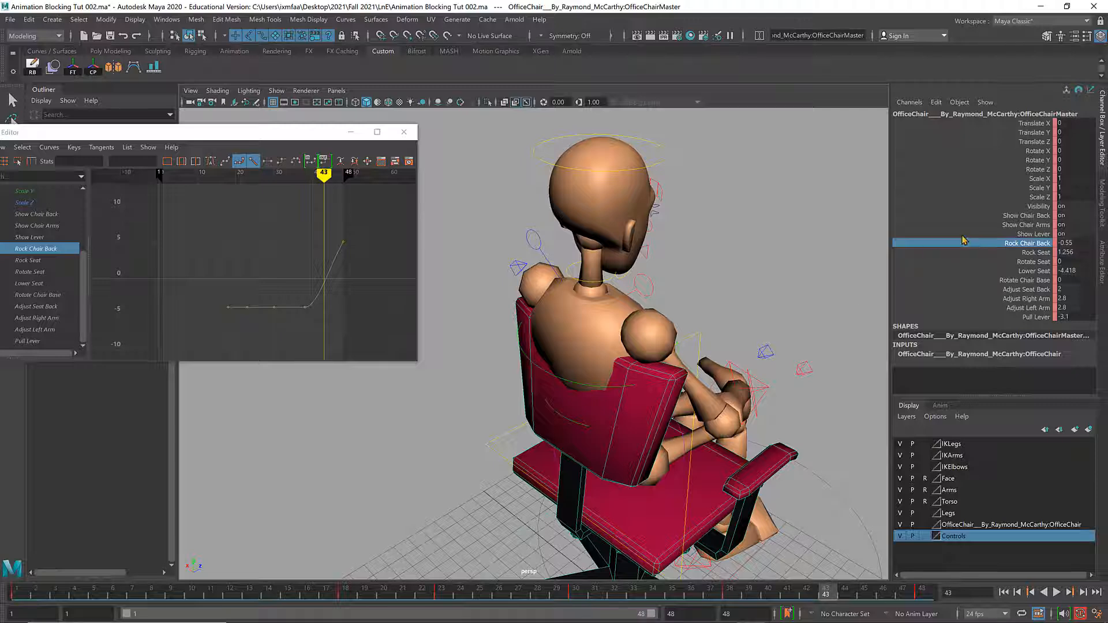
left_click_drag(835, 270, 830, 262, "alt")
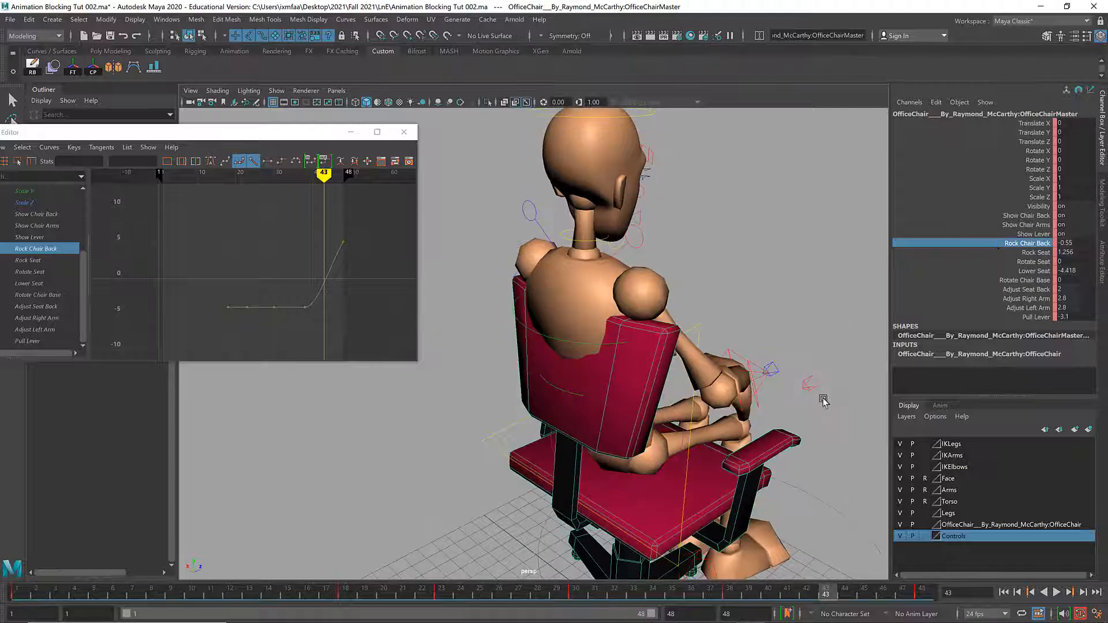
middle_click_drag(658, 442, 662, 441)
left_click_drag(662, 441, 635, 438, "alt")
right_click_drag(724, 446, 583, 441, "alt")
left_click_drag(577, 439, 611, 447, "alt")
right_click_drag(611, 447, 585, 450, "alt")
middle_click_drag(586, 451, 598, 456, "alt")
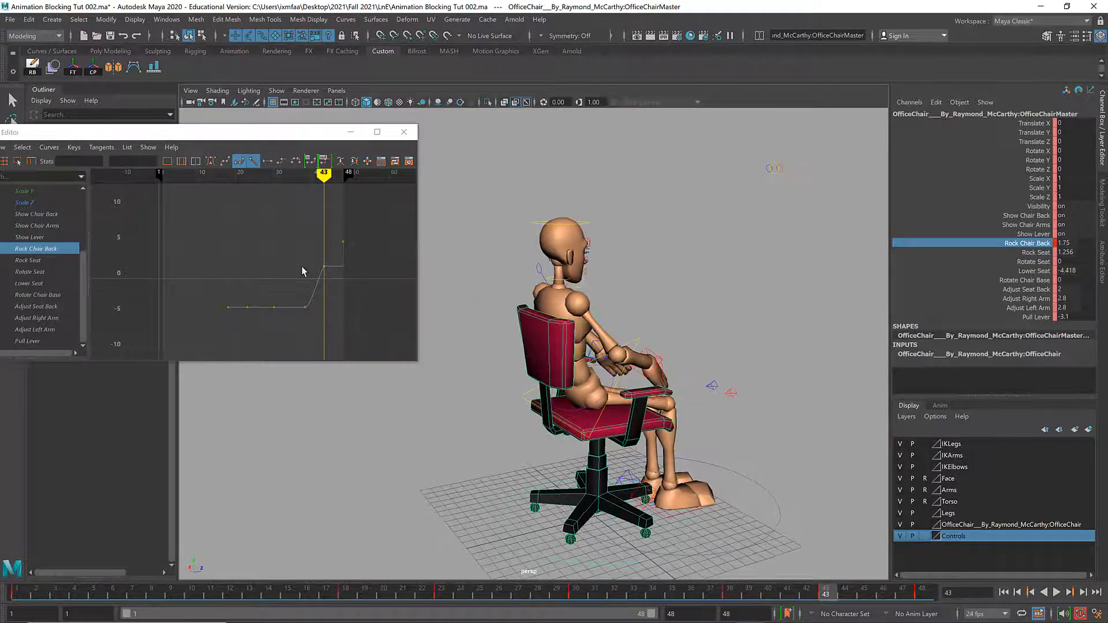
- Smooth the tangents of the Rock Chair Back key at frame 43 and maximize the Graph Editor around that key
left_click_drag(309, 260, 336, 277)
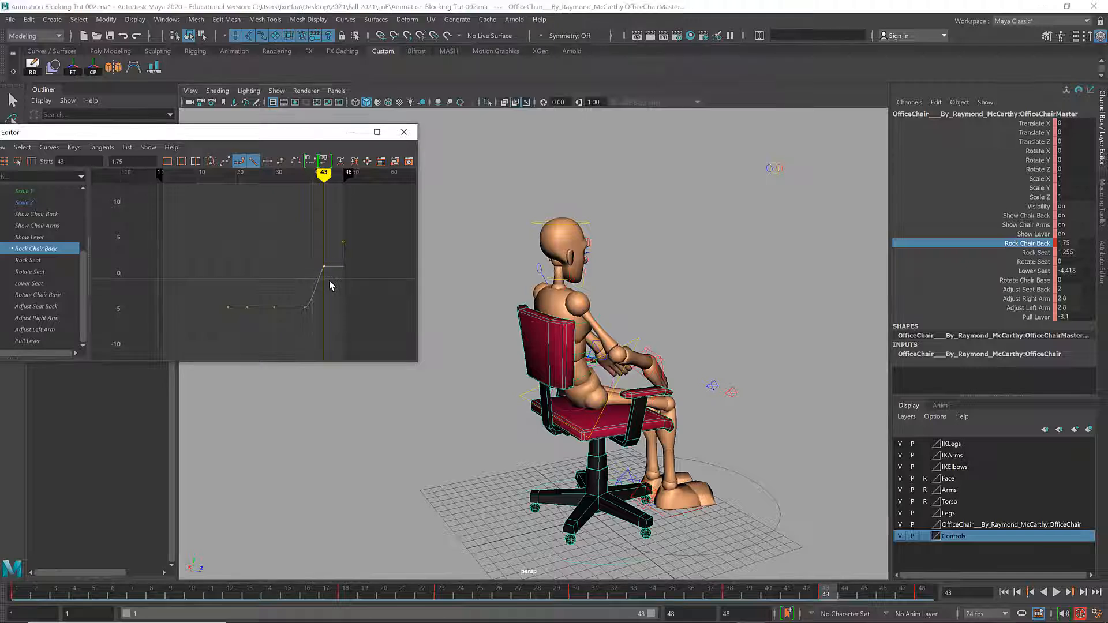
left_click(236, 163)
double_click(298, 133)
mouse_move(766, 276)
right_mouse_down("alt")
mouse_move(793, 277)
mouse_move(773, 276)
right_mouse_up("alt")
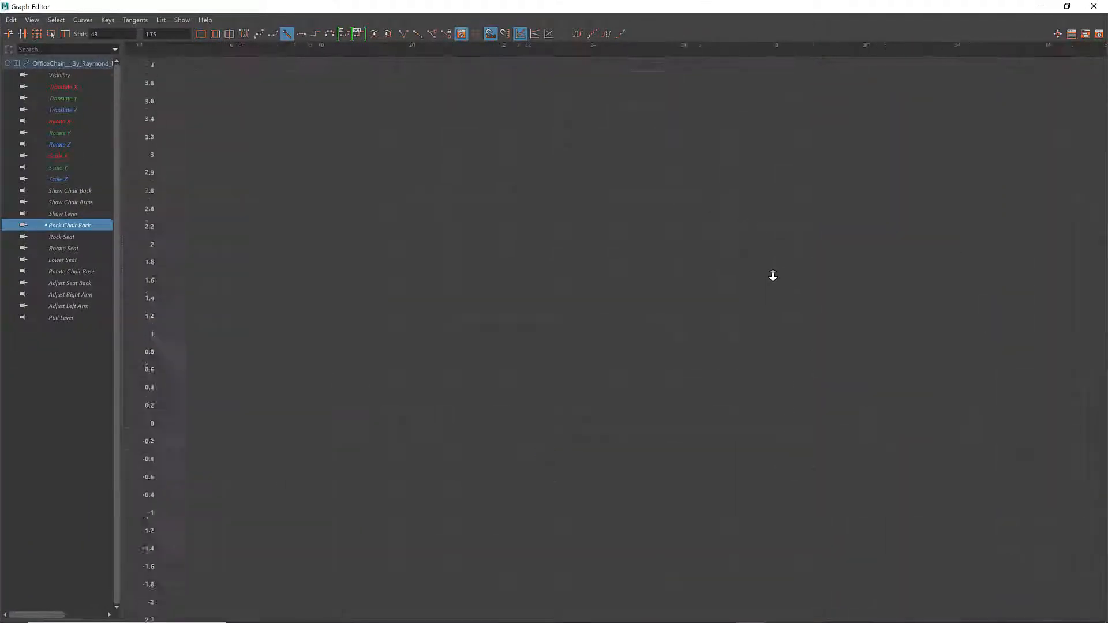
middle_click_drag(773, 276, 415, 306, "alt")
left_click_drag(605, 278, 711, 342)
right_click_drag(691, 336, 646, 330, "alt")
middle_click_drag(647, 331, 401, 345, "alt")
- Adjust the outgoing tangent handle of the Rock Chair Back key at frame 43 to refine the curve toward frame 48
left_click_drag(666, 257, 738, 296)
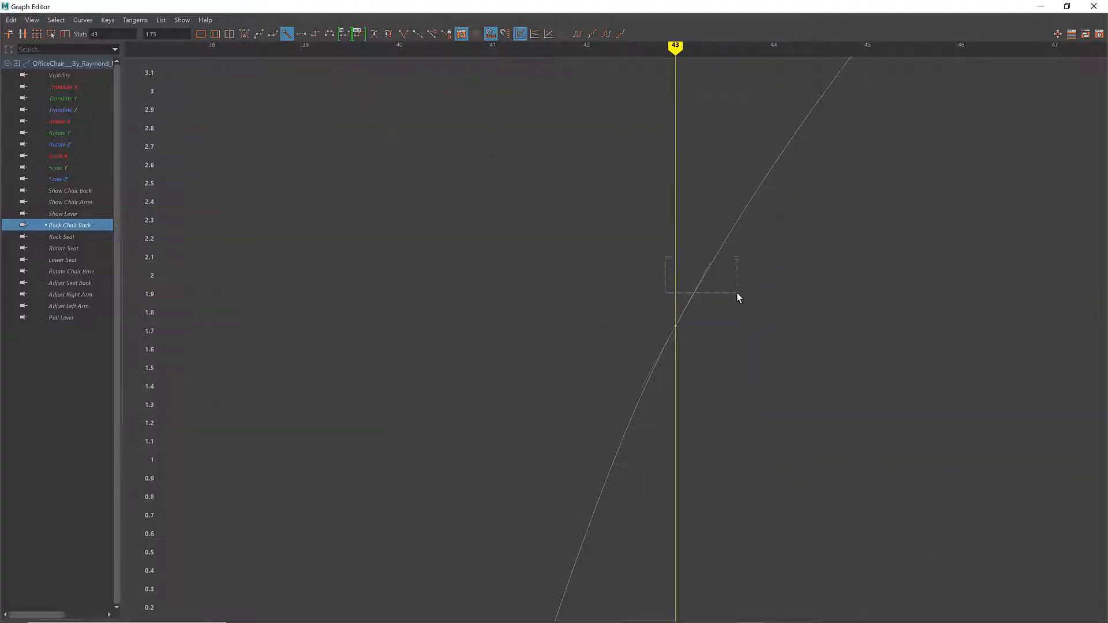
middle_click_drag(710, 265, 699, 263)
key("ctrl+z")
middle_click_drag(707, 265, 705, 265)
right_click_drag(771, 293, 724, 299, "alt")
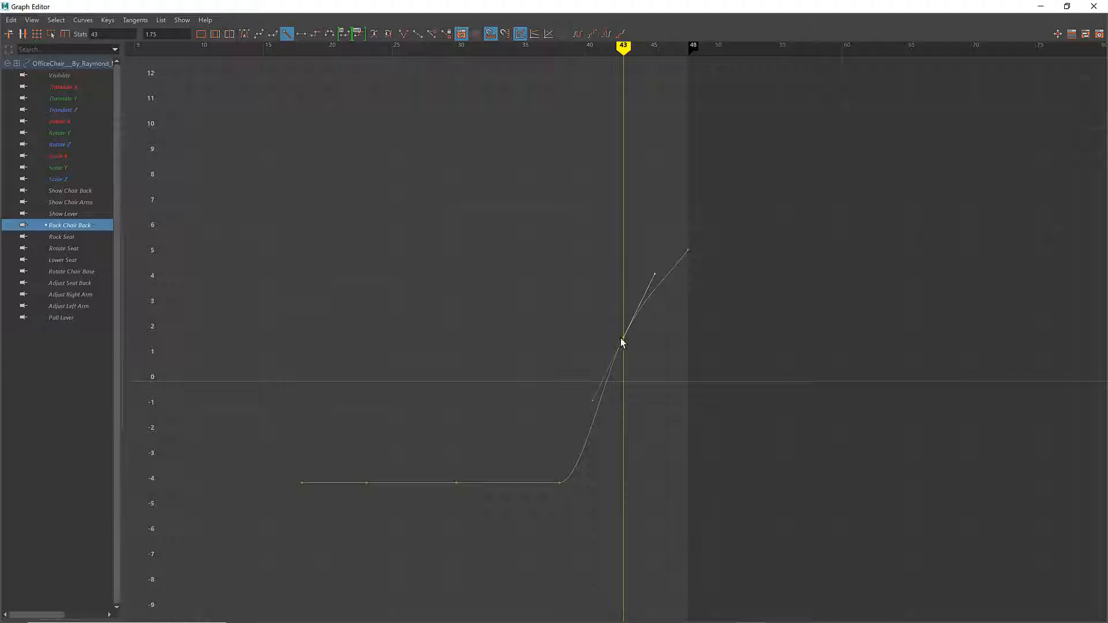
- Restore the Graph Editor to a small window and play the animation from several angles, stopping at frame 45
left_click_drag(639, 11, 162, 333)
left_click_drag(510, 354, 751, 369, "alt")
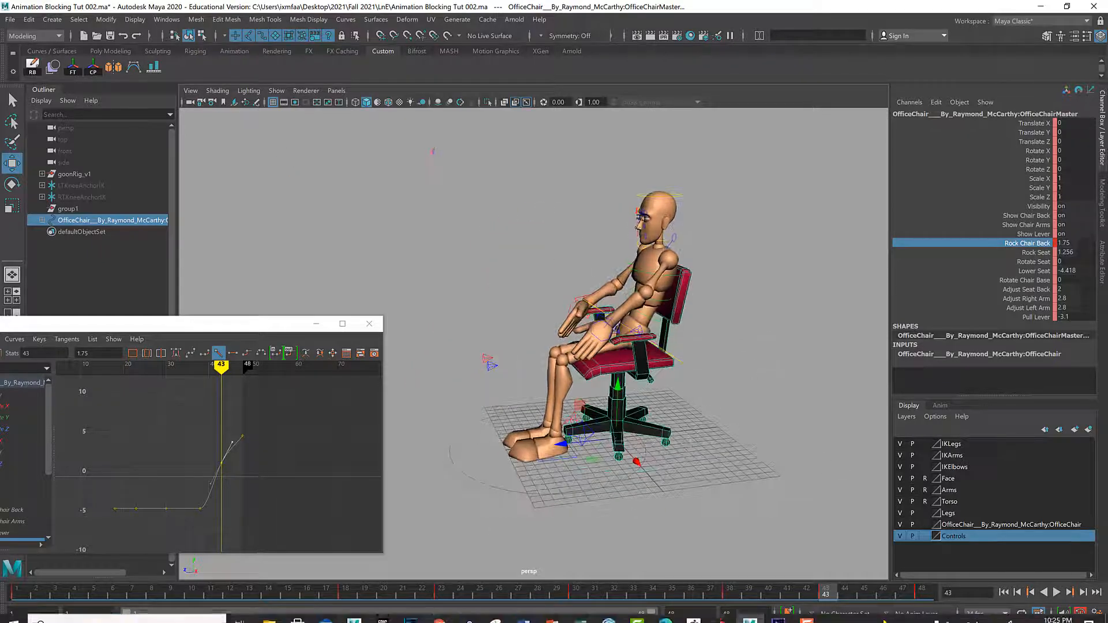
left_click(1057, 593)
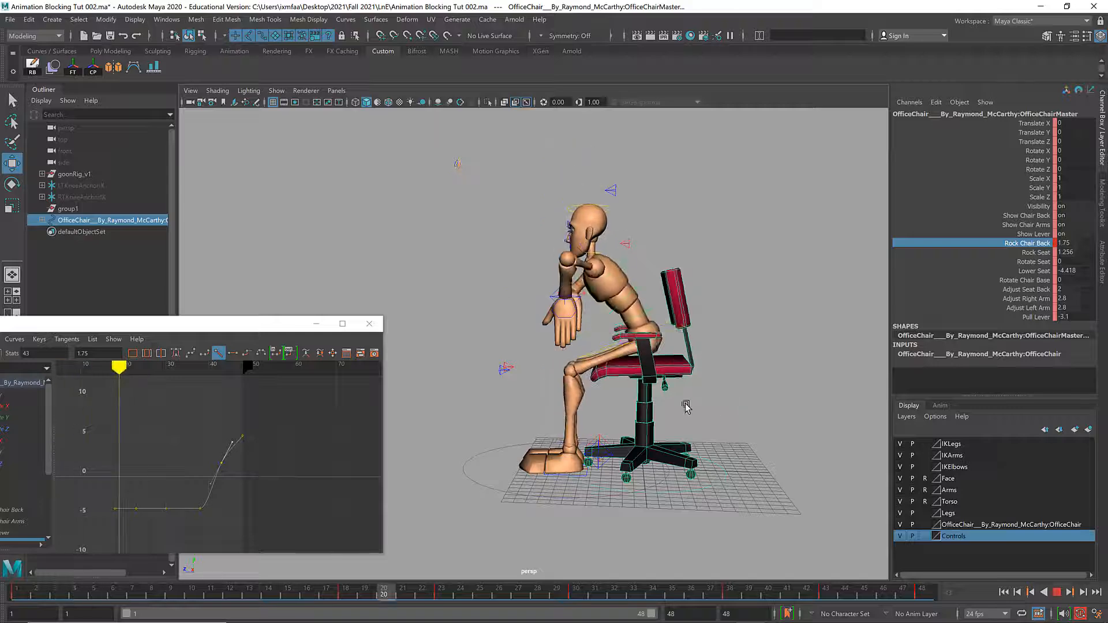
left_click_drag(702, 384, 721, 411, "alt")
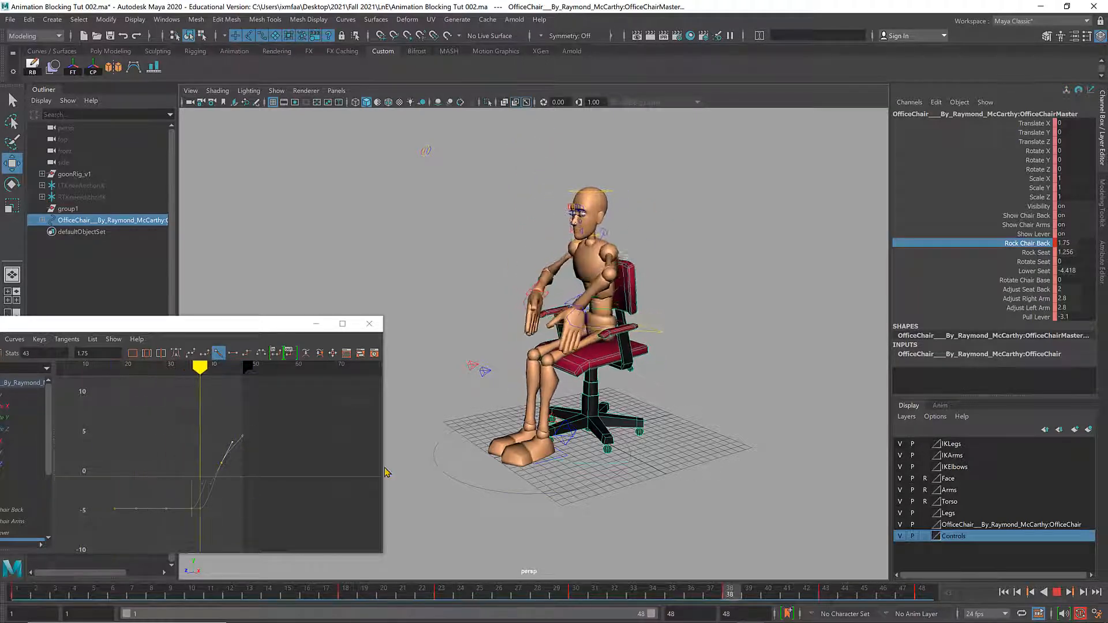
key("Escape")
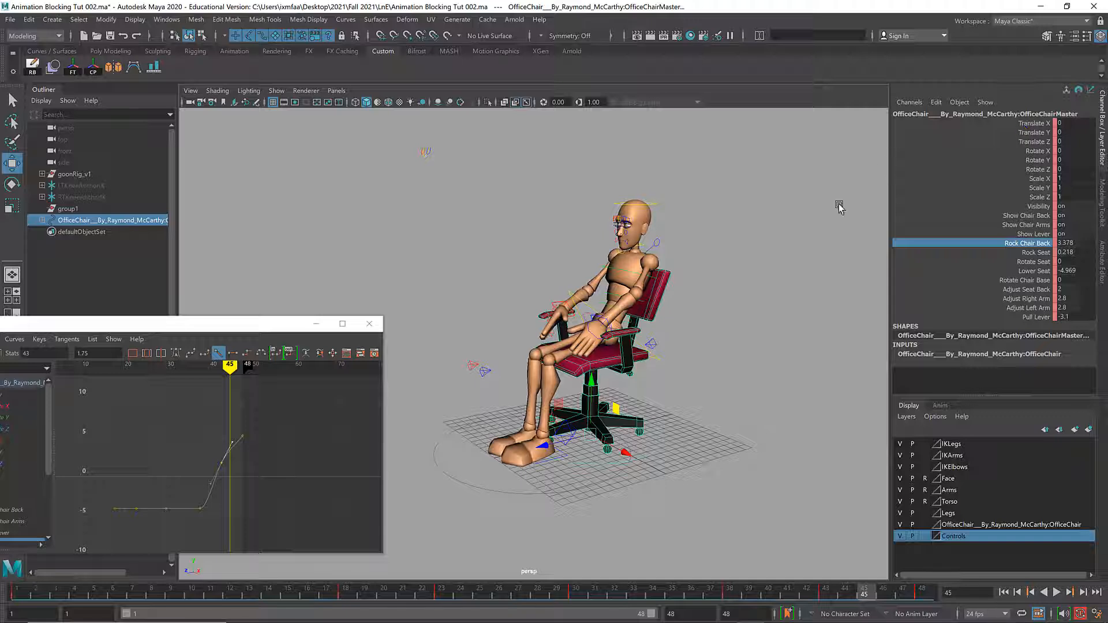
- Select all objects in the Controls display layer to load the character's animation curves in the Graph Editor
right_click(959, 539)
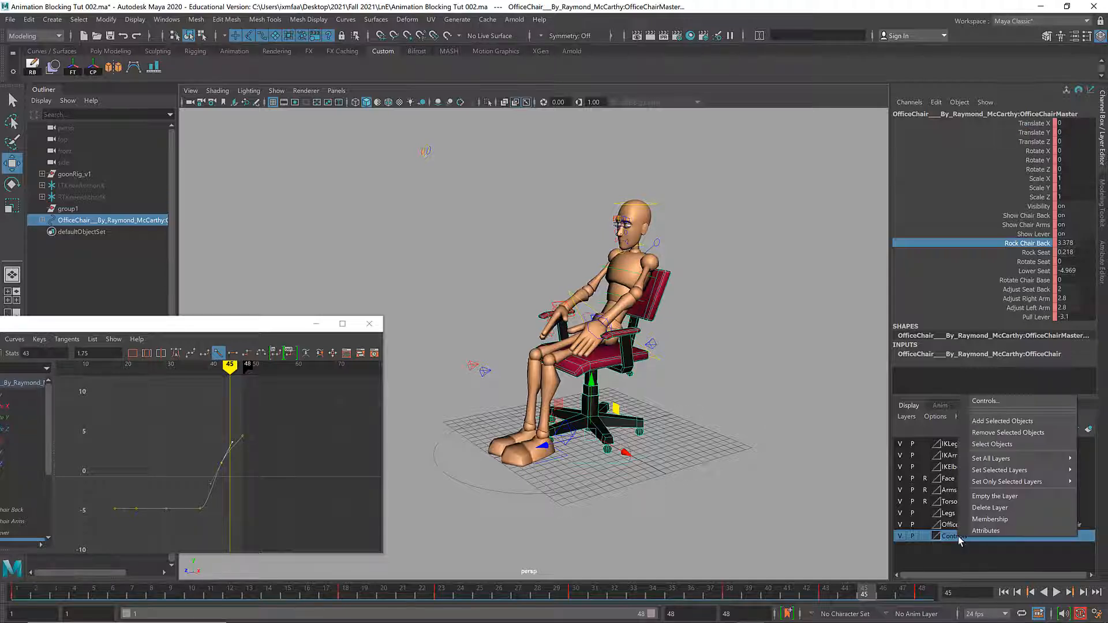
left_click(1012, 445)
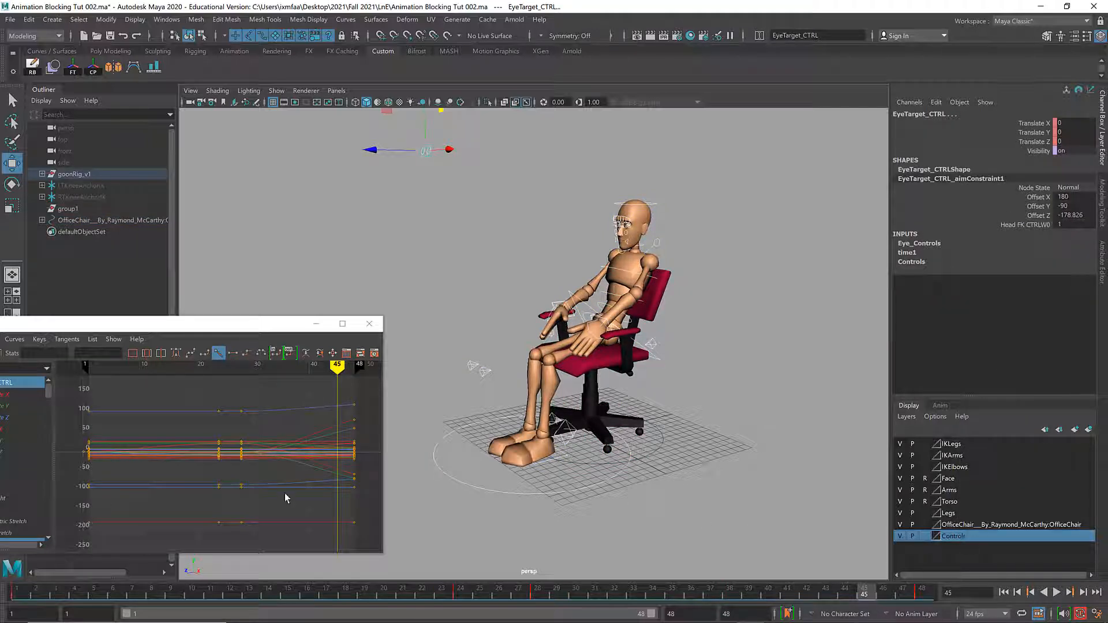
scroll(668, 288, "up", 5)
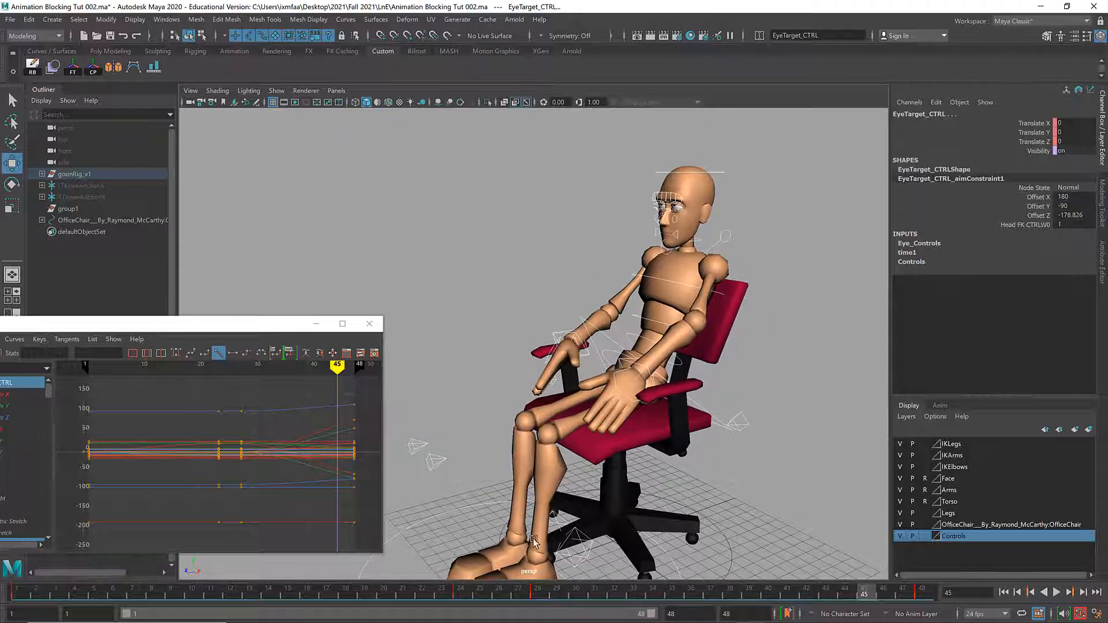
- Delete the static channels from all selected character controls to clean up their curves in the Graph Editor
left_click_drag(575, 443, 641, 406, "alt")
middle_click_drag(630, 385, 652, 466, "alt")
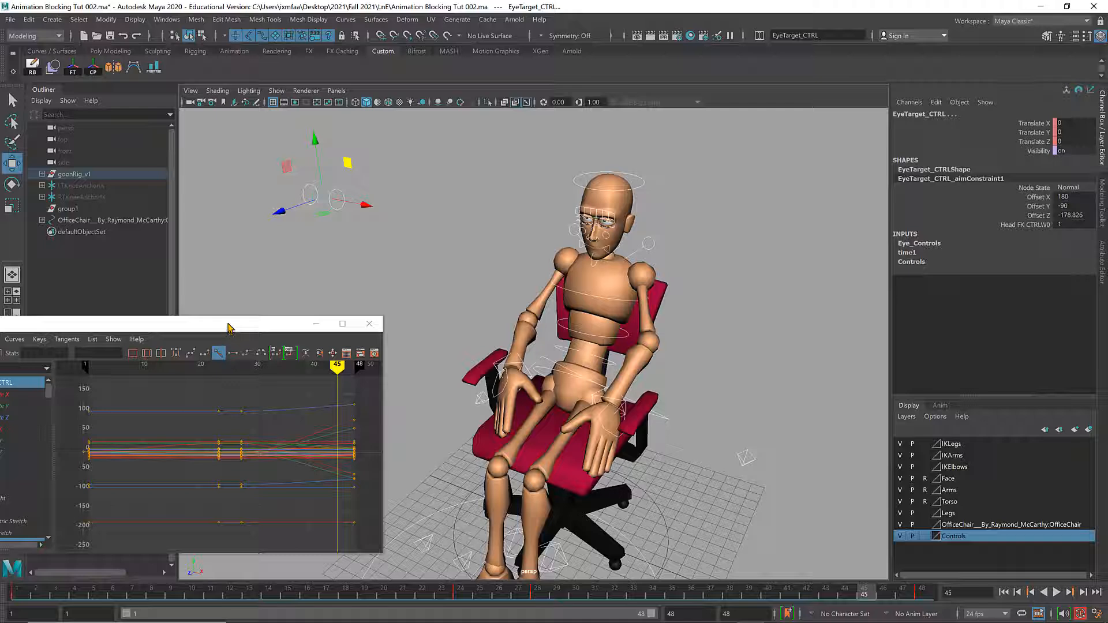
left_click_drag(228, 327, 392, 274)
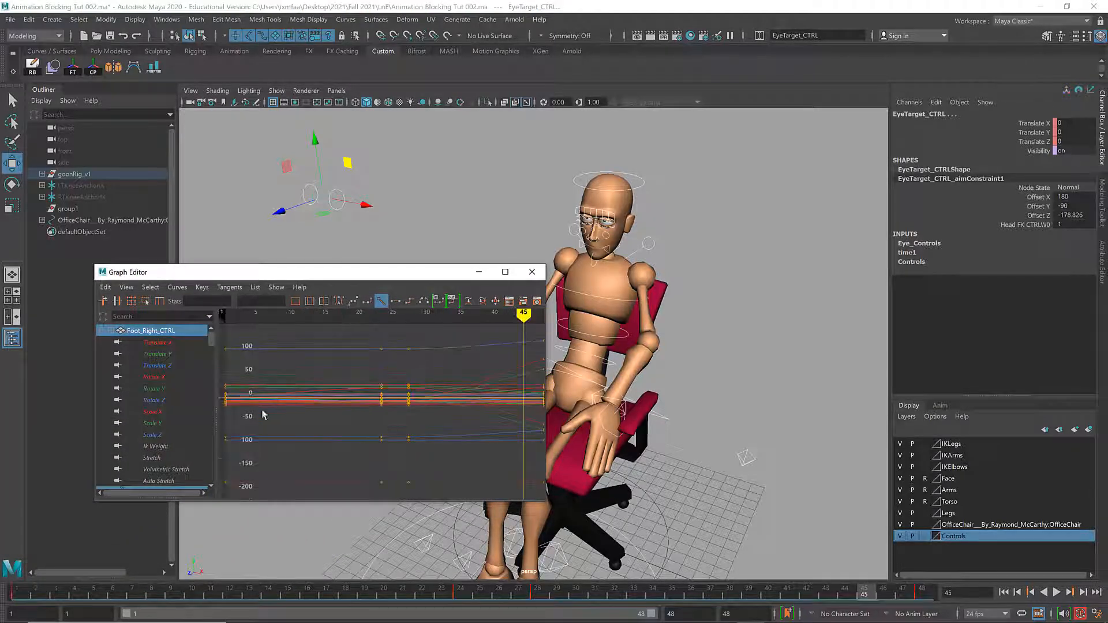
scroll(306, 410, "down", 4)
scroll(321, 411, "up", 3)
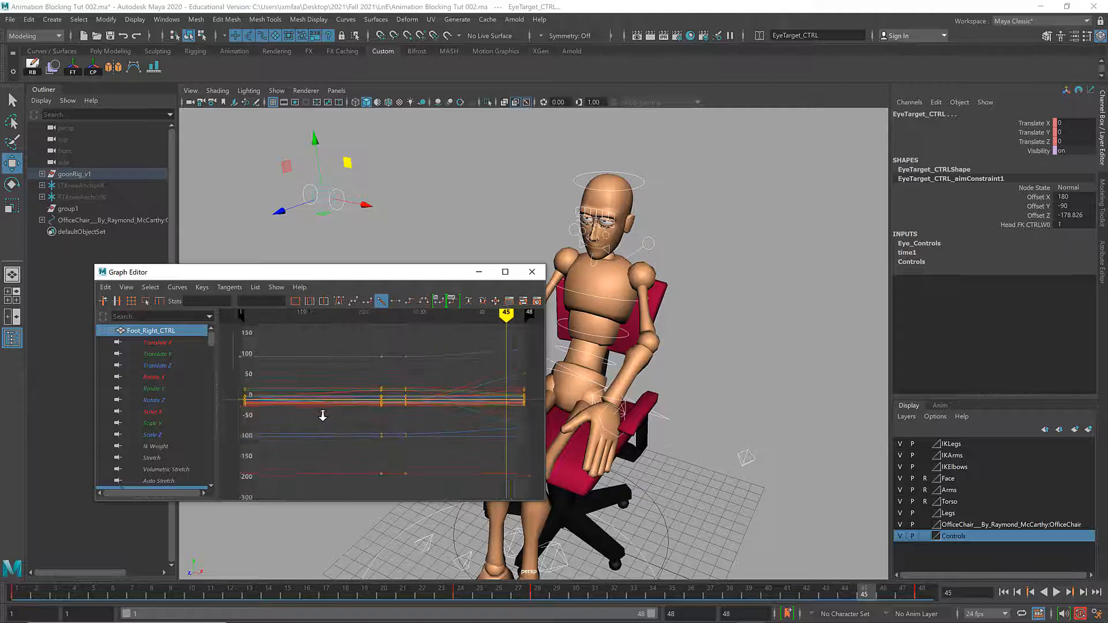
scroll(306, 412, "down", 1)
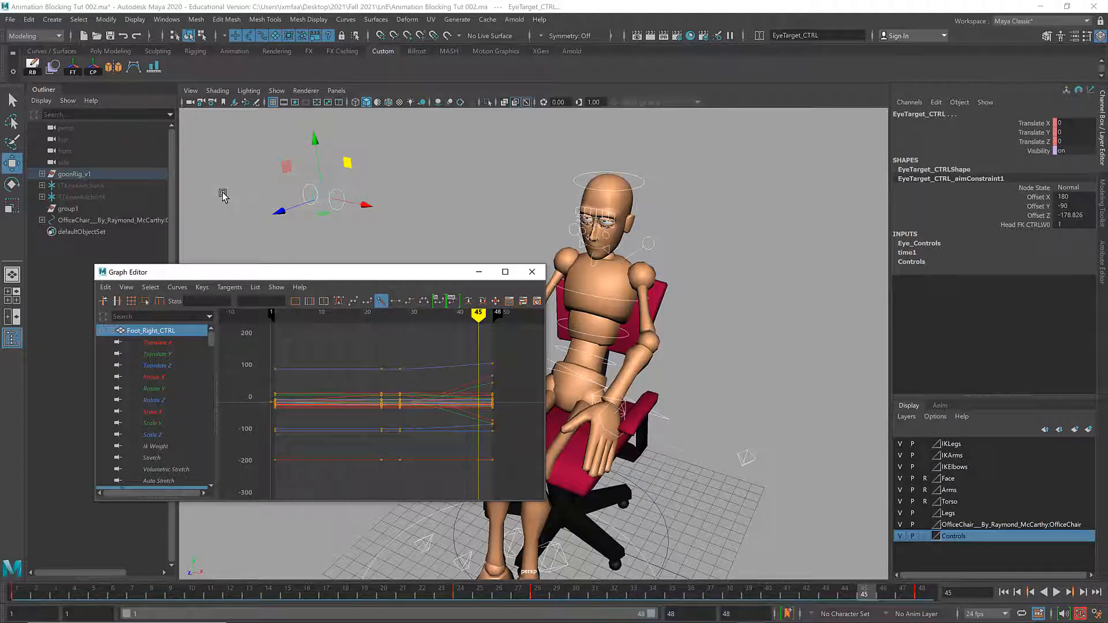
left_click(28, 20)
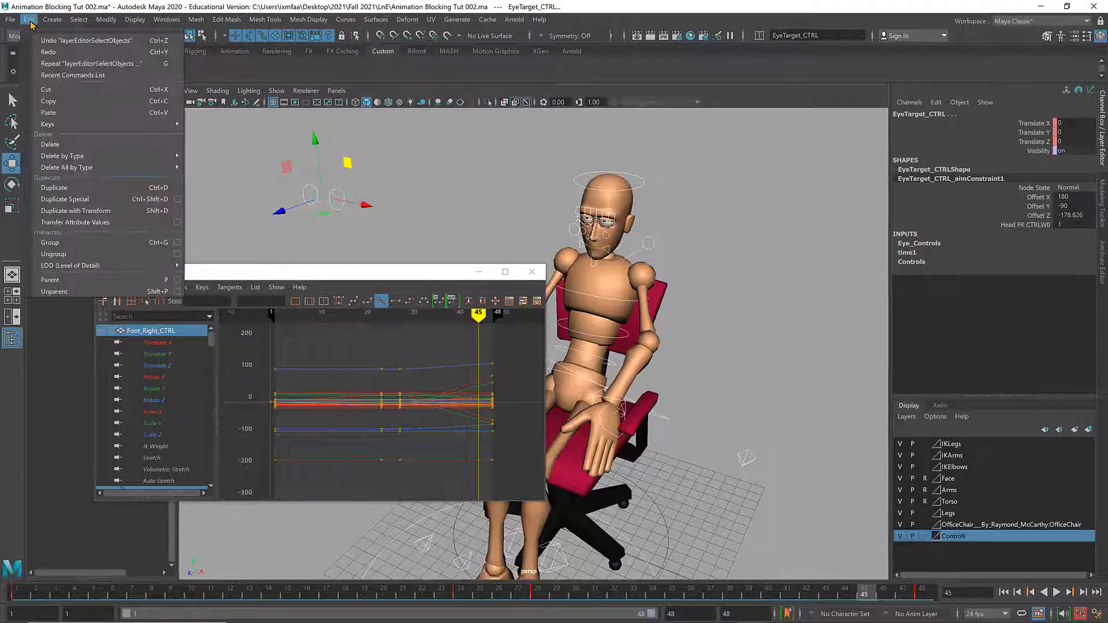
mouse_move(168, 160)
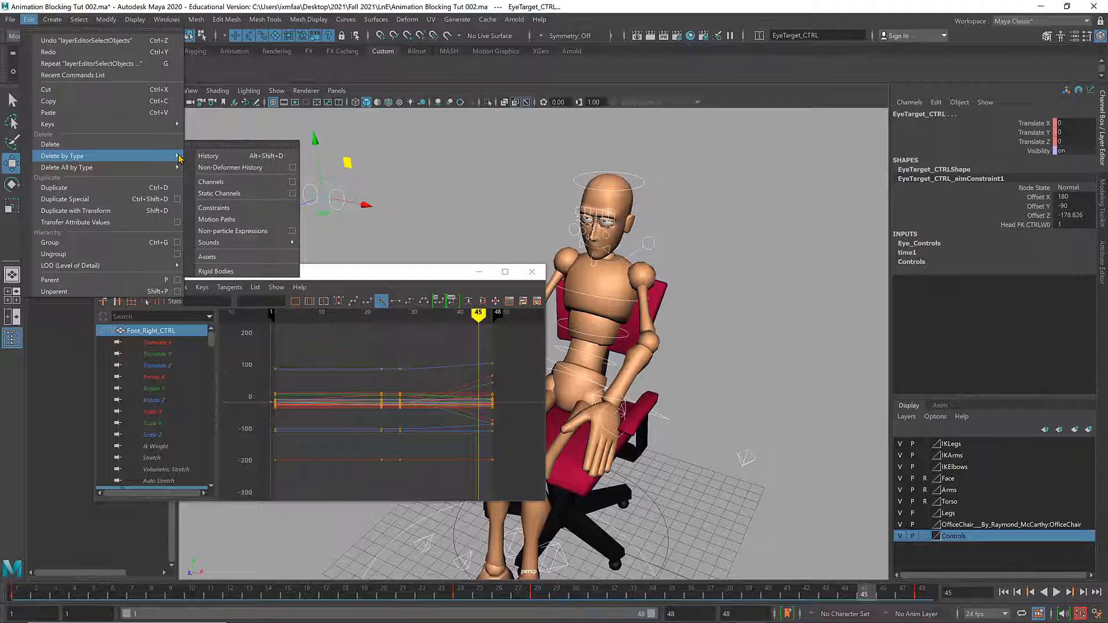
left_click(230, 194)
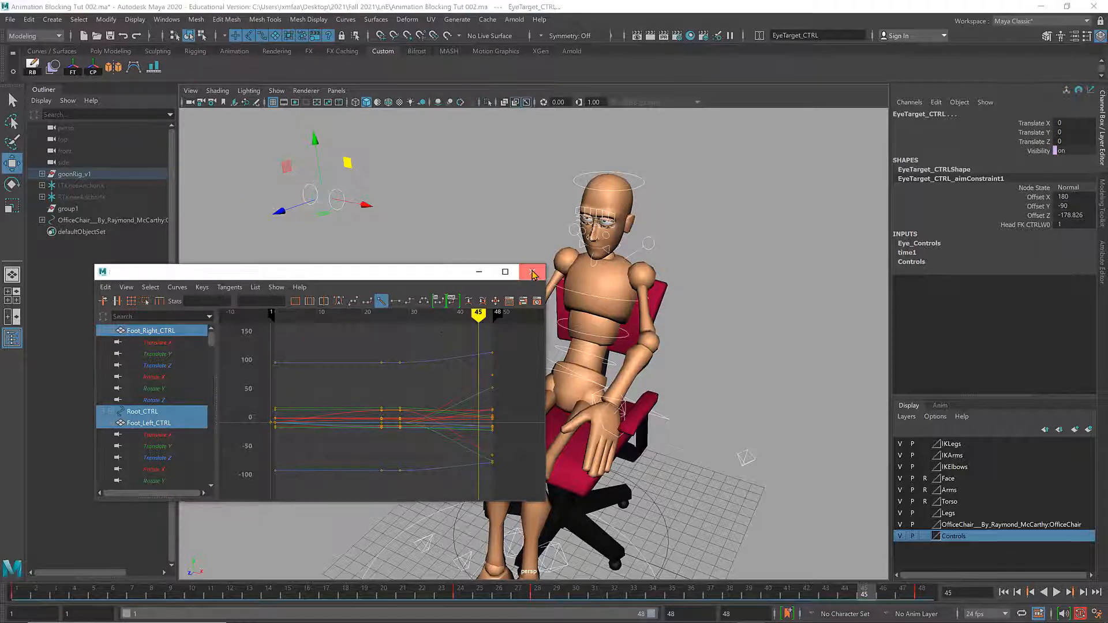
- Close the Graph Editor and play the animation from a side view showing the whole character and chair
left_click(532, 272)
left_click_drag(664, 346, 573, 345, "alt")
right_click_drag(573, 344, 457, 343, "alt")
left_click(1056, 592)
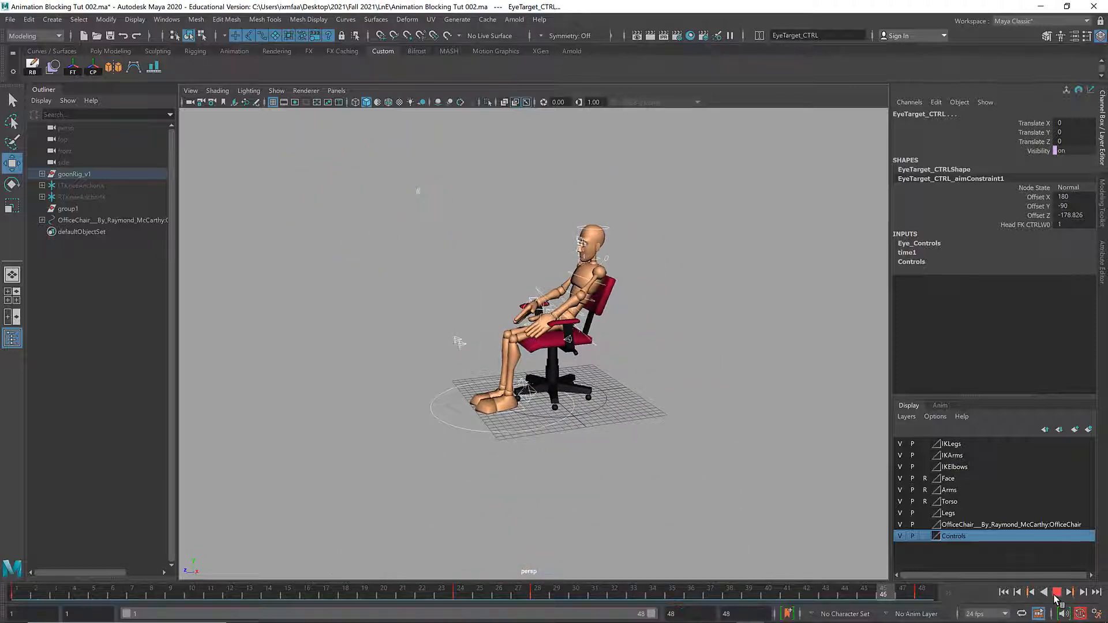